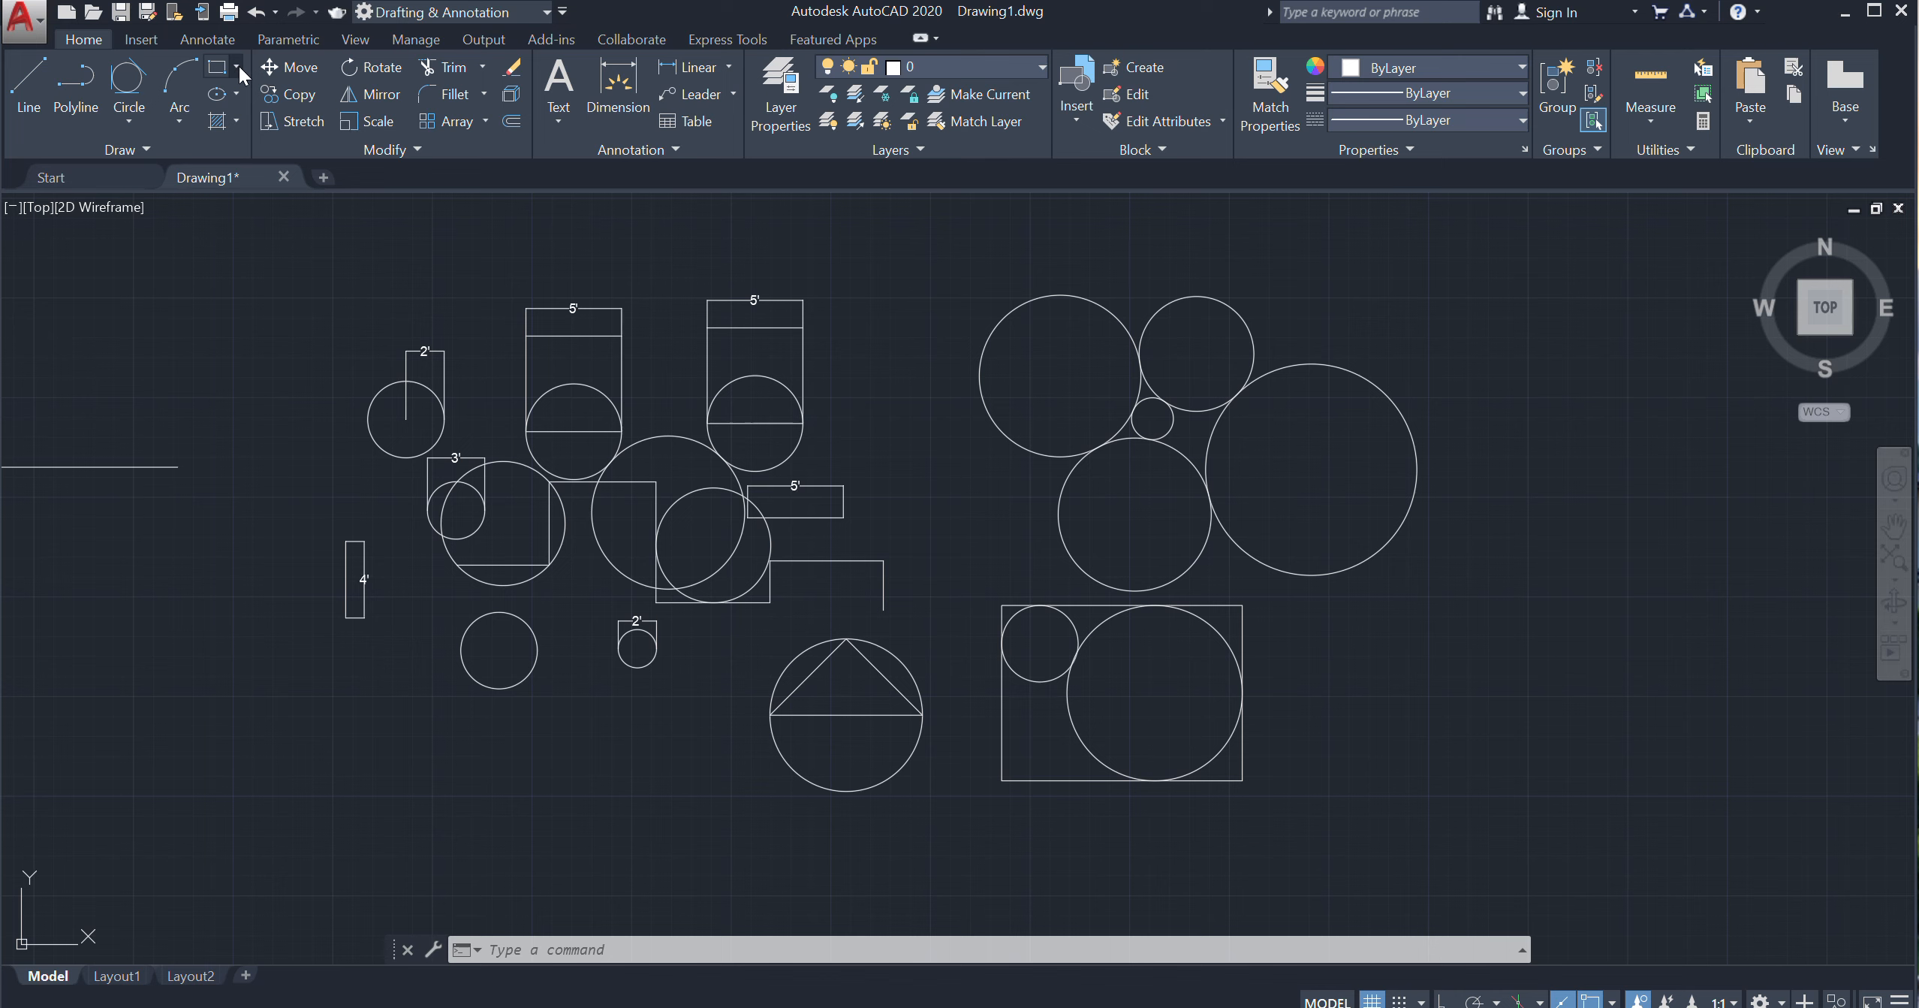
Erase all existing circles, rectangles, lines and dimensions, including the separate horizontal line at the far left of the drawing
{"action": "left_click", "coordinate": [237, 66]}
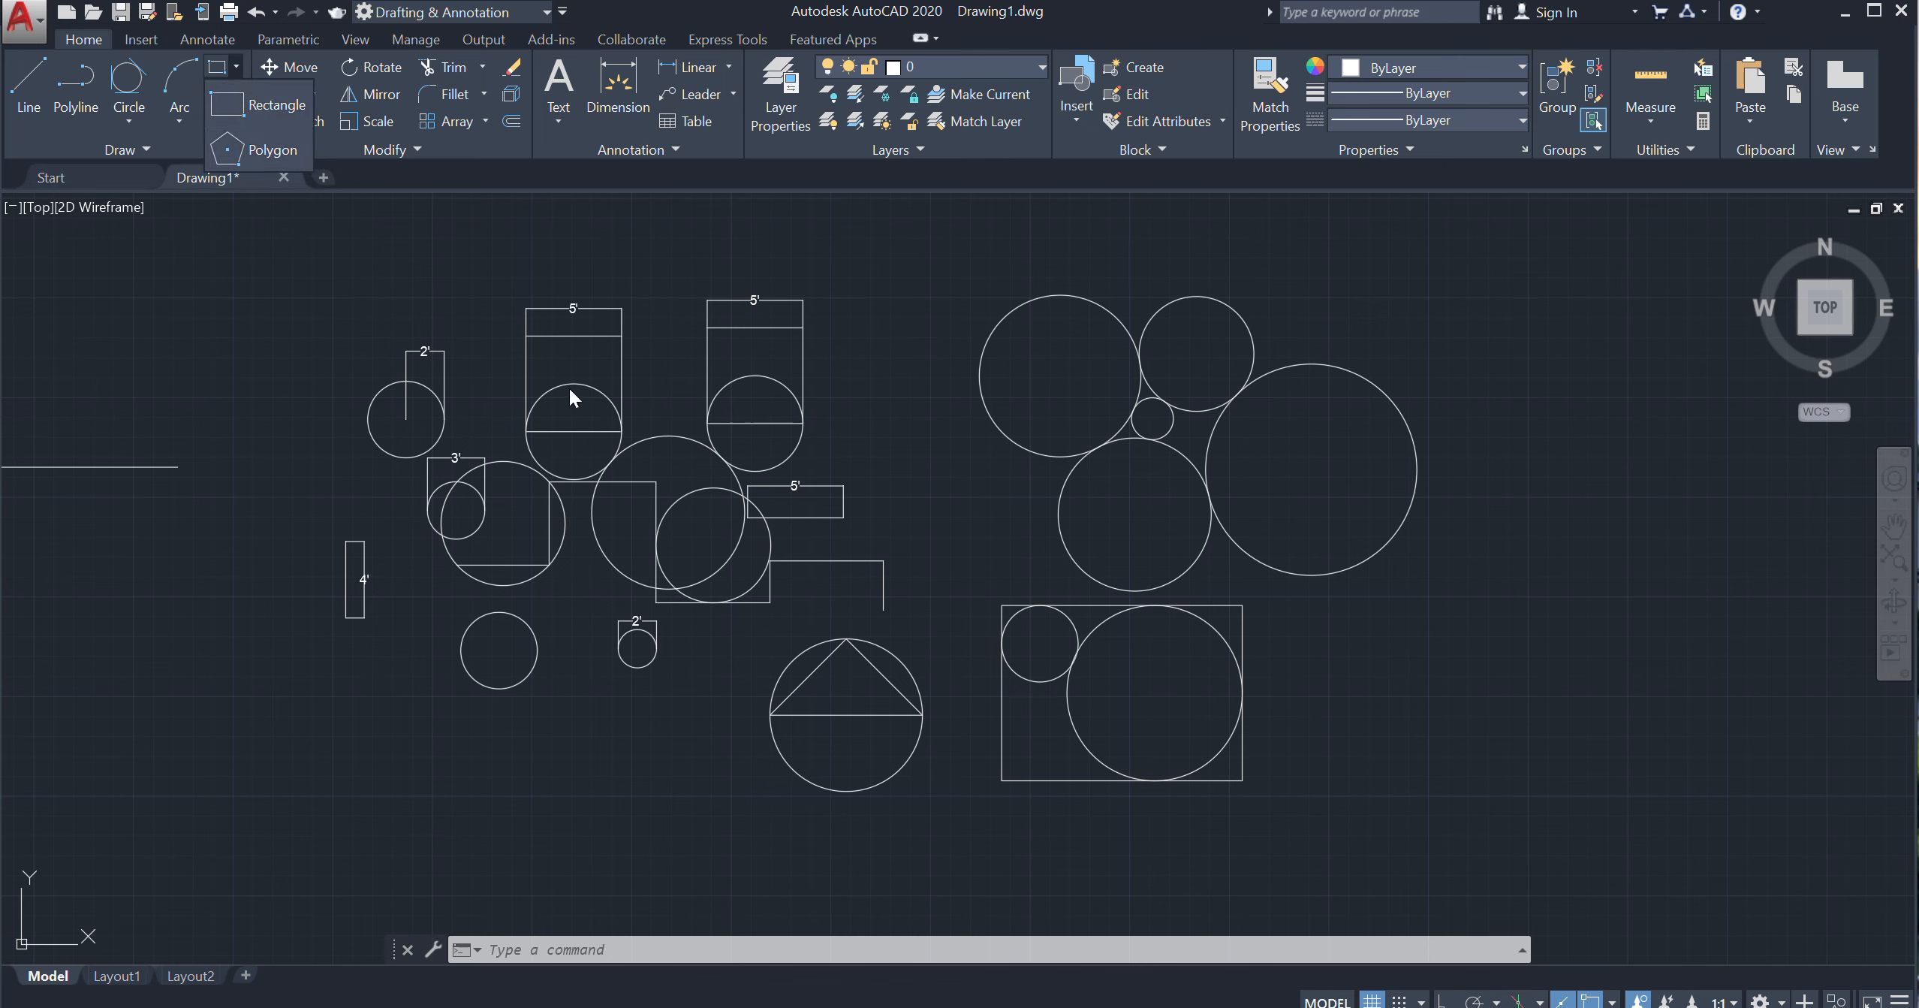
{"action": "left_click", "coordinate": [1510, 277]}
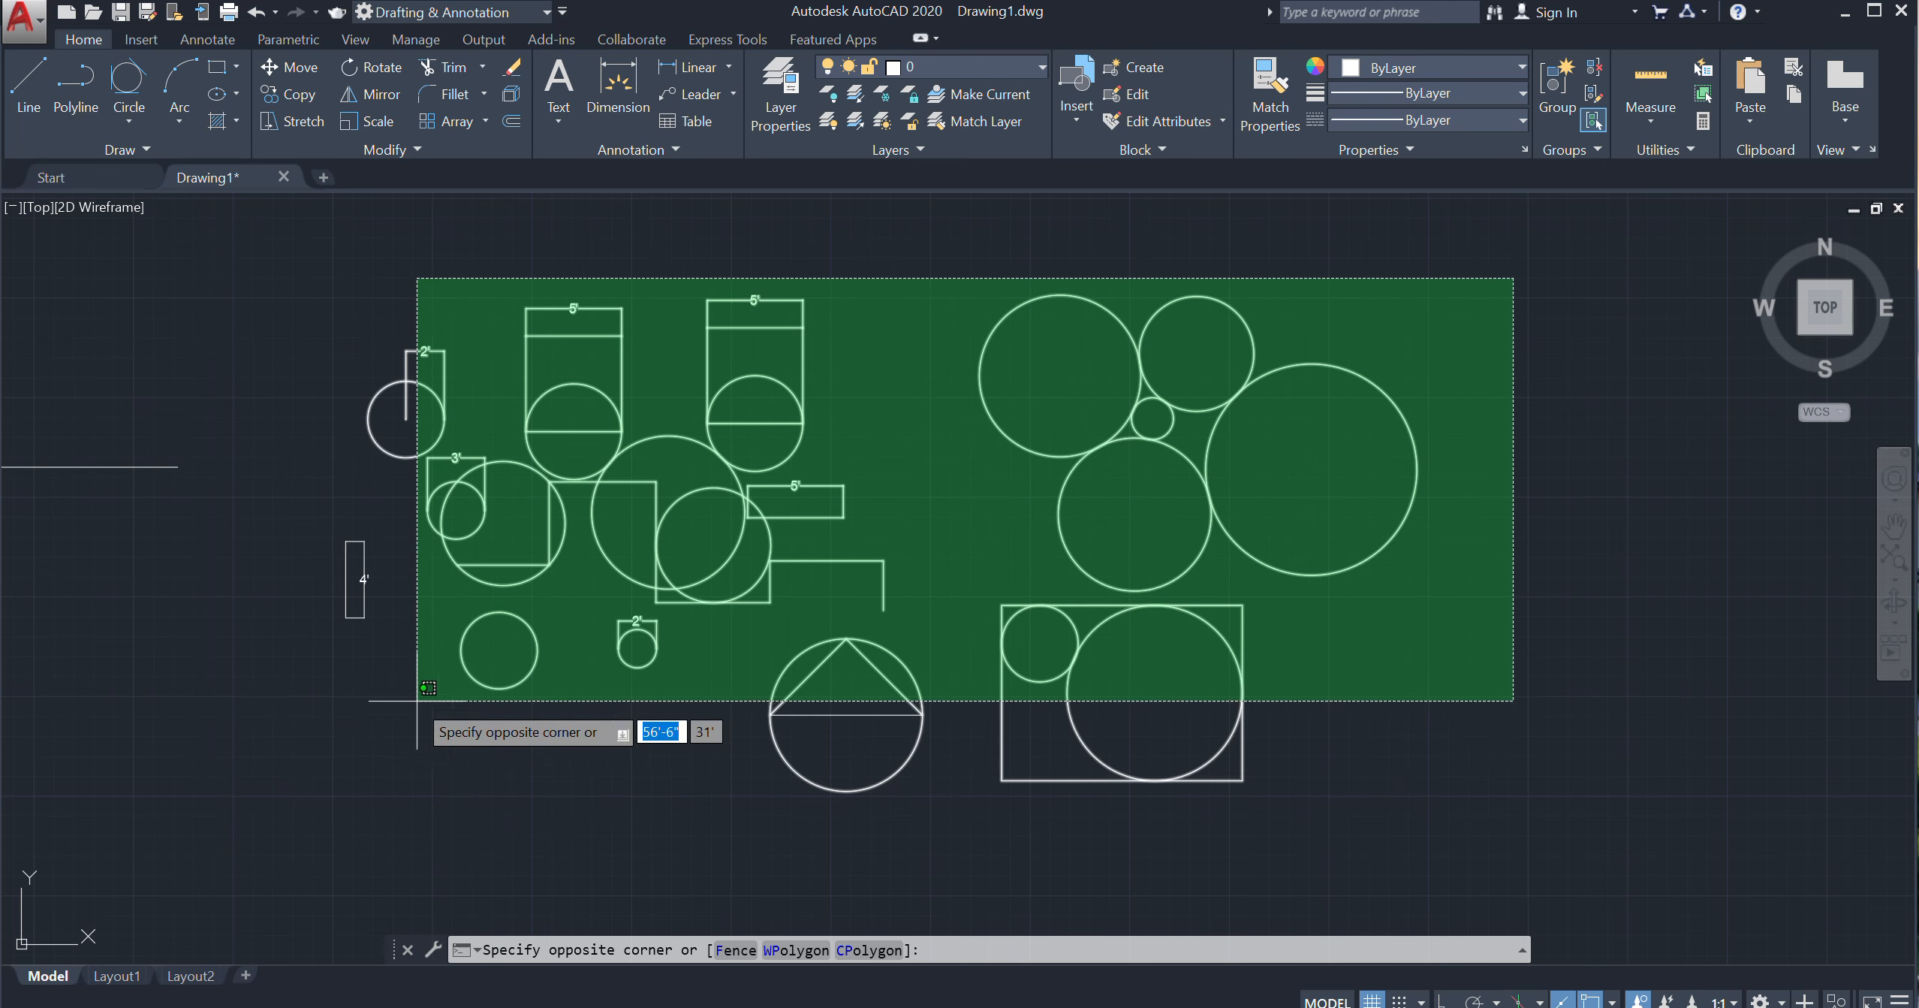
{"action": "left_click", "coordinate": [210, 834]}
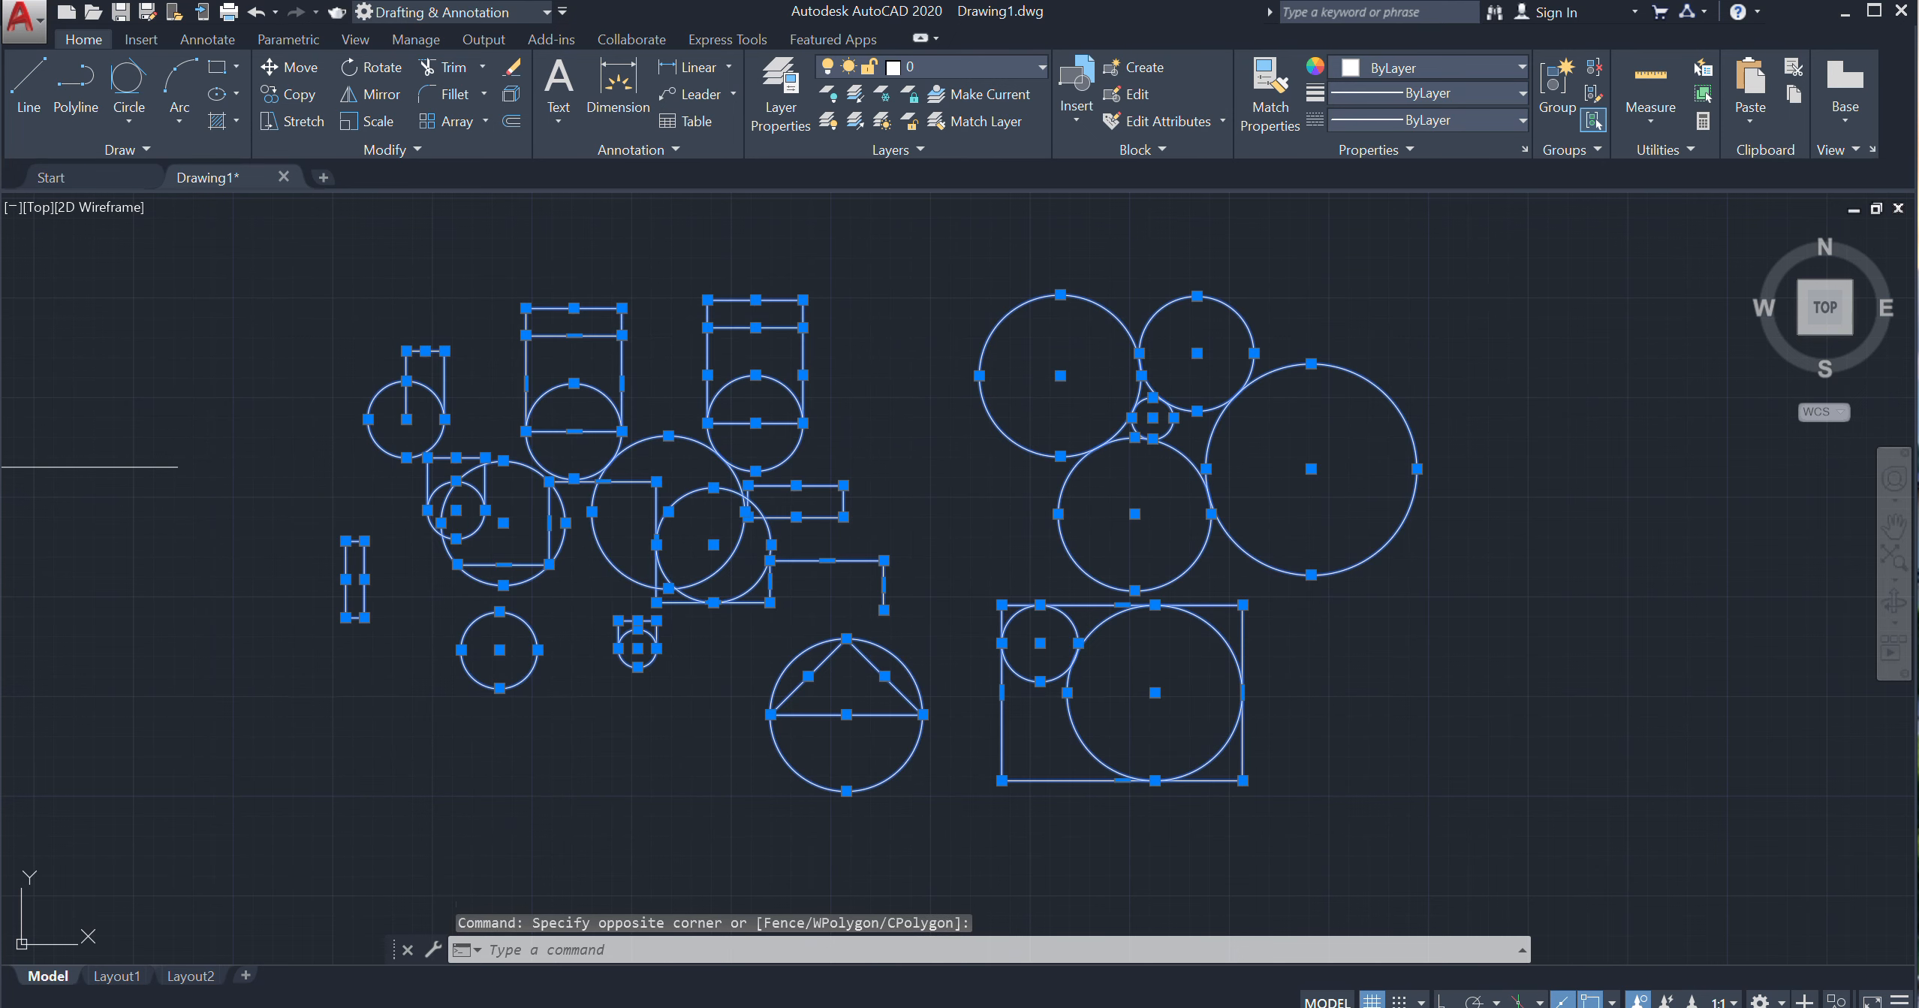
{"action": "key", "text": "Delete"}
{"action": "left_click", "coordinate": [284, 369]}
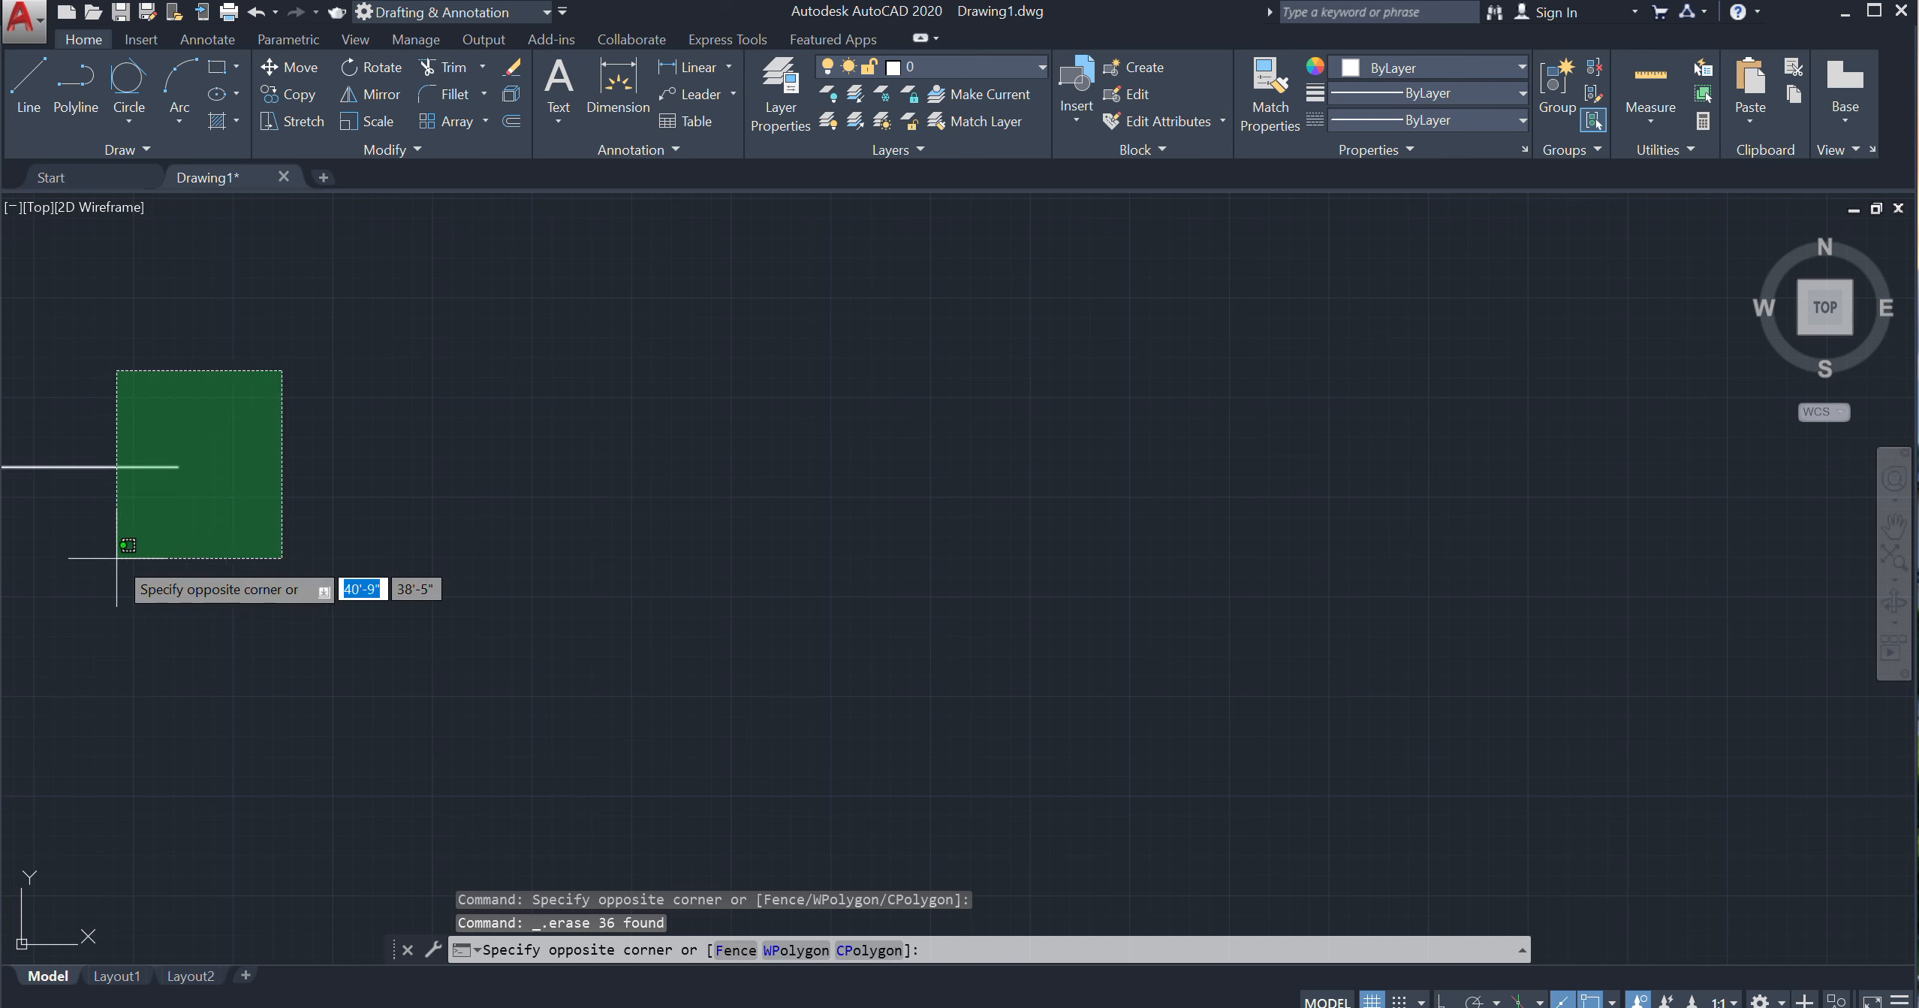
{"action": "left_click", "coordinate": [117, 559]}
{"action": "key", "text": "Delete"}
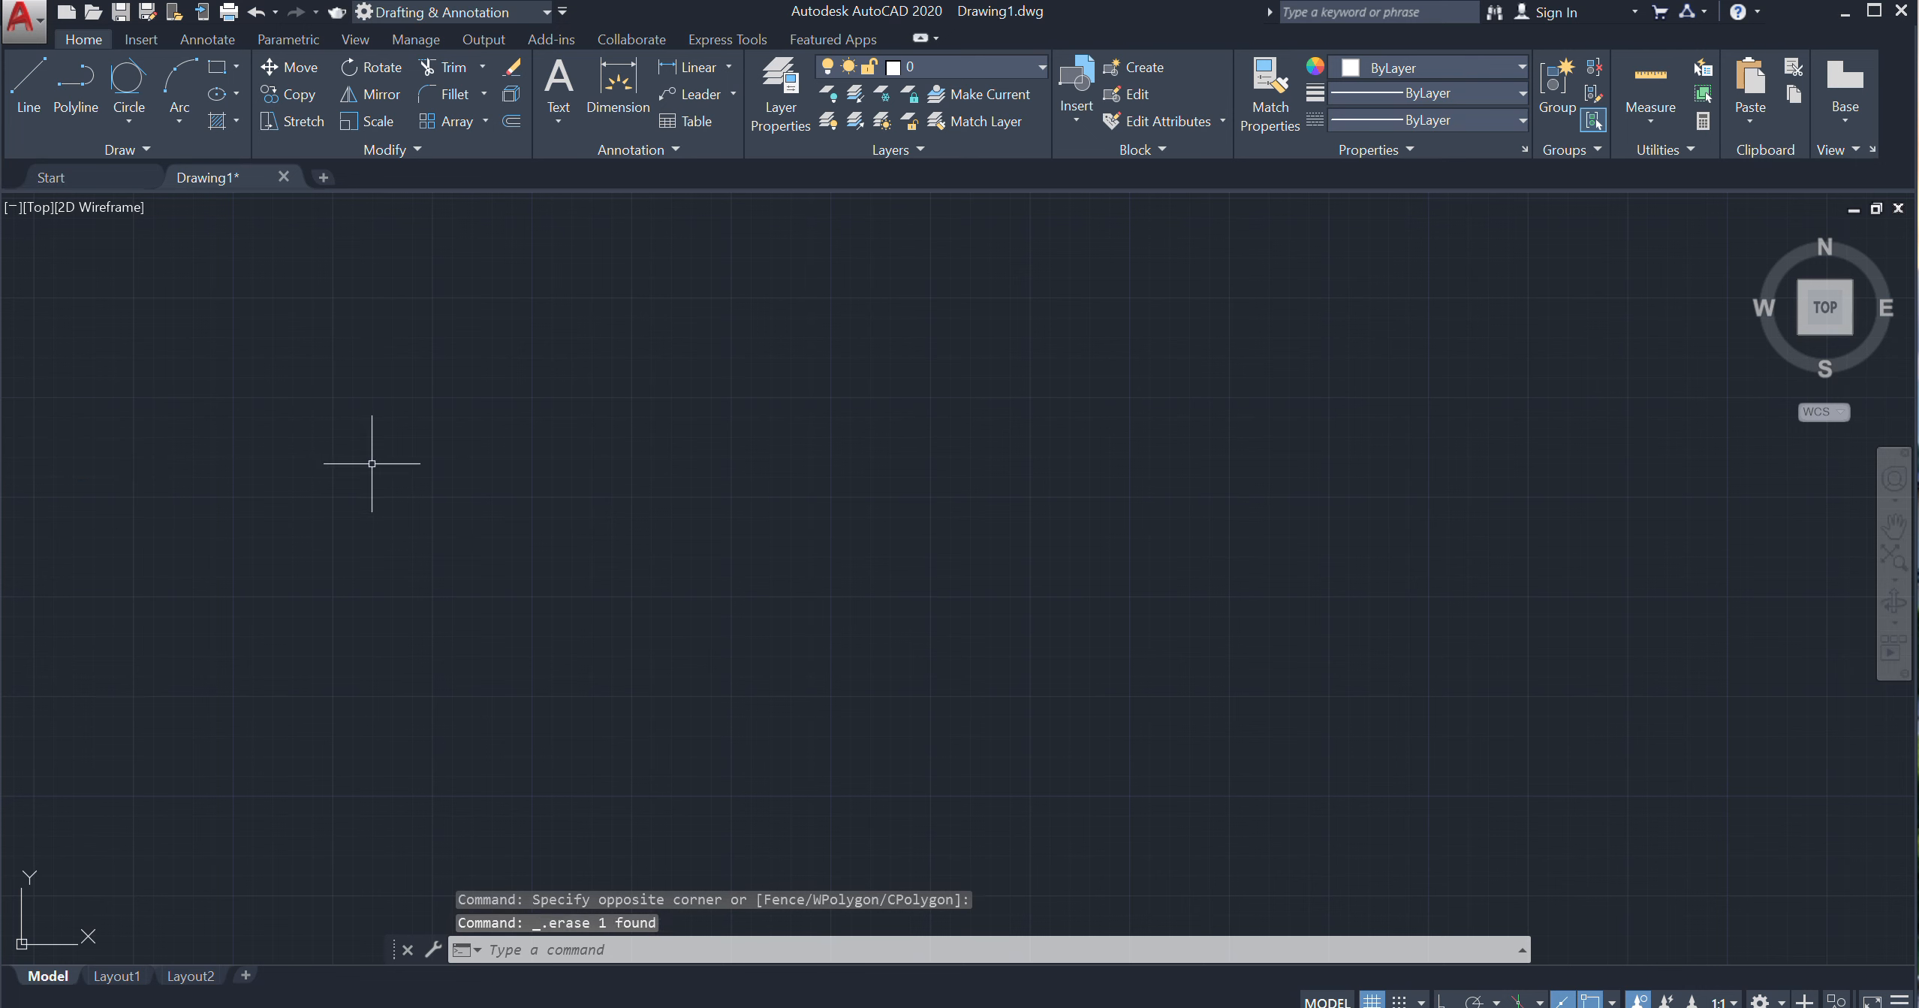
{"action": "type", "text": "A"}
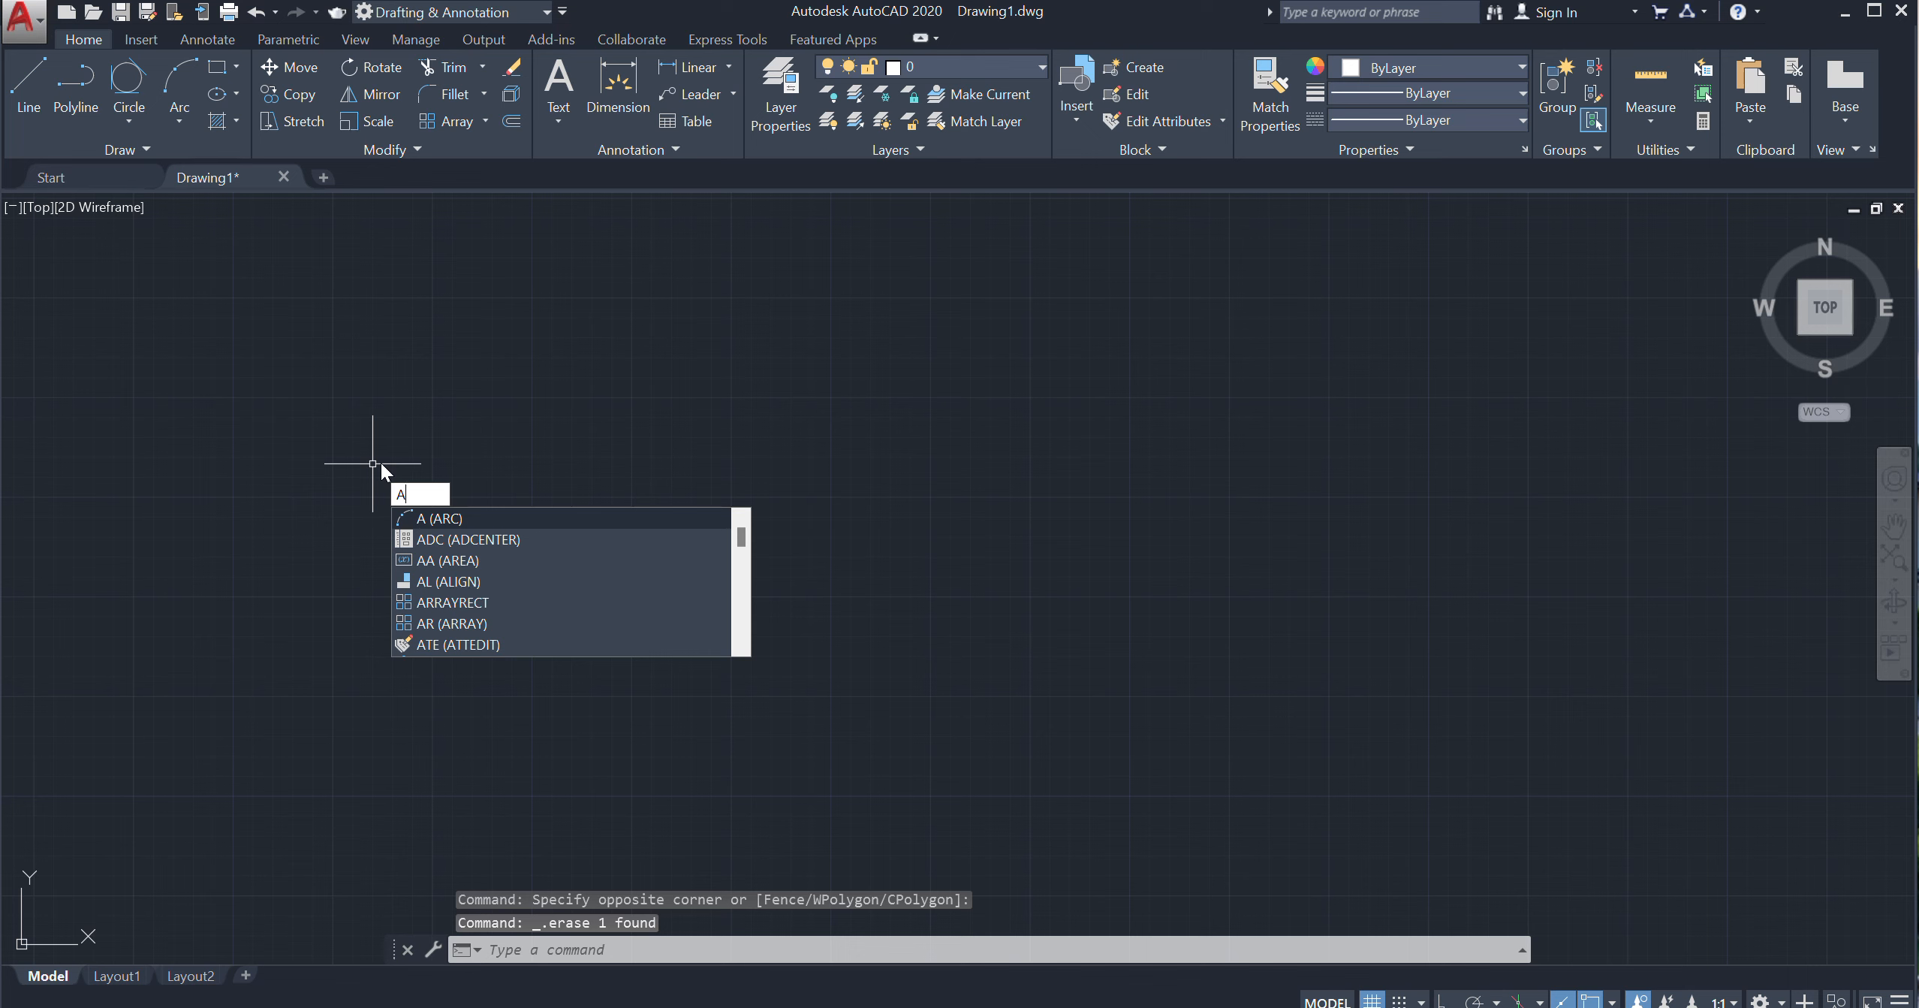
{"action": "key", "text": "Return"}
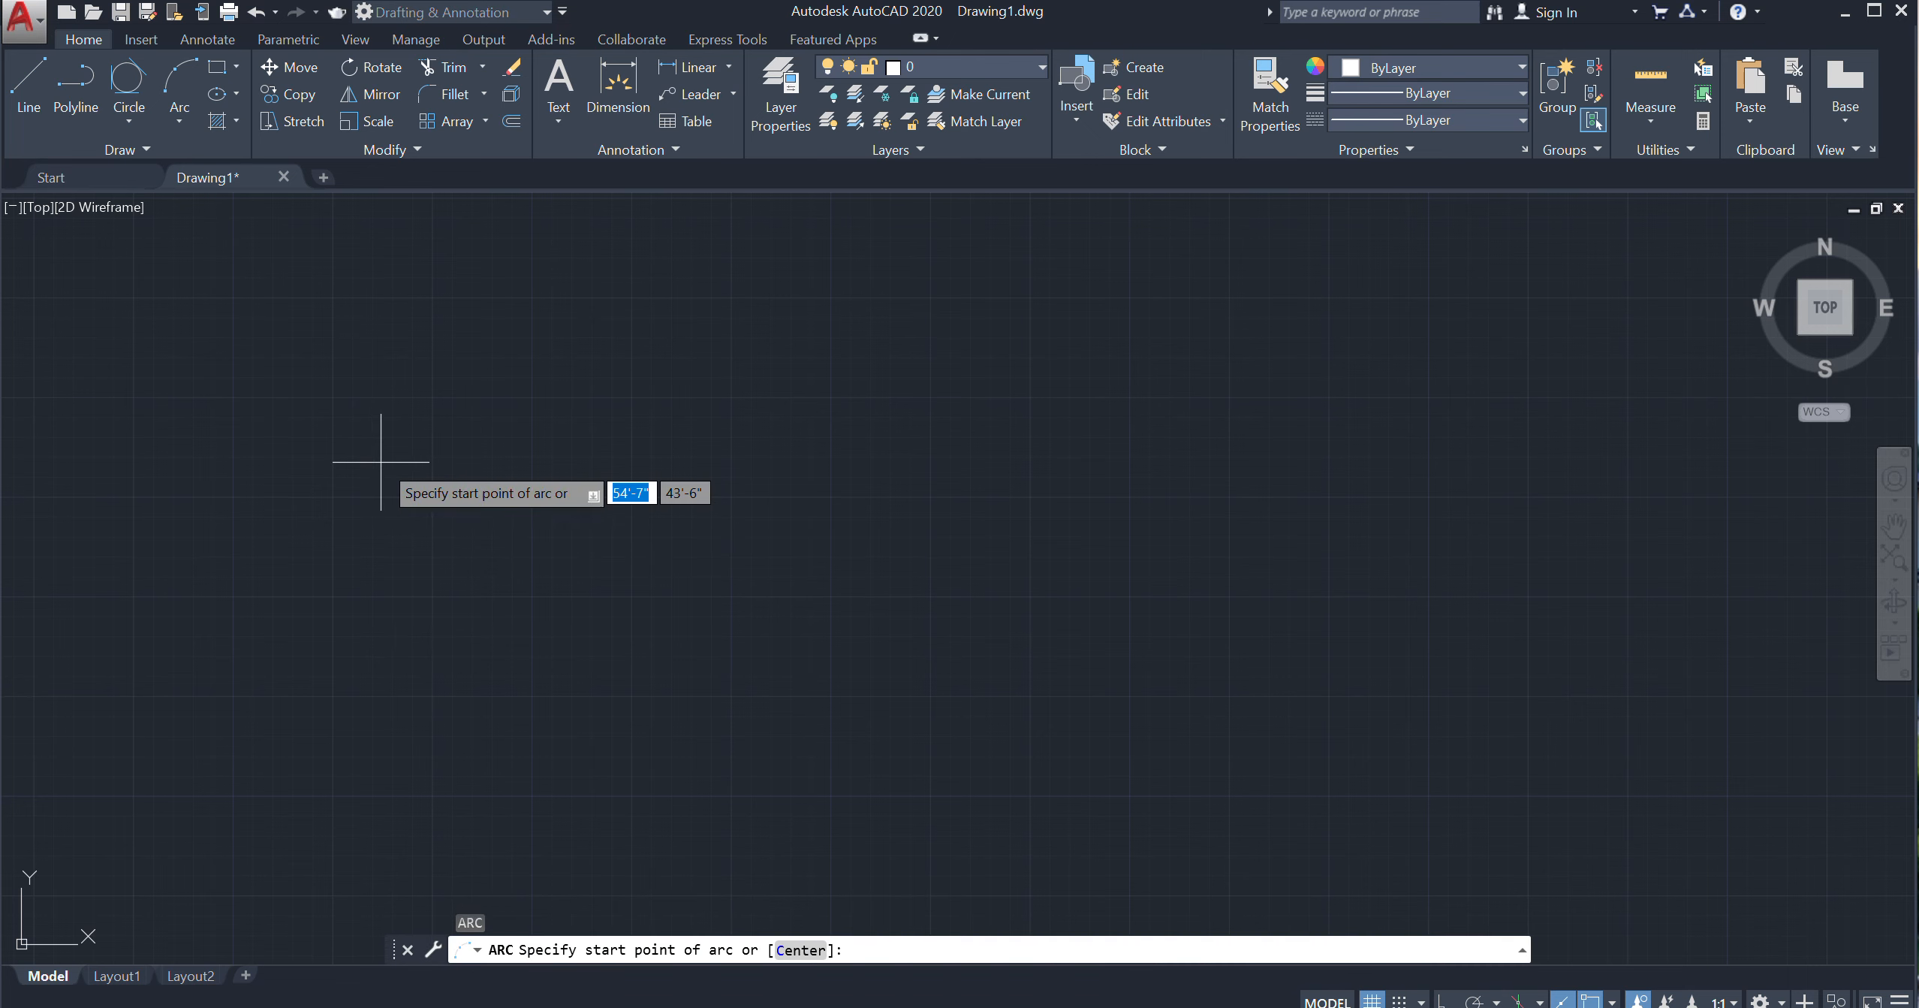
{"action": "key", "text": "Escape"}
Draw a 3-Point arc in the lower-left area, with the second point 4' from the start and the end point 3' further on
{"action": "left_click", "coordinate": [180, 112]}
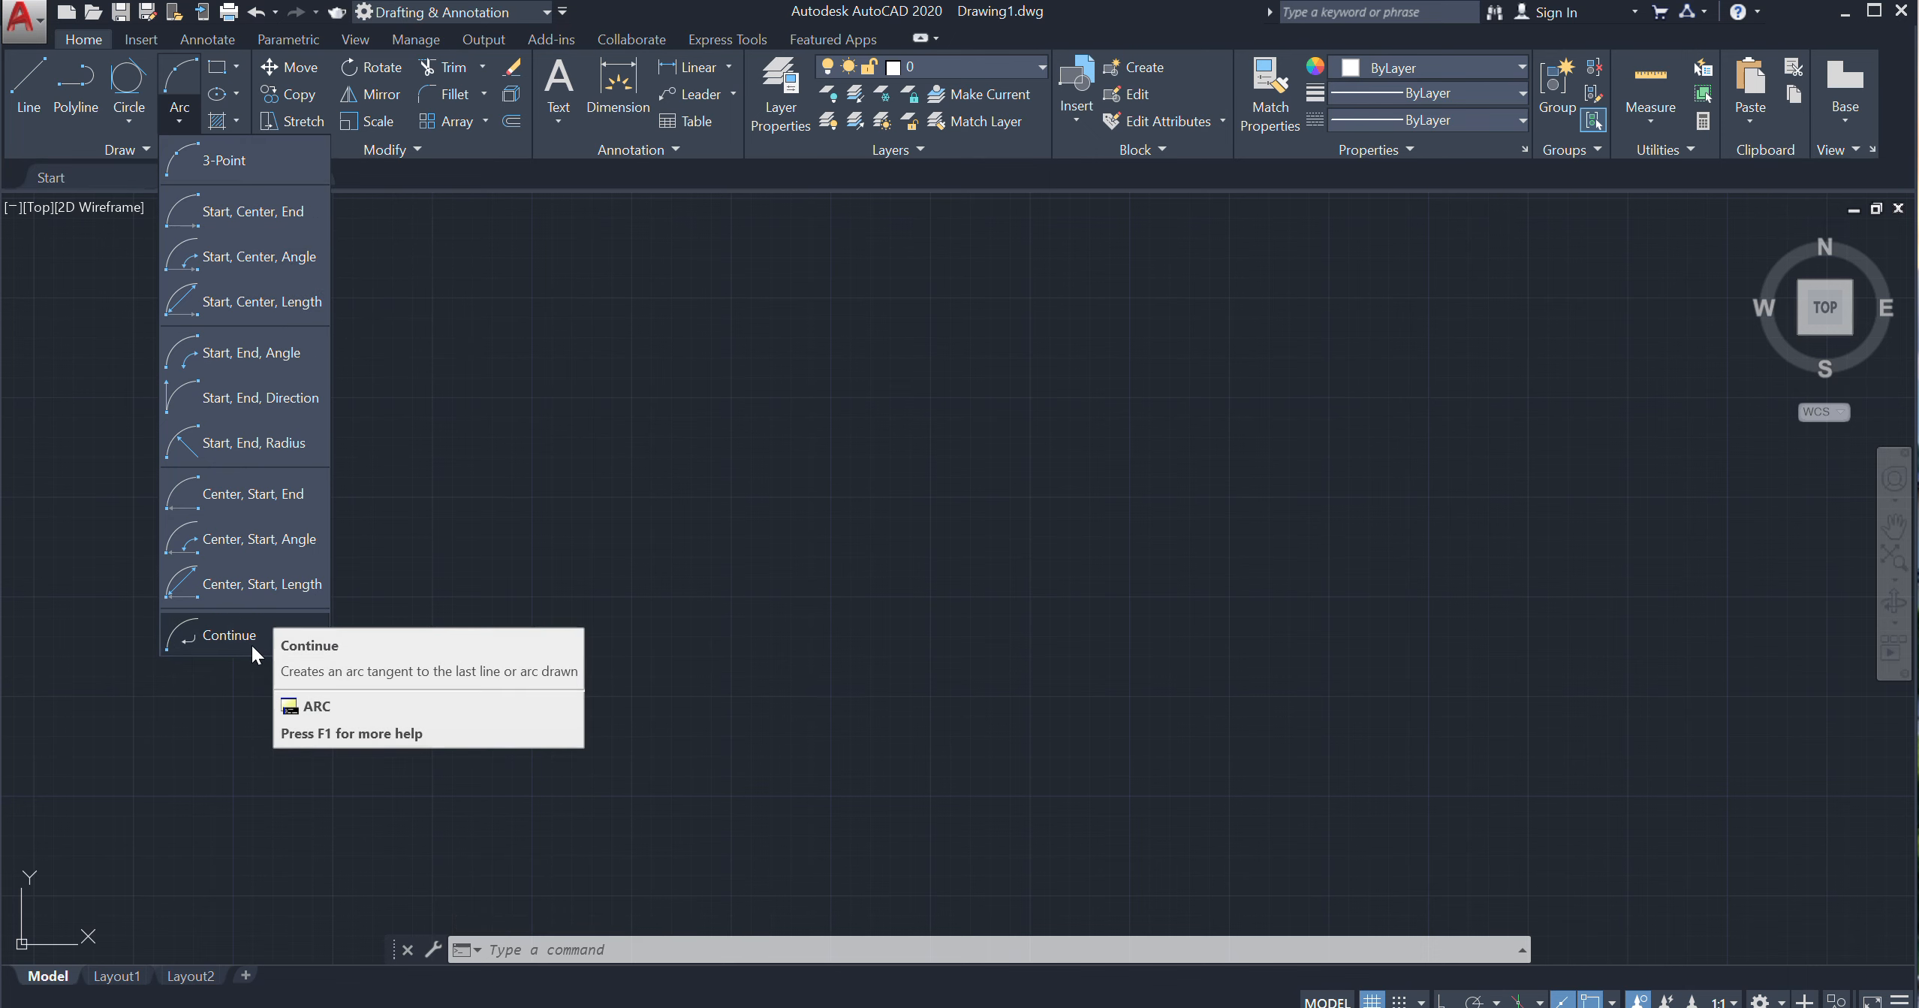
{"action": "left_click", "coordinate": [249, 165]}
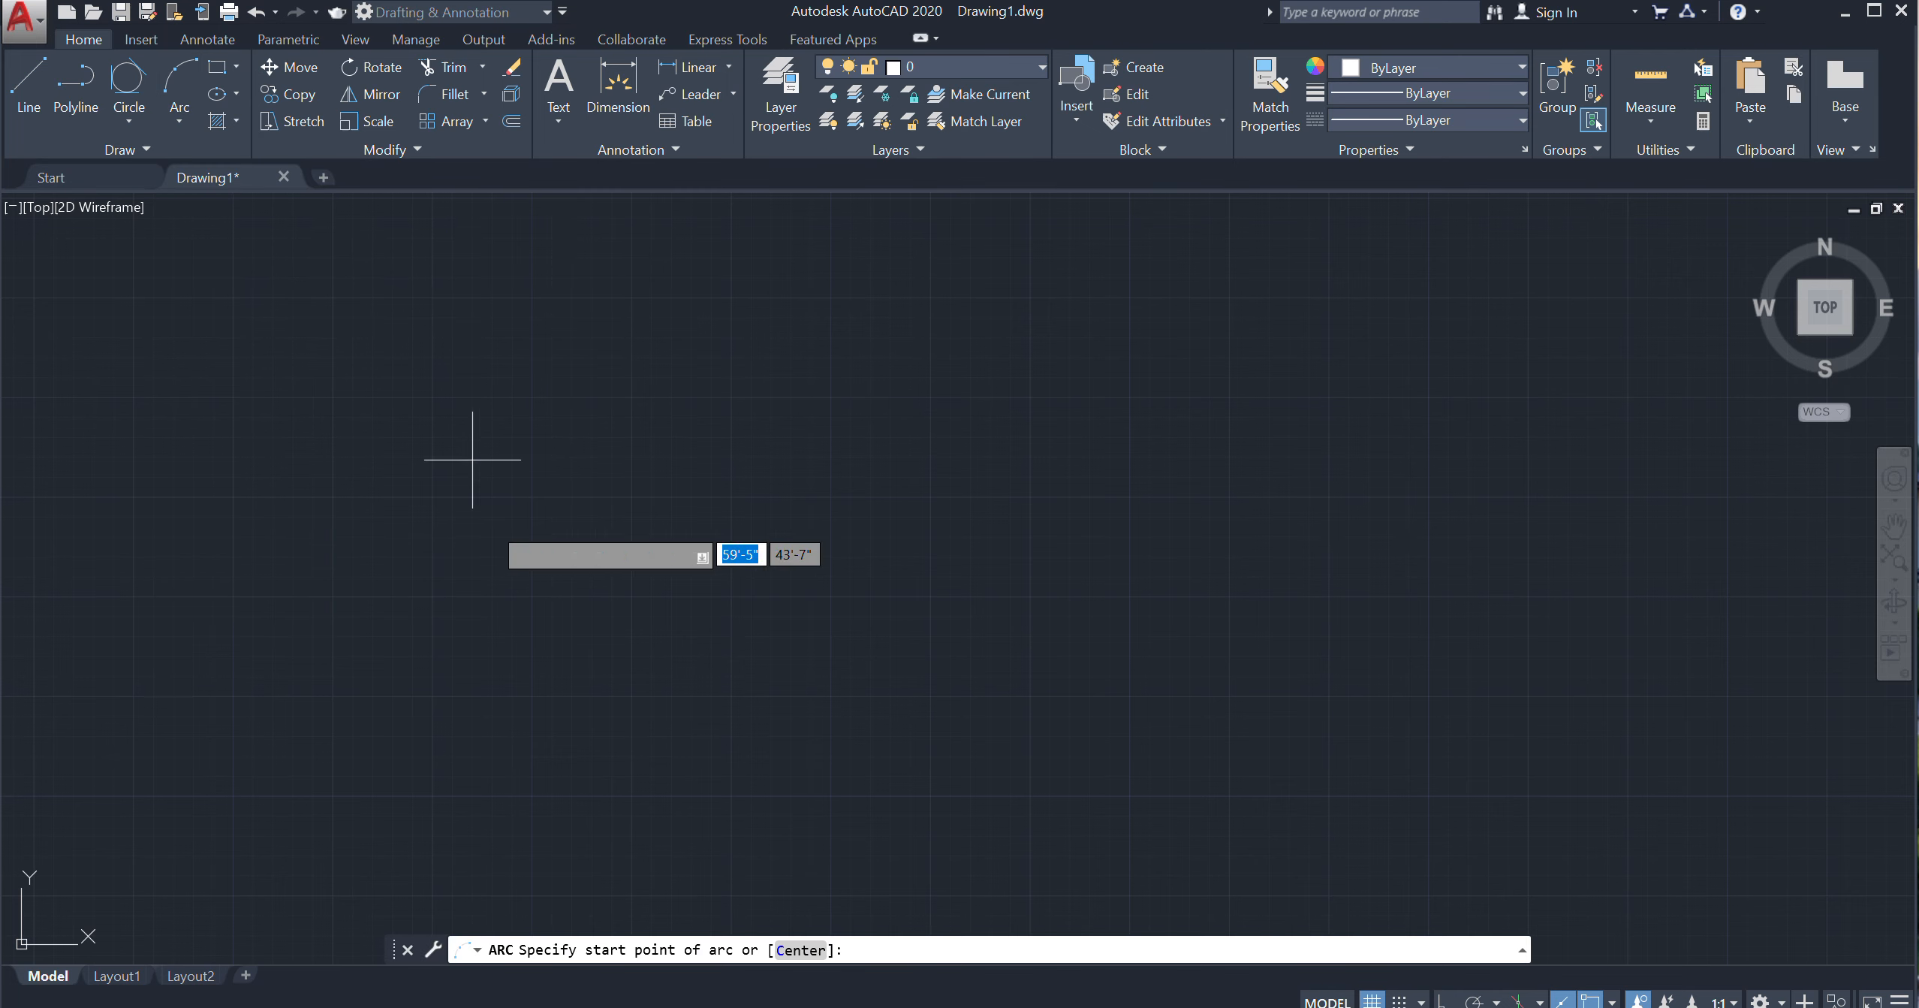
{"action": "left_click", "coordinate": [347, 736]}
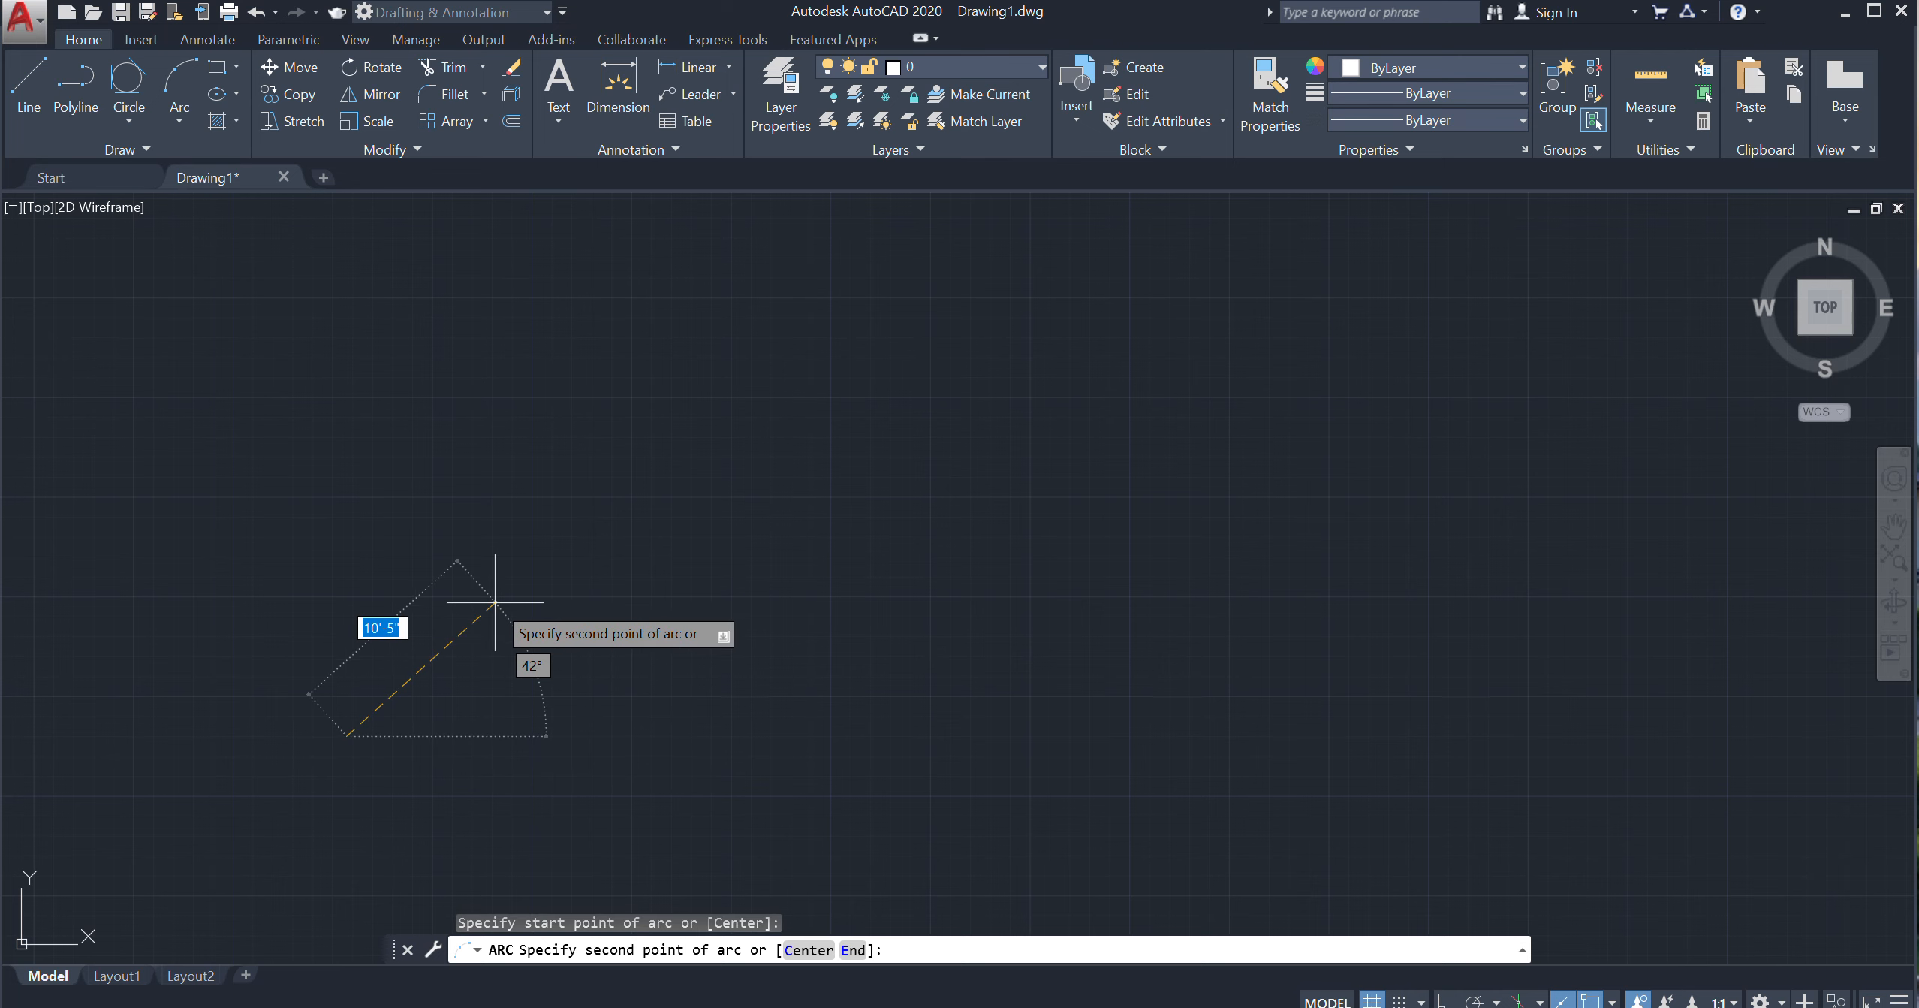
{"action": "type", "text": "4'"}
{"action": "key", "text": "Return"}
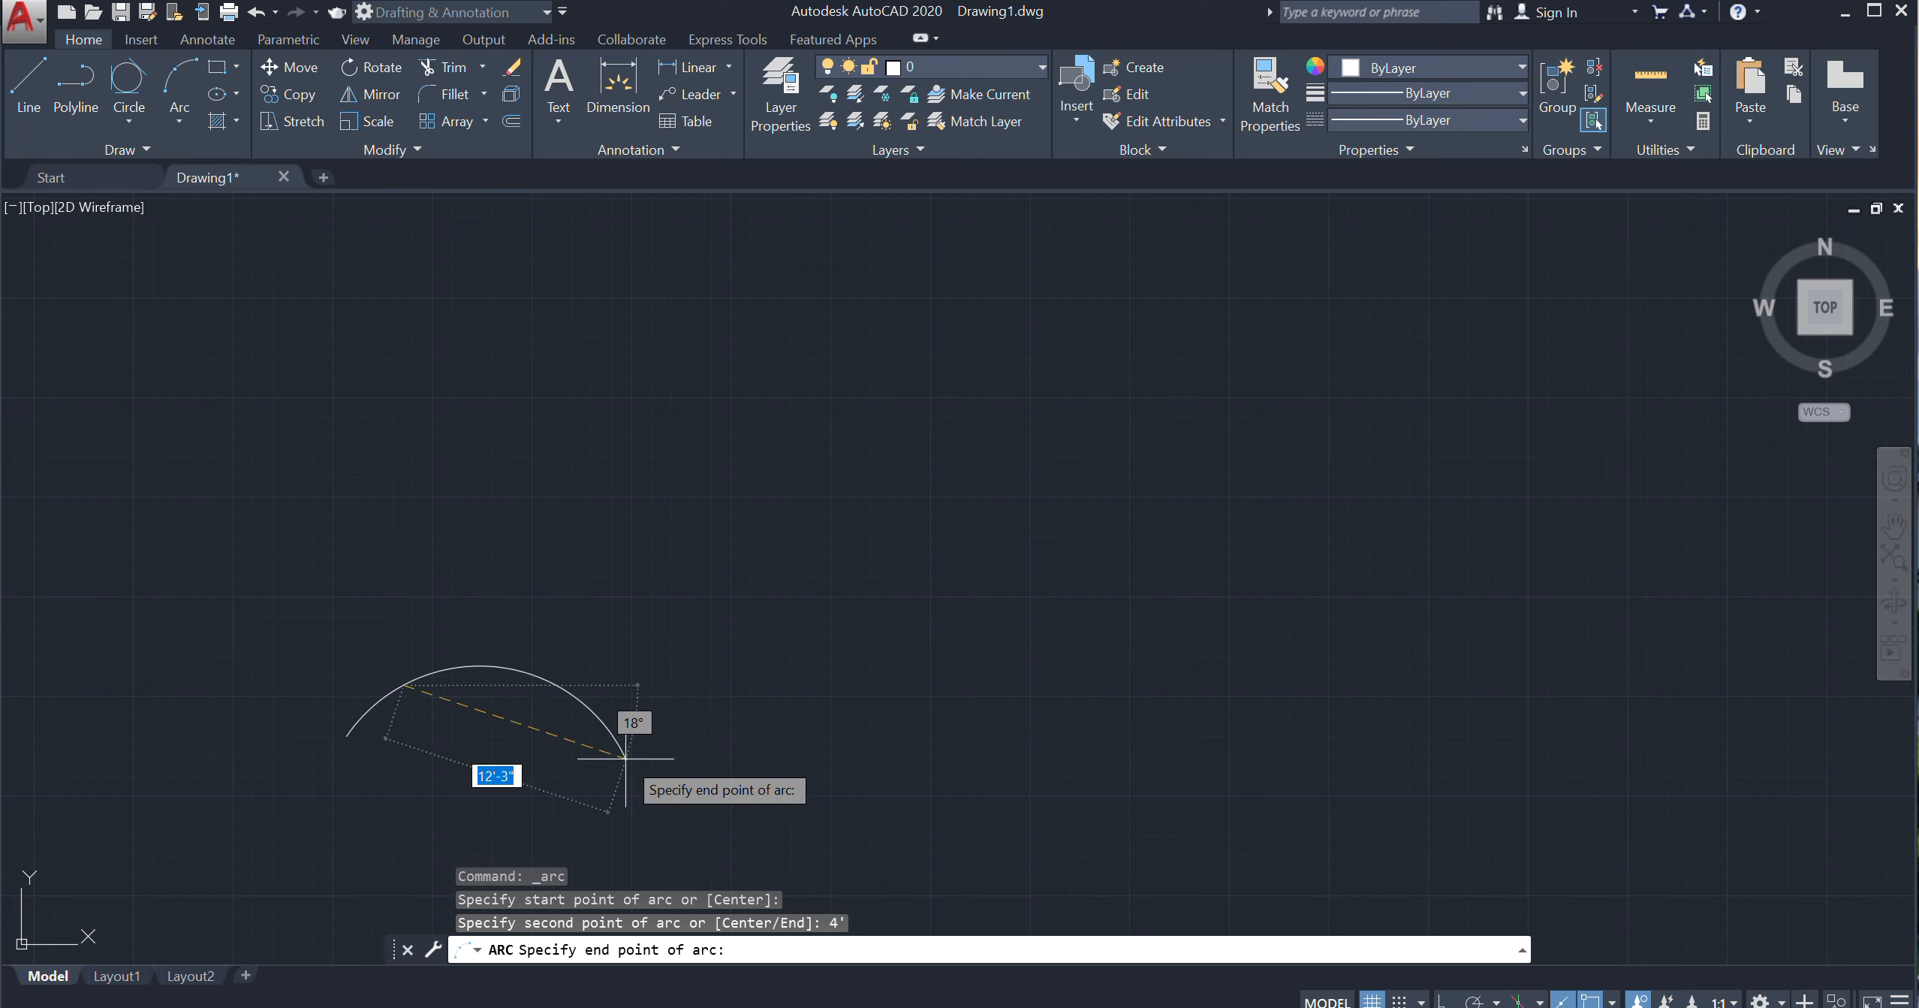
{"action": "type", "text": "3'"}
{"action": "key", "text": "Return"}
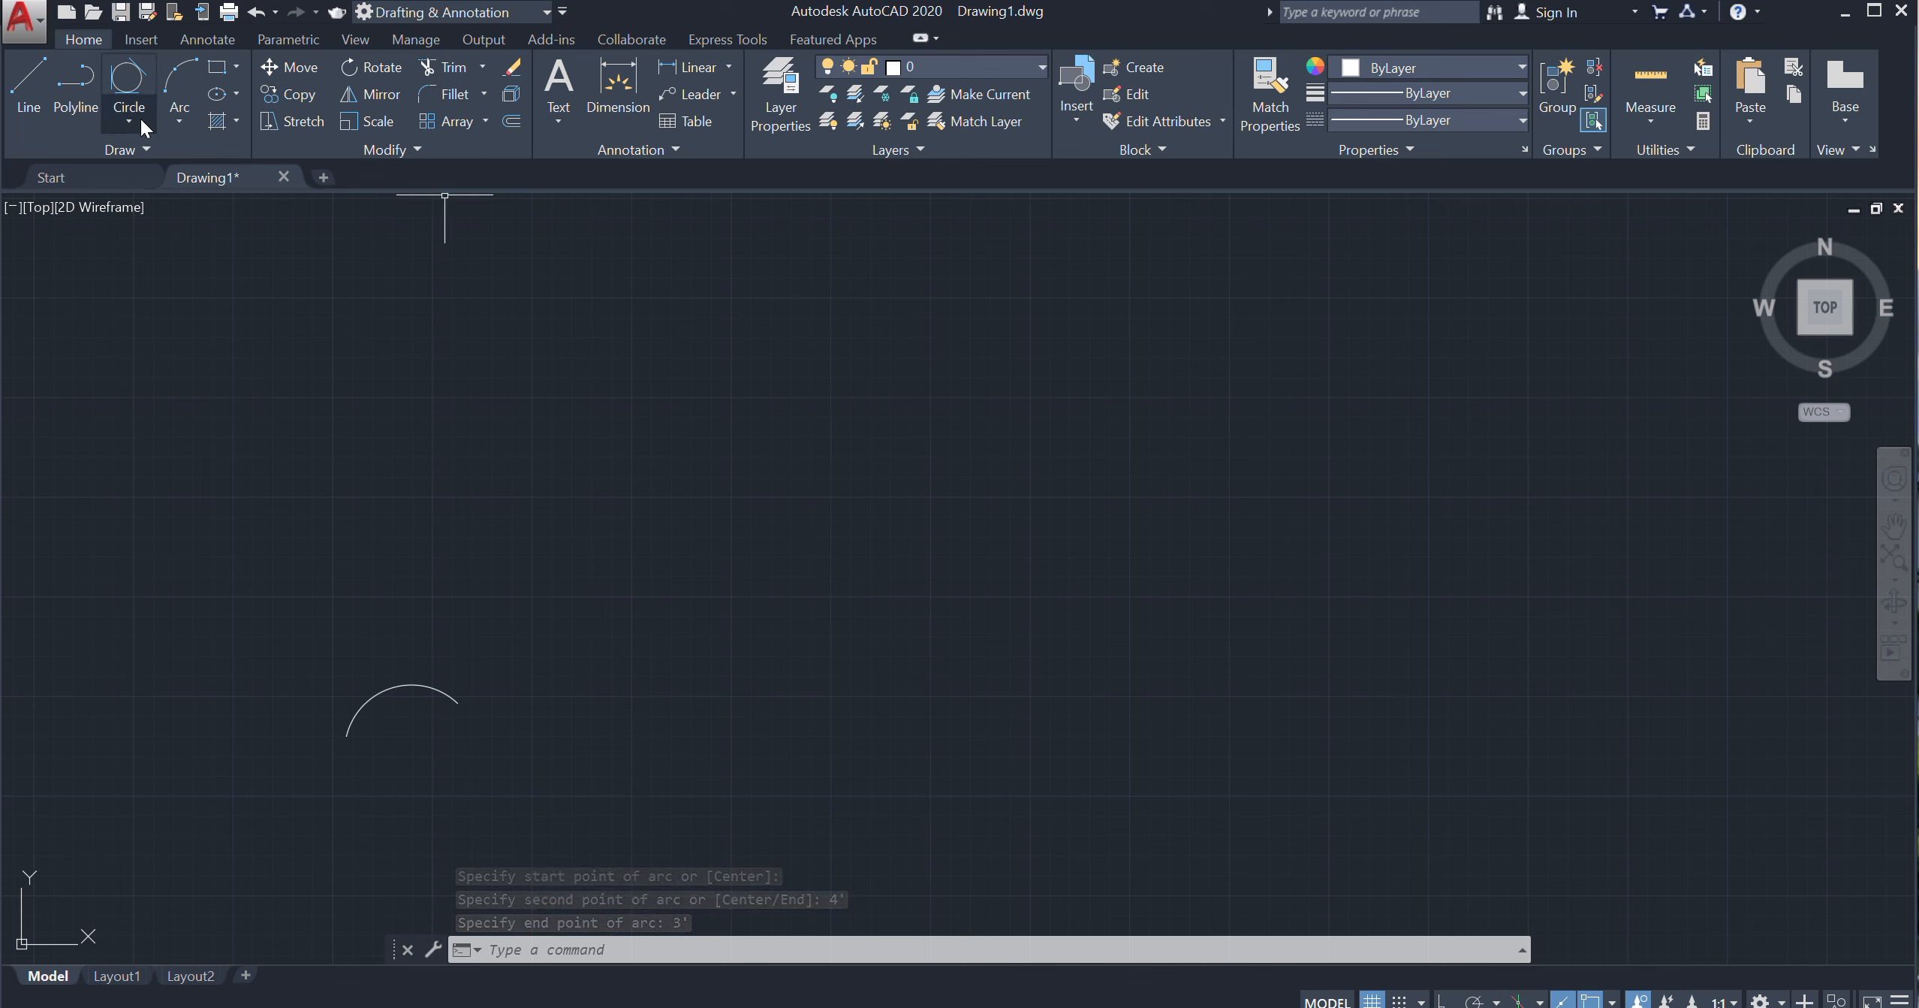
Draw a 3-Point arc above and right of the first, bulging right, with its second point at 6' and end point at 6'
{"action": "left_click", "coordinate": [188, 121]}
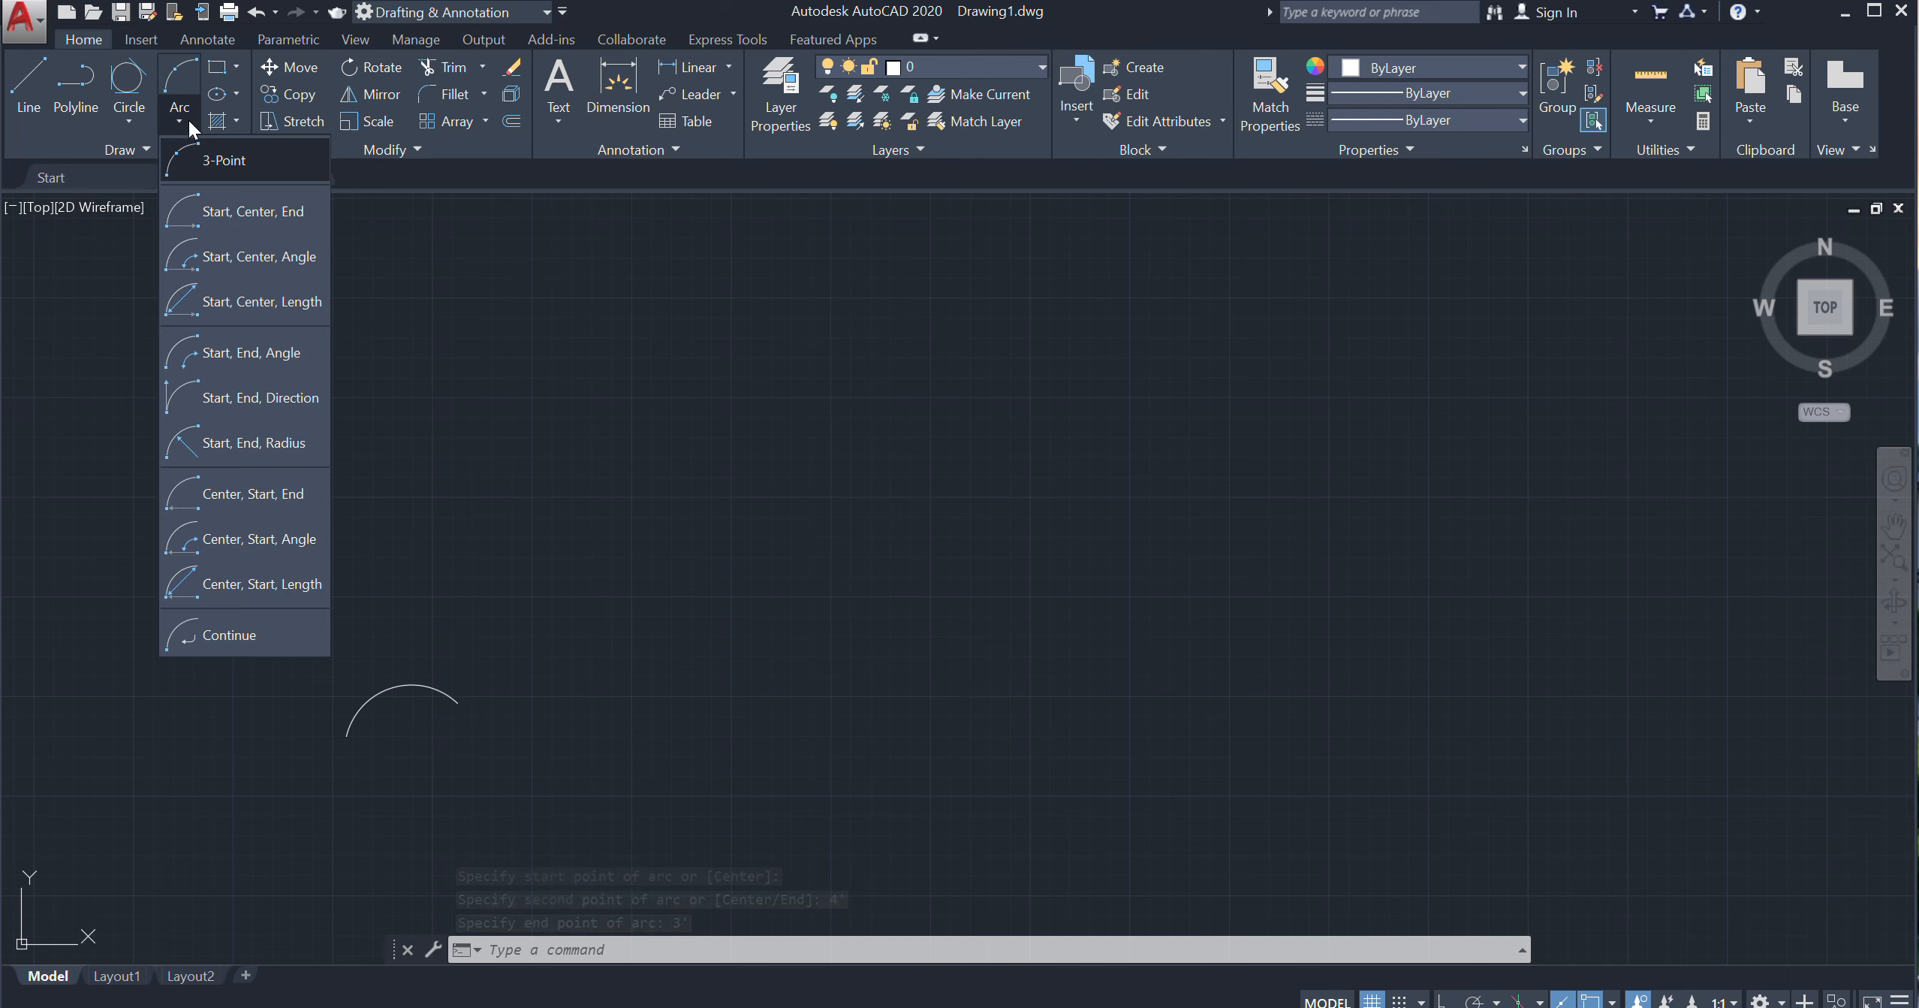
{"action": "left_click", "coordinate": [210, 157]}
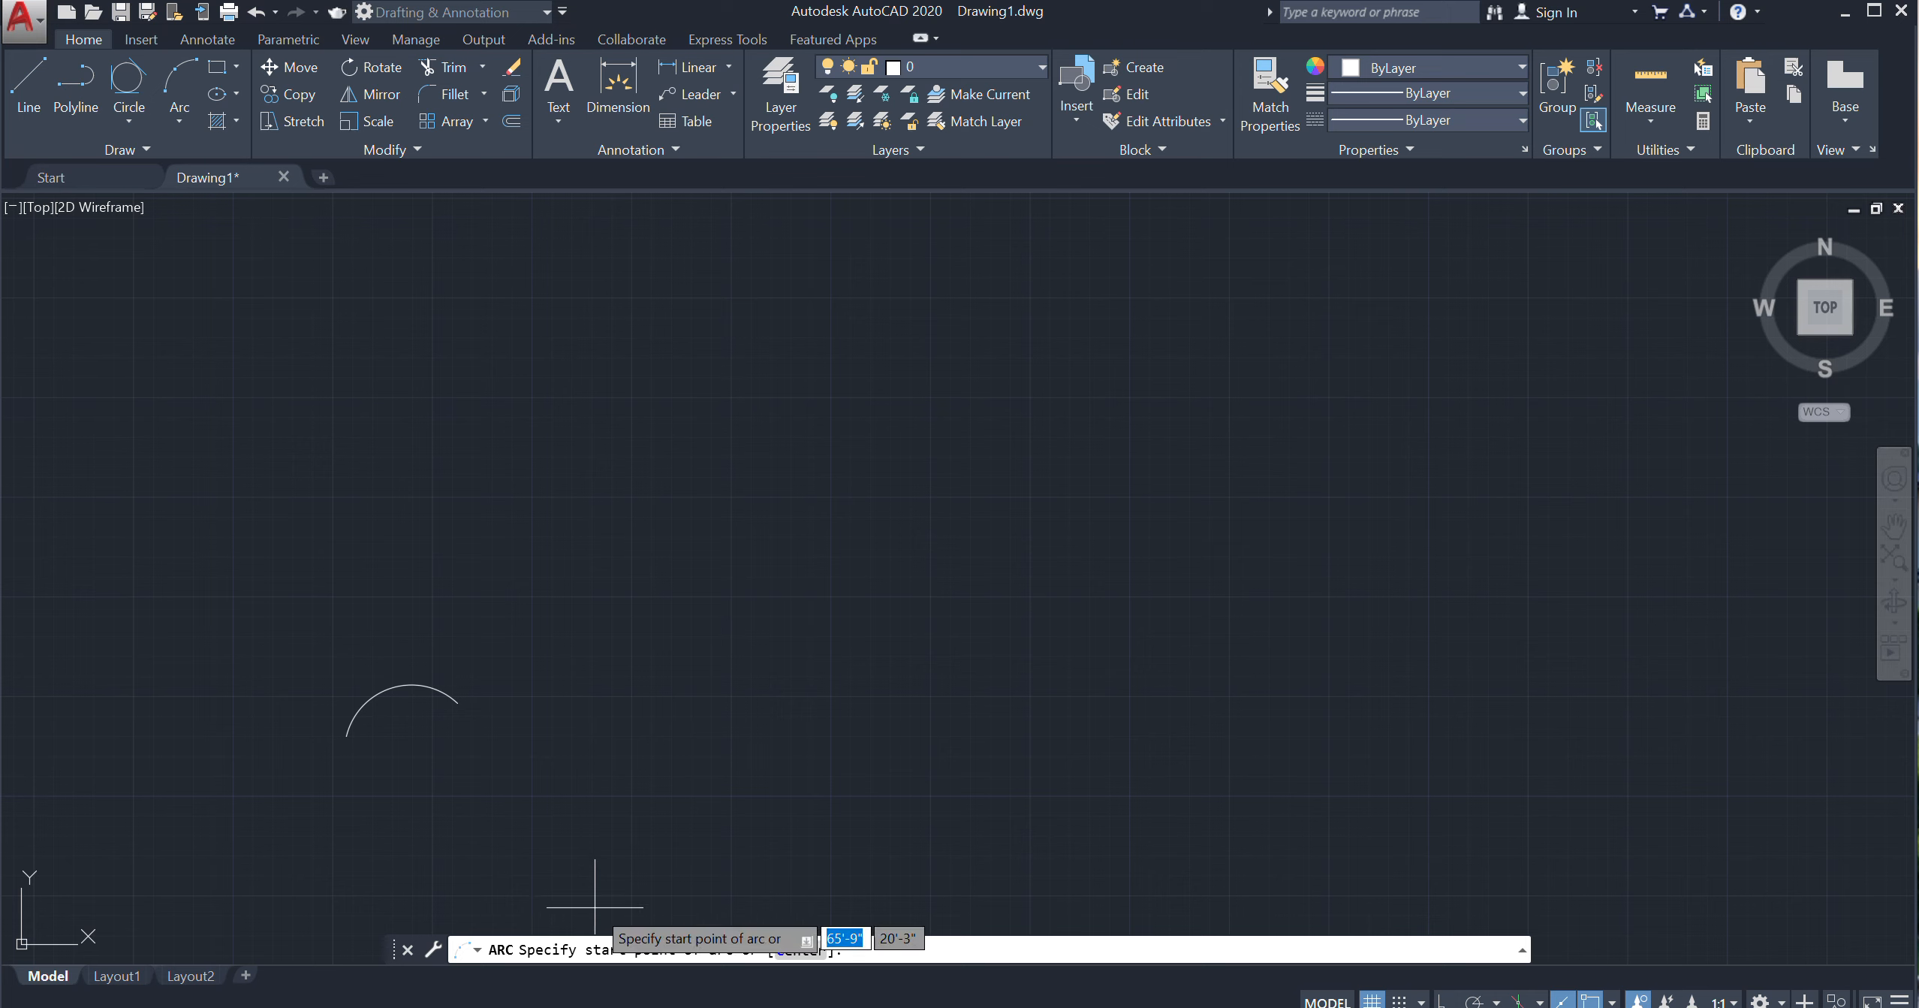
{"action": "left_click", "coordinate": [593, 577]}
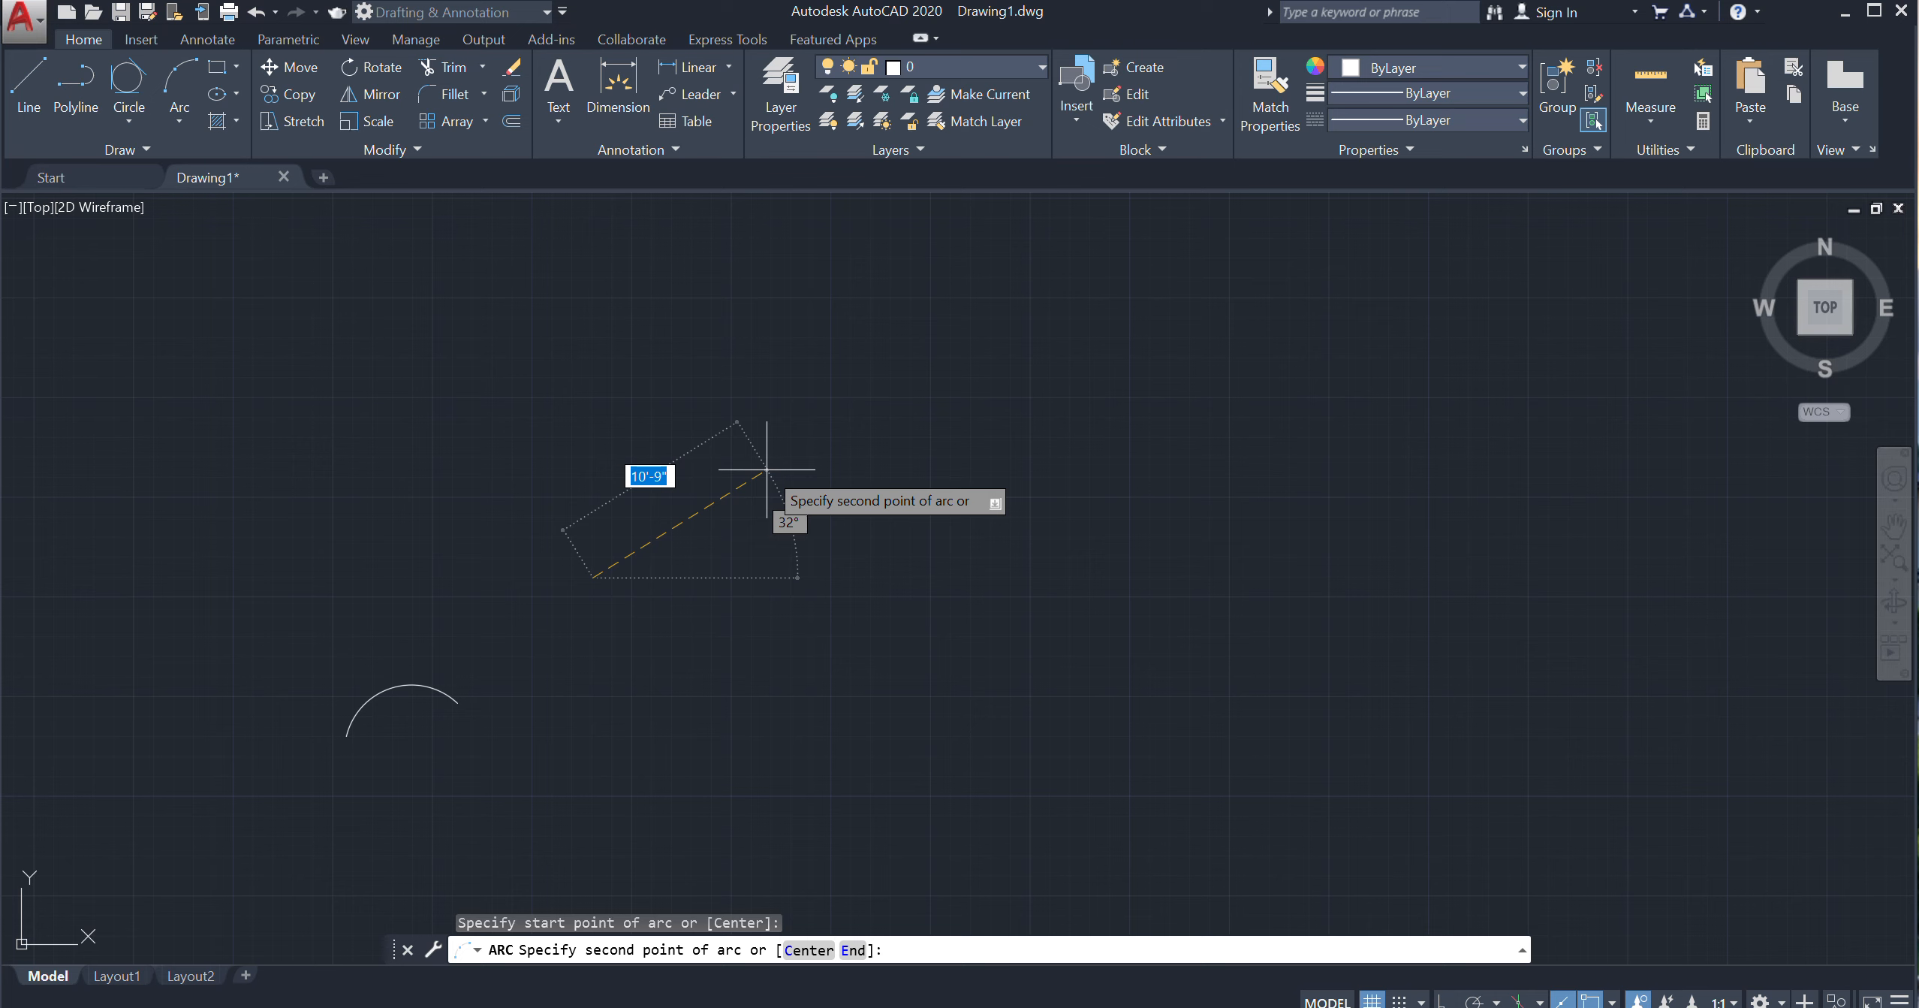
{"action": "type", "text": "6'"}
{"action": "key", "text": "Return"}
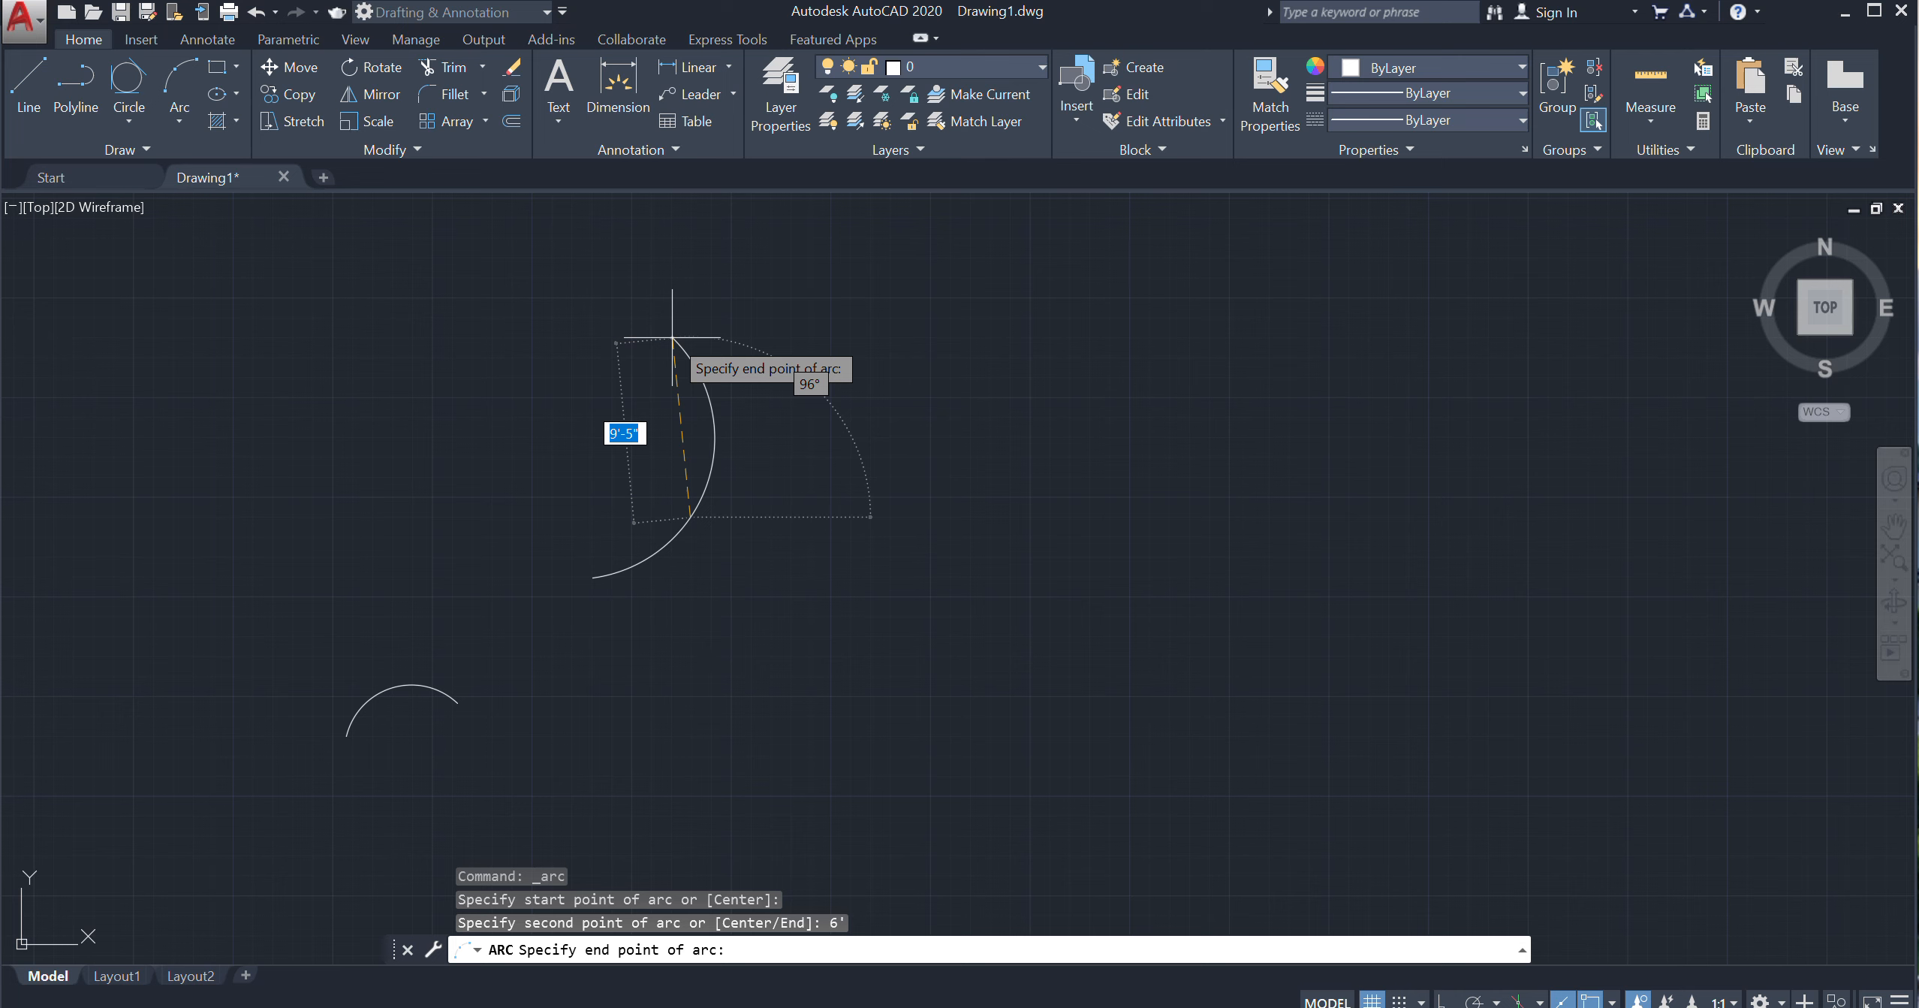
{"action": "type", "text": "6'"}
{"action": "key", "text": "Return"}
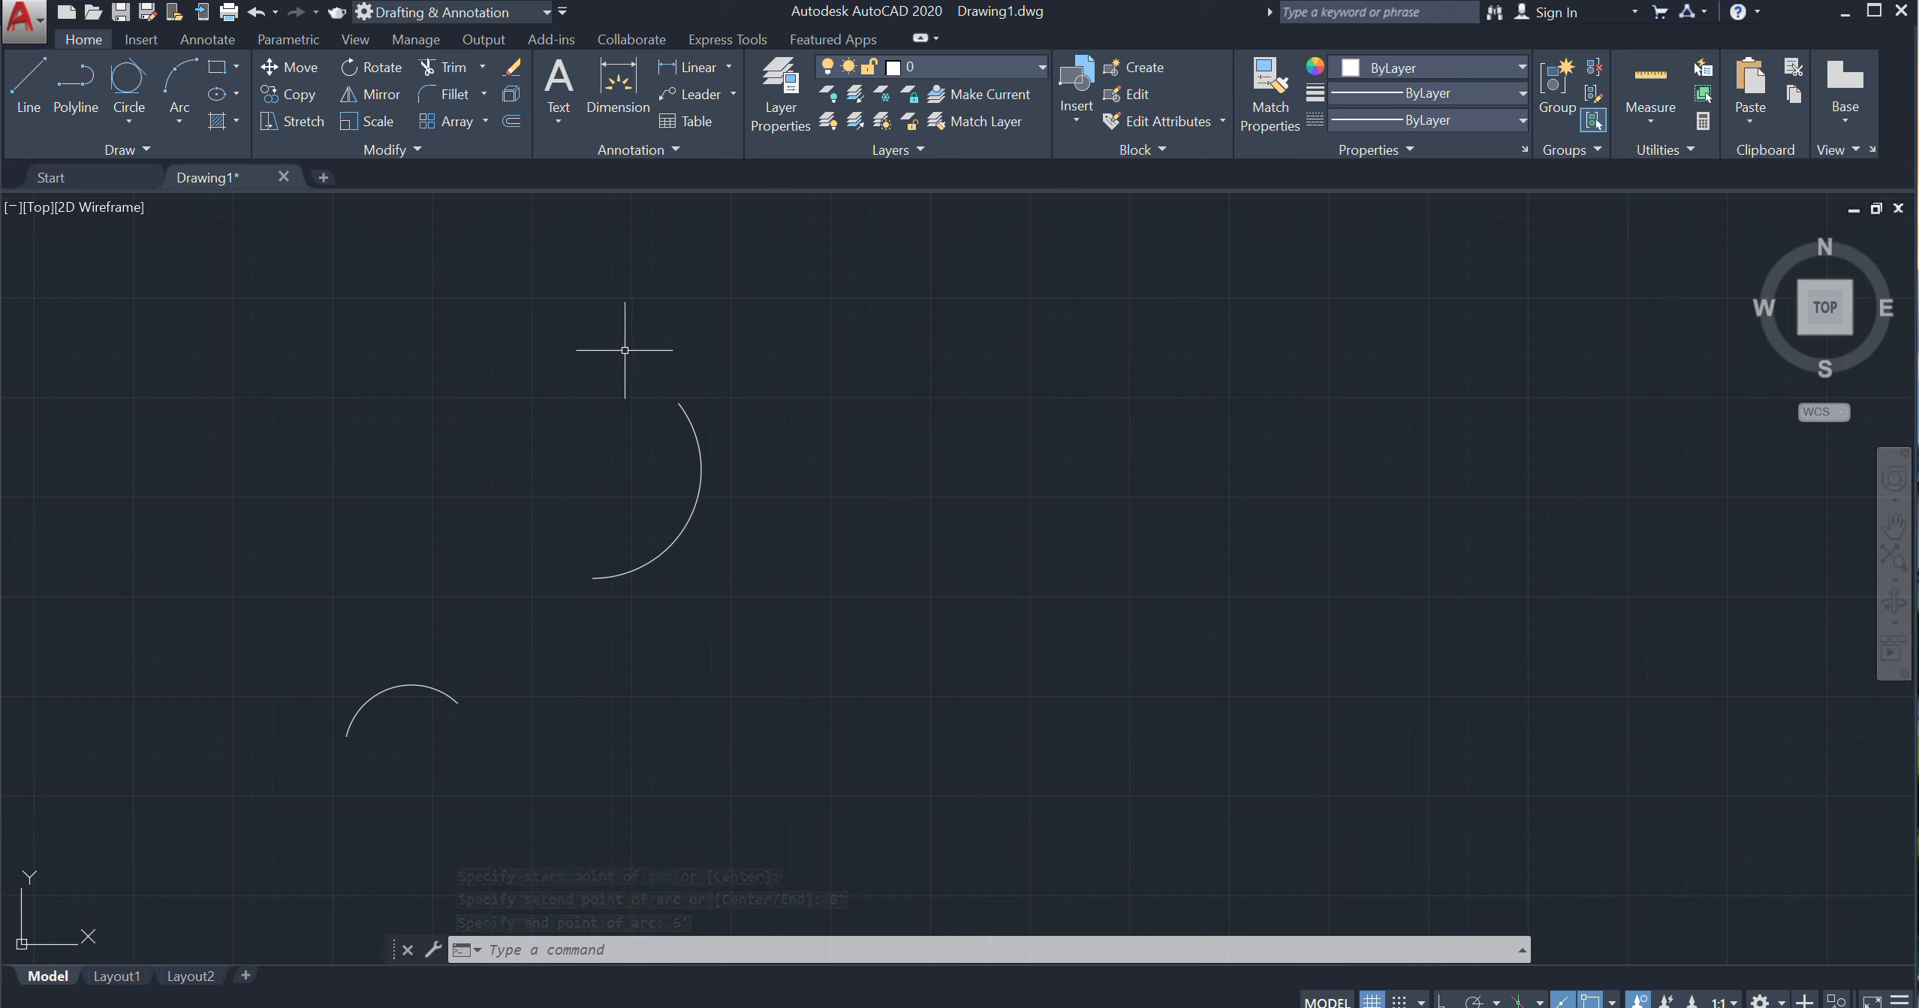
Draw two connected lines forming an open inverted V to the right of the two arcs
{"action": "type", "text": "l"}
{"action": "key", "text": "Return"}
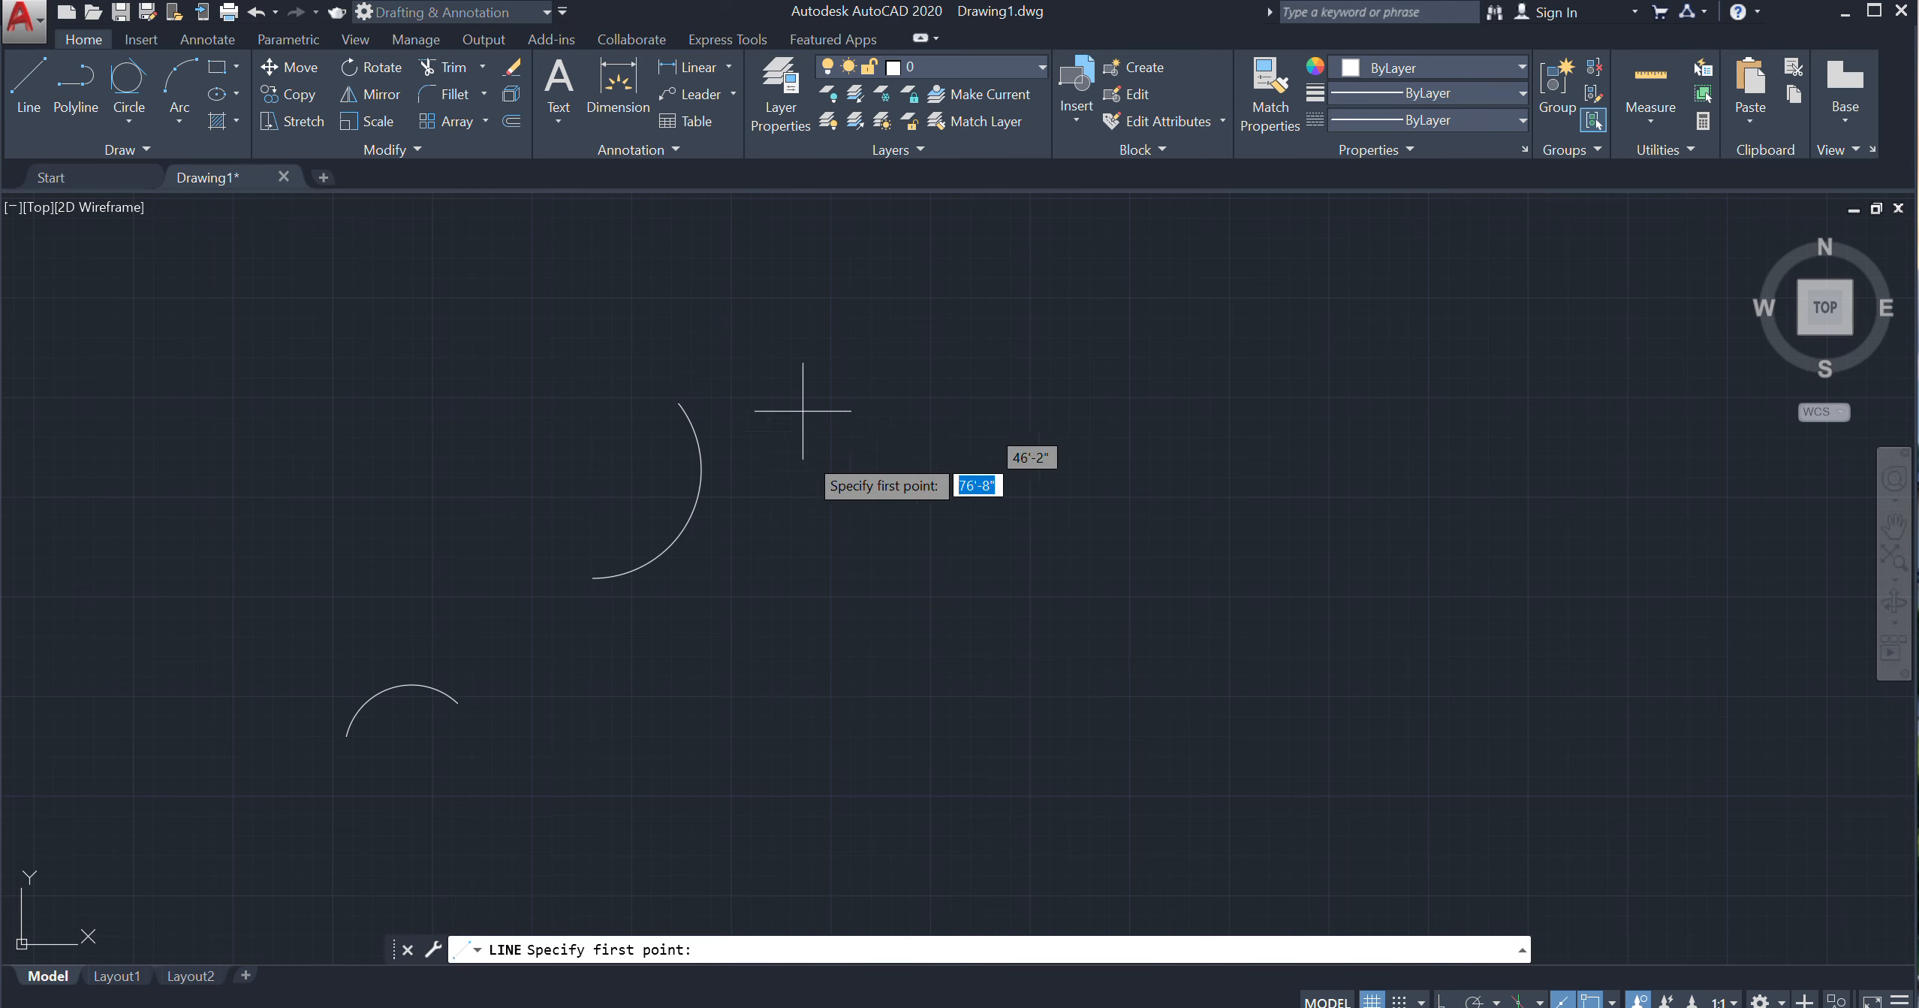
{"action": "left_click", "coordinate": [719, 642]}
{"action": "left_click", "coordinate": [858, 472]}
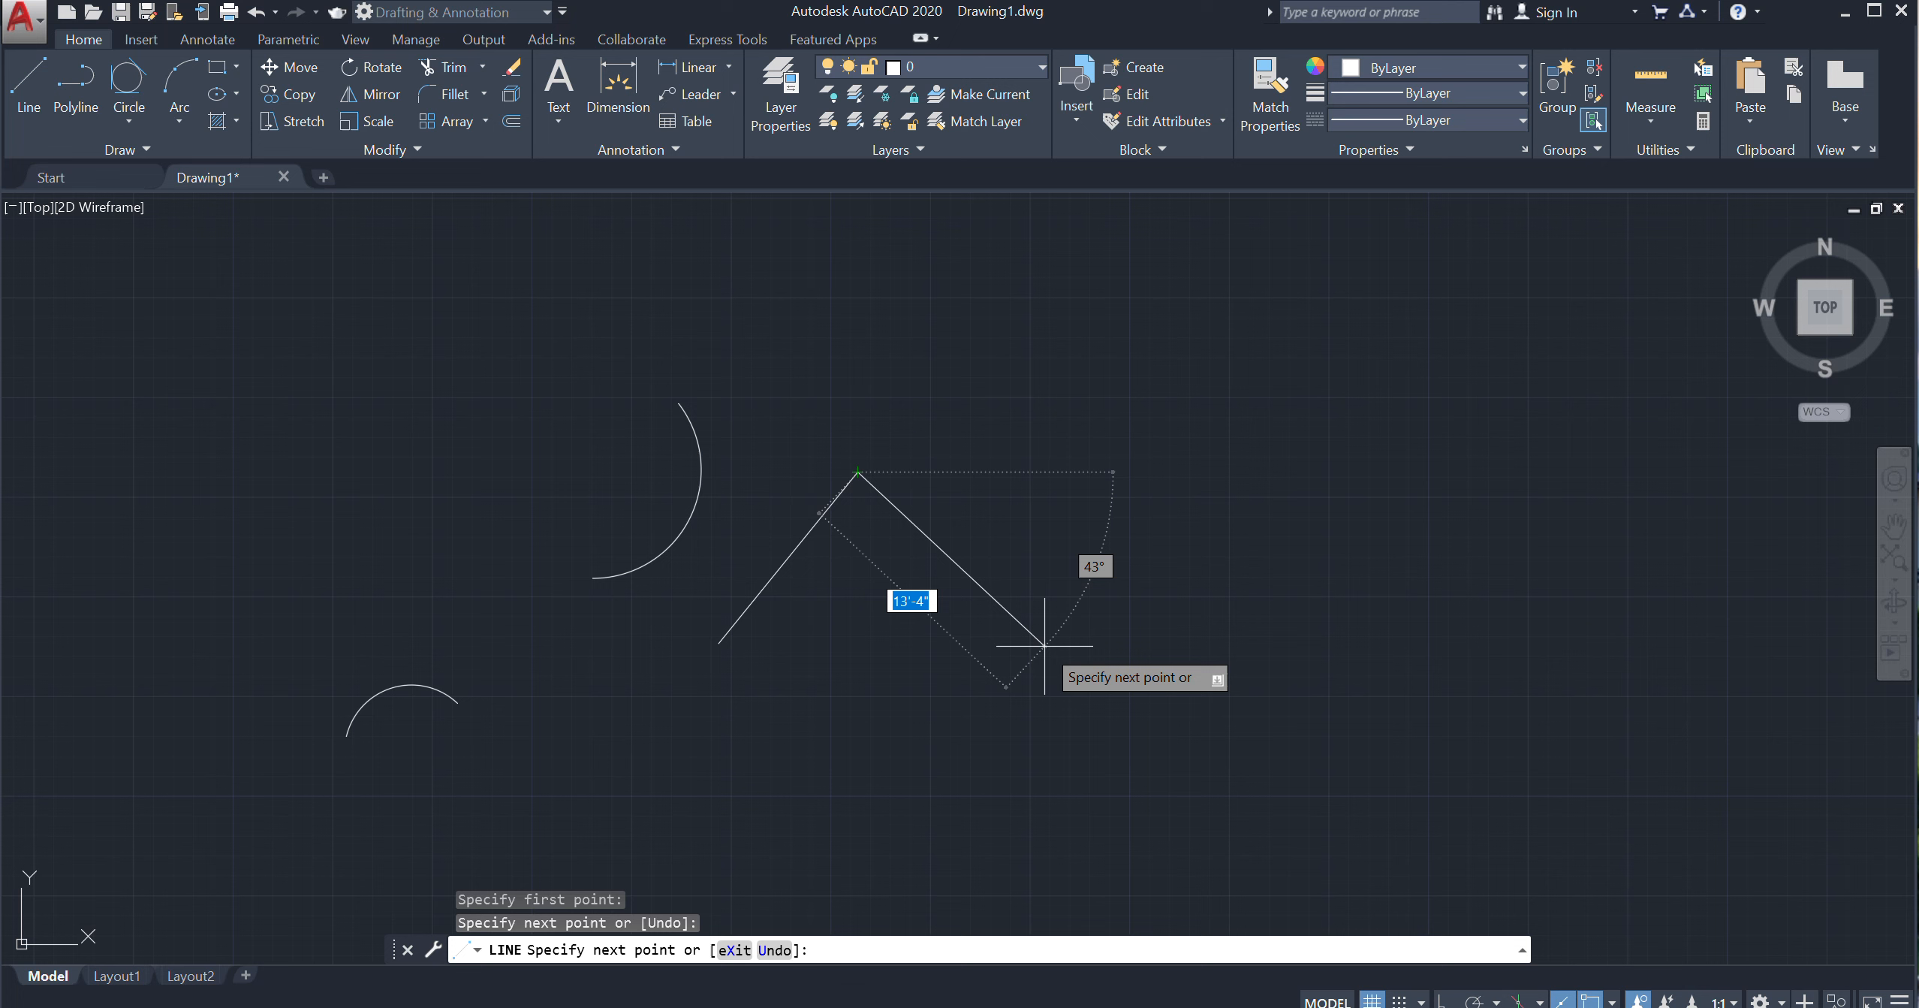
{"action": "left_click", "coordinate": [981, 643]}
{"action": "right_click", "coordinate": [983, 646]}
{"action": "left_click", "coordinate": [1022, 660]}
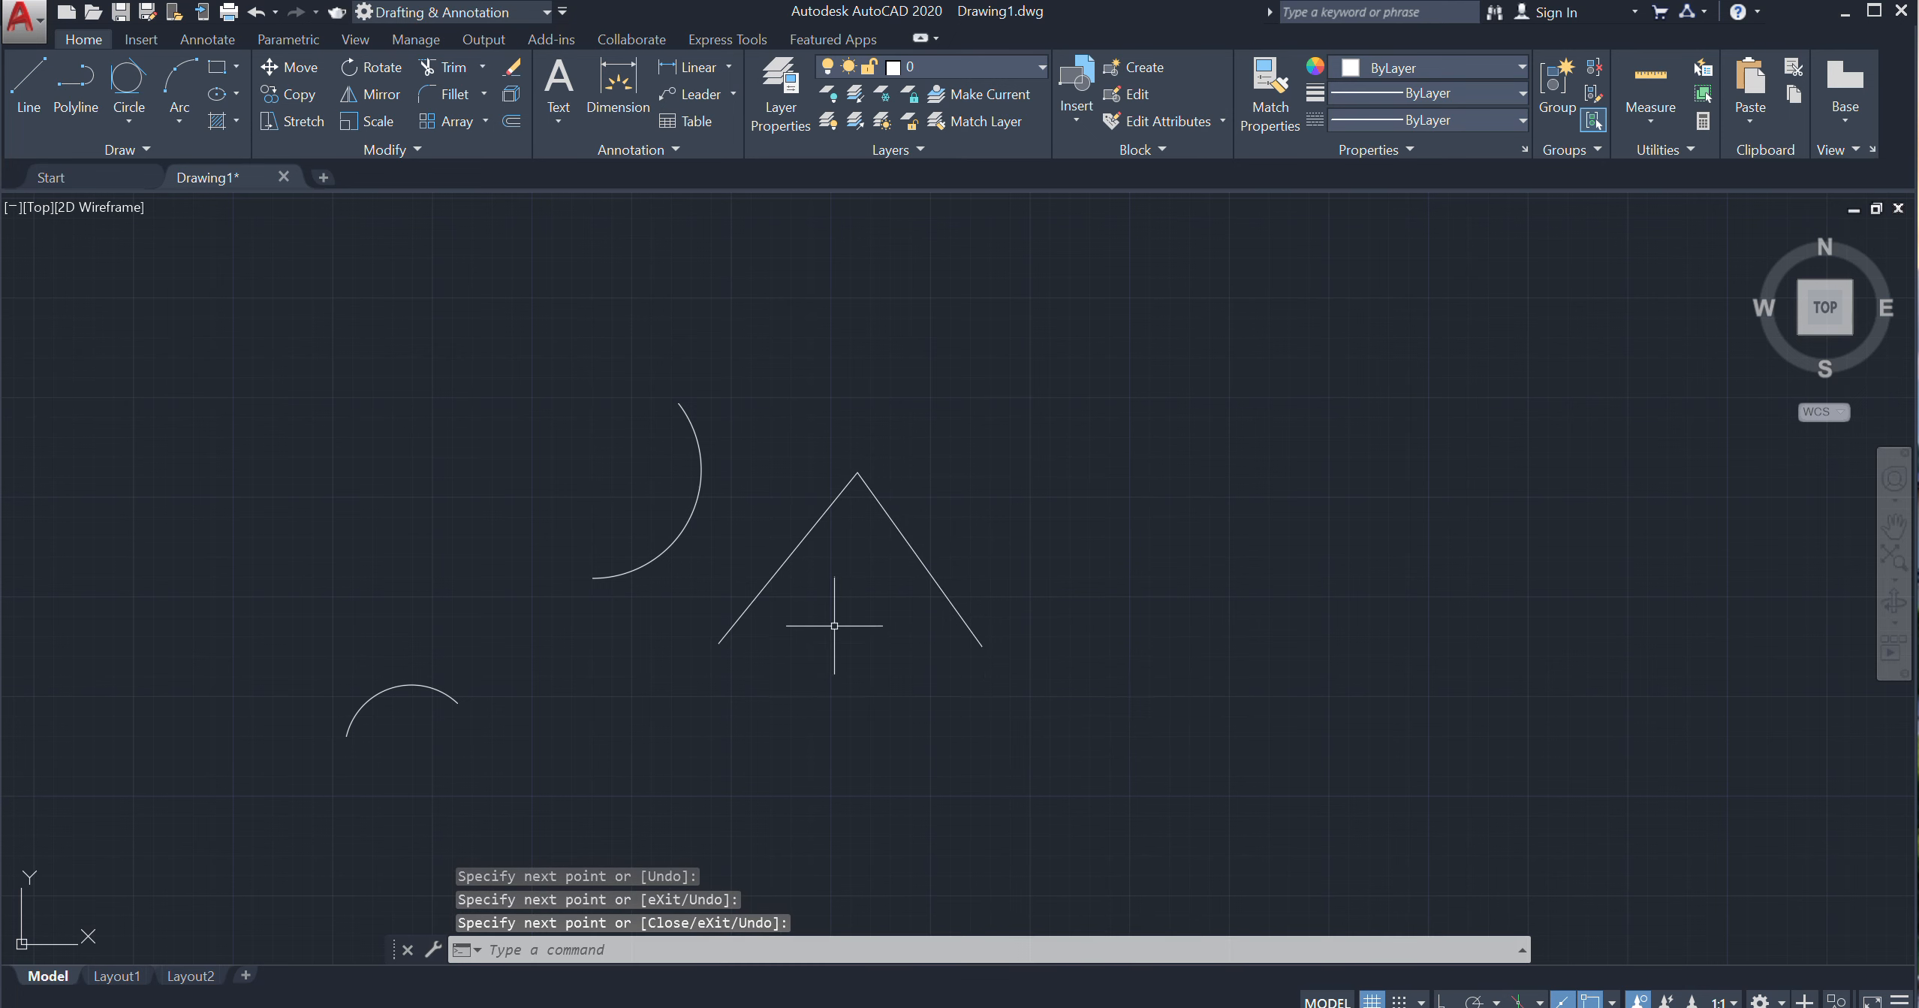
Draw a 3-Point arc from the inverted V's left end through its apex to its right end
{"action": "left_click", "coordinate": [174, 117]}
{"action": "left_click", "coordinate": [222, 159]}
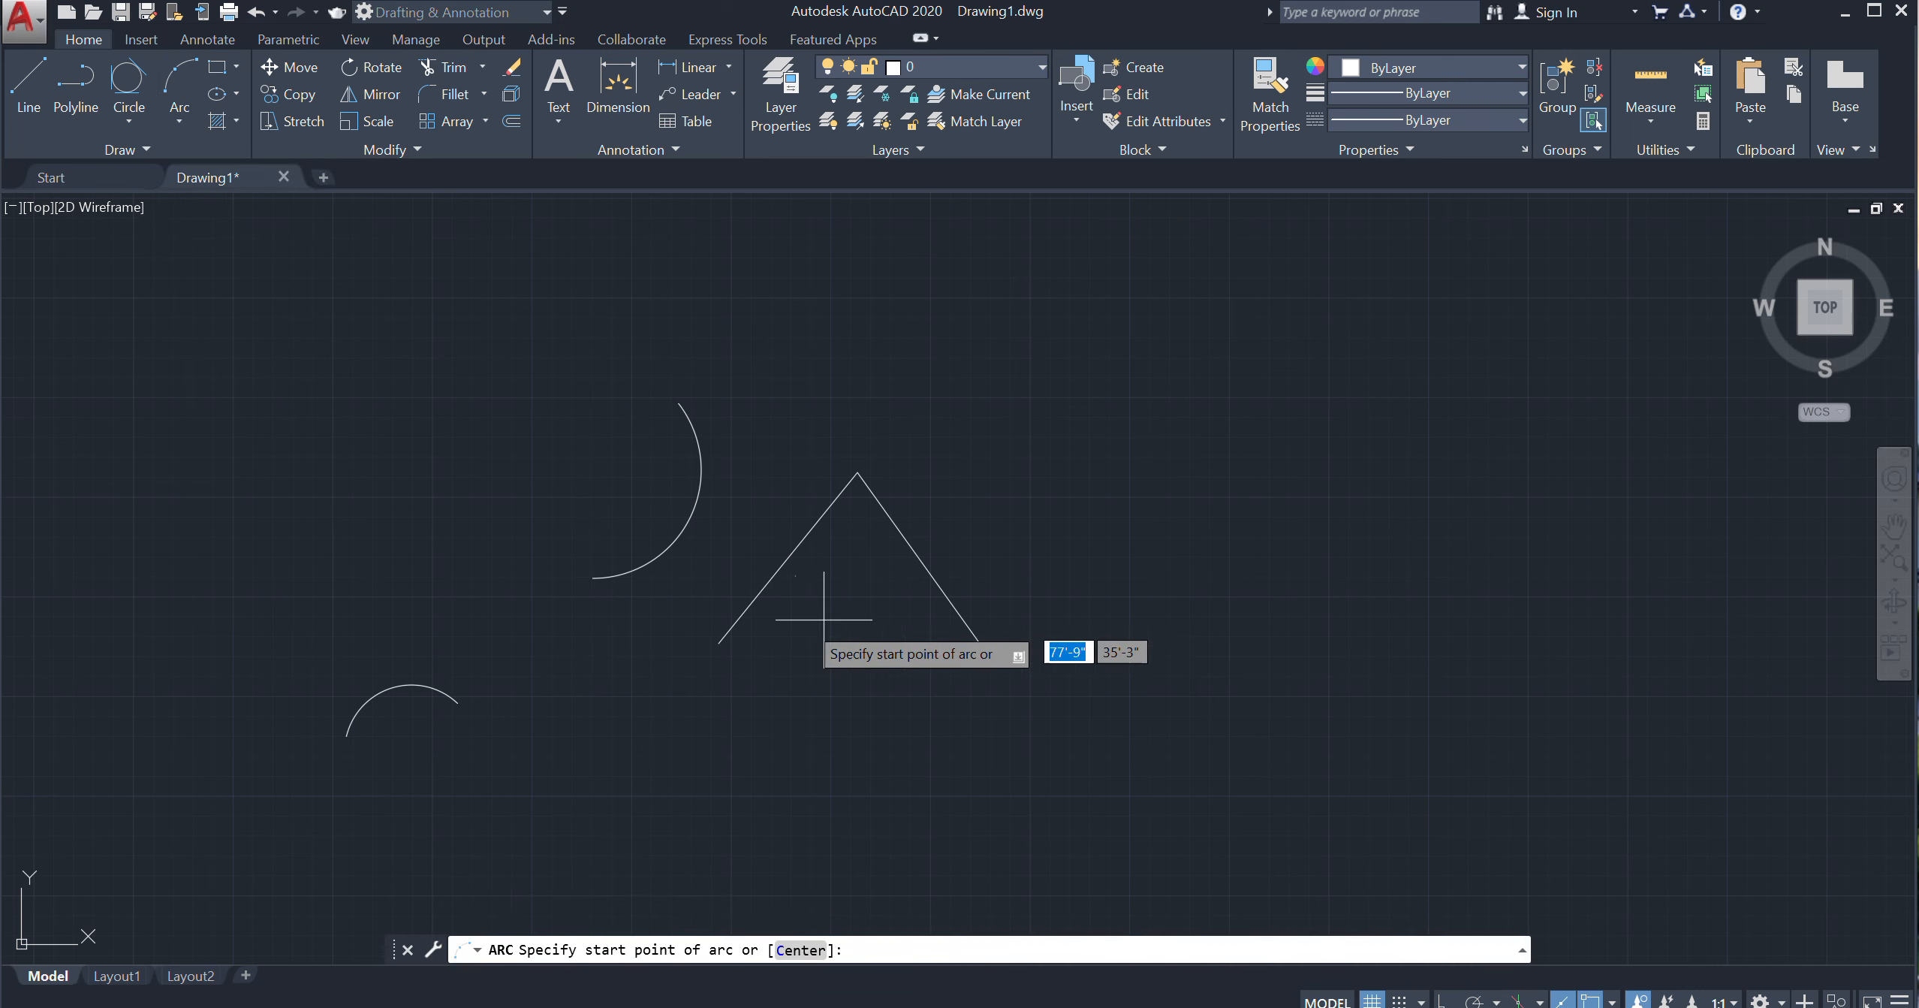
{"action": "left_click", "coordinate": [720, 642]}
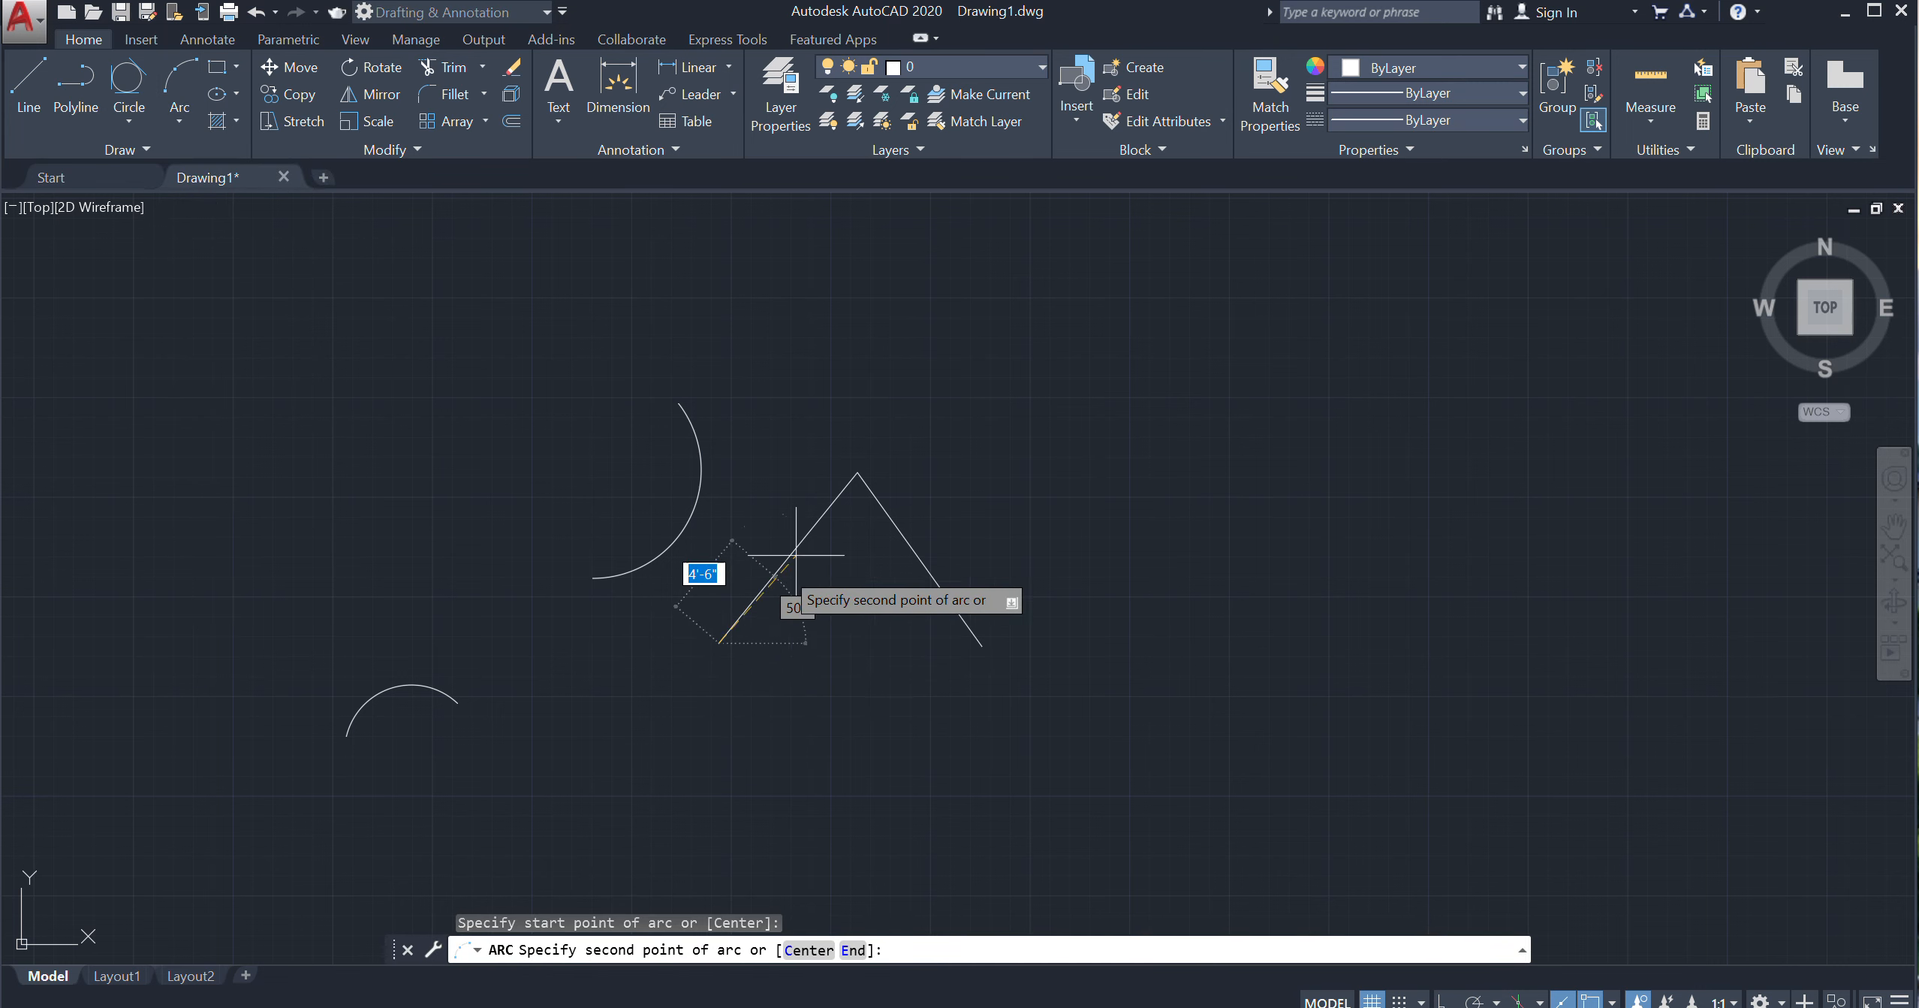
{"action": "left_click", "coordinate": [857, 473]}
{"action": "left_click", "coordinate": [982, 645]}
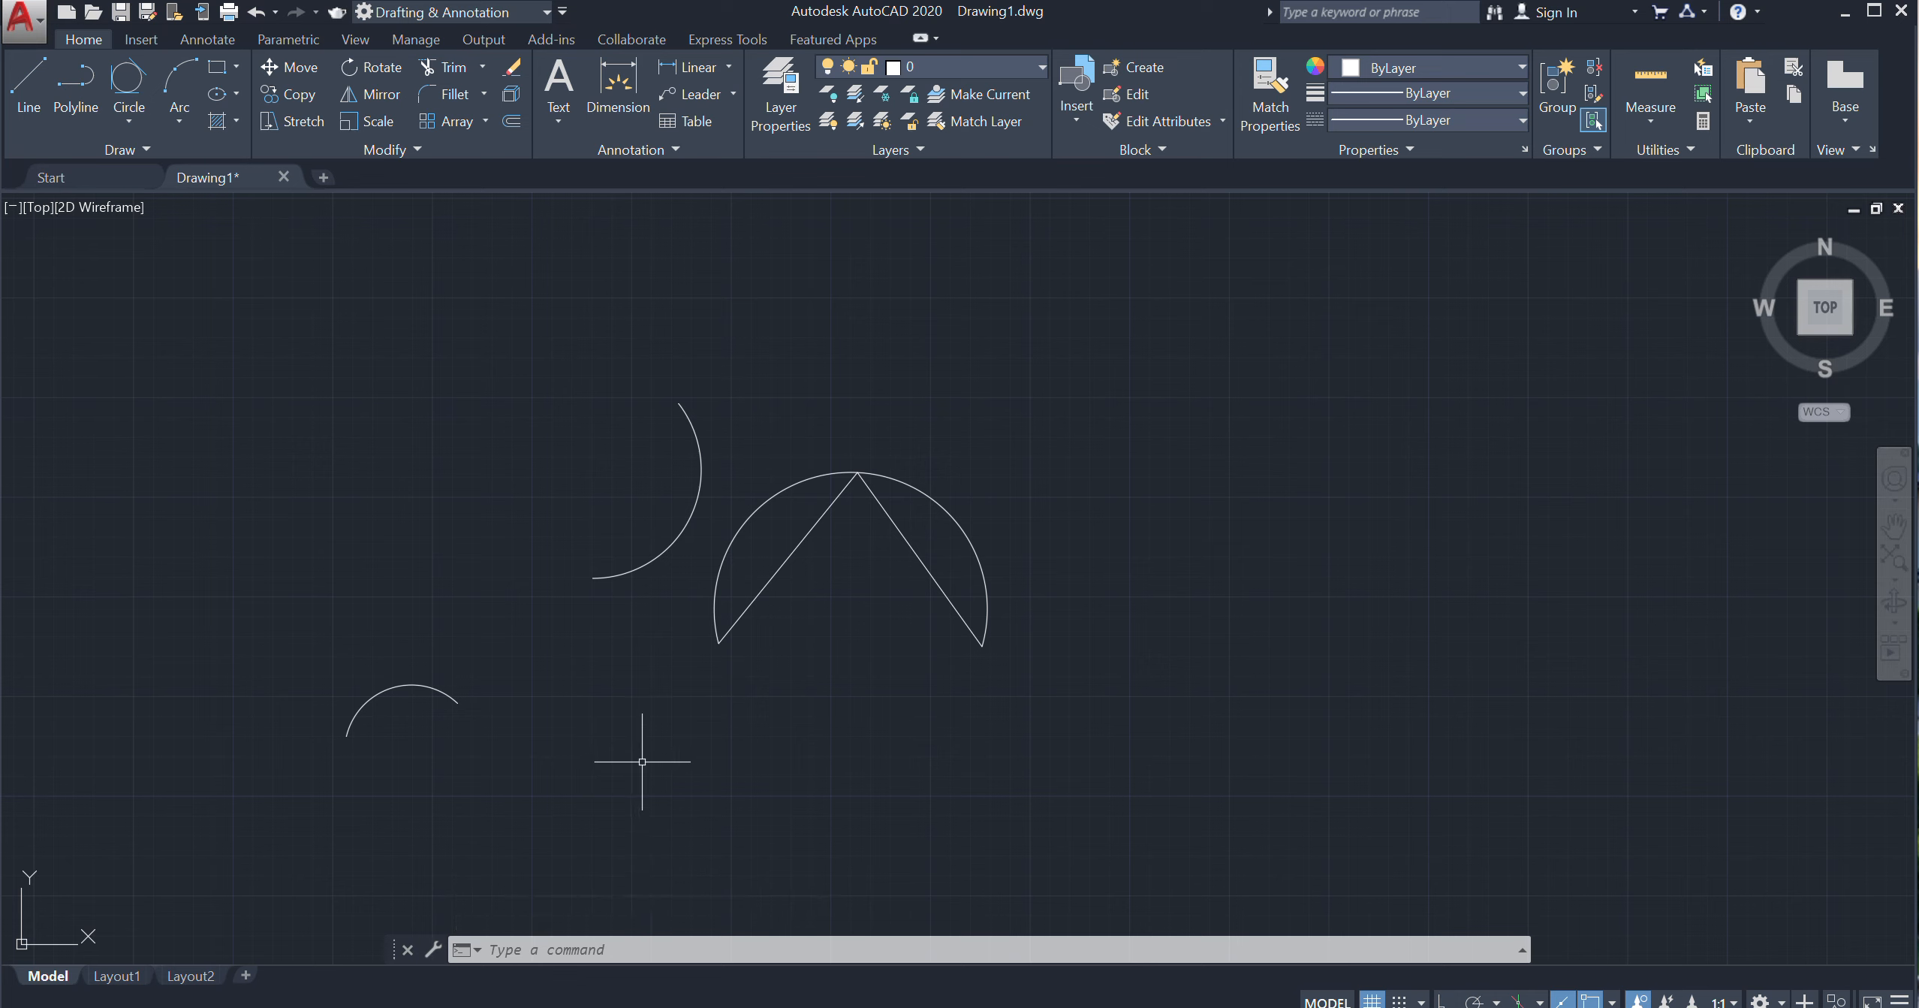
Draw a 3' vertical line downward in the empty area below the arcs, with Ortho mode on
{"action": "left_click", "coordinate": [186, 126]}
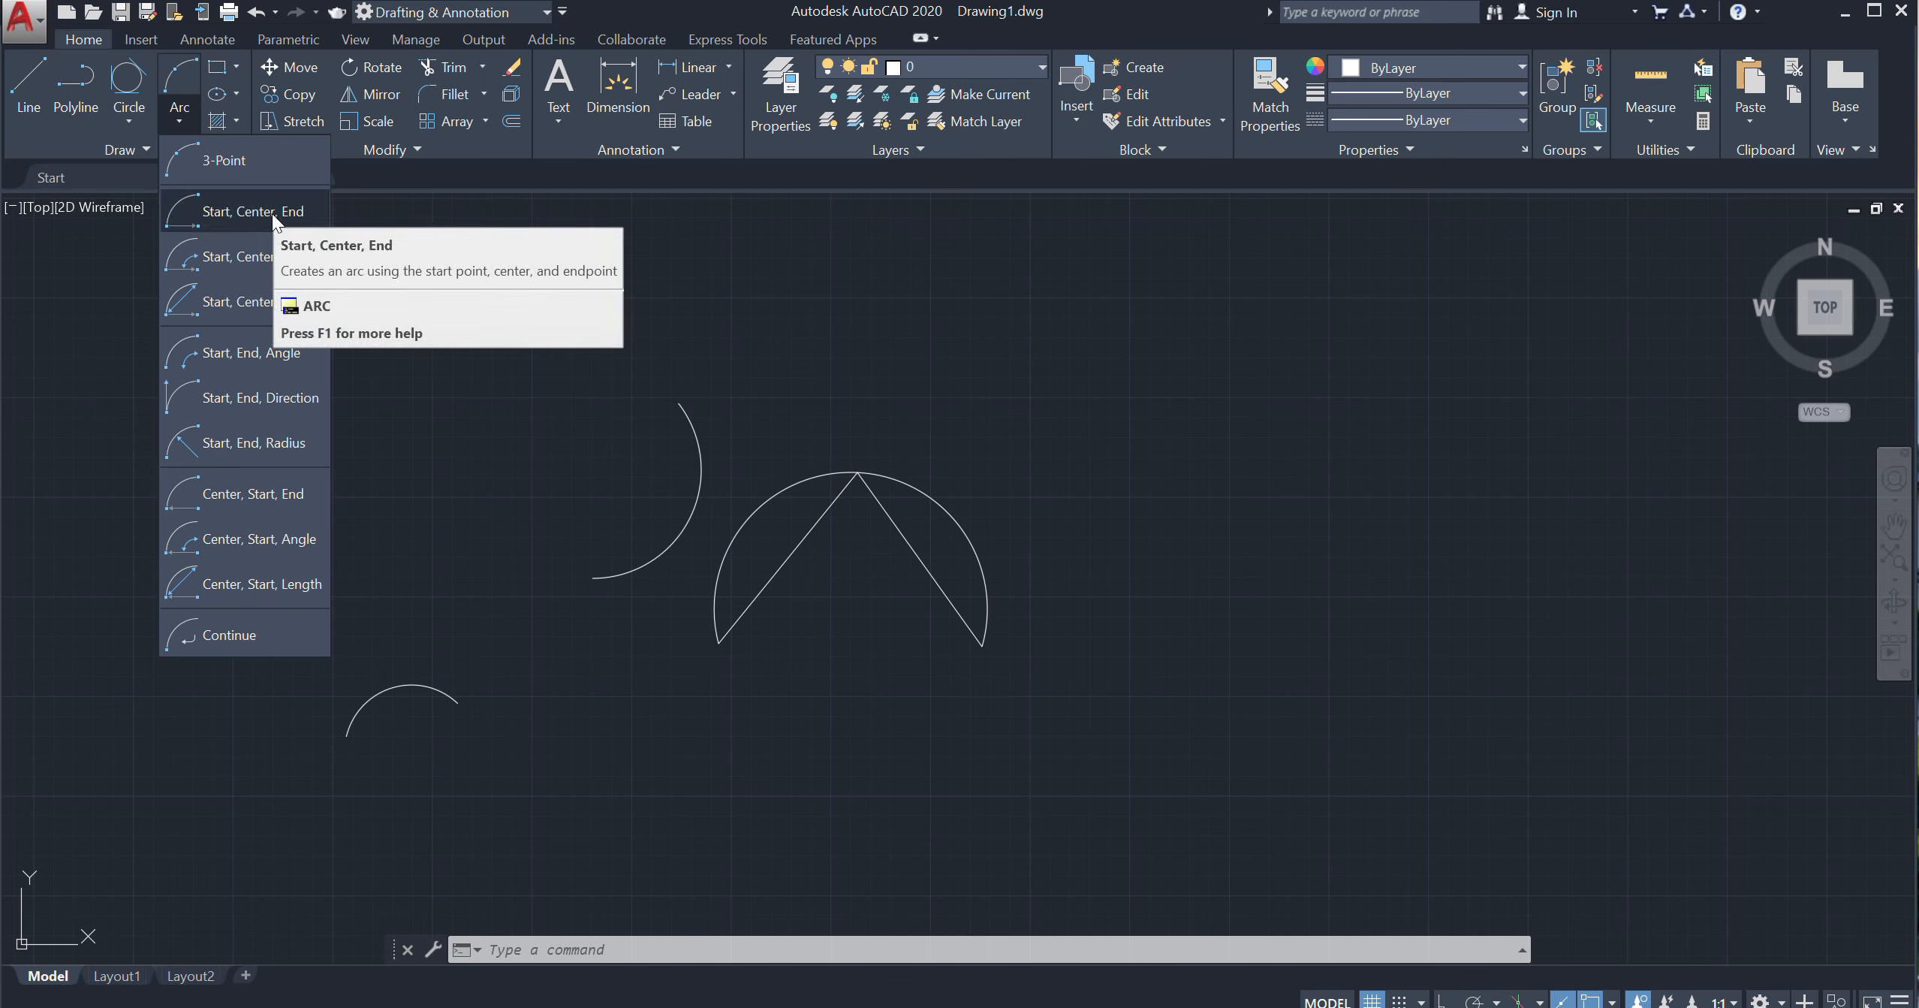
{"action": "left_click", "coordinate": [22, 101]}
{"action": "left_click", "coordinate": [610, 701]}
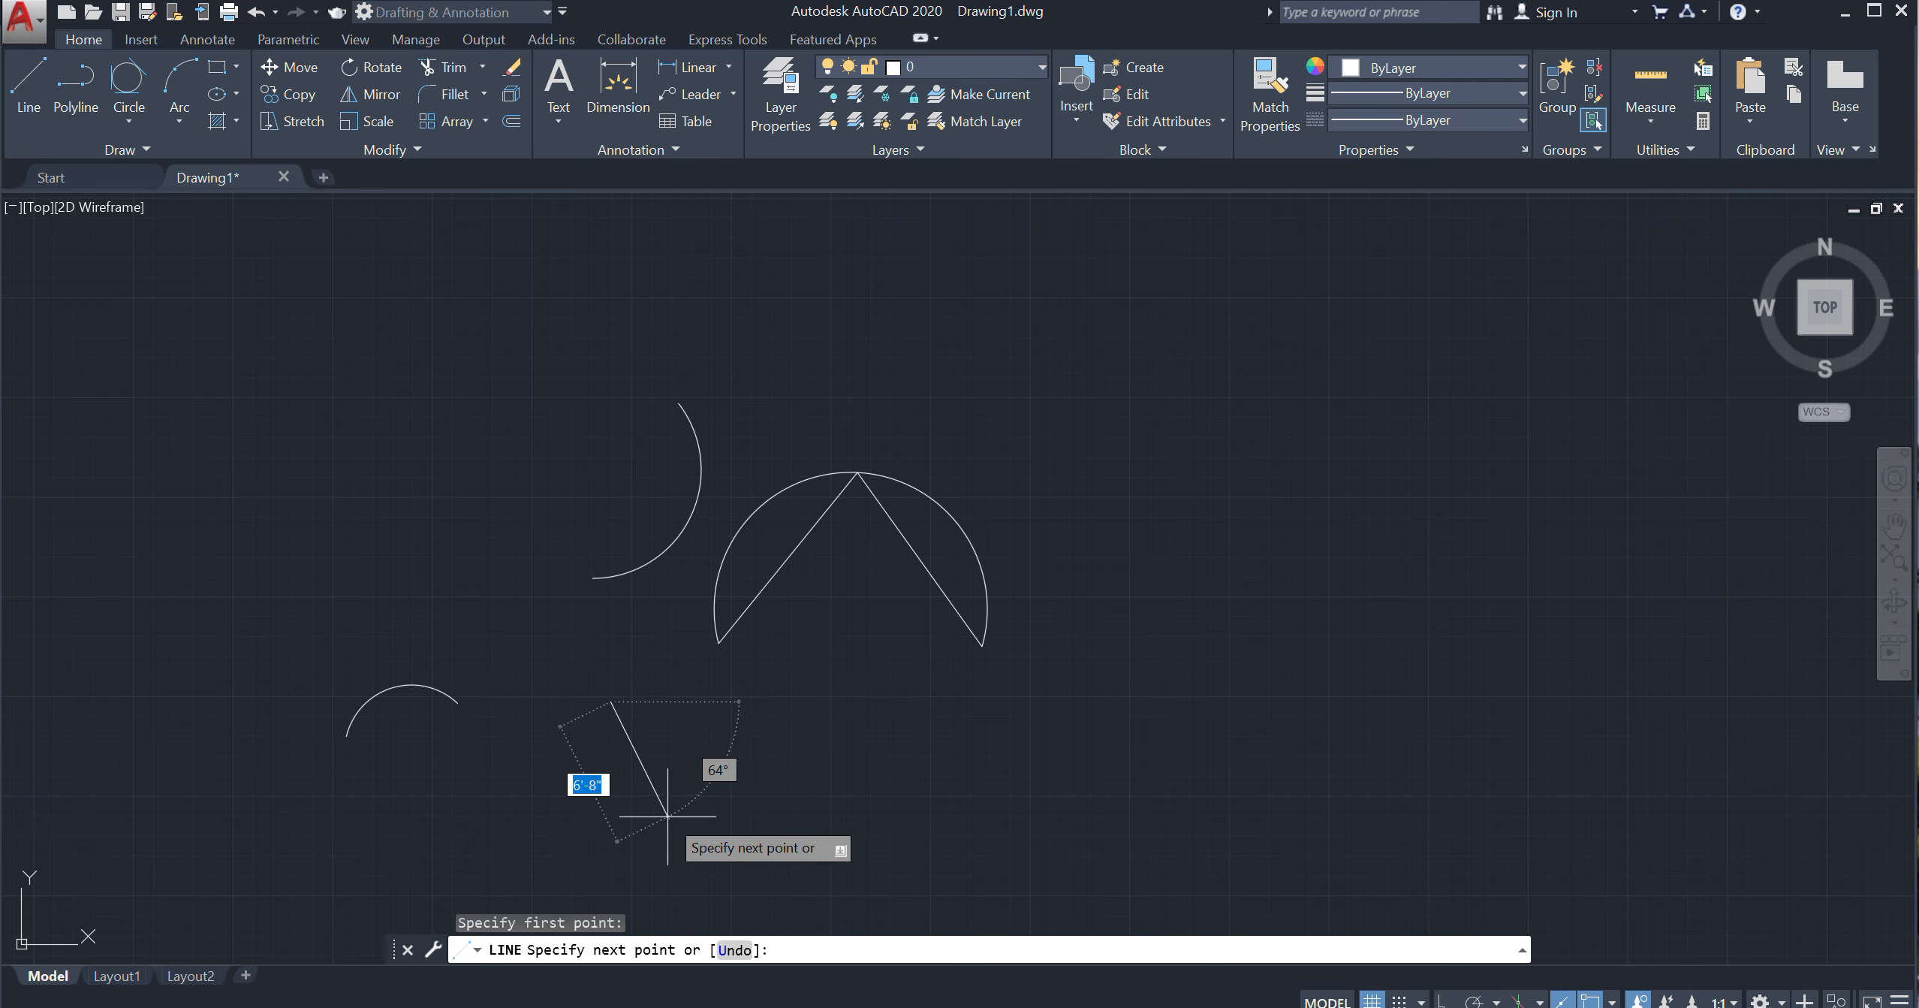
{"action": "key", "text": "F8"}
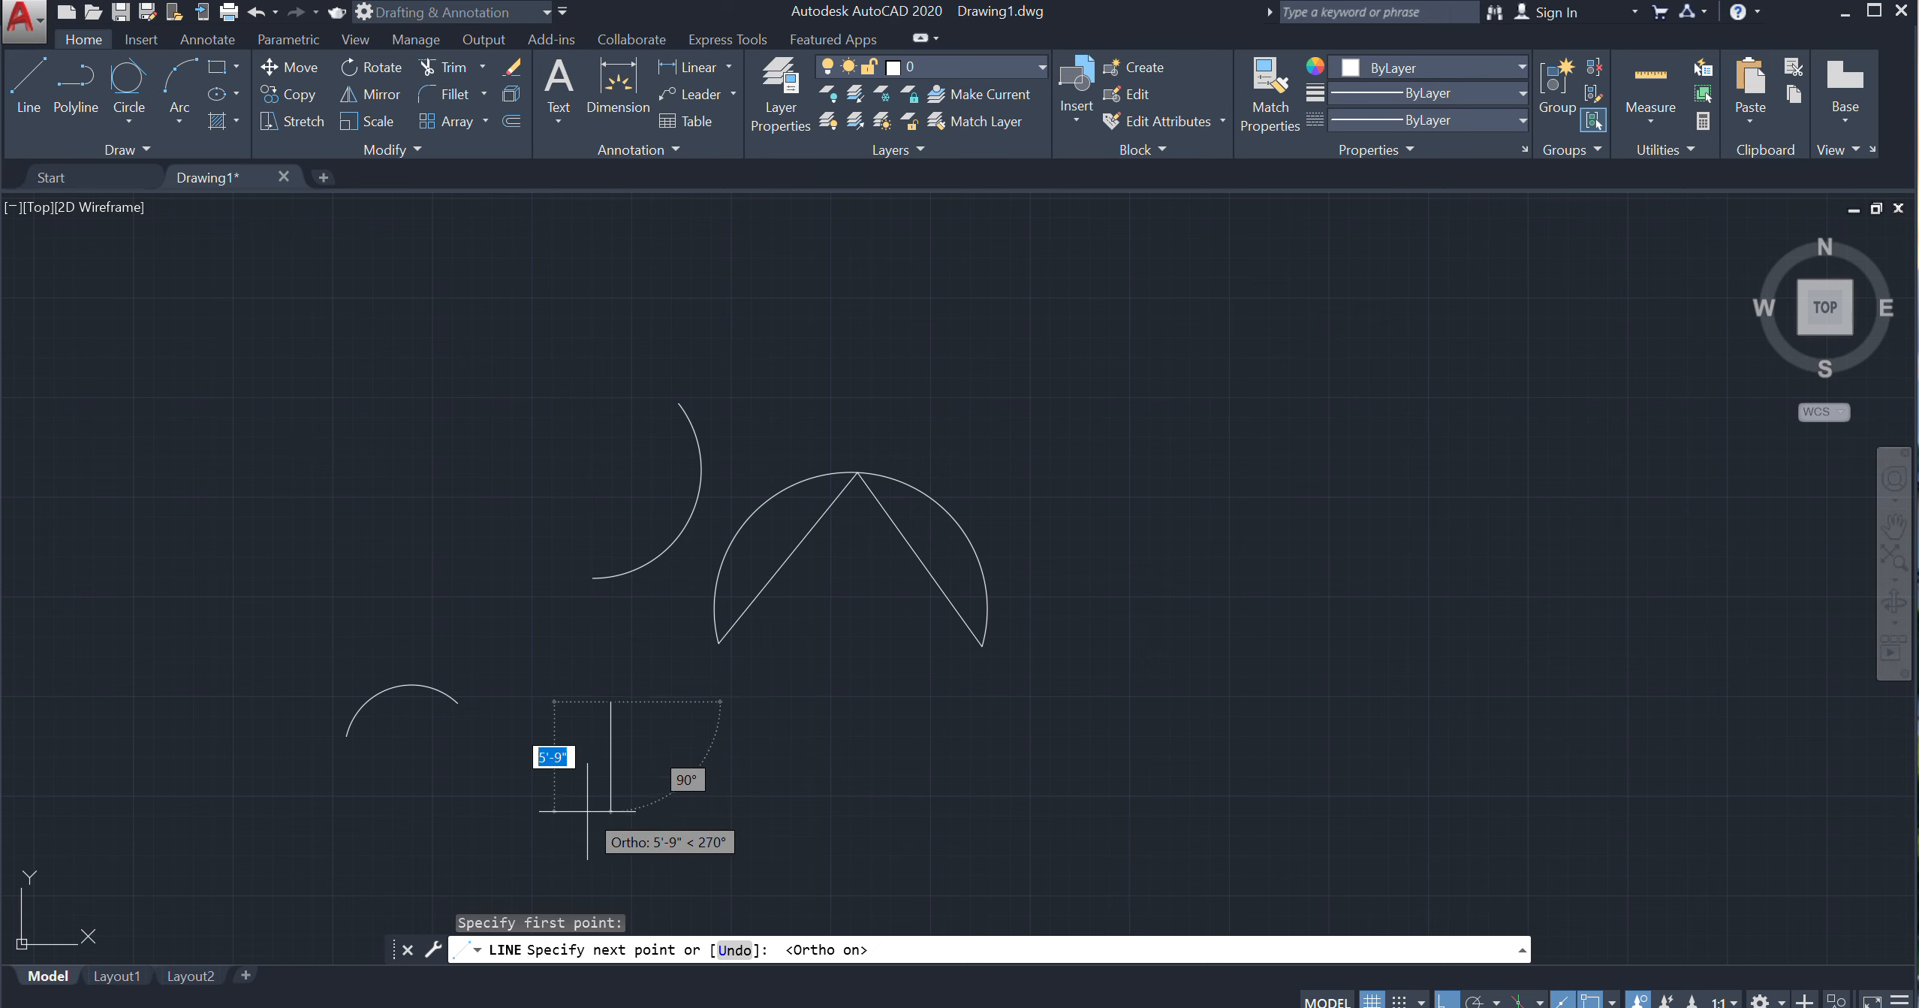
{"action": "type", "text": "3"}
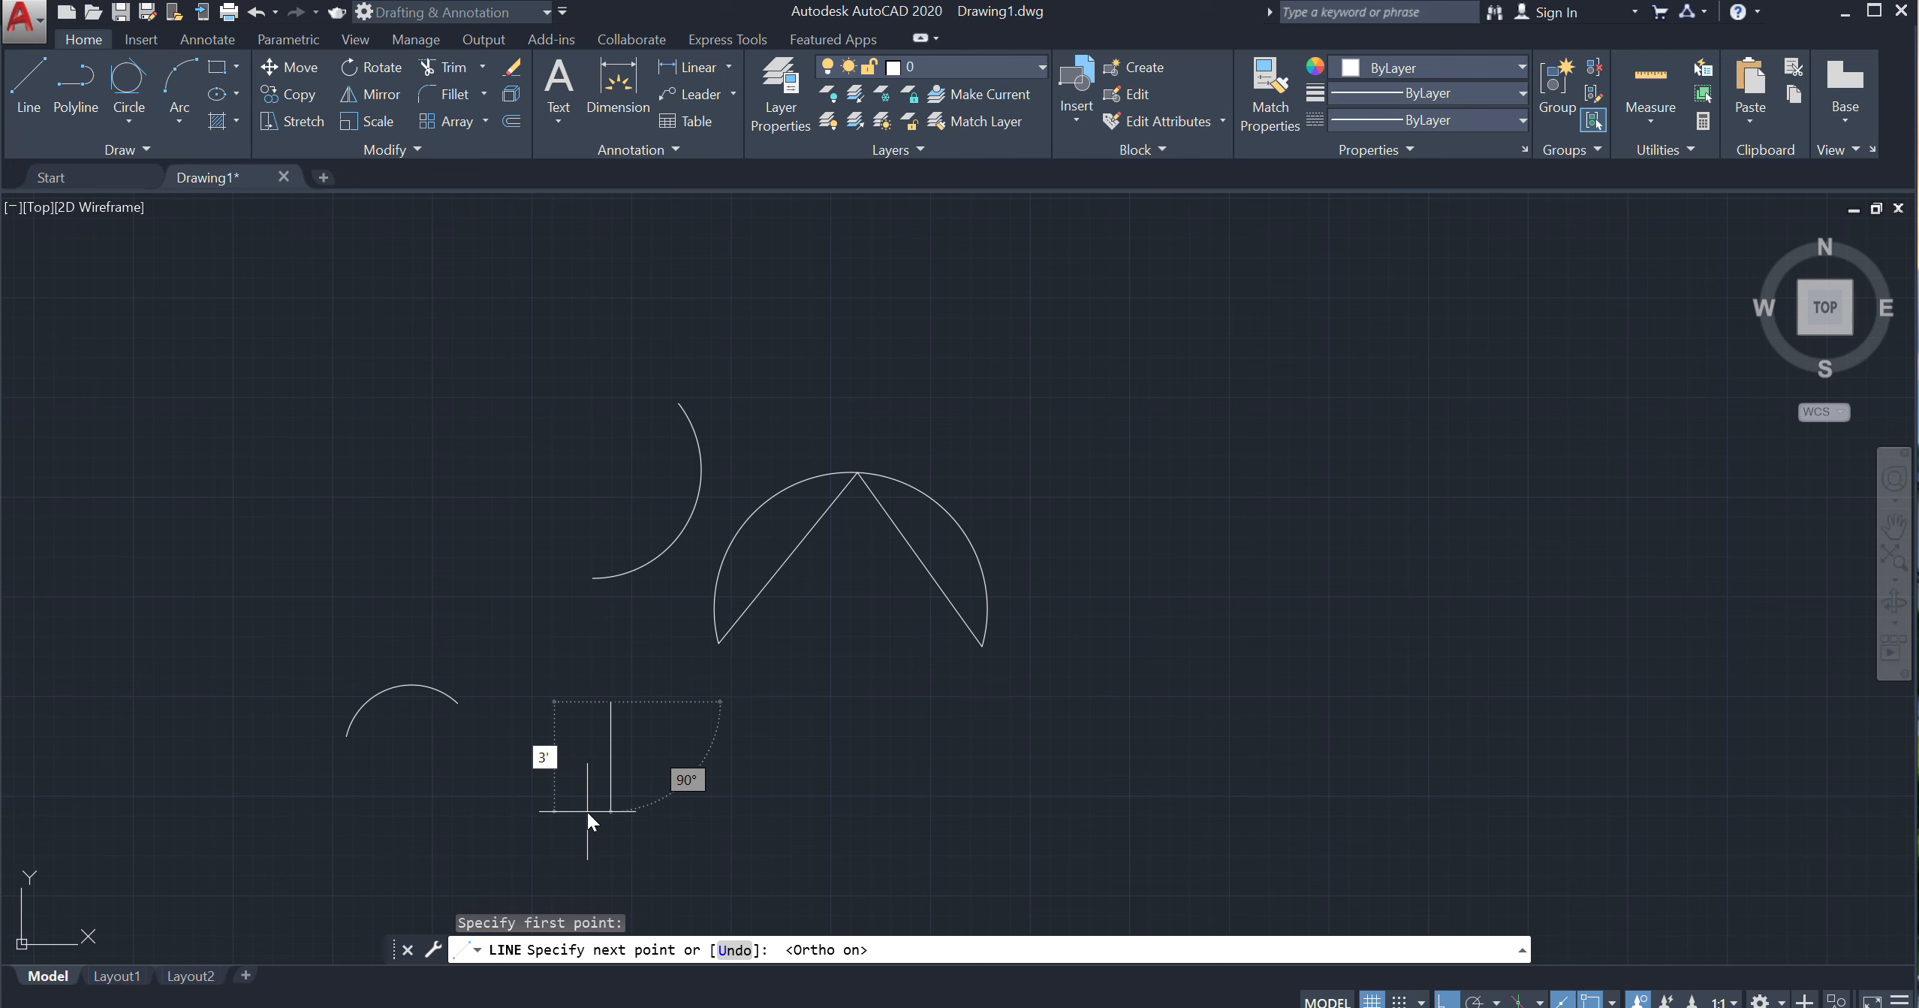
{"action": "key", "text": "Return"}
{"action": "key", "text": "Return"}
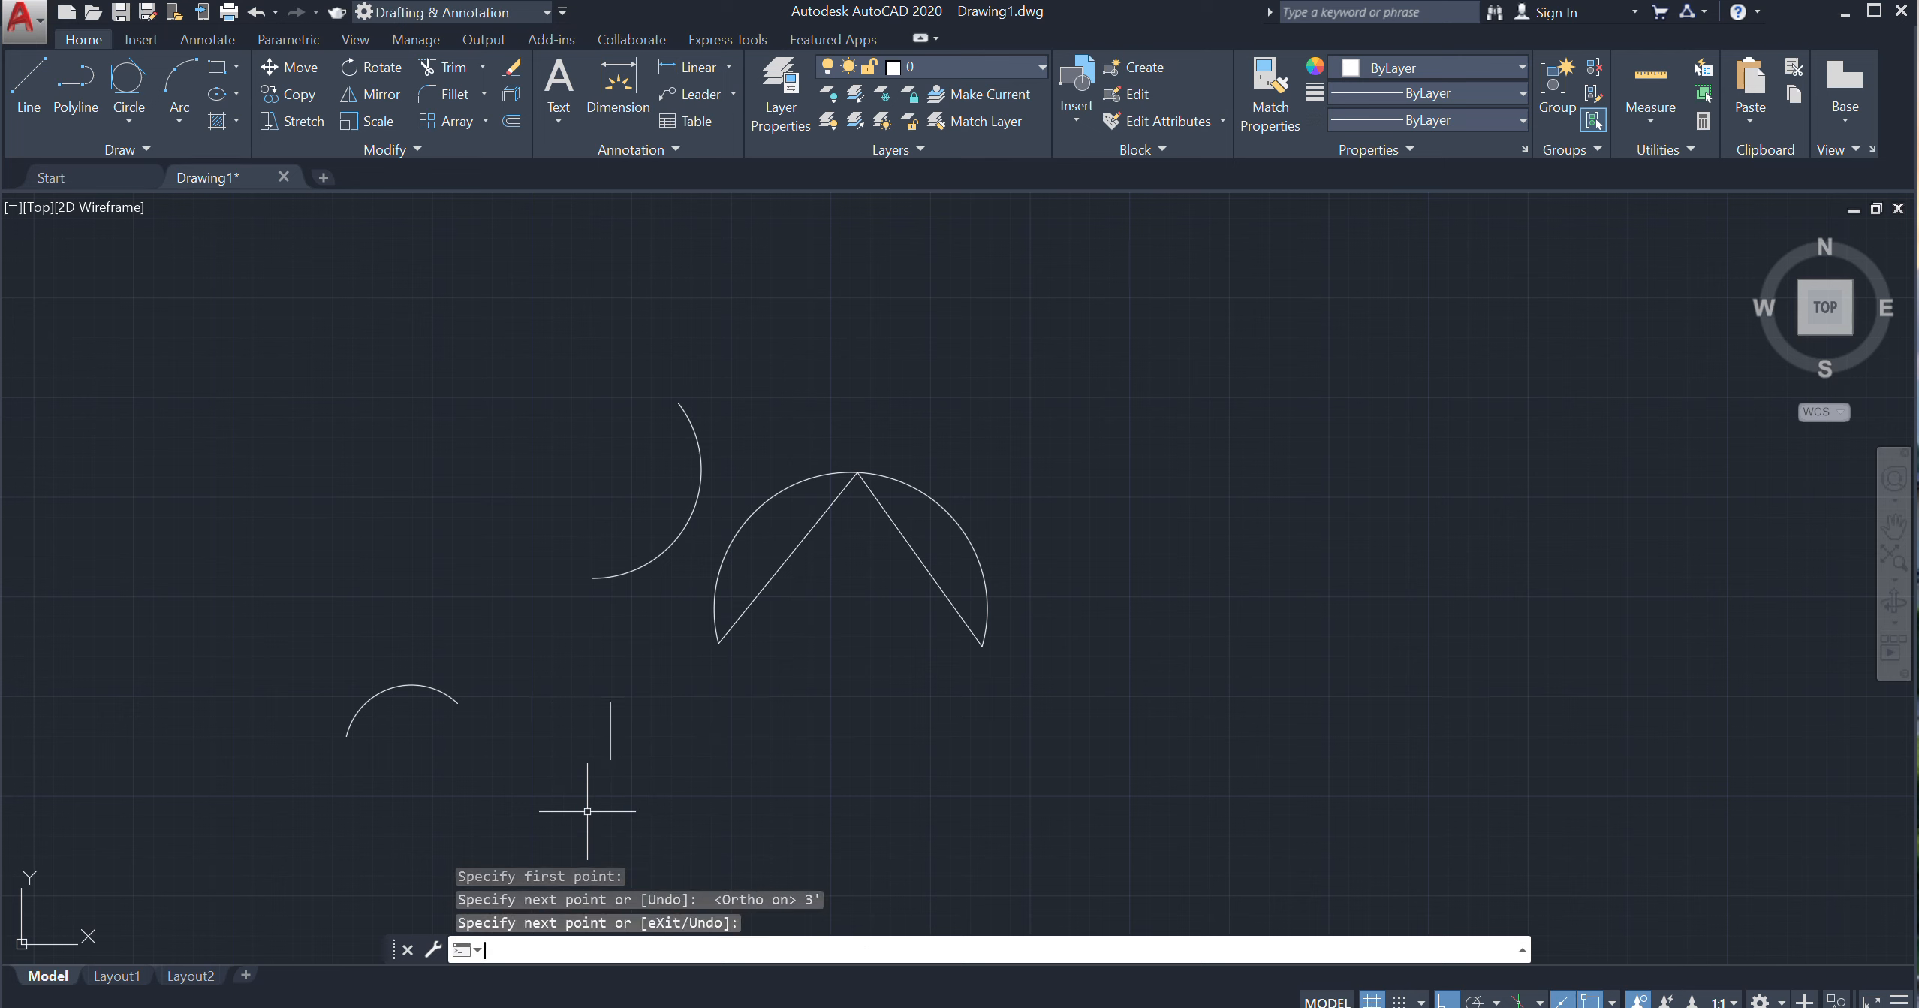
Draw a 3' horizontal line to the right from the lower end of the vertical line, forming an L
{"action": "key", "text": "Return"}
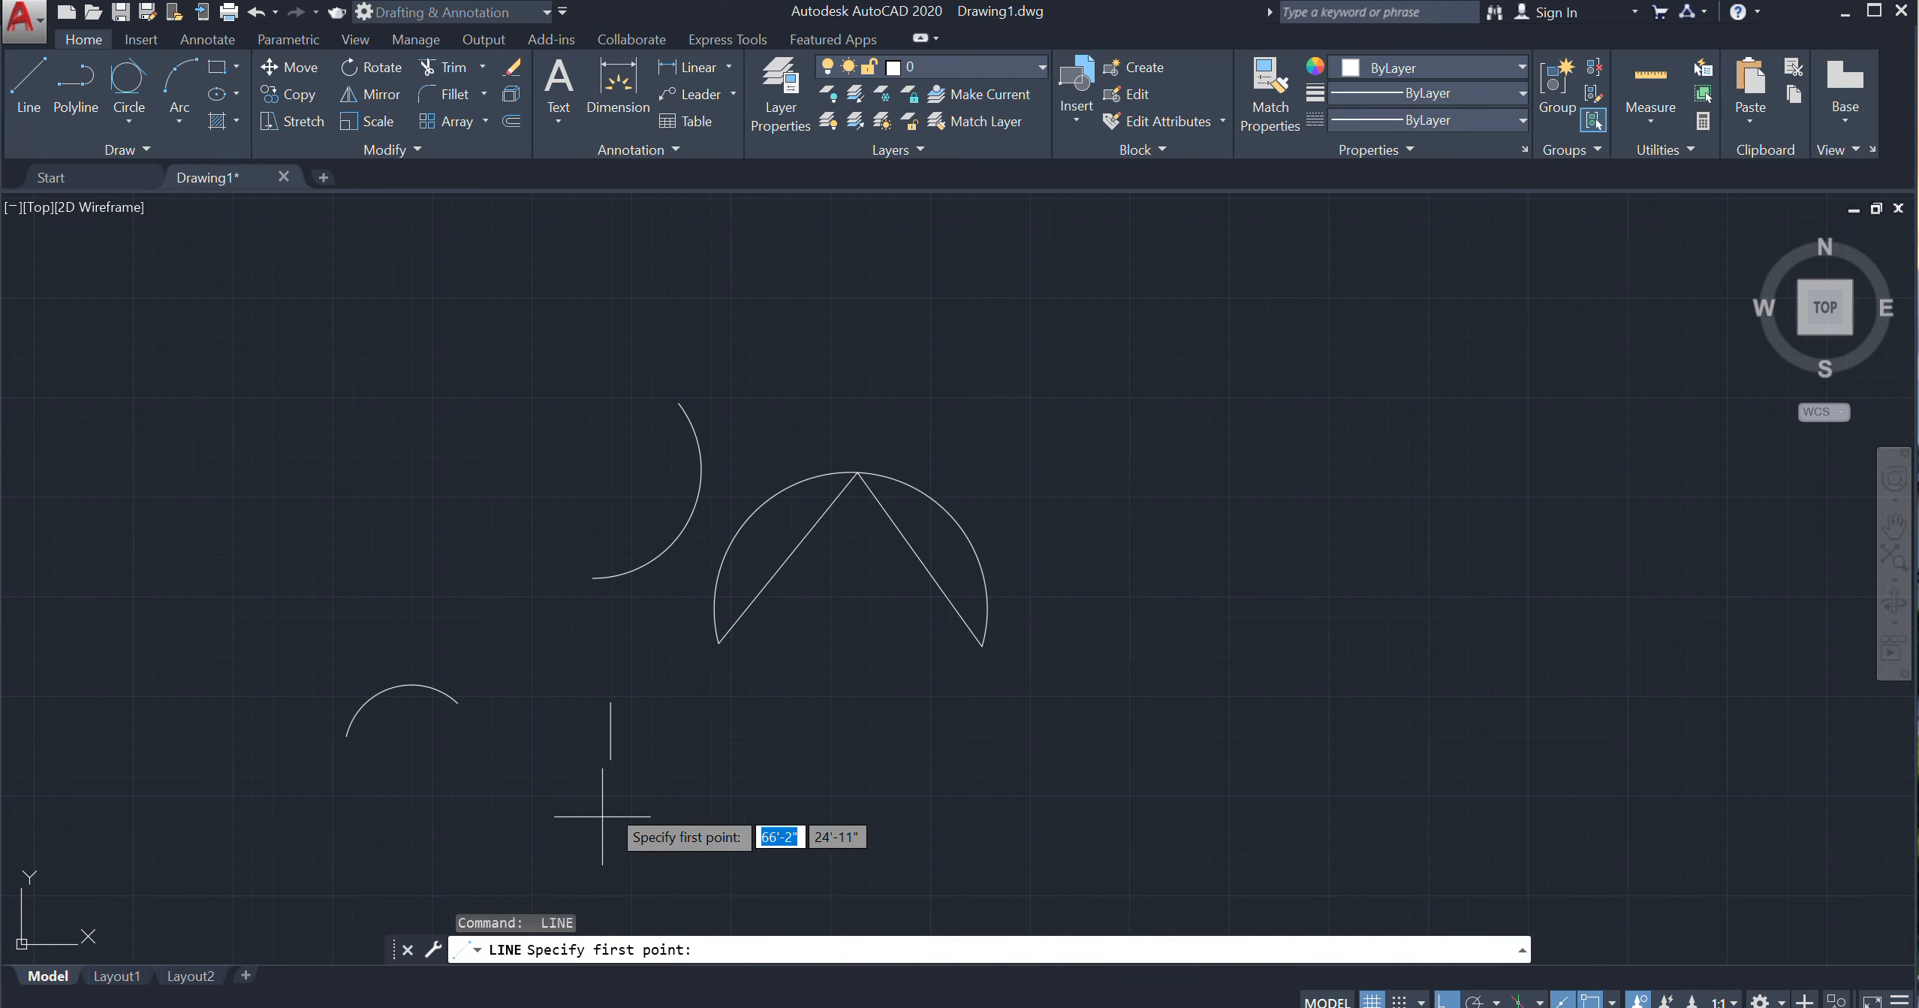
{"action": "left_click", "coordinate": [610, 758]}
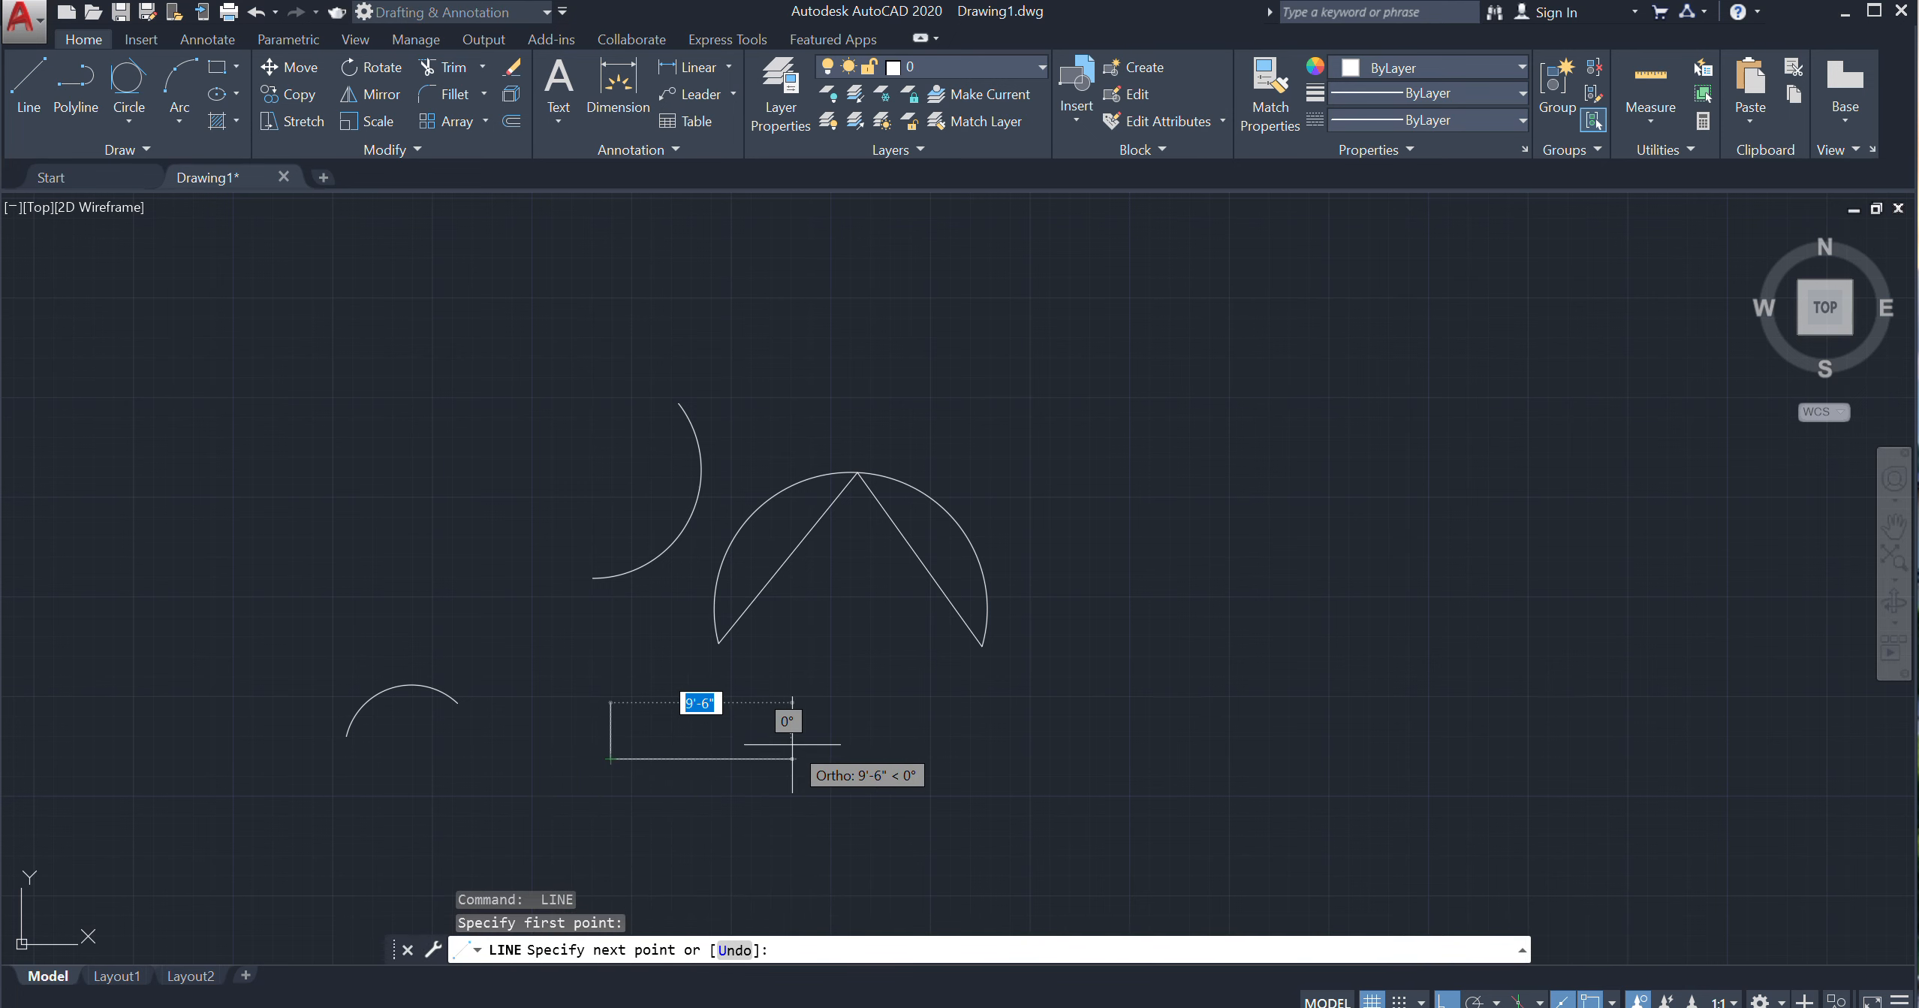
{"action": "type", "text": "3'"}
{"action": "key", "text": "Return"}
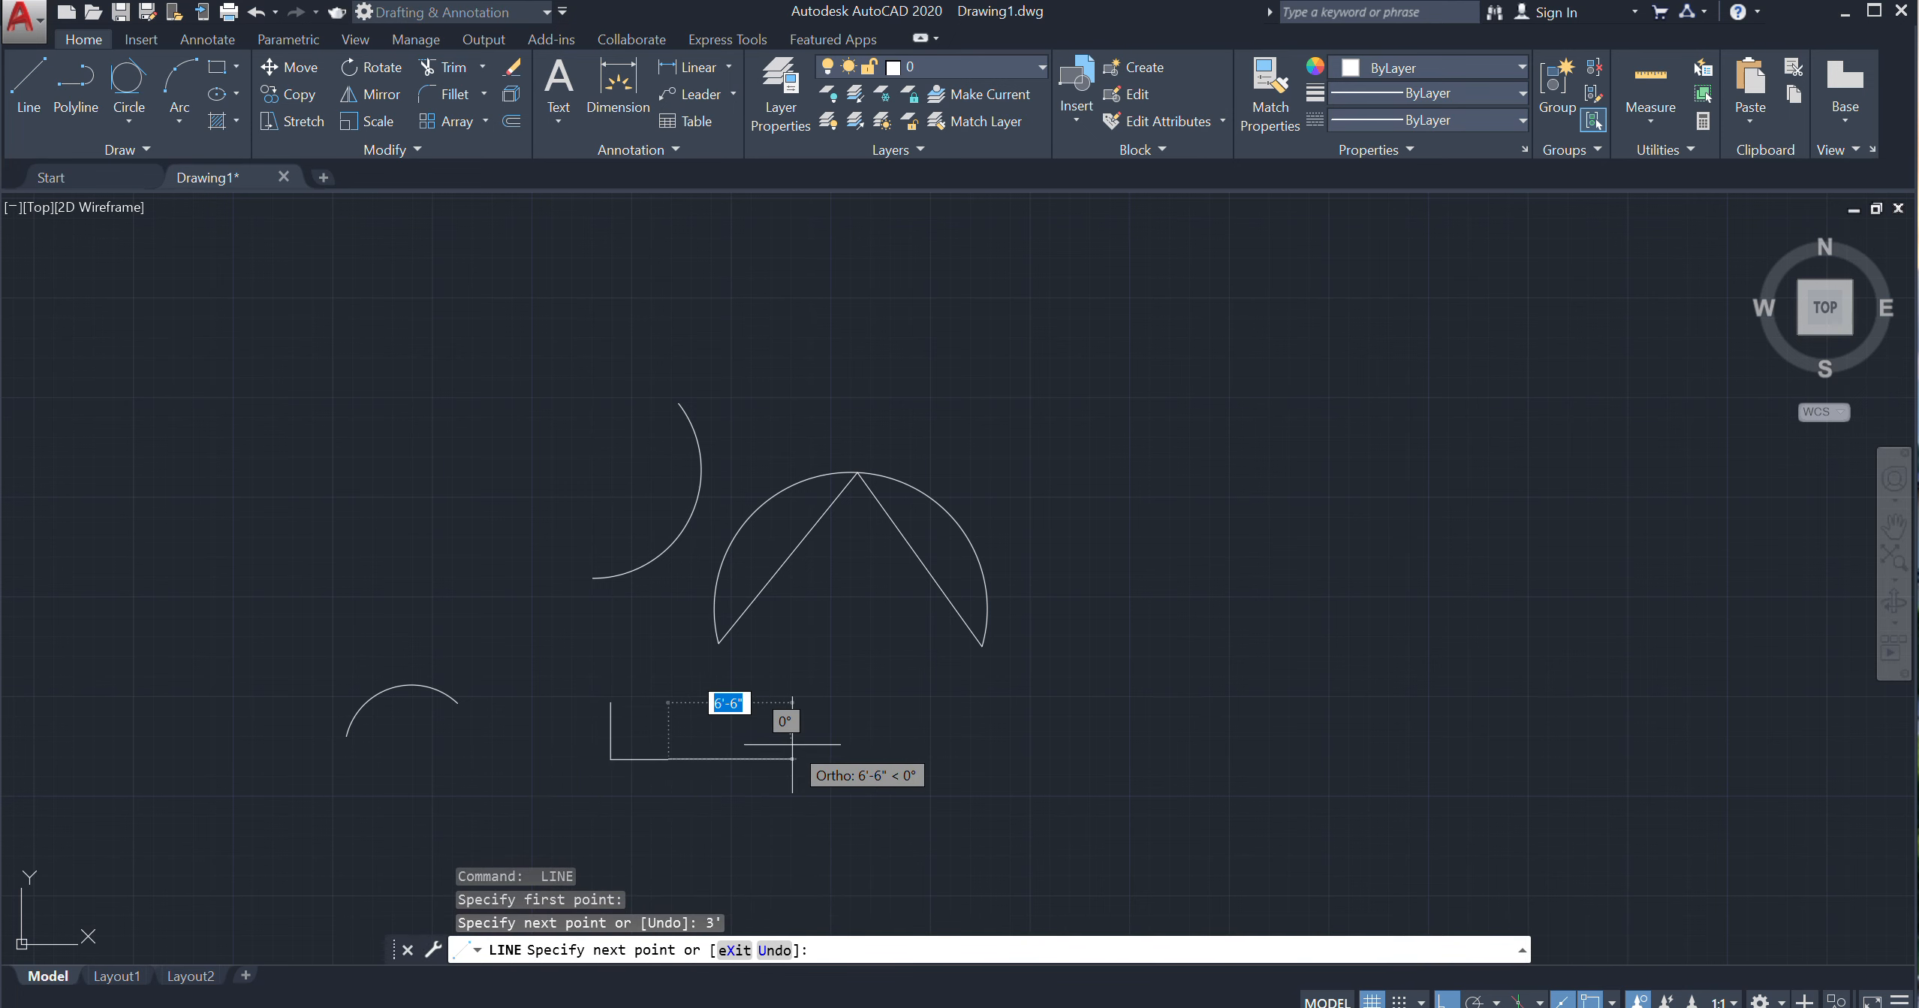
{"action": "key", "text": "Return"}
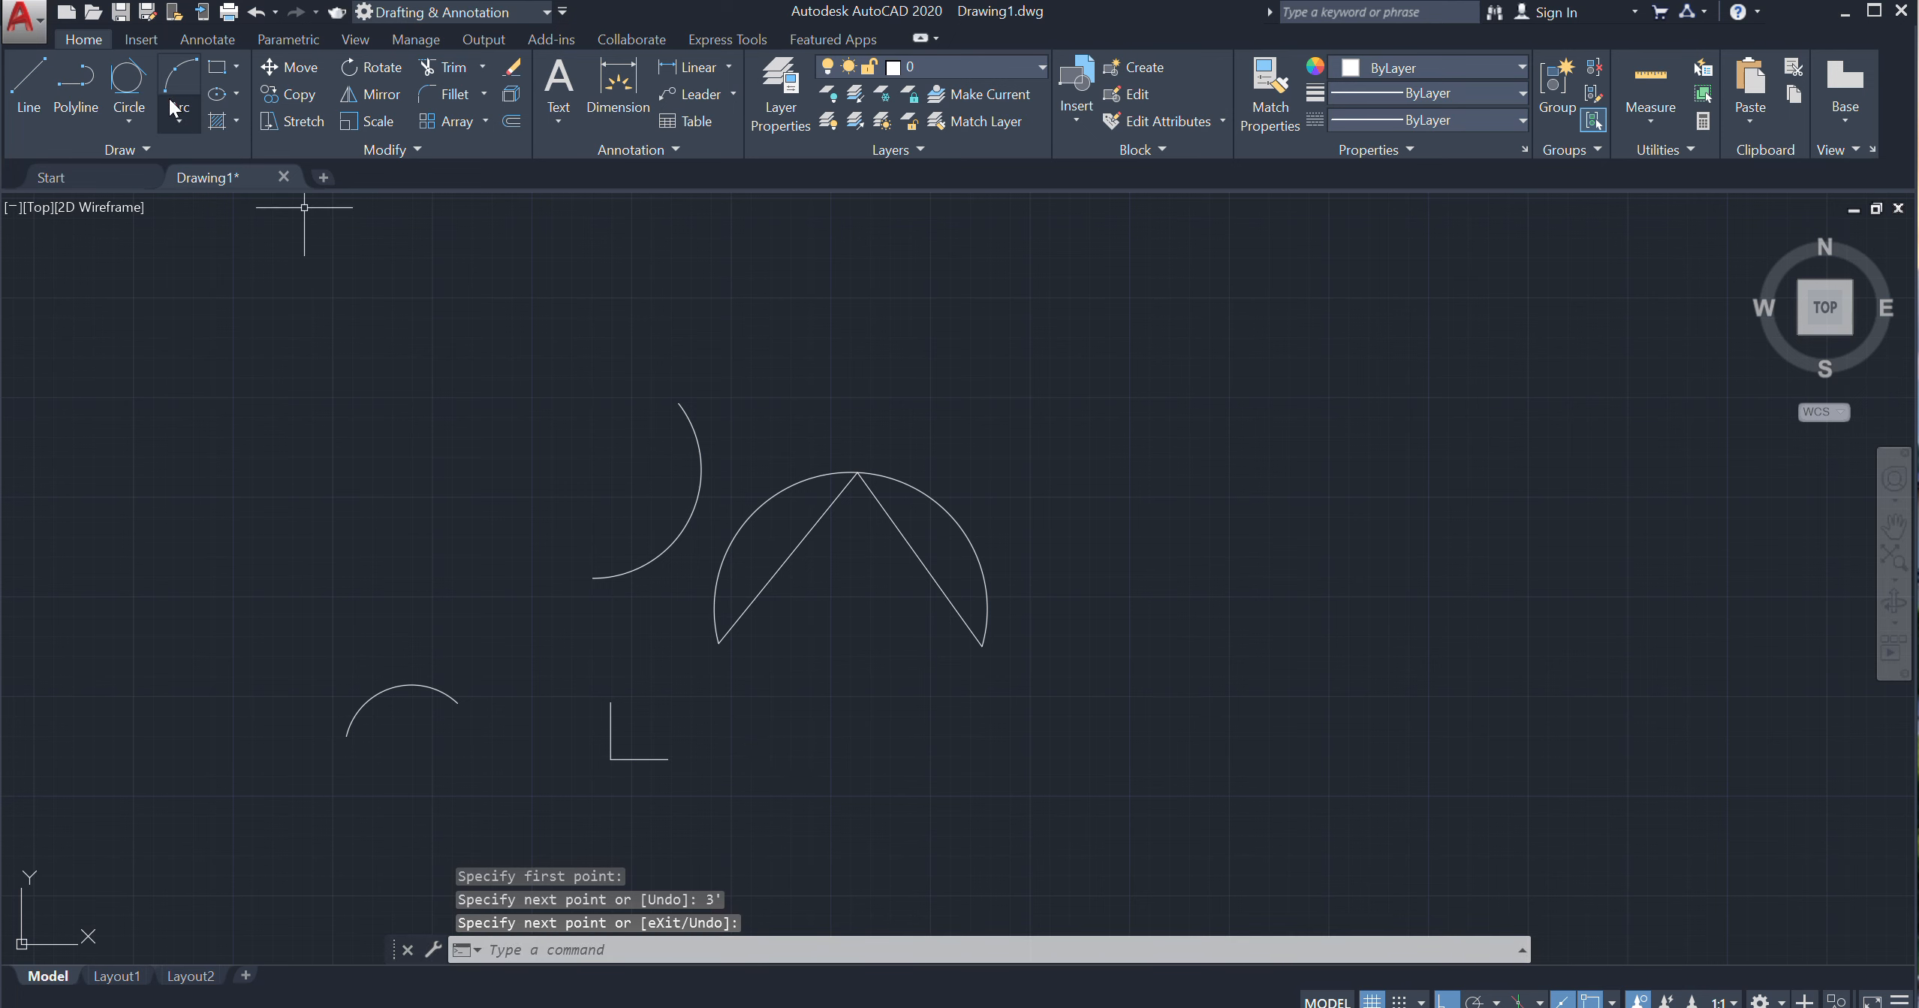
Draw a Start, Center, End arc from the L's right end, centred on its corner, to the vertical line's upper end
{"action": "left_click", "coordinate": [180, 118]}
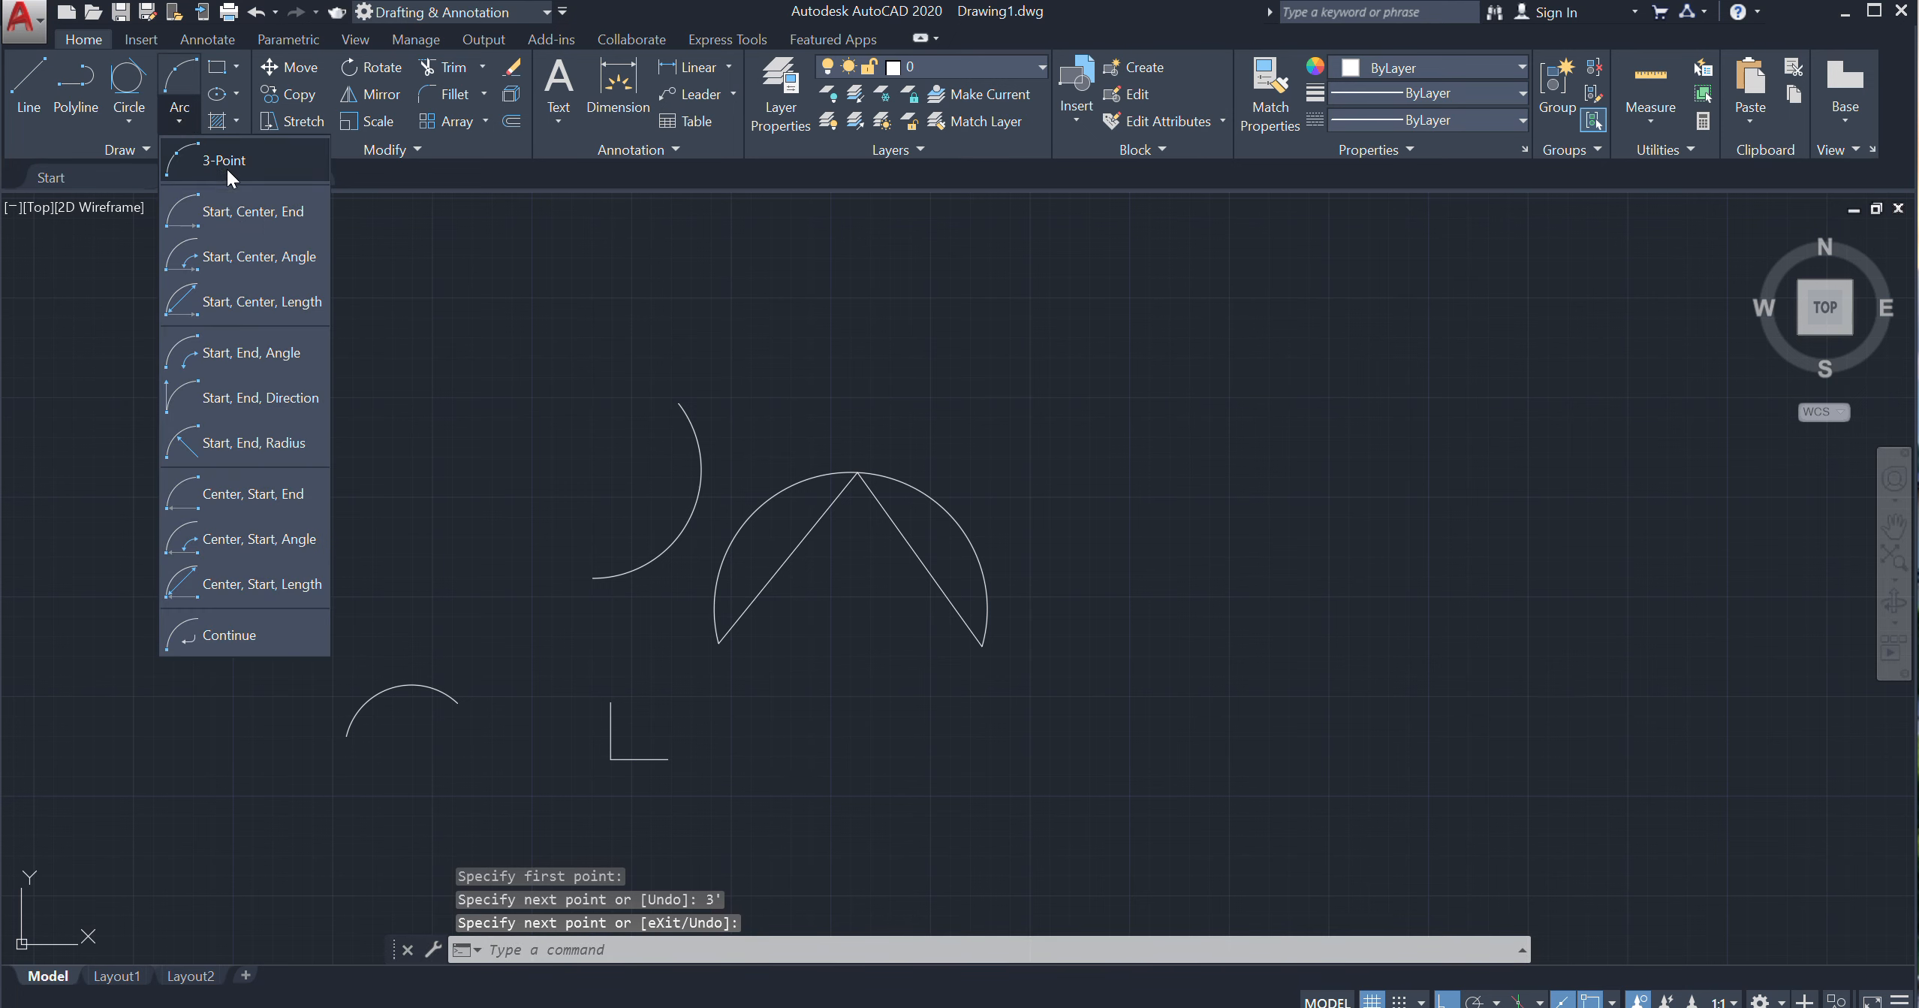
{"action": "left_click", "coordinate": [257, 217]}
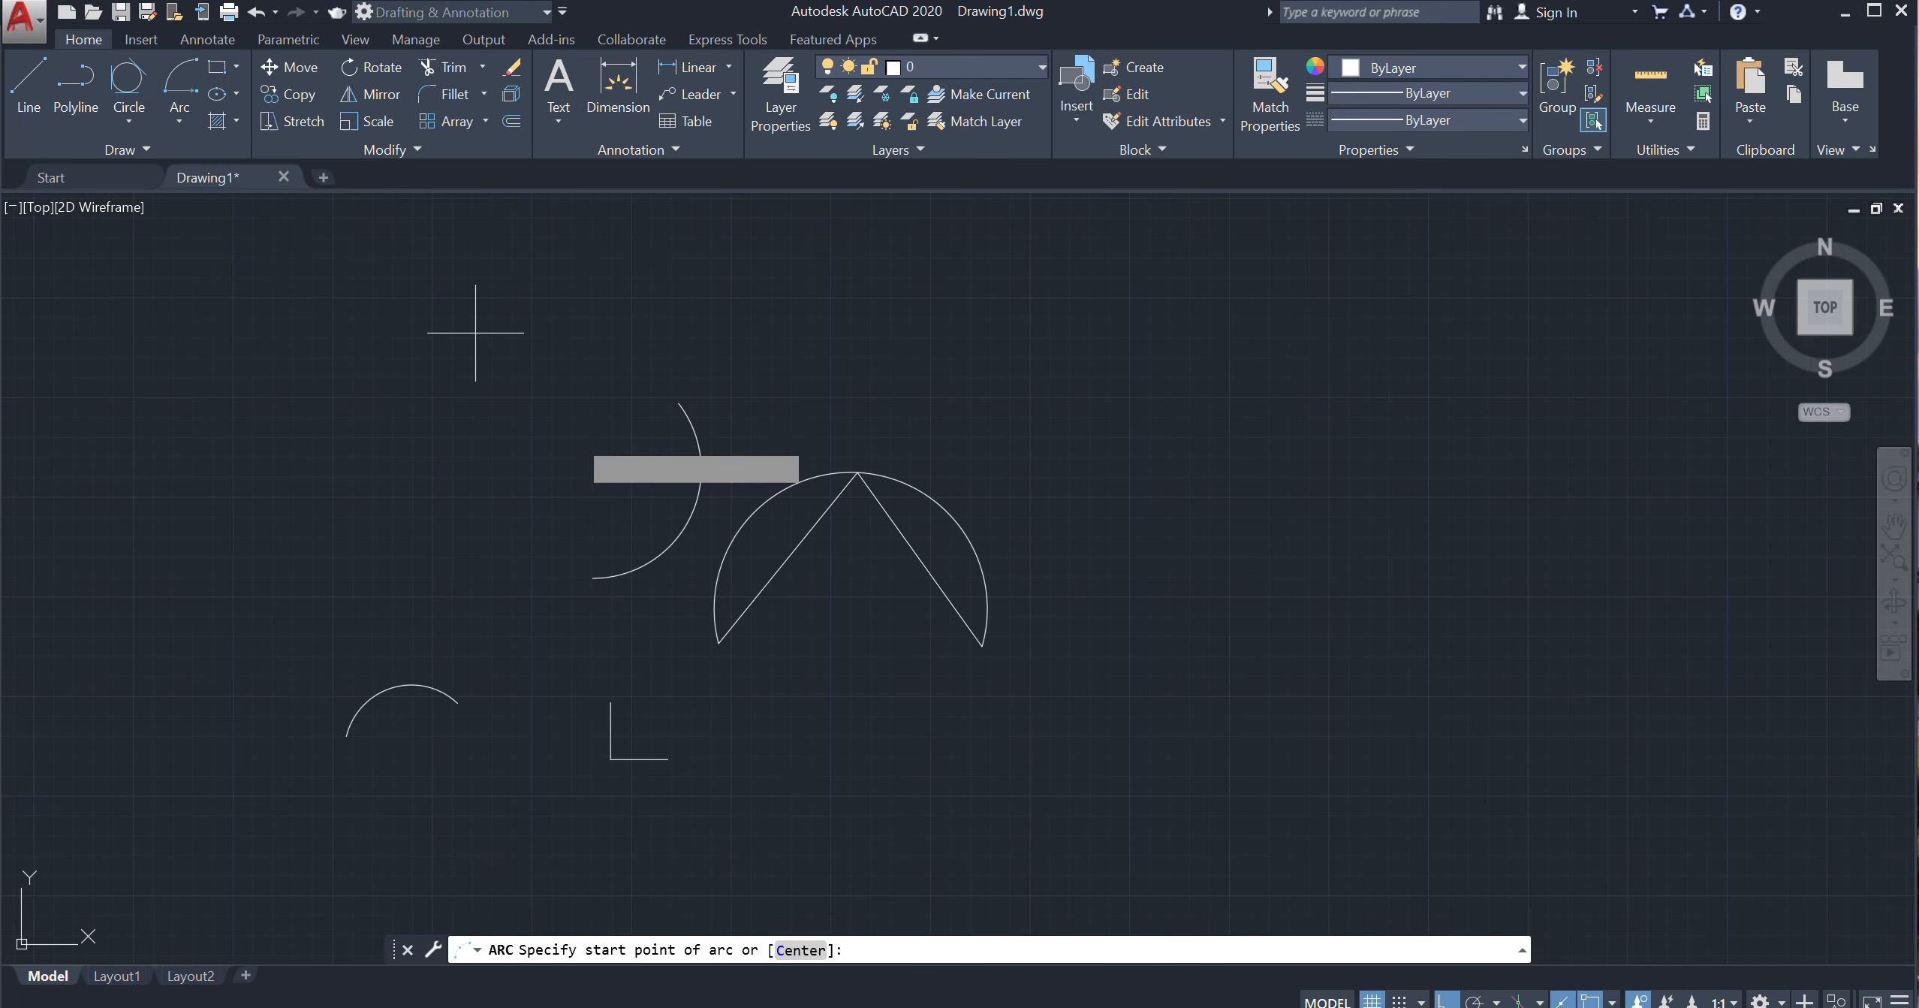
{"action": "left_click", "coordinate": [668, 758]}
{"action": "left_click", "coordinate": [610, 758]}
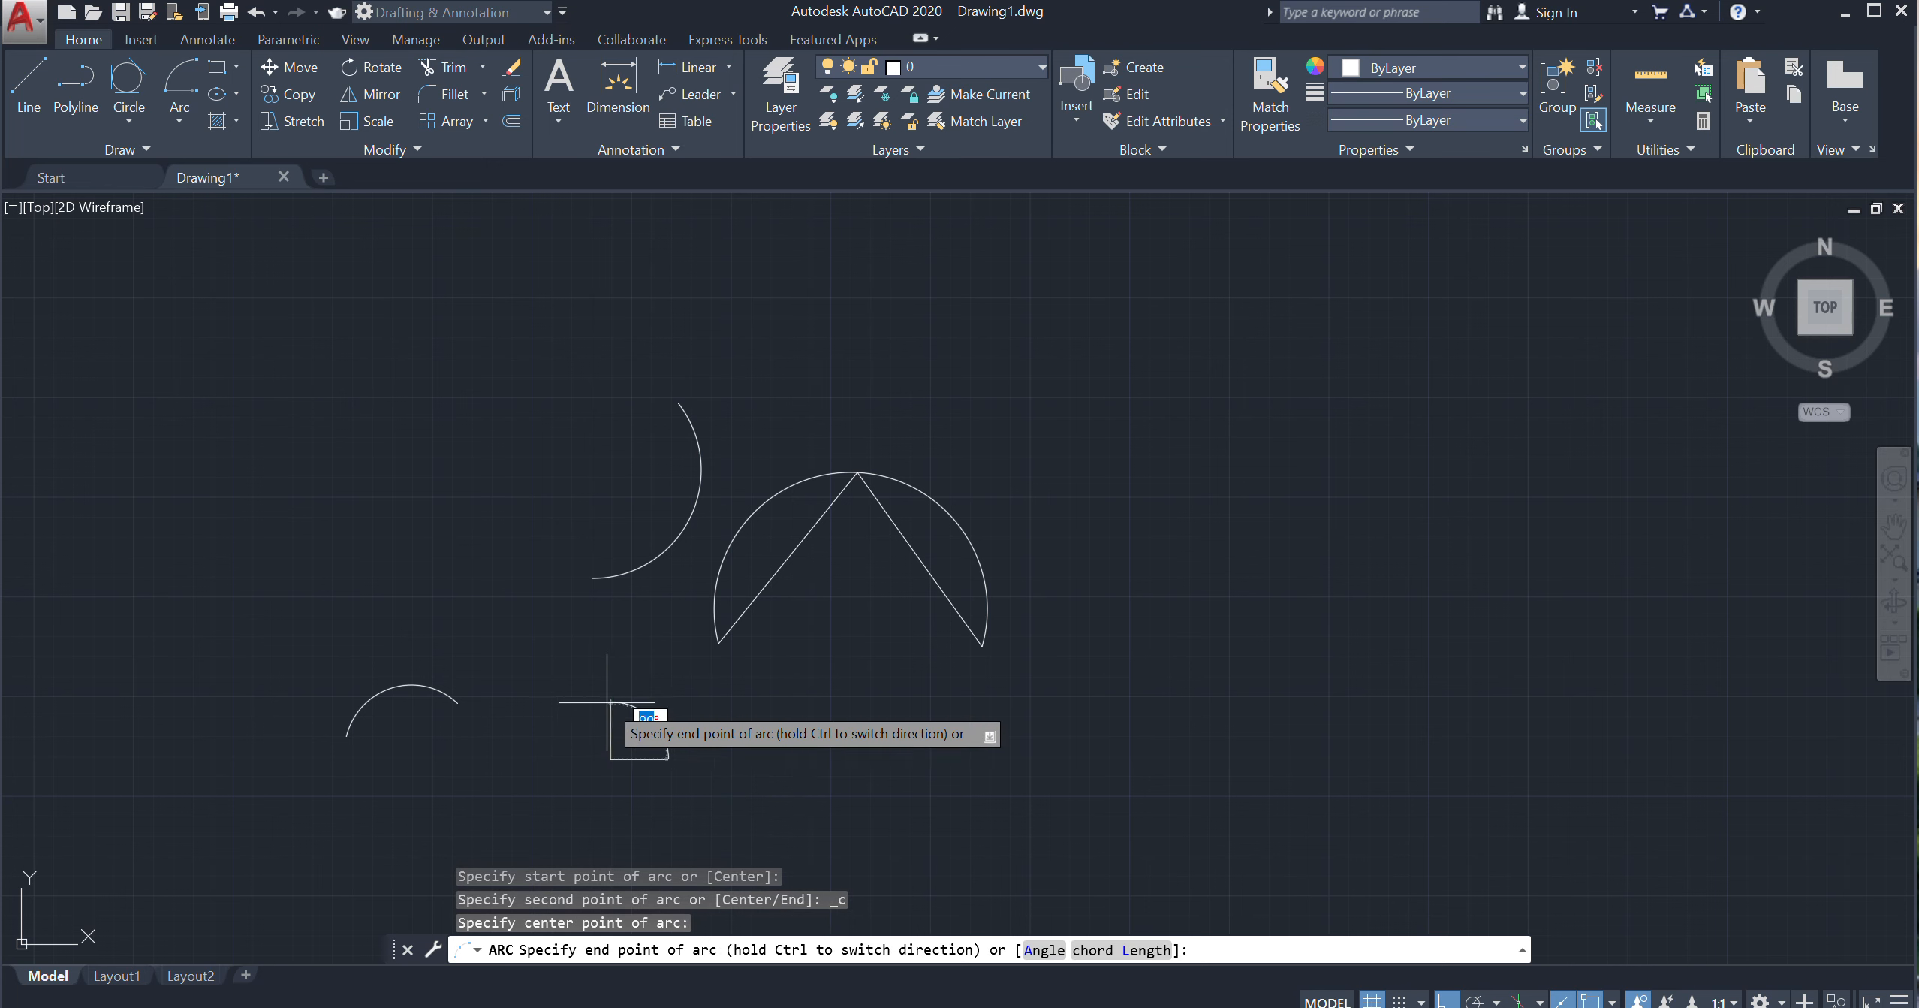
{"action": "left_click", "coordinate": [610, 713]}
{"action": "scroll", "coordinate": [660, 676], "scroll_direction": "up", "scroll_amount": 4}
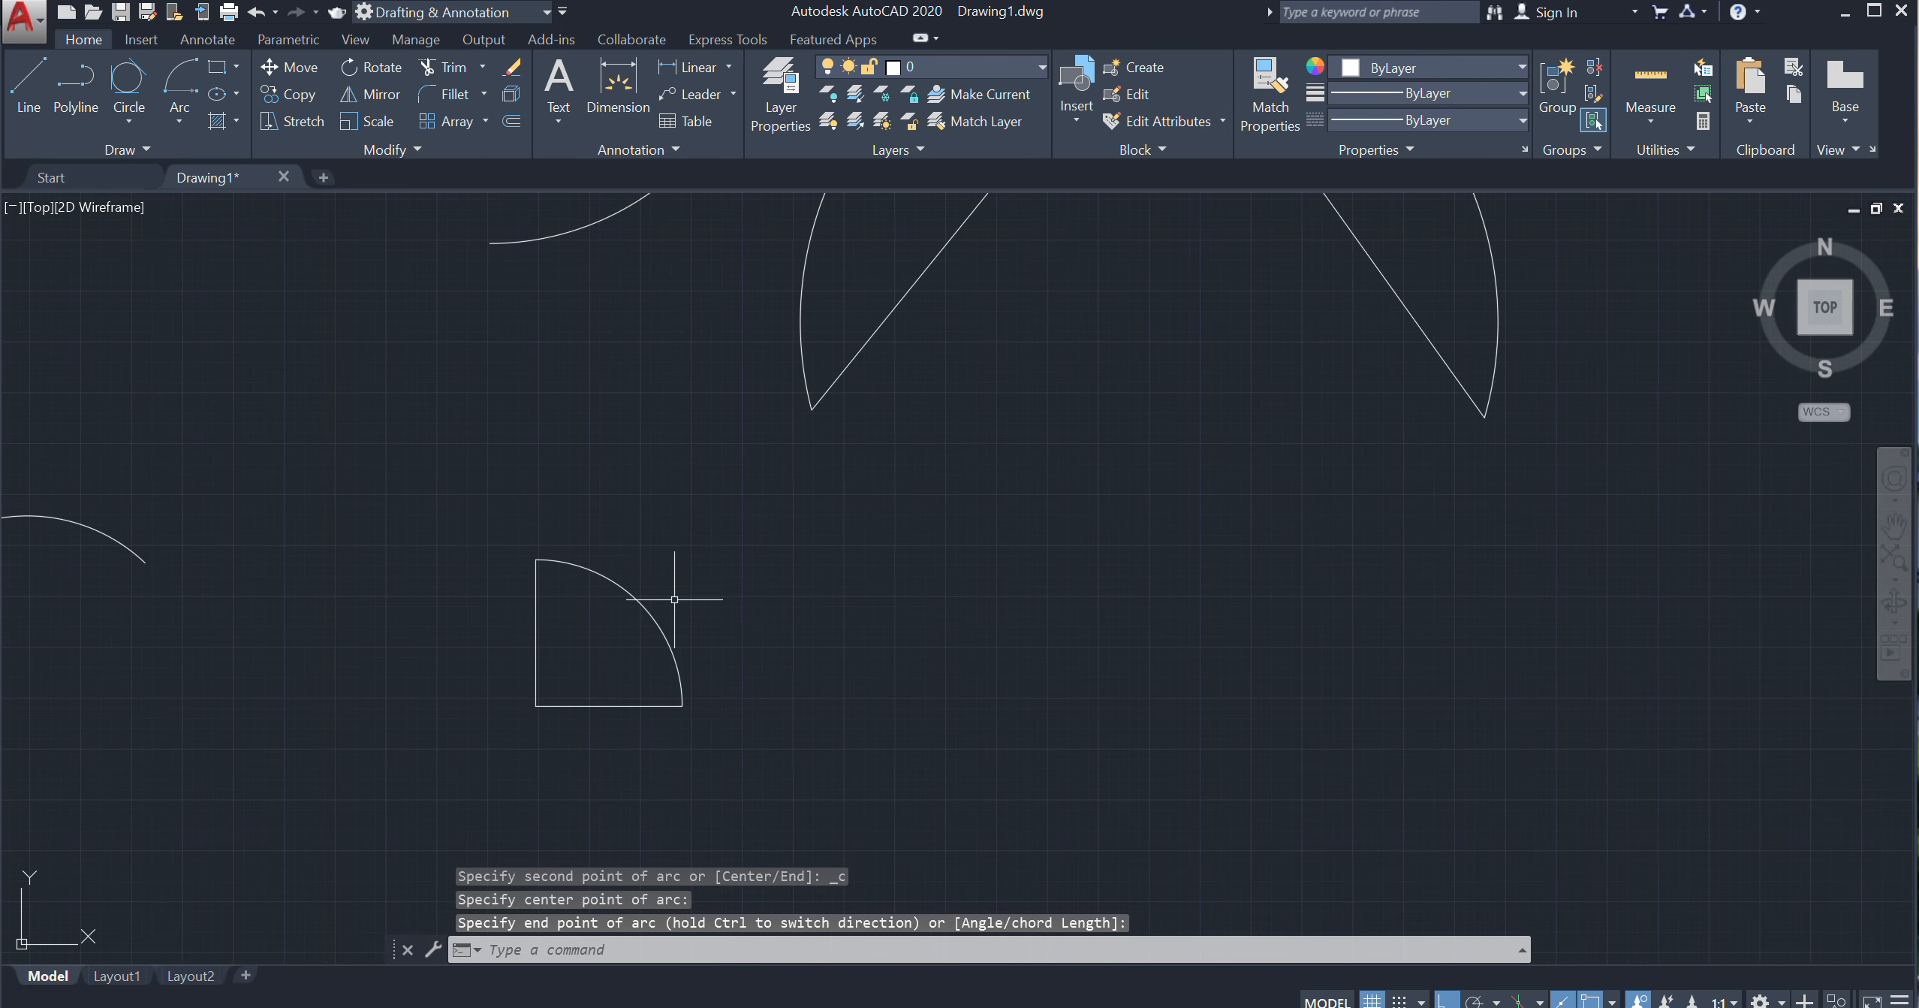
Delete the quarter arc joining the two ends of the L
{"action": "left_click", "coordinate": [179, 129]}
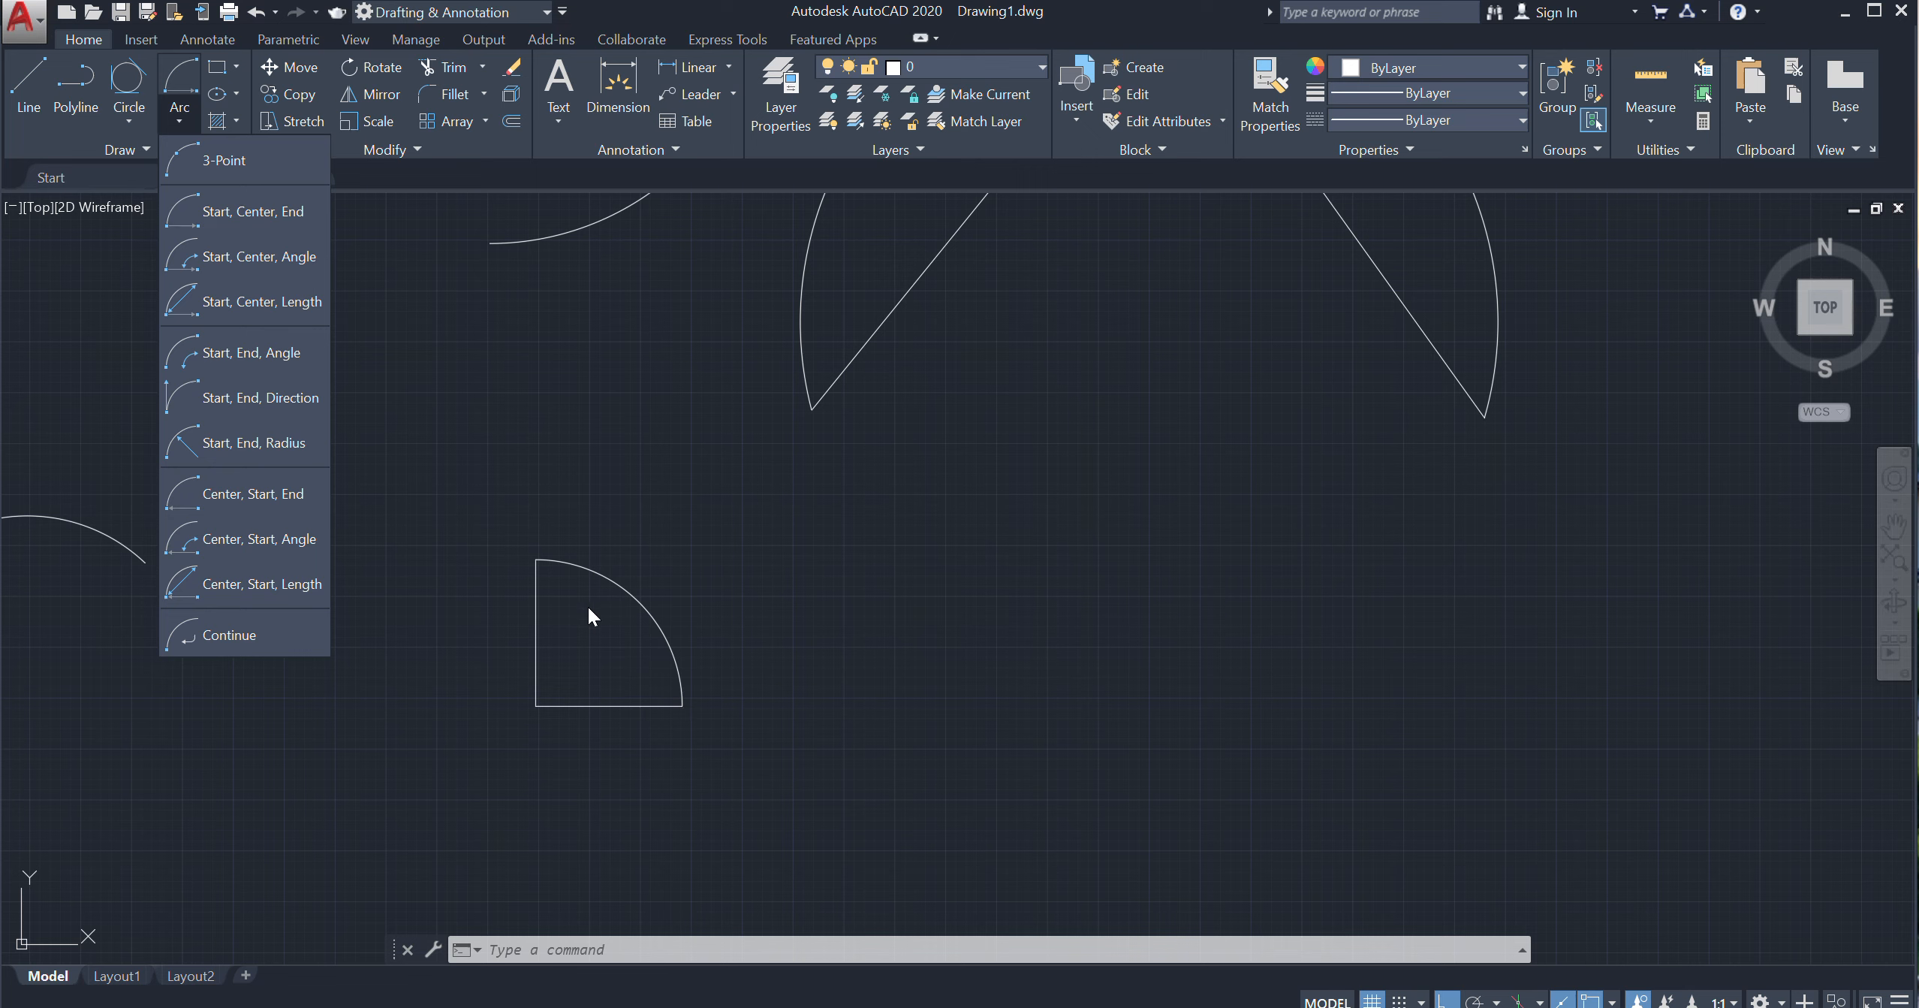
{"action": "scroll", "coordinate": [565, 693], "scroll_direction": "down", "scroll_amount": 2}
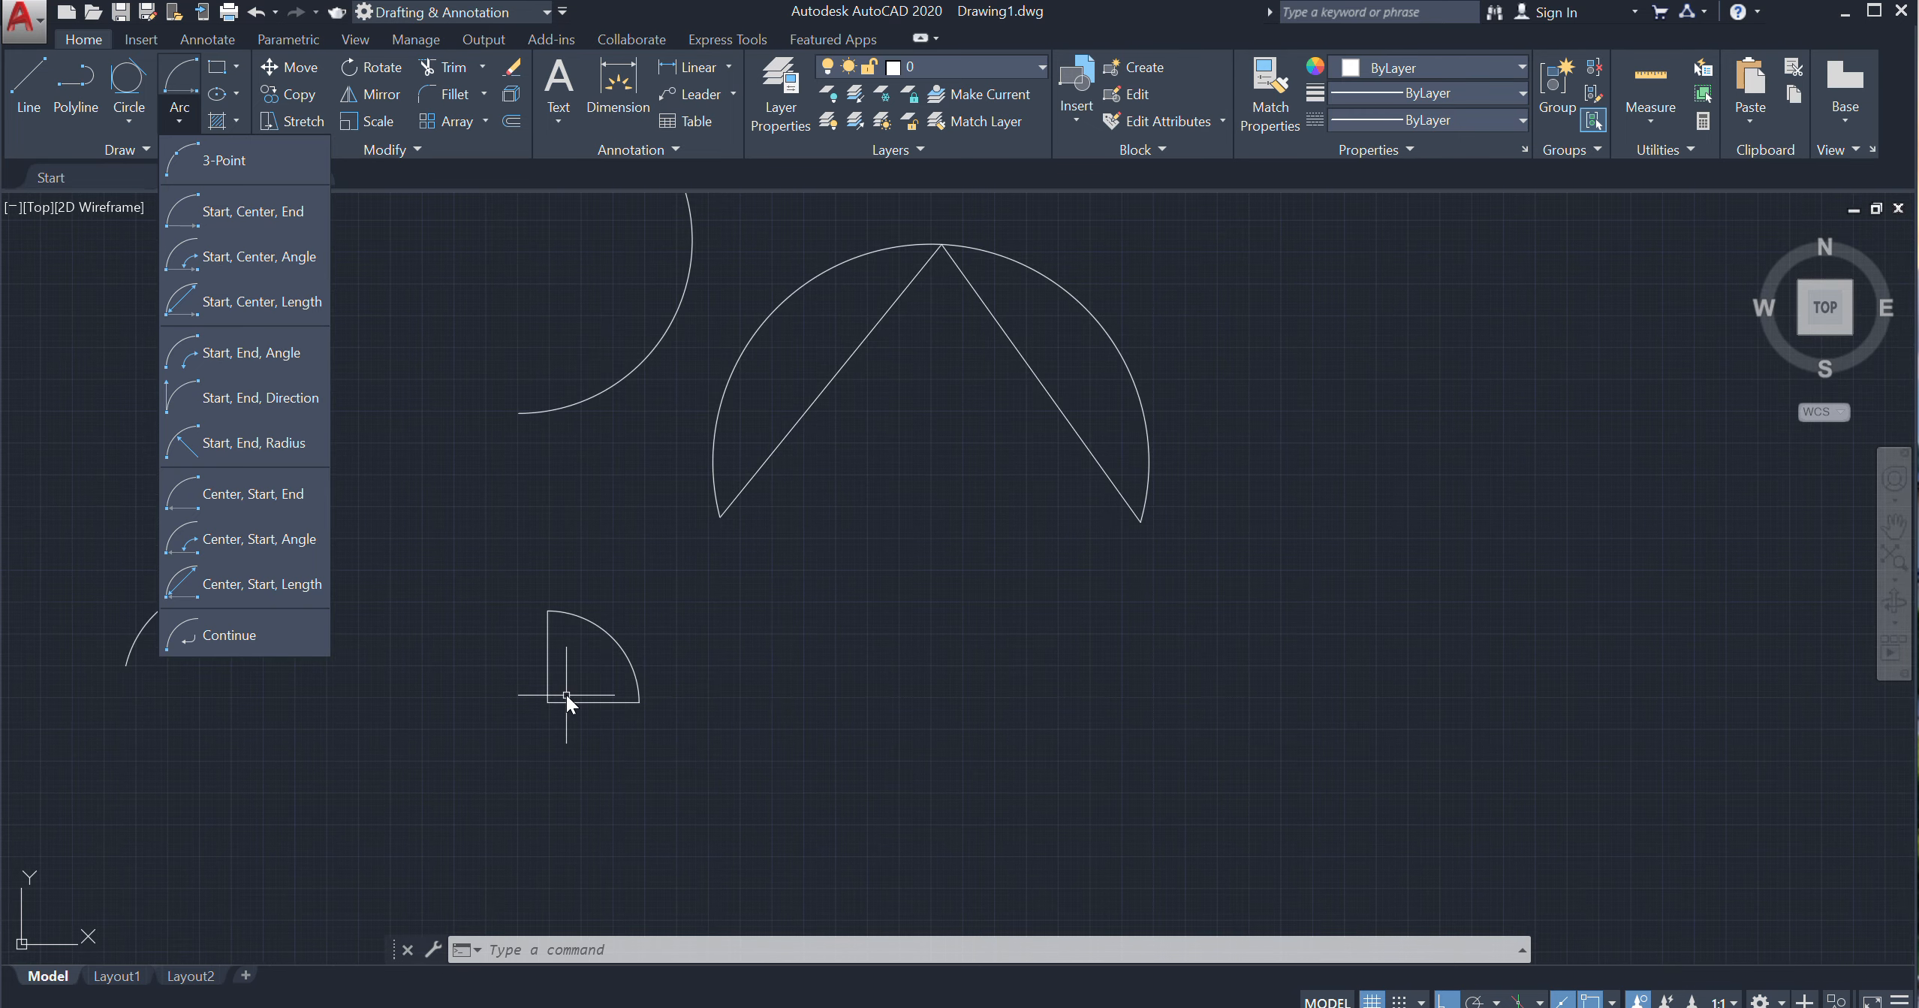
{"action": "scroll", "coordinate": [574, 648], "scroll_direction": "up", "scroll_amount": 2}
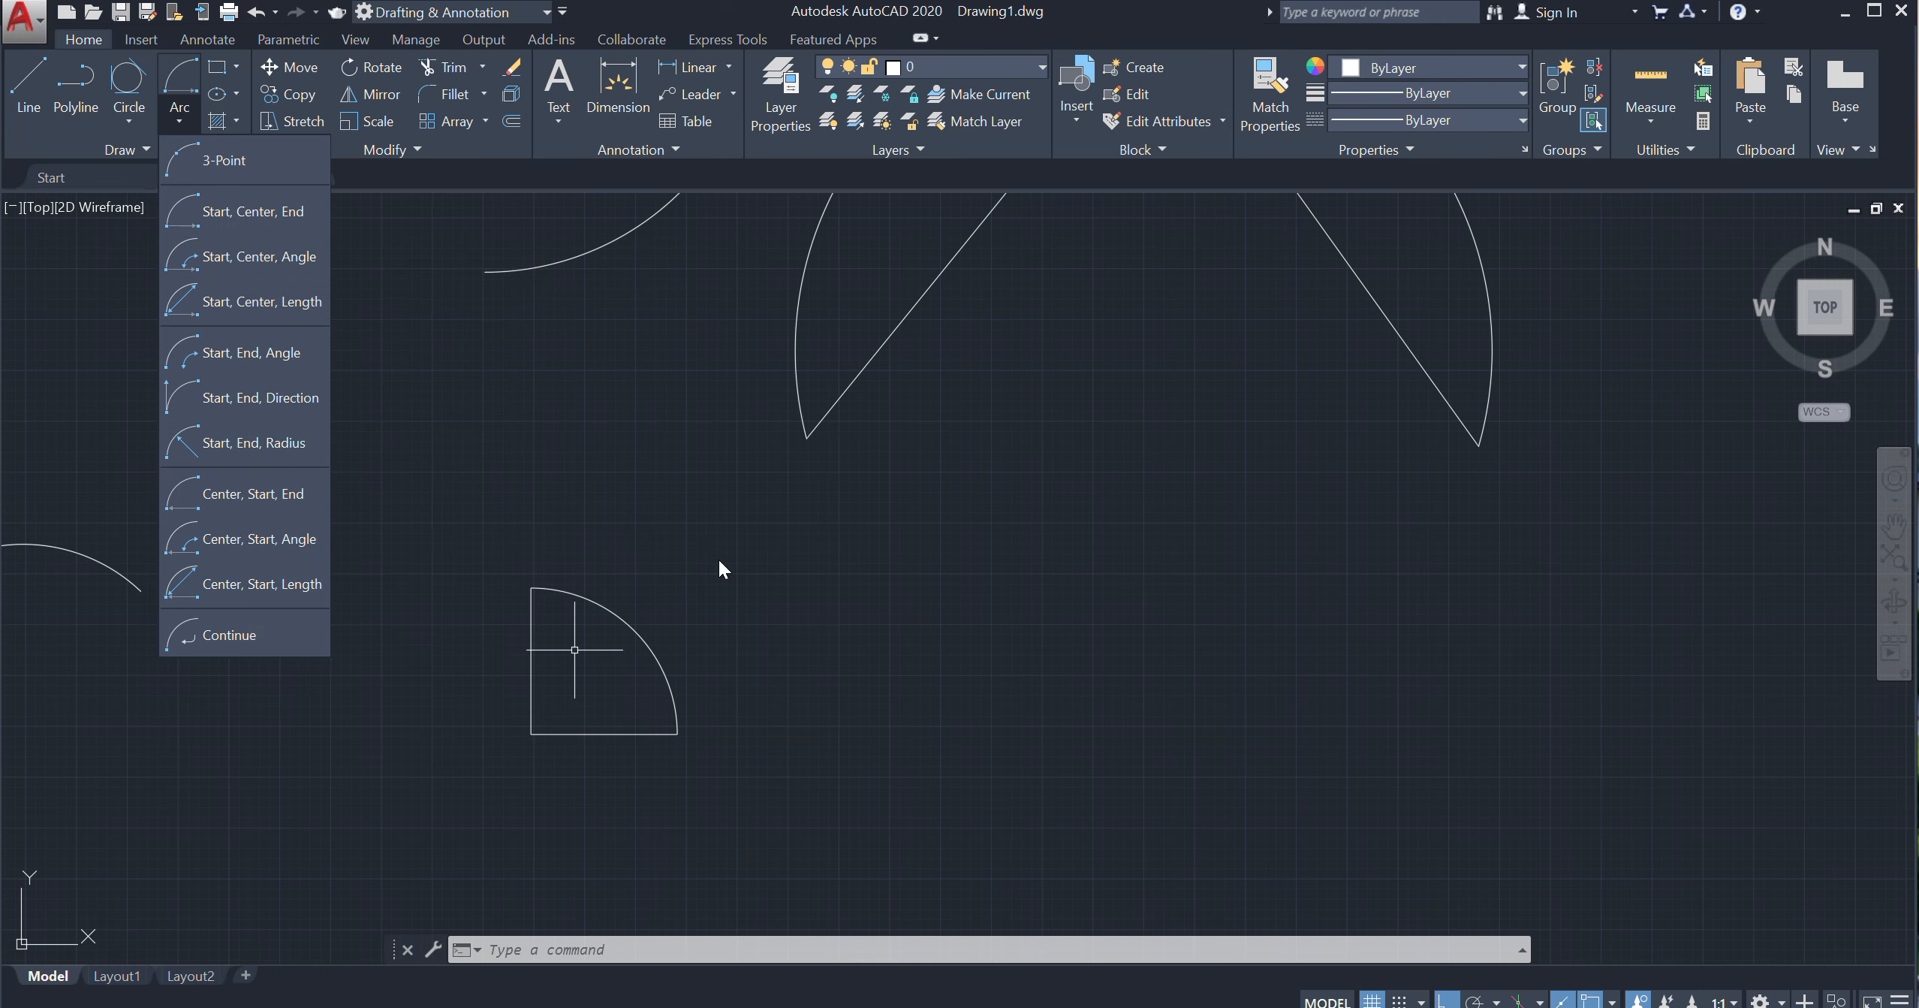
{"action": "left_click", "coordinate": [719, 558]}
{"action": "left_click", "coordinate": [613, 662]}
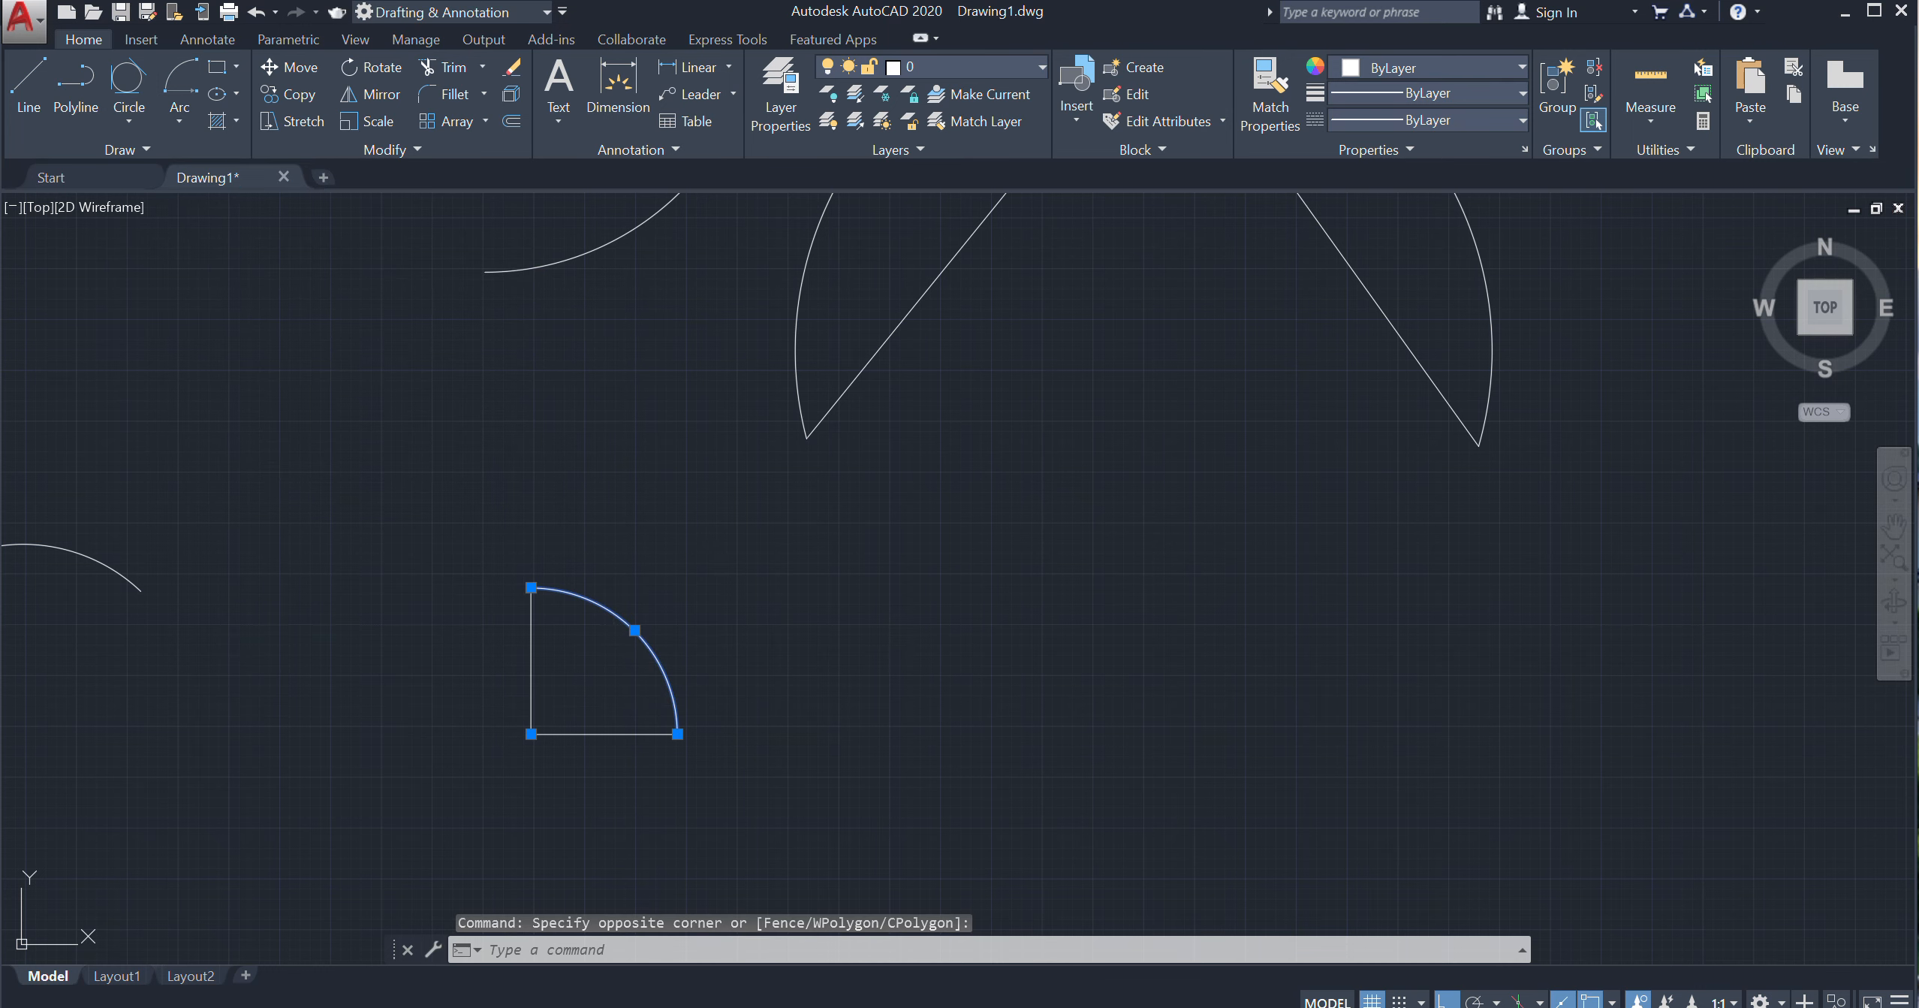
{"action": "key", "text": "Delete"}
Draw a Start, Center, Angle arc from the L's right end about its corner with a 30° included angle
{"action": "left_click", "coordinate": [179, 129]}
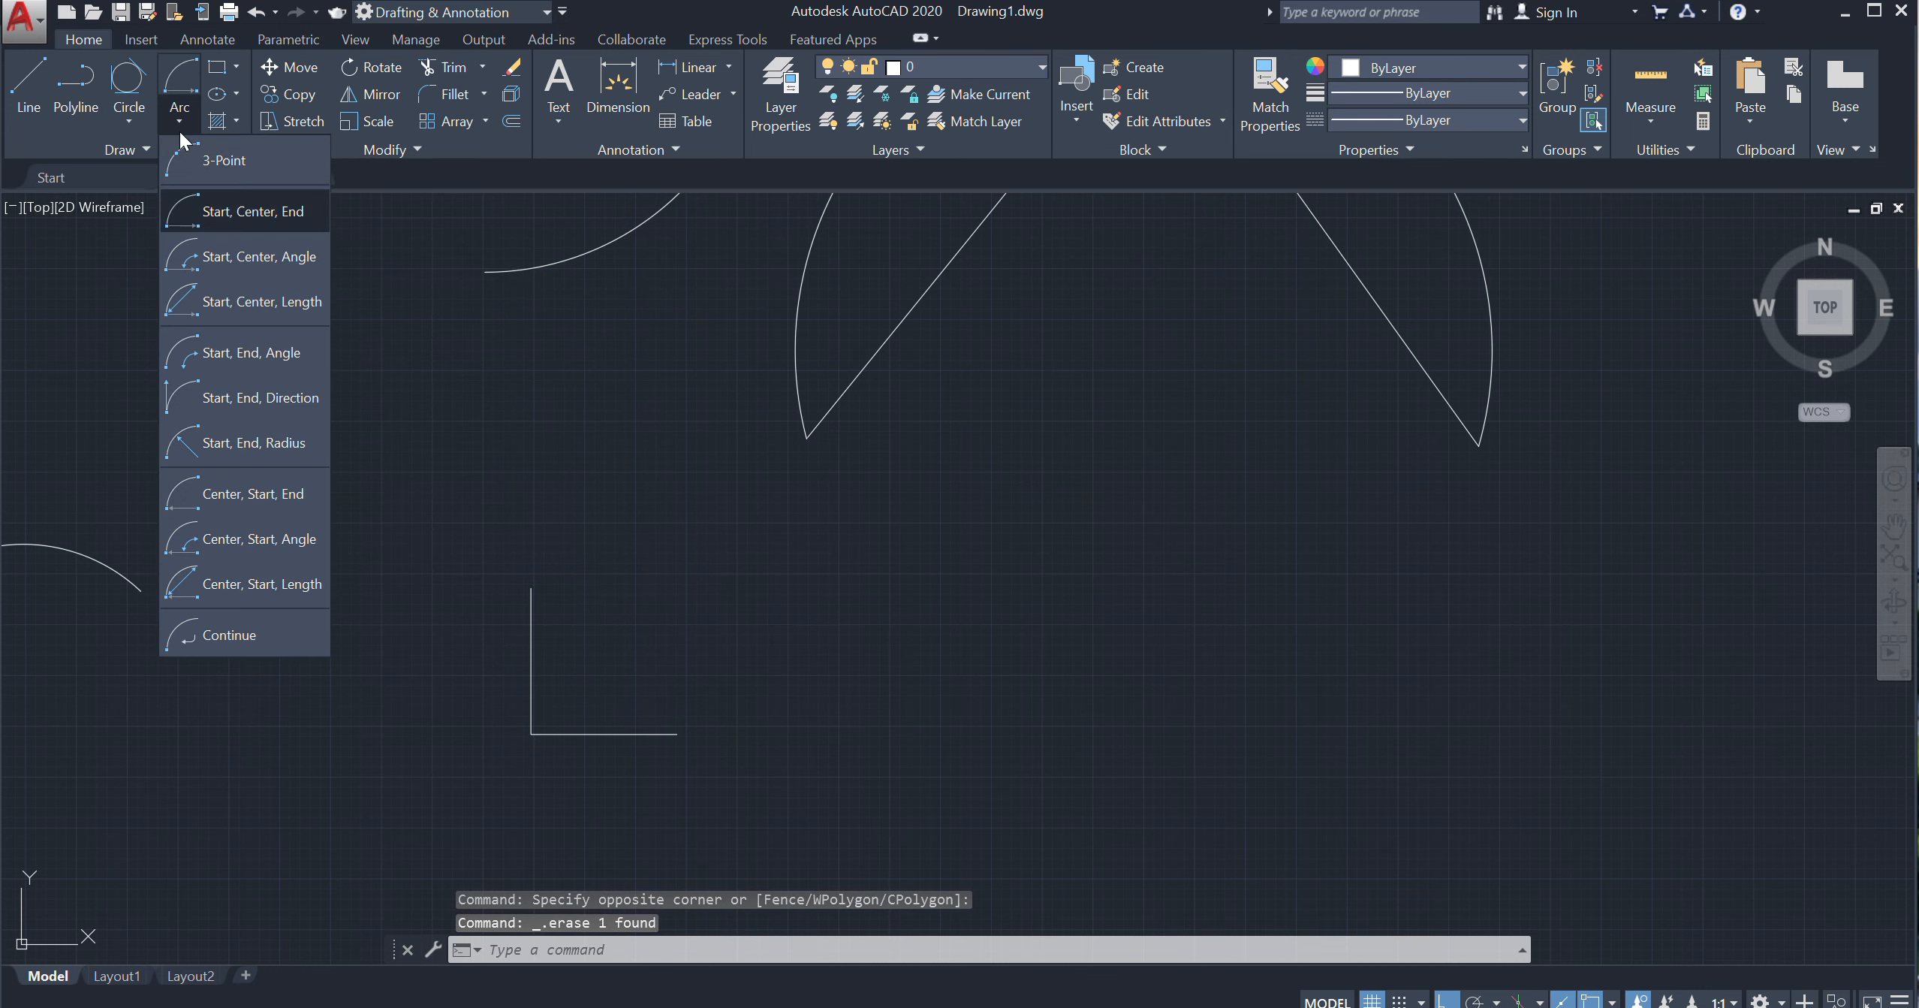
{"action": "left_click", "coordinate": [268, 256]}
{"action": "left_click", "coordinate": [677, 733]}
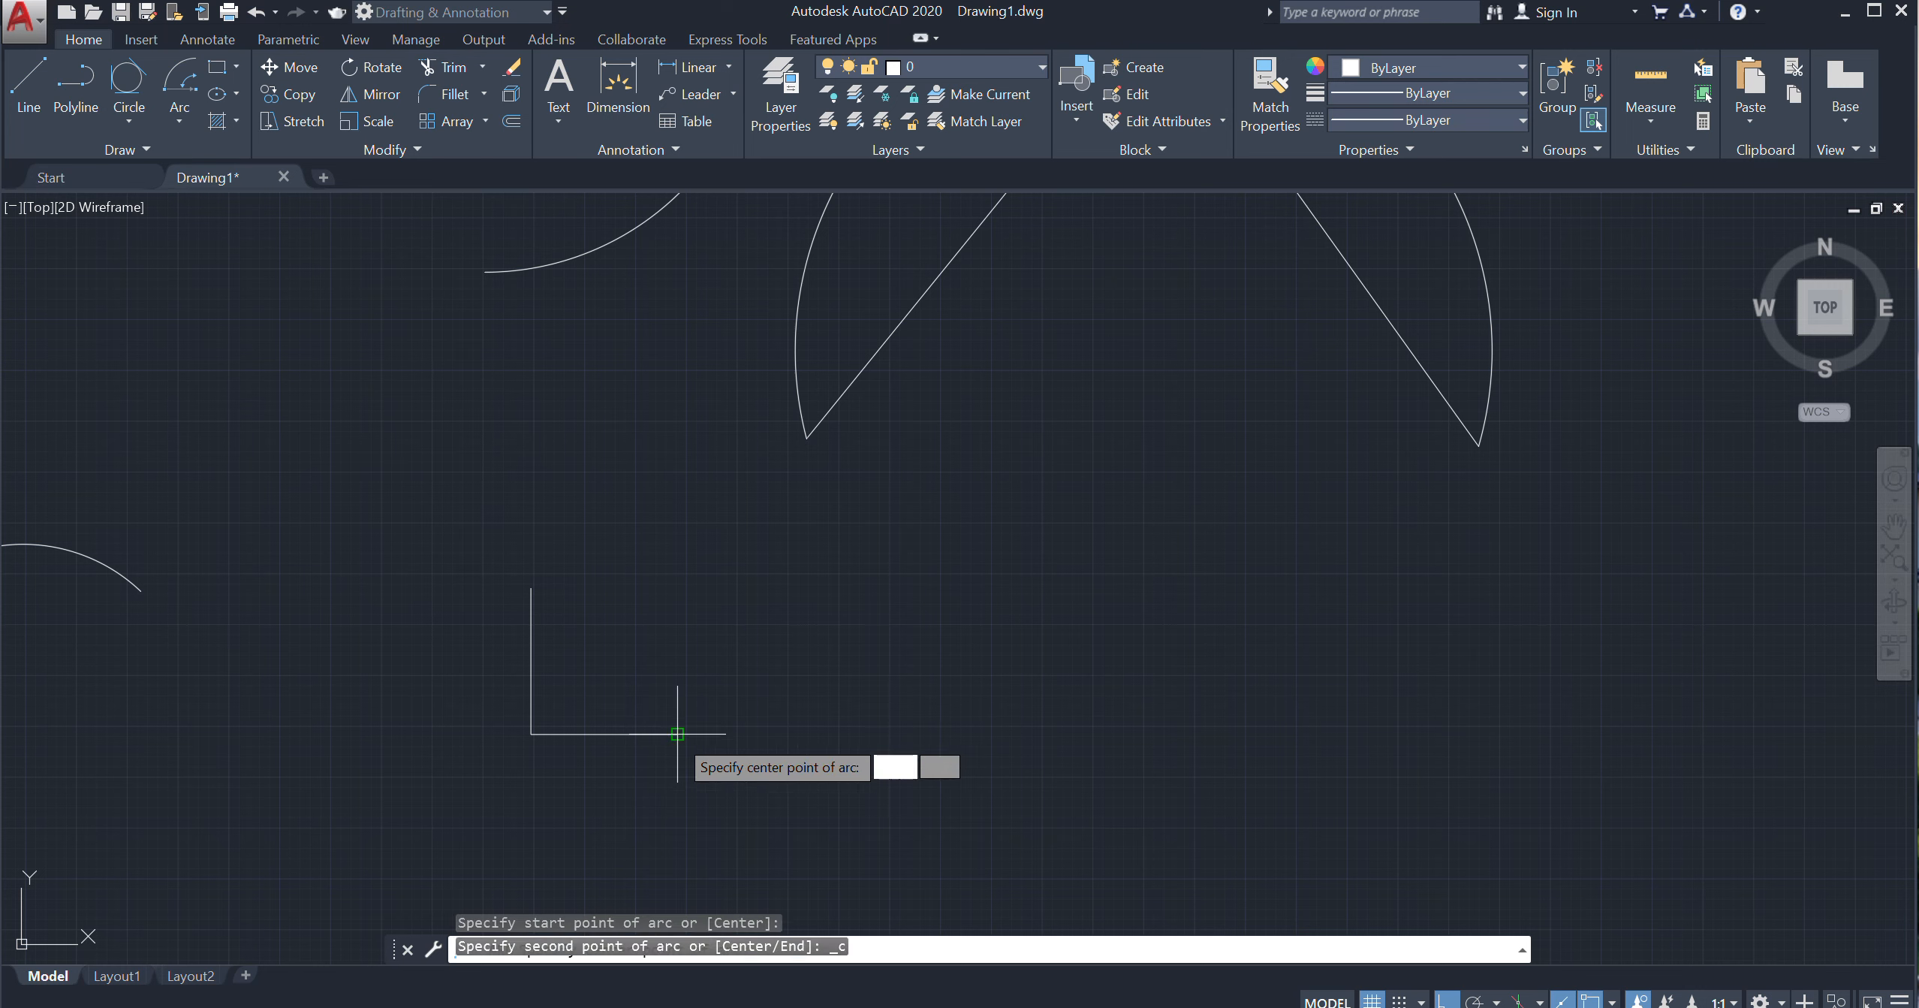
{"action": "left_click", "coordinate": [548, 734]}
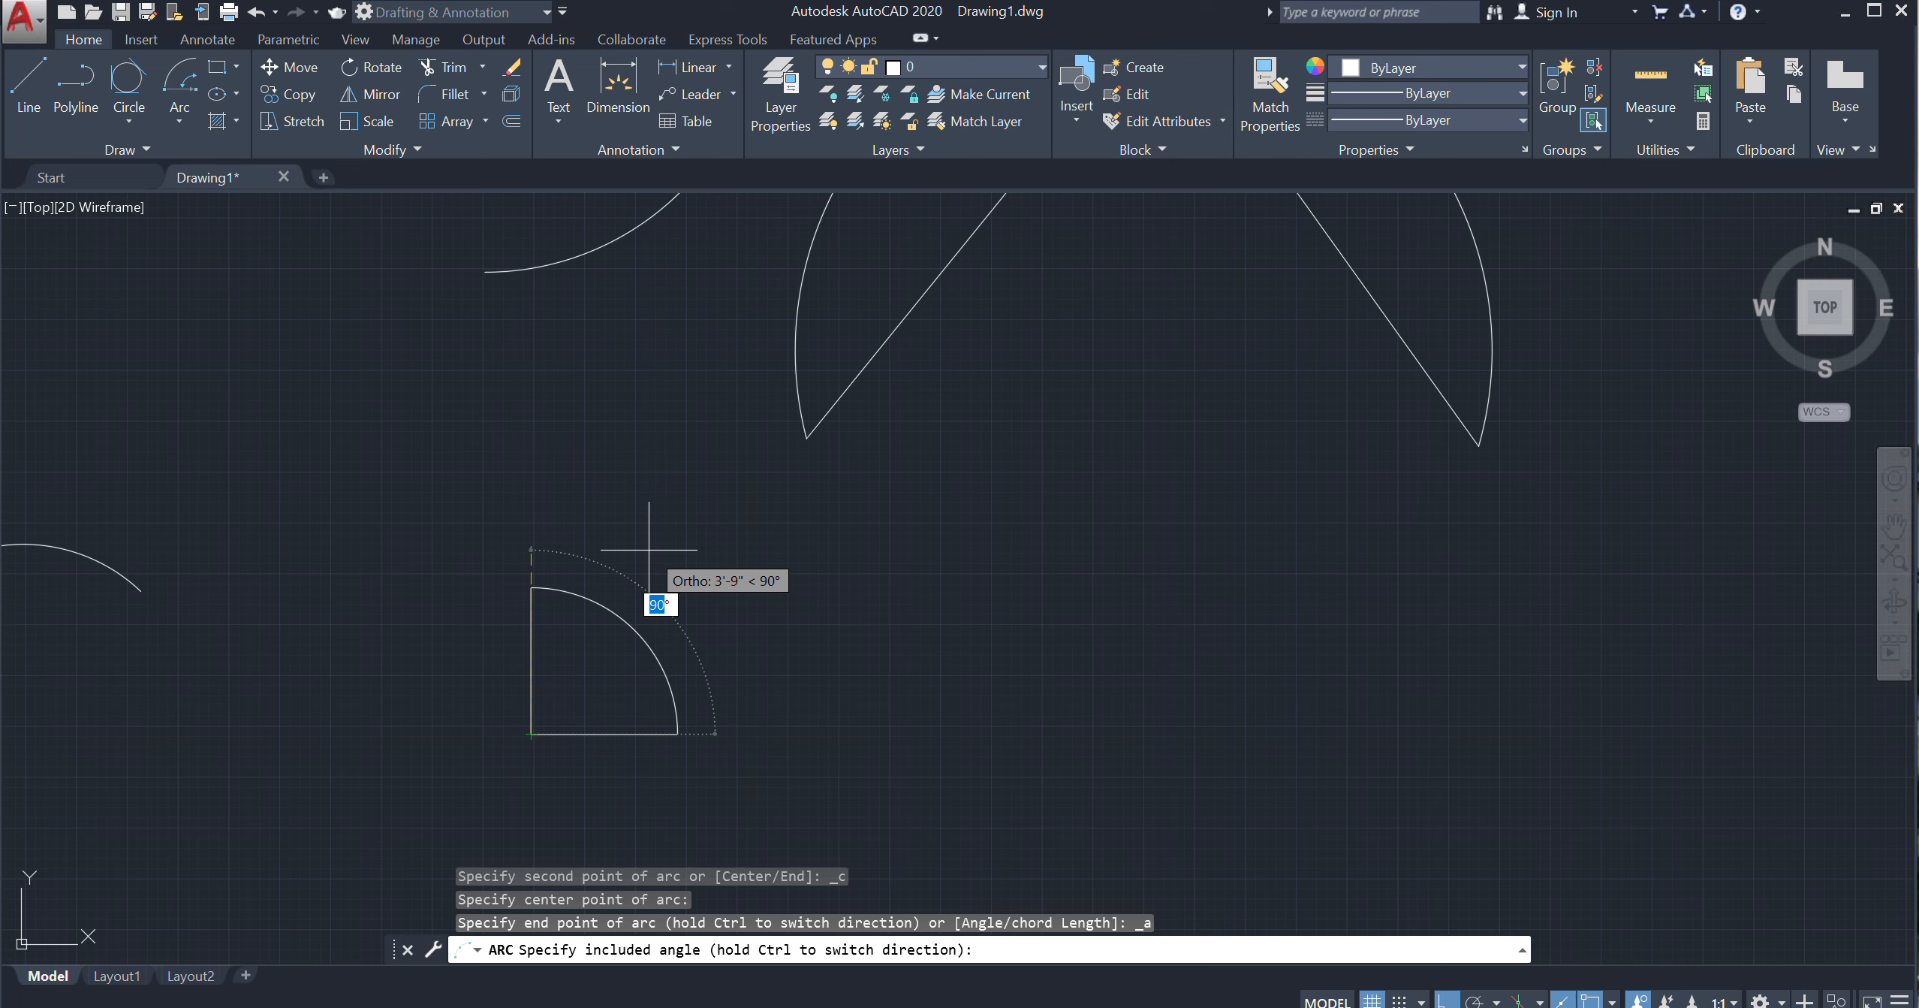
{"action": "type", "text": "30"}
{"action": "key", "text": "Return"}
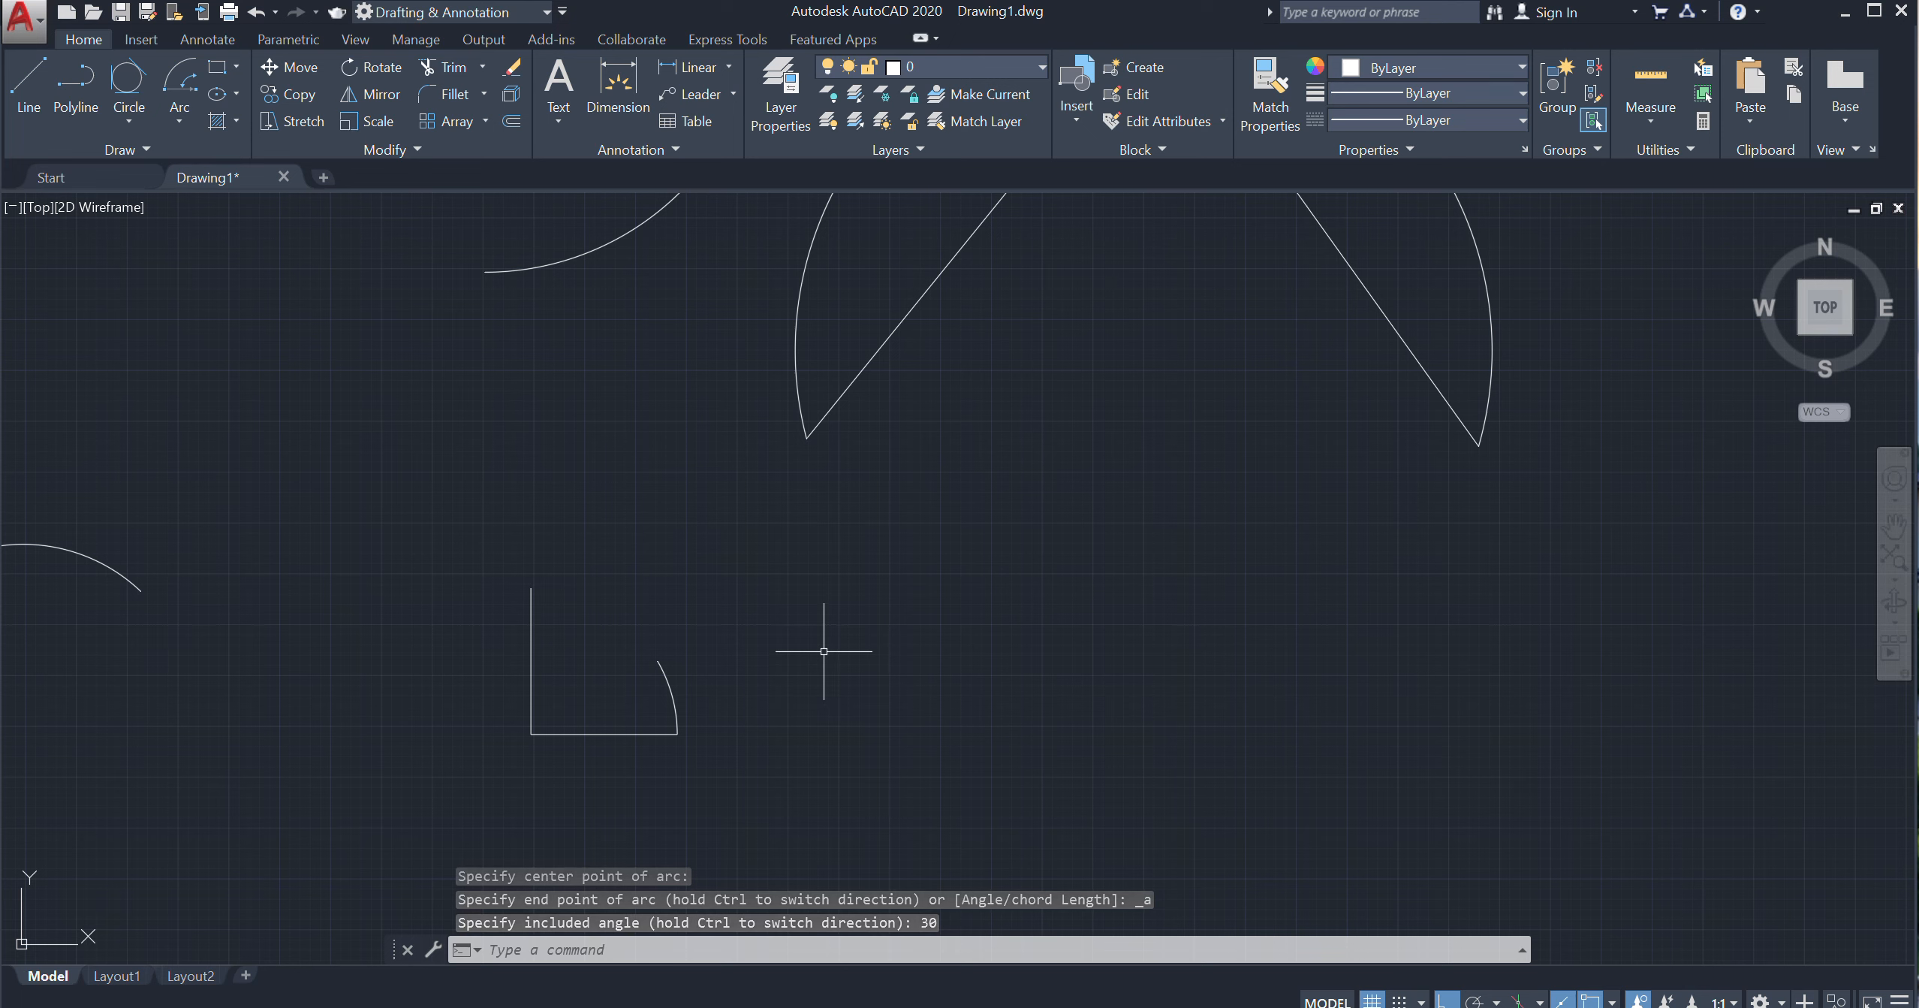
Draw a second Start, Center, Angle arc from the L's right end about its corner with a 90° included angle
{"action": "left_click", "coordinate": [179, 120]}
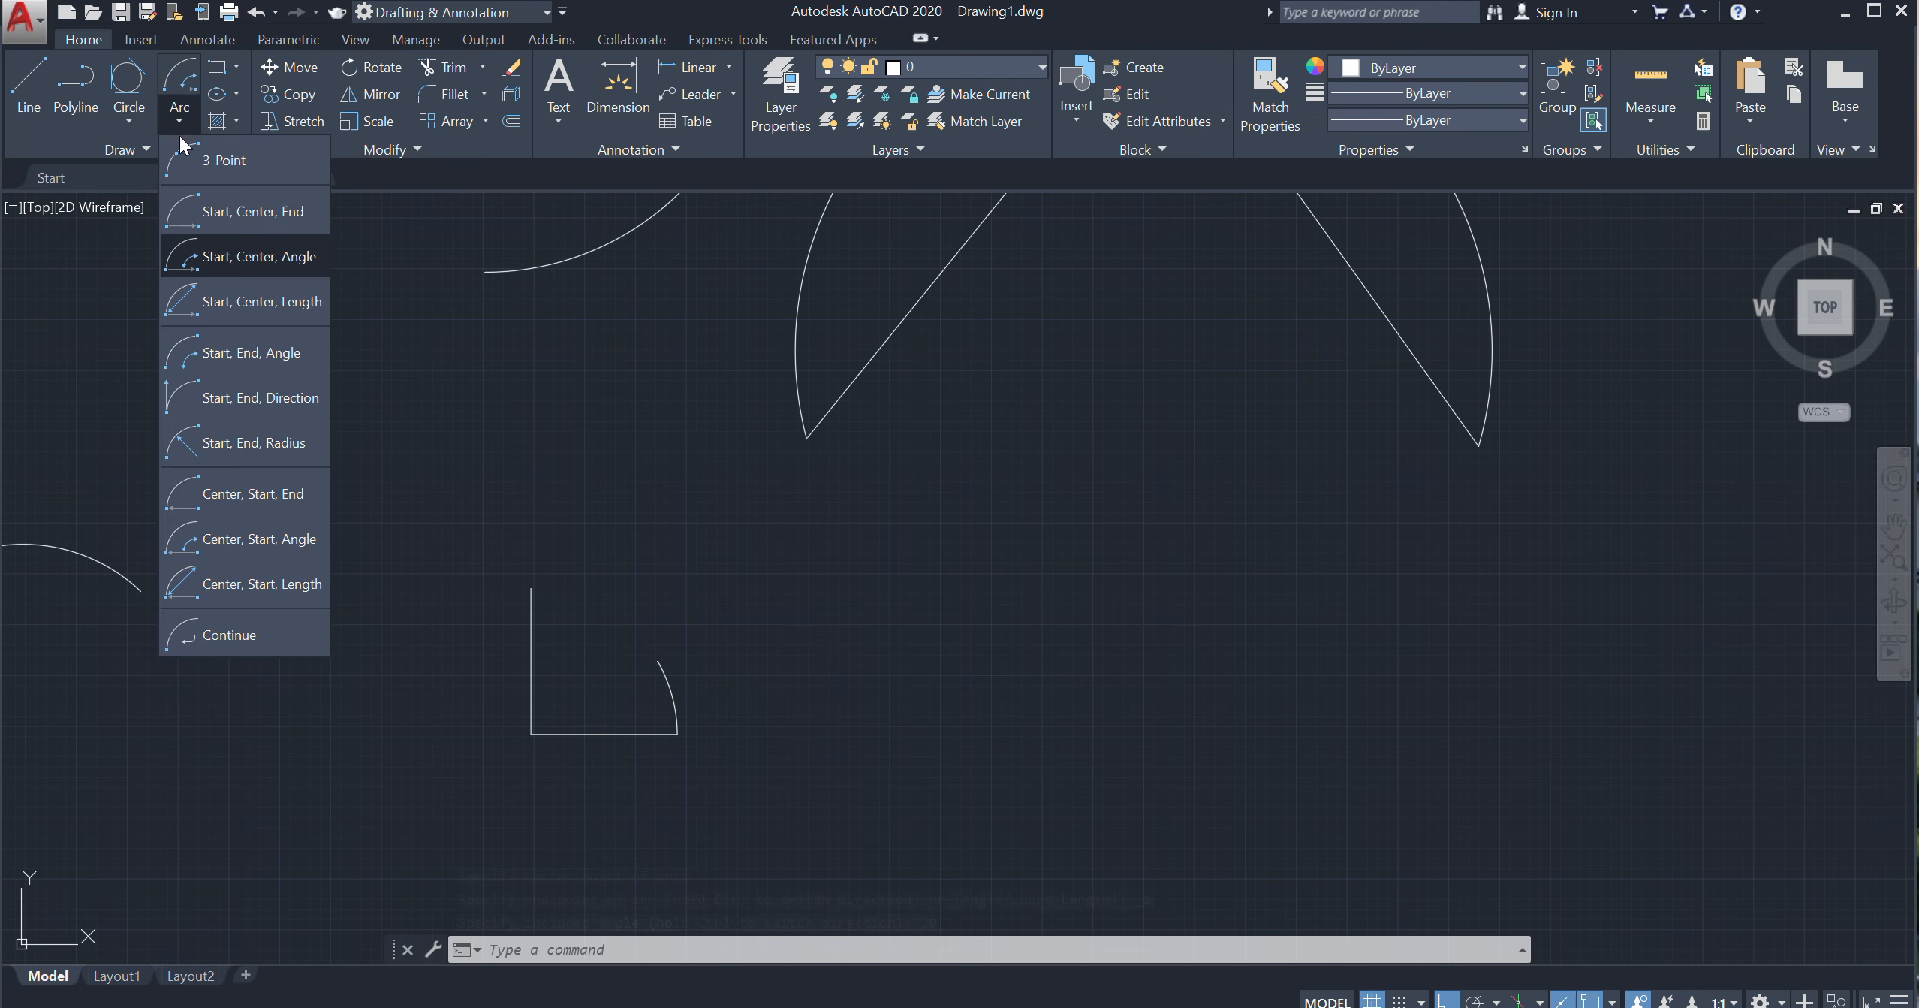
{"action": "left_click", "coordinate": [224, 272]}
{"action": "left_click", "coordinate": [678, 733]}
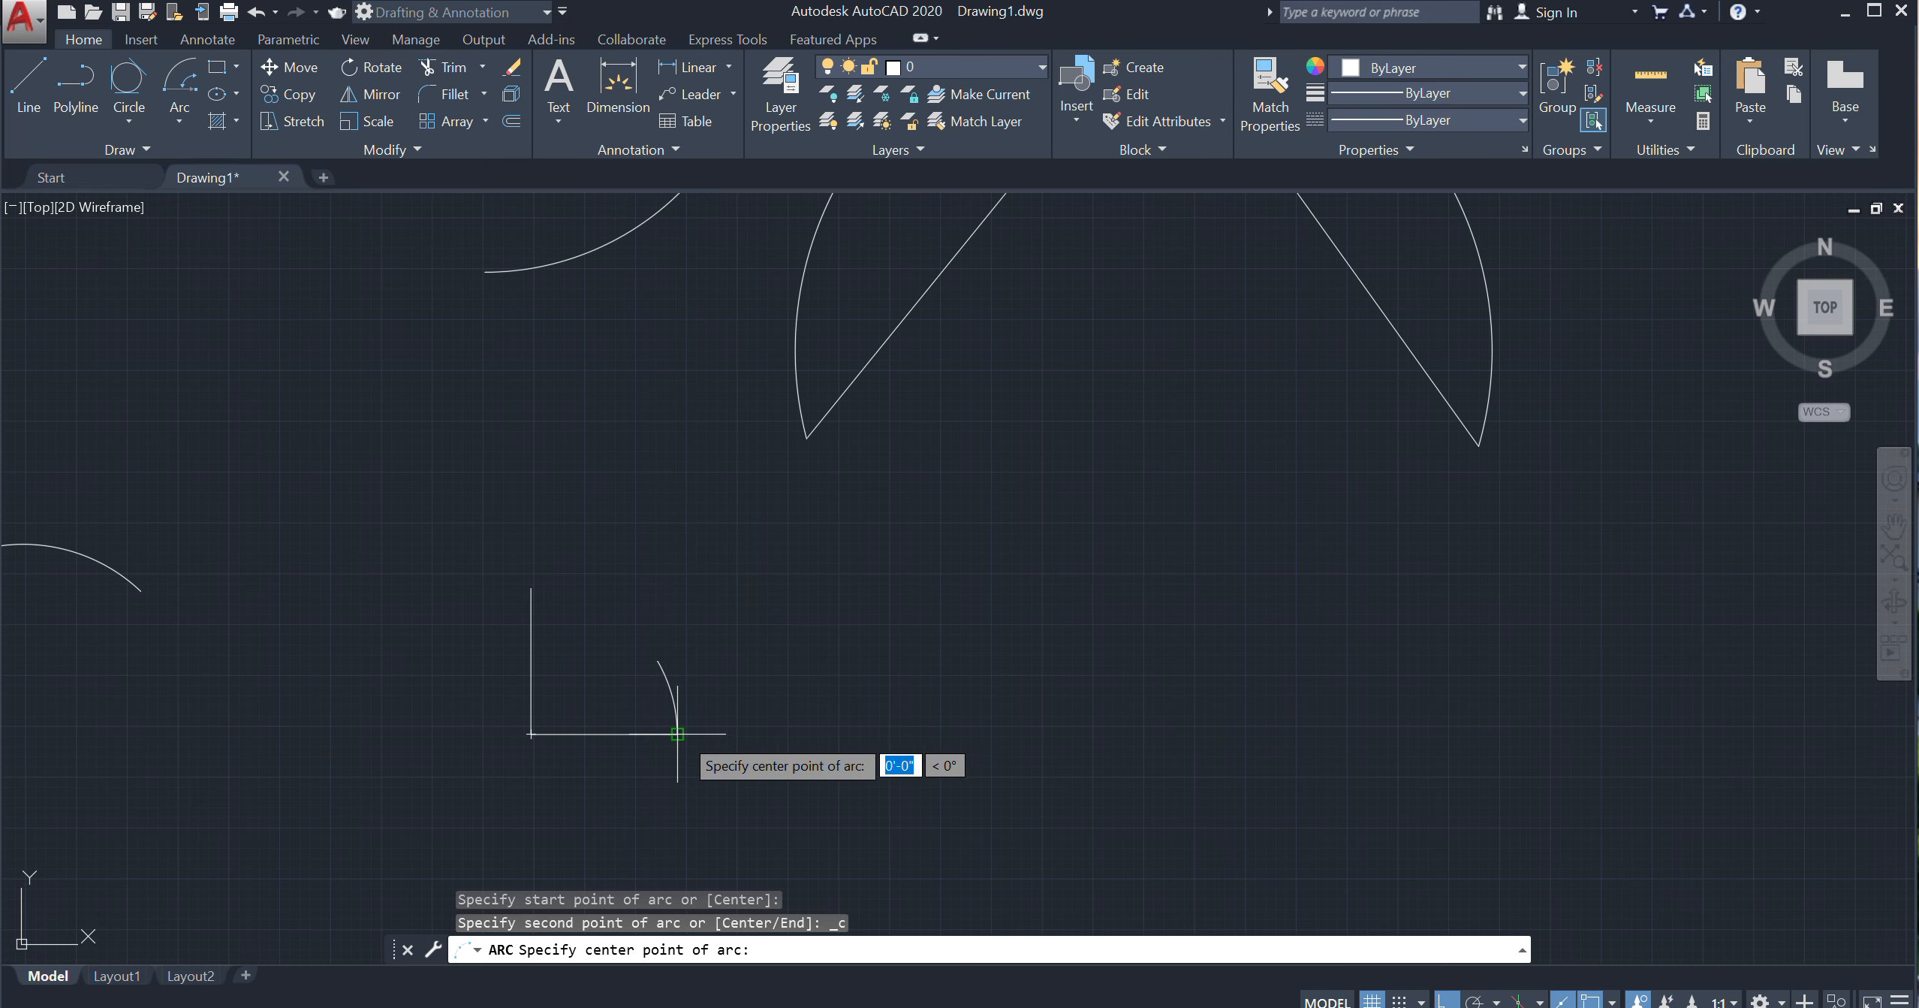
{"action": "left_click", "coordinate": [531, 733]}
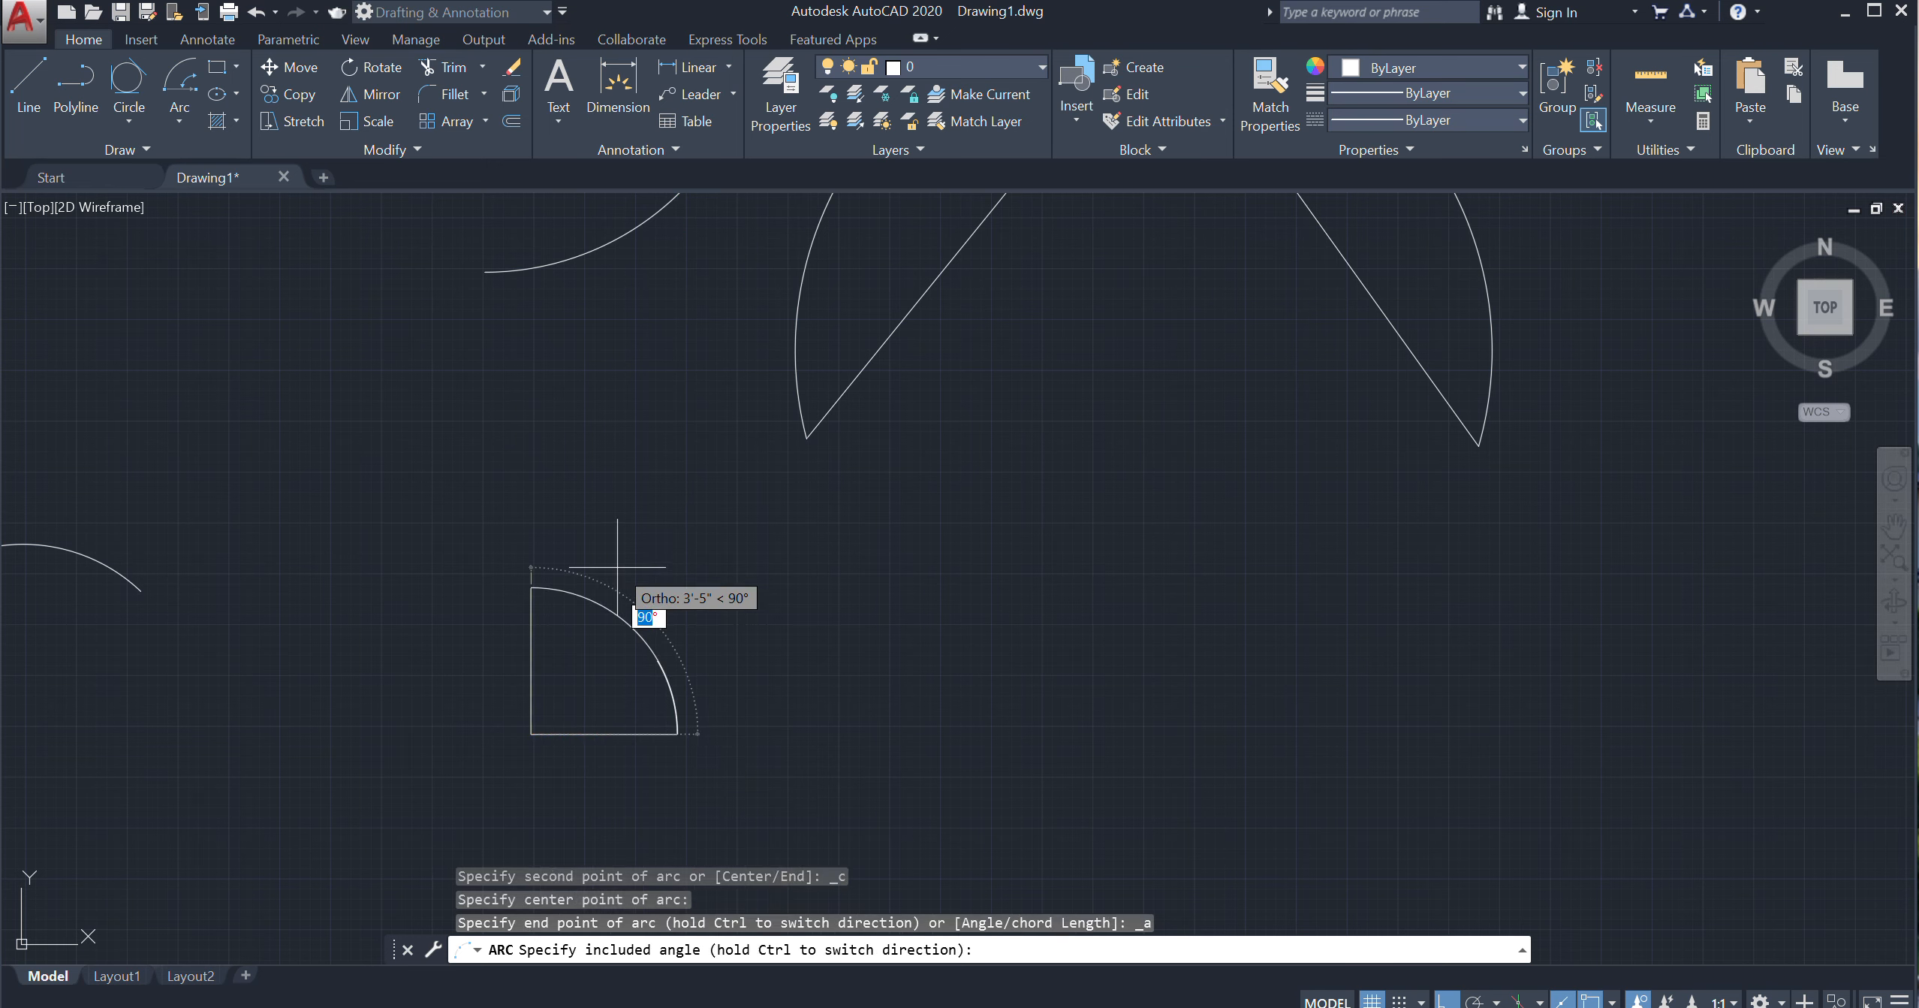
{"action": "type", "text": "90"}
{"action": "key", "text": "Return"}
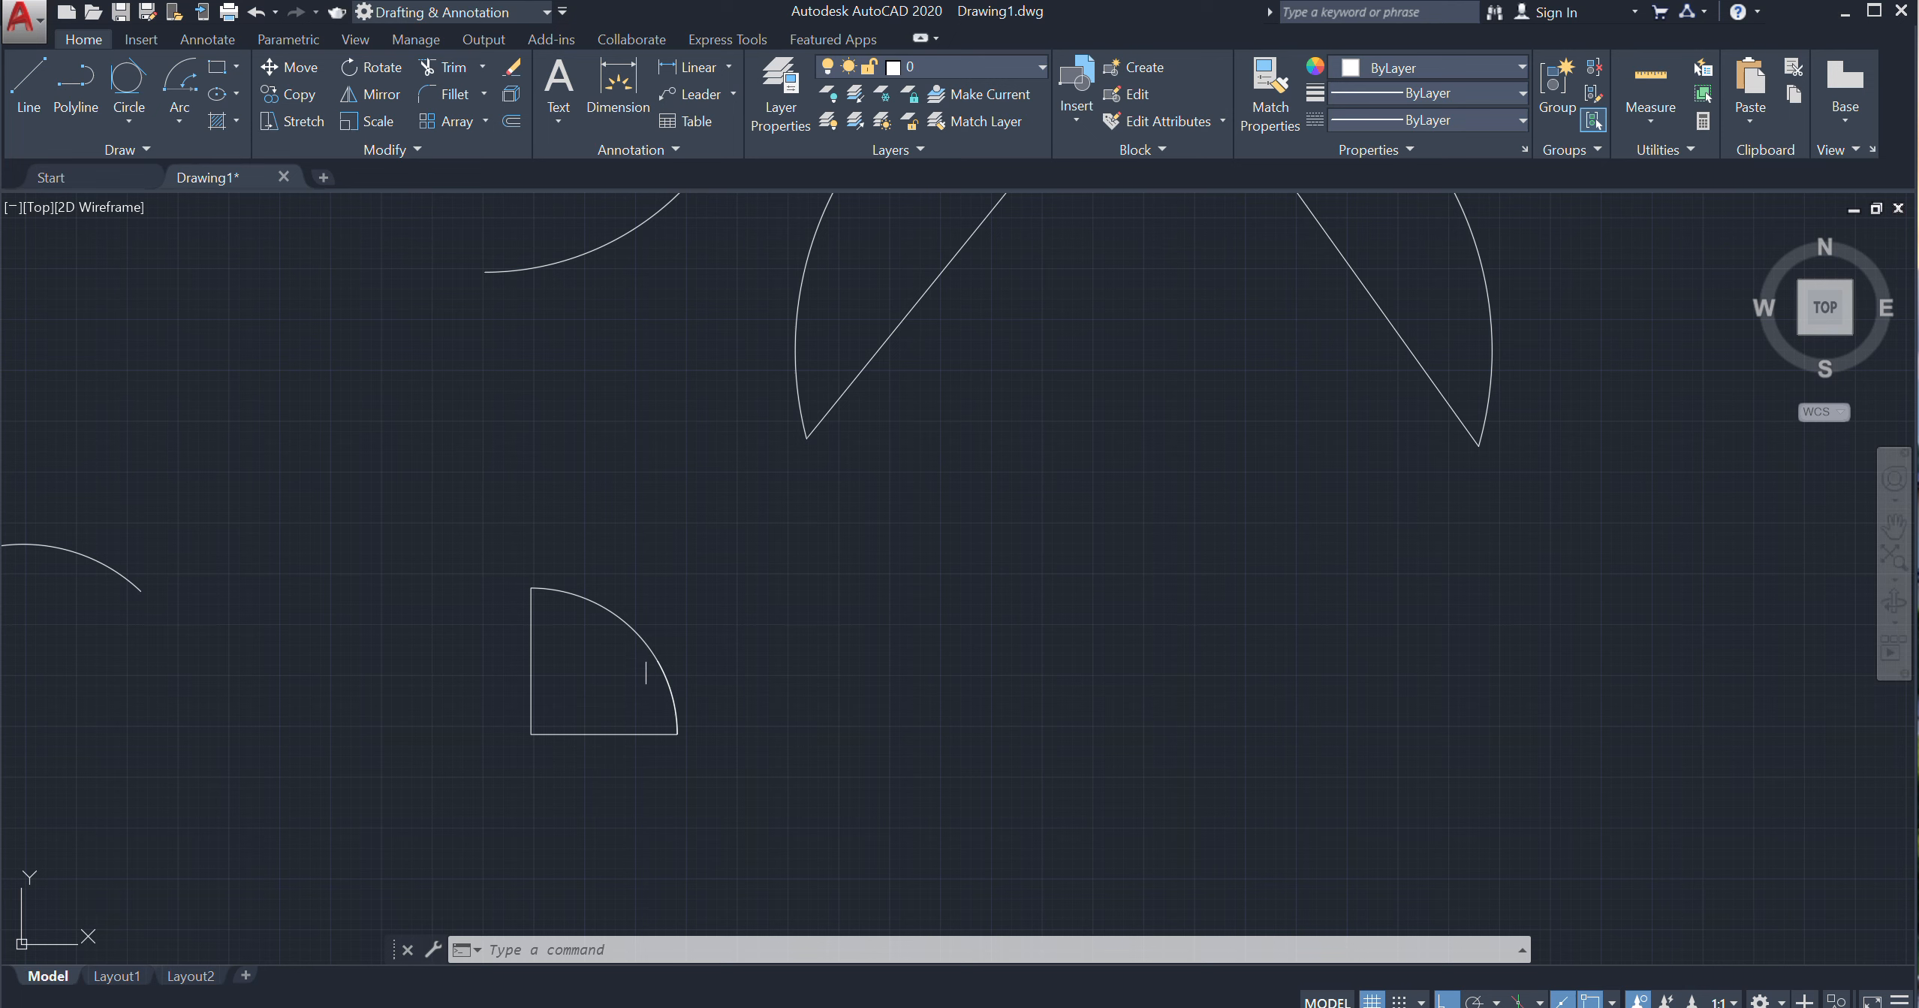
Delete the 90° arc from the L
{"action": "left_click", "coordinate": [644, 664]}
{"action": "left_click", "coordinate": [634, 631]}
{"action": "mouse_move", "coordinate": [634, 630]}
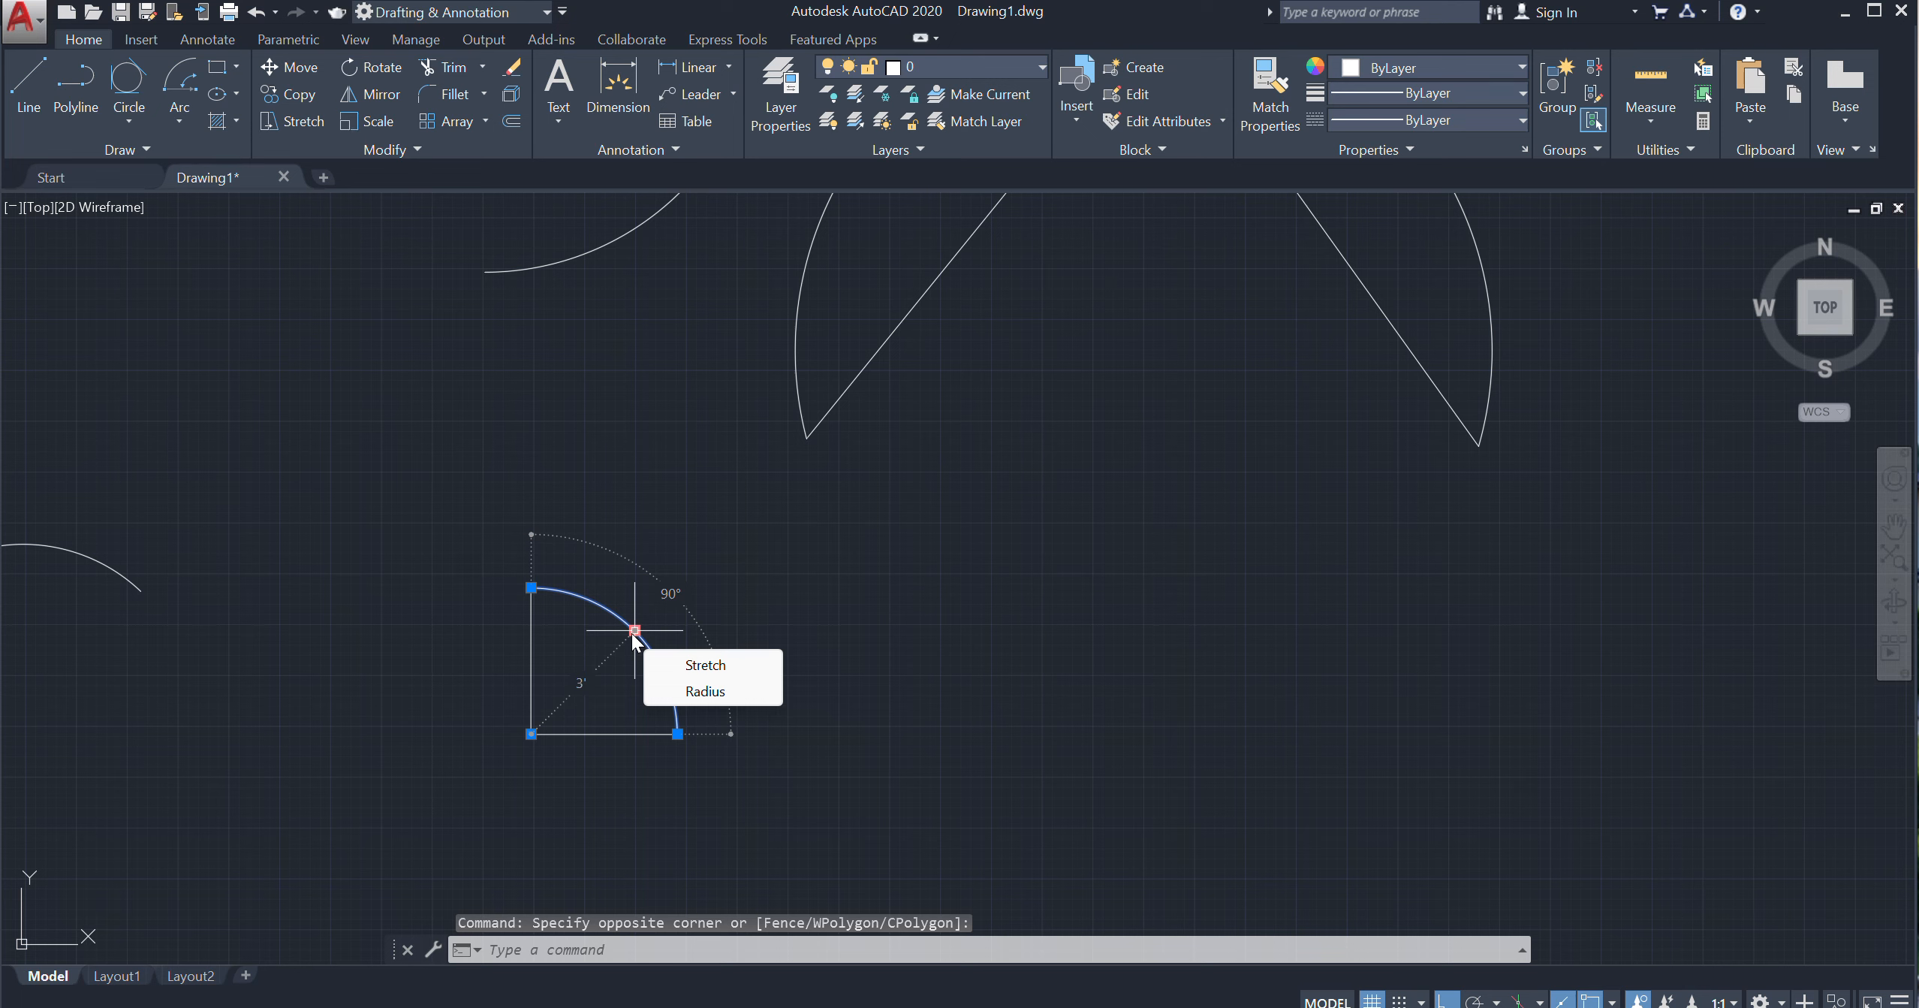
{"action": "key", "text": "Delete"}
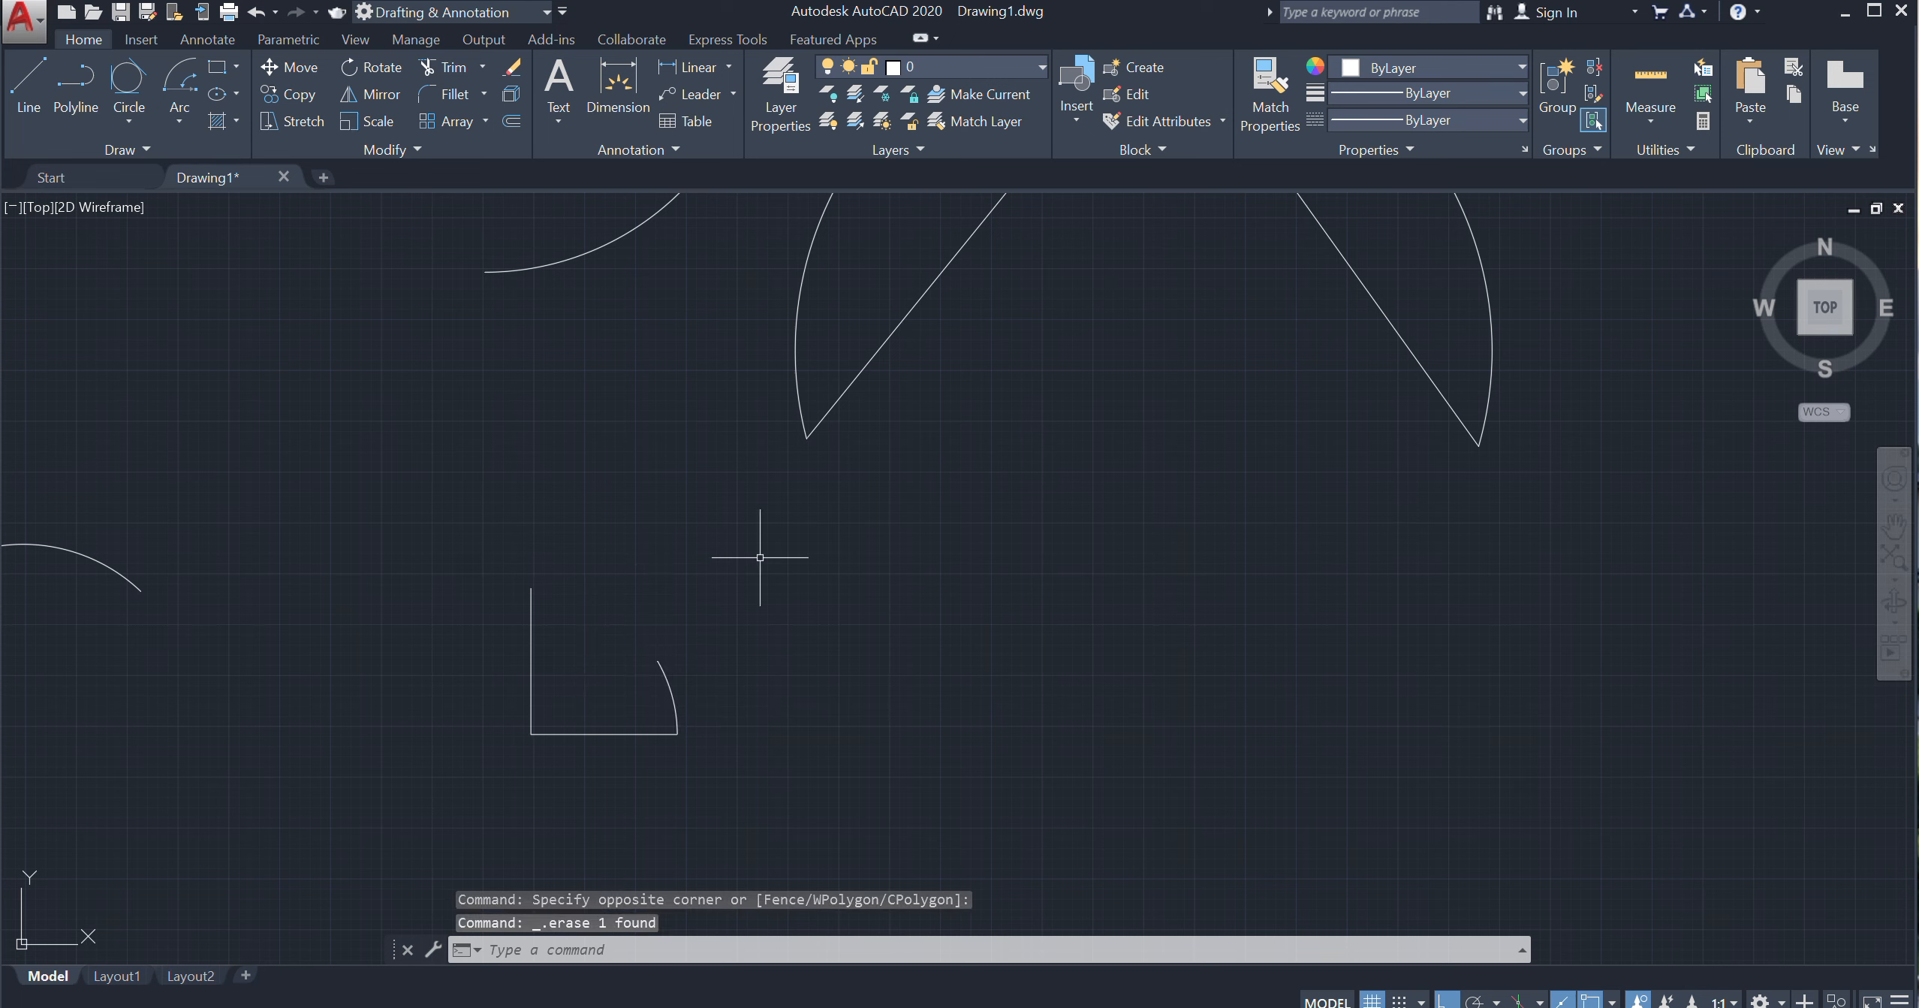
Draw a Start, Center, Length arc from the L's right end about its corner, trying a 7' chord and accepting 5'-6"
{"action": "left_click", "coordinate": [170, 127]}
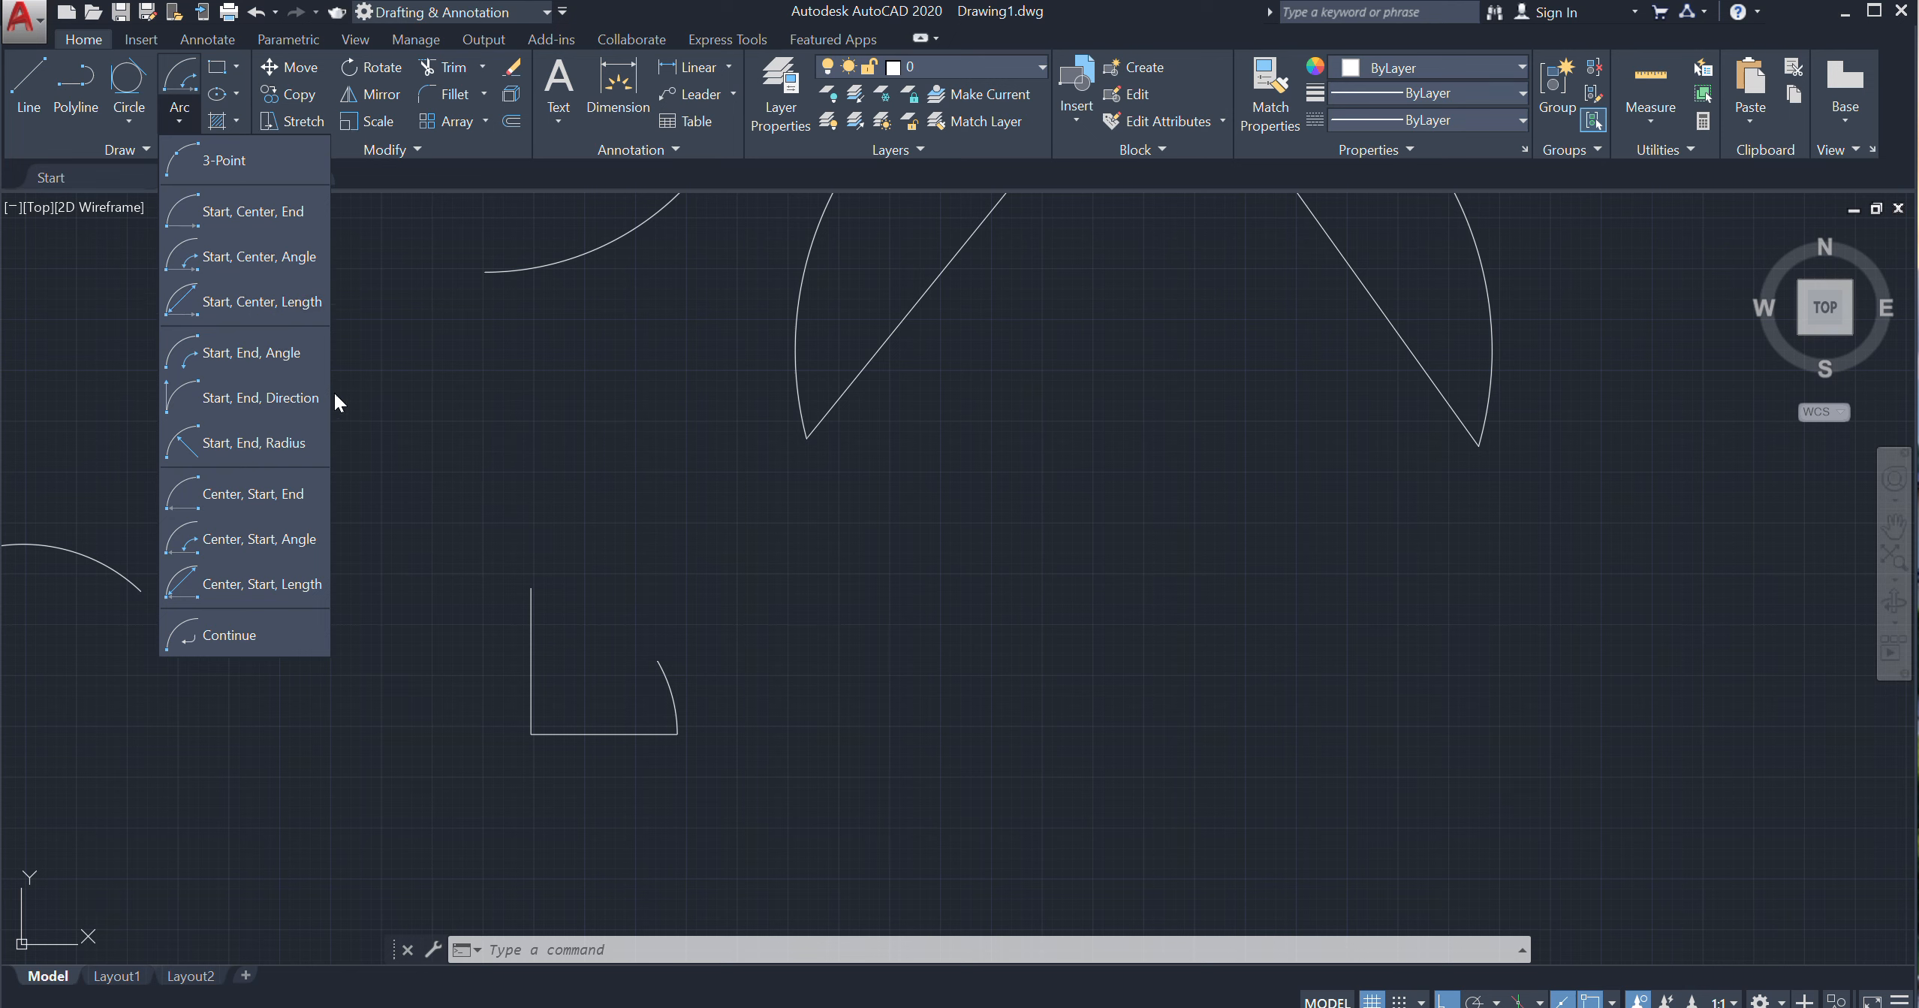
{"action": "left_click", "coordinate": [241, 299]}
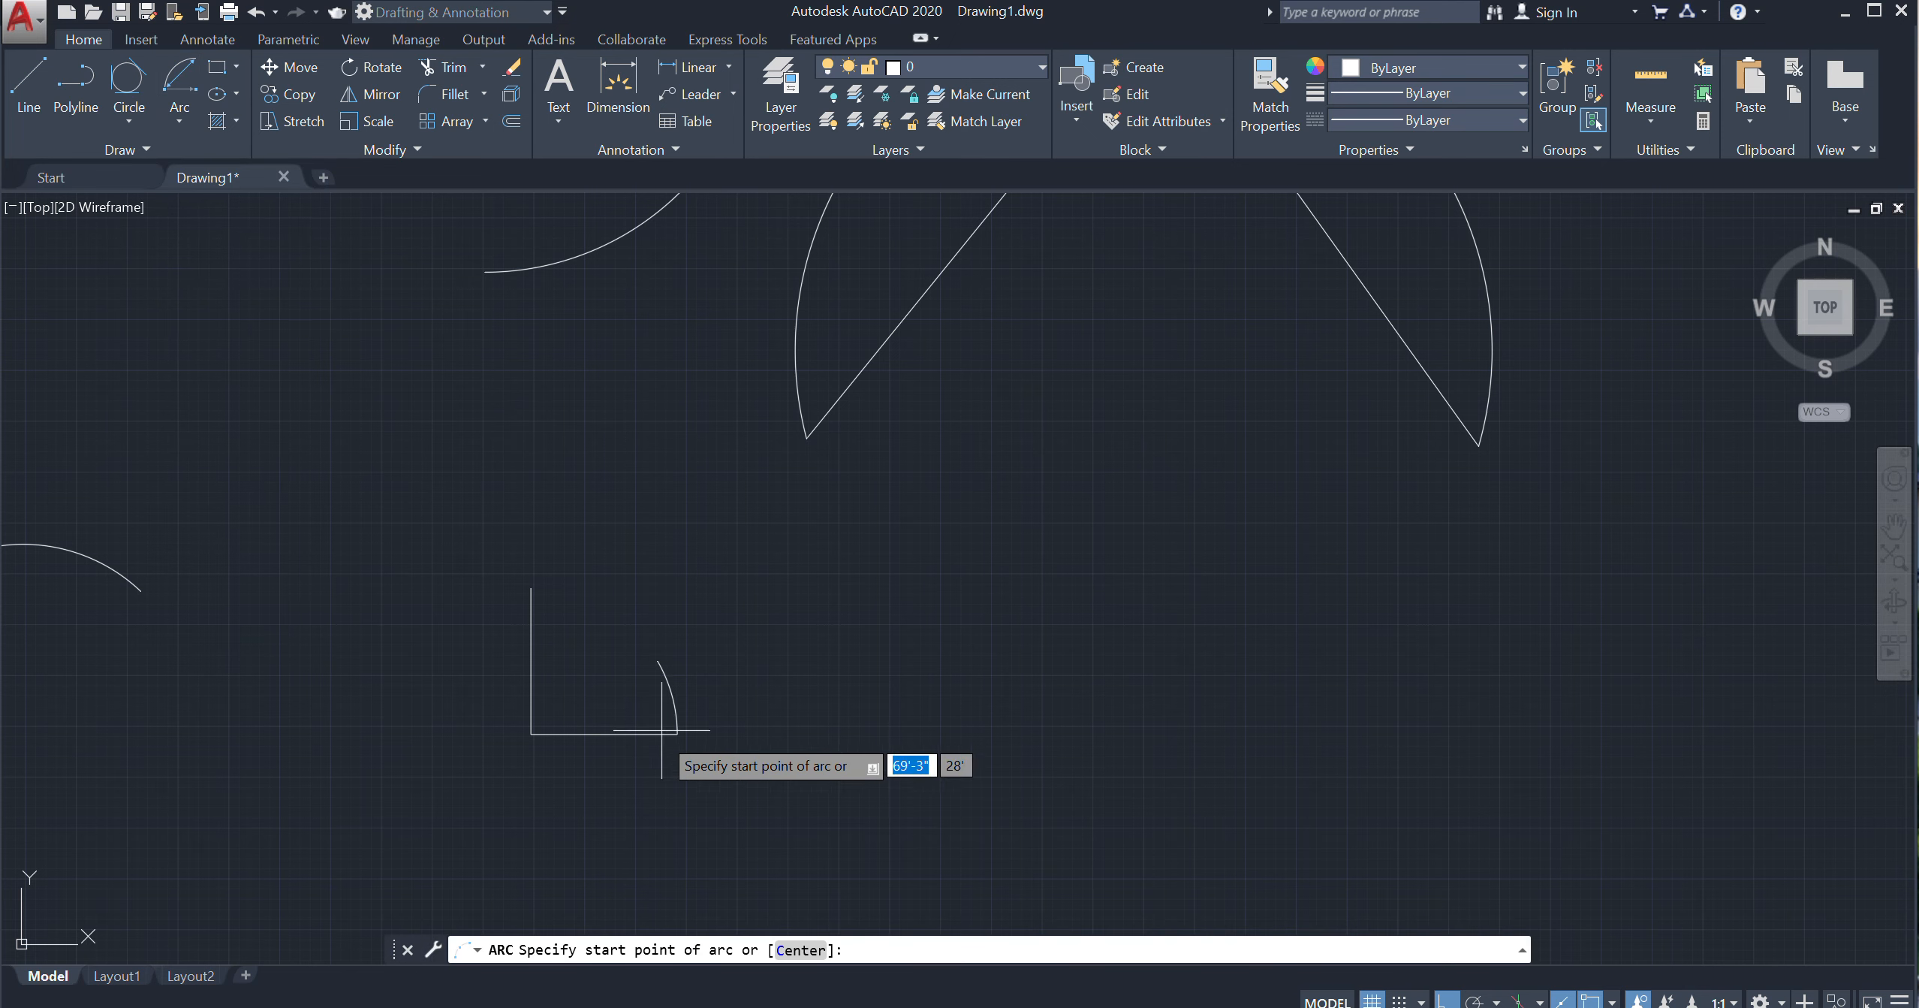
{"action": "left_click", "coordinate": [676, 732]}
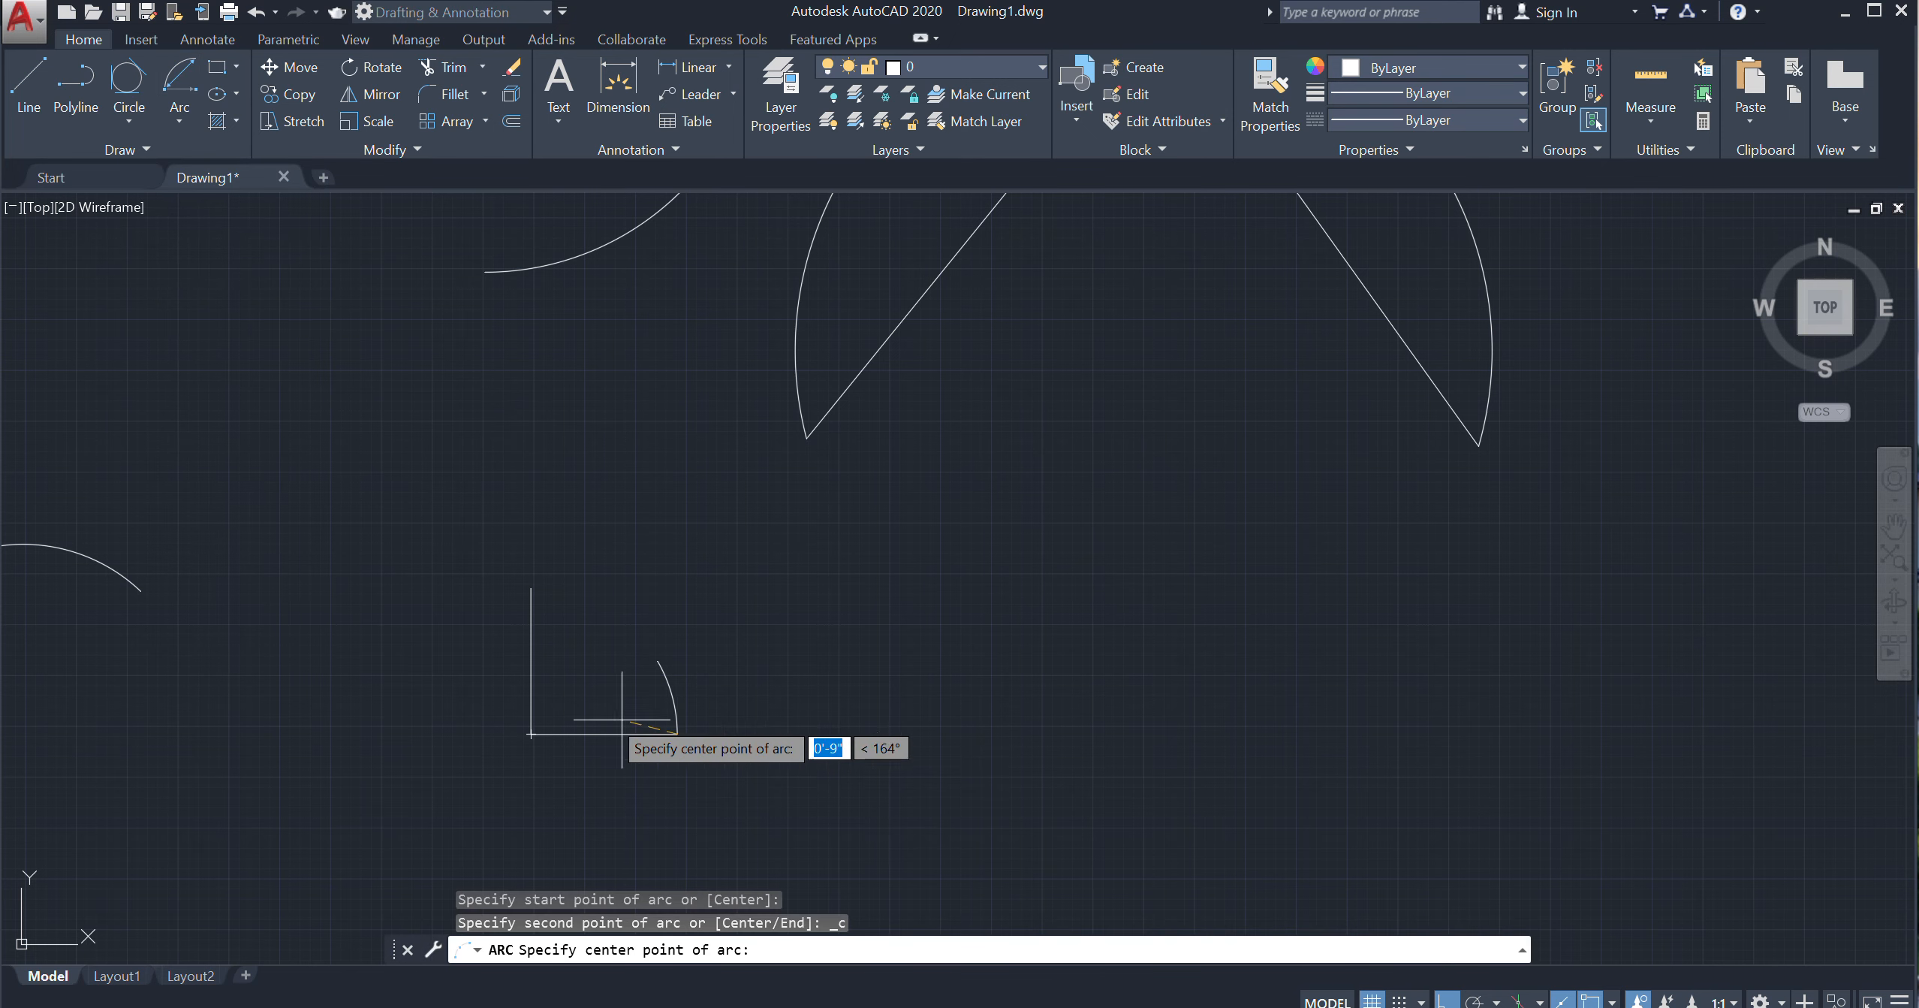
{"action": "left_click", "coordinate": [531, 732]}
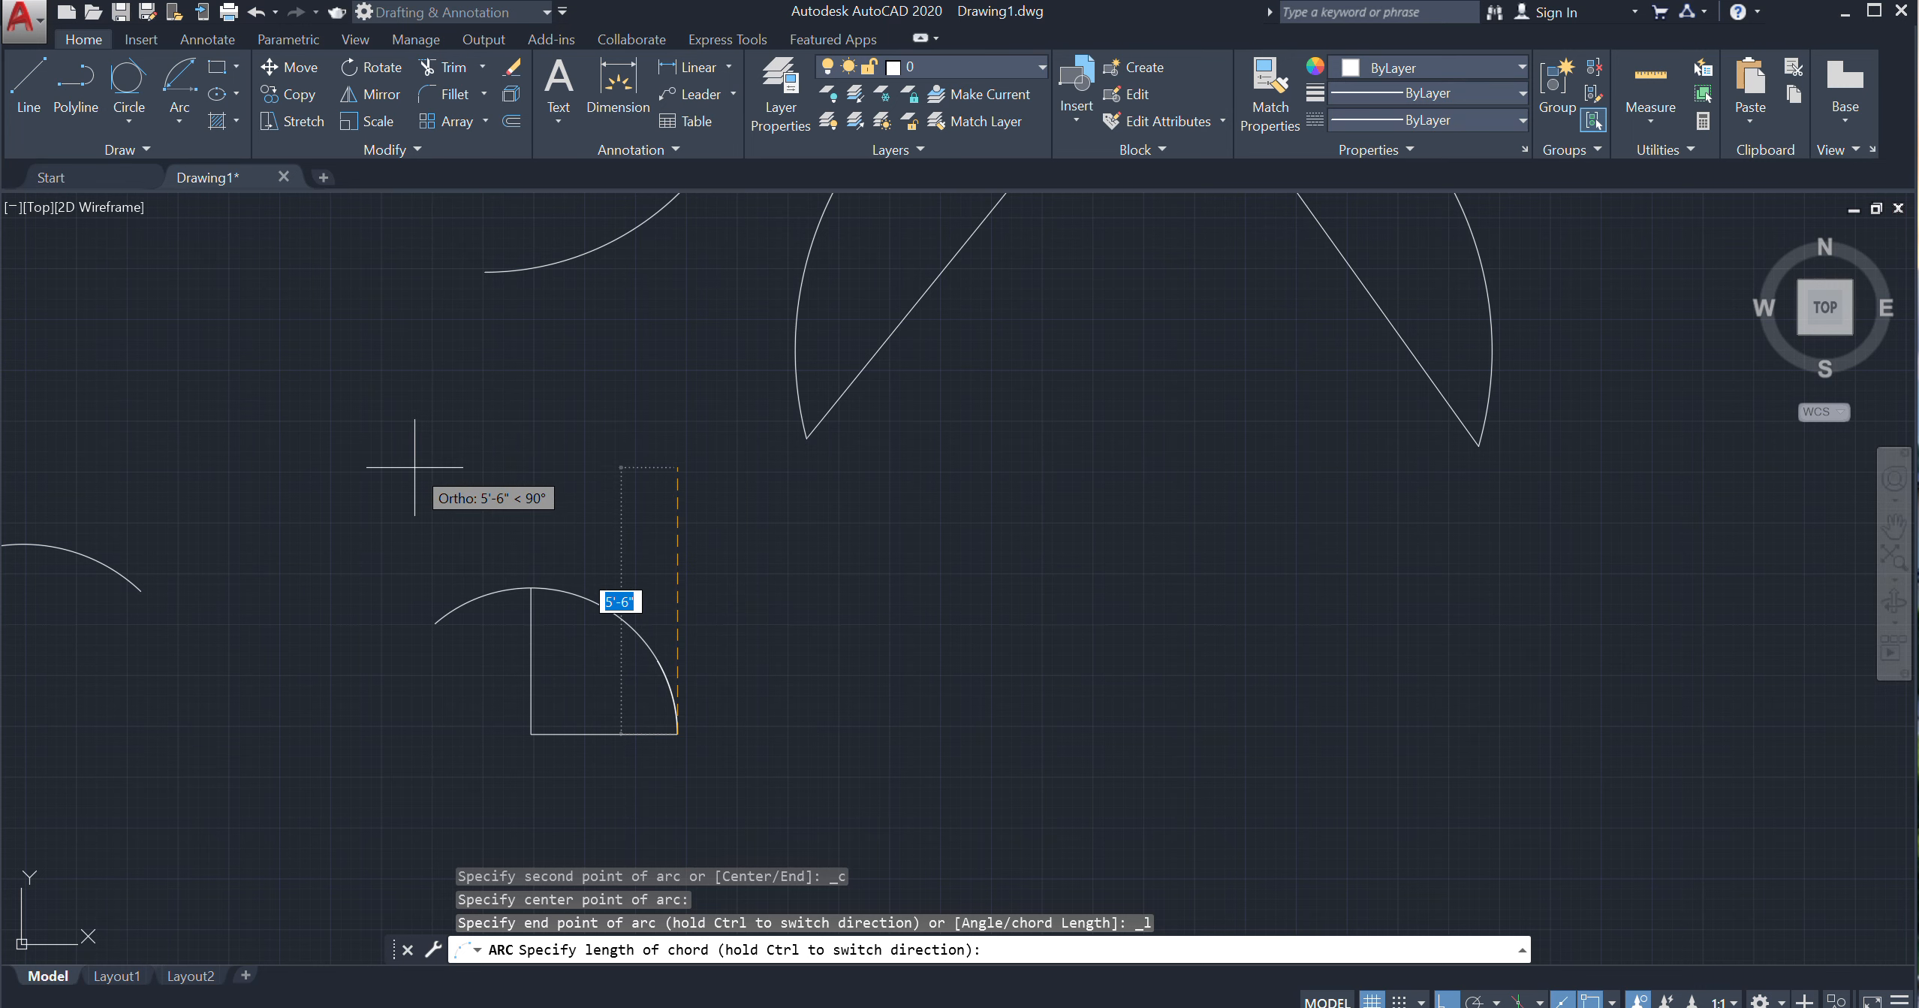
{"action": "type", "text": "7'"}
{"action": "key", "text": "Return"}
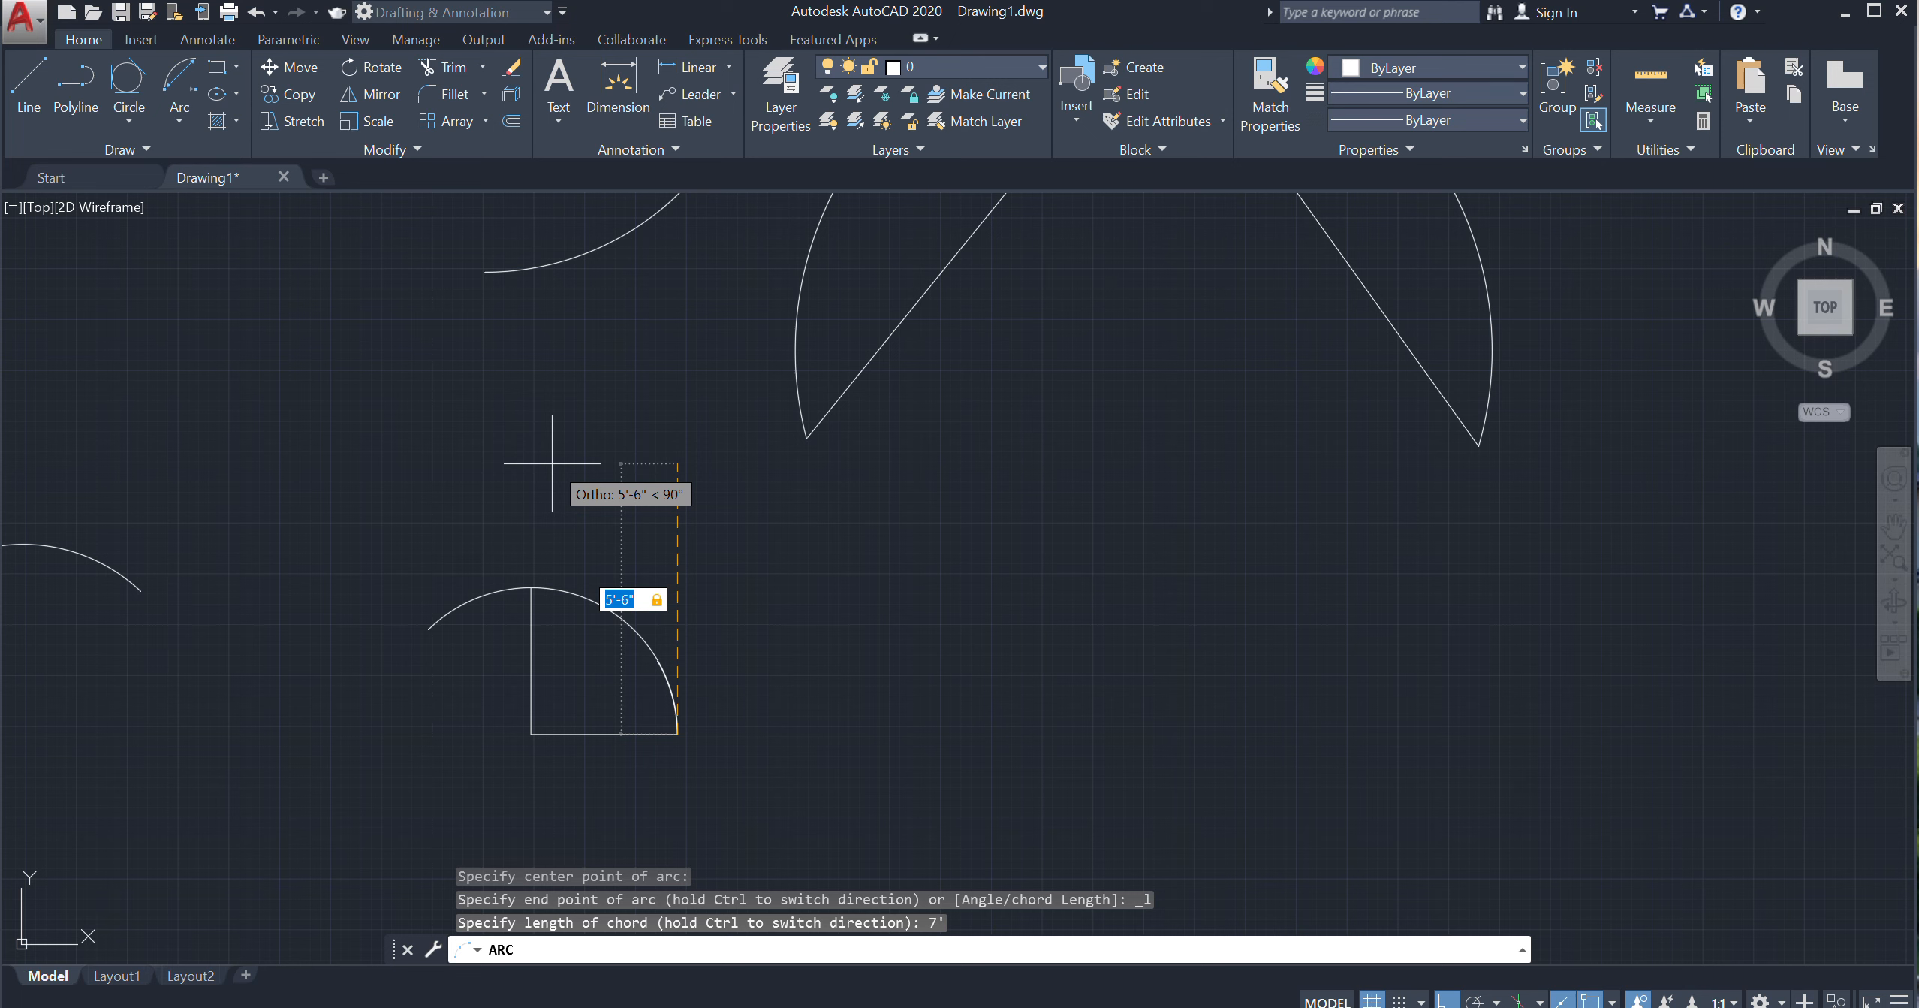
{"action": "key", "text": "Return"}
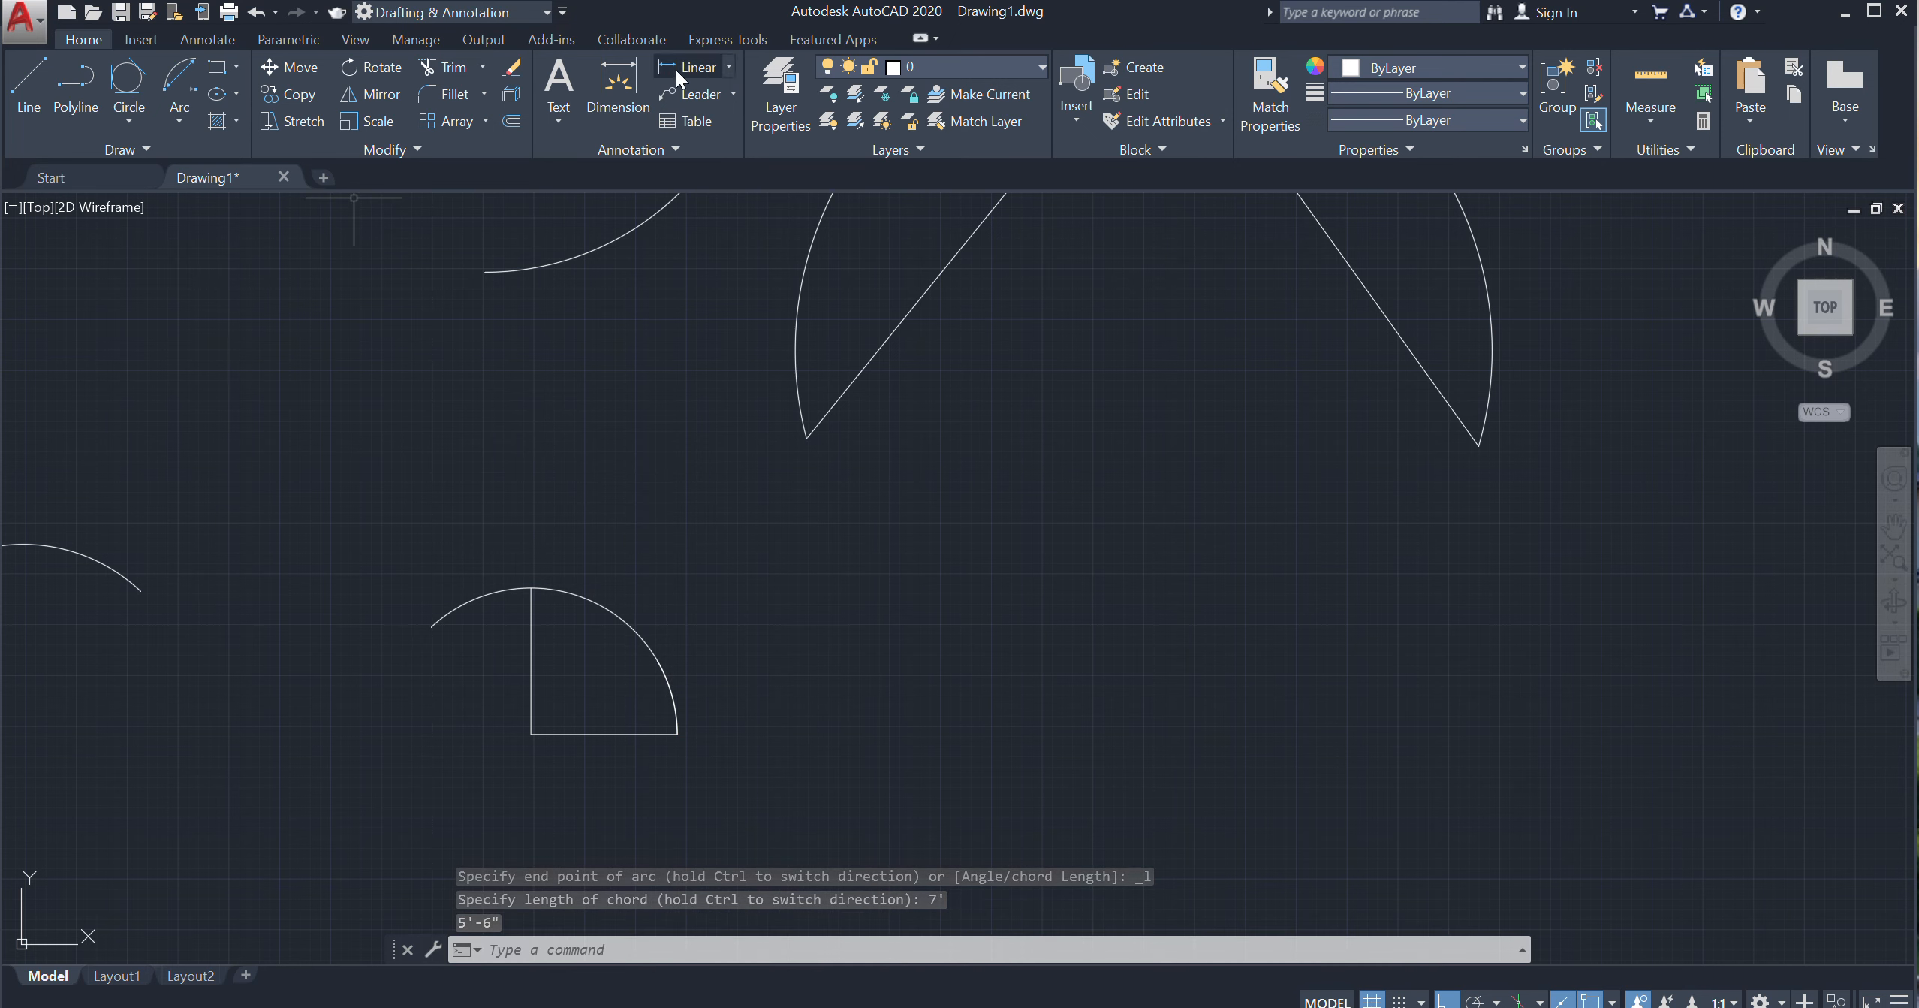
Turn Ortho off and add an aligned dimension between the vertical line's upper end and the horizontal line's right end
{"action": "left_click", "coordinate": [728, 67]}
{"action": "left_click", "coordinate": [694, 146]}
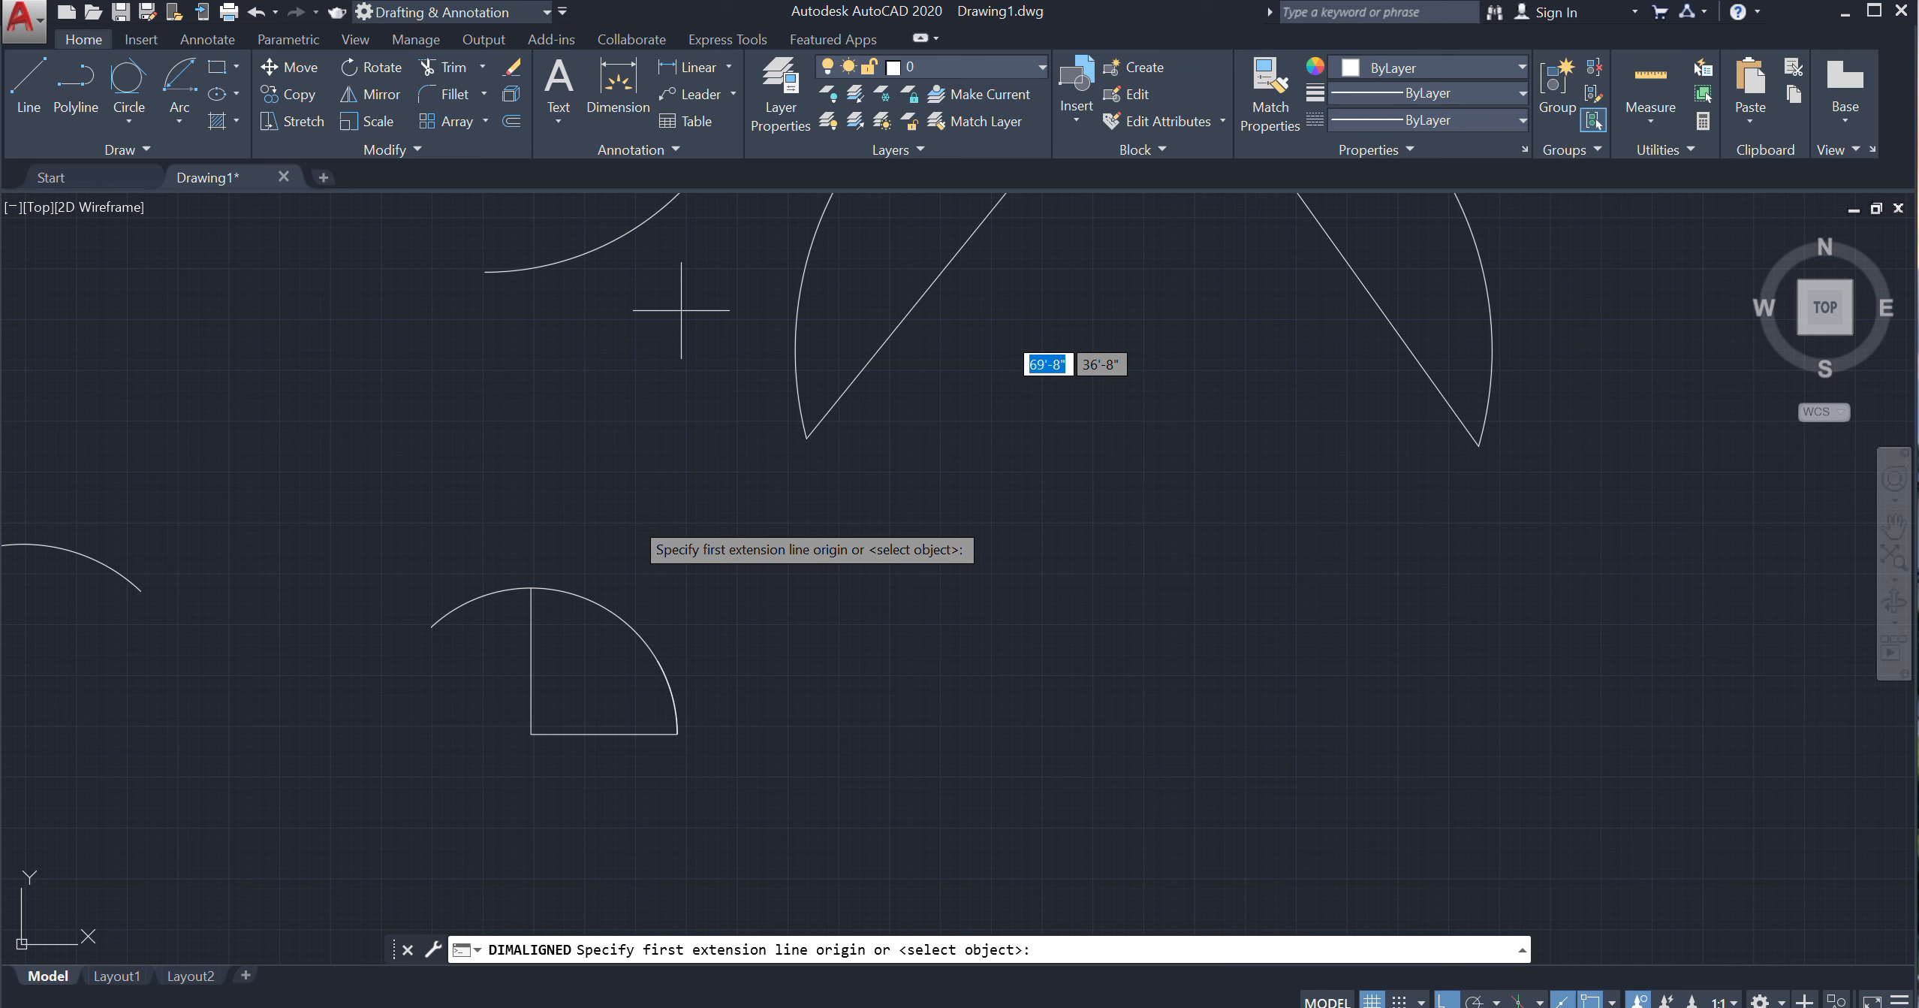
{"action": "left_click", "coordinate": [530, 588]}
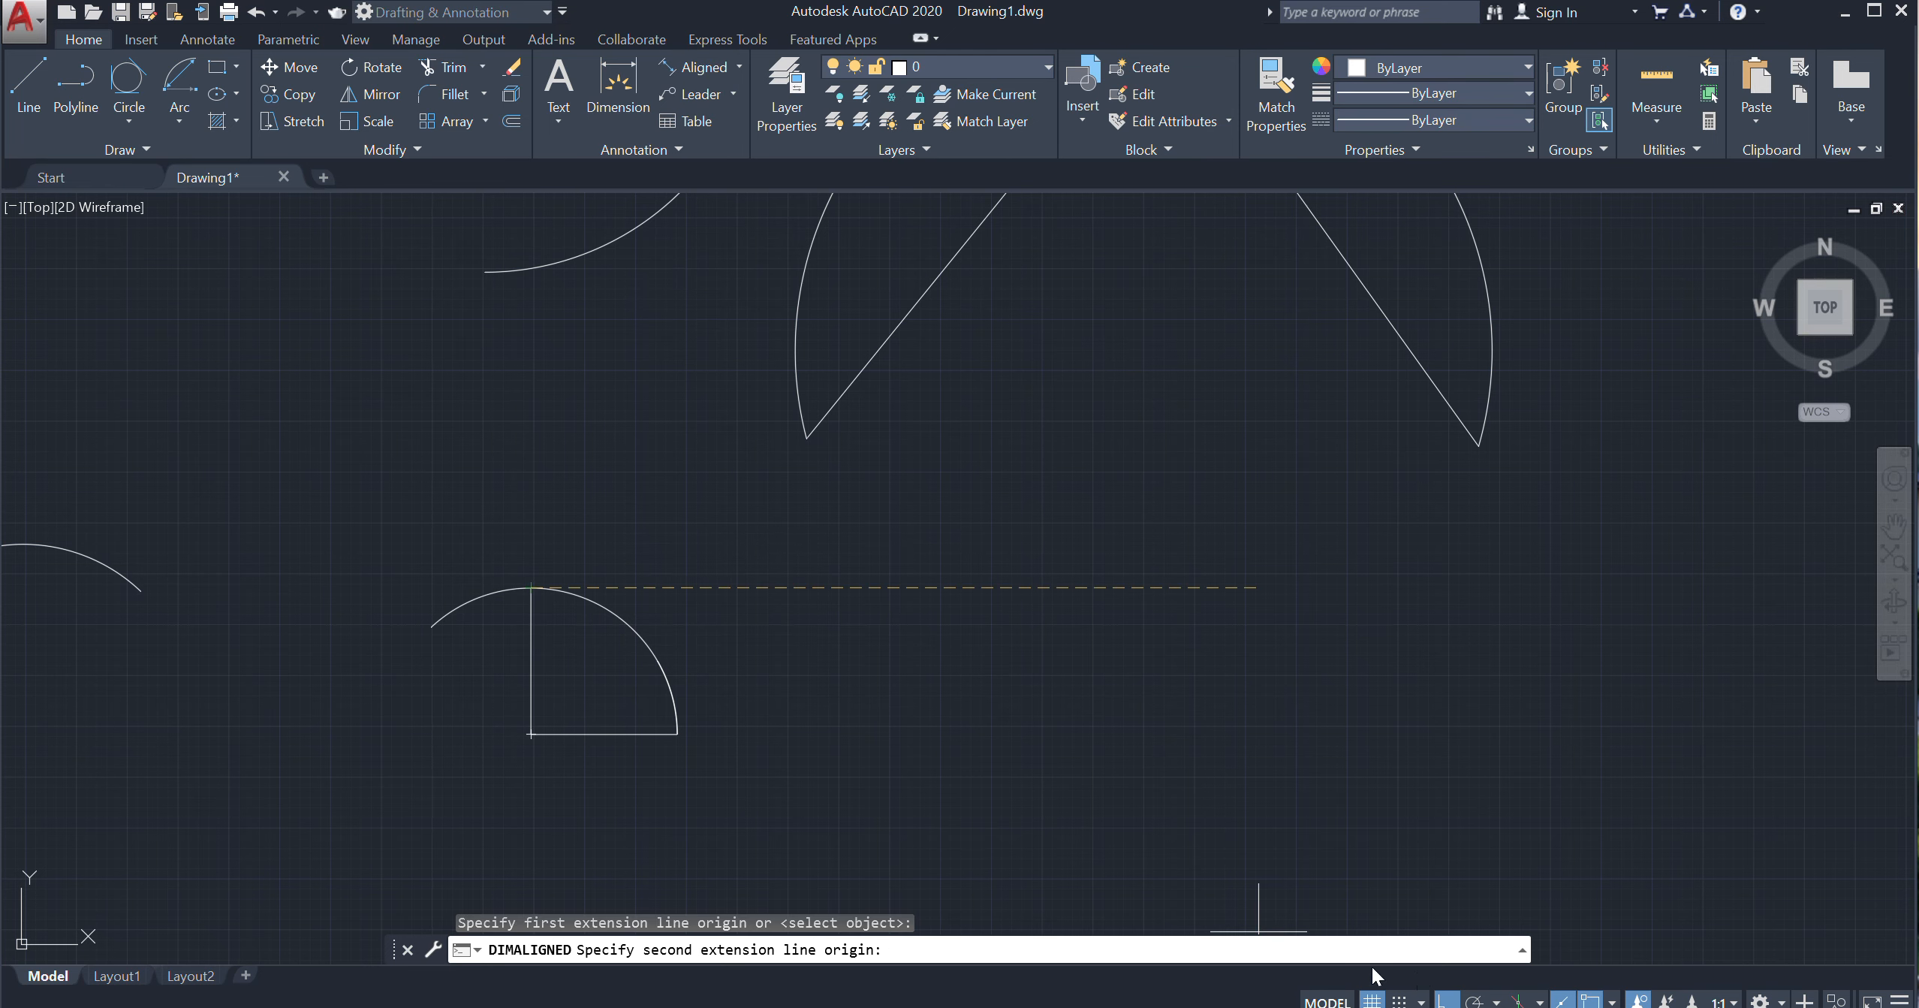
{"action": "left_click", "coordinate": [1448, 999]}
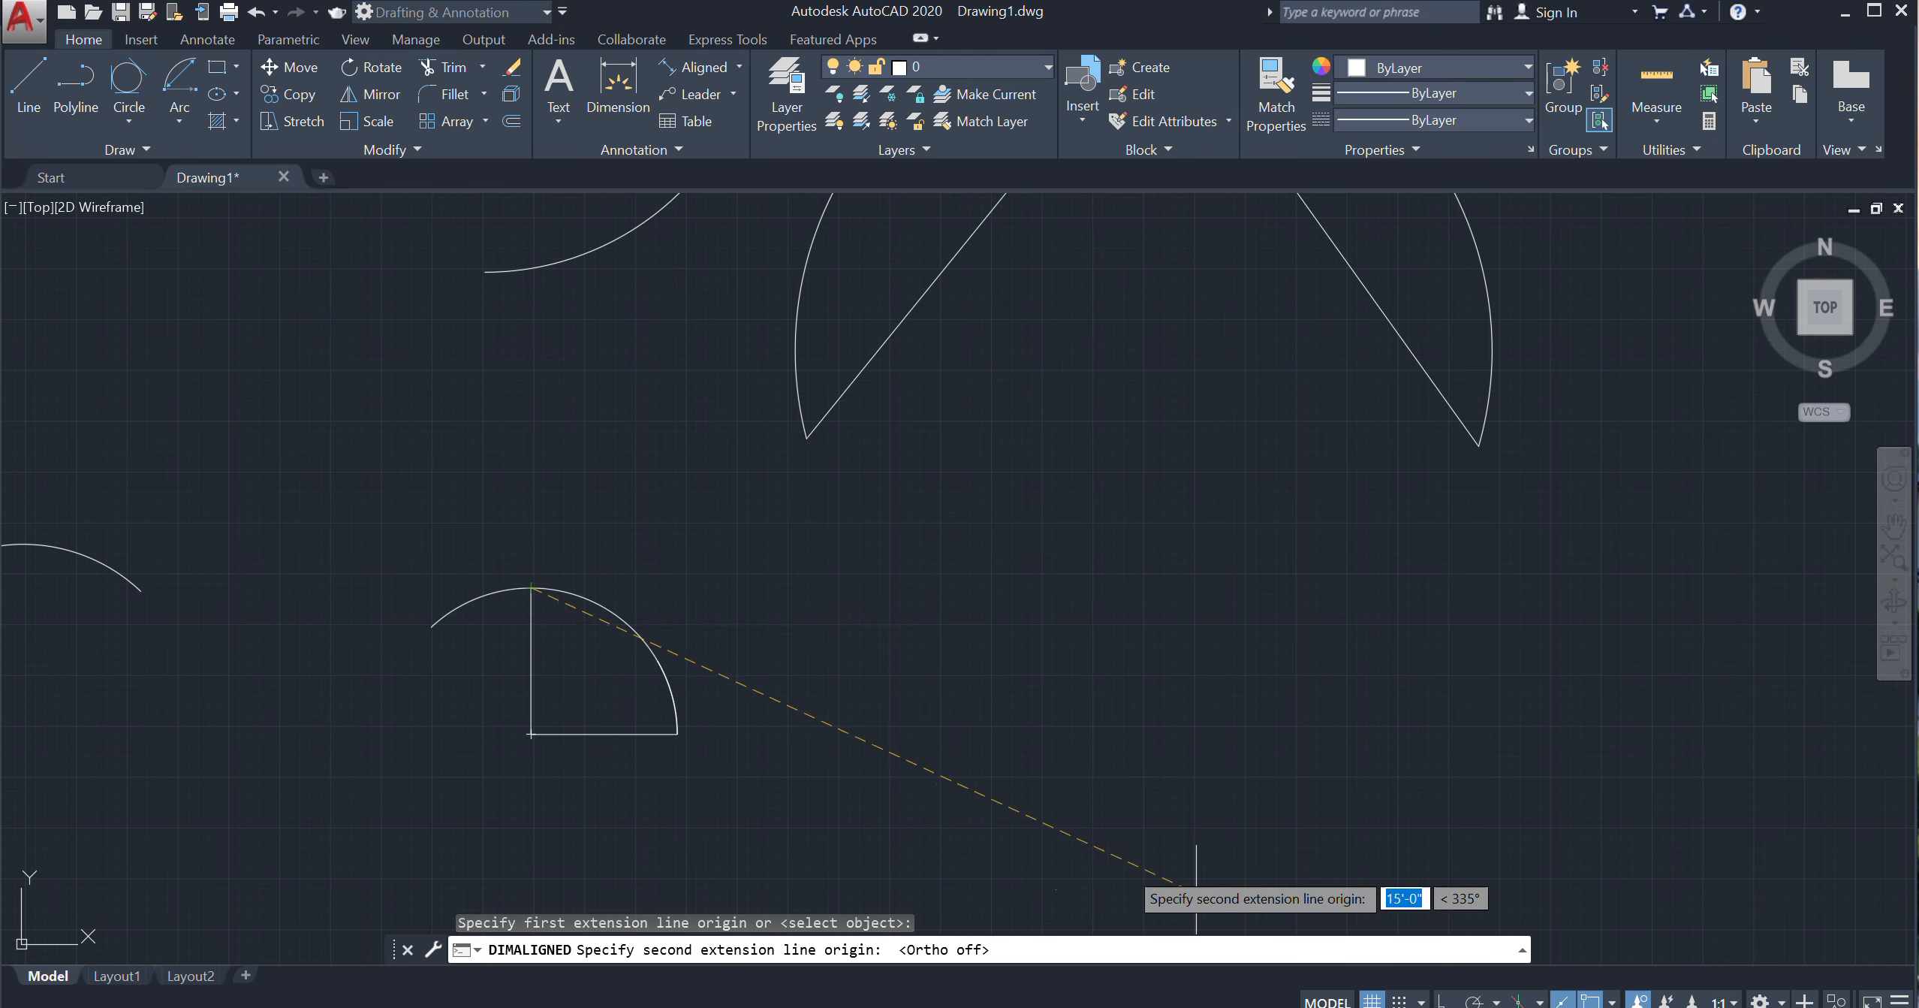
{"action": "left_click", "coordinate": [675, 732]}
{"action": "left_click", "coordinate": [717, 683]}
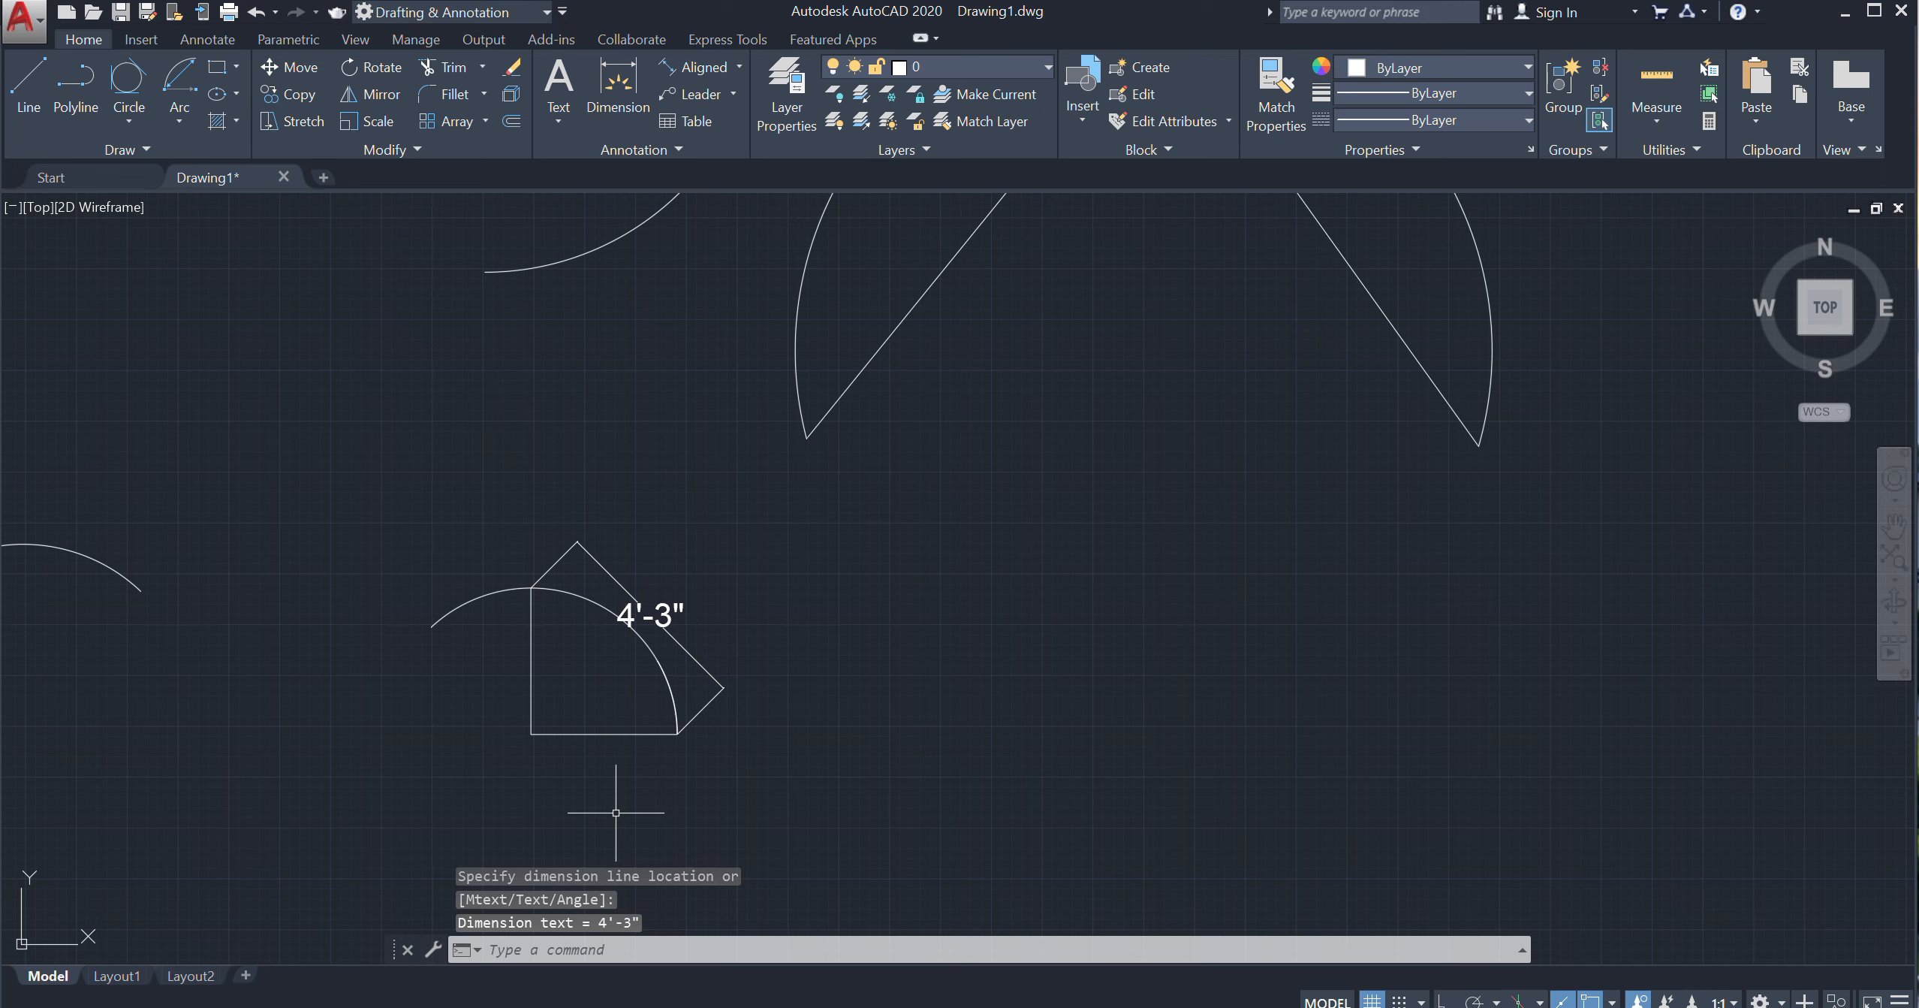
{"action": "key", "text": "Escape"}
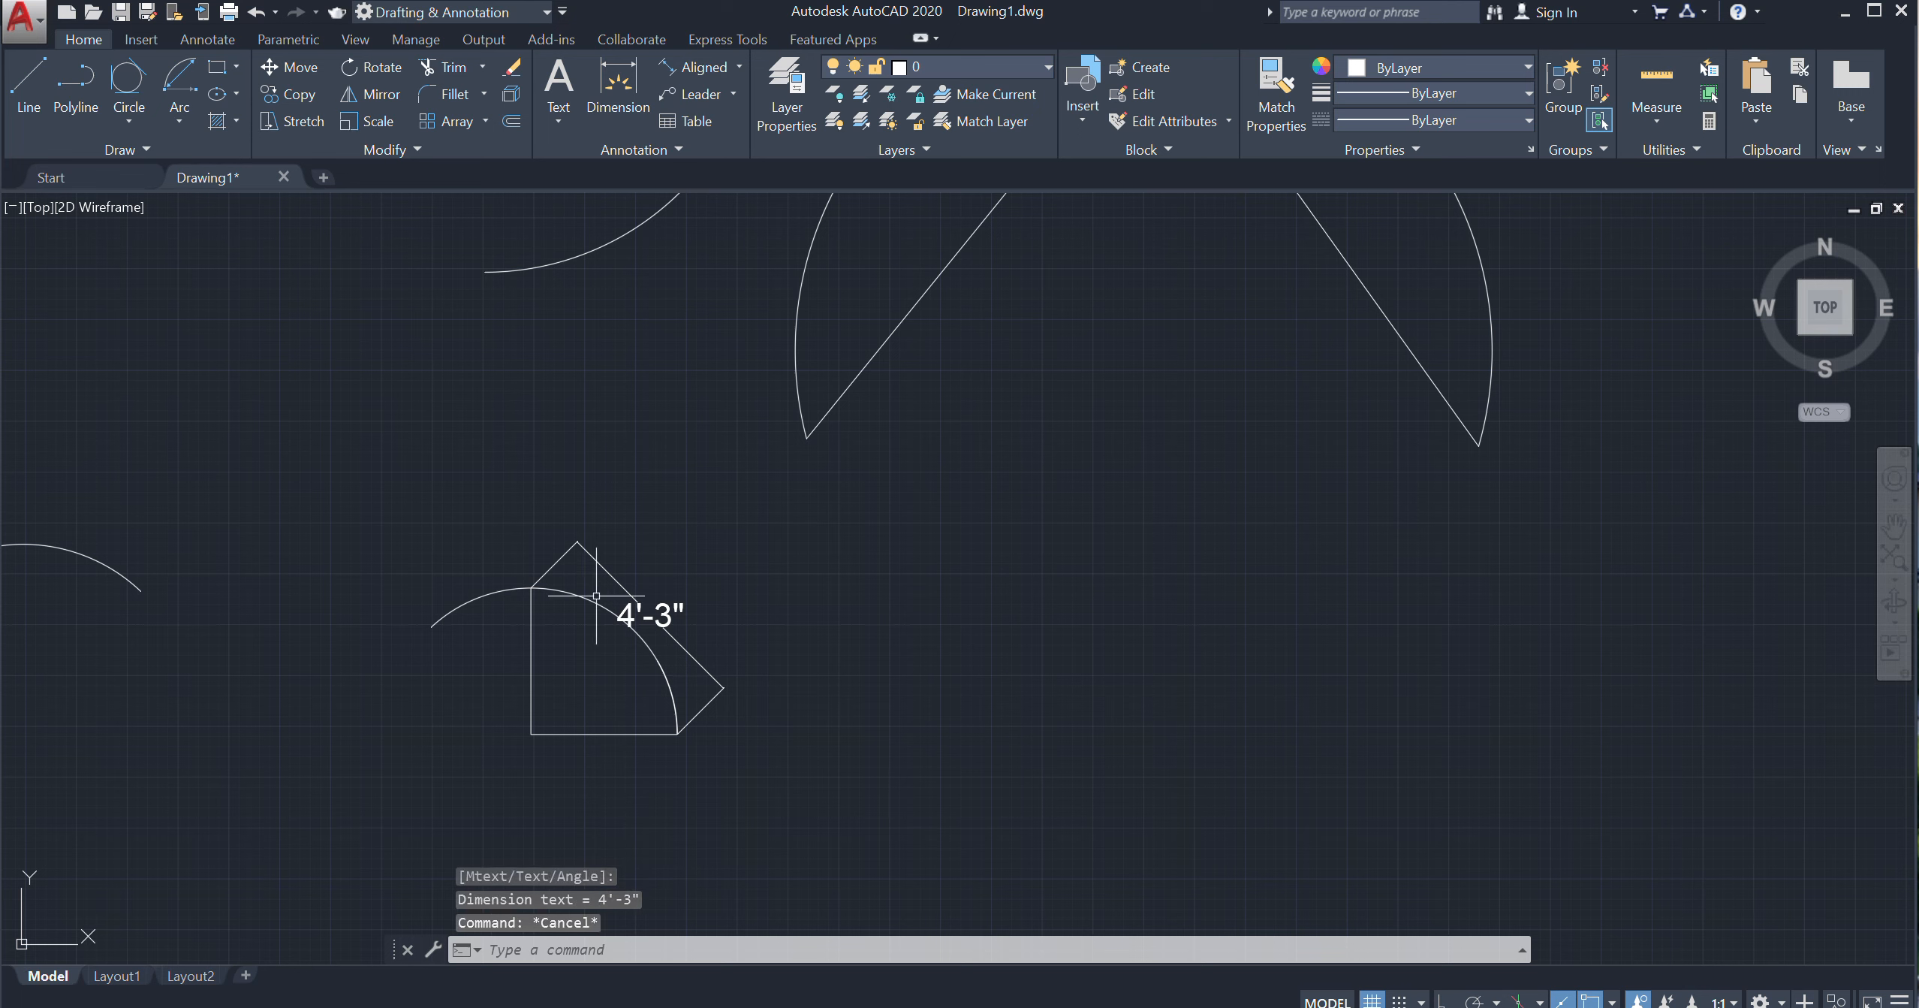
Delete the long arc extending past the L's vertical line
{"action": "left_click", "coordinate": [597, 597]}
{"action": "left_click", "coordinate": [574, 605]}
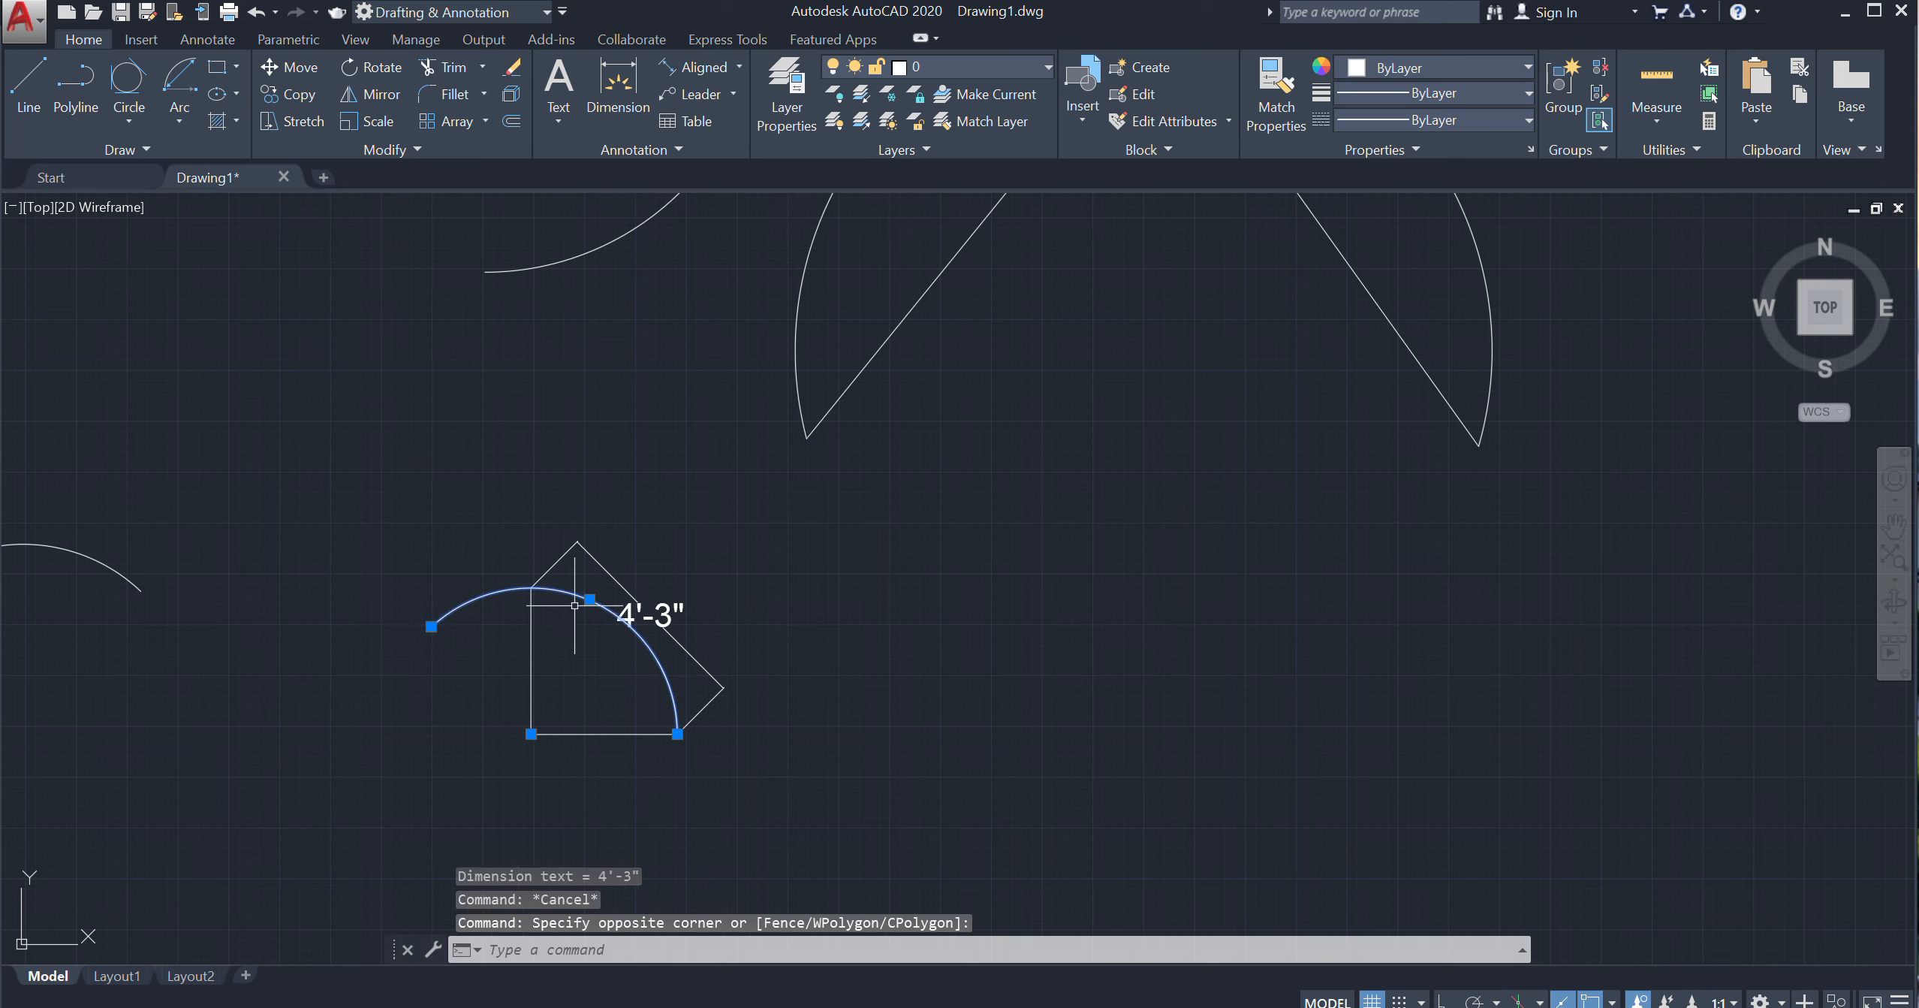
{"action": "key", "text": "Delete"}
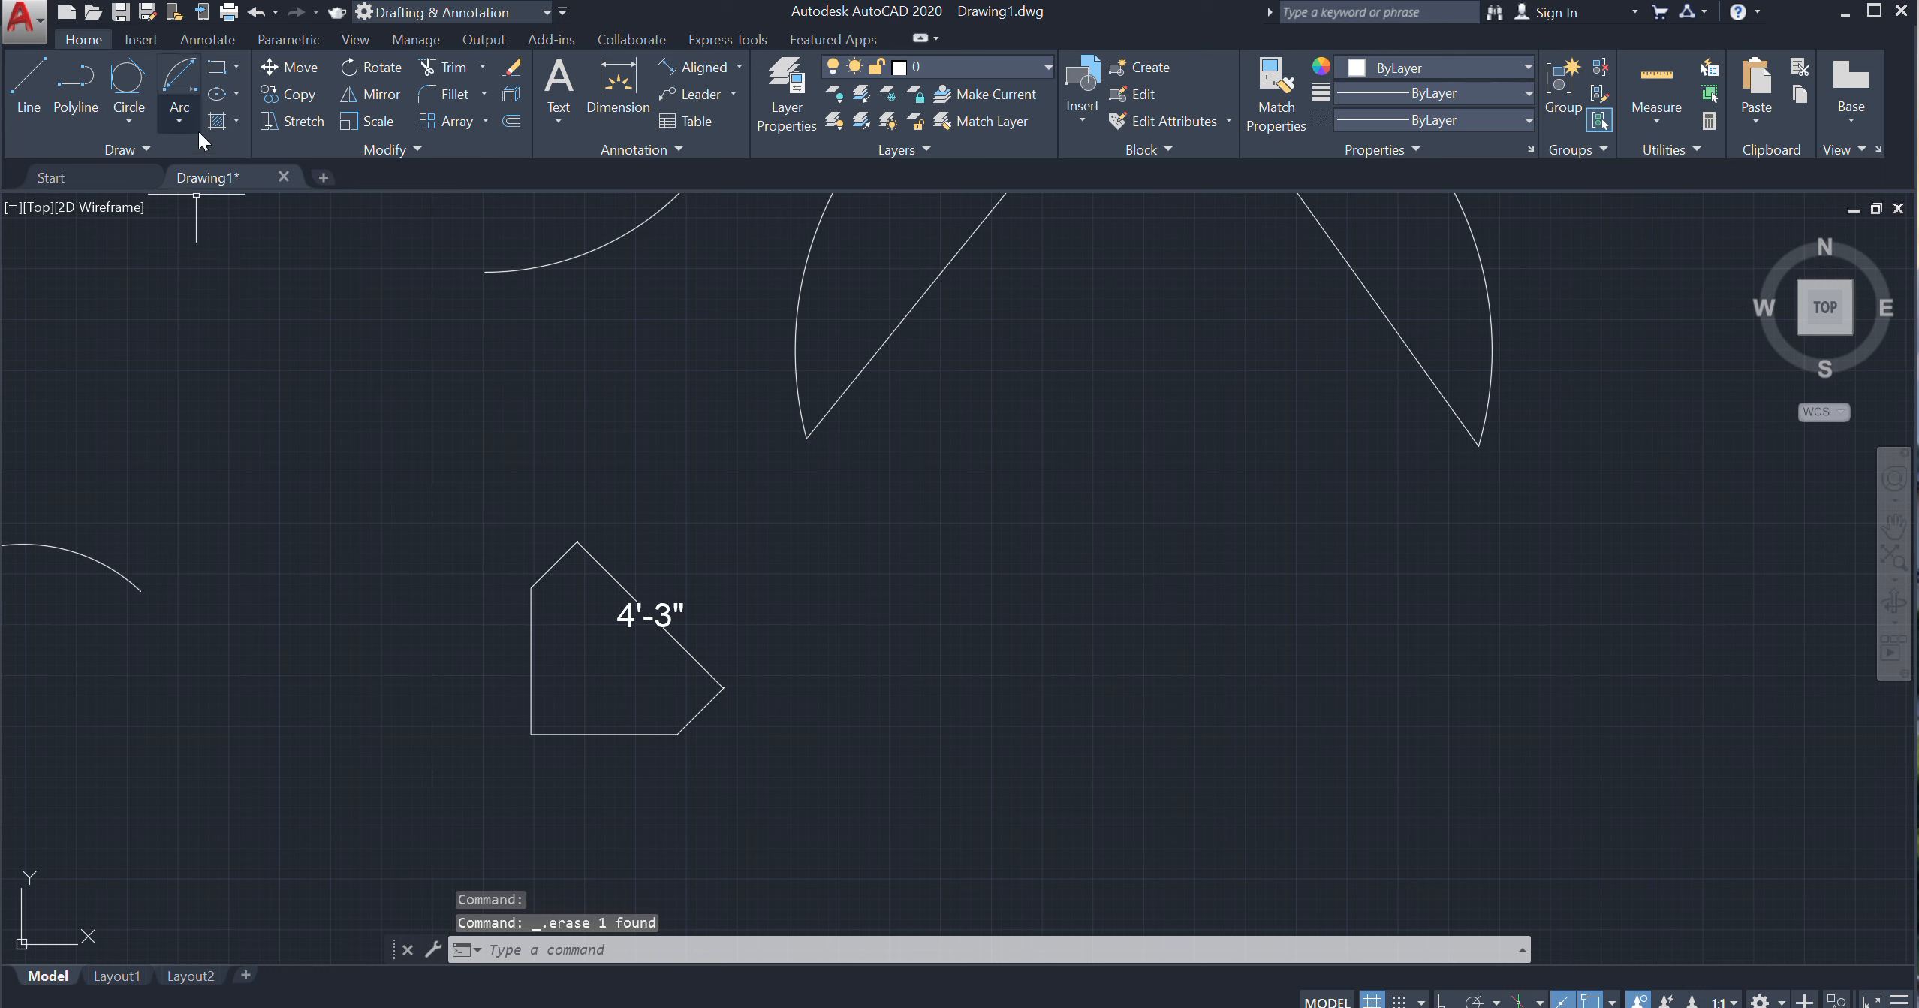
Draw a Start, Center, Length arc from the L's right end about its corner with a 4'3" chord
{"action": "left_click", "coordinate": [187, 112]}
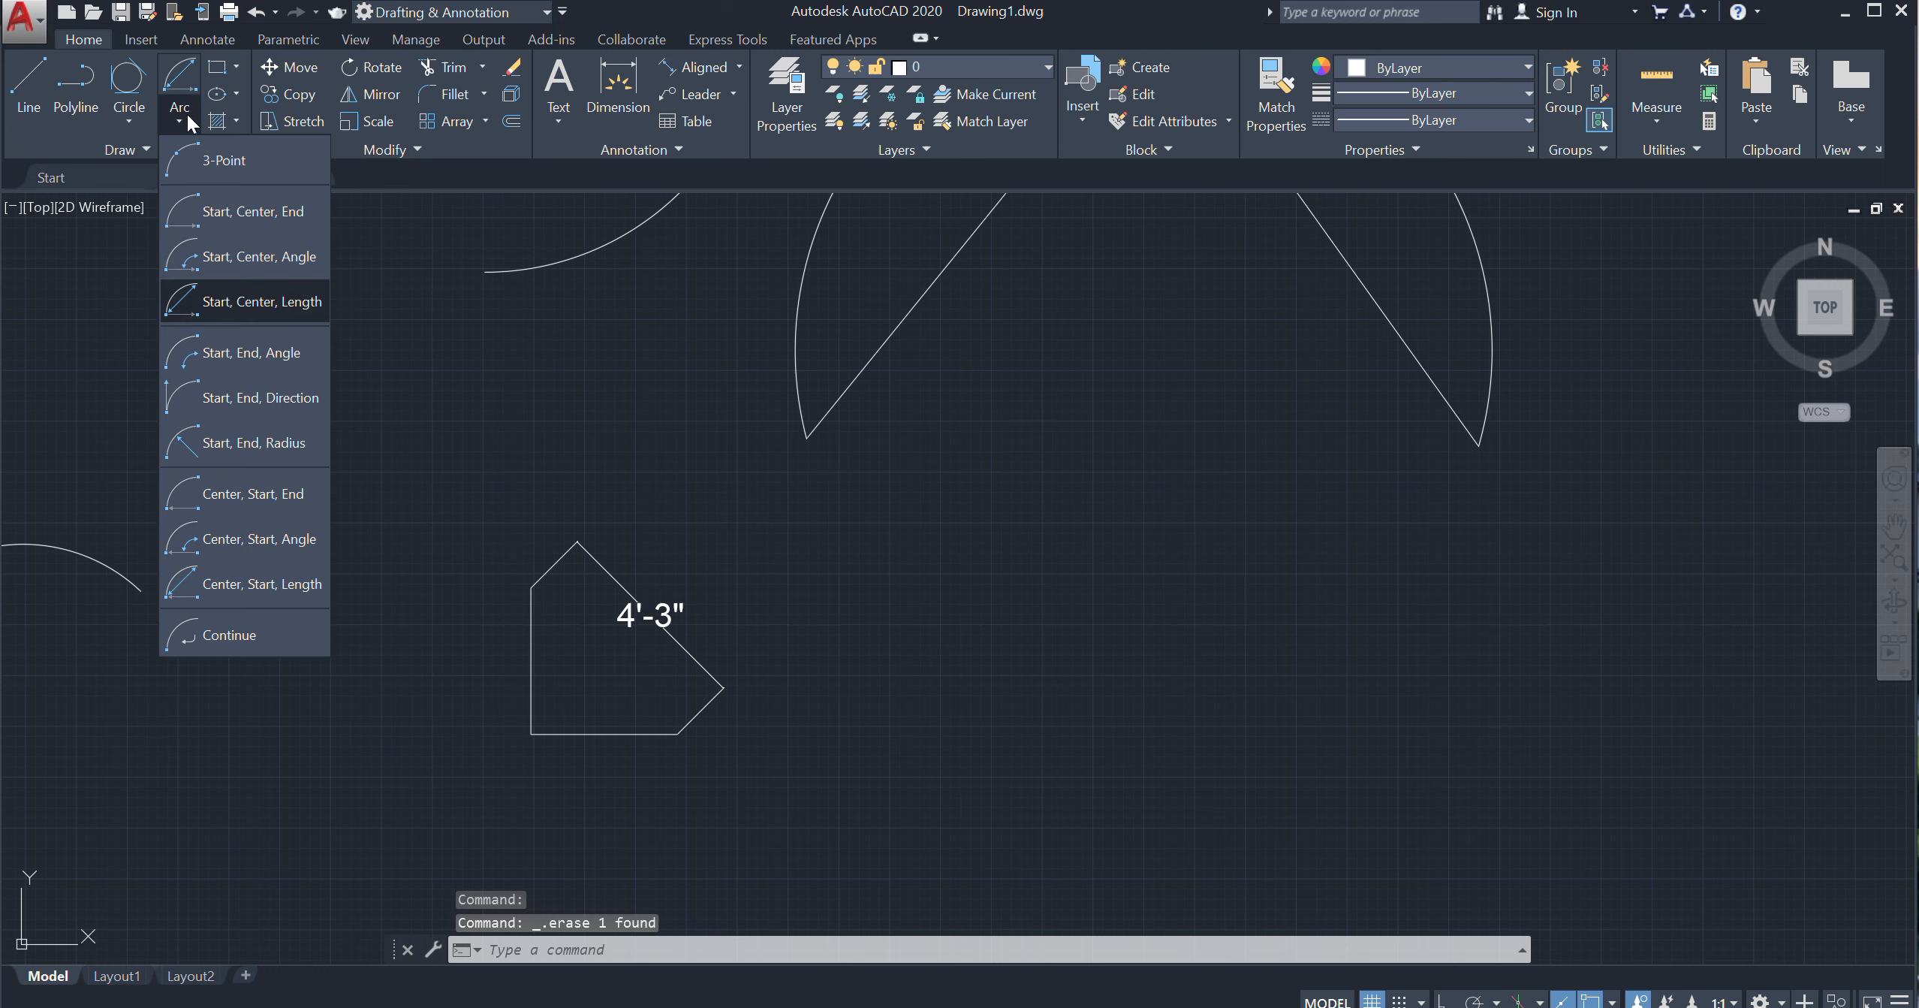
{"action": "left_click", "coordinate": [228, 301]}
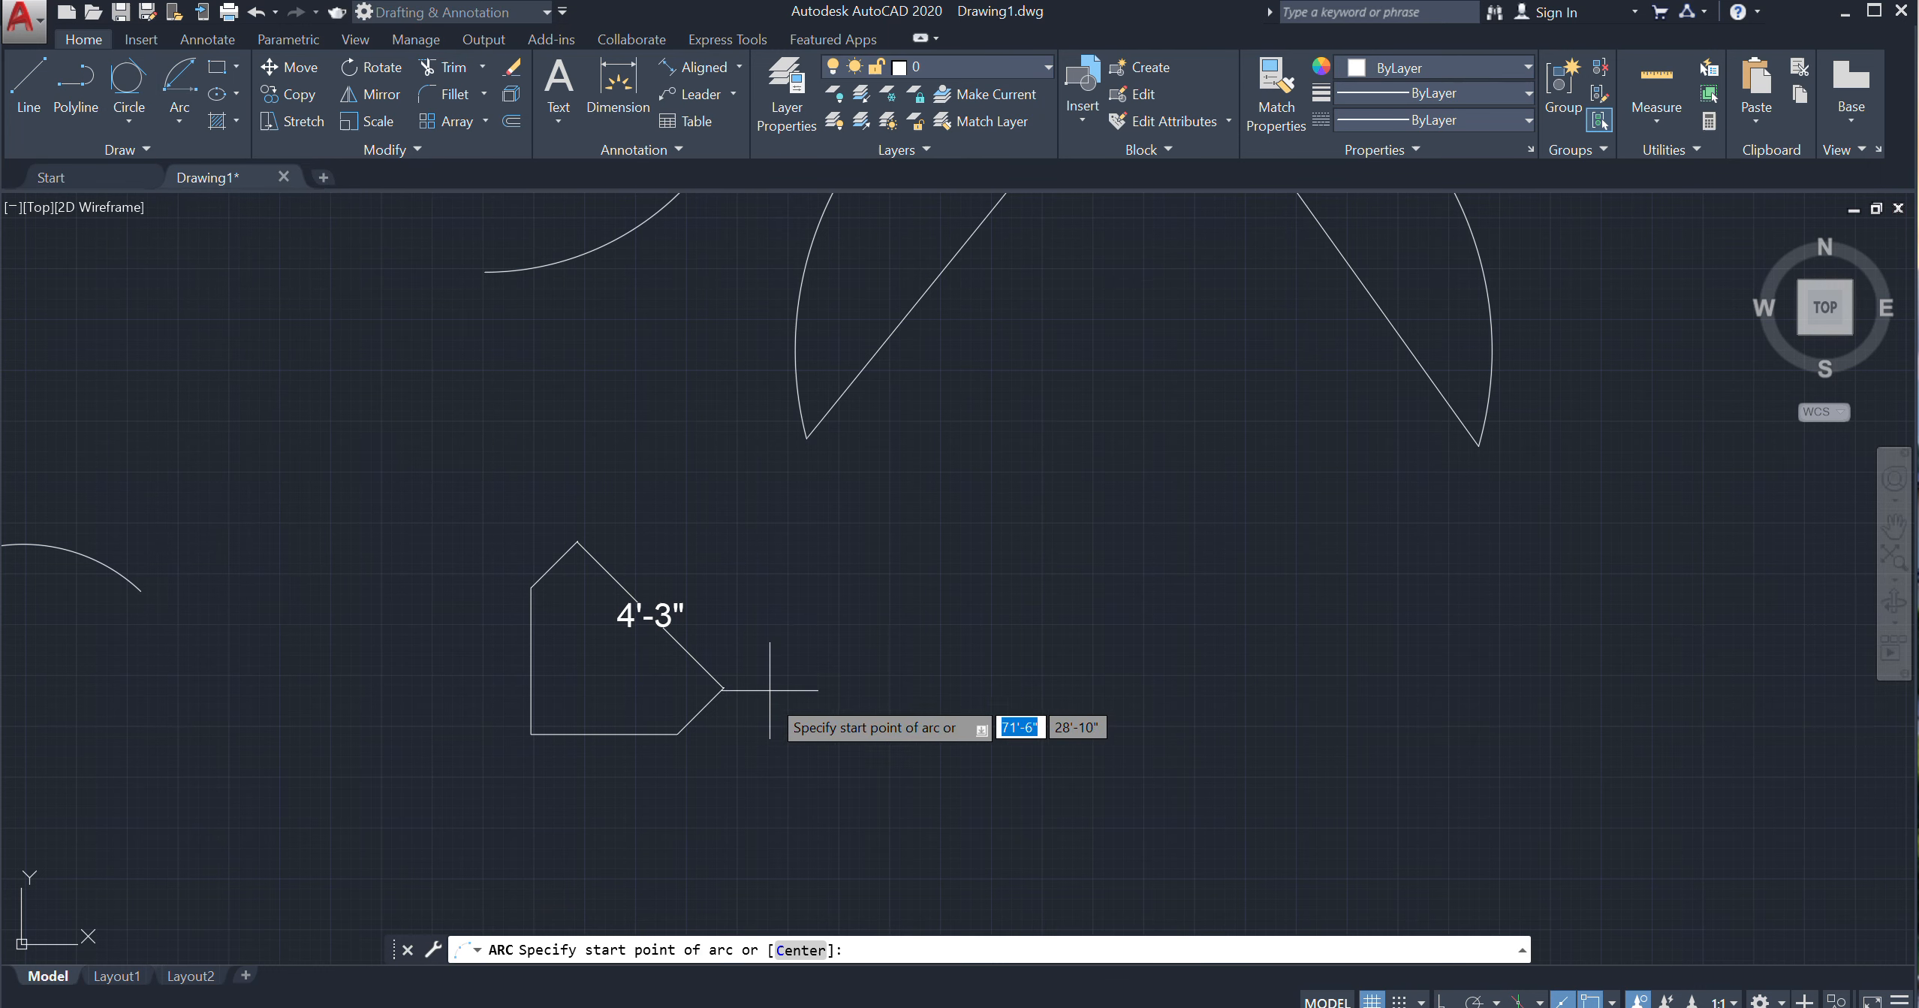
{"action": "left_click", "coordinate": [677, 733]}
{"action": "left_click", "coordinate": [531, 733]}
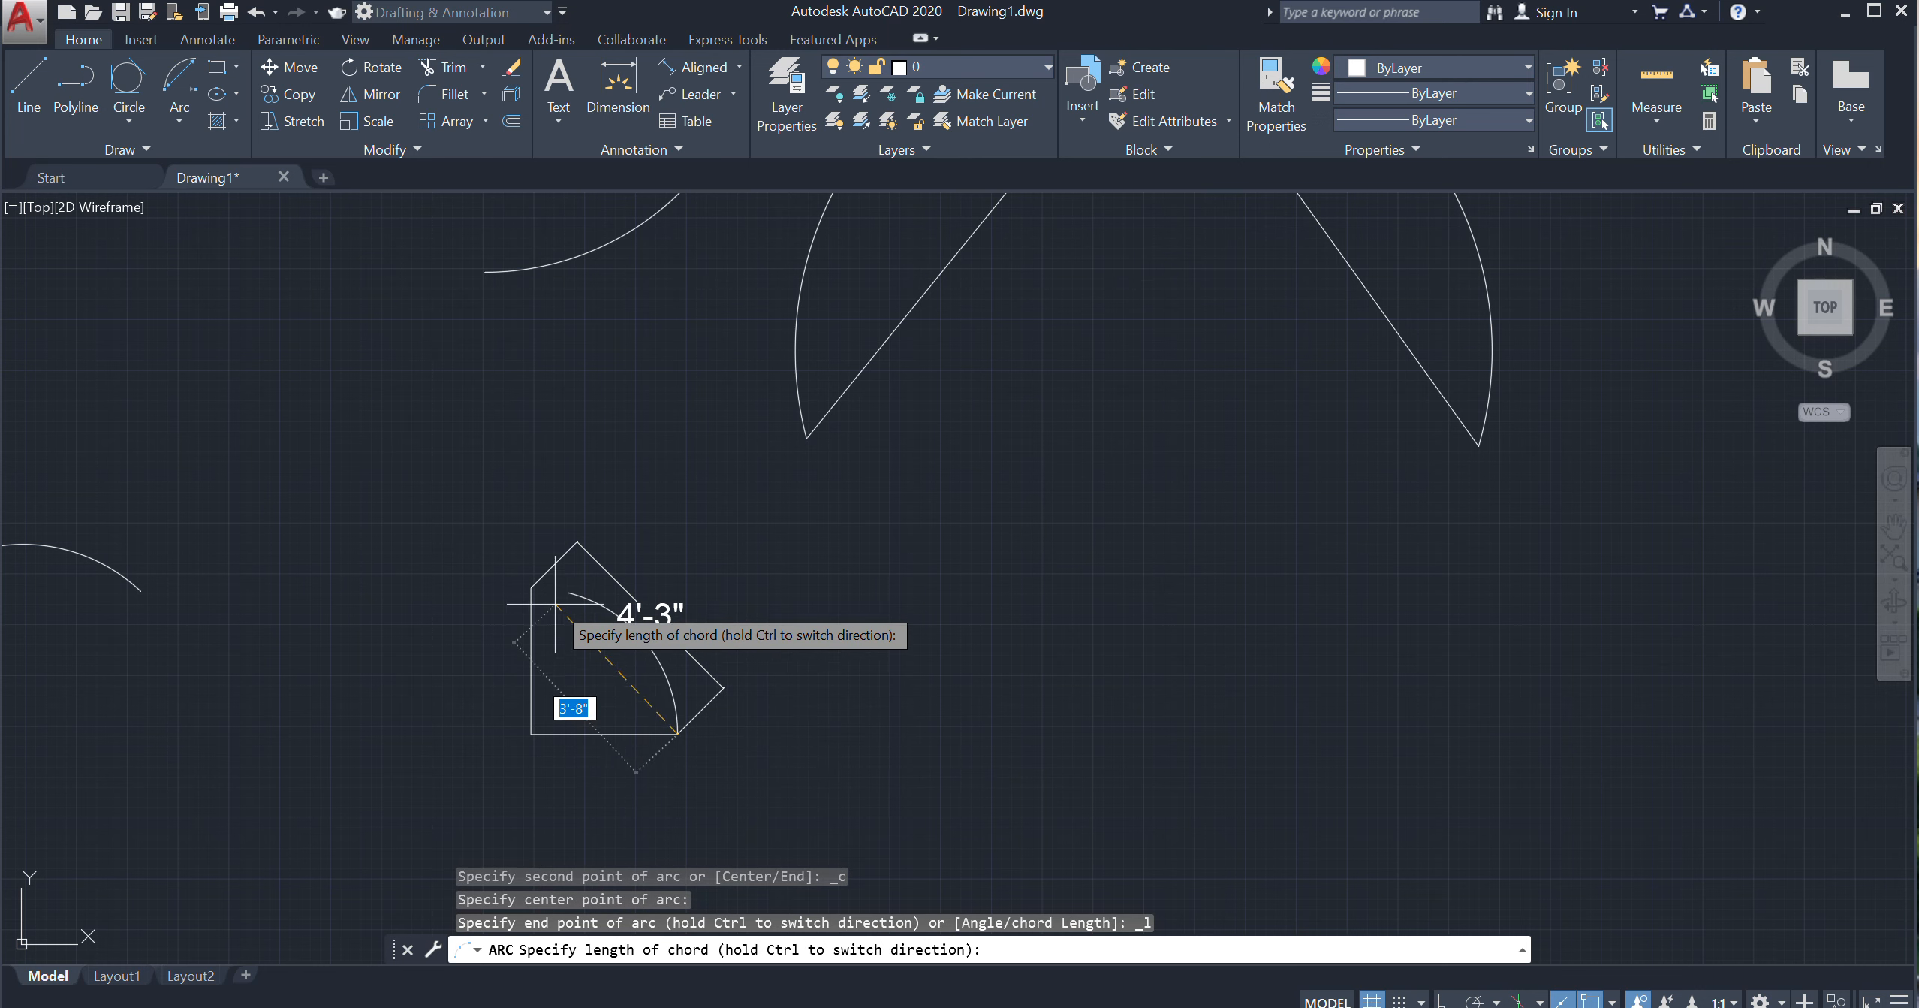
{"action": "type", "text": "4'3"}
{"action": "key", "text": "Return"}
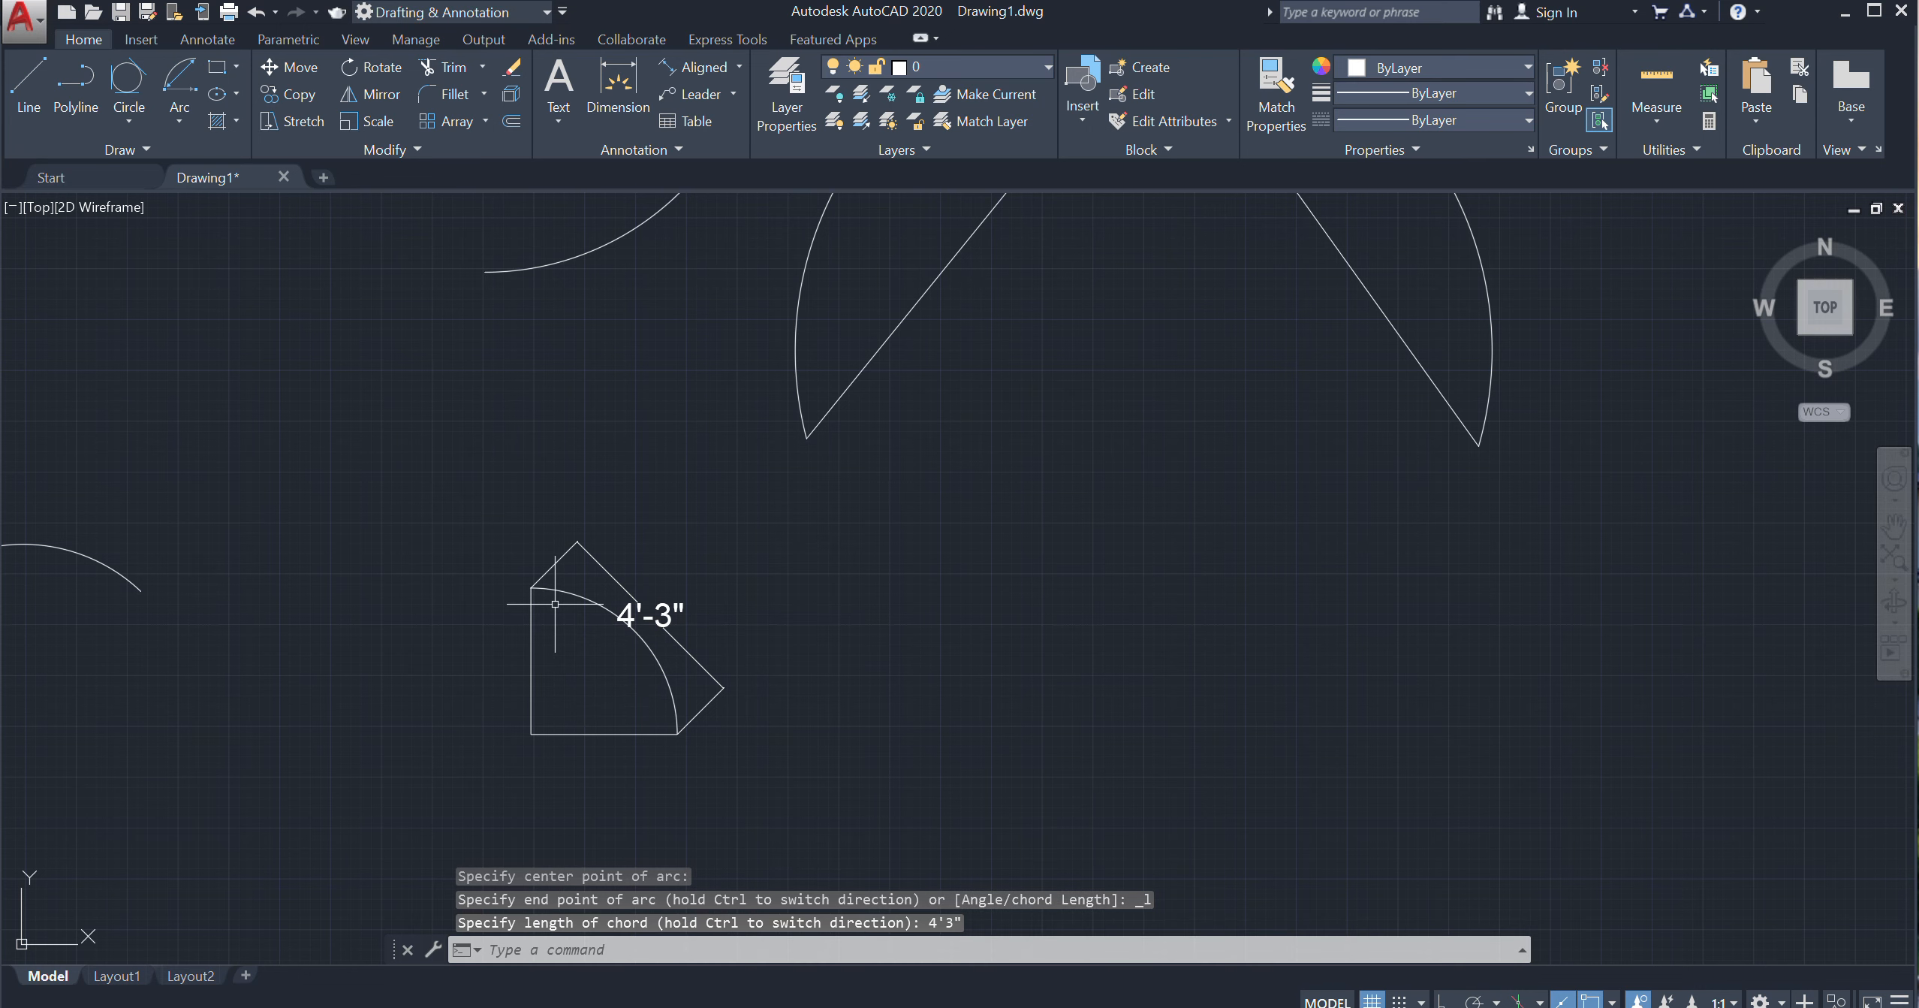
Delete the arc and the aligned 4'-3" dimension from the L-shaped guide lines
{"action": "scroll", "coordinate": [571, 607], "scroll_direction": "up", "scroll_amount": 3}
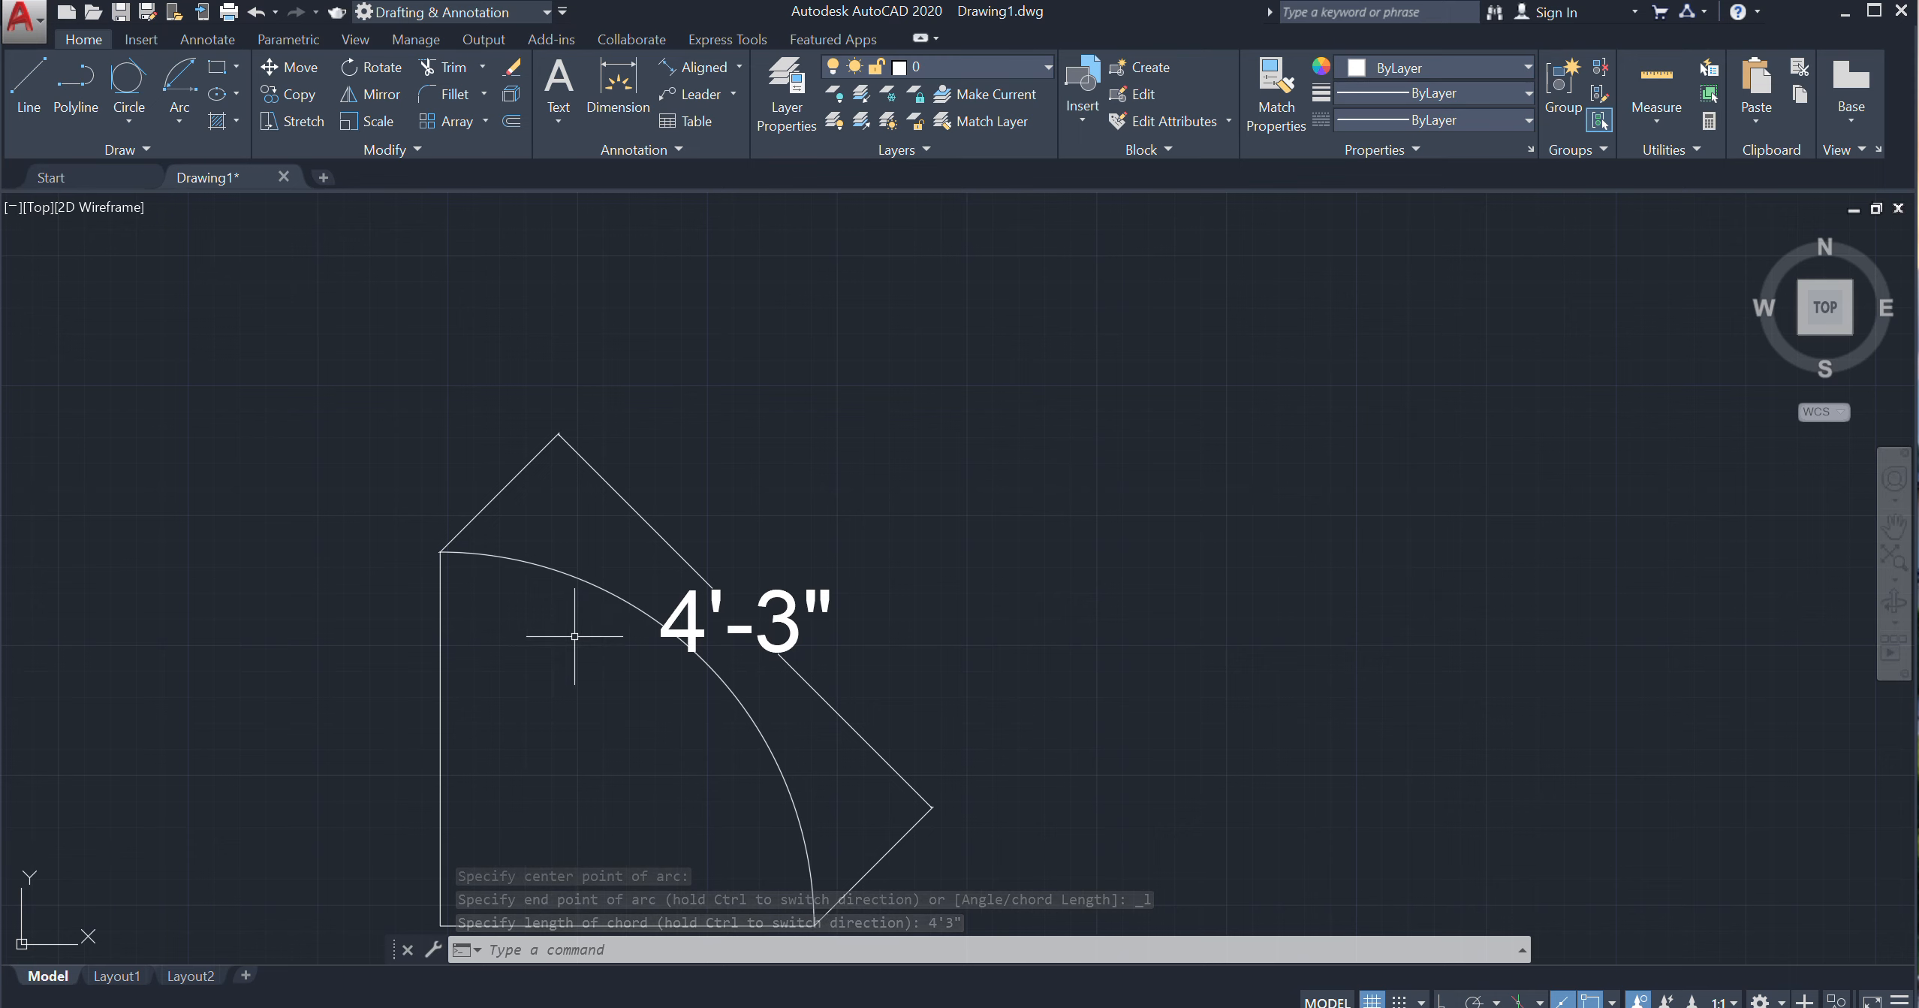
{"action": "scroll", "coordinate": [576, 634], "scroll_direction": "down", "scroll_amount": 3}
{"action": "scroll", "coordinate": [612, 689], "scroll_direction": "up", "scroll_amount": 2}
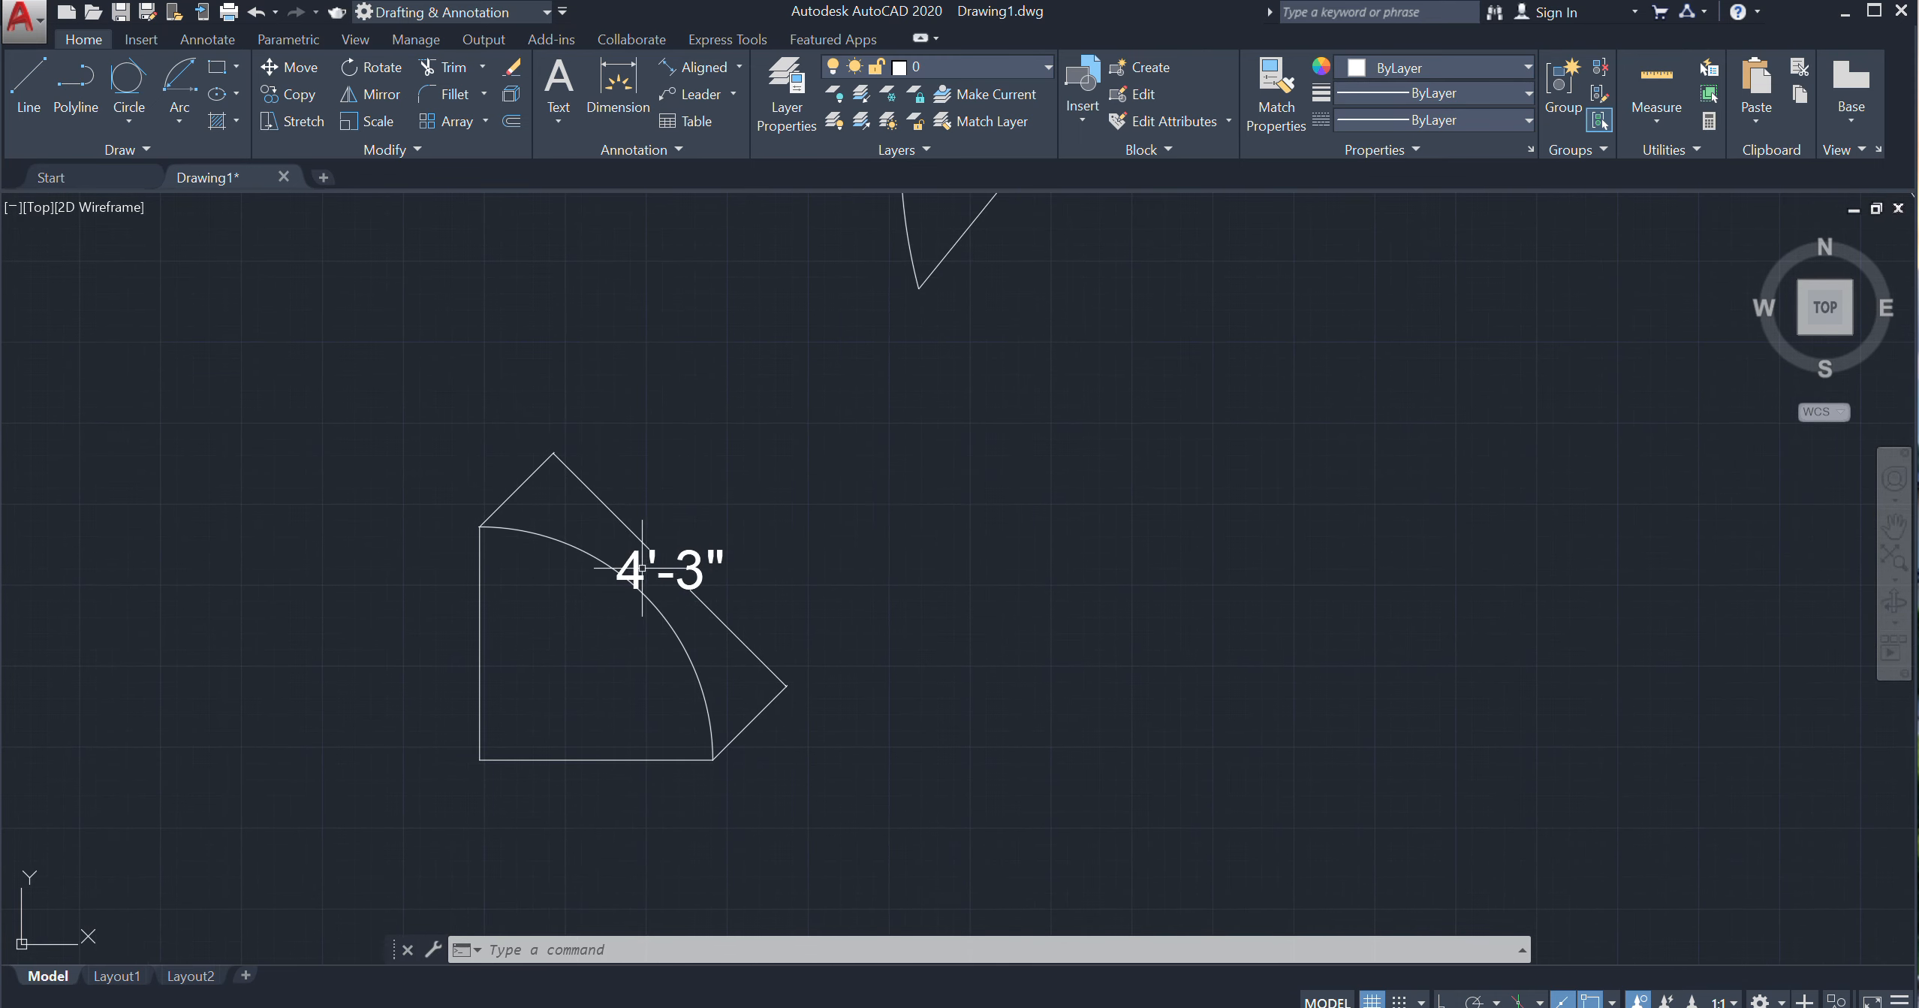
{"action": "left_click", "coordinate": [749, 480]}
{"action": "left_click", "coordinate": [621, 621]}
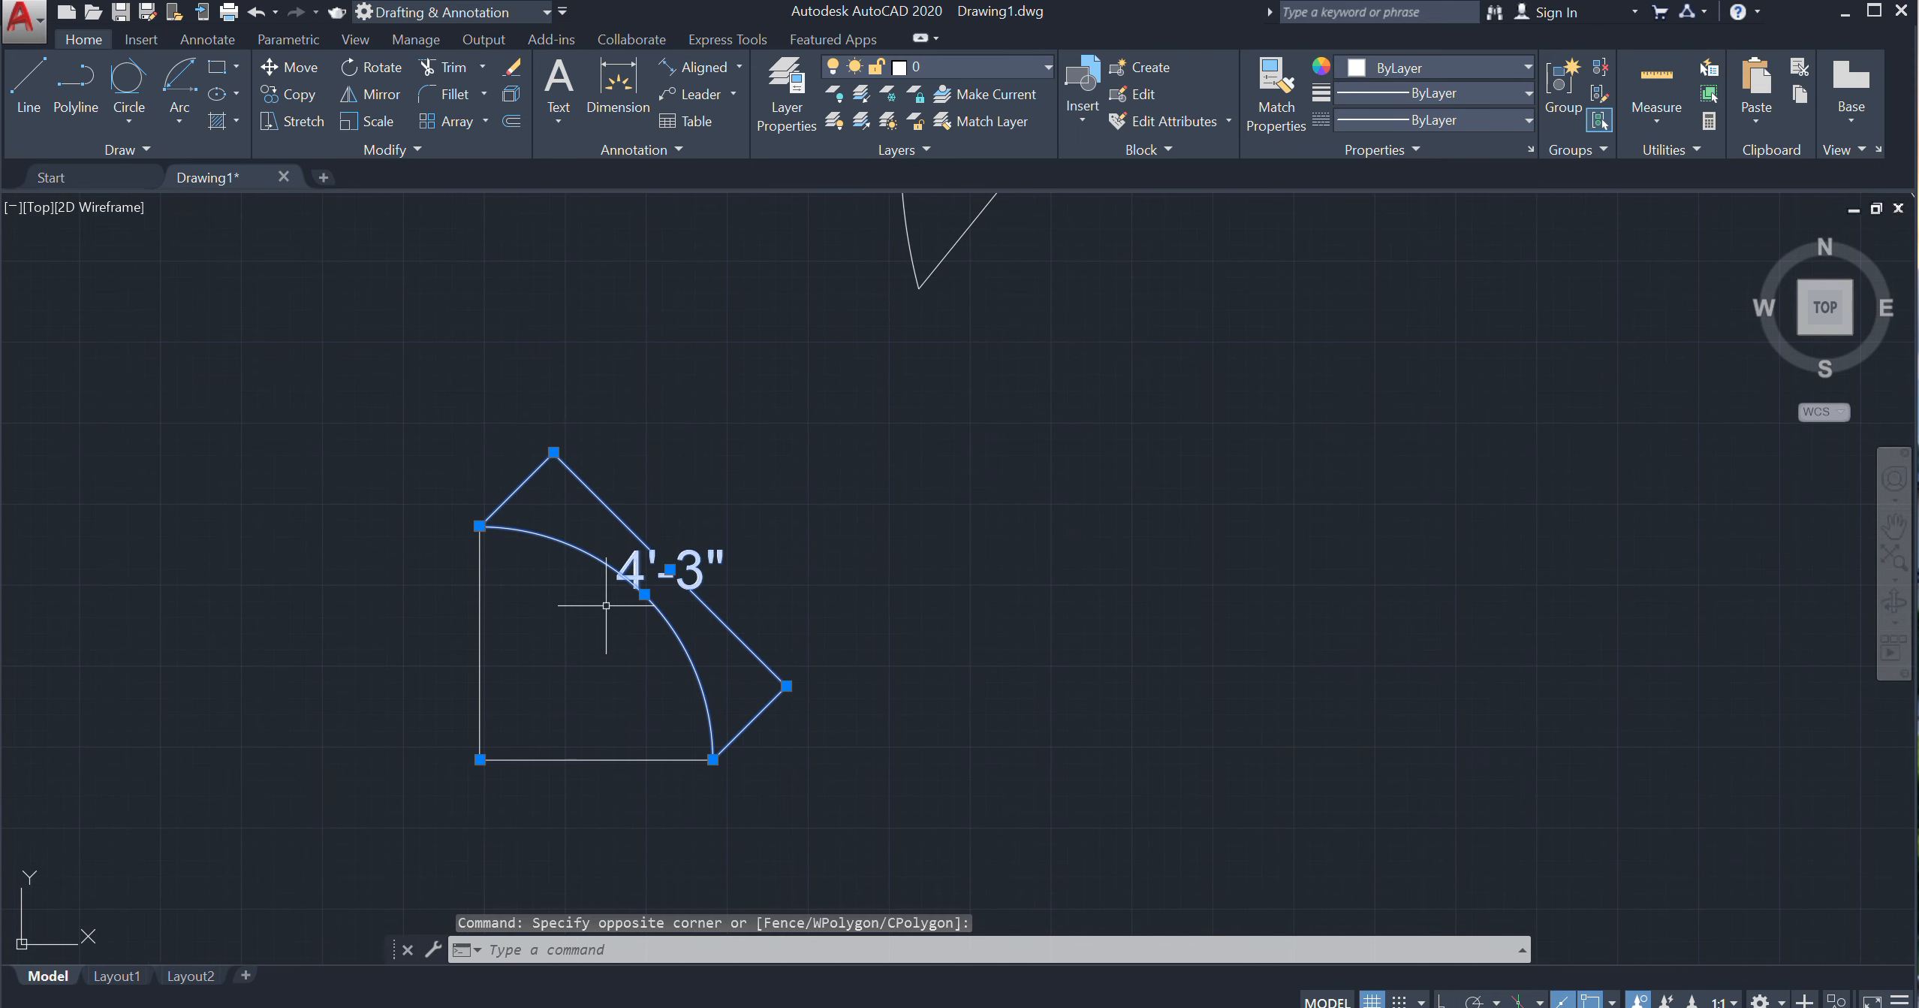
{"action": "key", "text": "Delete"}
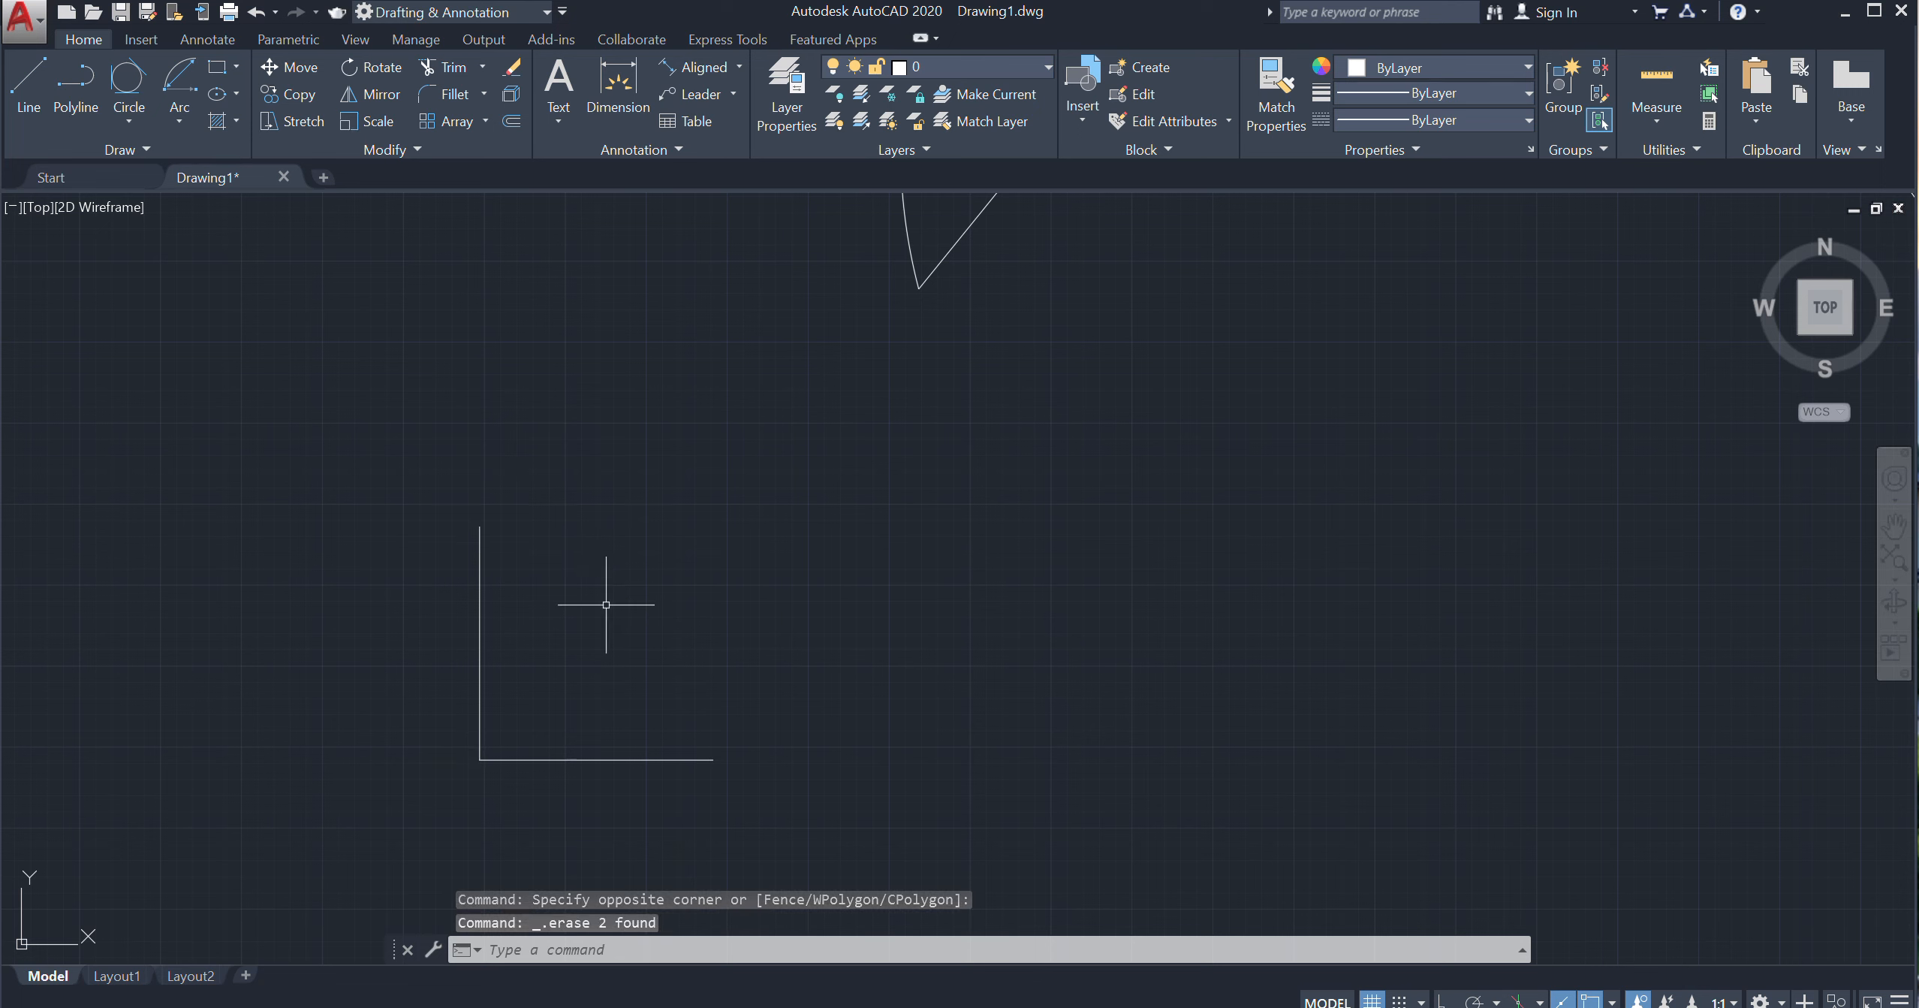
Draw a Start, End, Angle arc from the L's right end to its upper end with a 90° included angle
{"action": "left_click", "coordinate": [185, 105]}
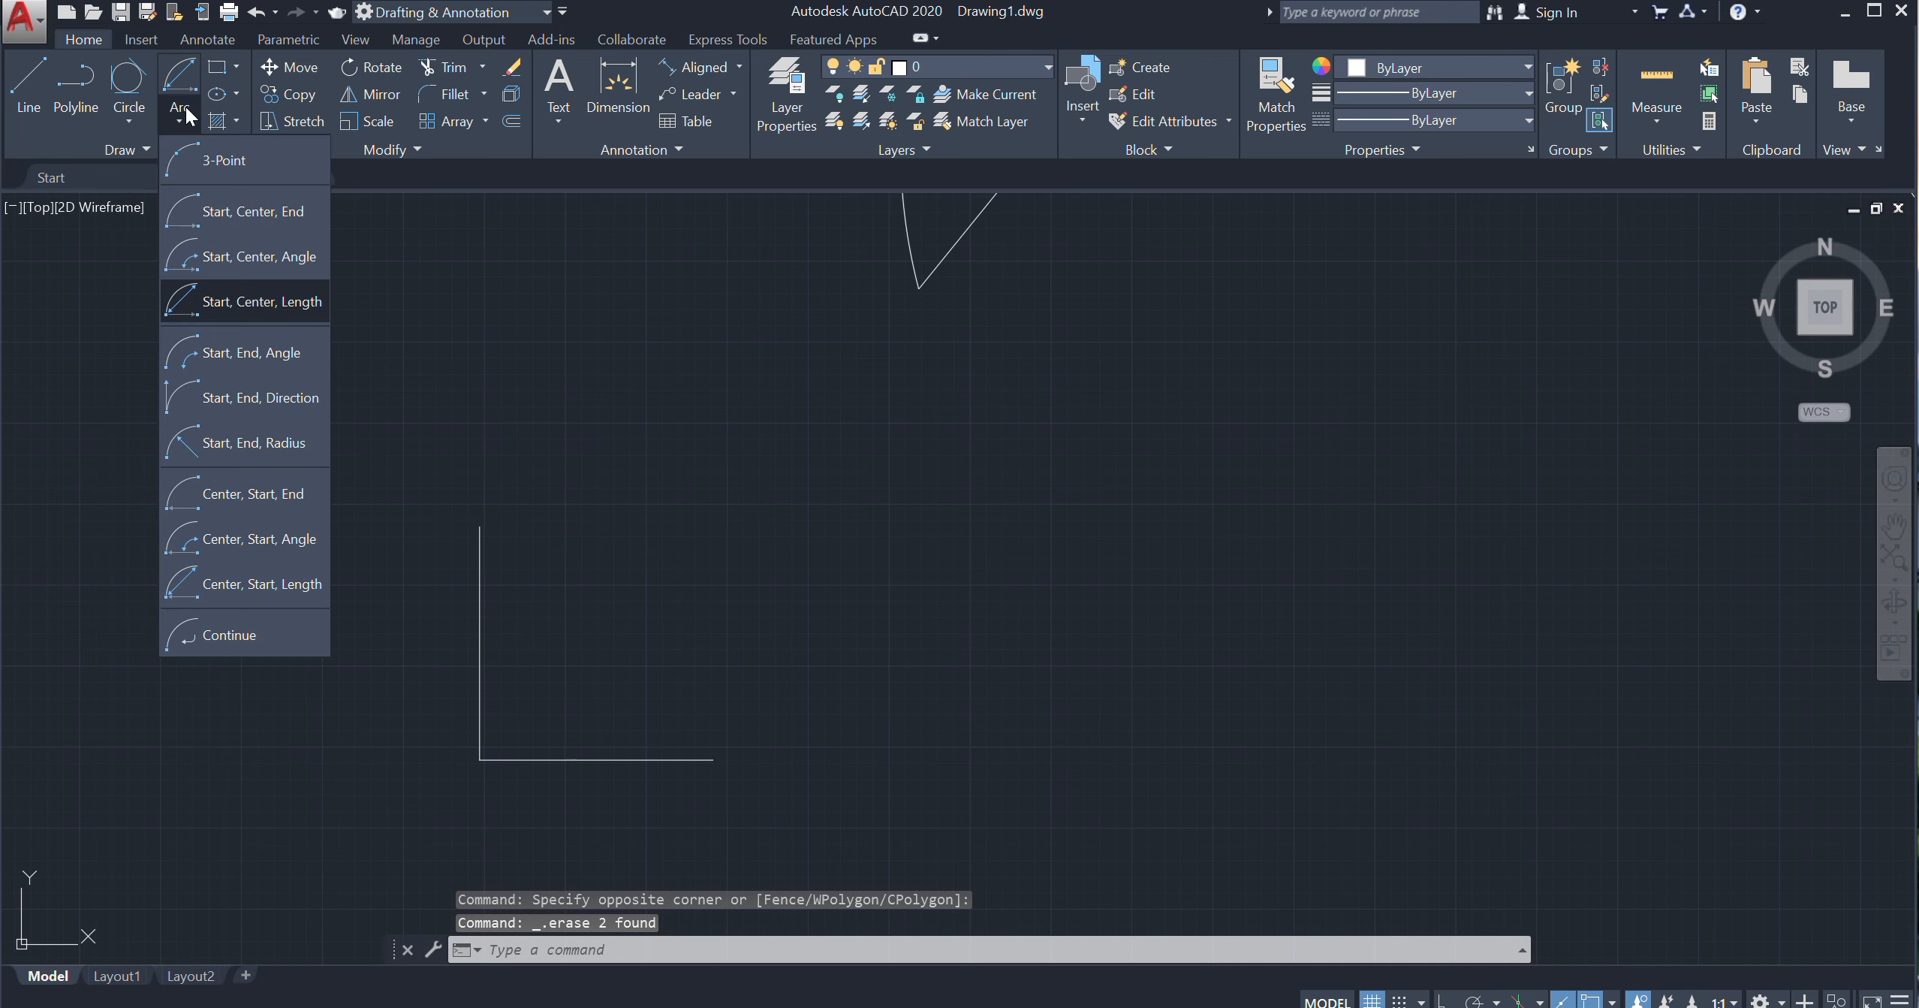
{"action": "left_click", "coordinate": [249, 351]}
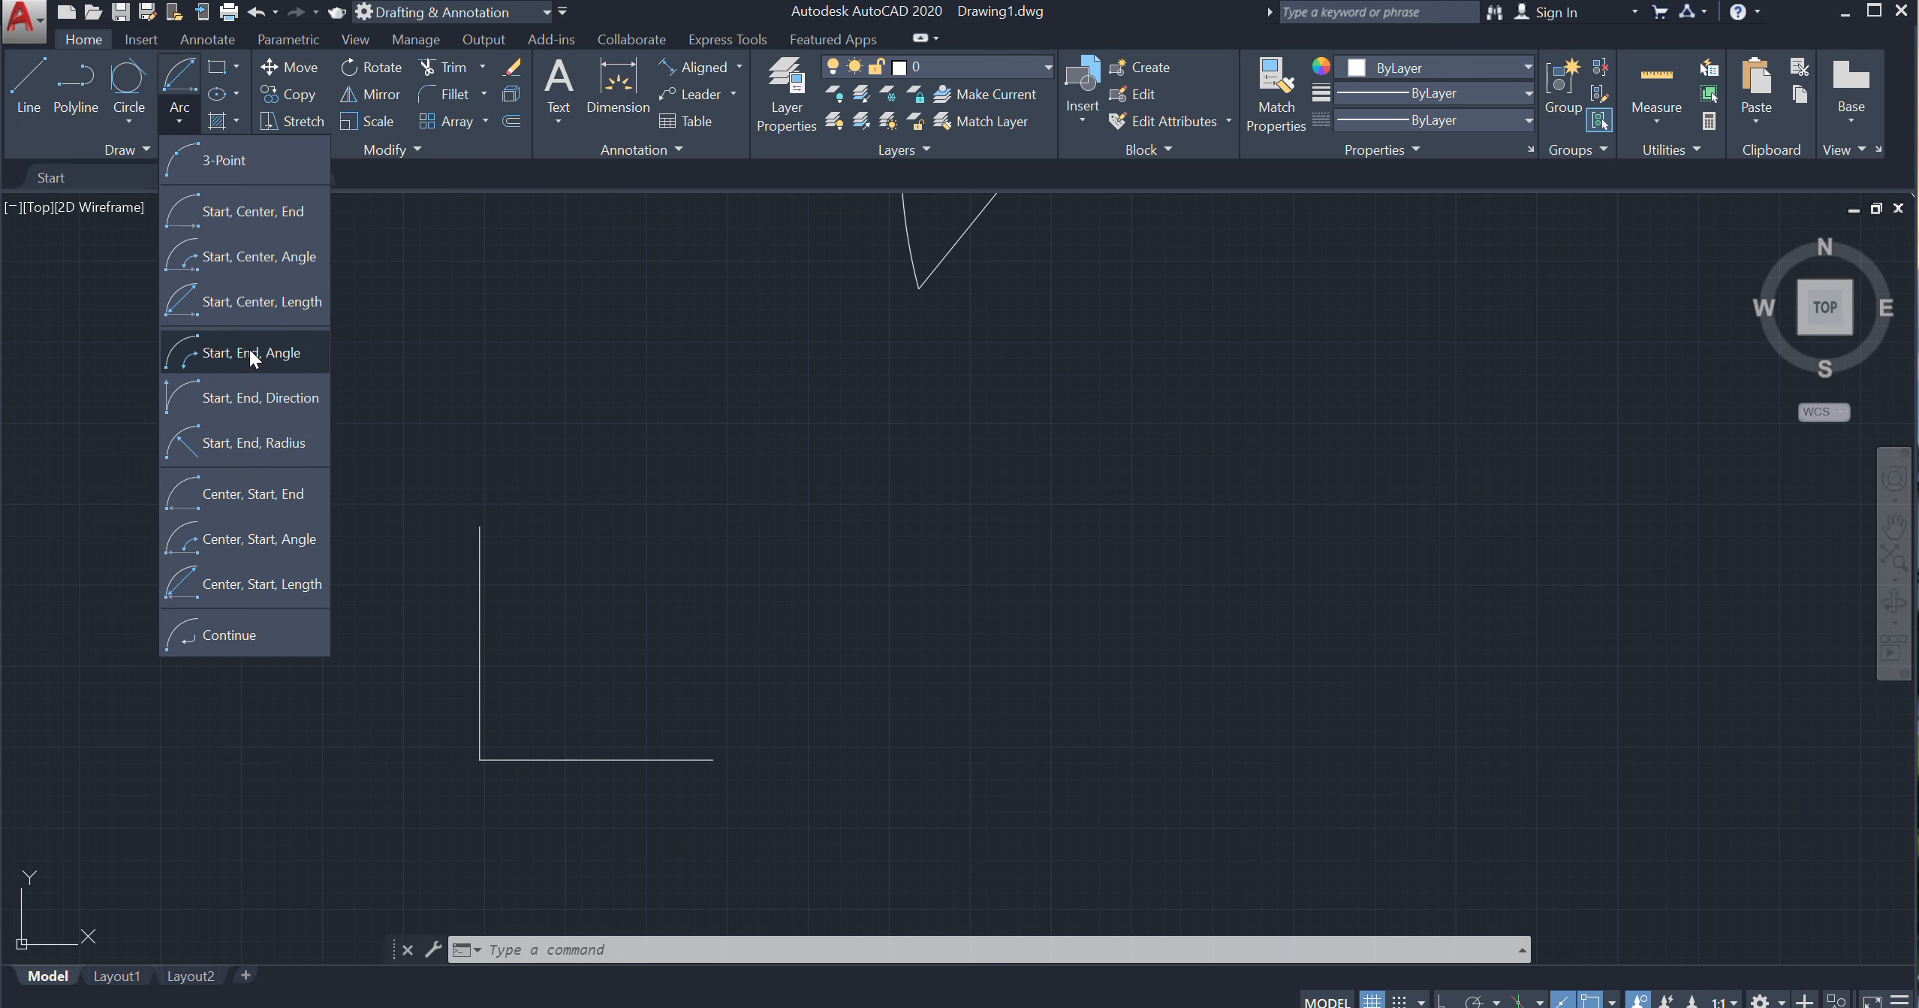
{"action": "left_click", "coordinate": [713, 759]}
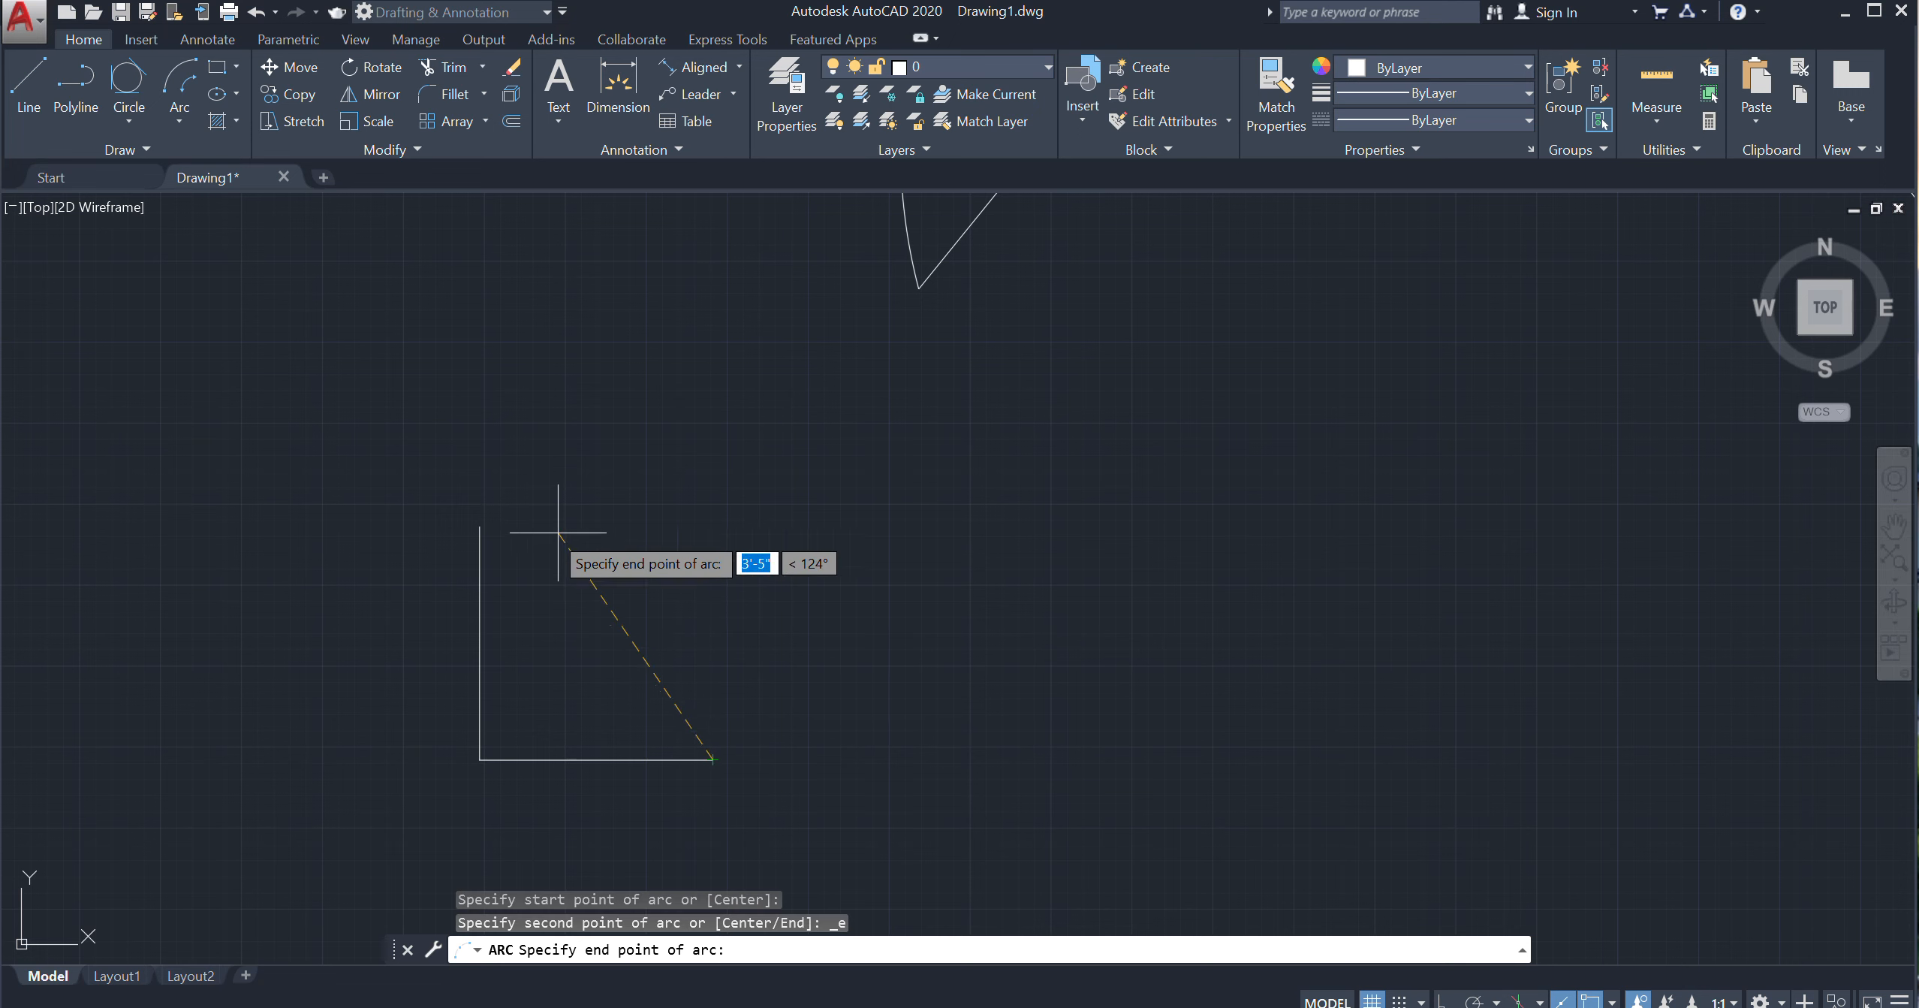
{"action": "left_click", "coordinate": [480, 526]}
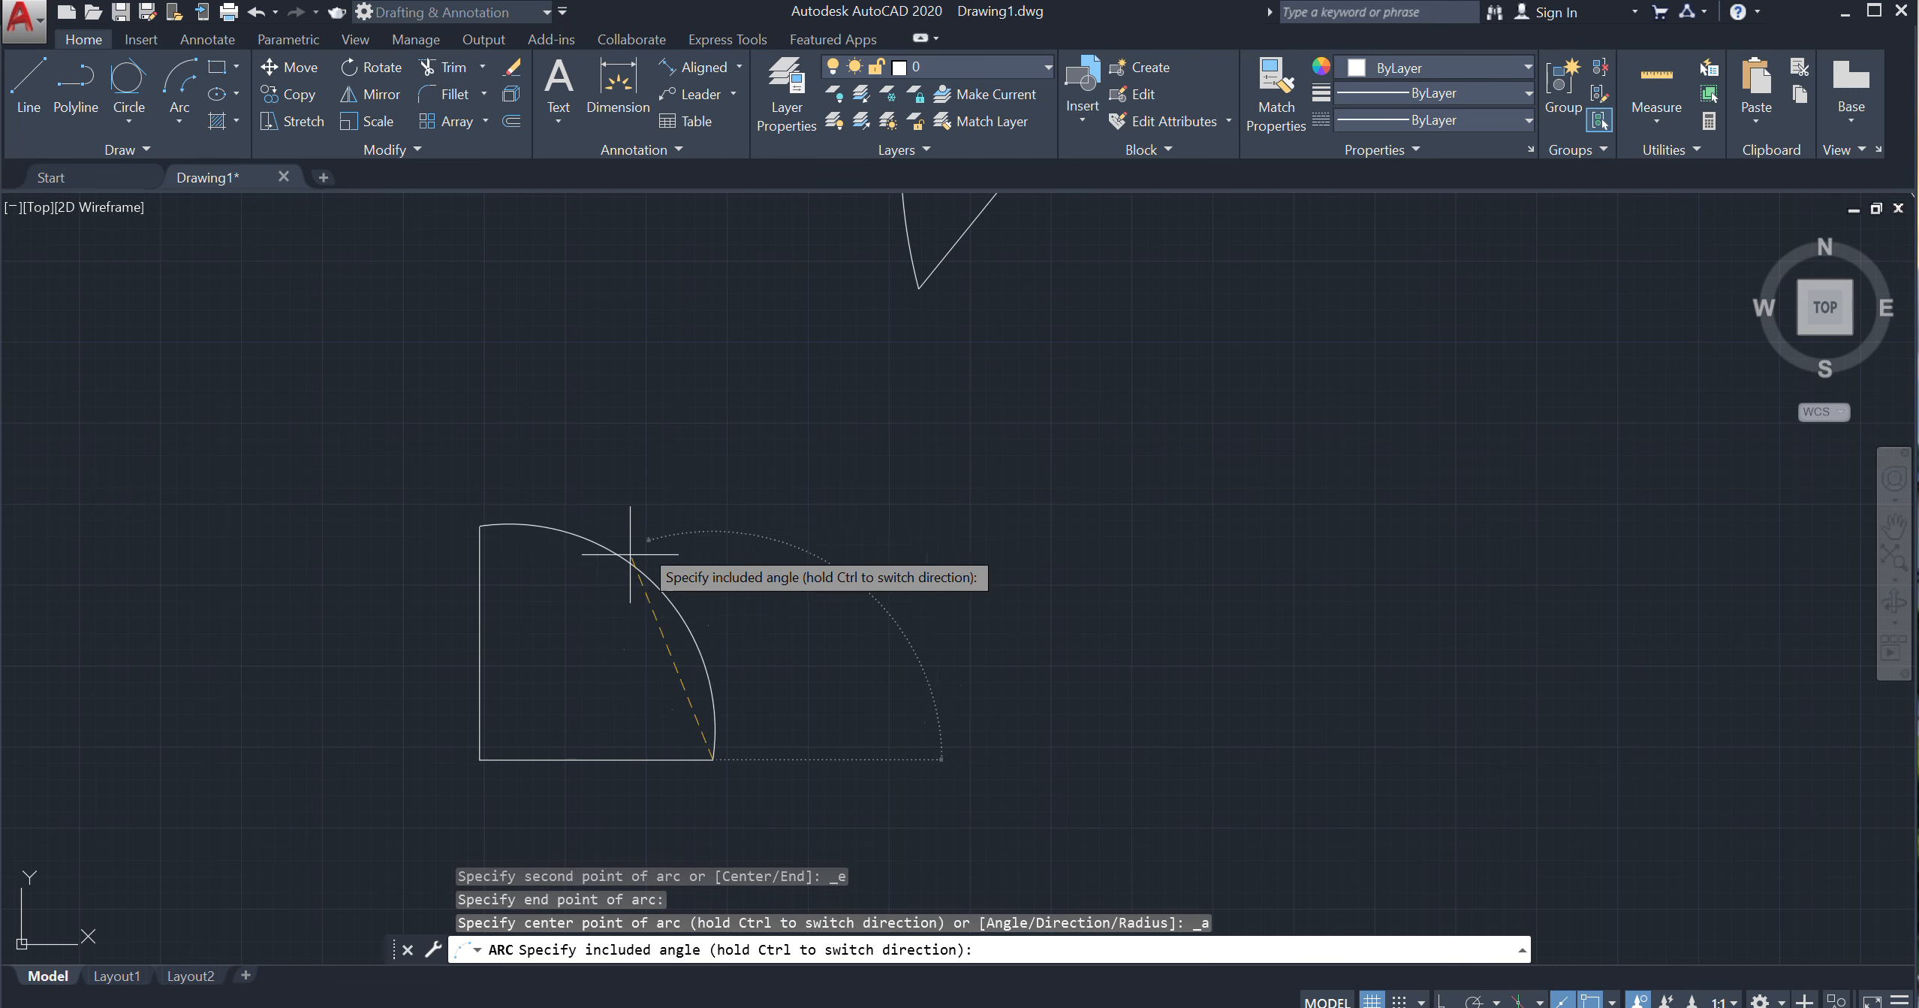
{"action": "type", "text": "90"}
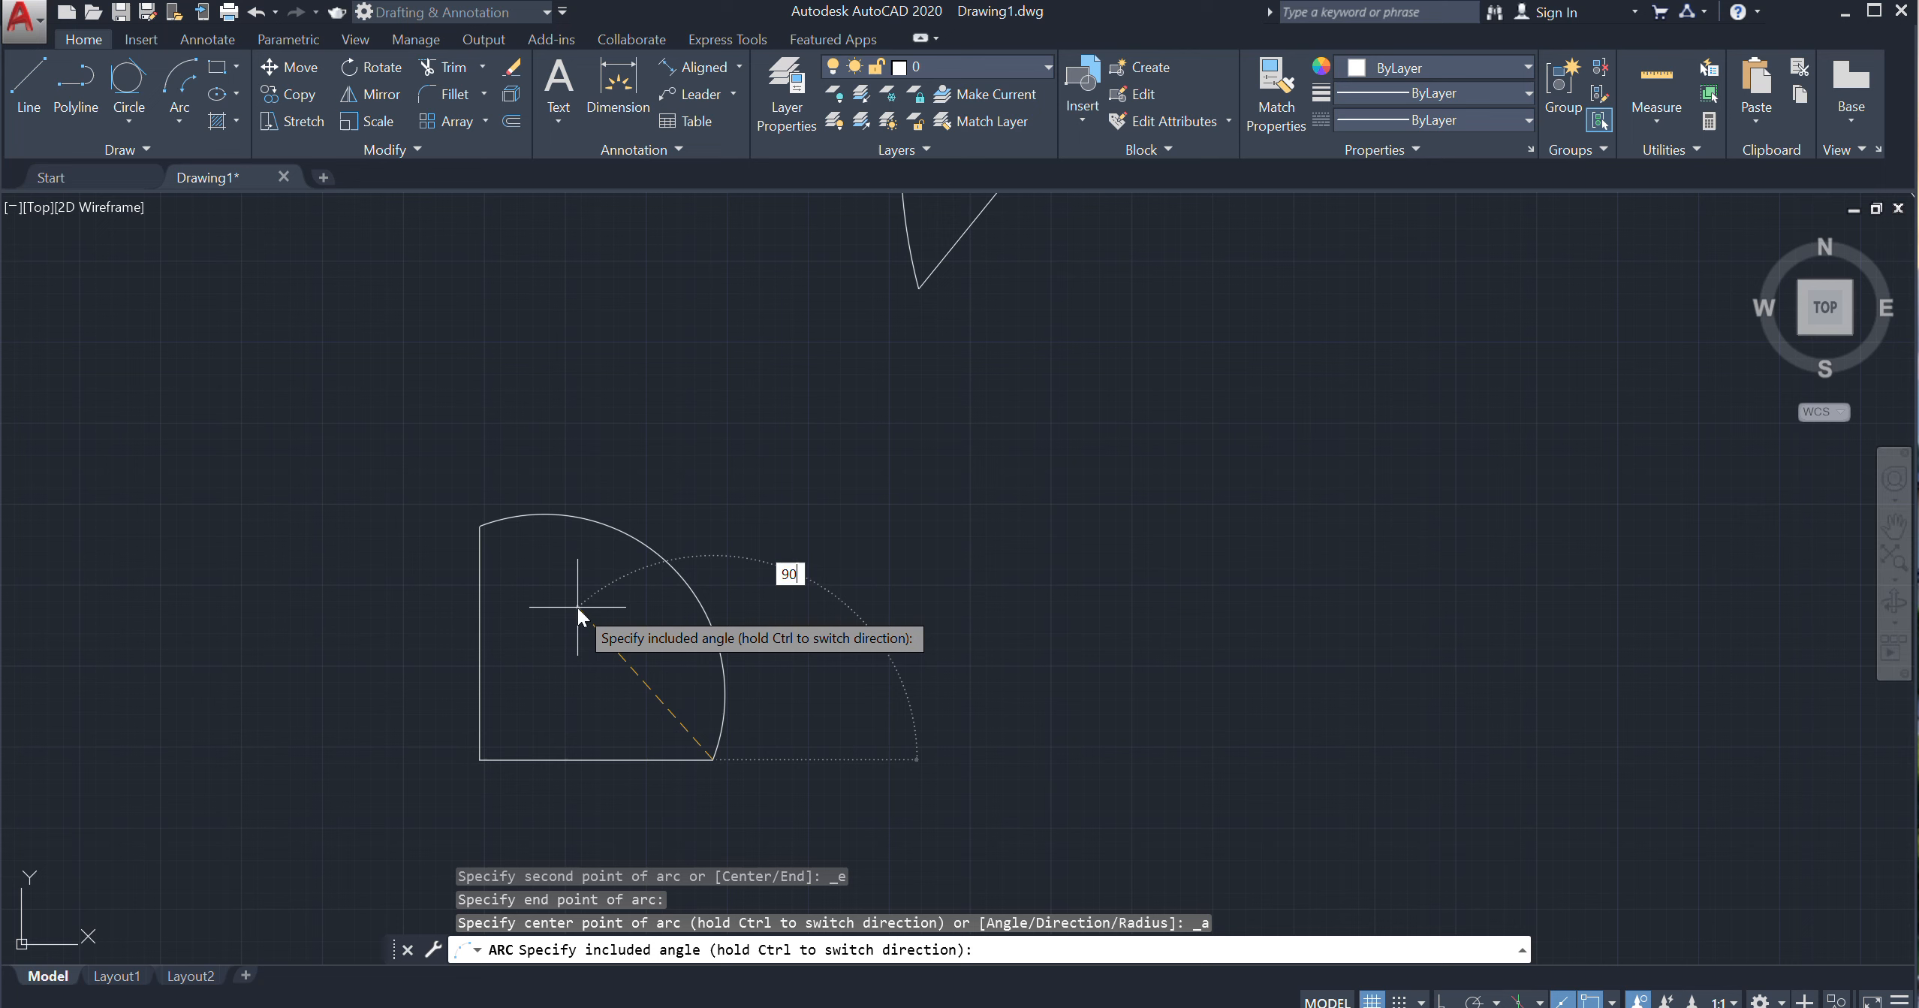
{"action": "key", "text": "Return"}
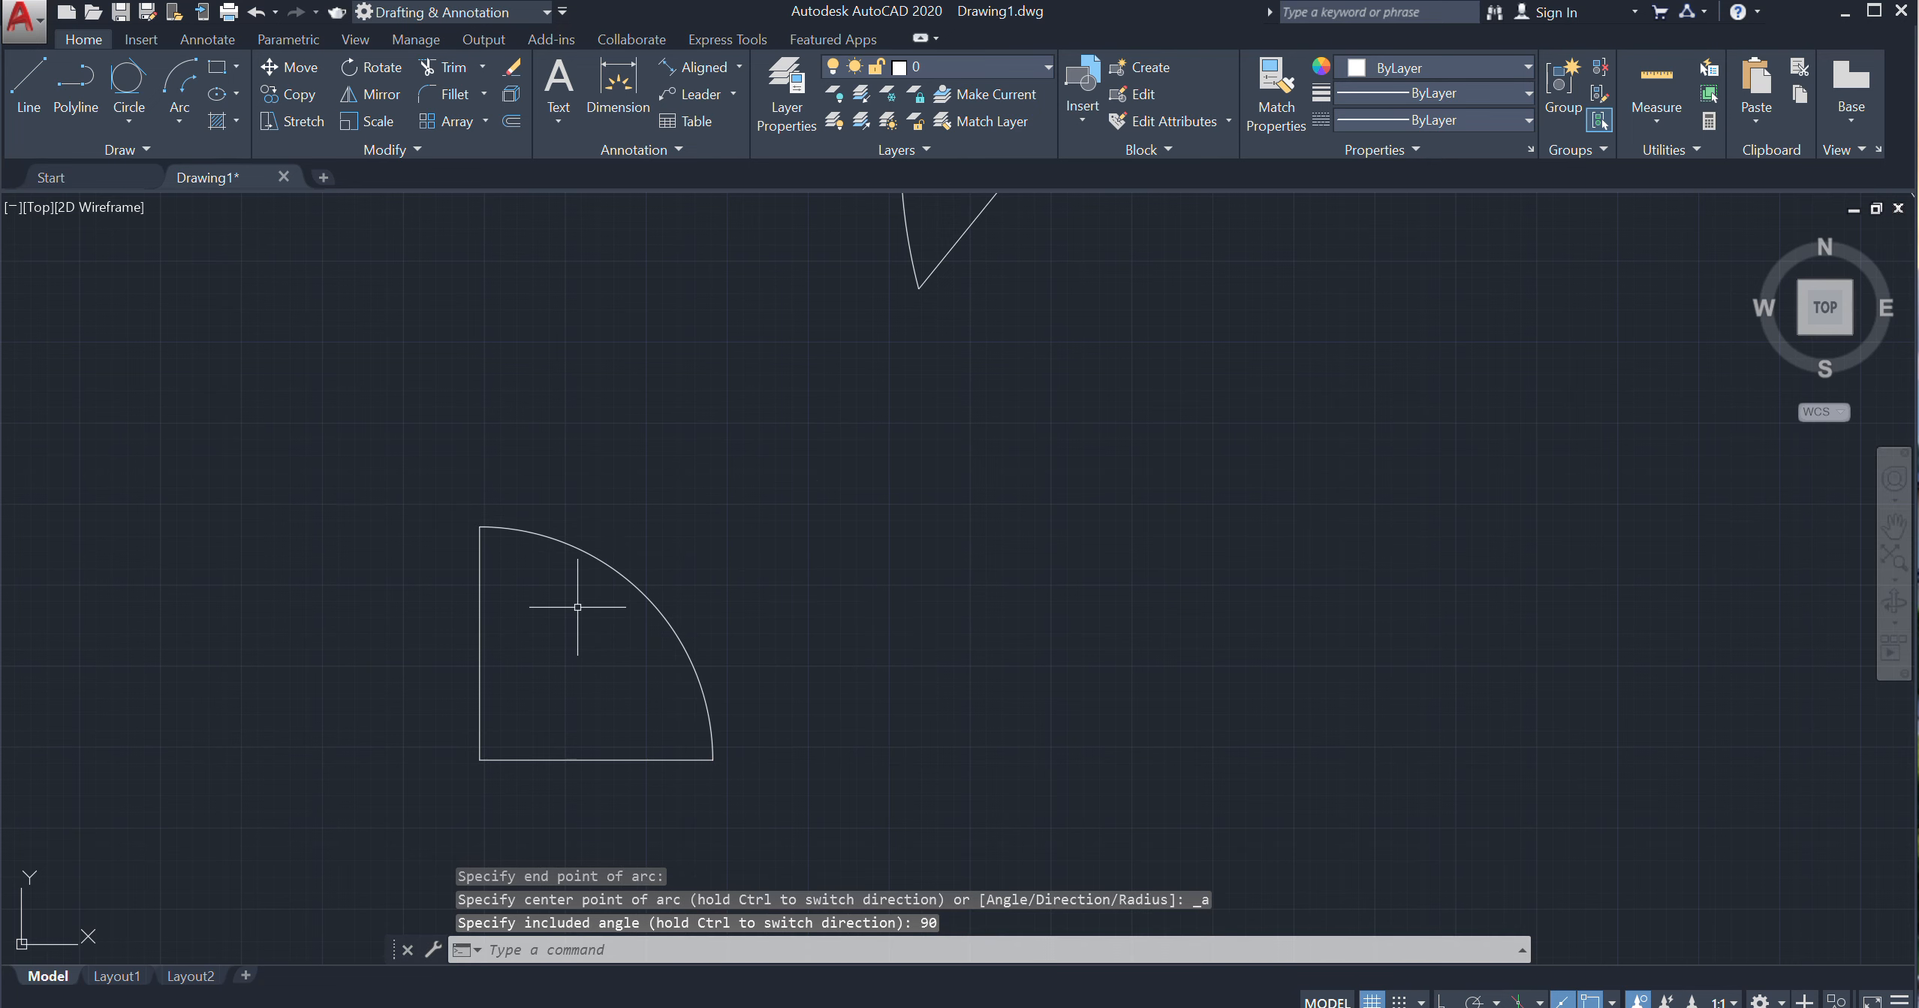
Draw a Start, End, Direction arc from the L's right end to its upper end with a 130° tangent direction
{"action": "left_click", "coordinate": [179, 121]}
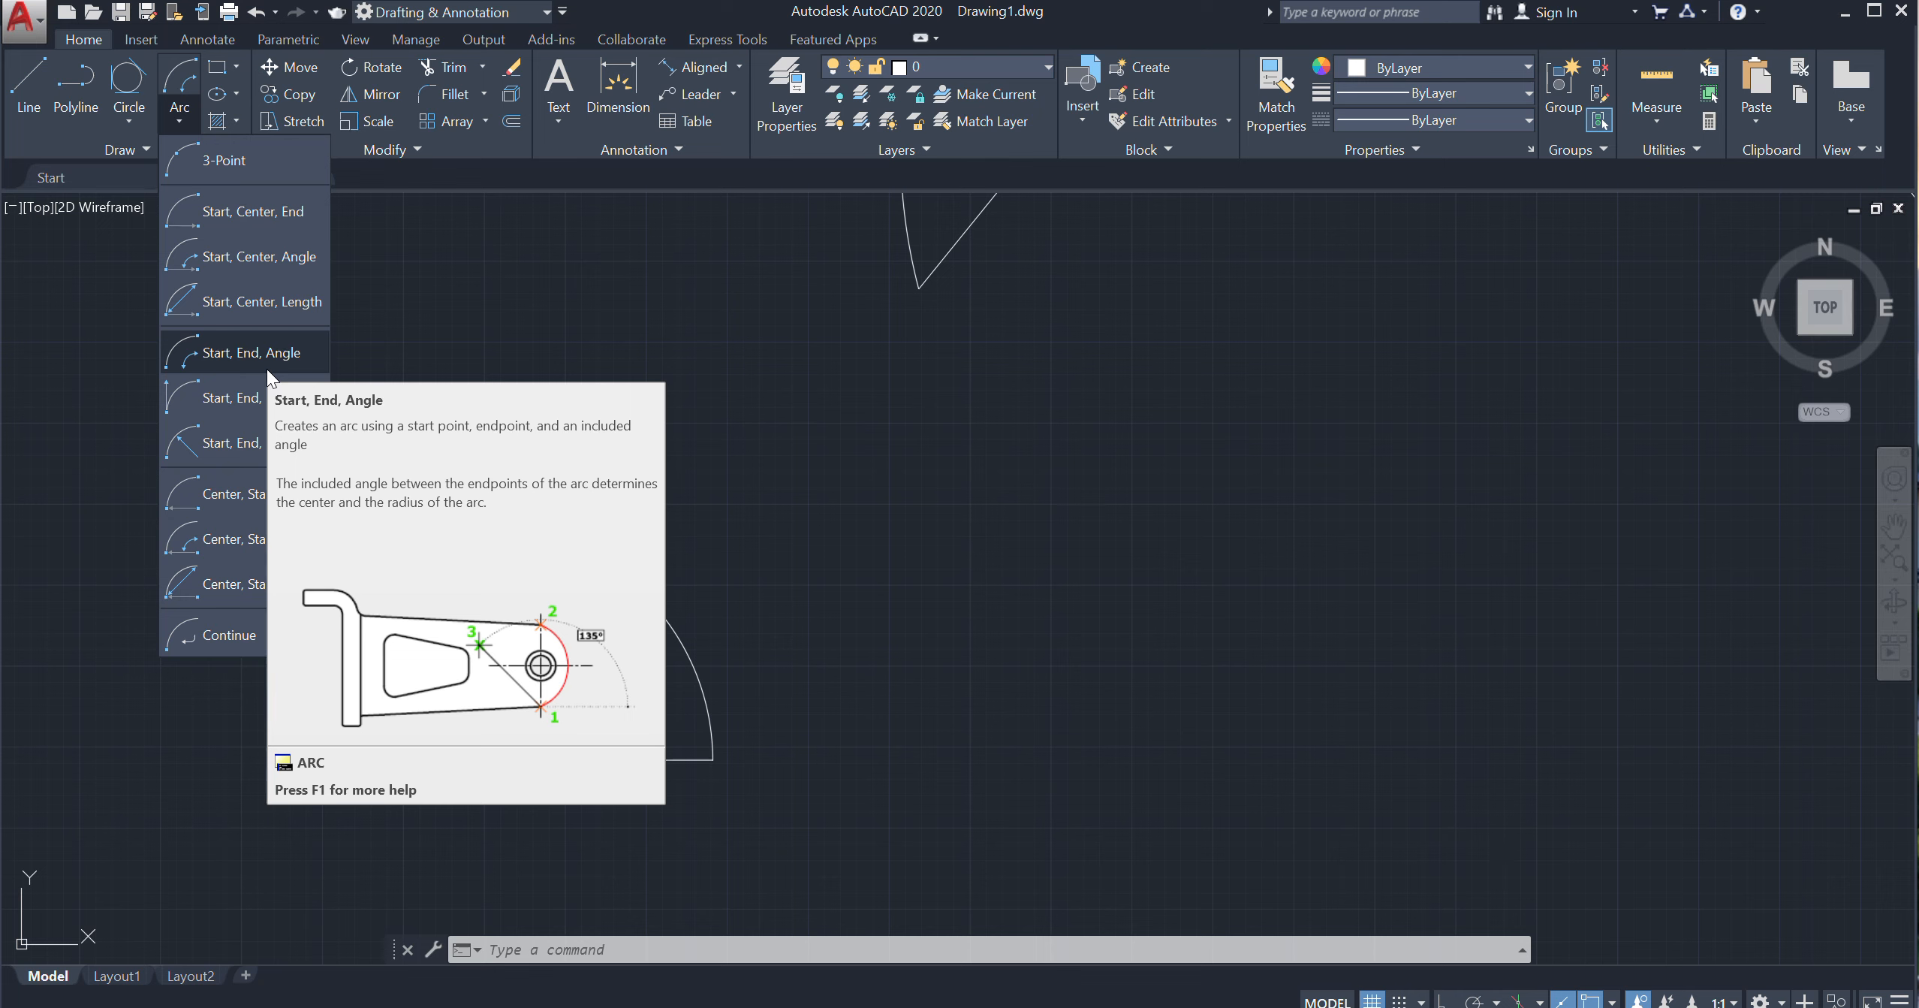
{"action": "left_click", "coordinate": [267, 368]}
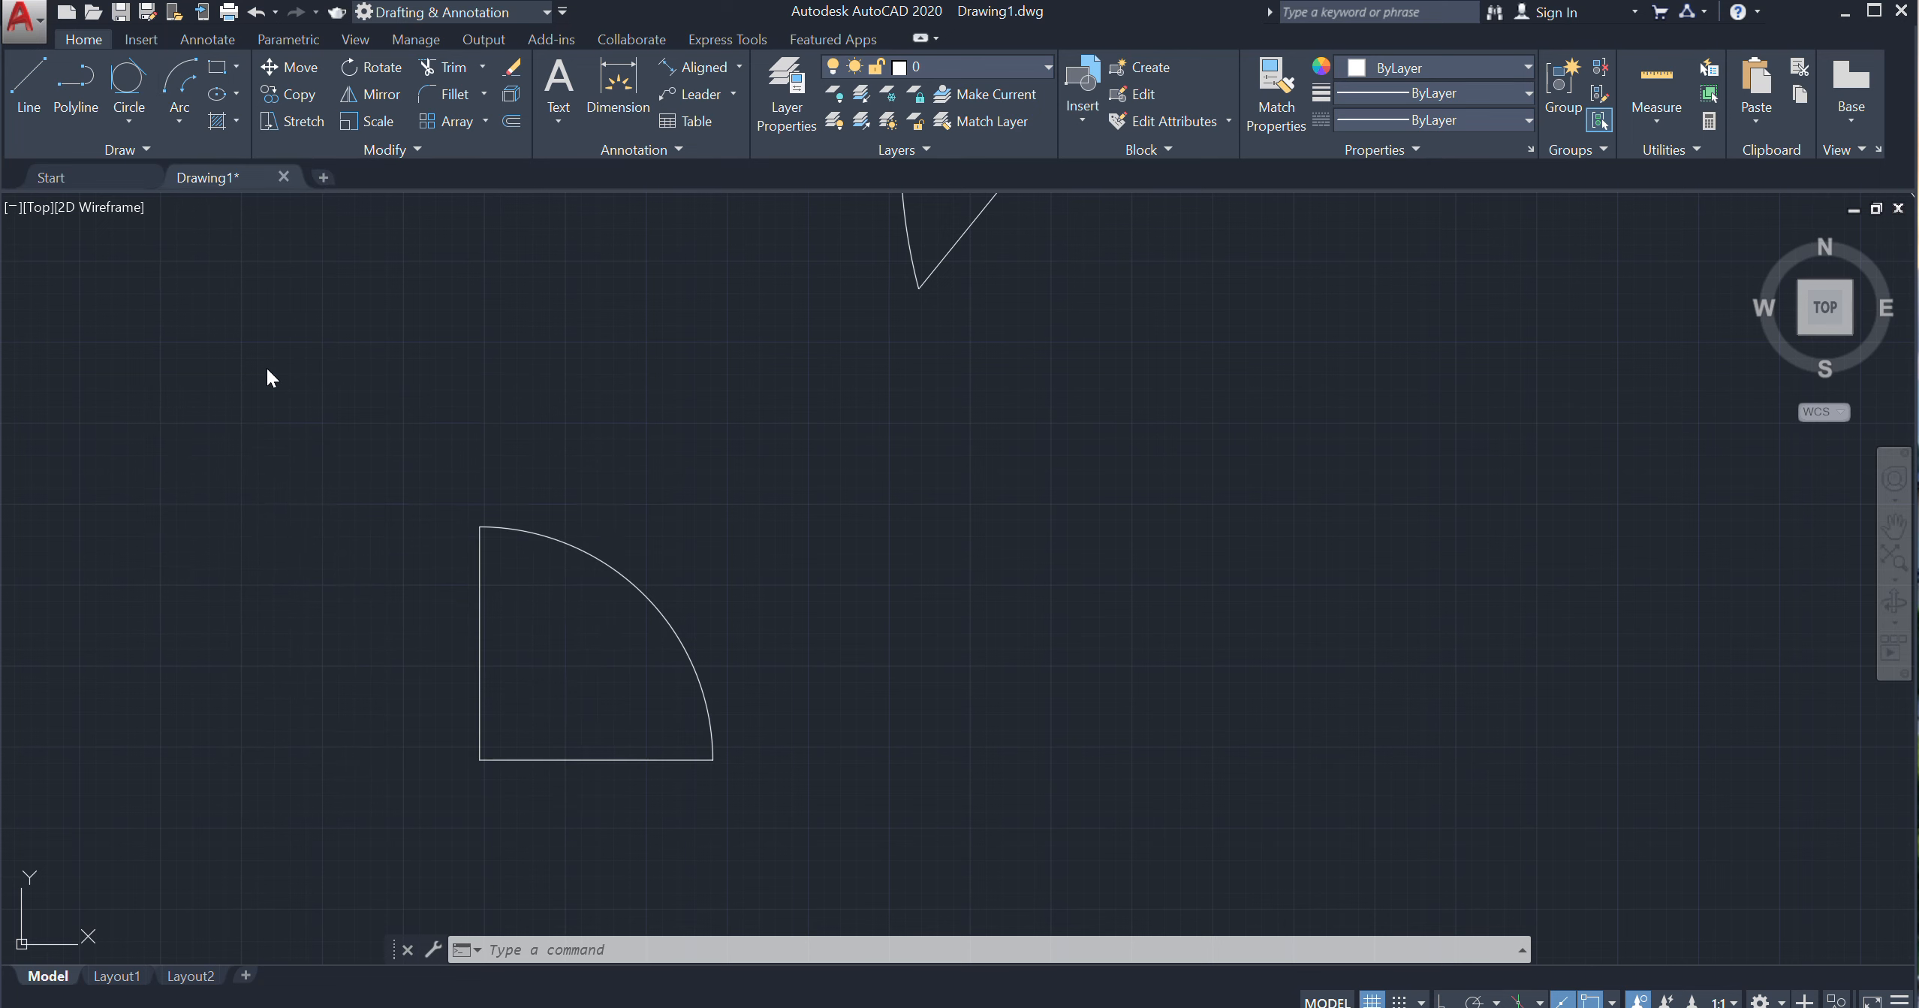
{"action": "left_click", "coordinate": [179, 120]}
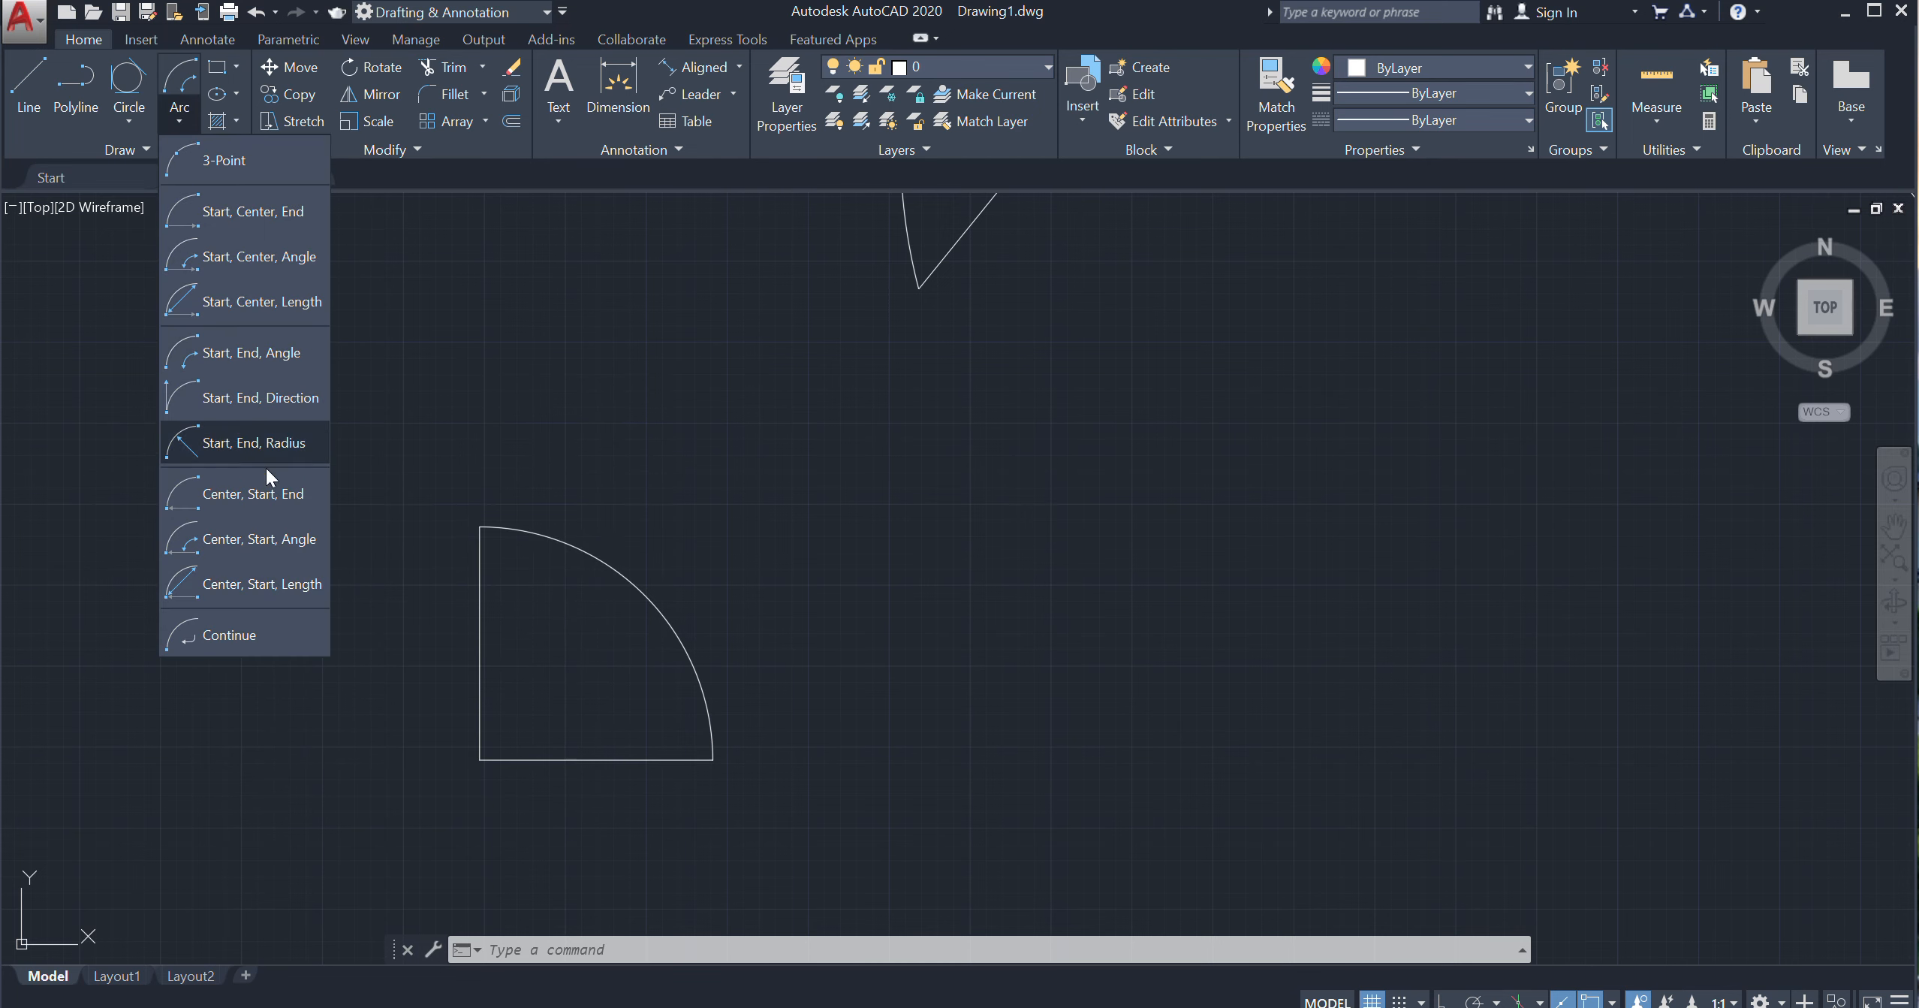
{"action": "left_click", "coordinate": [240, 401]}
{"action": "left_click", "coordinate": [711, 758]}
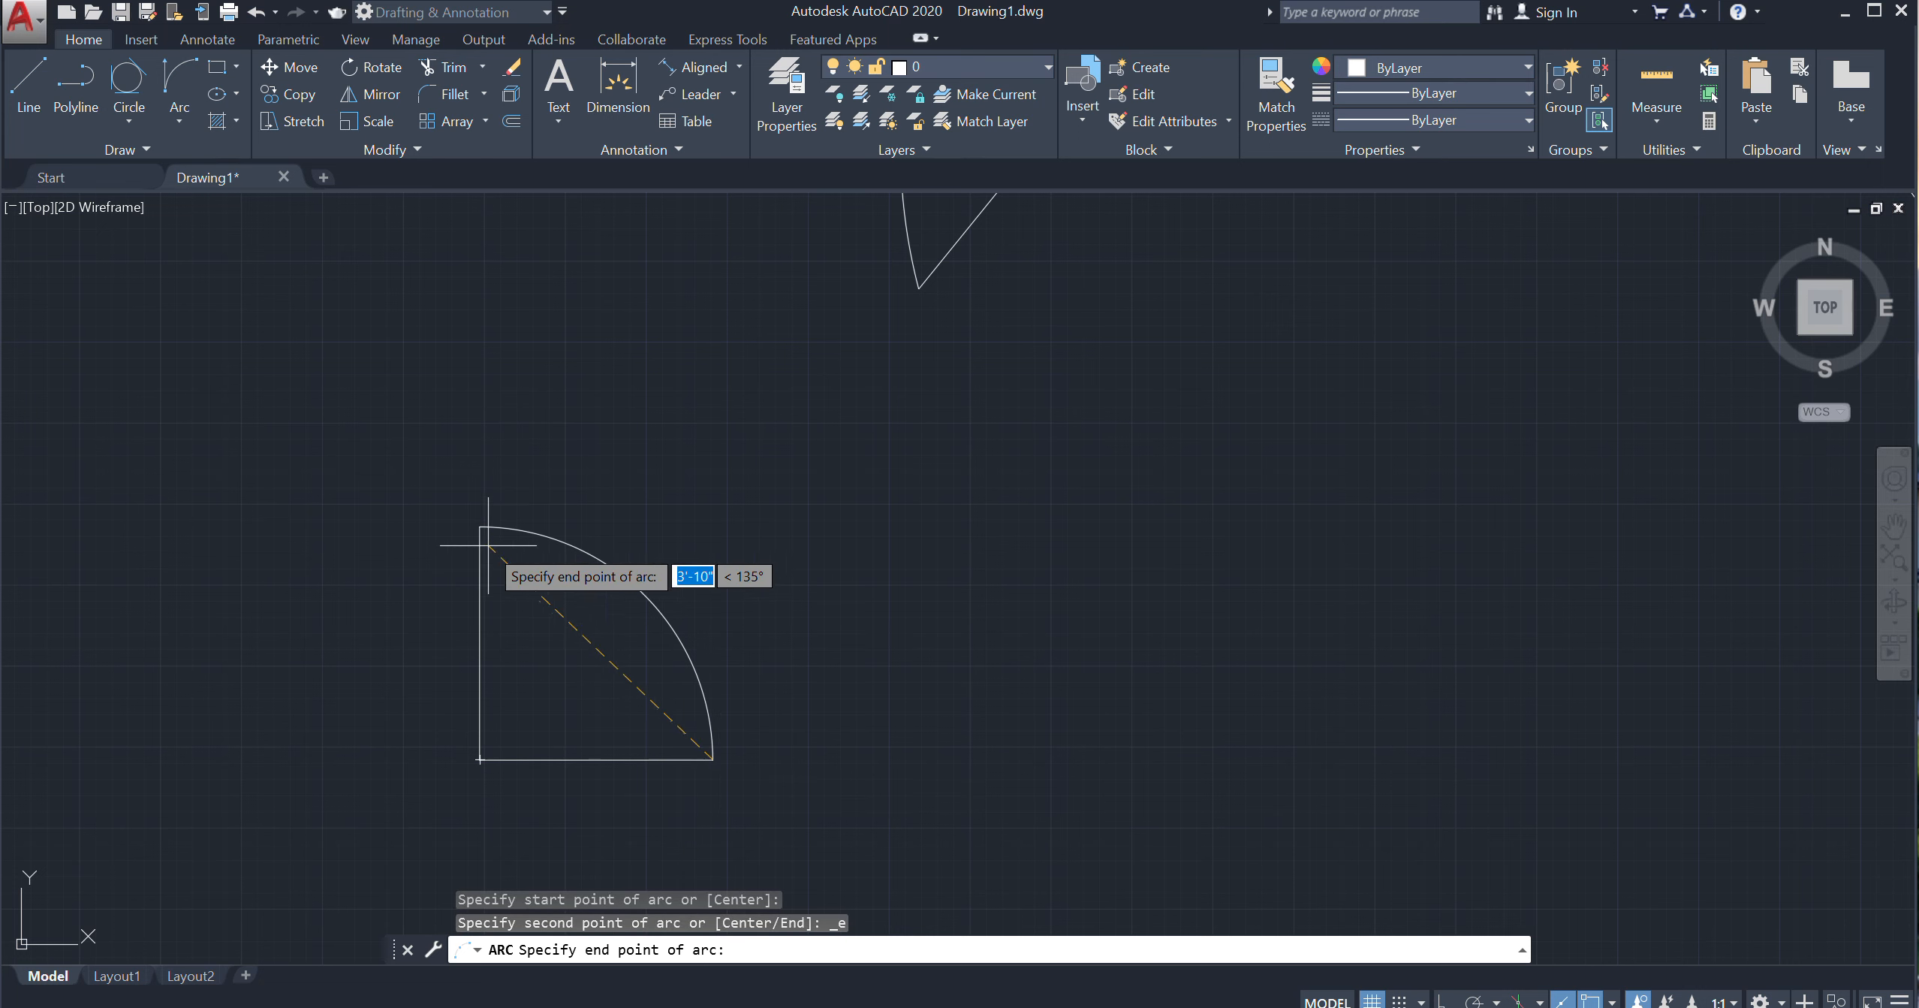
{"action": "left_click", "coordinate": [489, 533]}
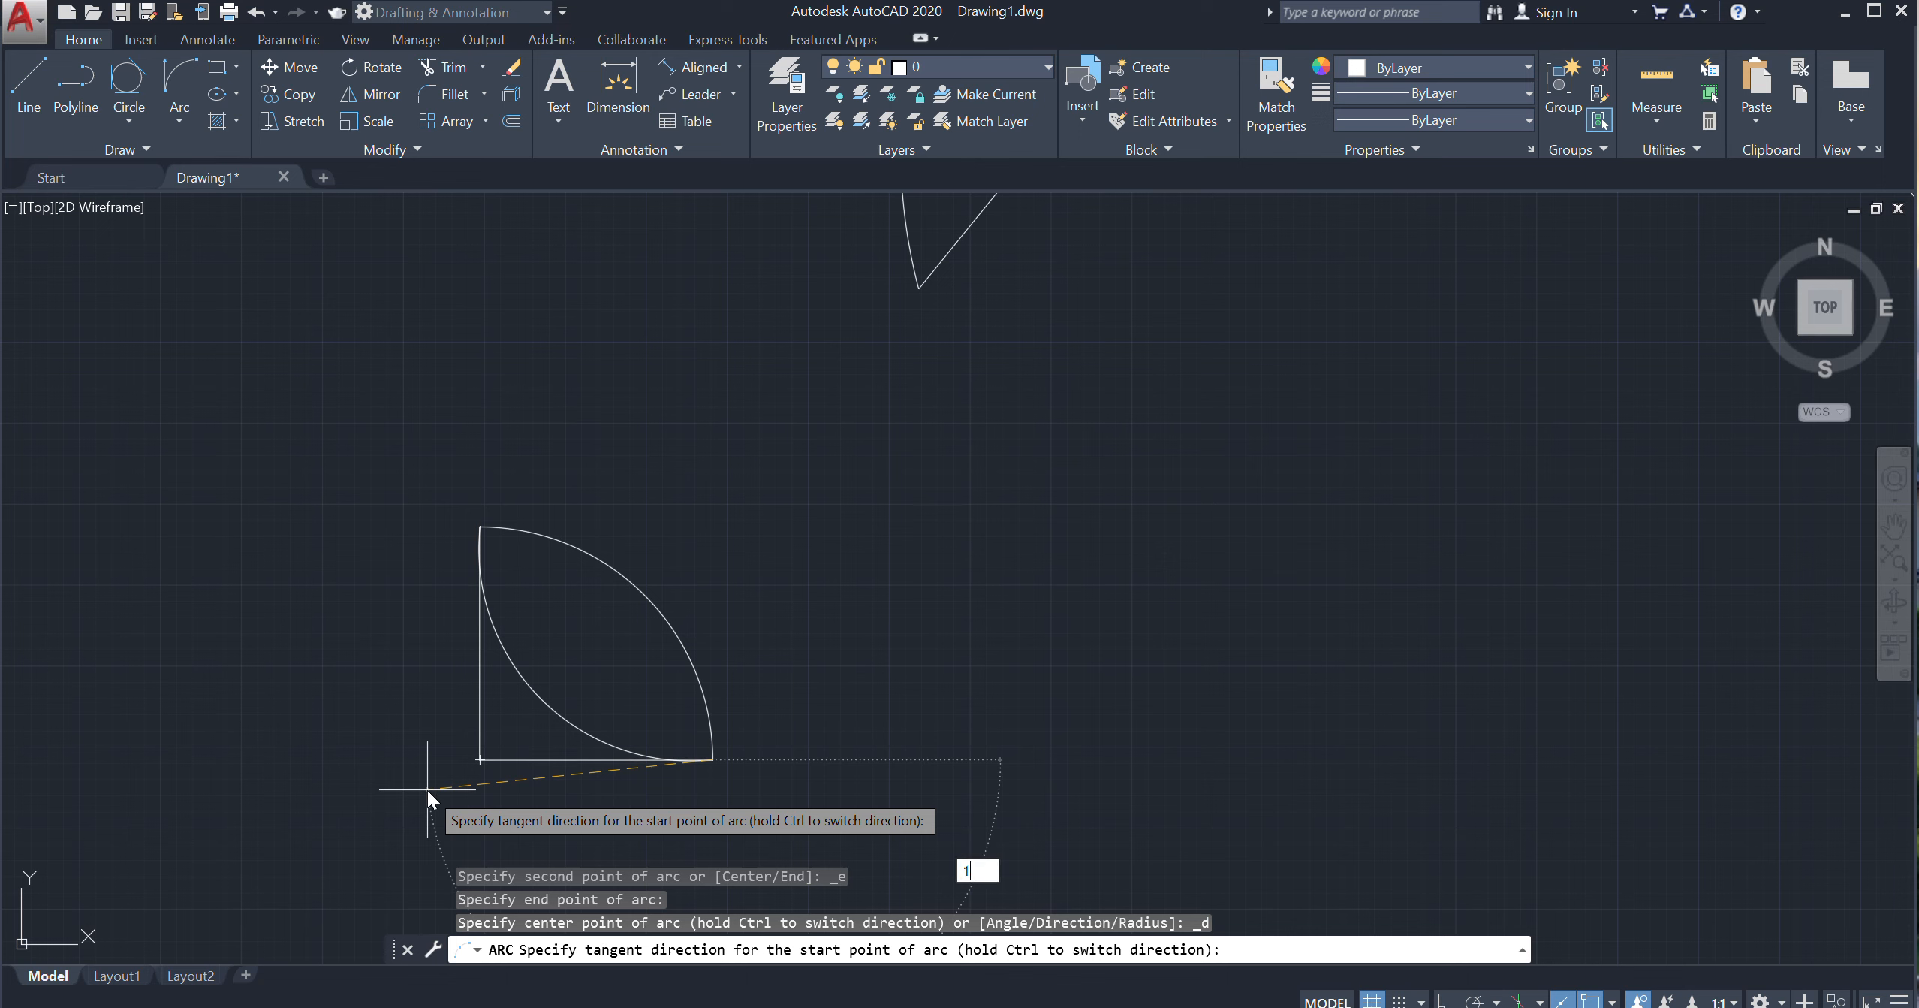
{"action": "key", "text": "Return"}
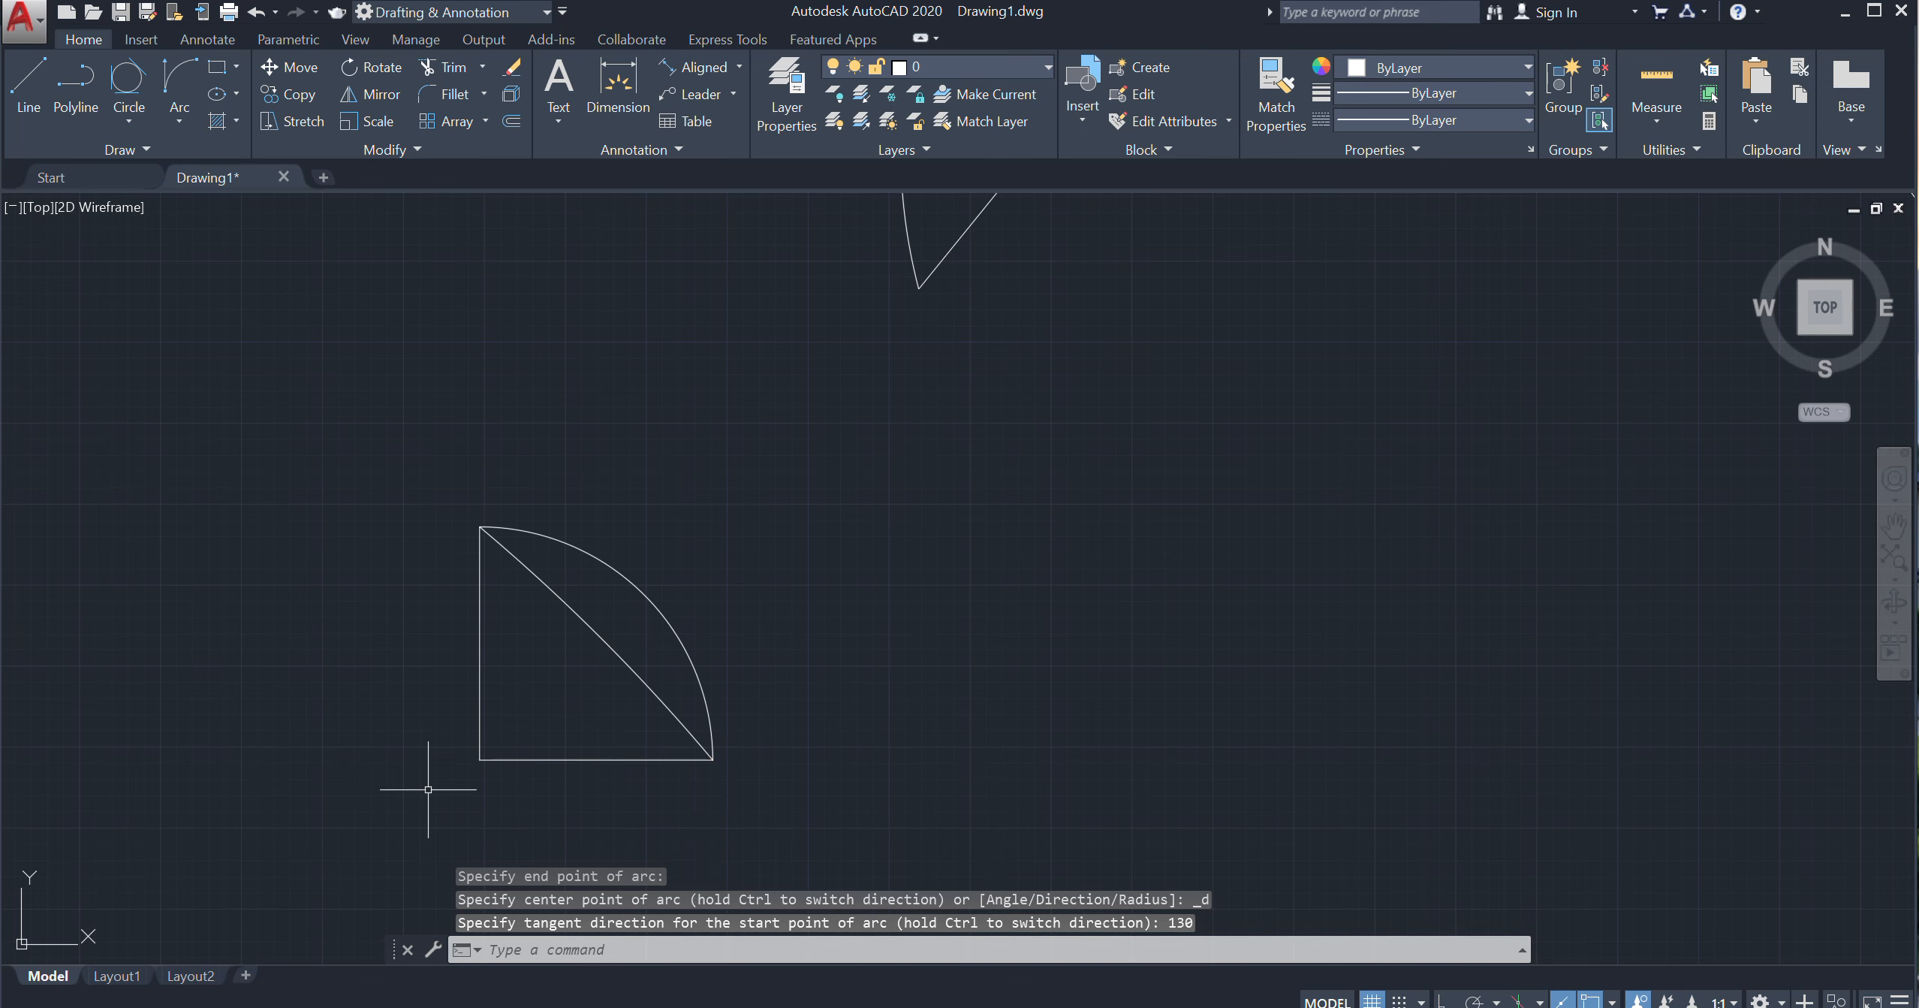
Add another Start, End, Direction arc between the same two endpoints, with a 180° tangent direction
{"action": "left_click", "coordinate": [174, 122]}
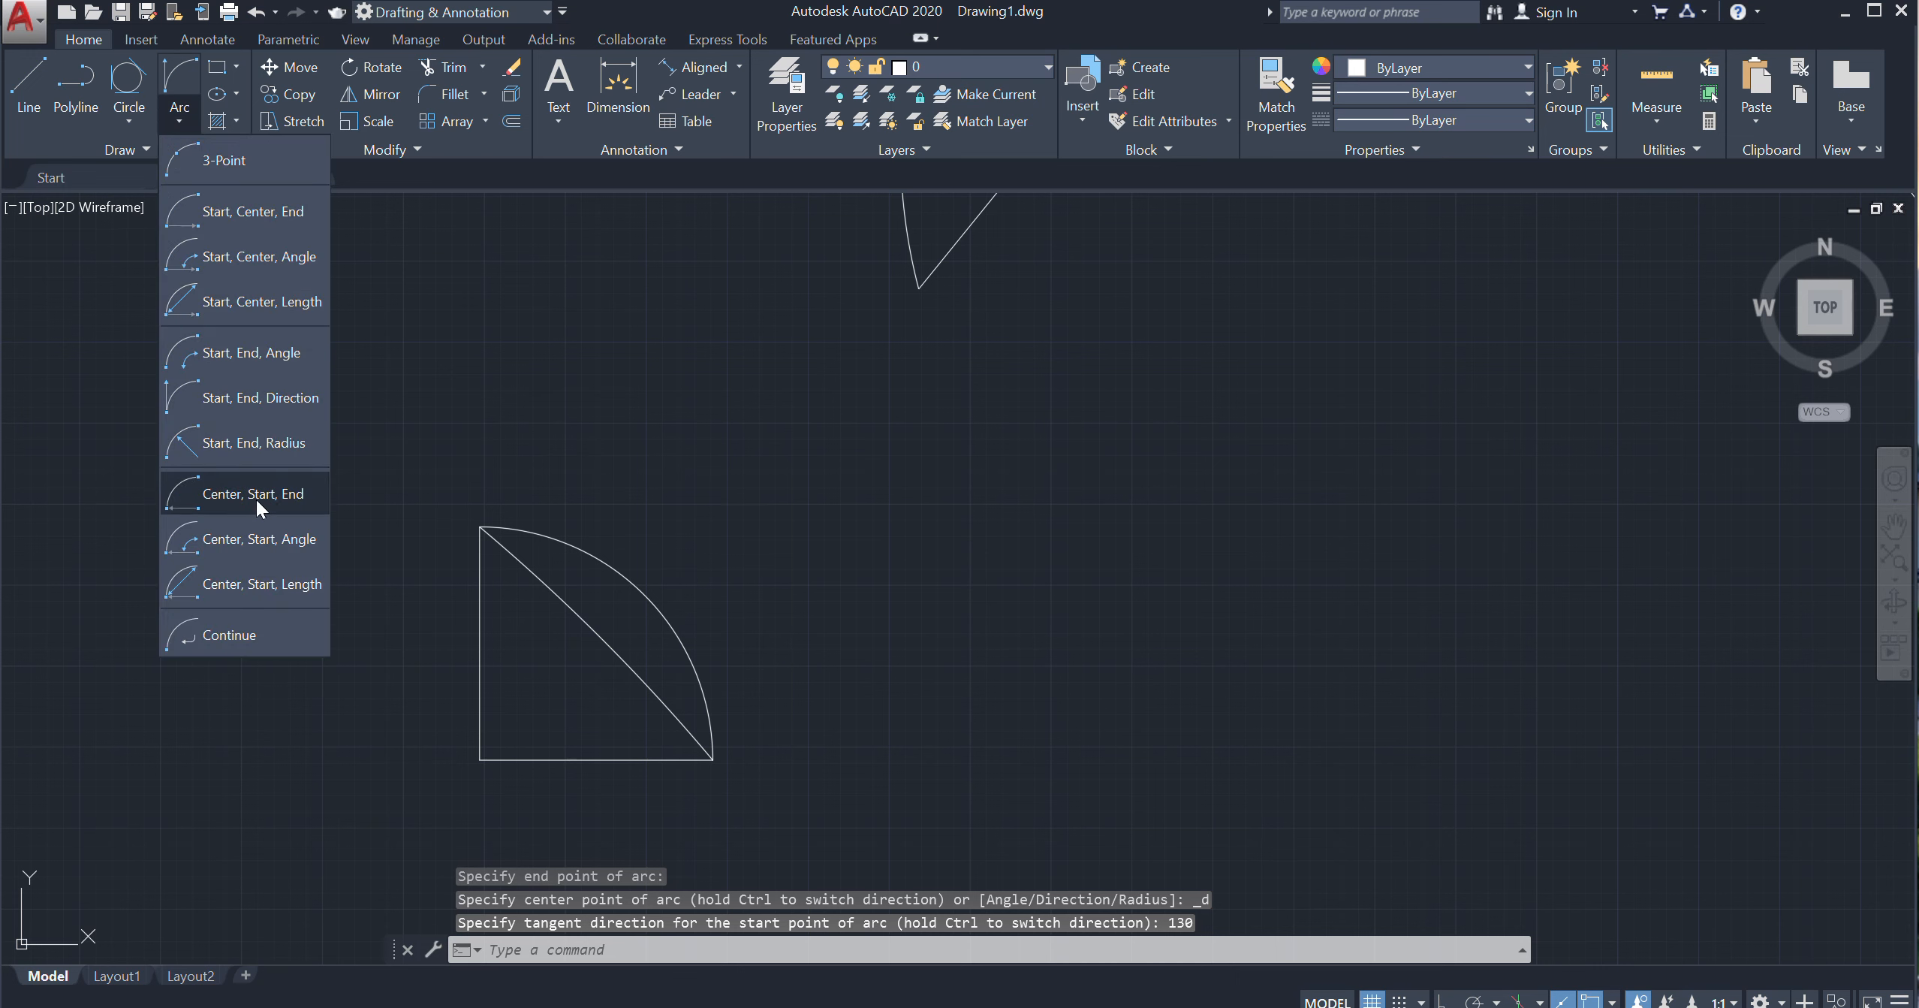
{"action": "left_click", "coordinate": [254, 364]}
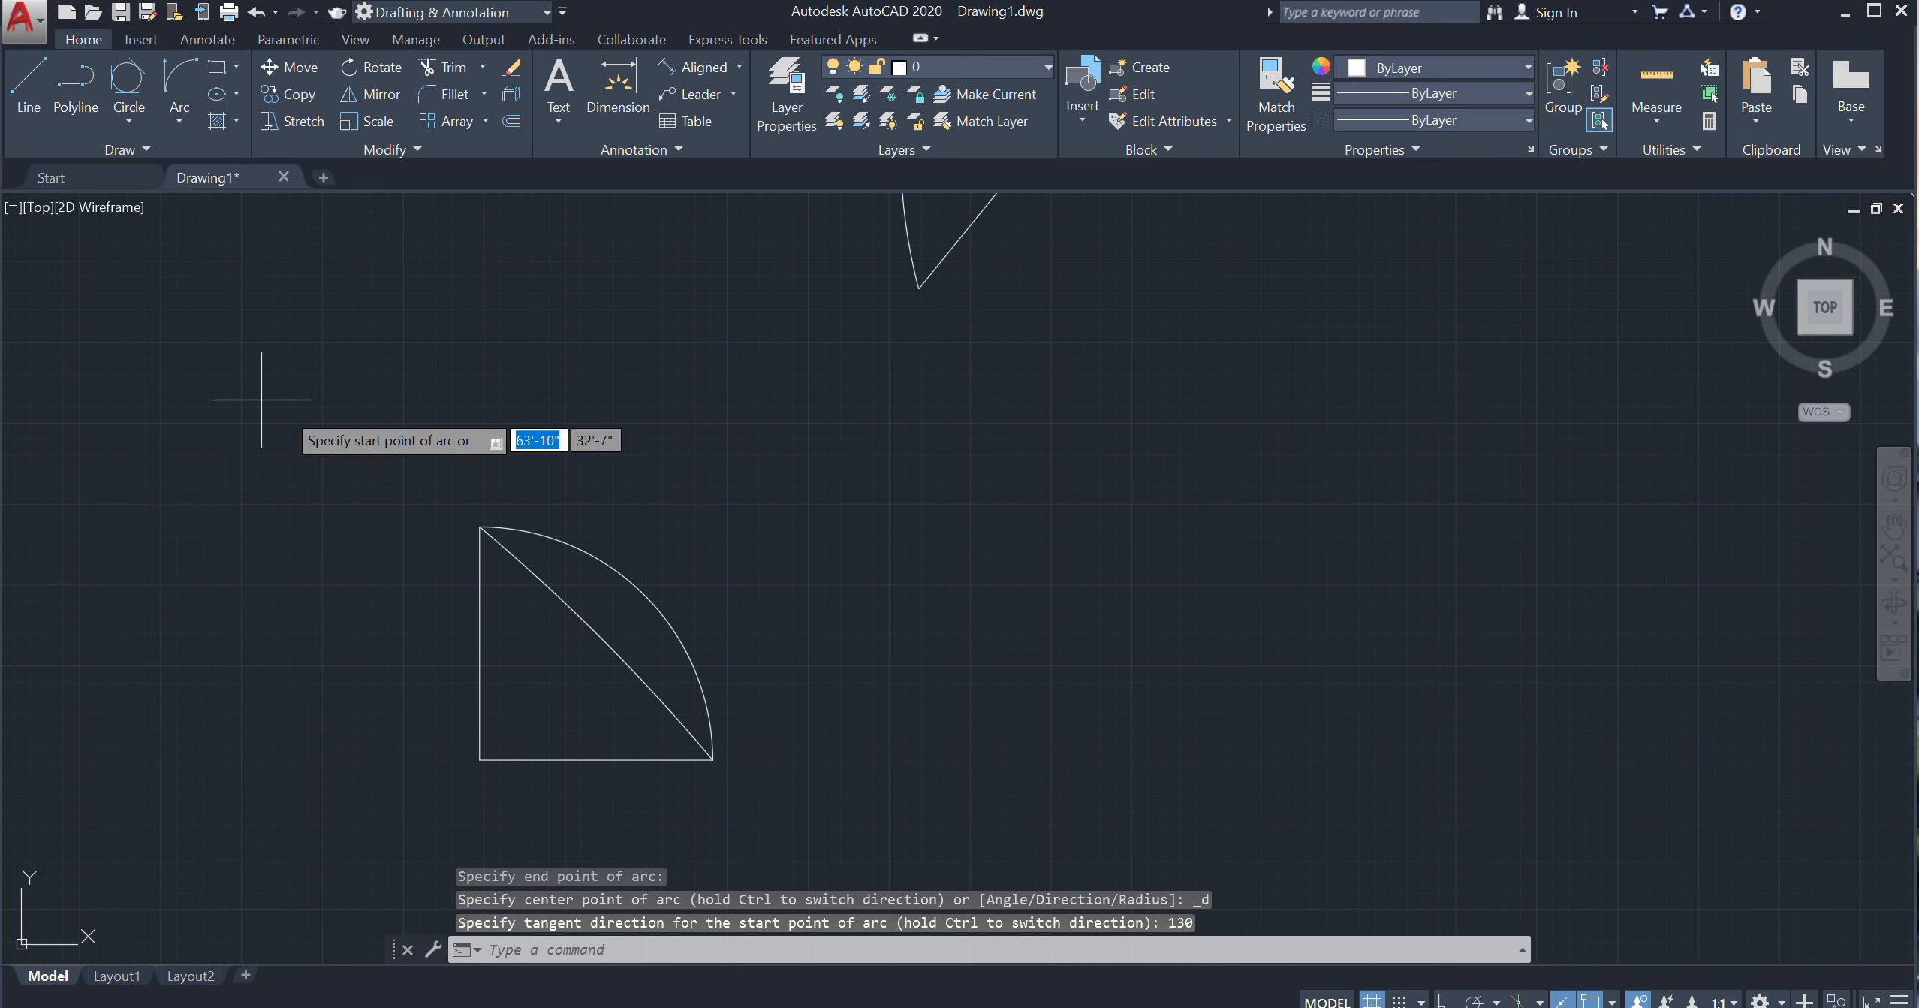
{"action": "left_click", "coordinate": [713, 760]}
{"action": "left_click", "coordinate": [479, 527]}
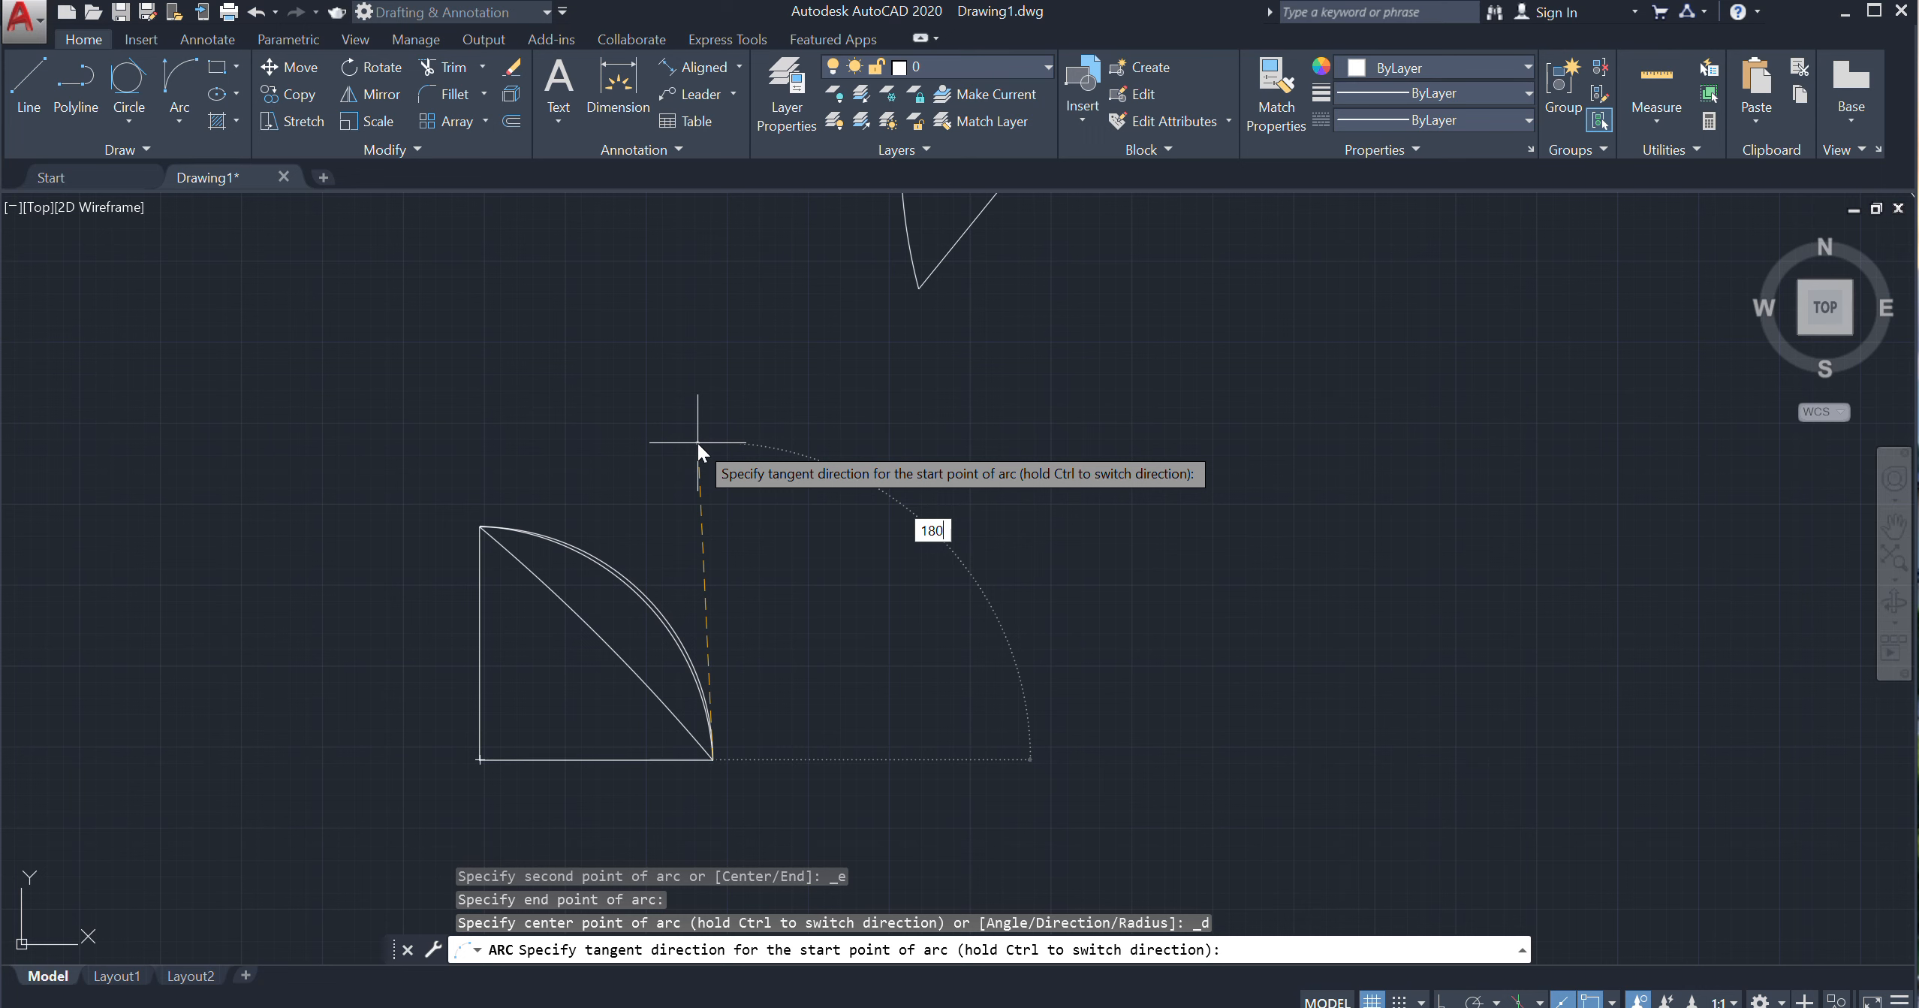
{"action": "key", "text": "Return"}
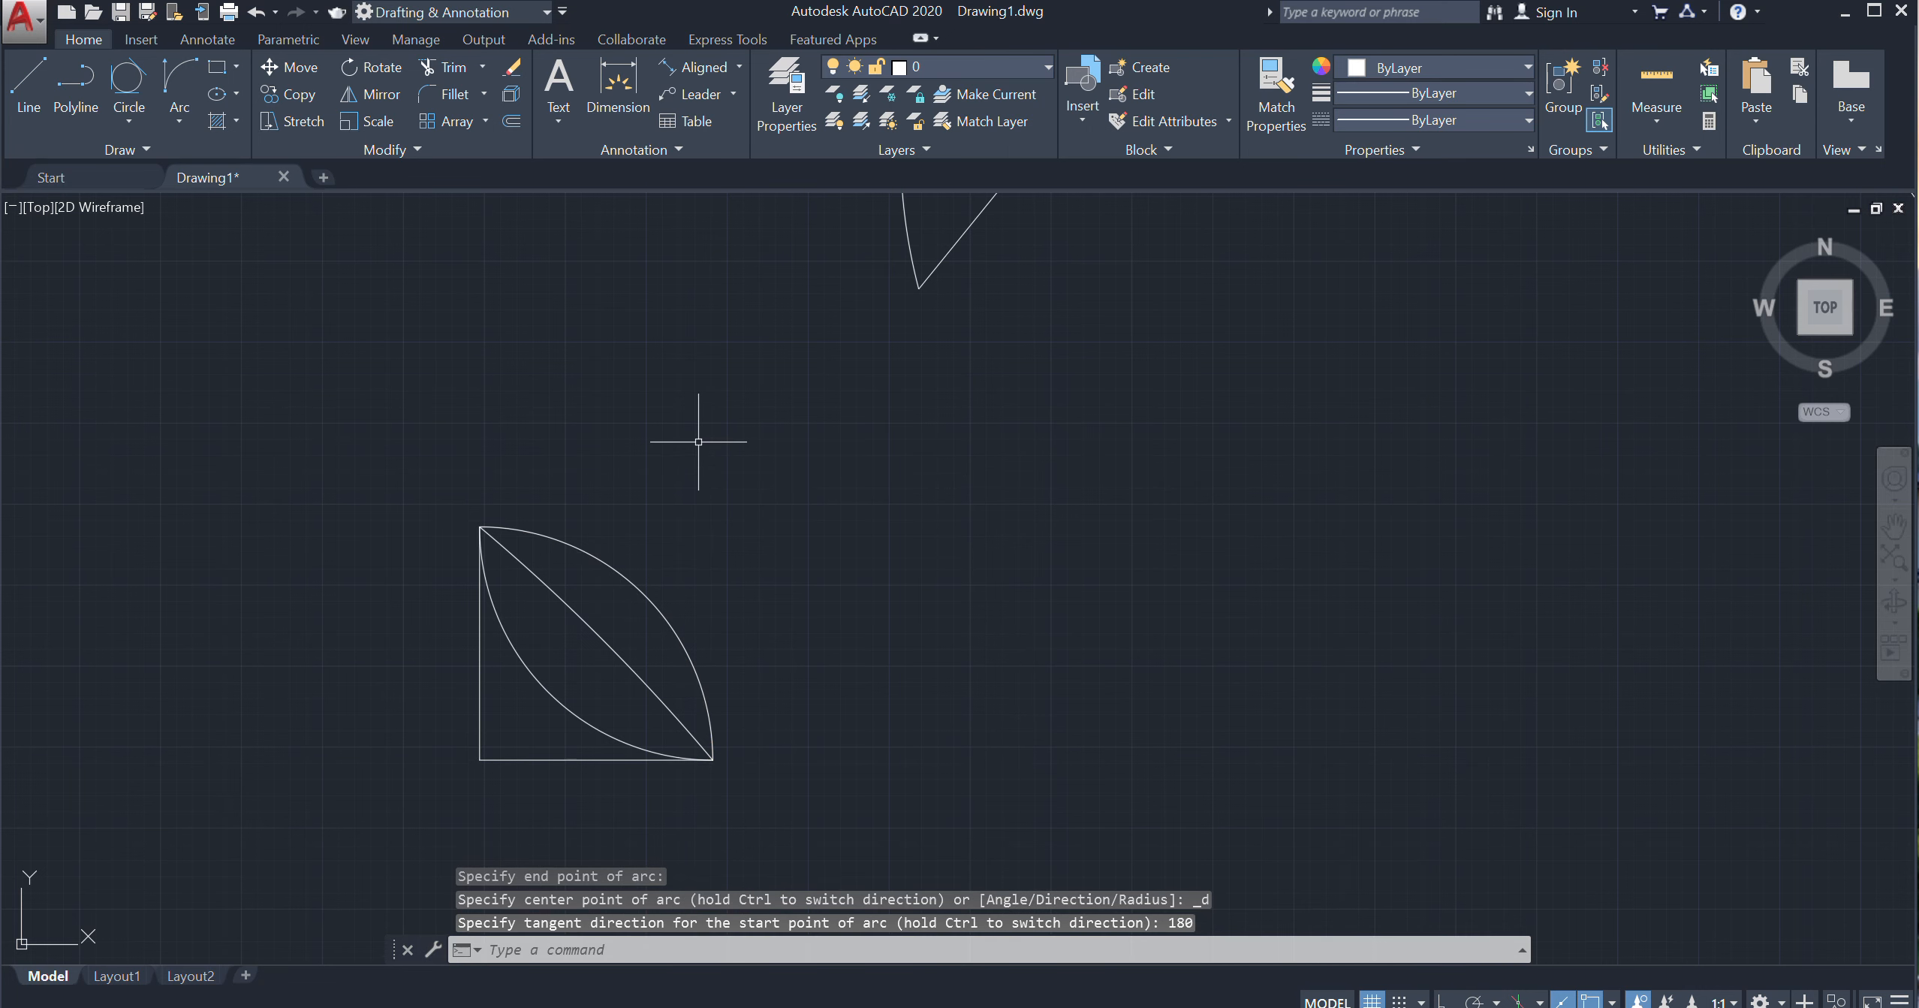
Add a Start, End, Direction arc from the L's right end to its upper end with a 40° tangent direction
{"action": "scroll", "coordinate": [600, 679], "scroll_direction": "up", "scroll_amount": 2}
{"action": "middle_click_drag", "start_coordinate": [600, 680], "coordinate": [631, 622]}
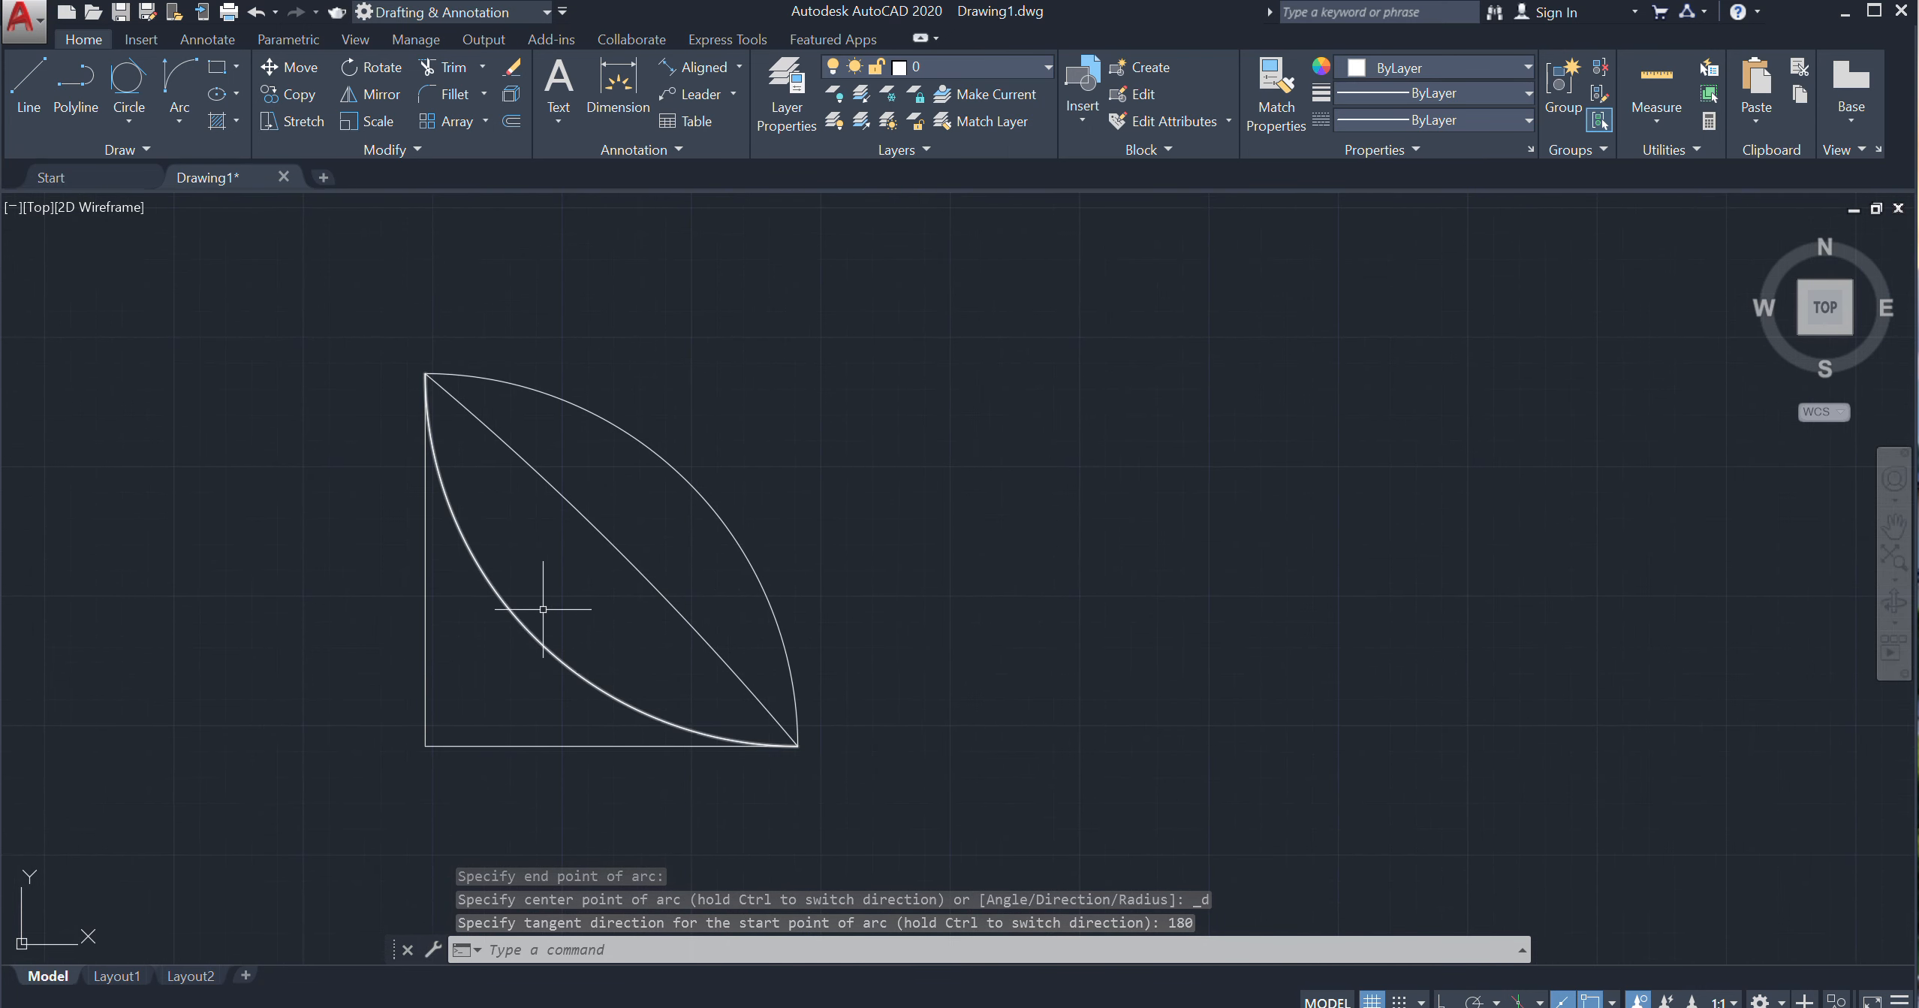
{"action": "left_click", "coordinate": [177, 122]}
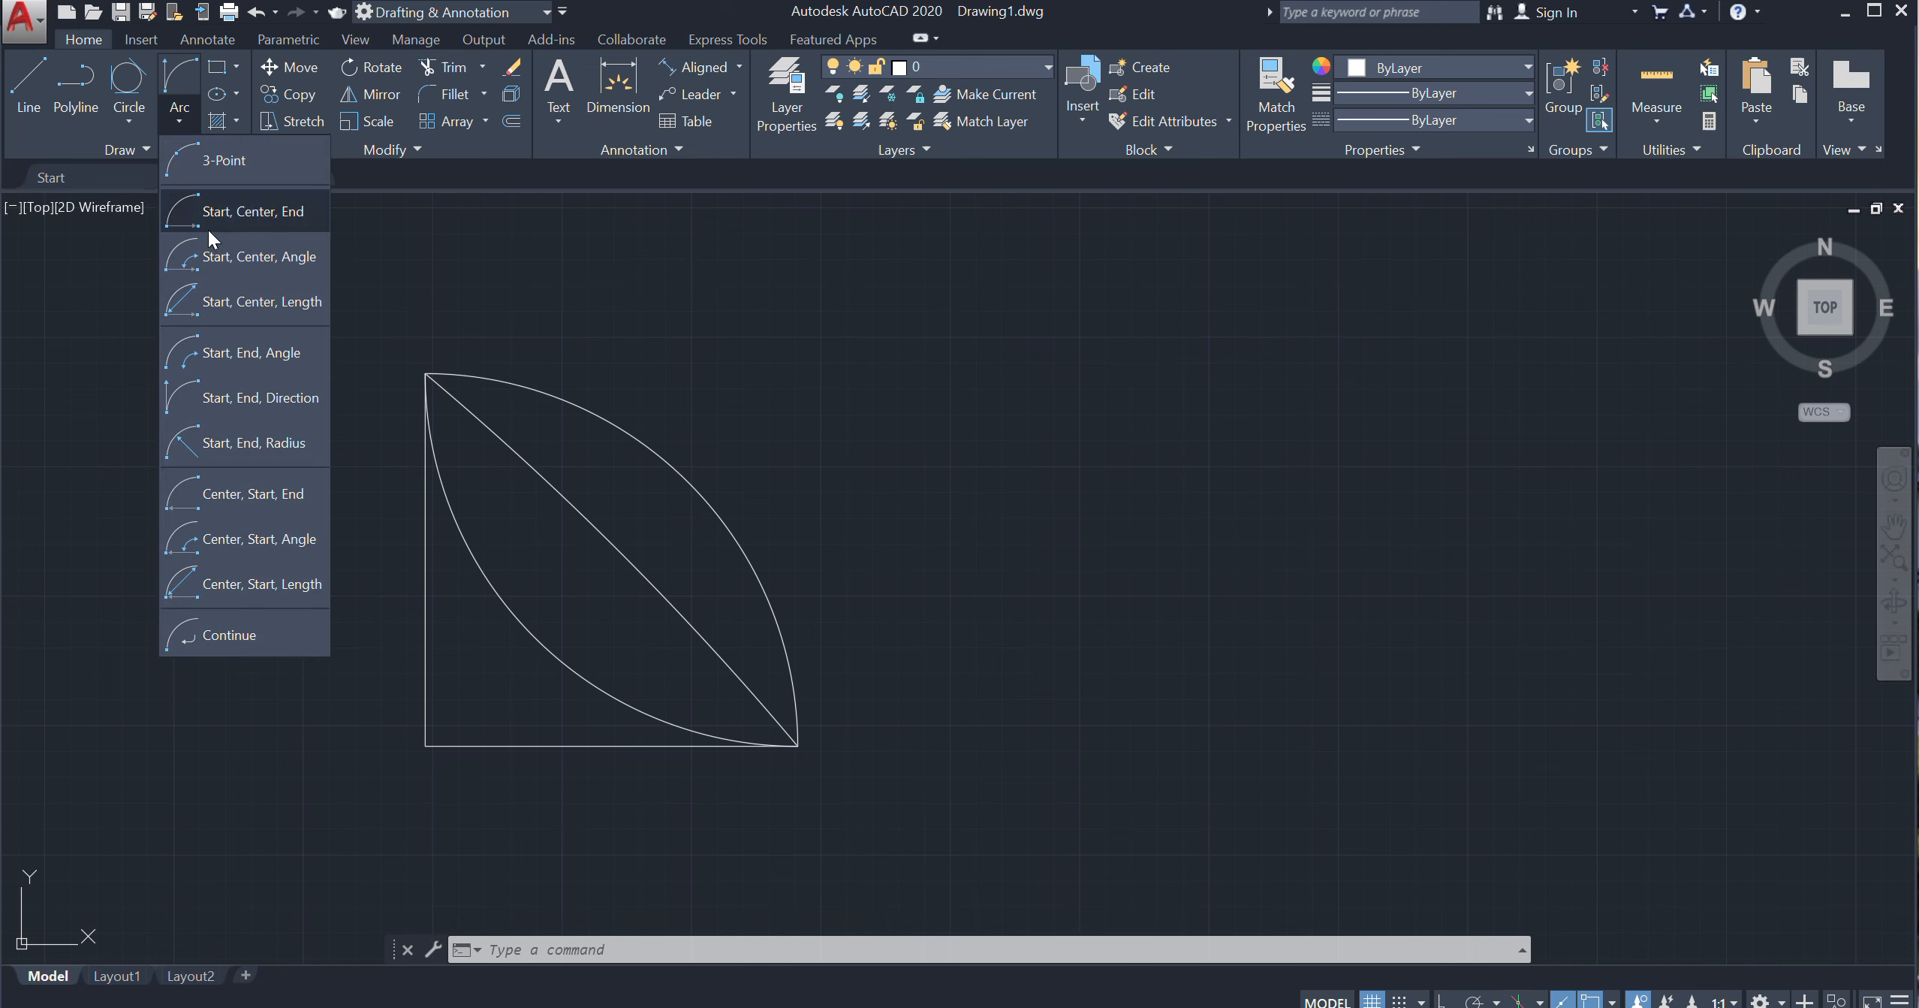
{"action": "left_click", "coordinate": [250, 407]}
{"action": "left_click", "coordinate": [798, 745]}
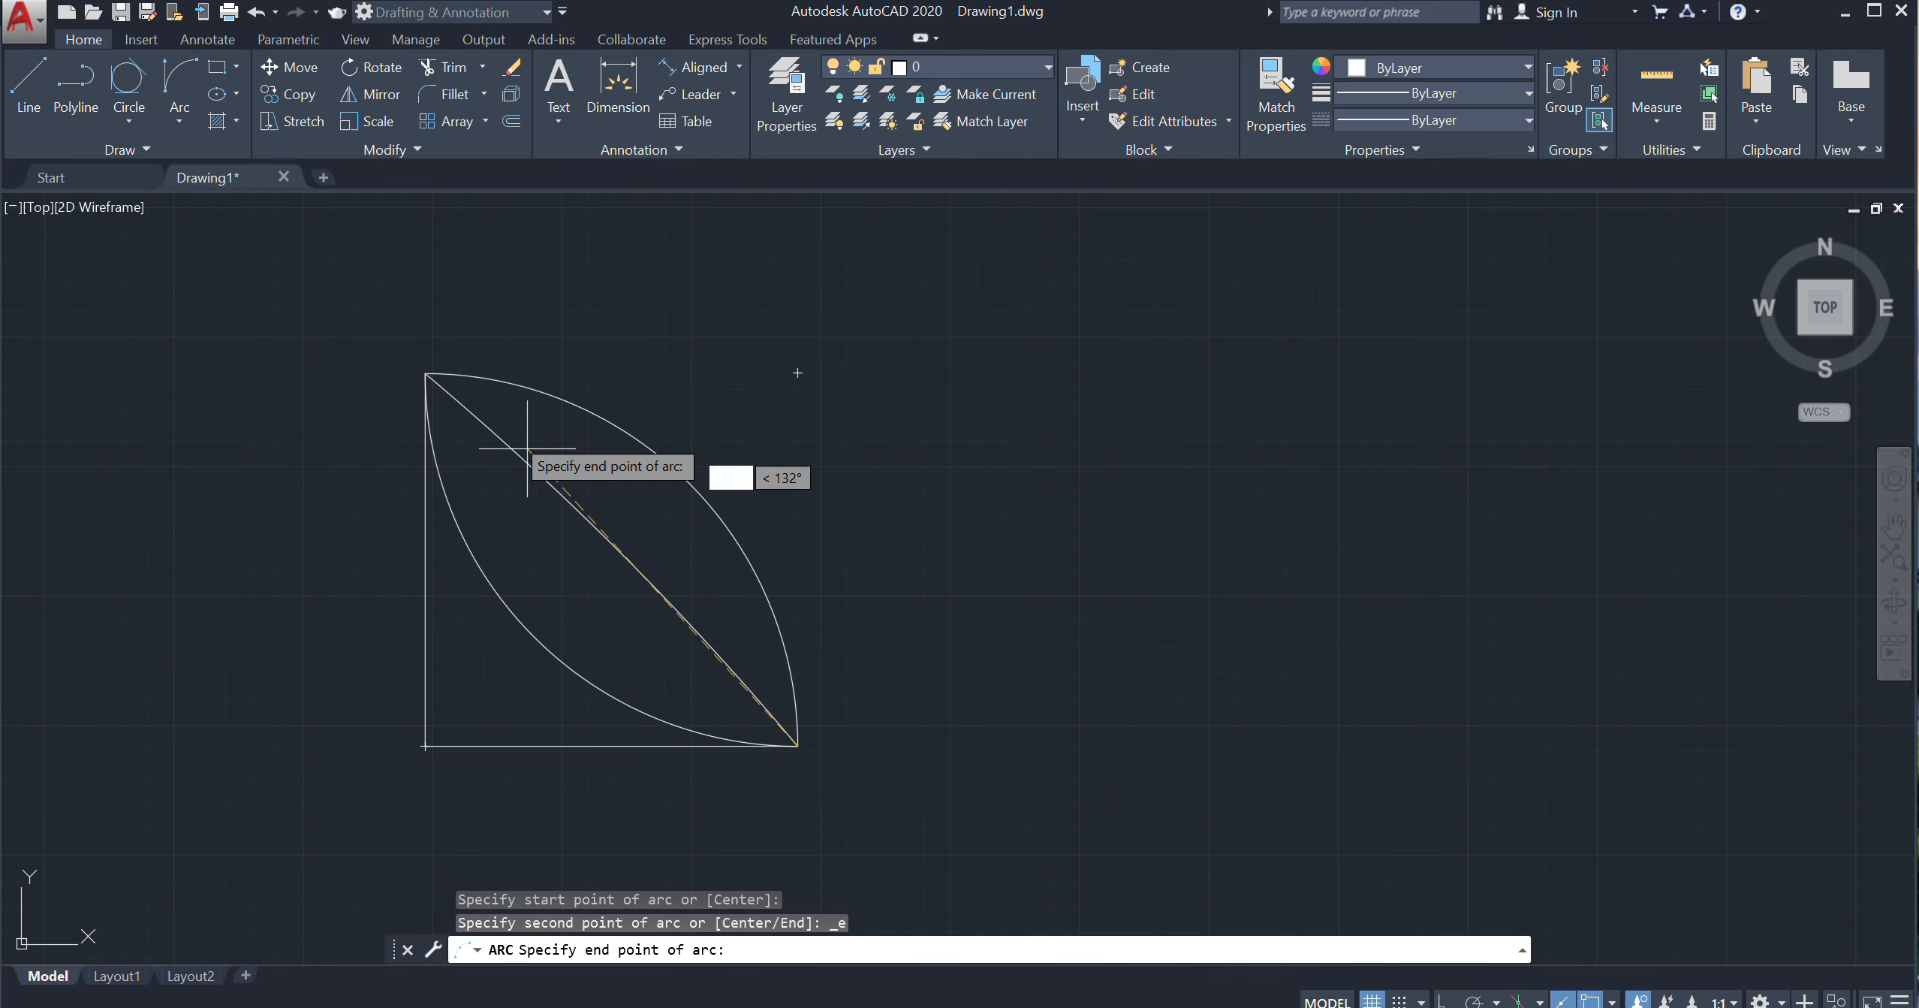
{"action": "left_click", "coordinate": [425, 371]}
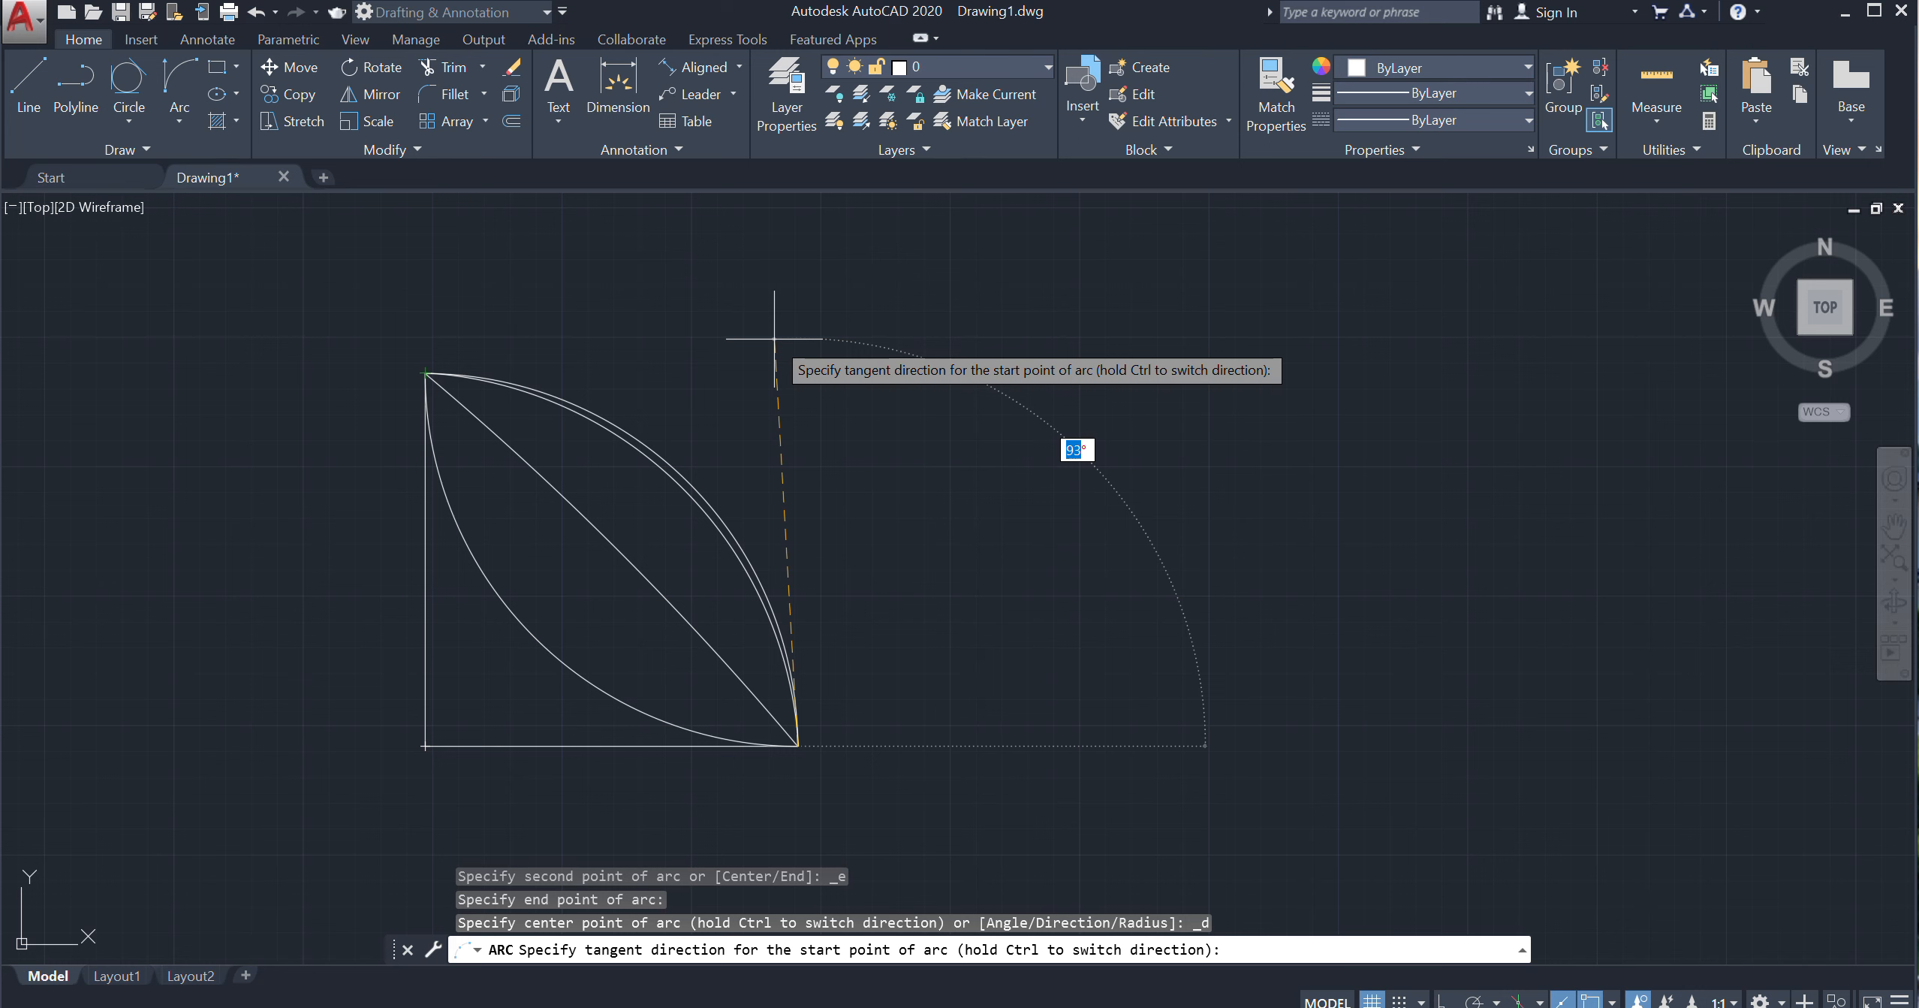
{"action": "key", "text": "Return"}
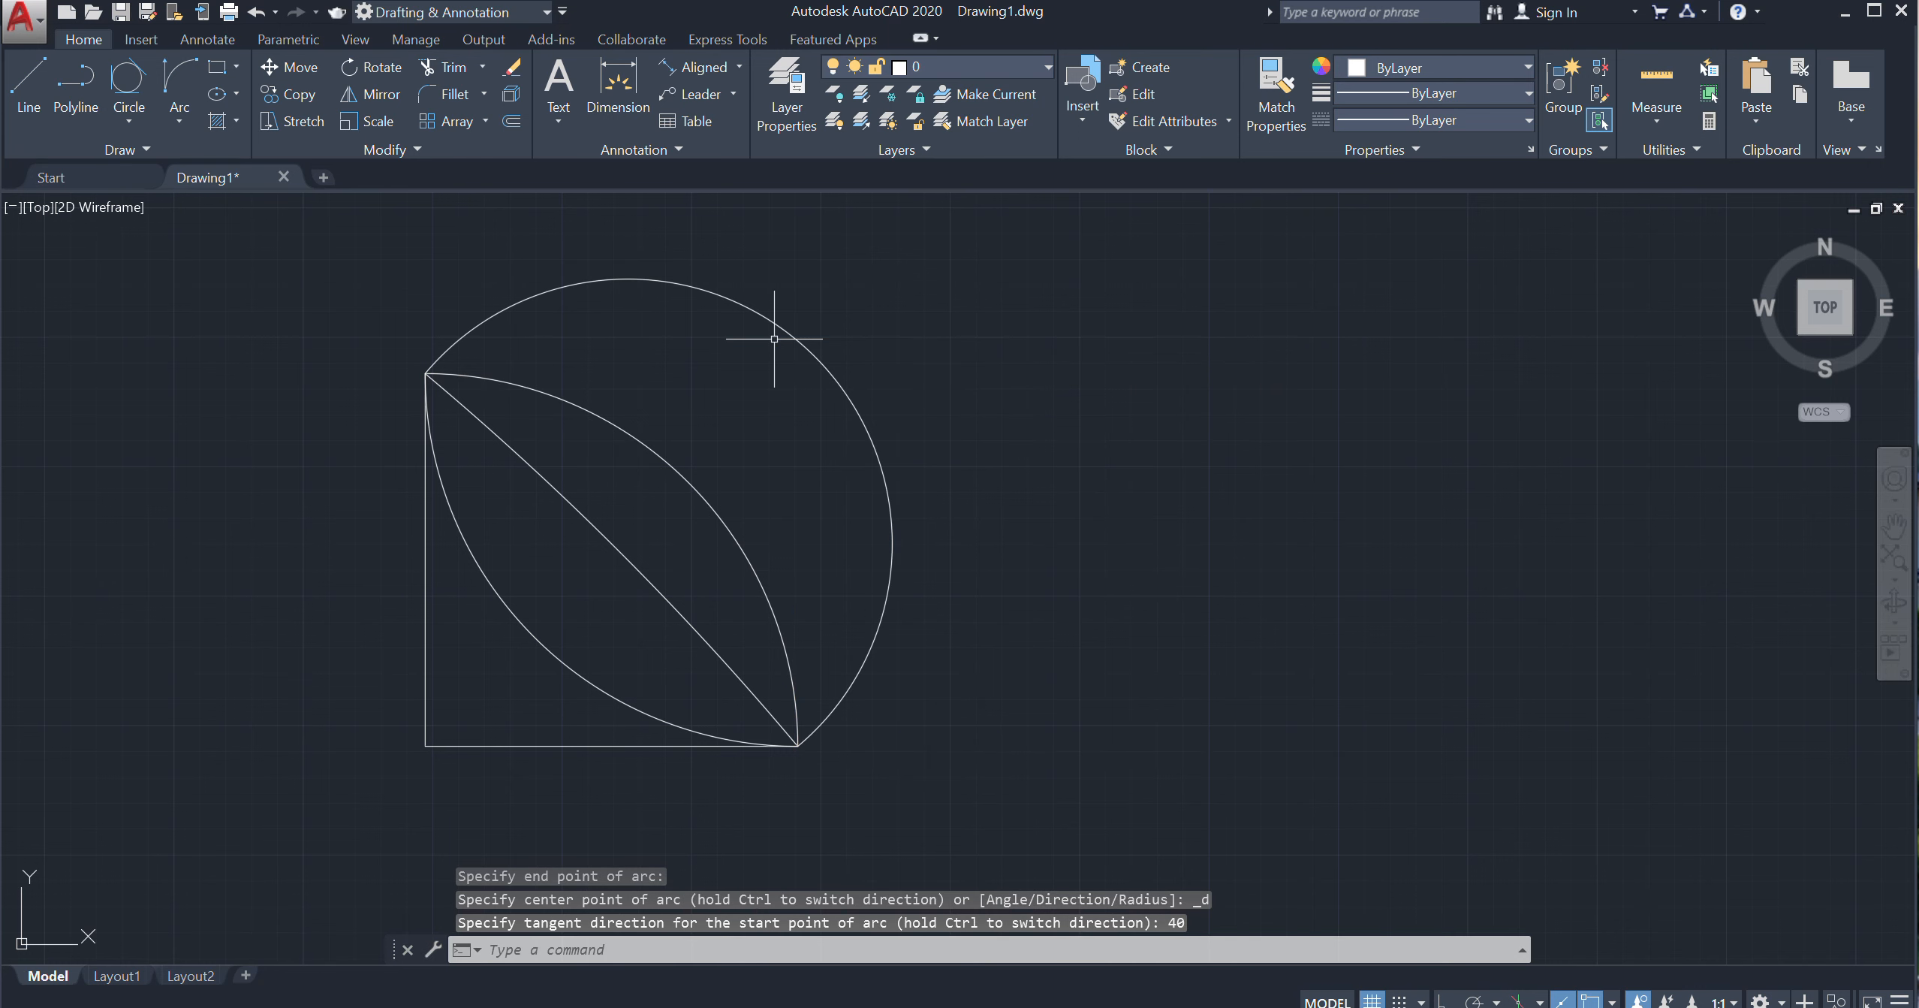
Delete all four arcs between the L's endpoints, keeping only the two guide lines
{"action": "scroll", "coordinate": [774, 339], "scroll_direction": "down", "scroll_amount": 2}
{"action": "middle_click_drag", "start_coordinate": [740, 426], "coordinate": [656, 583]}
{"action": "middle_click_drag", "start_coordinate": [541, 648], "coordinate": [592, 589]}
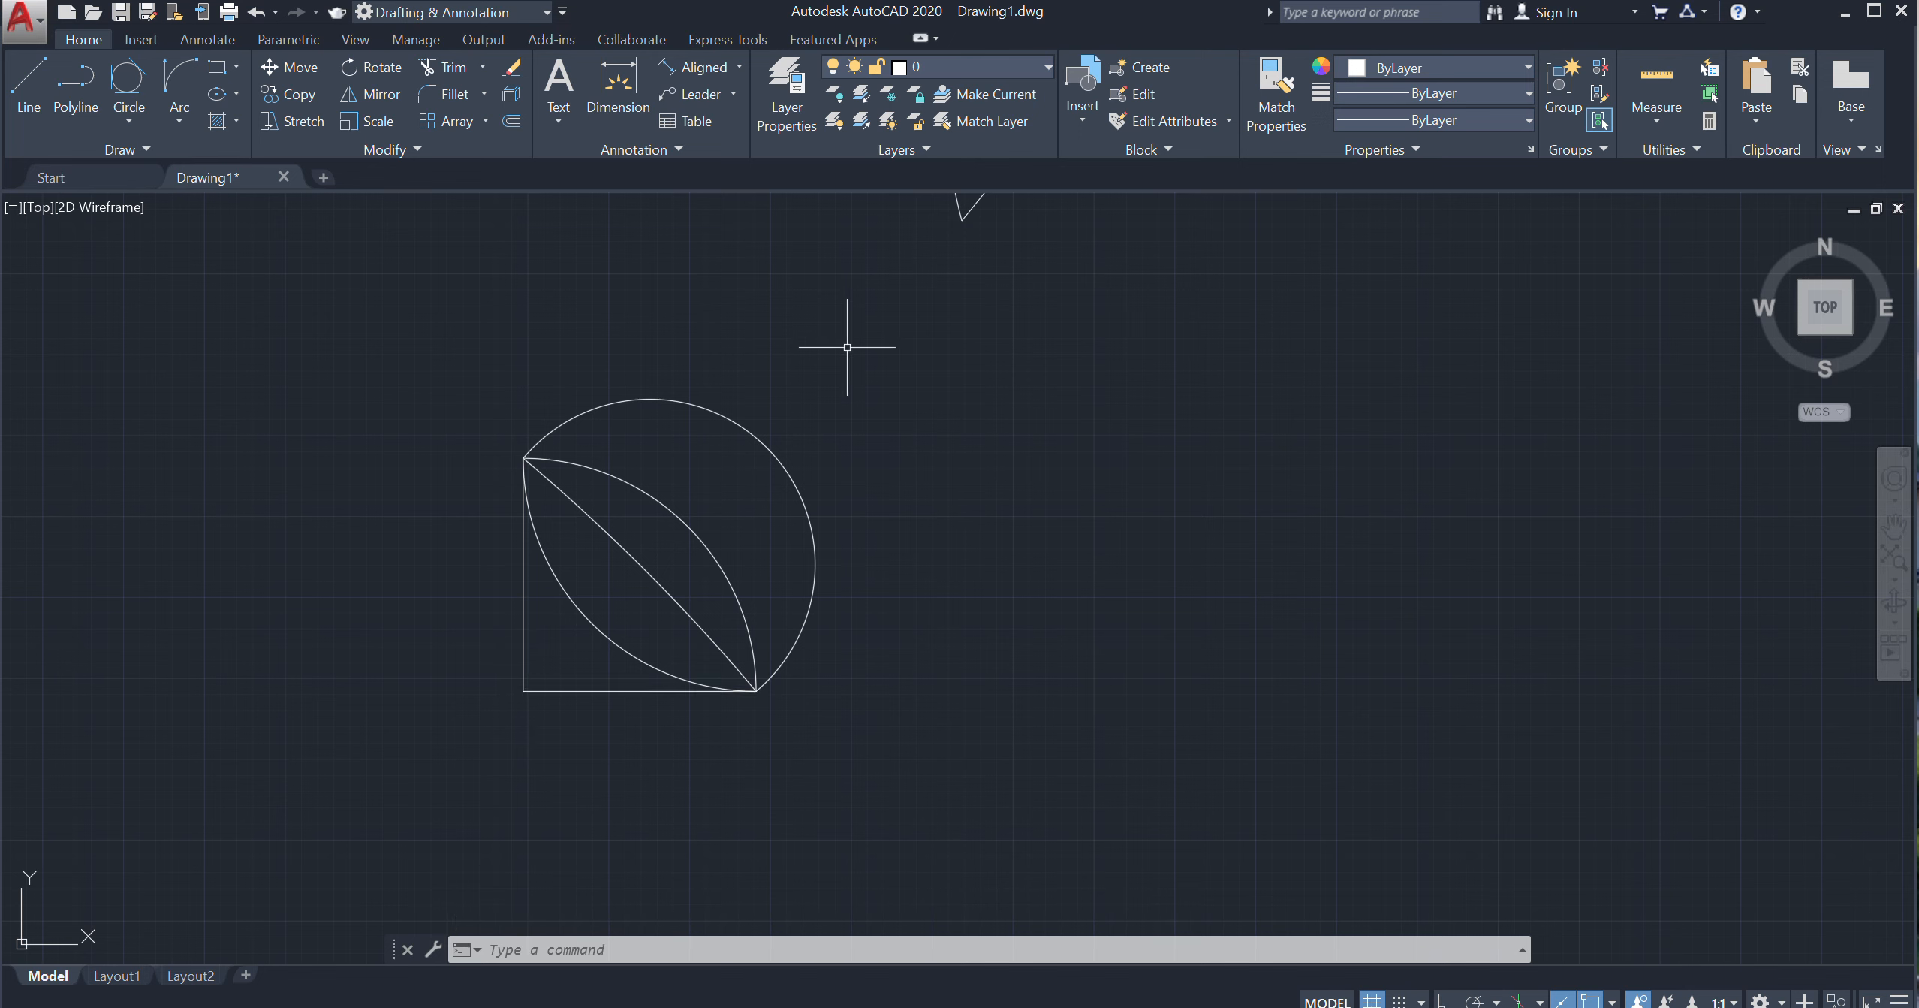
{"action": "left_click", "coordinate": [875, 339]}
{"action": "left_click", "coordinate": [630, 582]}
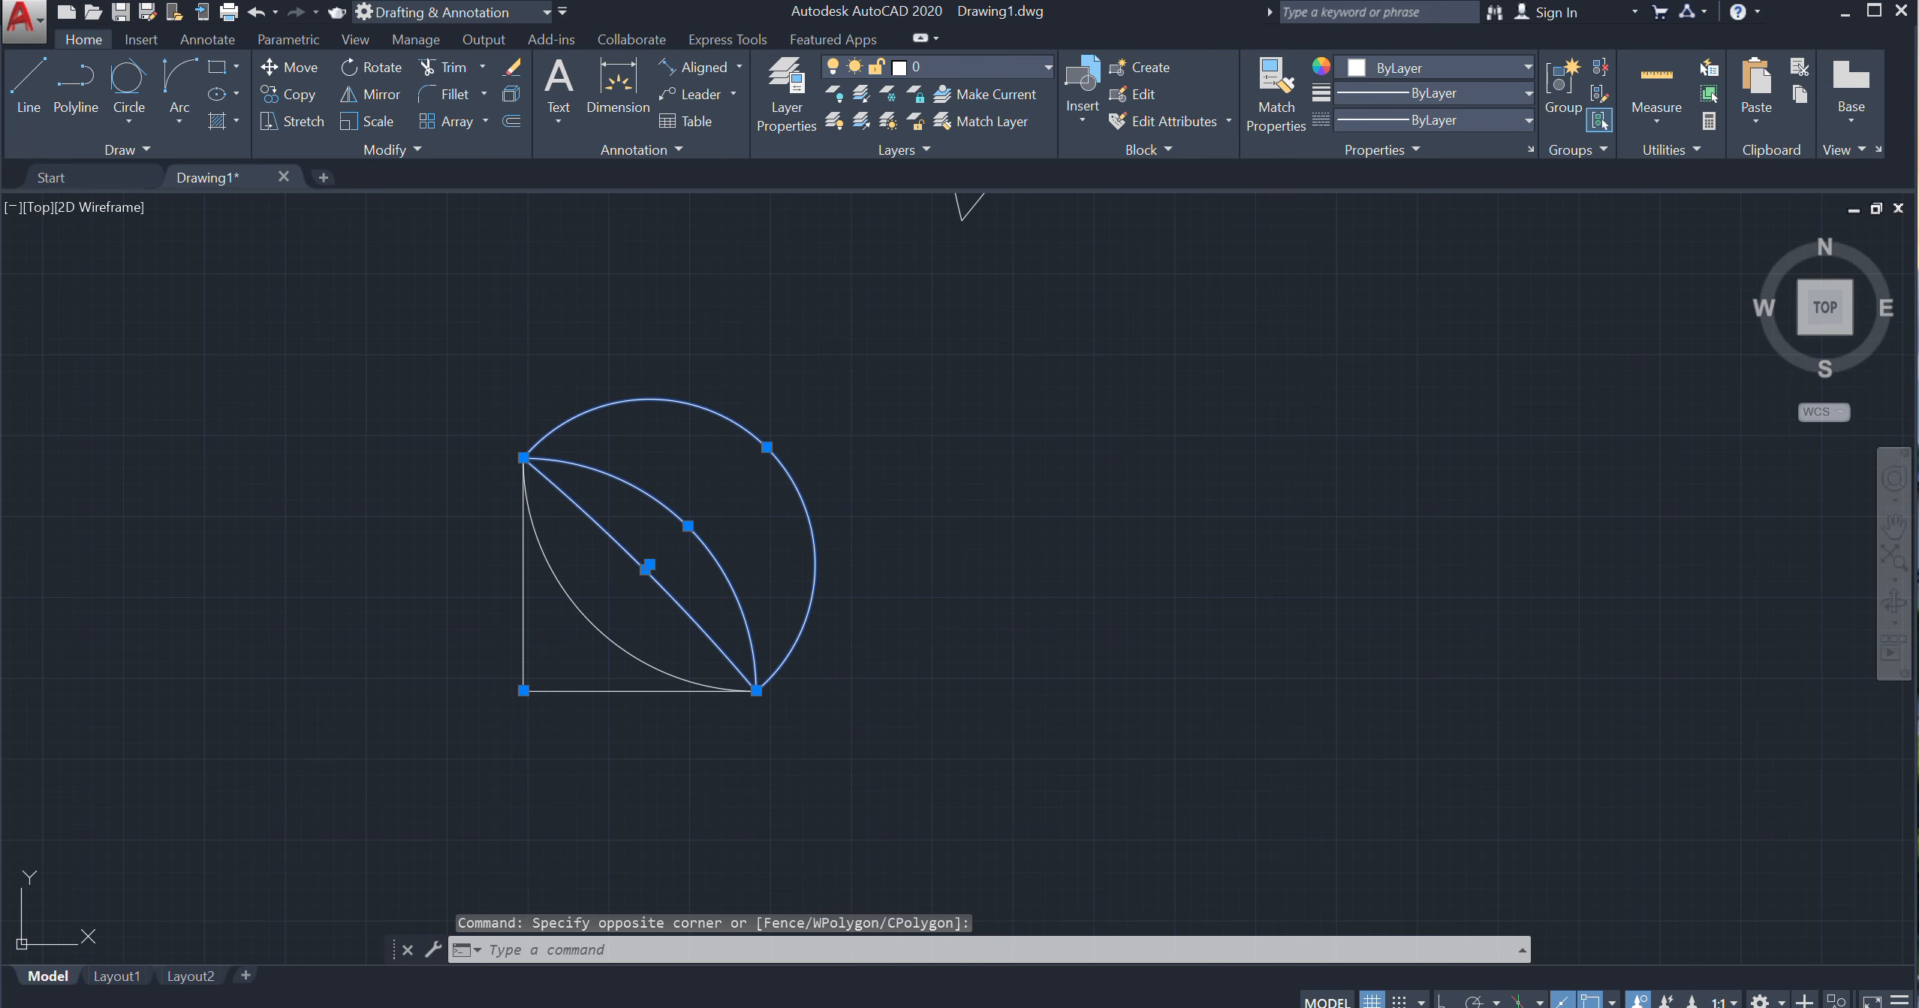
{"action": "key", "text": "Delete"}
{"action": "left_click", "coordinate": [647, 570]}
{"action": "left_click", "coordinate": [588, 642]}
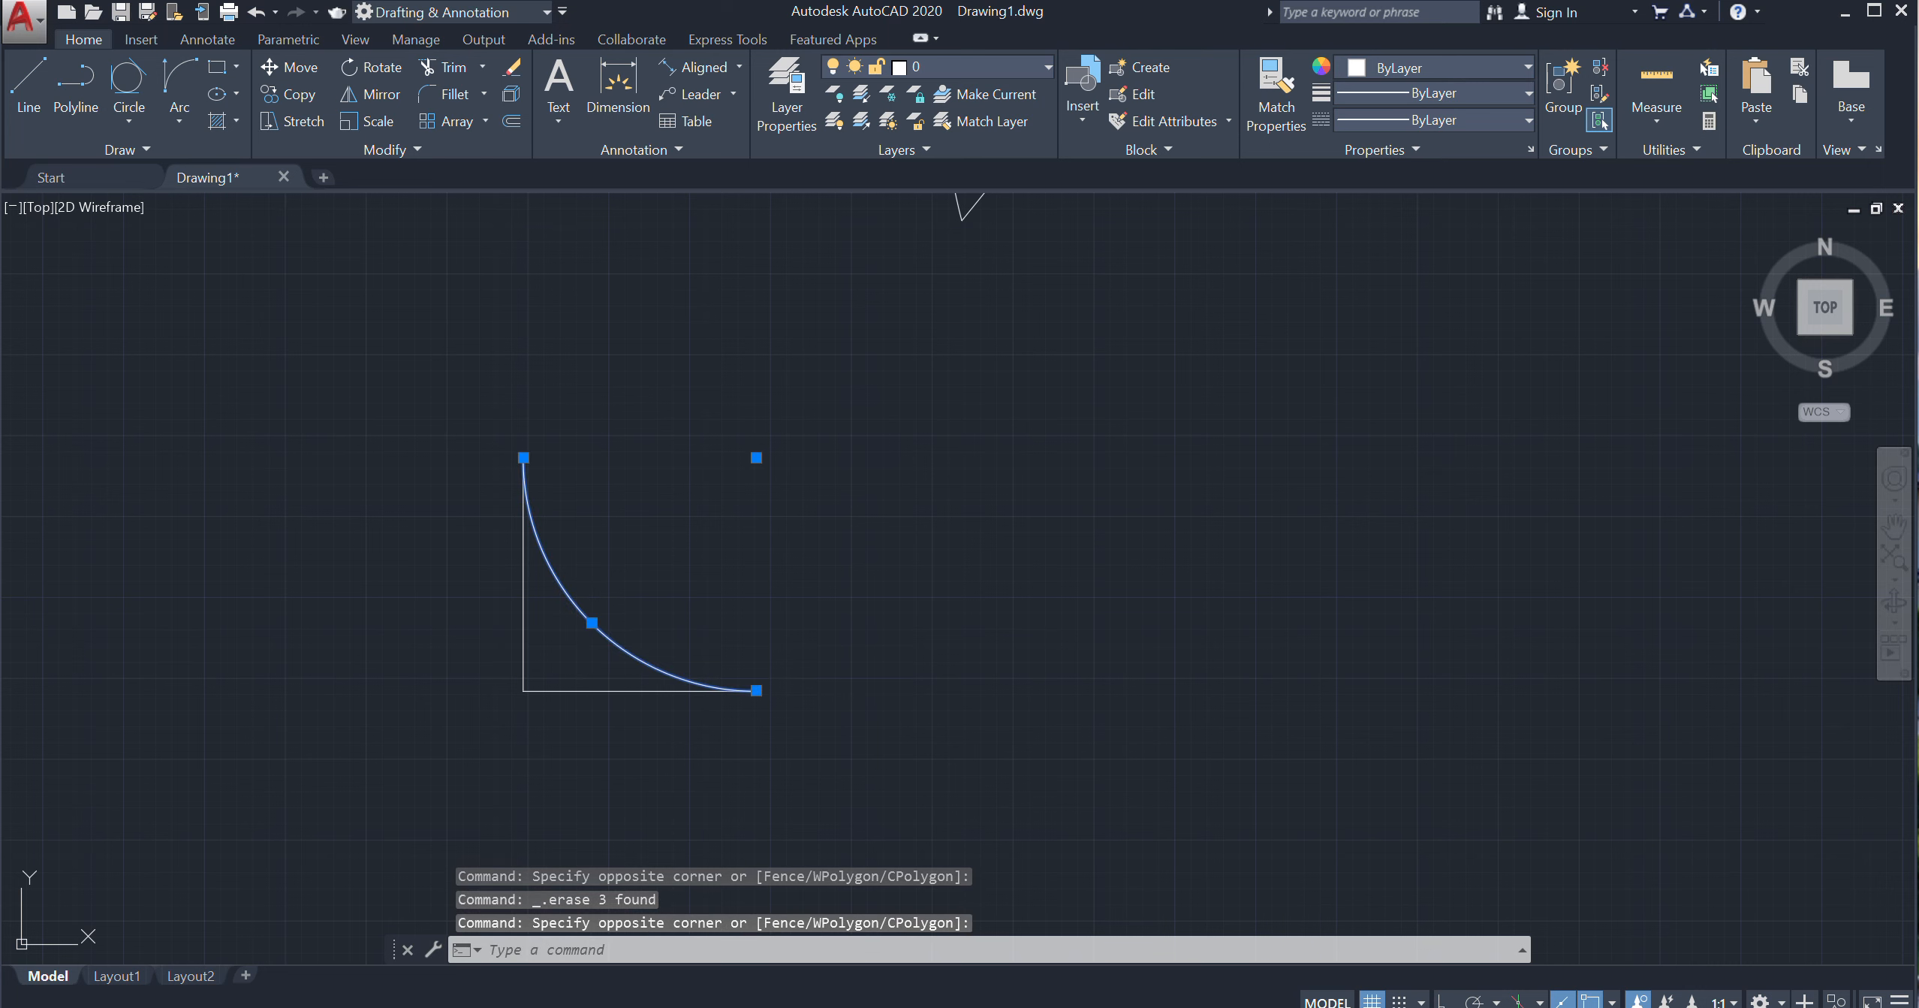
{"action": "key", "text": "Delete"}
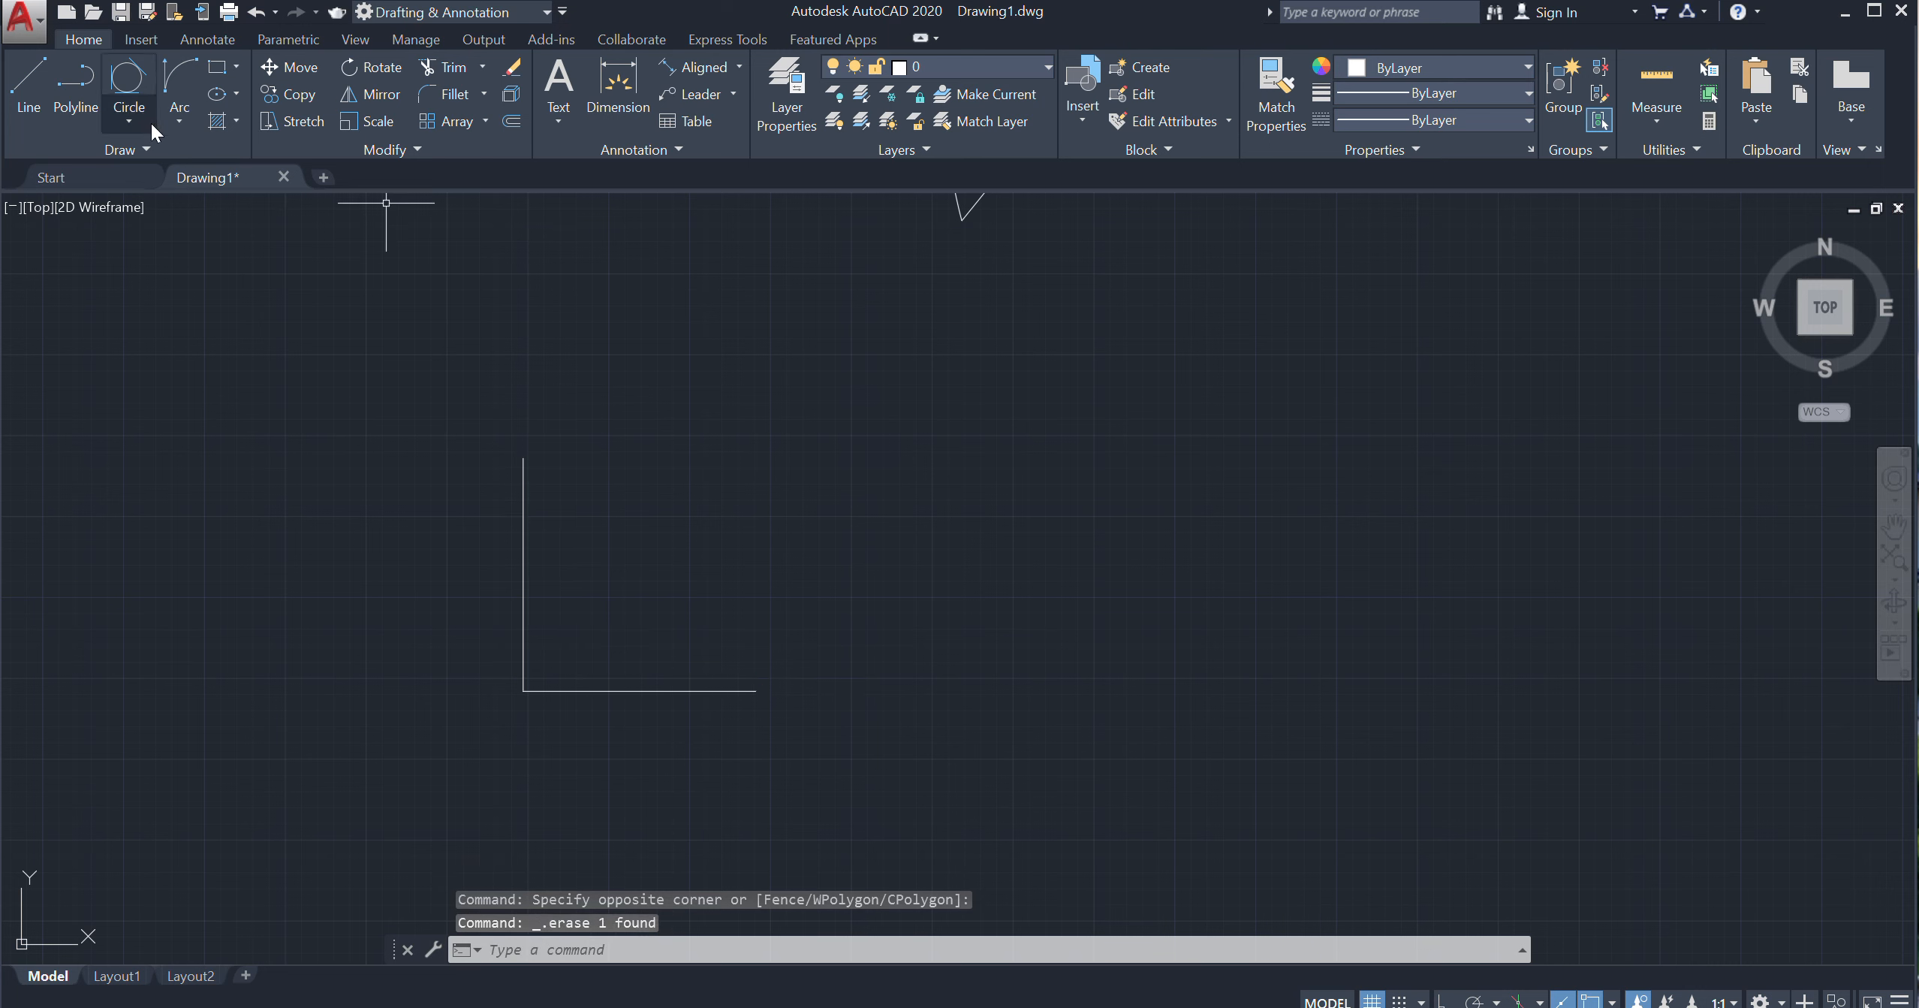
Draw a Start, End, Radius arc from the L's right end to its upper end with a 3' radius
{"action": "left_click", "coordinate": [186, 122]}
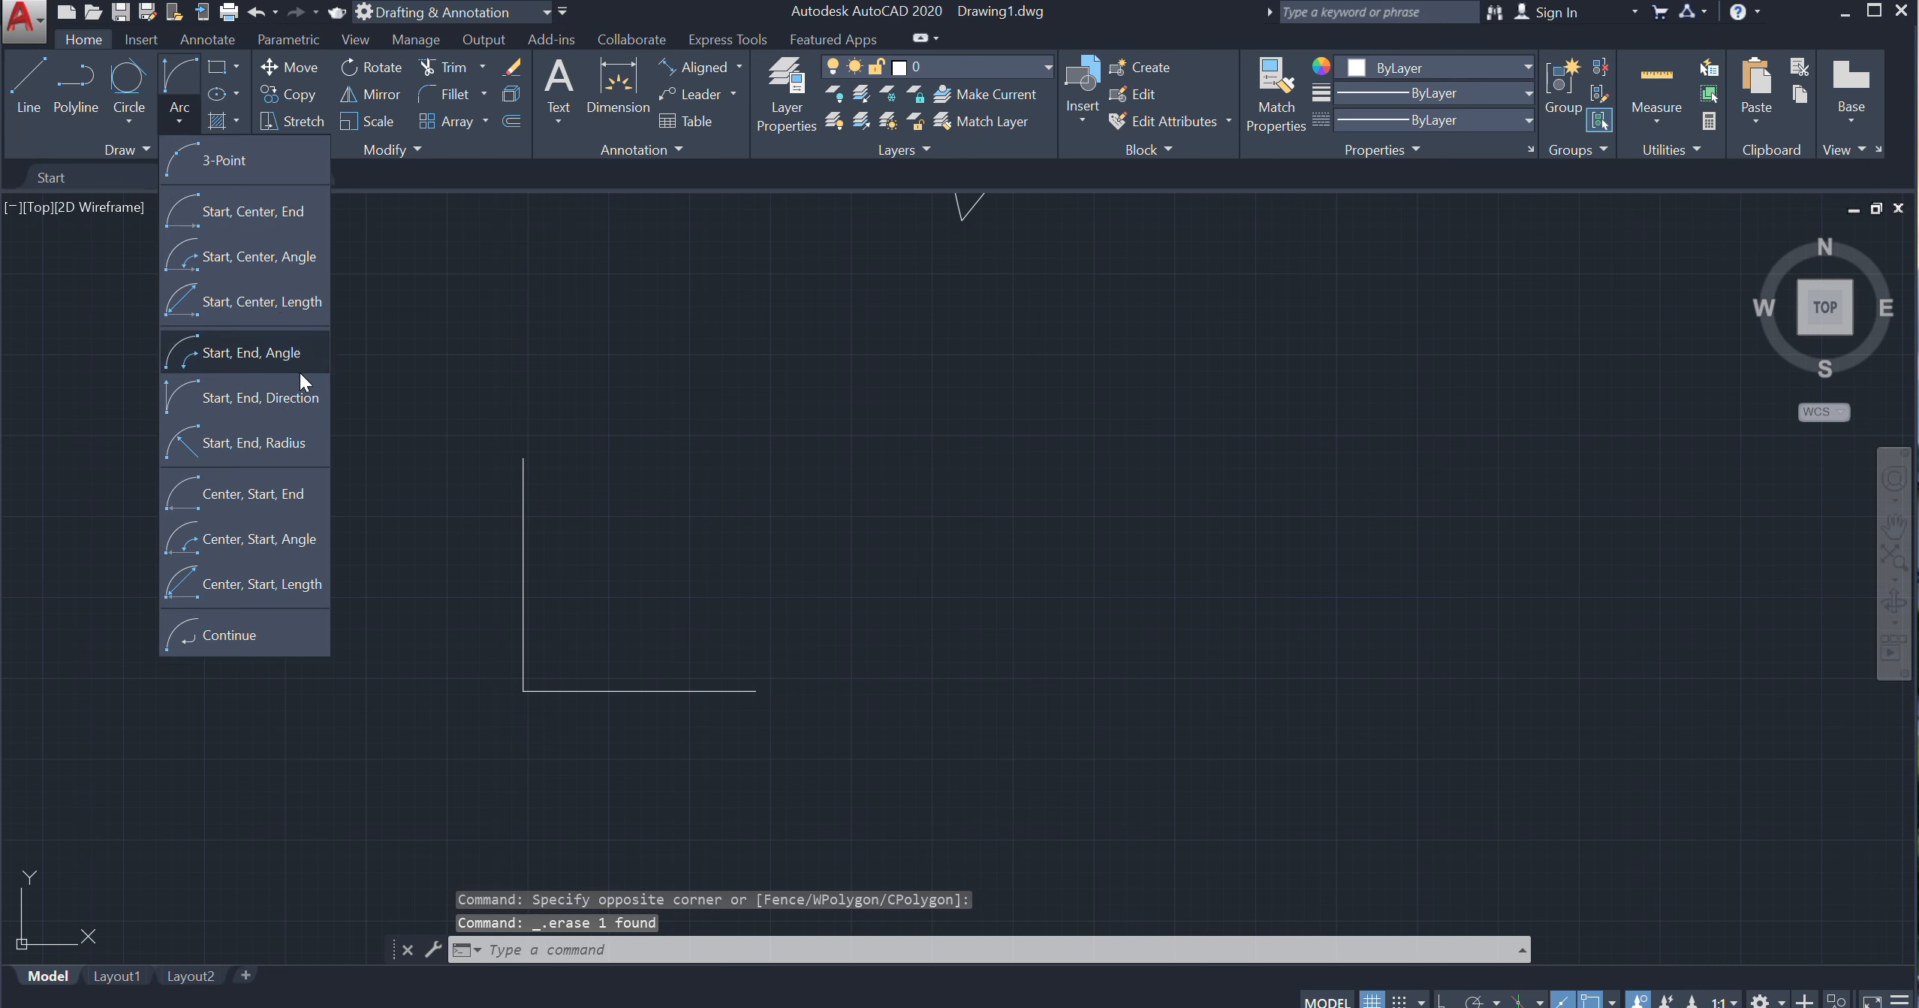
{"action": "left_click", "coordinate": [271, 440]}
{"action": "left_click", "coordinate": [756, 690]}
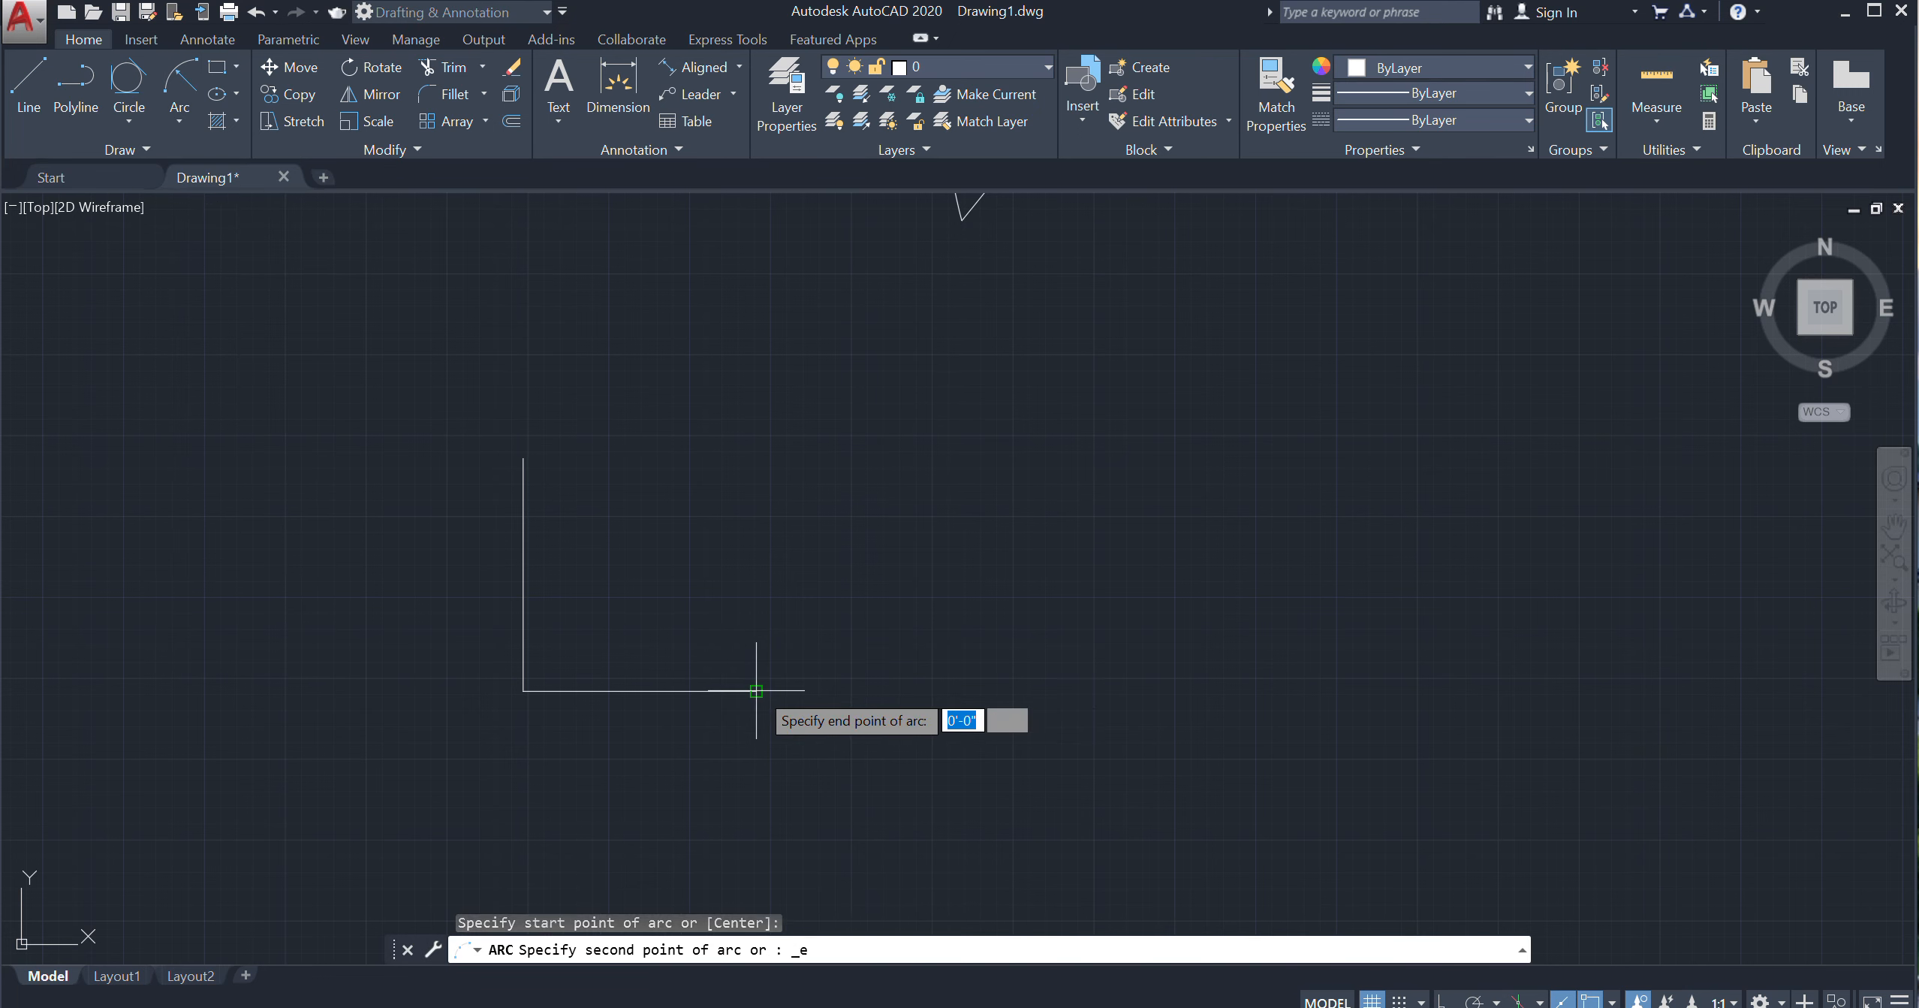
{"action": "left_click", "coordinate": [523, 457]}
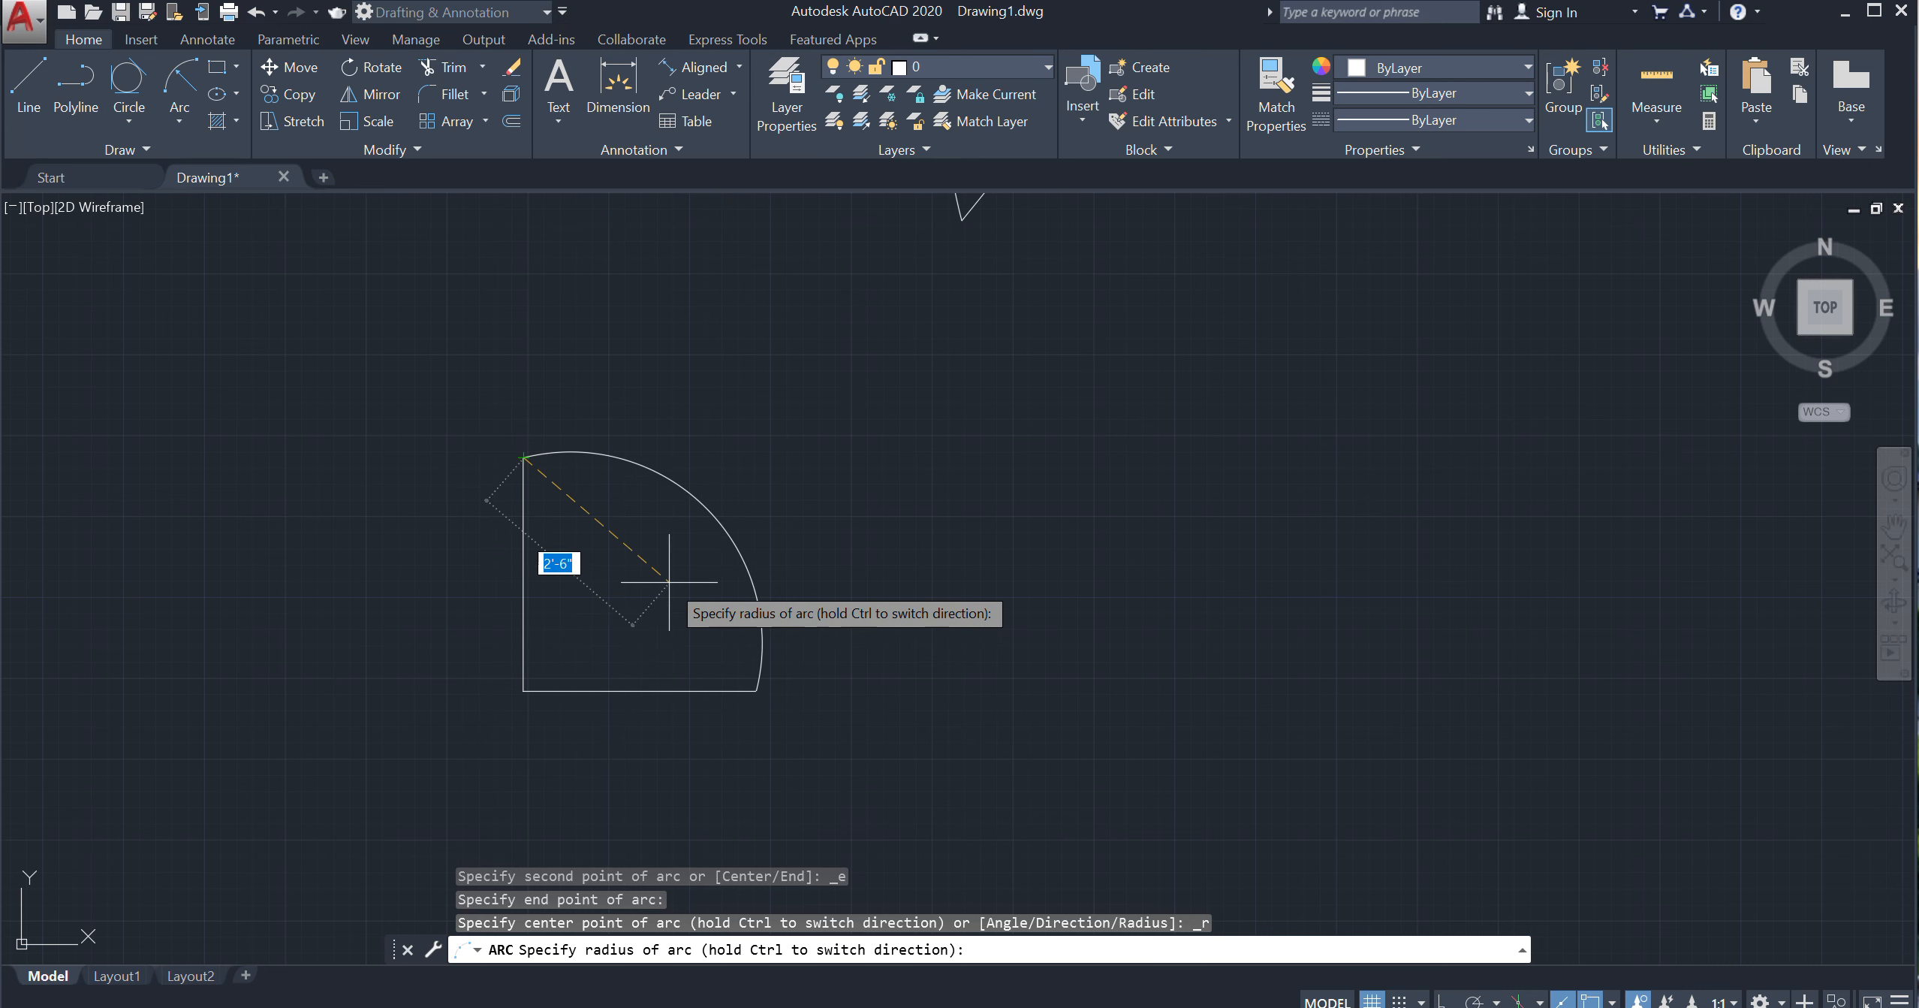
{"action": "type", "text": "3'"}
{"action": "key", "text": "Return"}
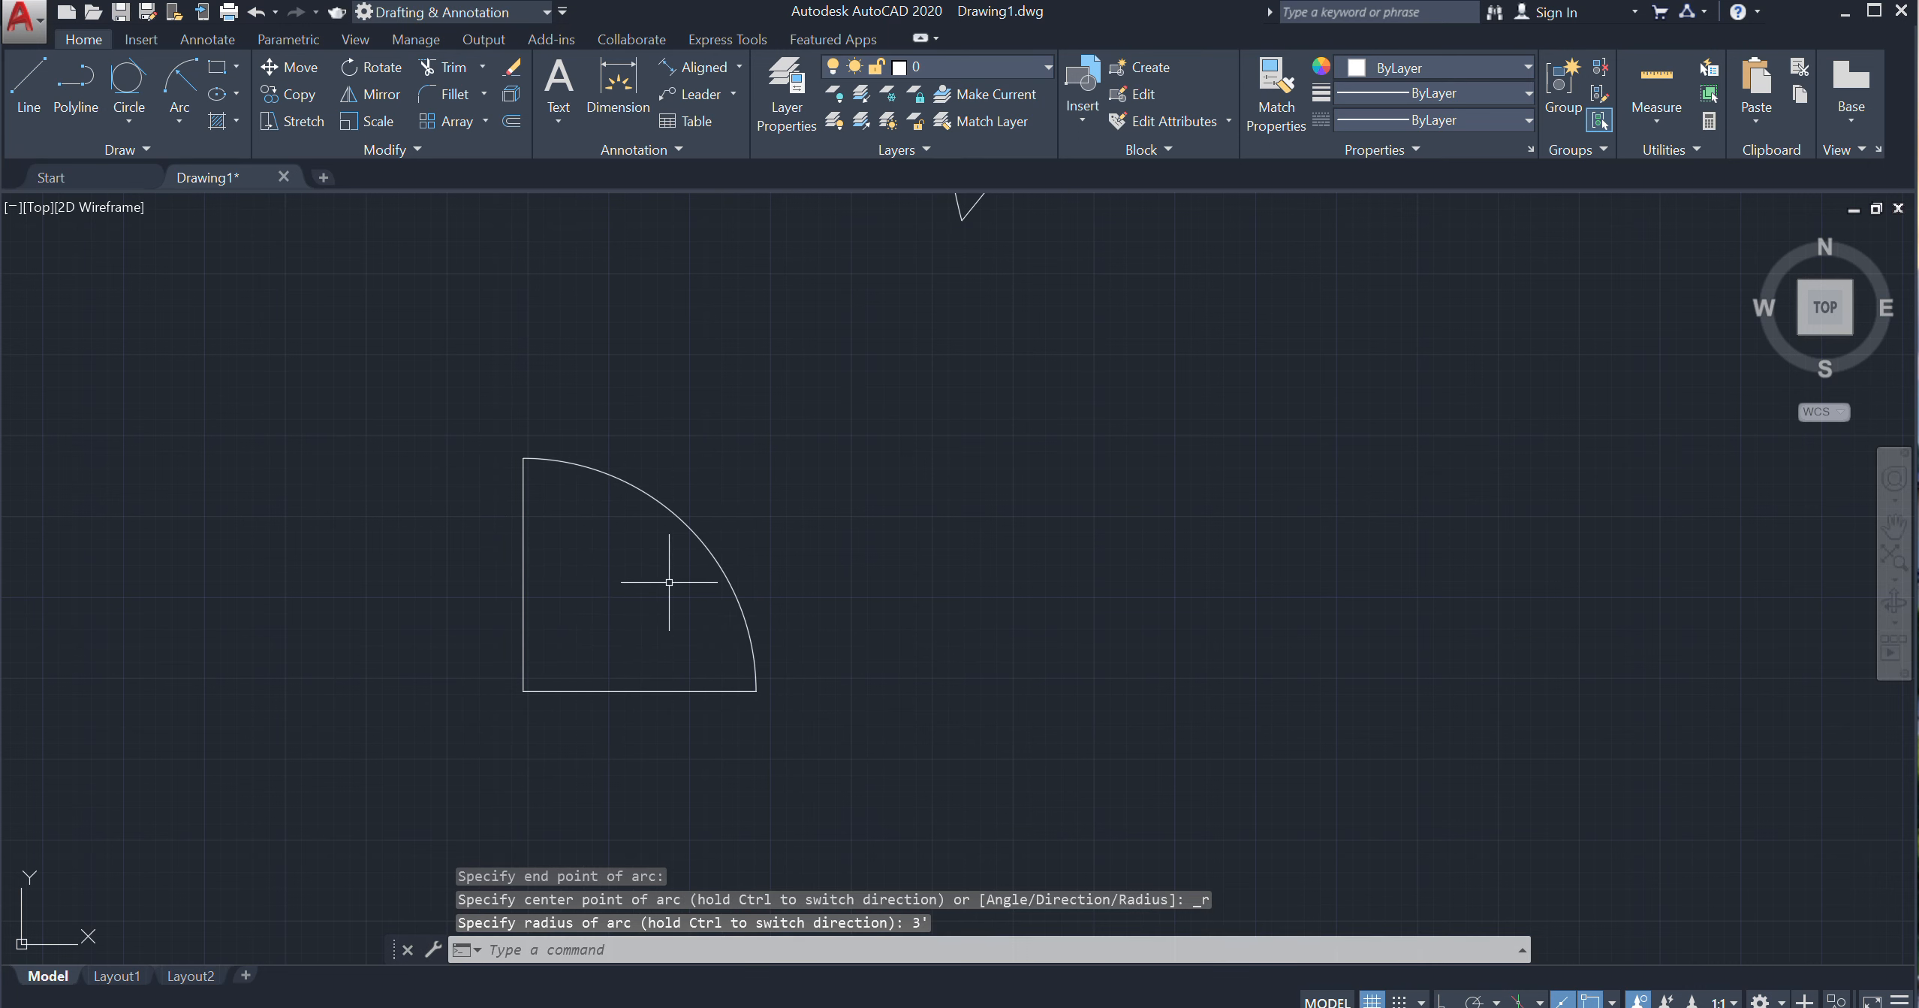
Draw a Center, Radius circle with a 3' radius in the empty area to the right of the quarter-arc shape
{"action": "left_click", "coordinate": [128, 111]}
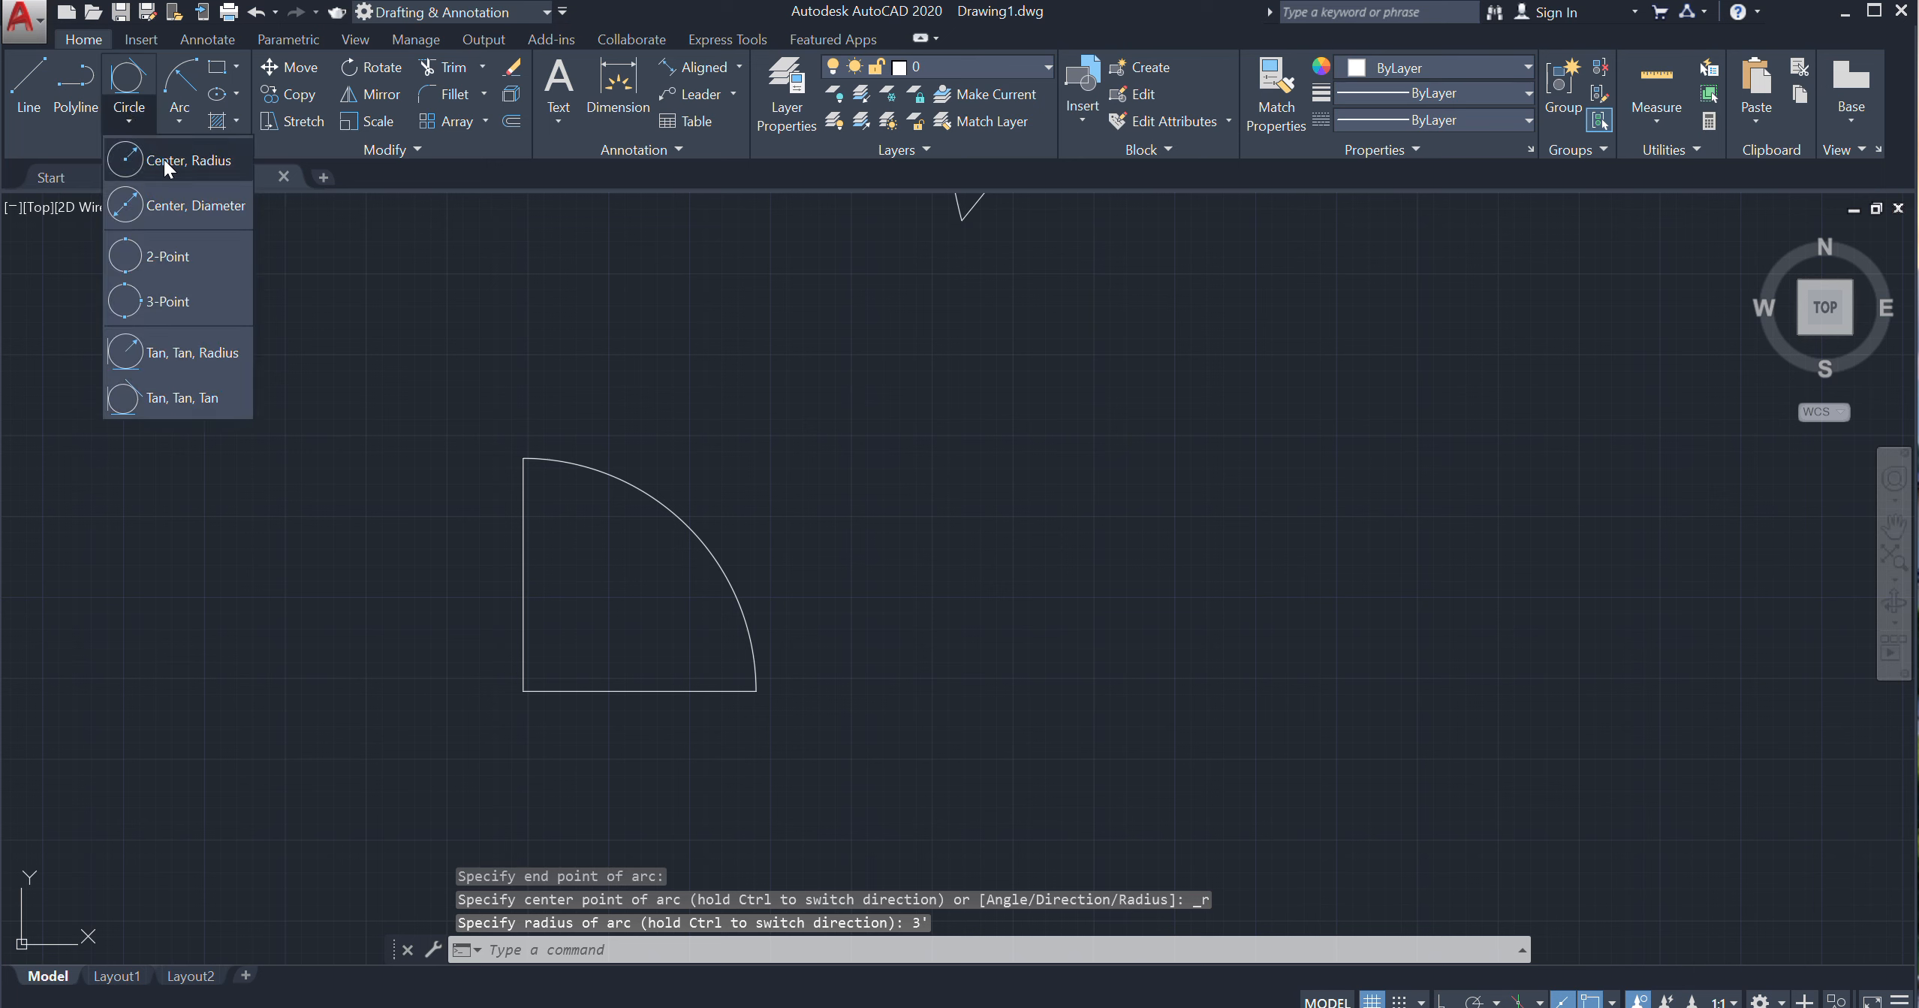
{"action": "left_click", "coordinate": [164, 159]}
{"action": "left_click", "coordinate": [1017, 600]}
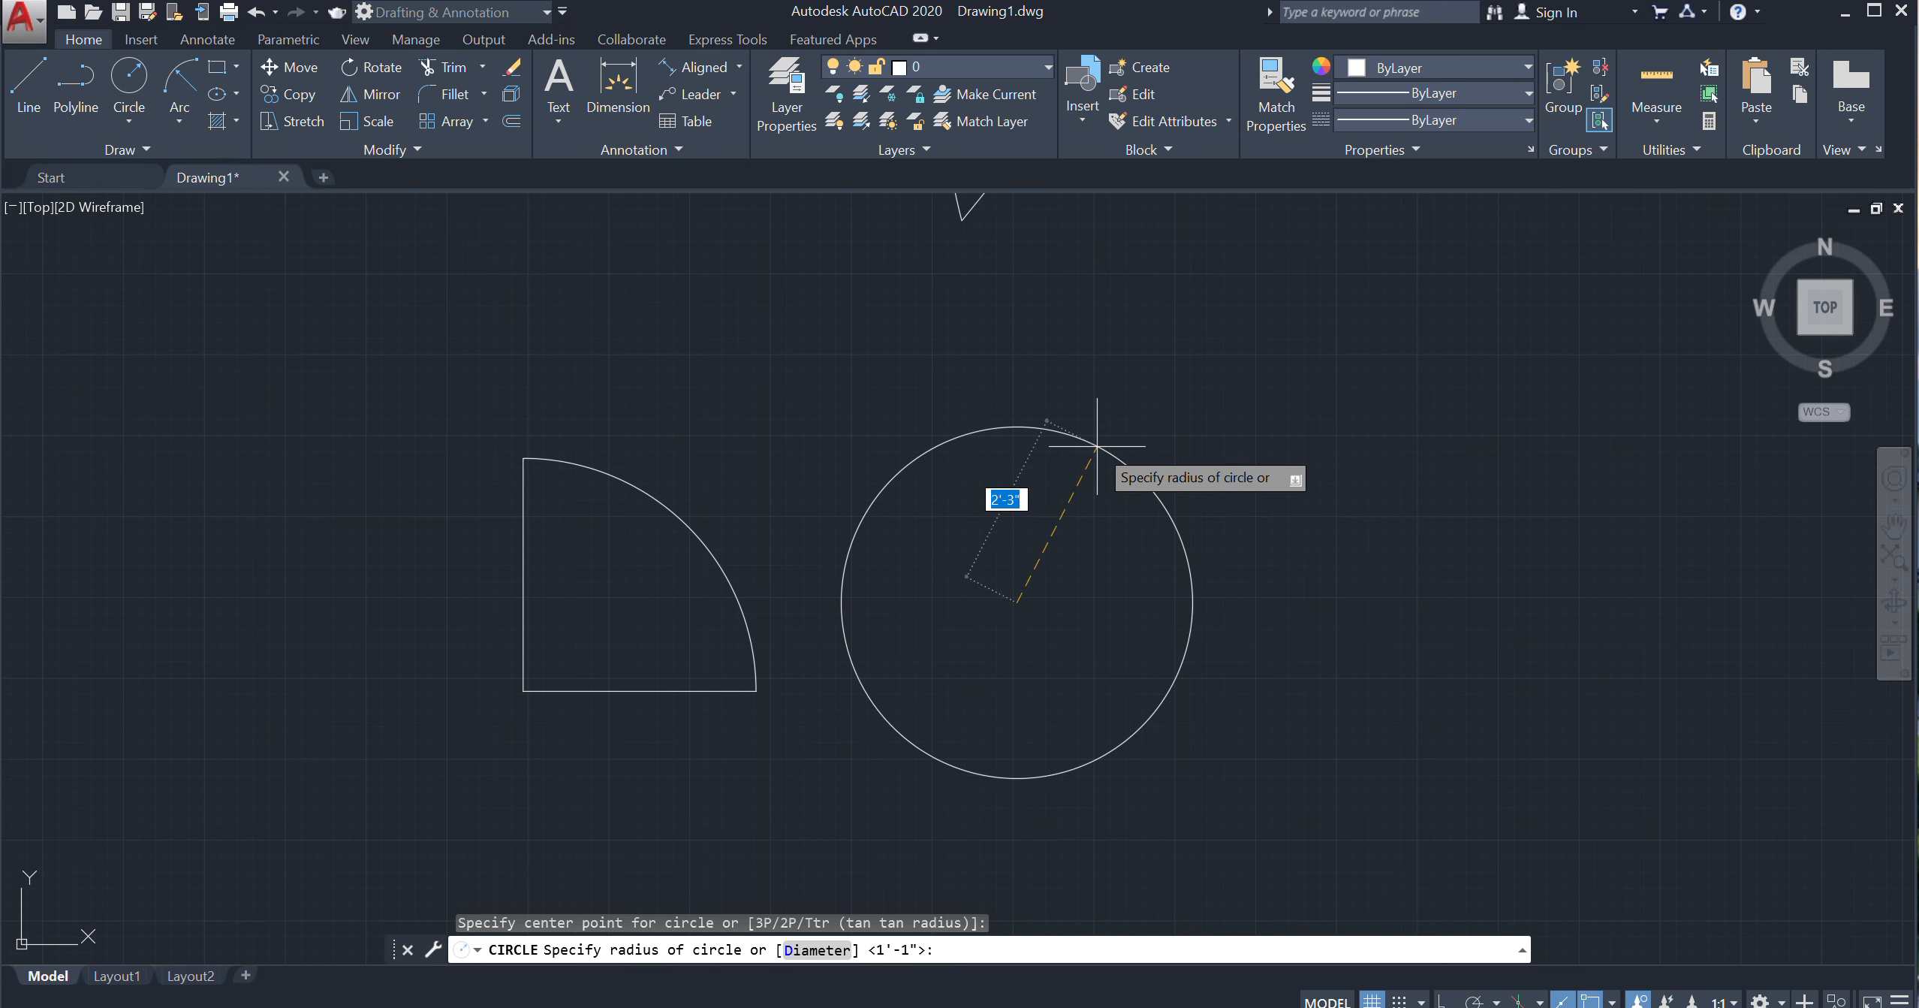
{"action": "type", "text": "3'"}
{"action": "key", "text": "Return"}
Move the 3' circle from its center onto the L's corner so it can be compared with the arc
{"action": "left_click", "coordinate": [1182, 321]}
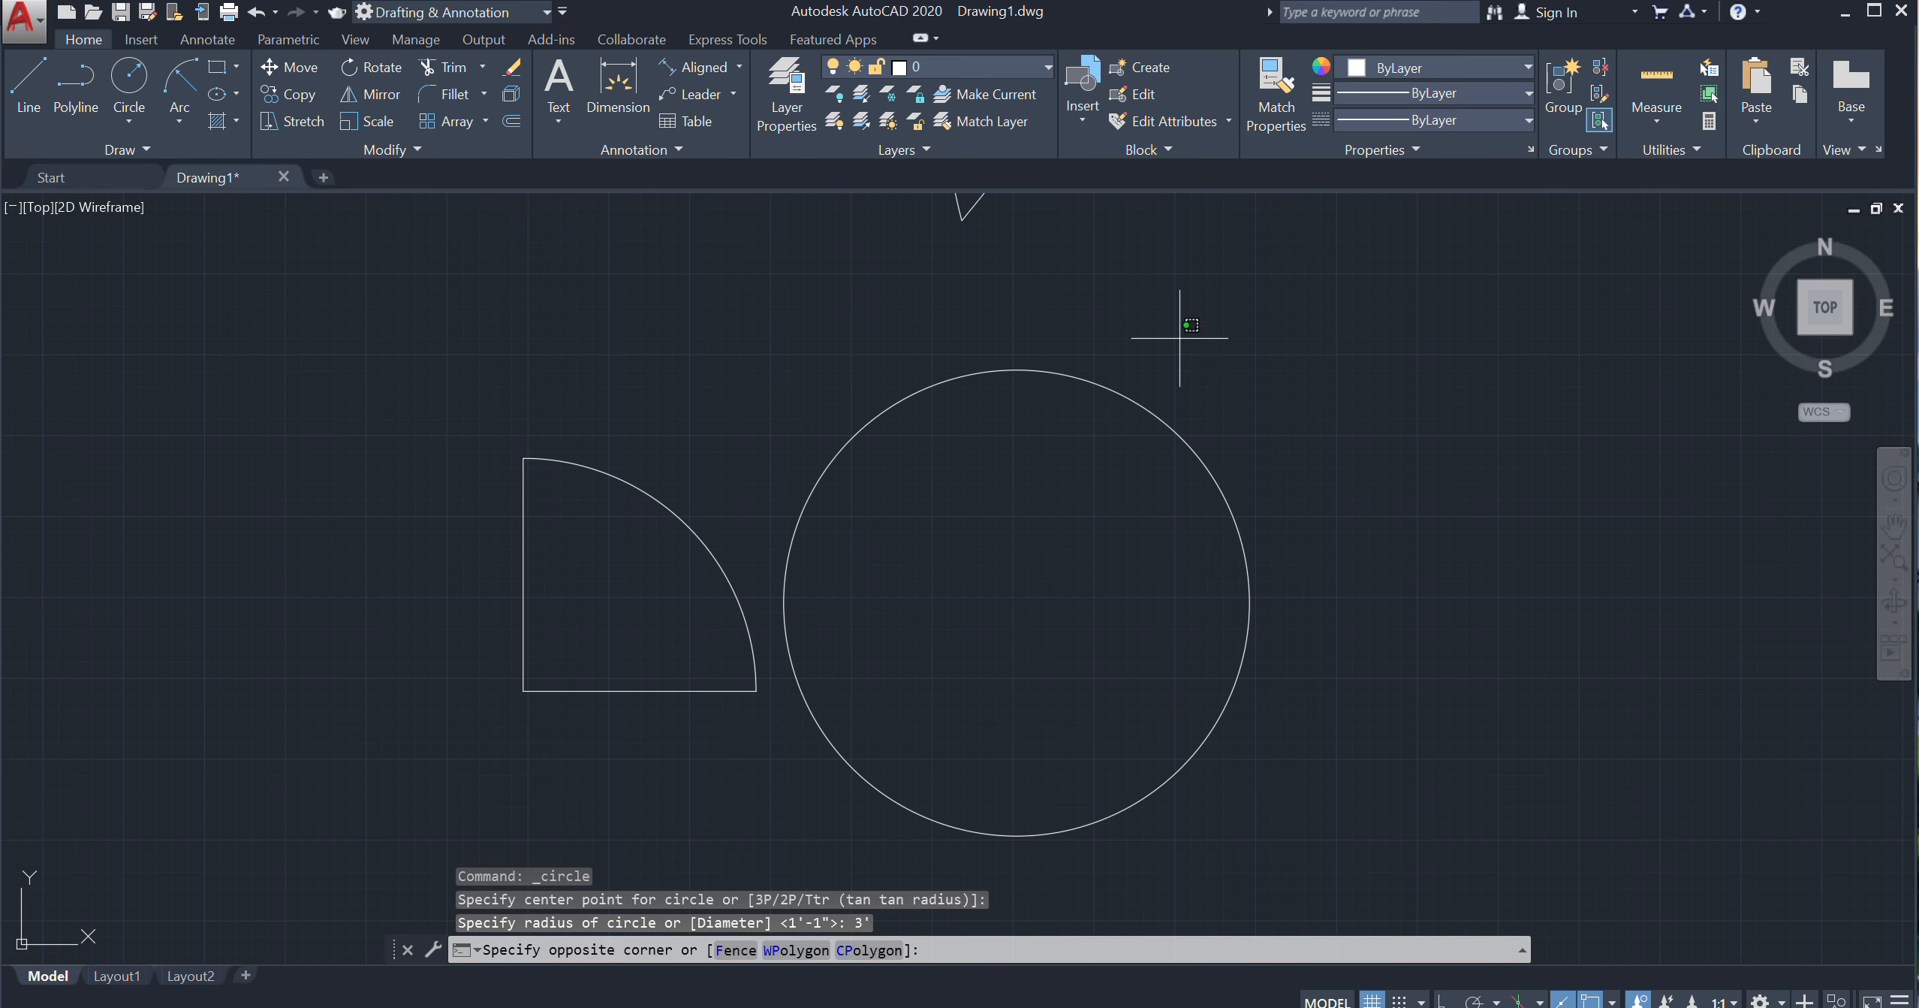
{"action": "left_click", "coordinate": [578, 351]}
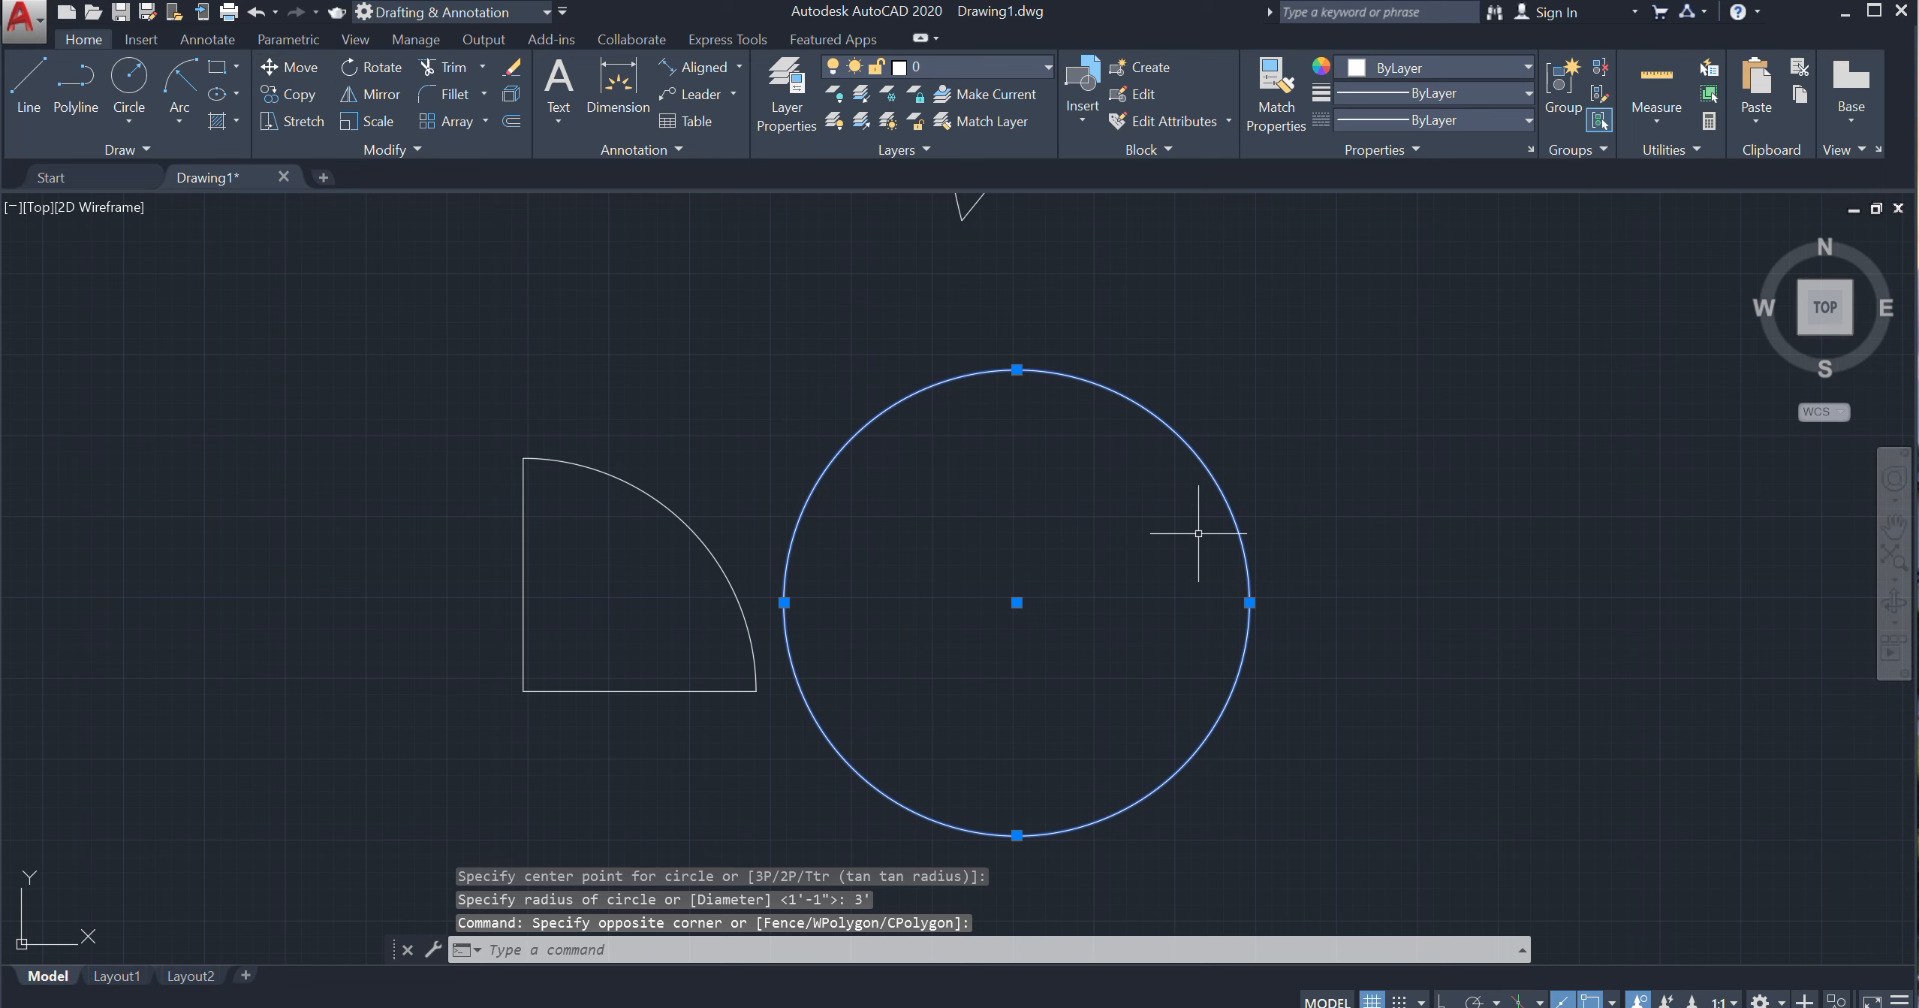
{"action": "left_click", "coordinate": [300, 68]}
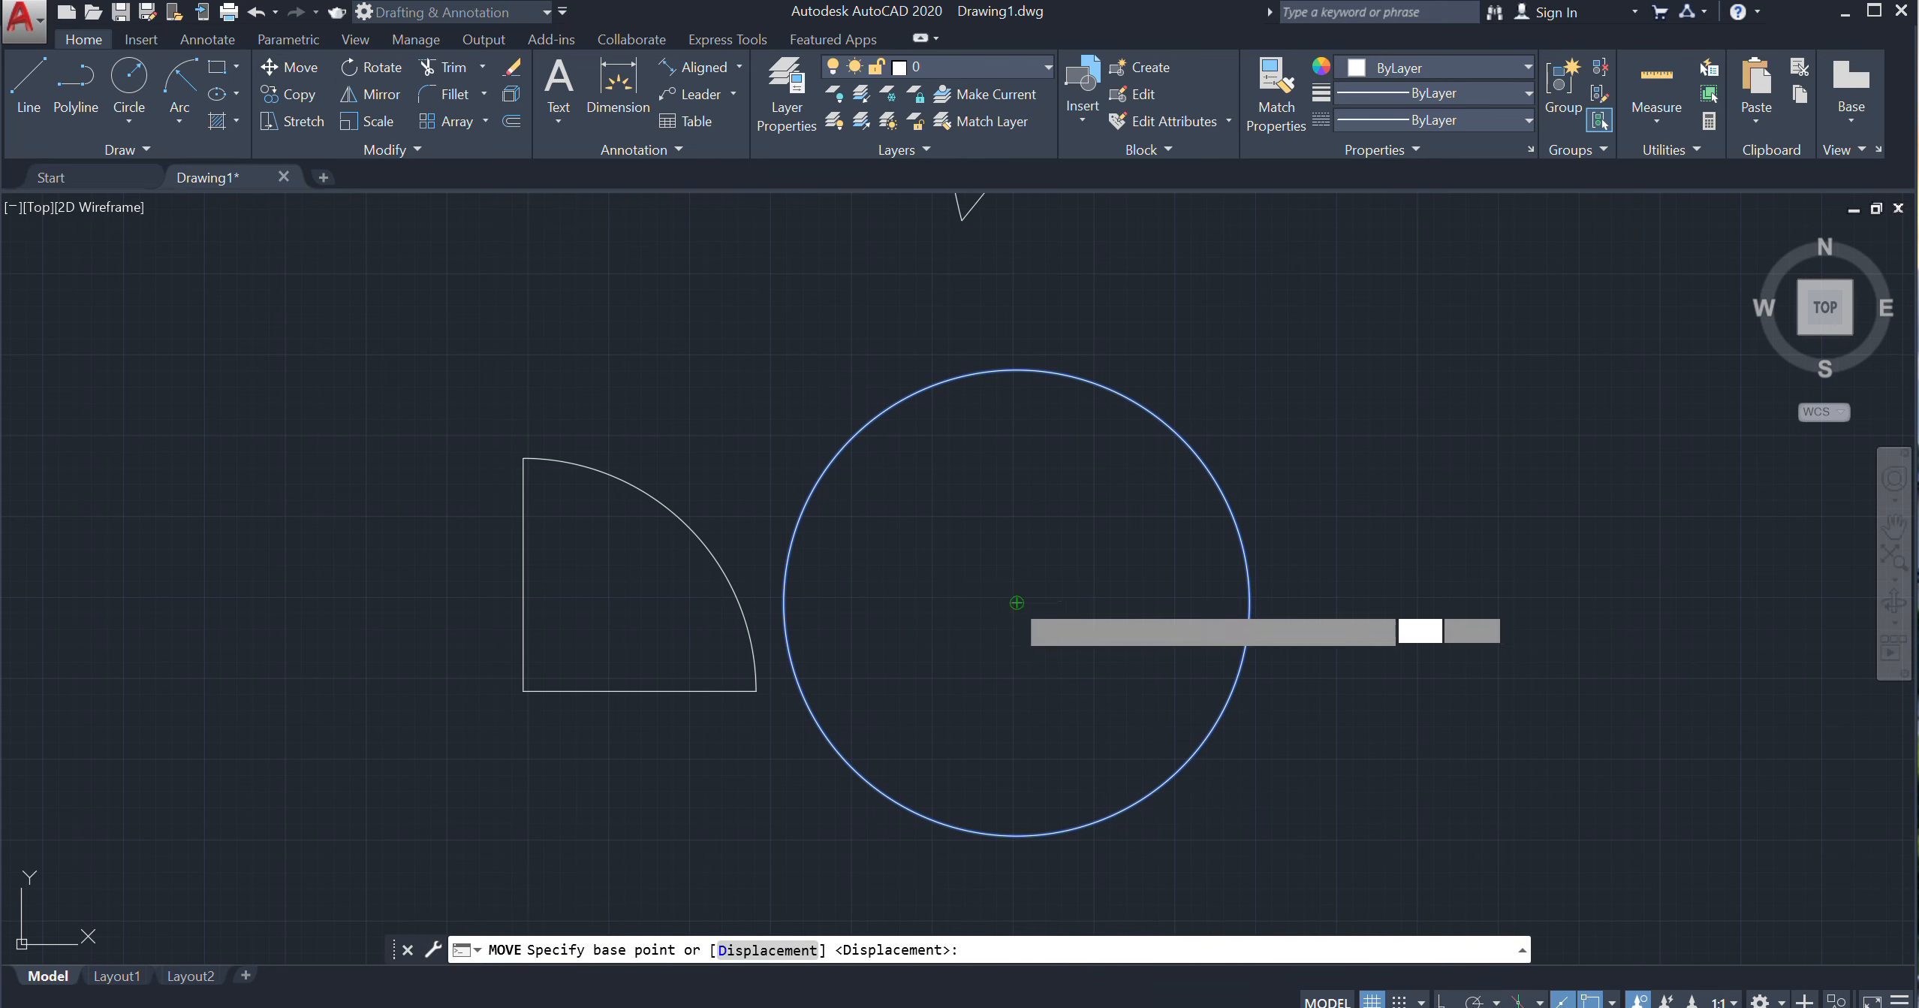
{"action": "left_click", "coordinate": [1017, 603]}
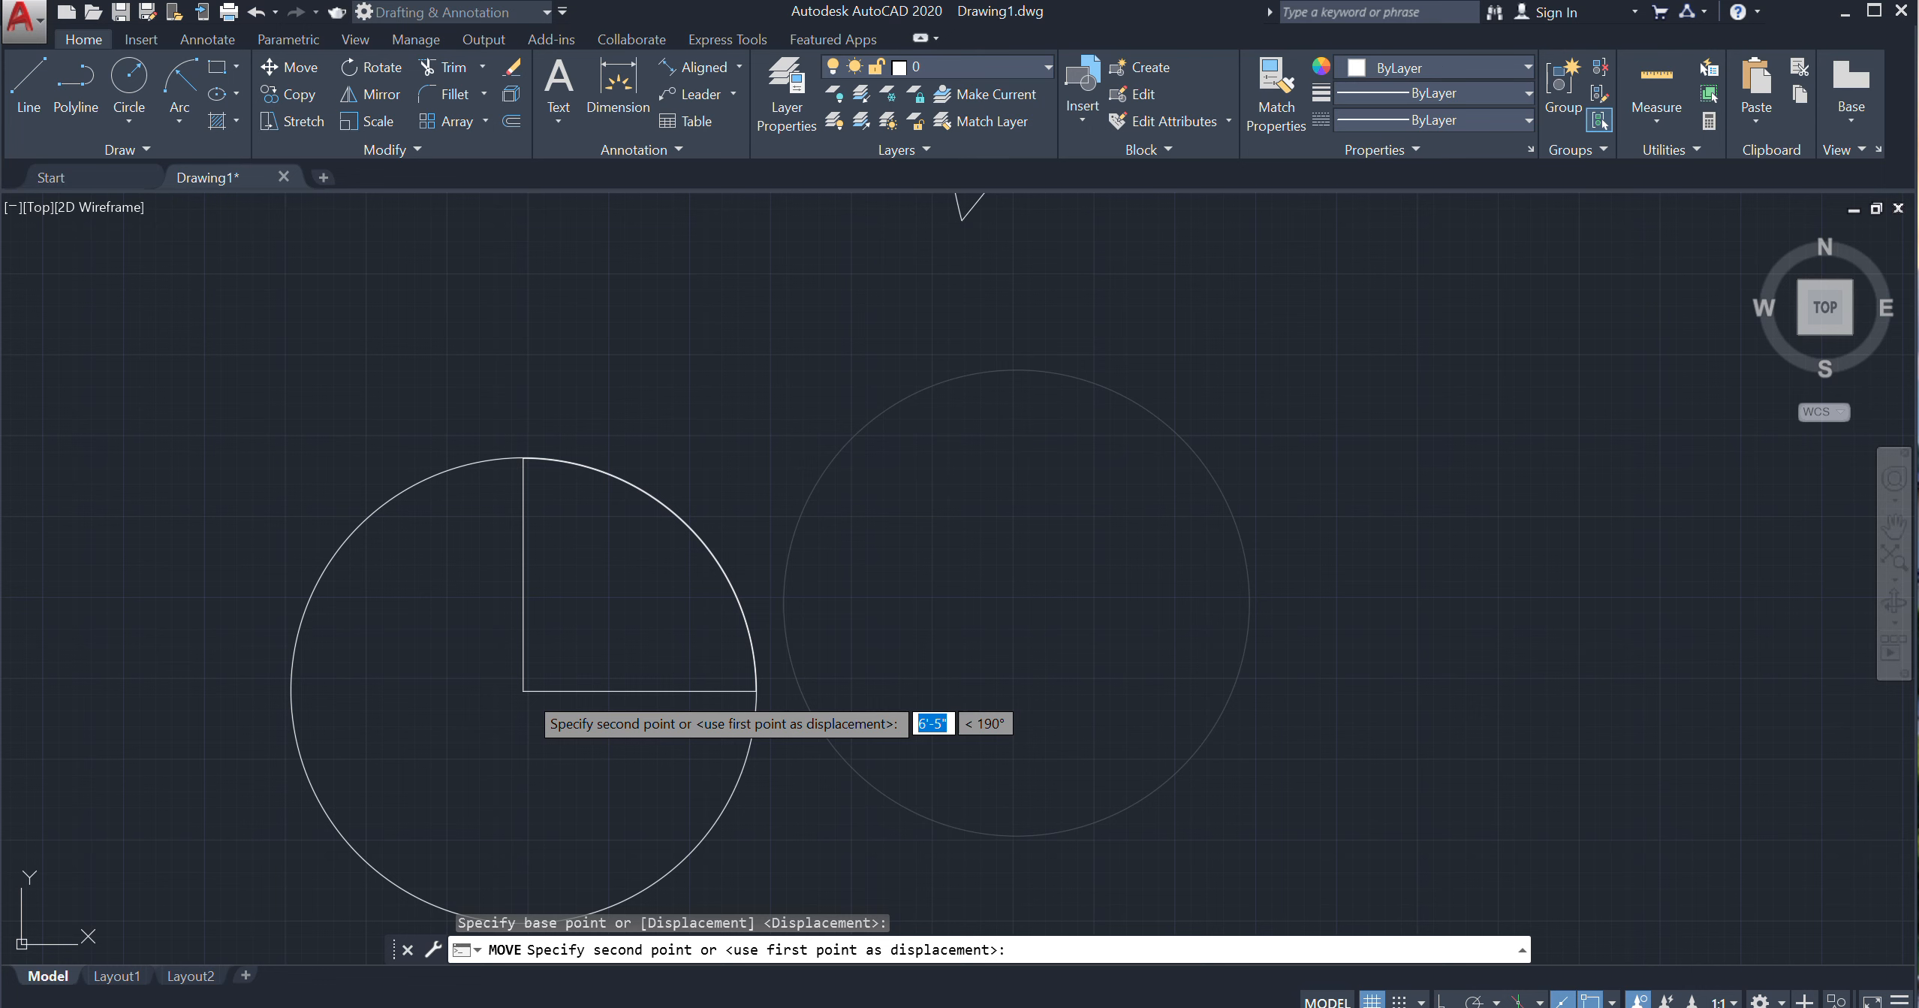
{"action": "left_click", "coordinate": [523, 691]}
{"action": "middle_click_drag", "start_coordinate": [929, 601], "coordinate": [952, 506]}
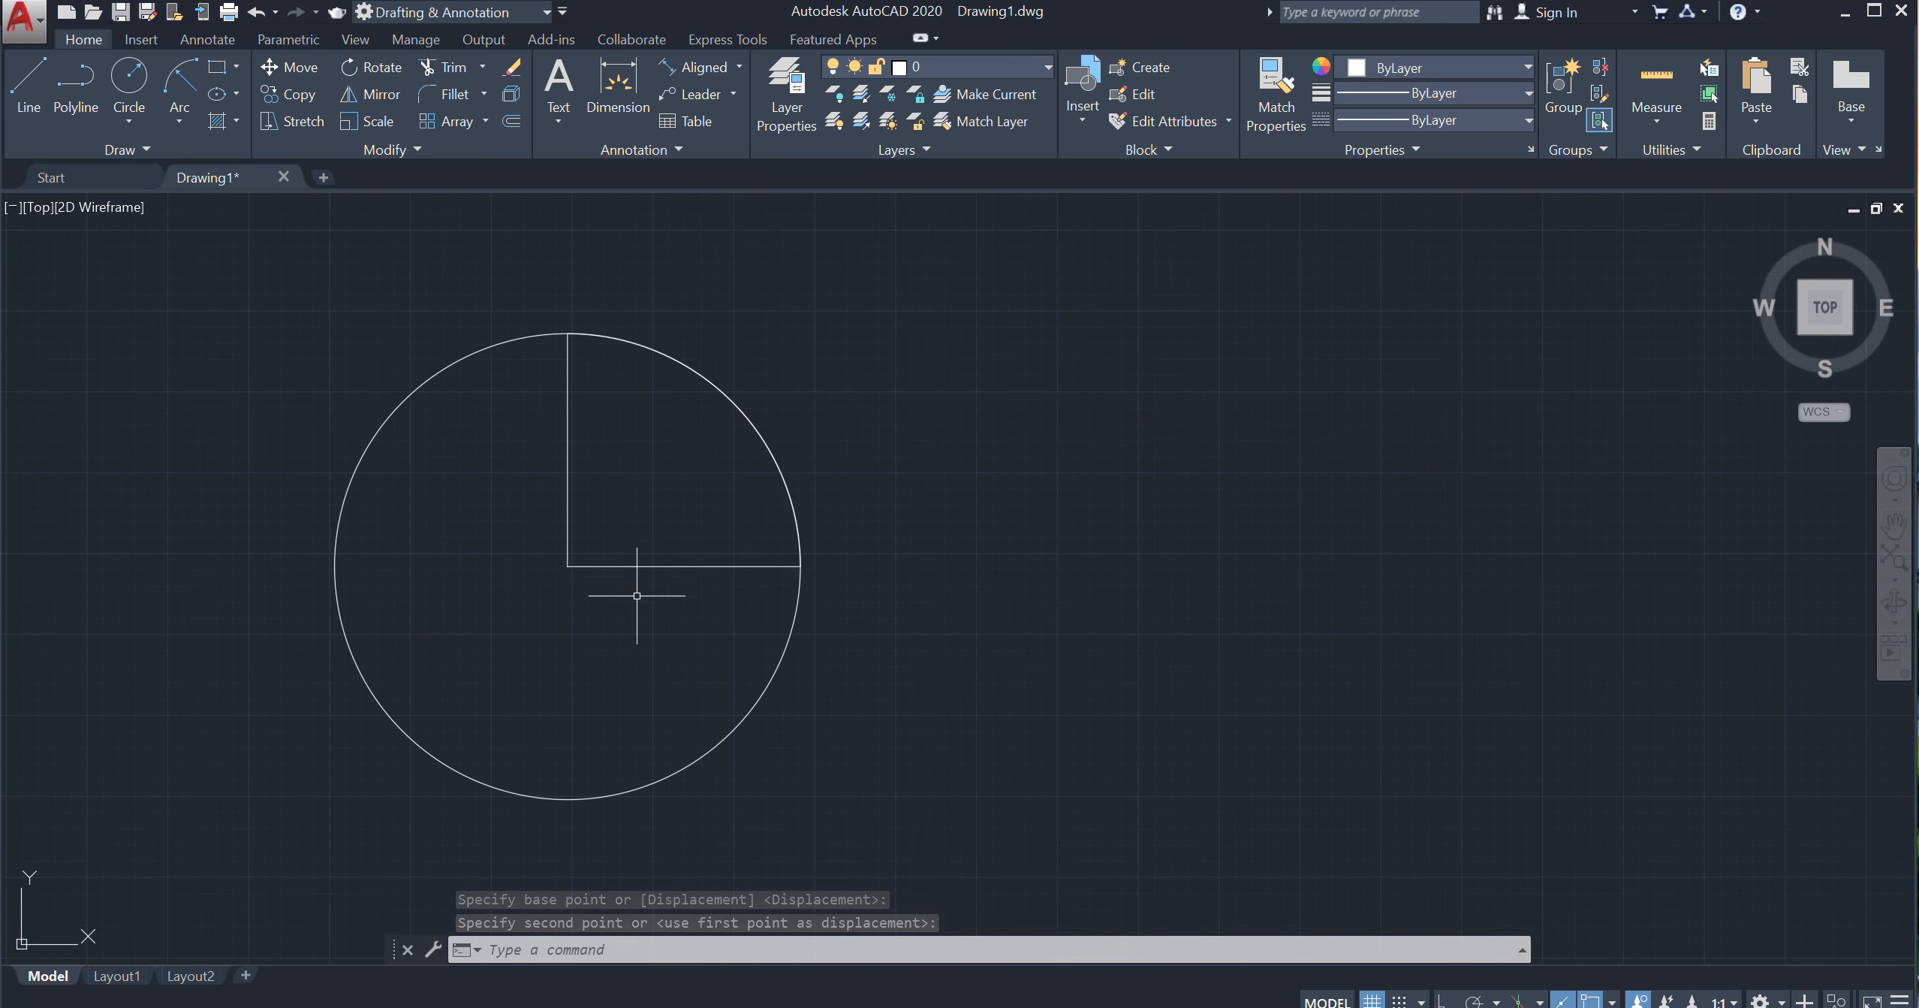
Delete the 3' comparison circle, keeping the arc and the guide lines
{"action": "left_click", "coordinate": [870, 784]}
{"action": "left_click", "coordinate": [649, 729]}
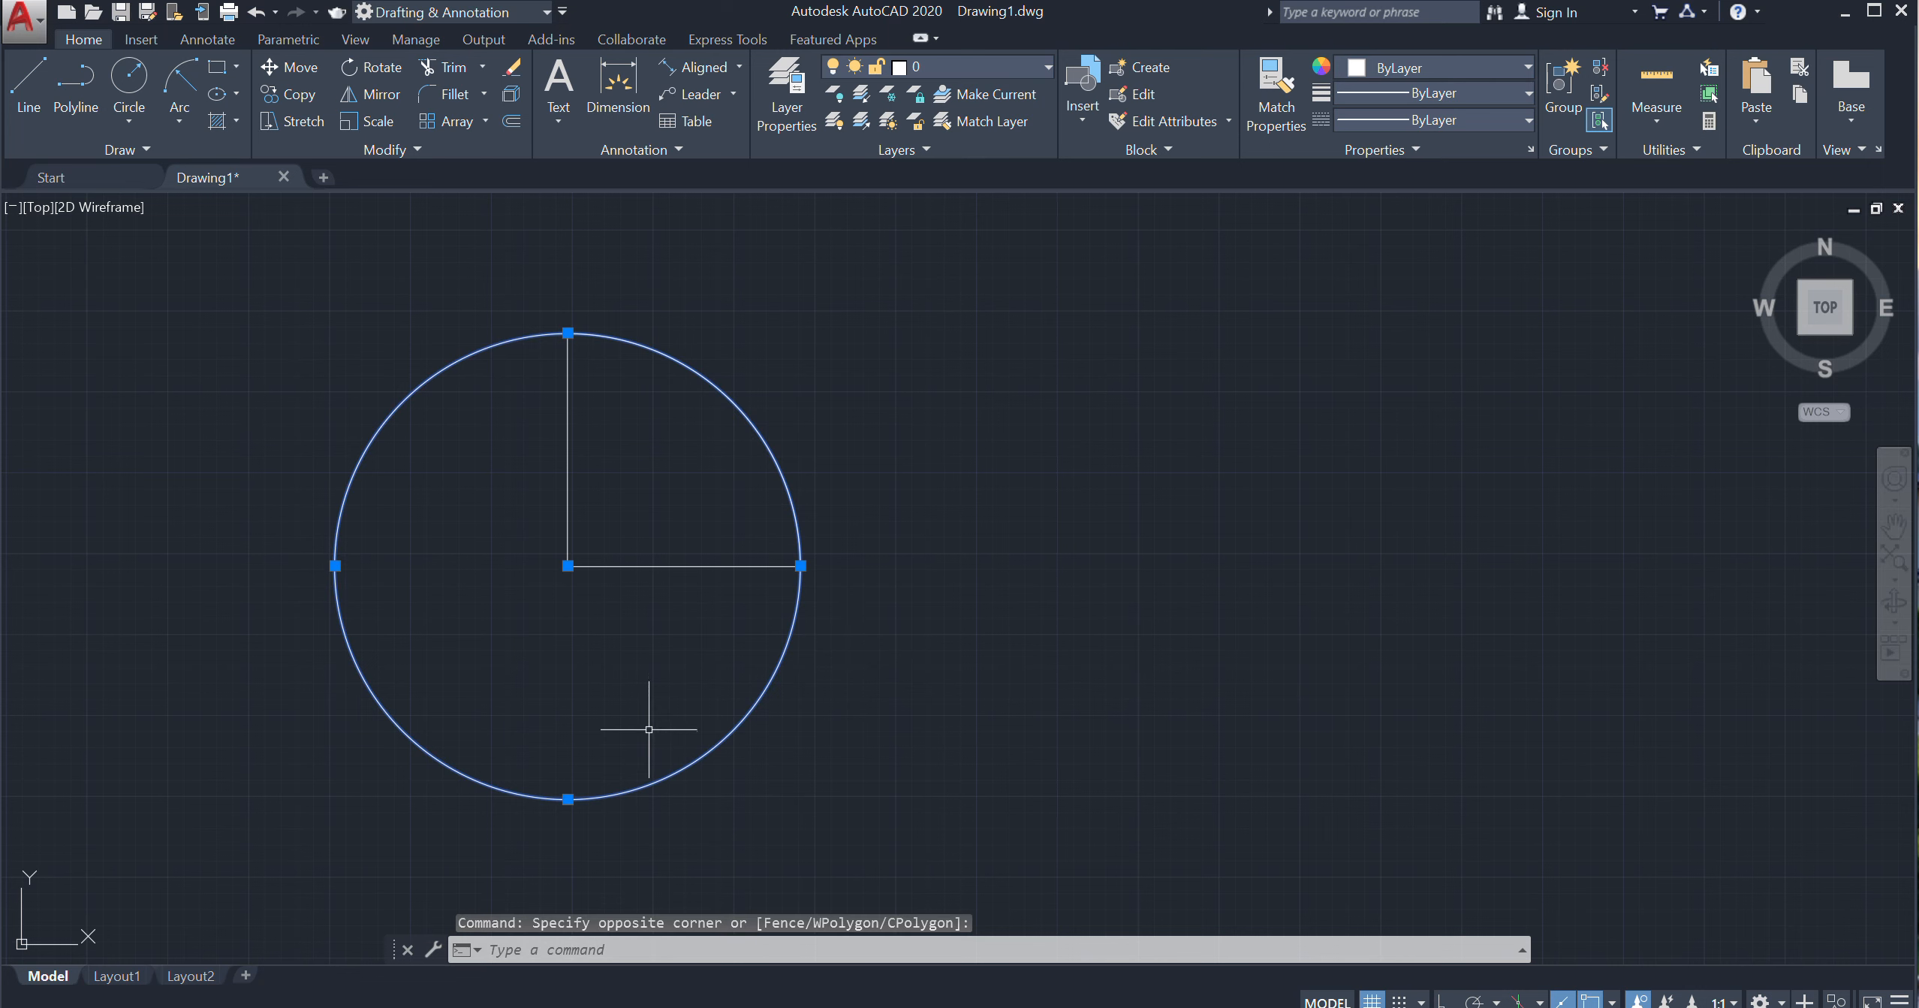
{"action": "key", "text": "Delete"}
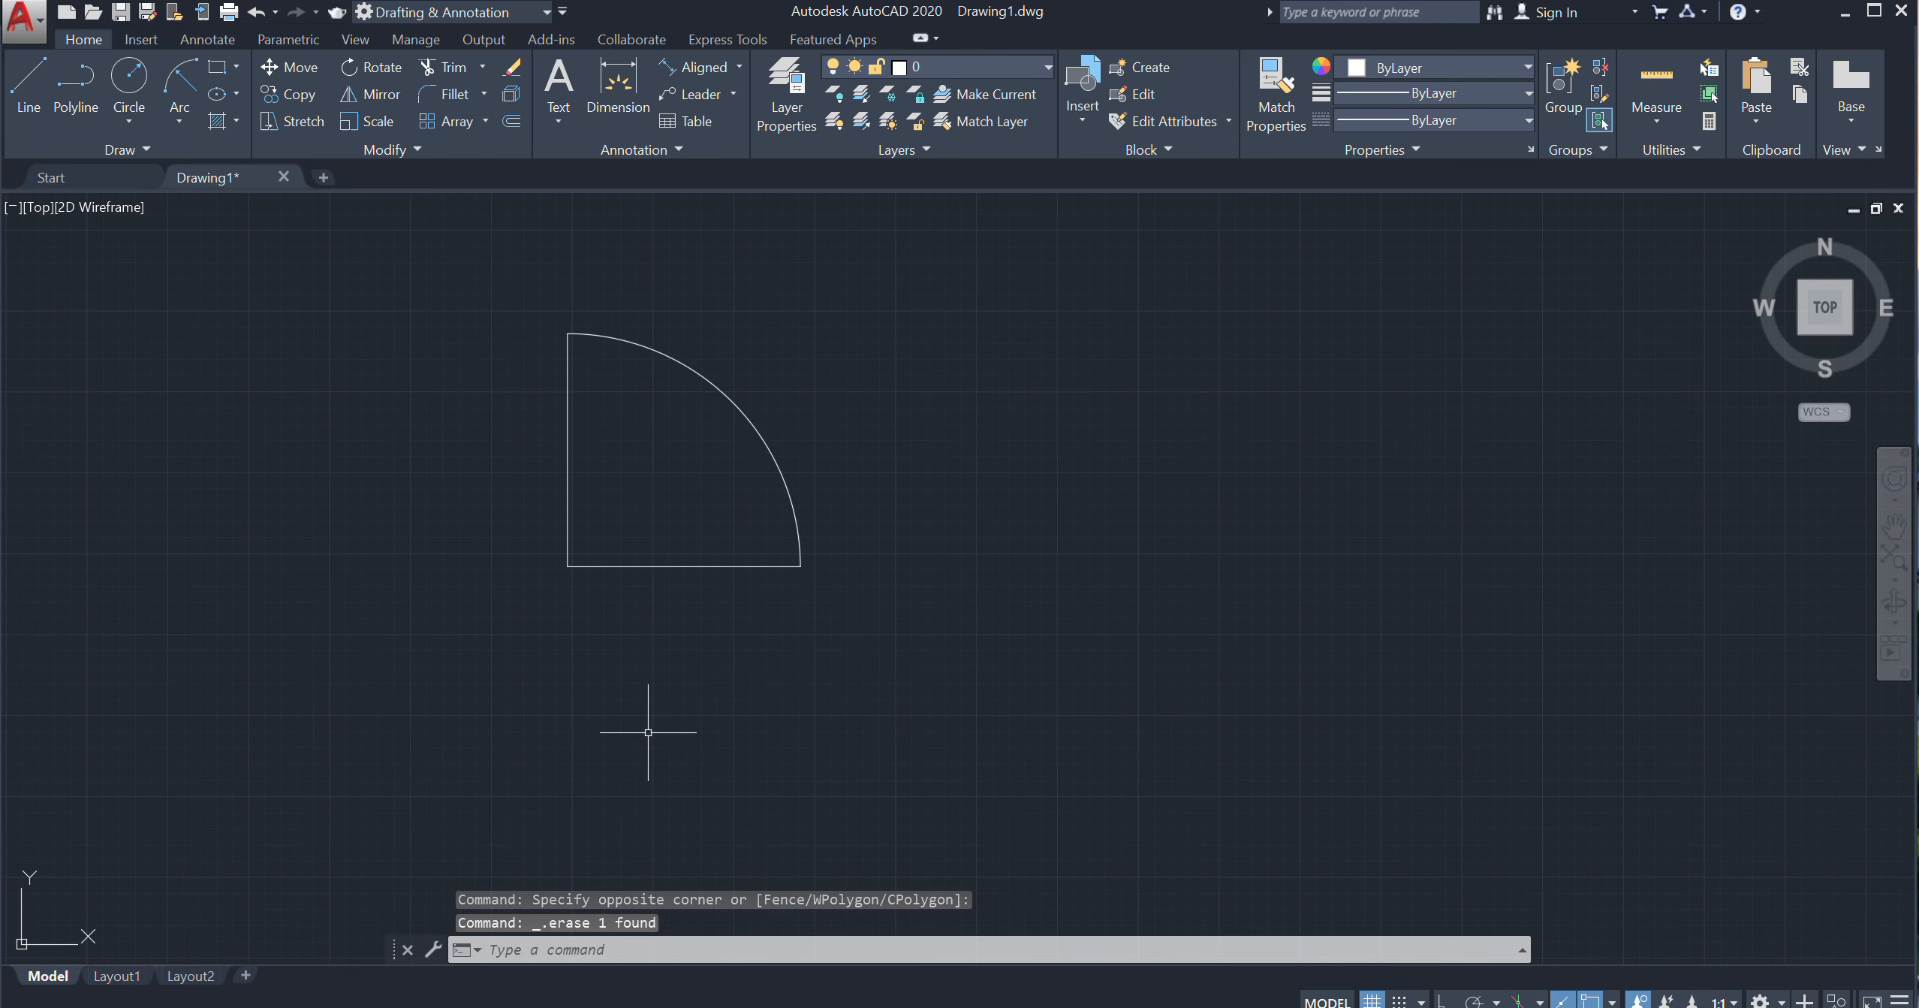
Delete the 3' radius arc between the L's endpoints, keeping the two guide lines
{"action": "left_click", "coordinate": [846, 361]}
{"action": "left_click", "coordinate": [742, 446]}
{"action": "key", "text": "Delete"}
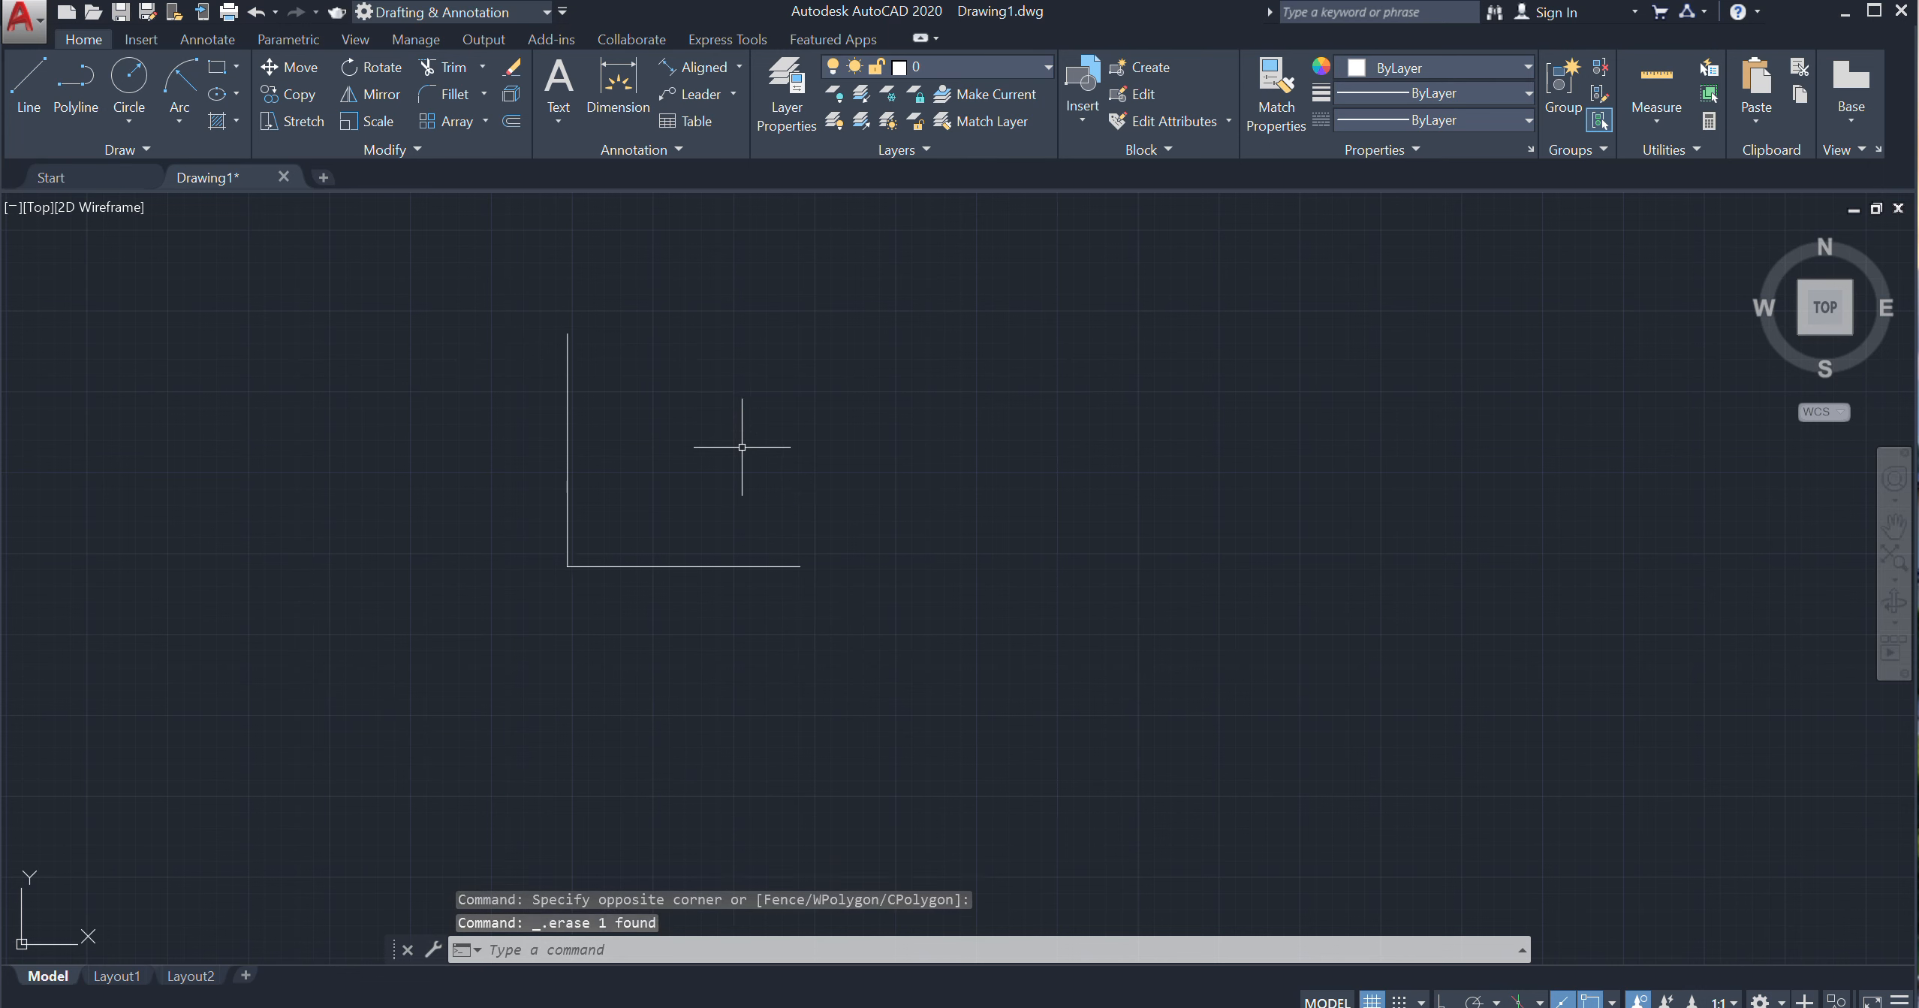
Draw a Start, End, Radius arc from the L's right end to its upper end with a 5' radius
{"action": "left_click", "coordinate": [184, 126]}
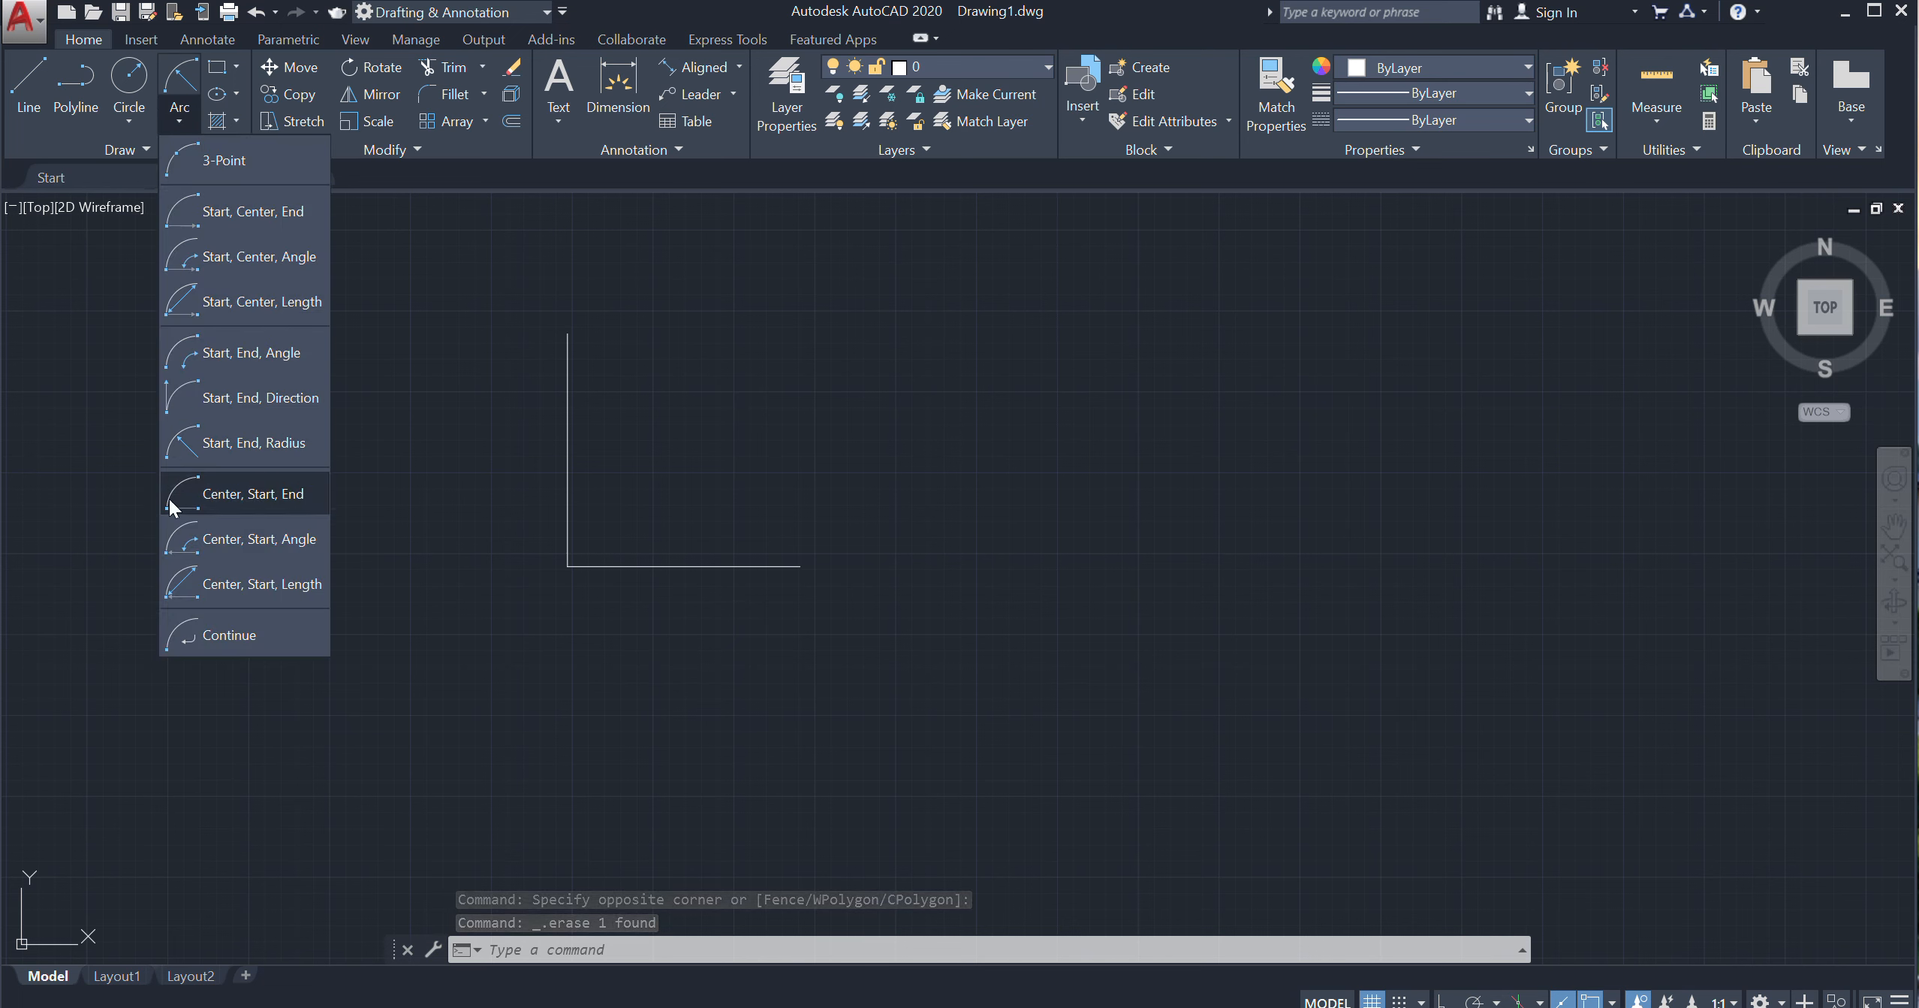
{"action": "left_click", "coordinate": [256, 442]}
{"action": "left_click", "coordinate": [799, 565]}
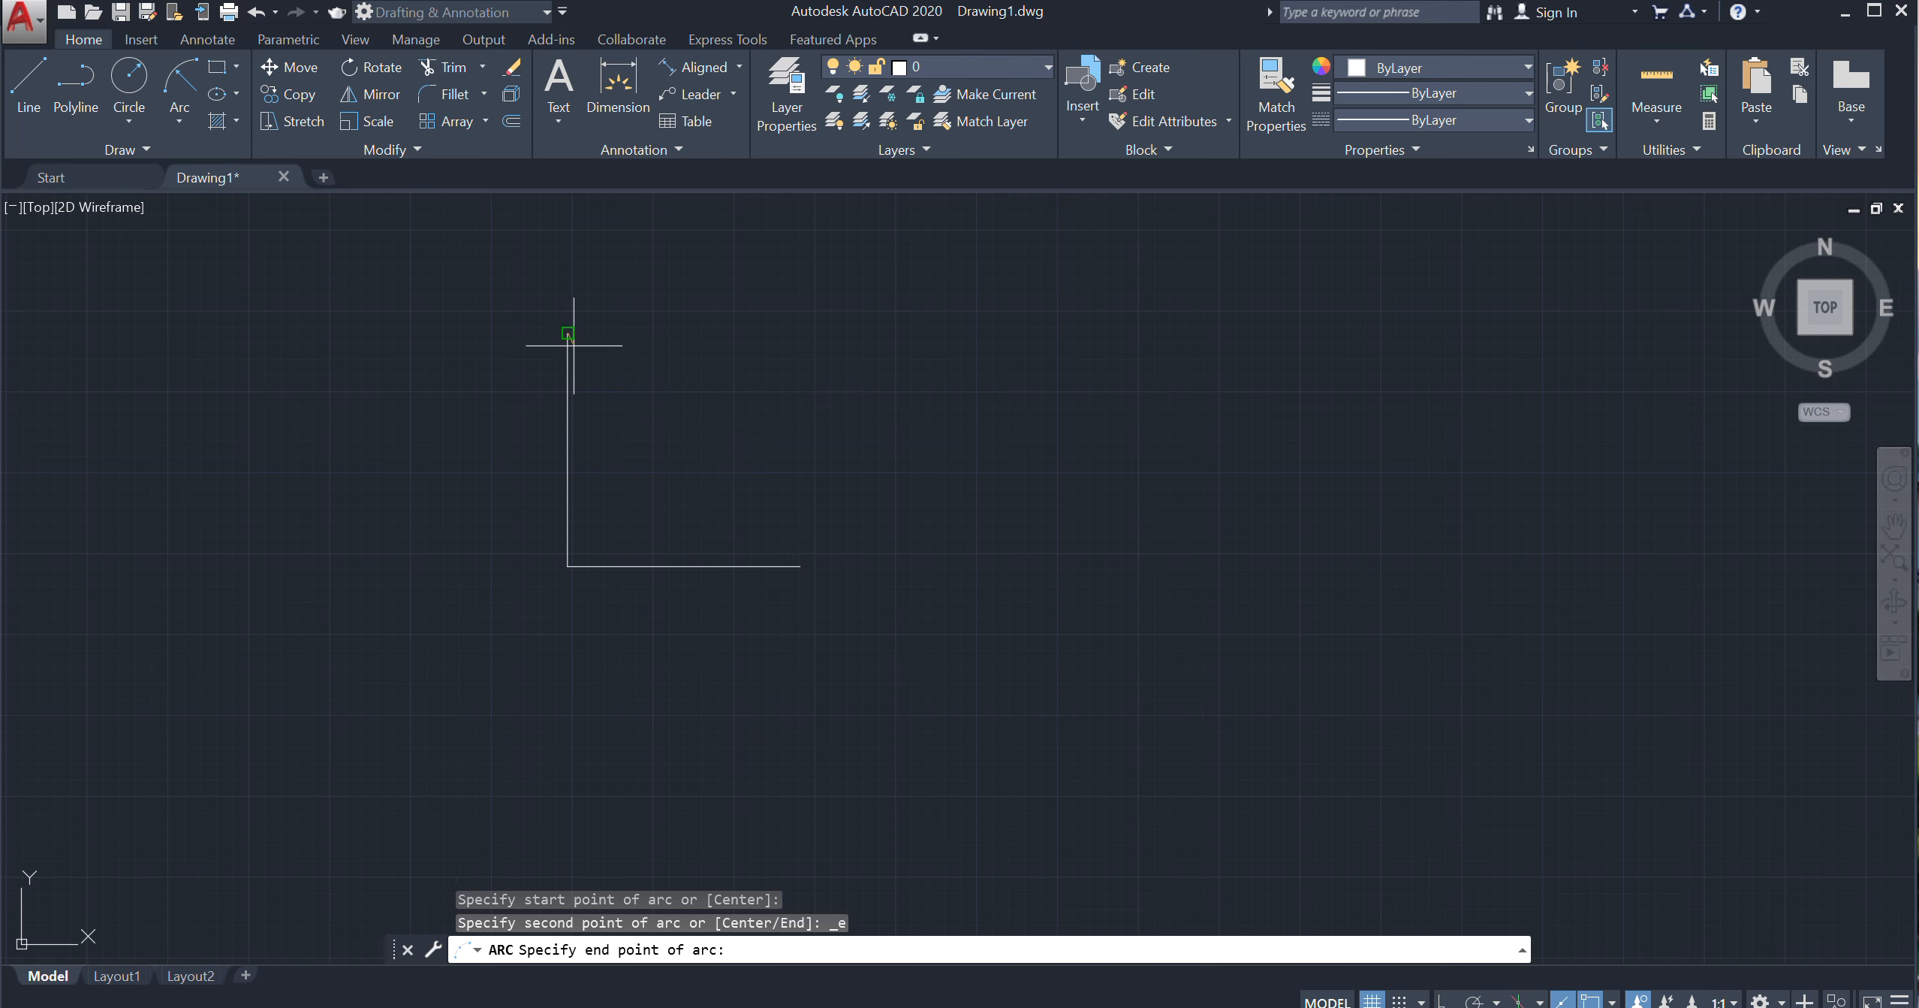
{"action": "left_click", "coordinate": [568, 333]}
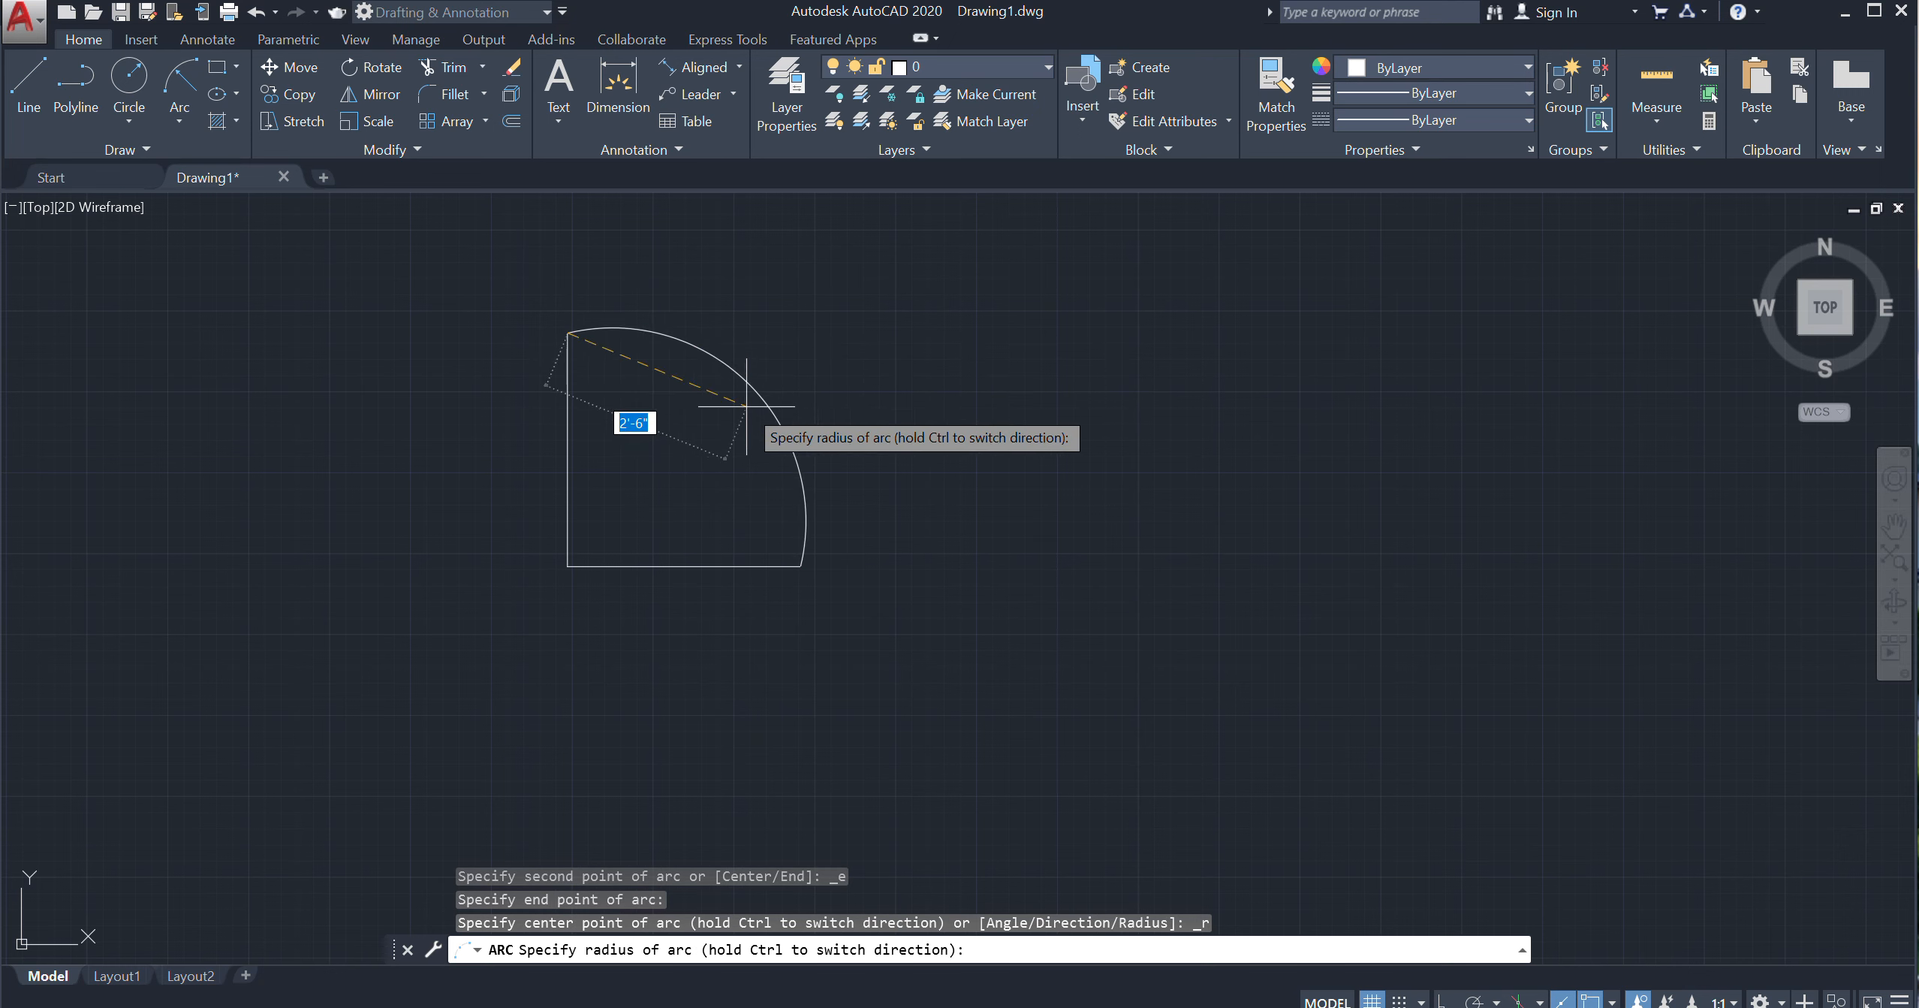
{"action": "type", "text": "5'"}
{"action": "key", "text": "Return"}
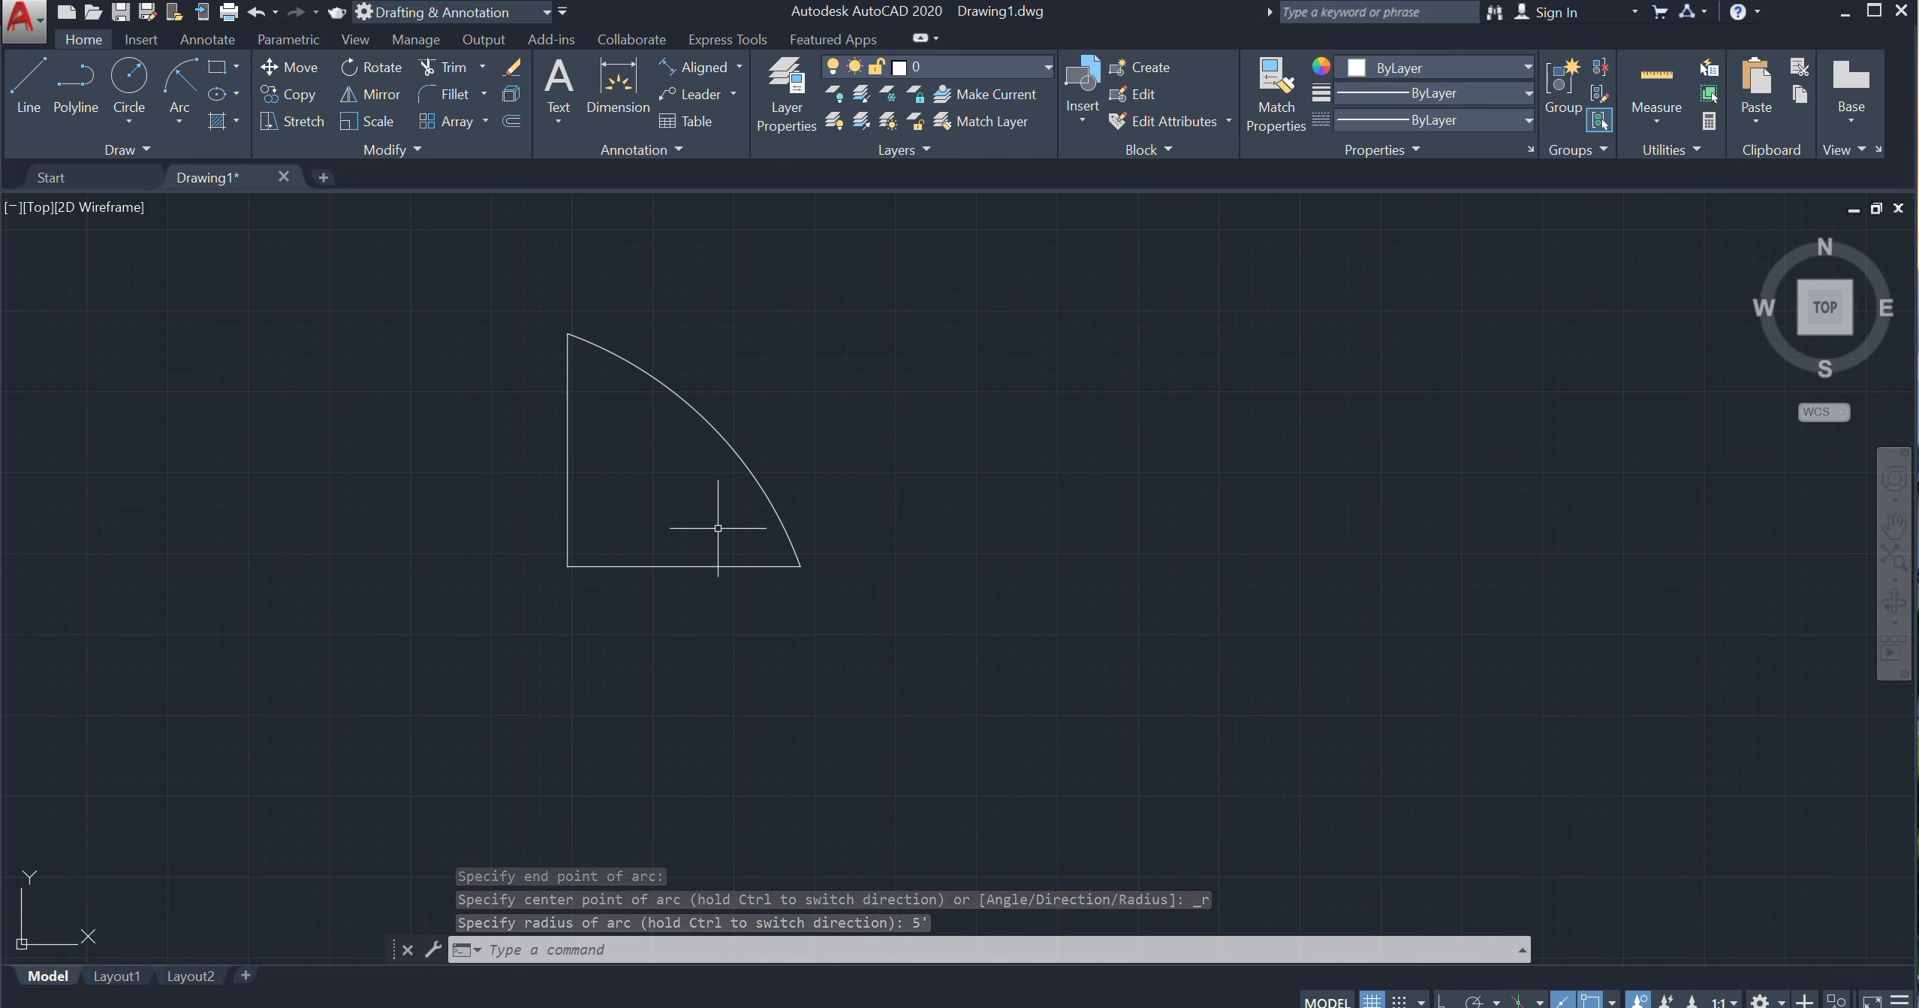
Draw a Center, Radius circle centered on the L's corner with a 5' radius
{"action": "left_click", "coordinate": [186, 118]}
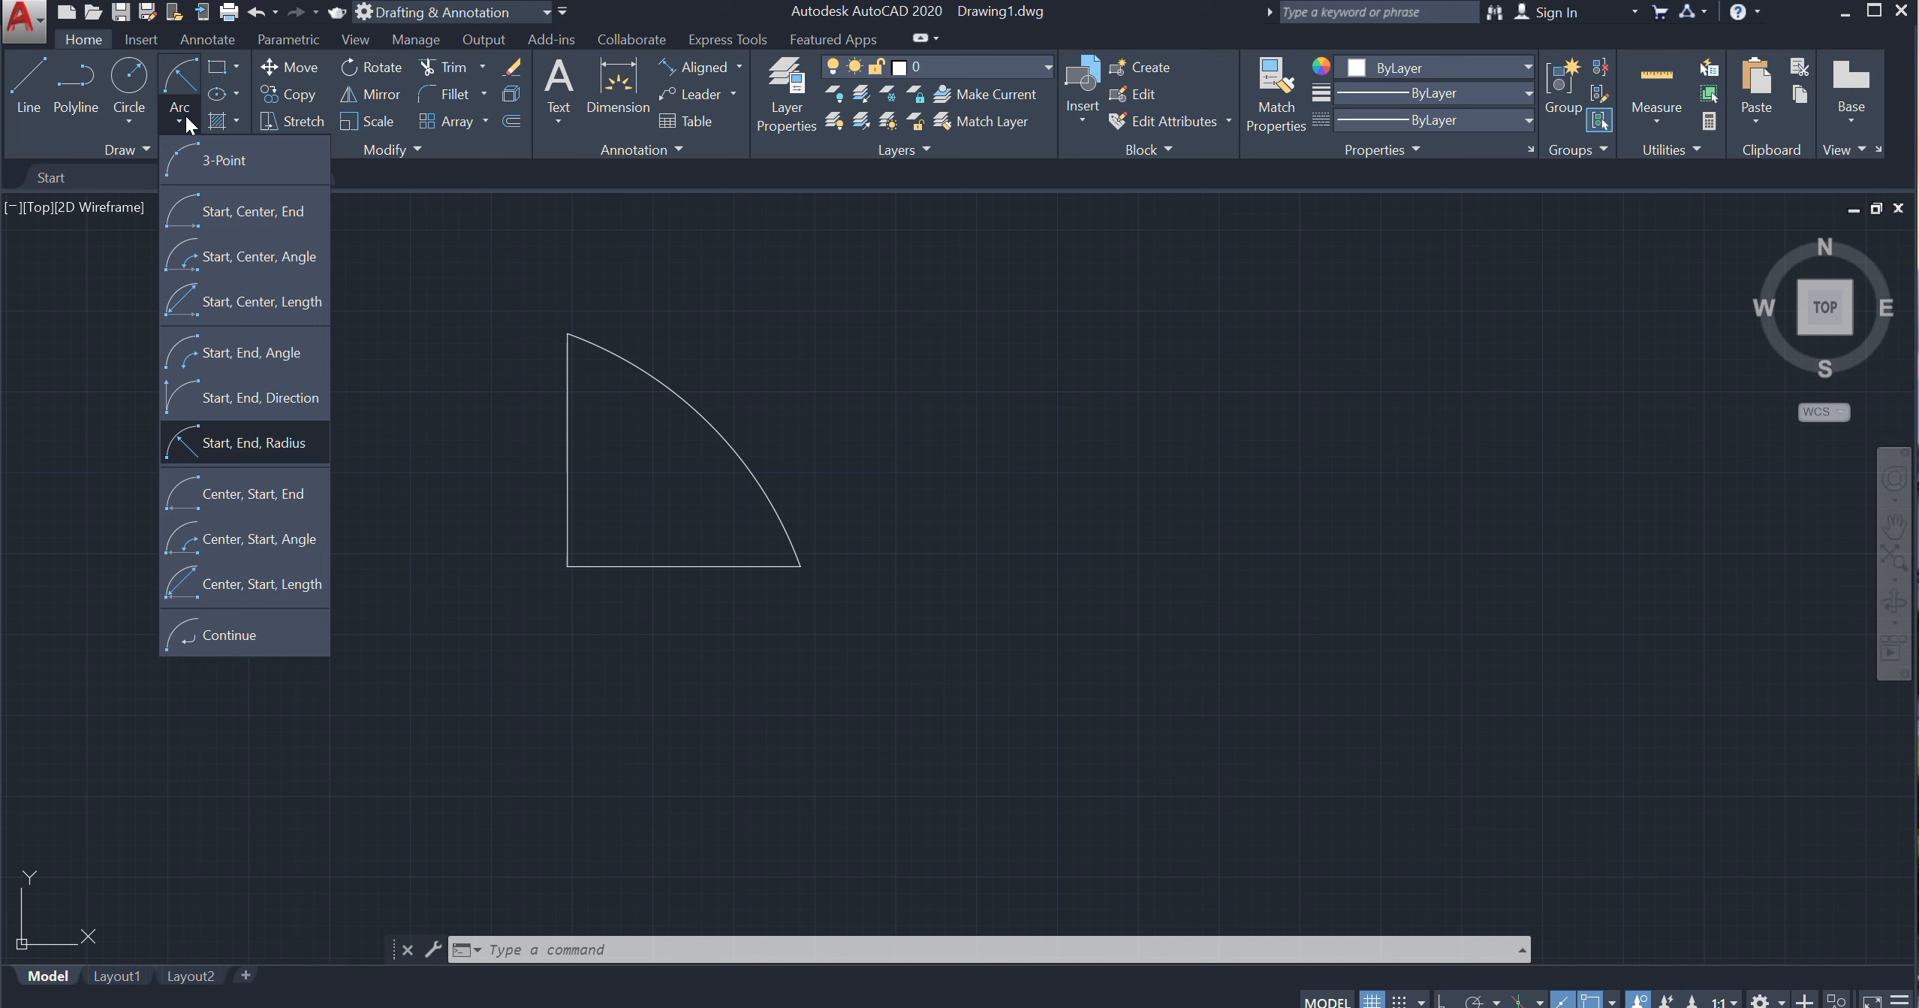
{"action": "left_click", "coordinate": [130, 120]}
{"action": "left_click", "coordinate": [154, 159]}
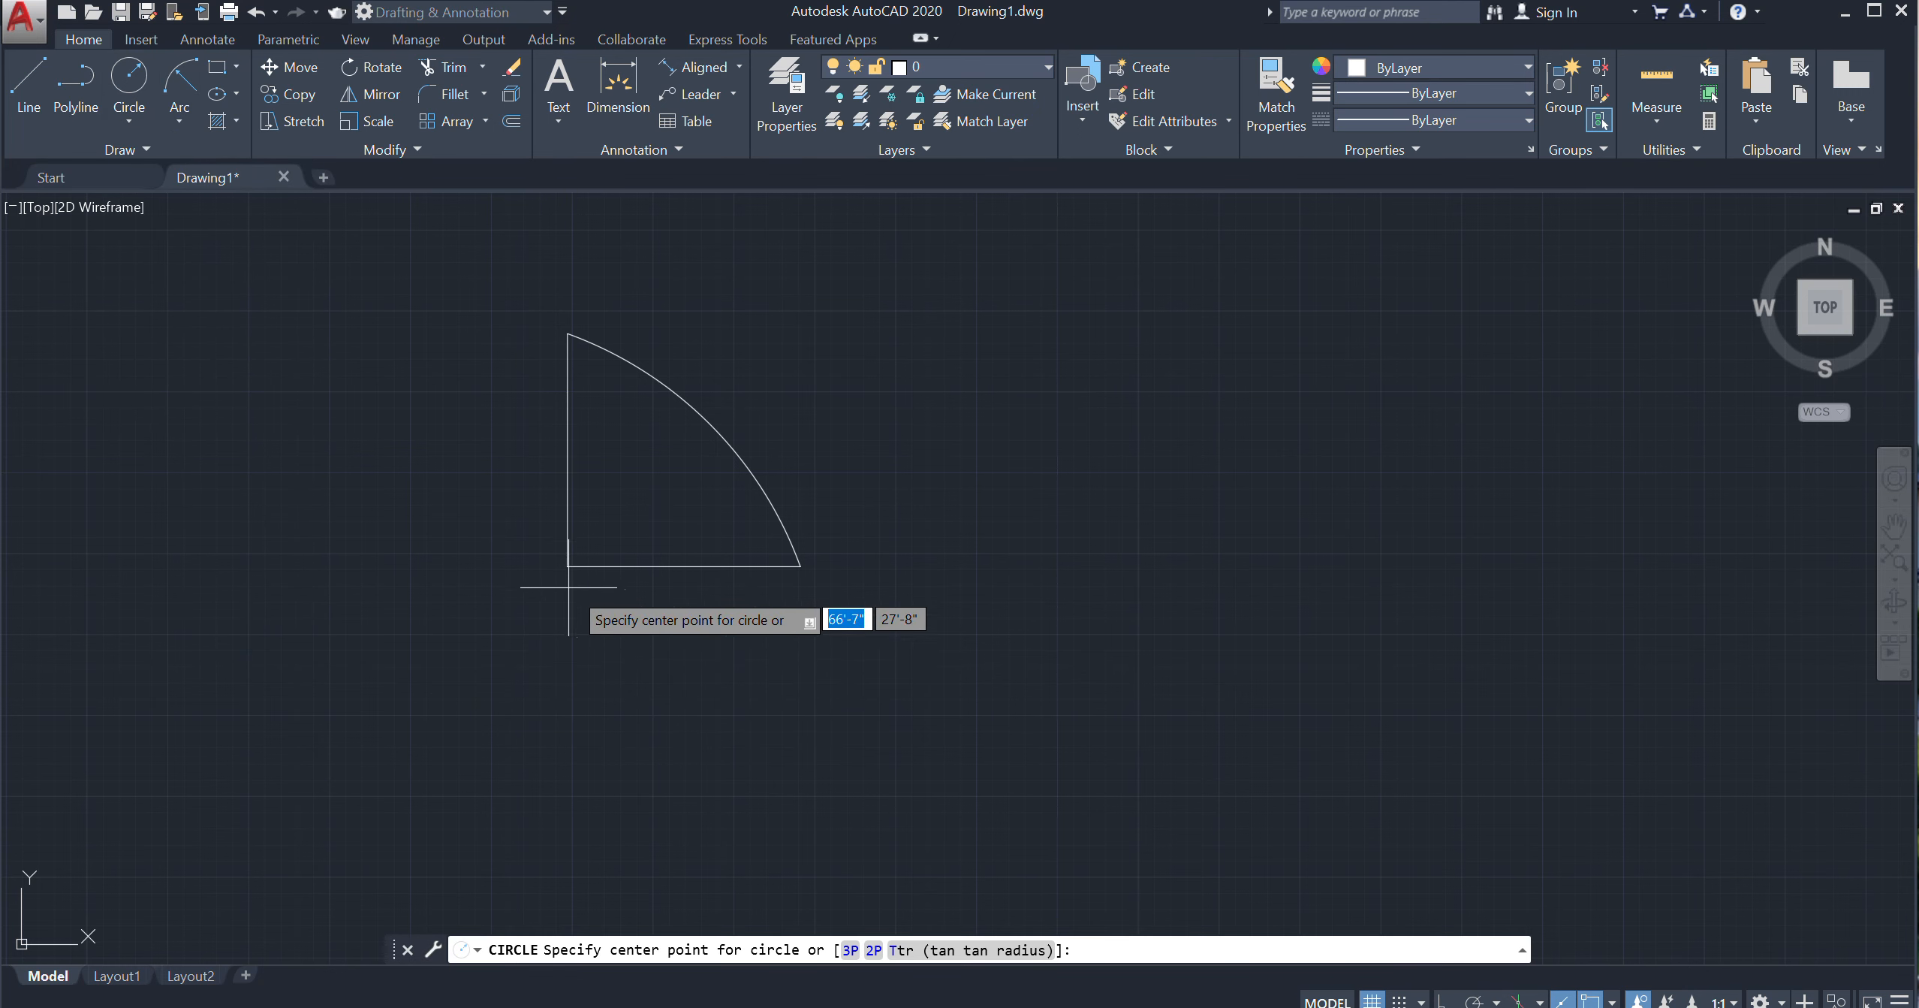
{"action": "left_click", "coordinate": [567, 565]}
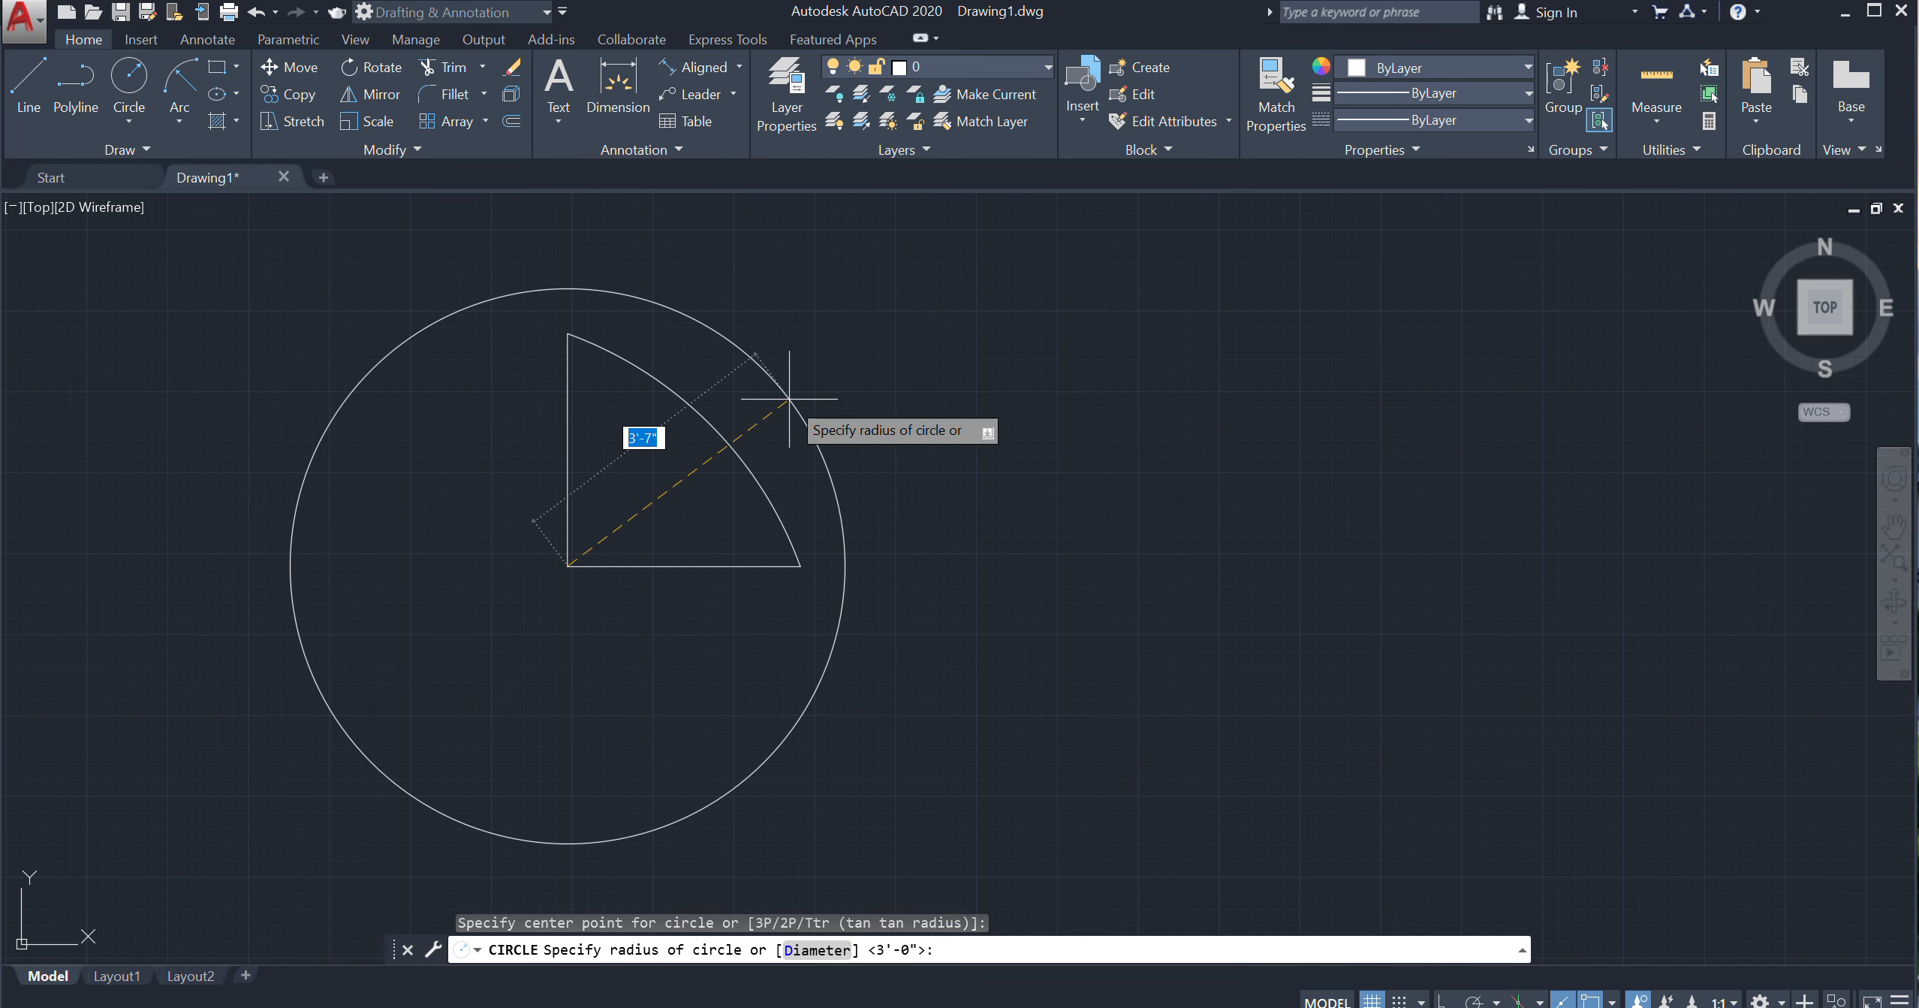
{"action": "type", "text": "5'"}
{"action": "key", "text": "Return"}
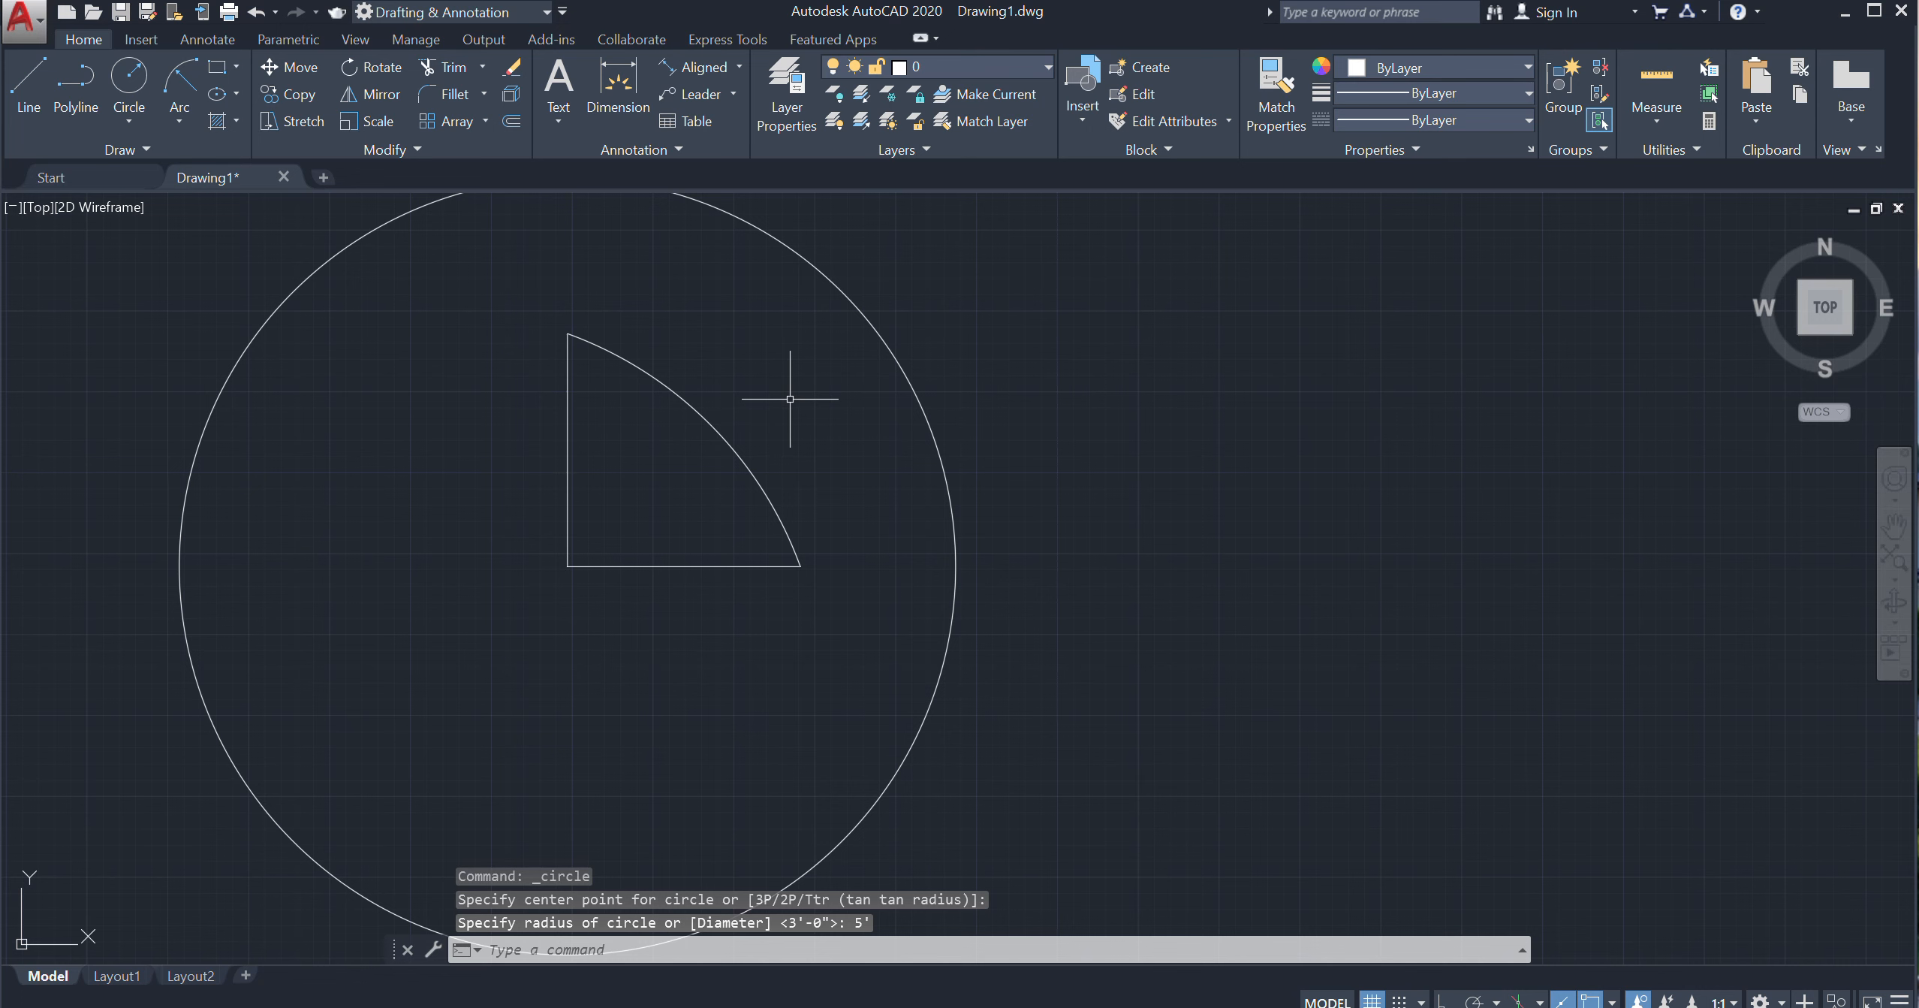
Move the 5' circle from its center about 2'-5" at 225° so its edge overlaps the arc
{"action": "scroll", "coordinate": [785, 418], "scroll_direction": "down", "scroll_amount": 2}
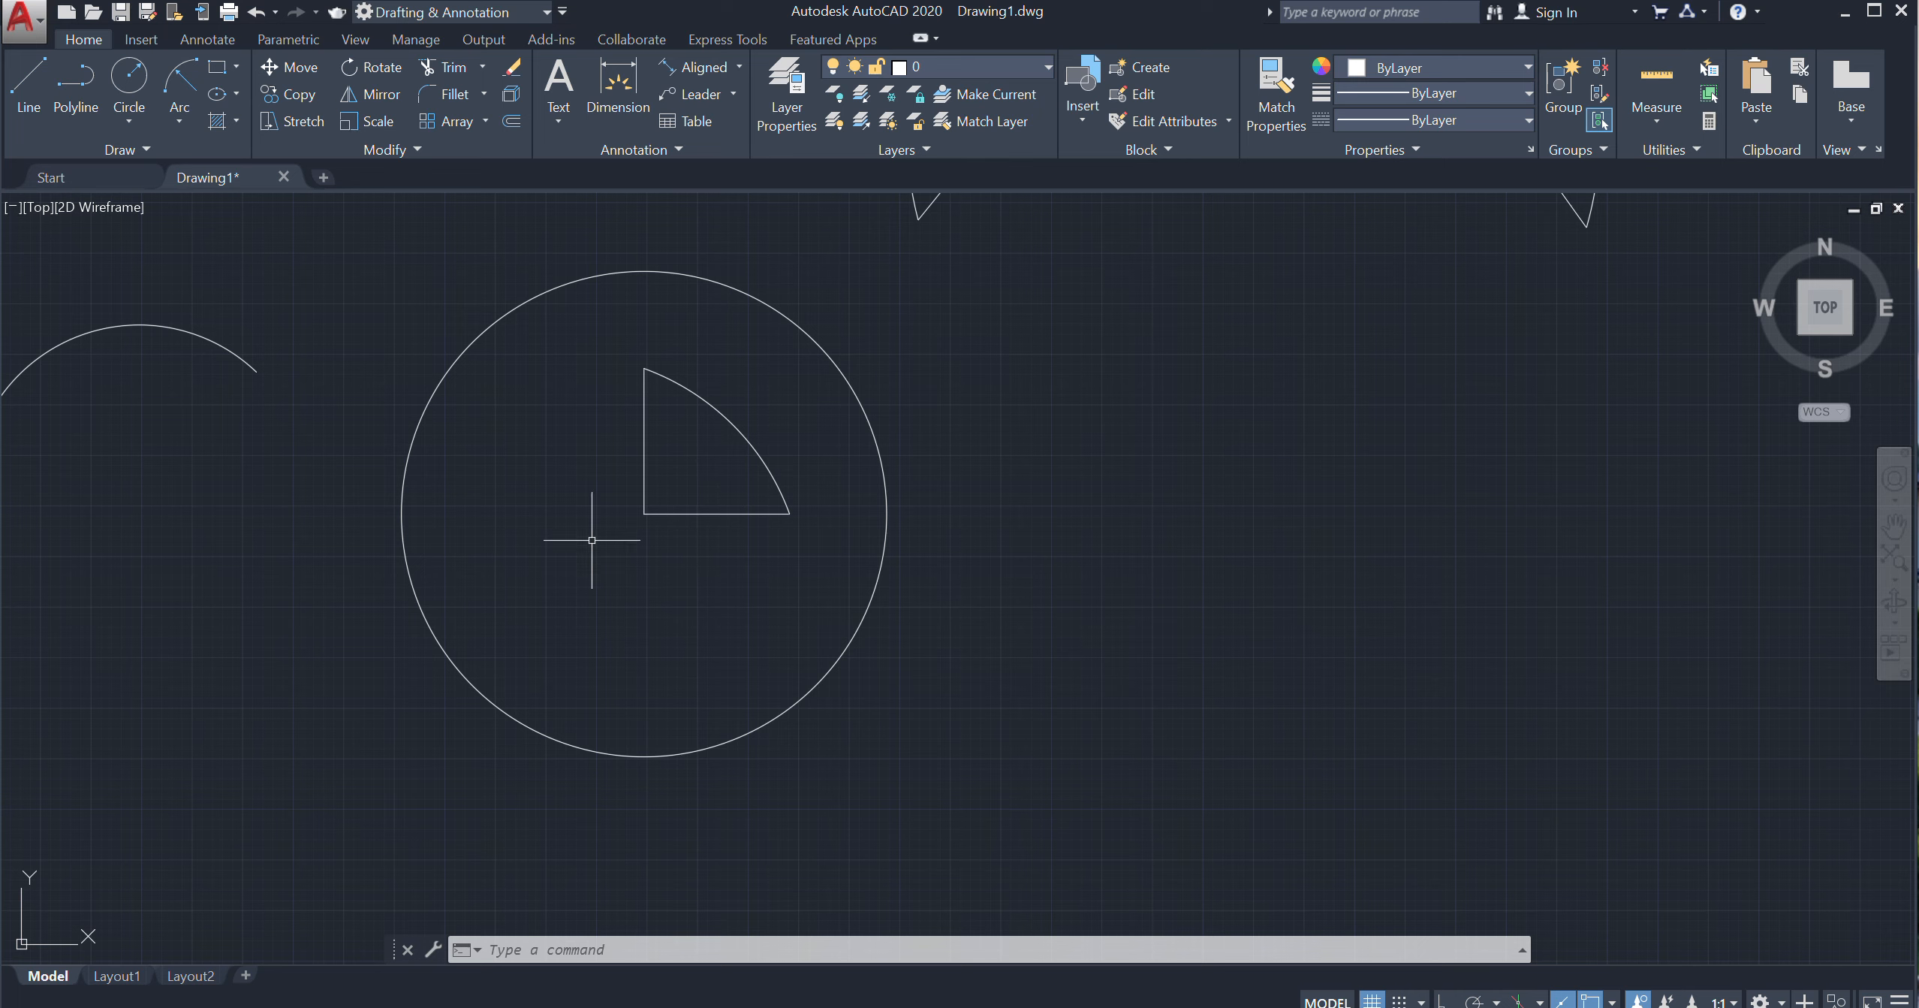
{"action": "left_click", "coordinate": [886, 328]}
{"action": "left_click", "coordinate": [810, 397]}
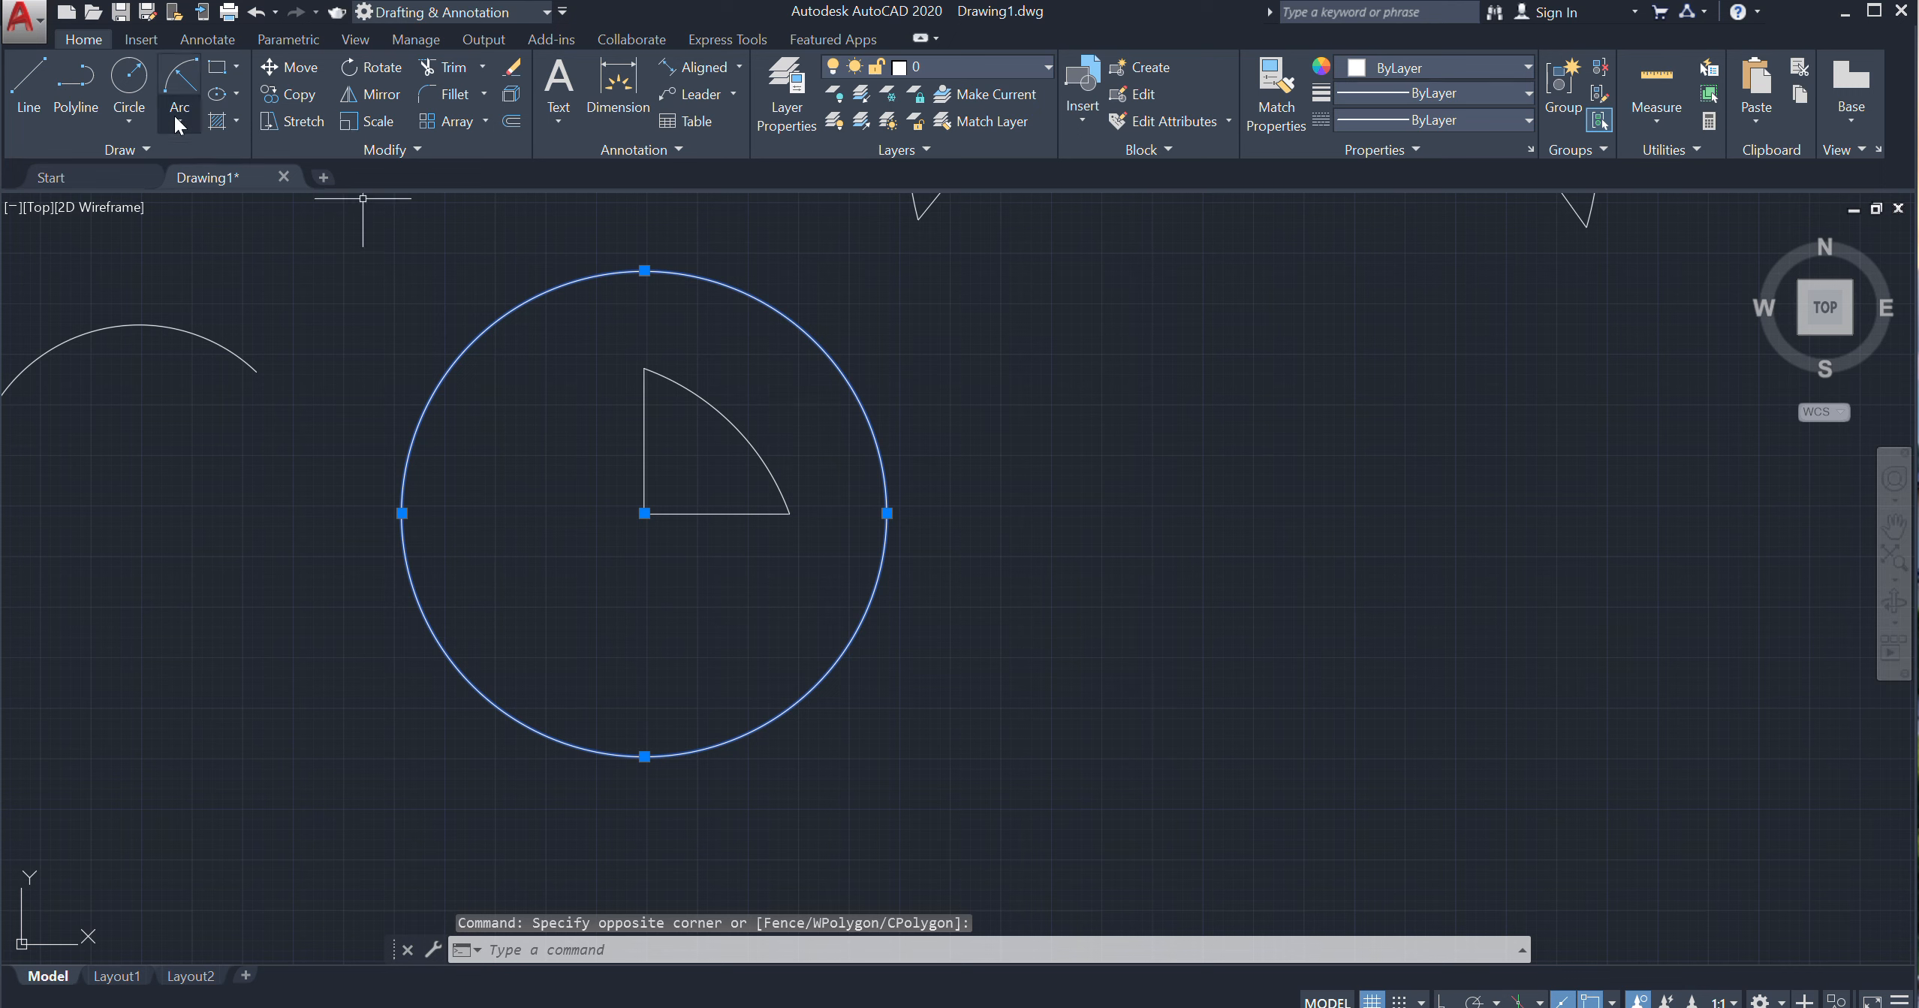
{"action": "left_click", "coordinate": [313, 67]}
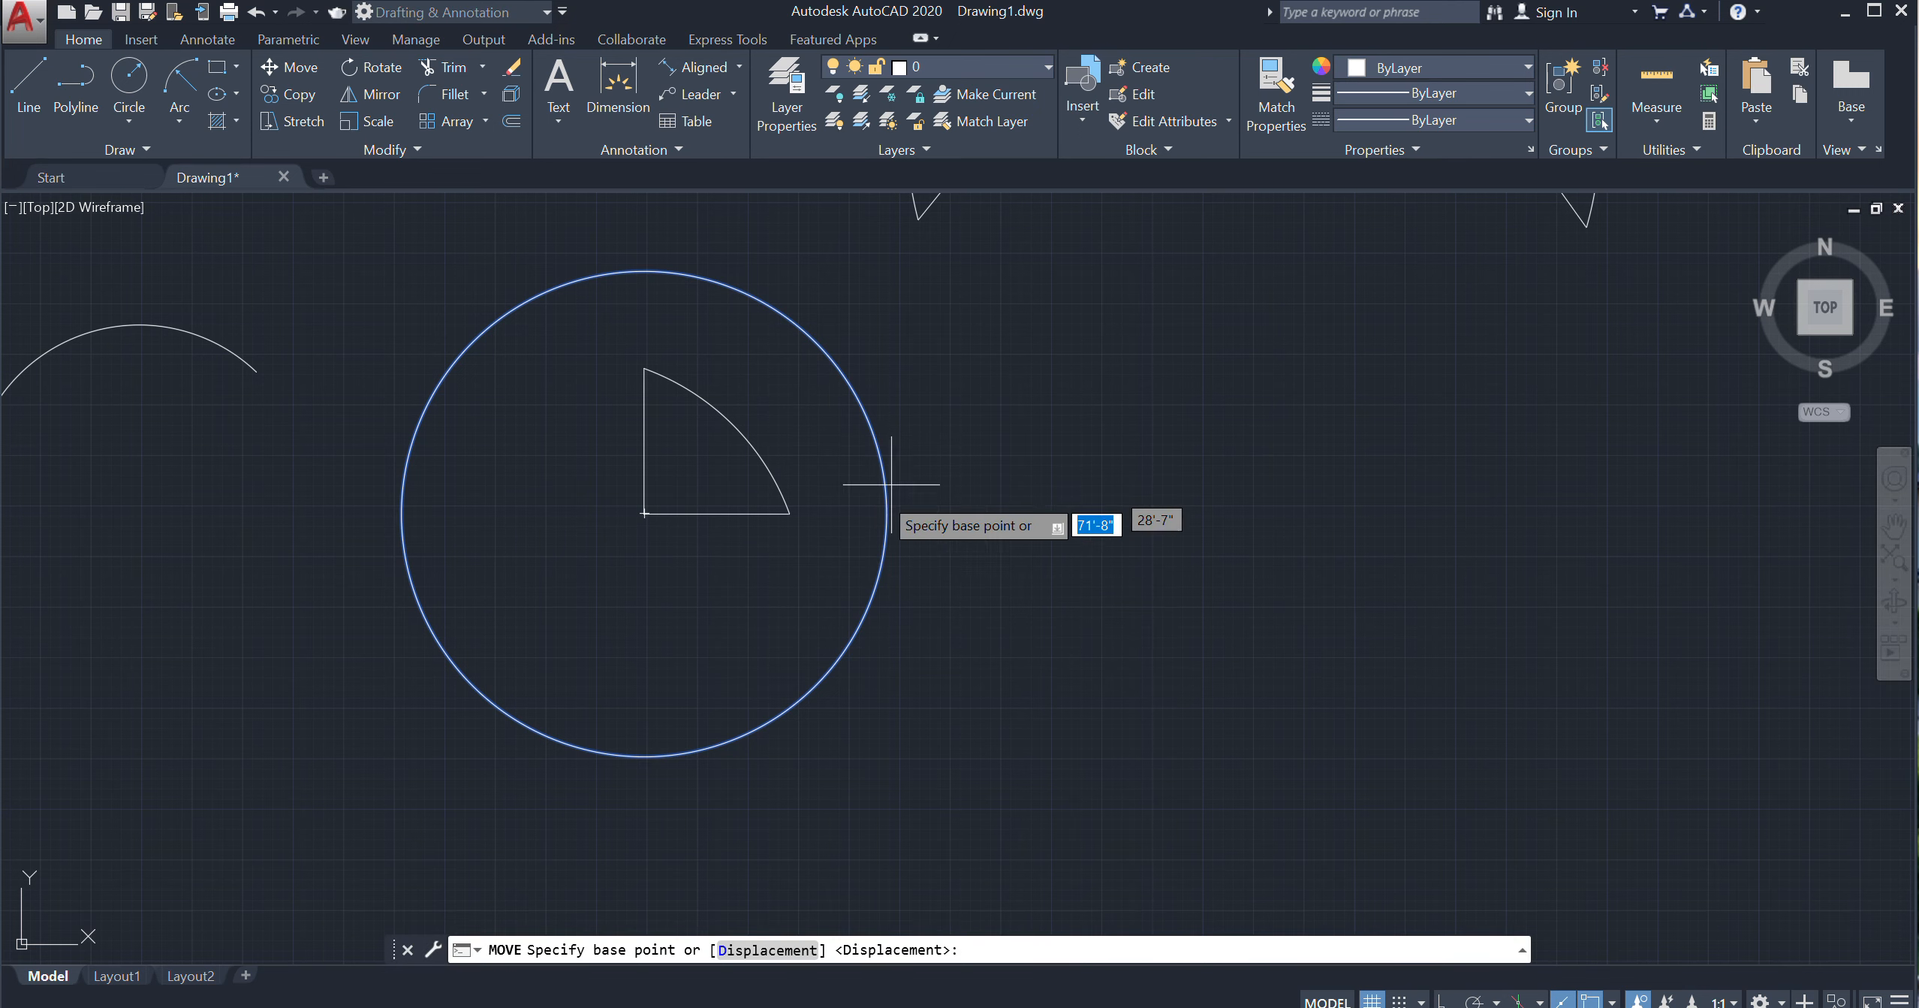
{"action": "left_click", "coordinate": [644, 512]}
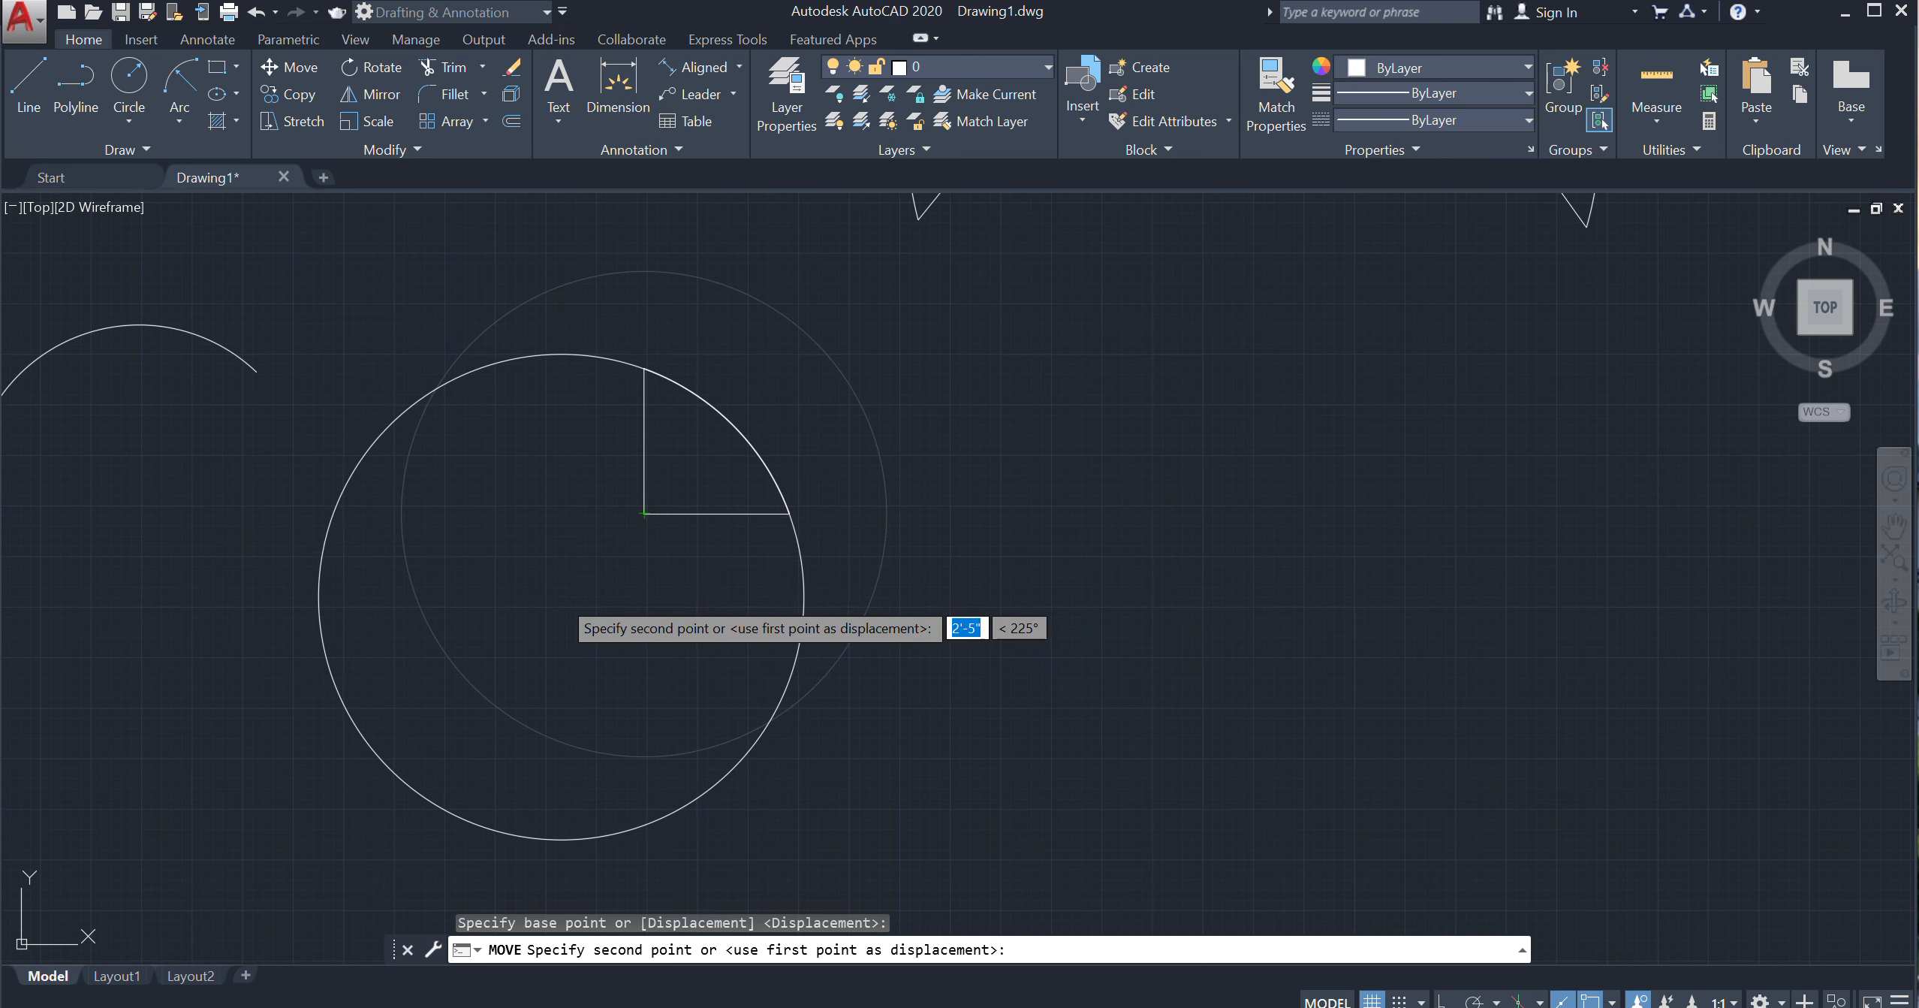
{"action": "left_click", "coordinate": [560, 597]}
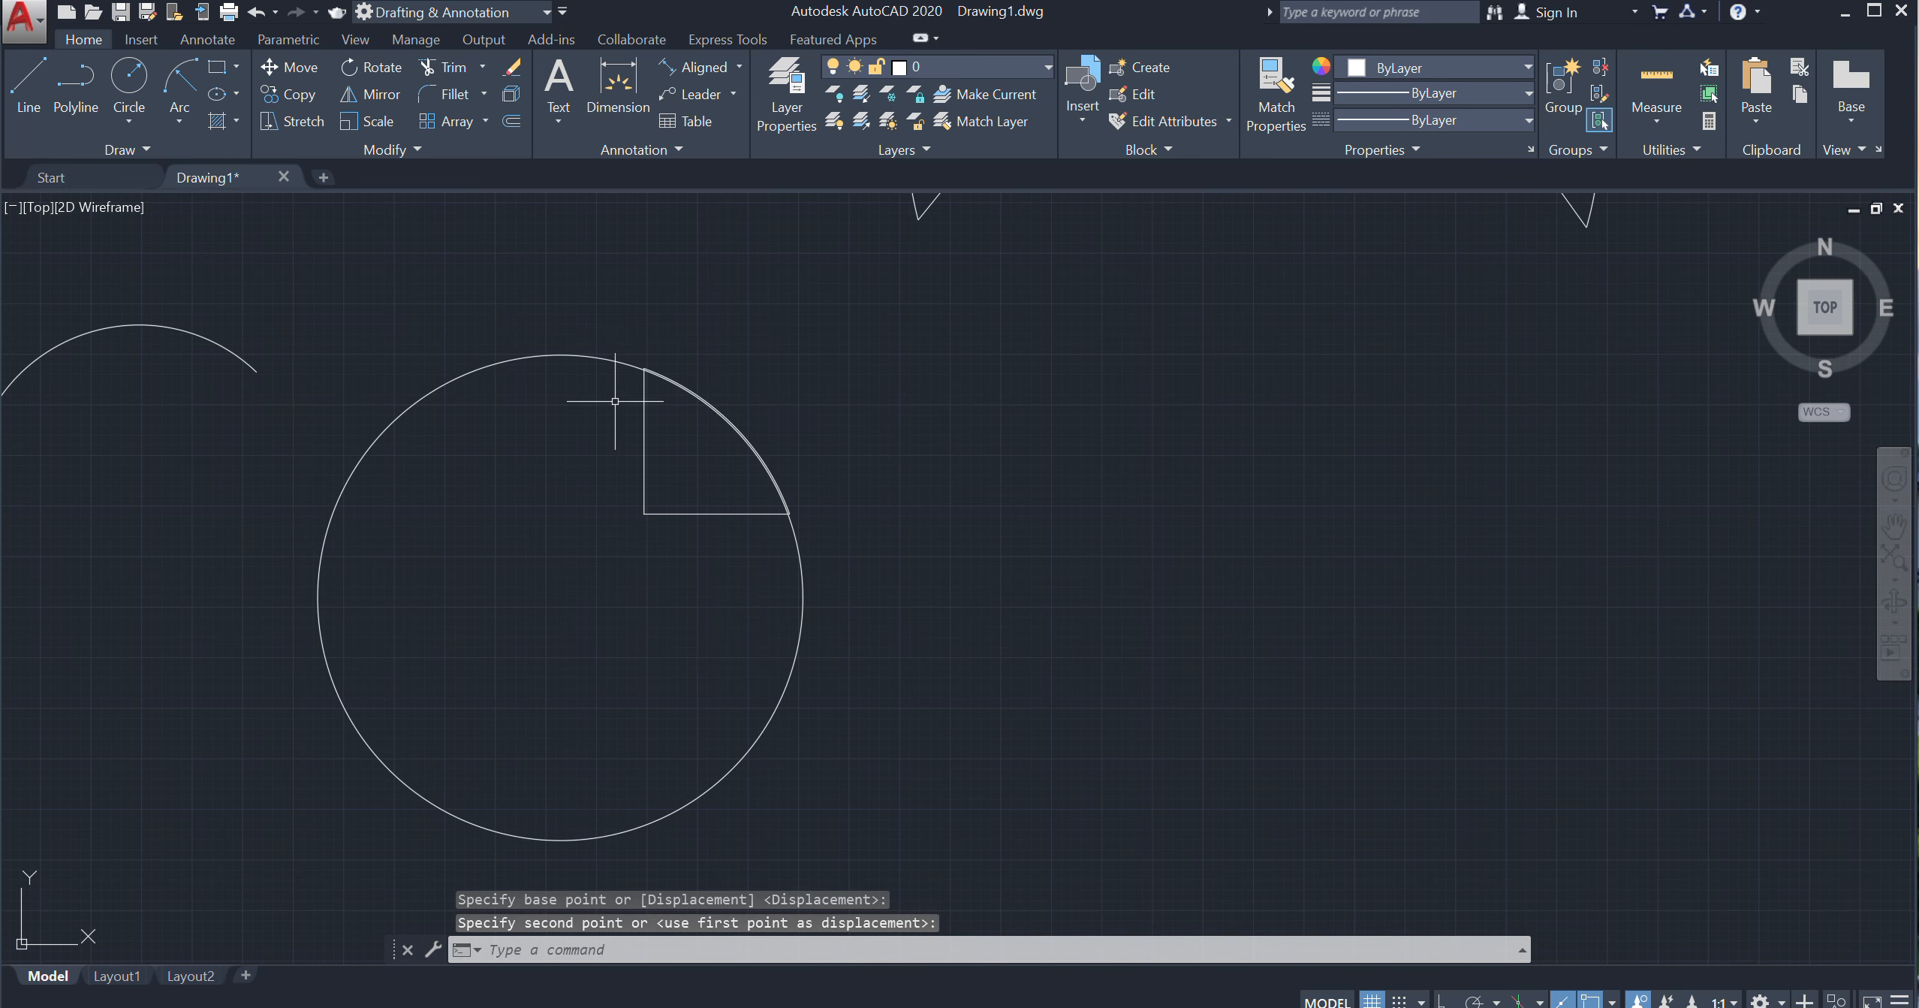
Move the 5' circle slightly upward from its center to align its edge more closely with the arc
{"action": "left_click", "coordinate": [557, 309]}
{"action": "left_click", "coordinate": [501, 407]}
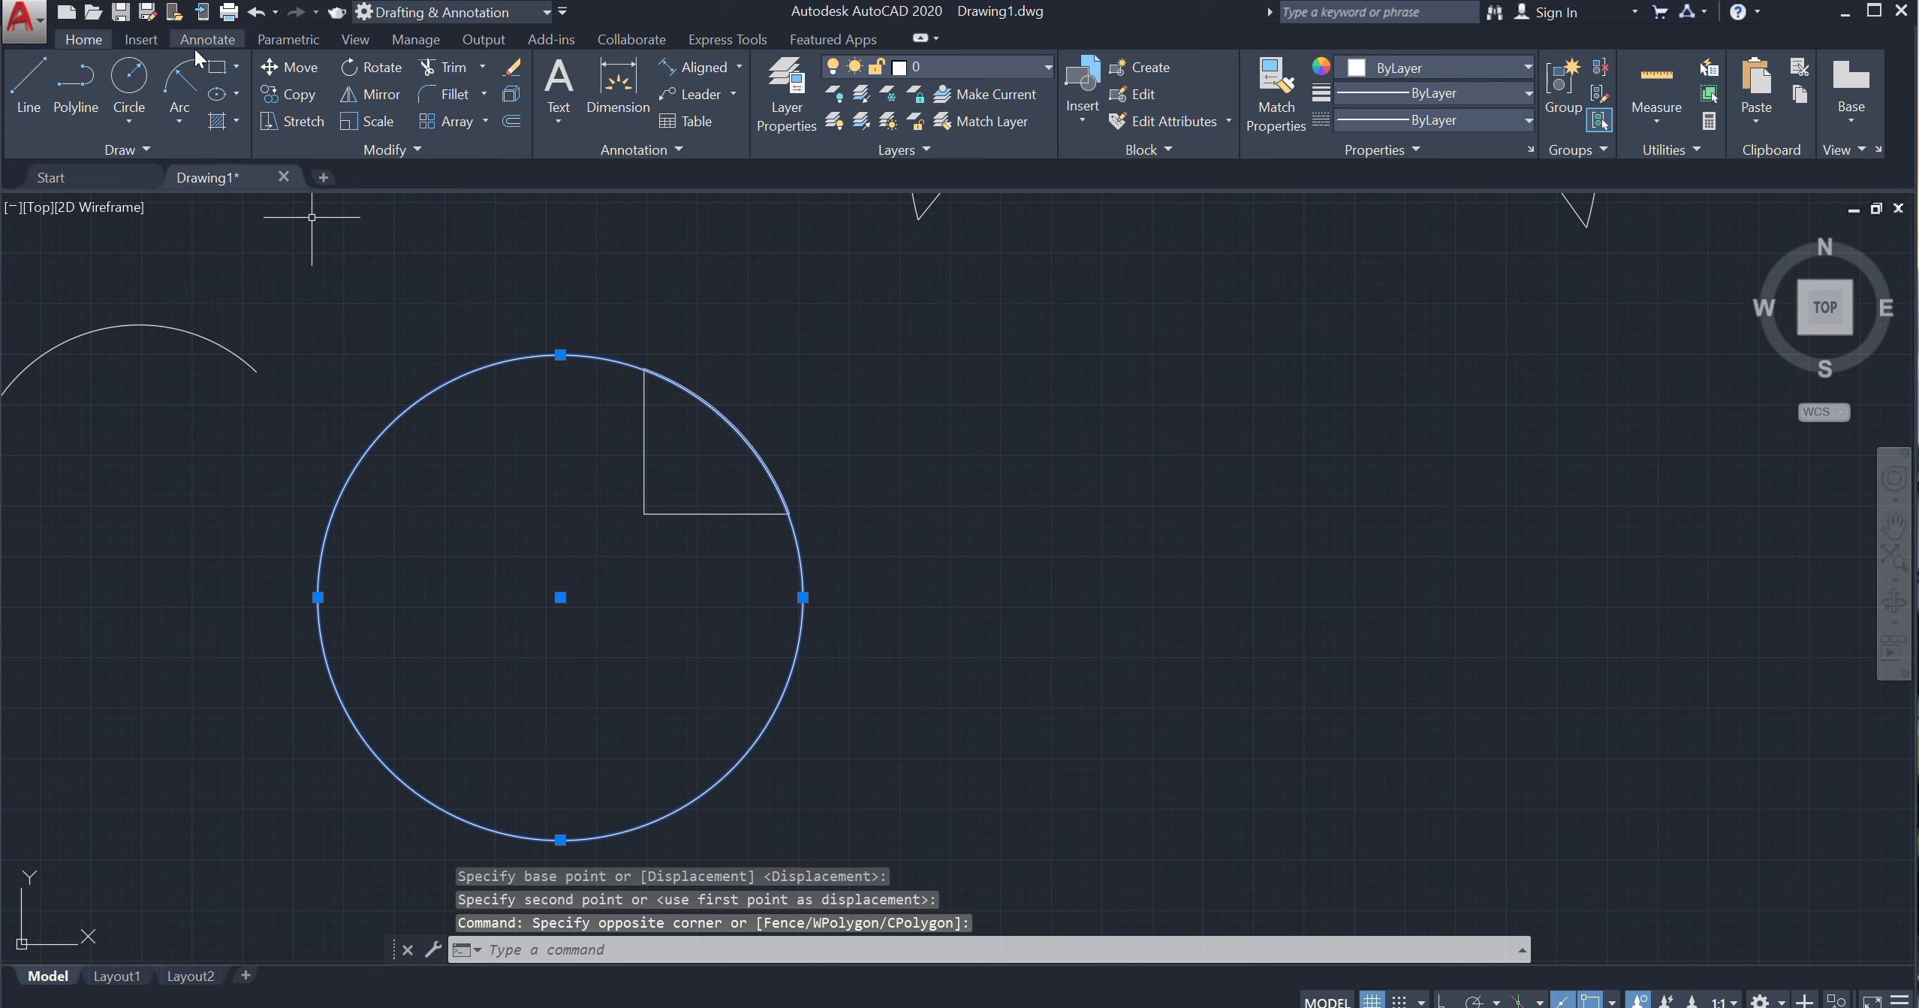
{"action": "left_click", "coordinate": [303, 69]}
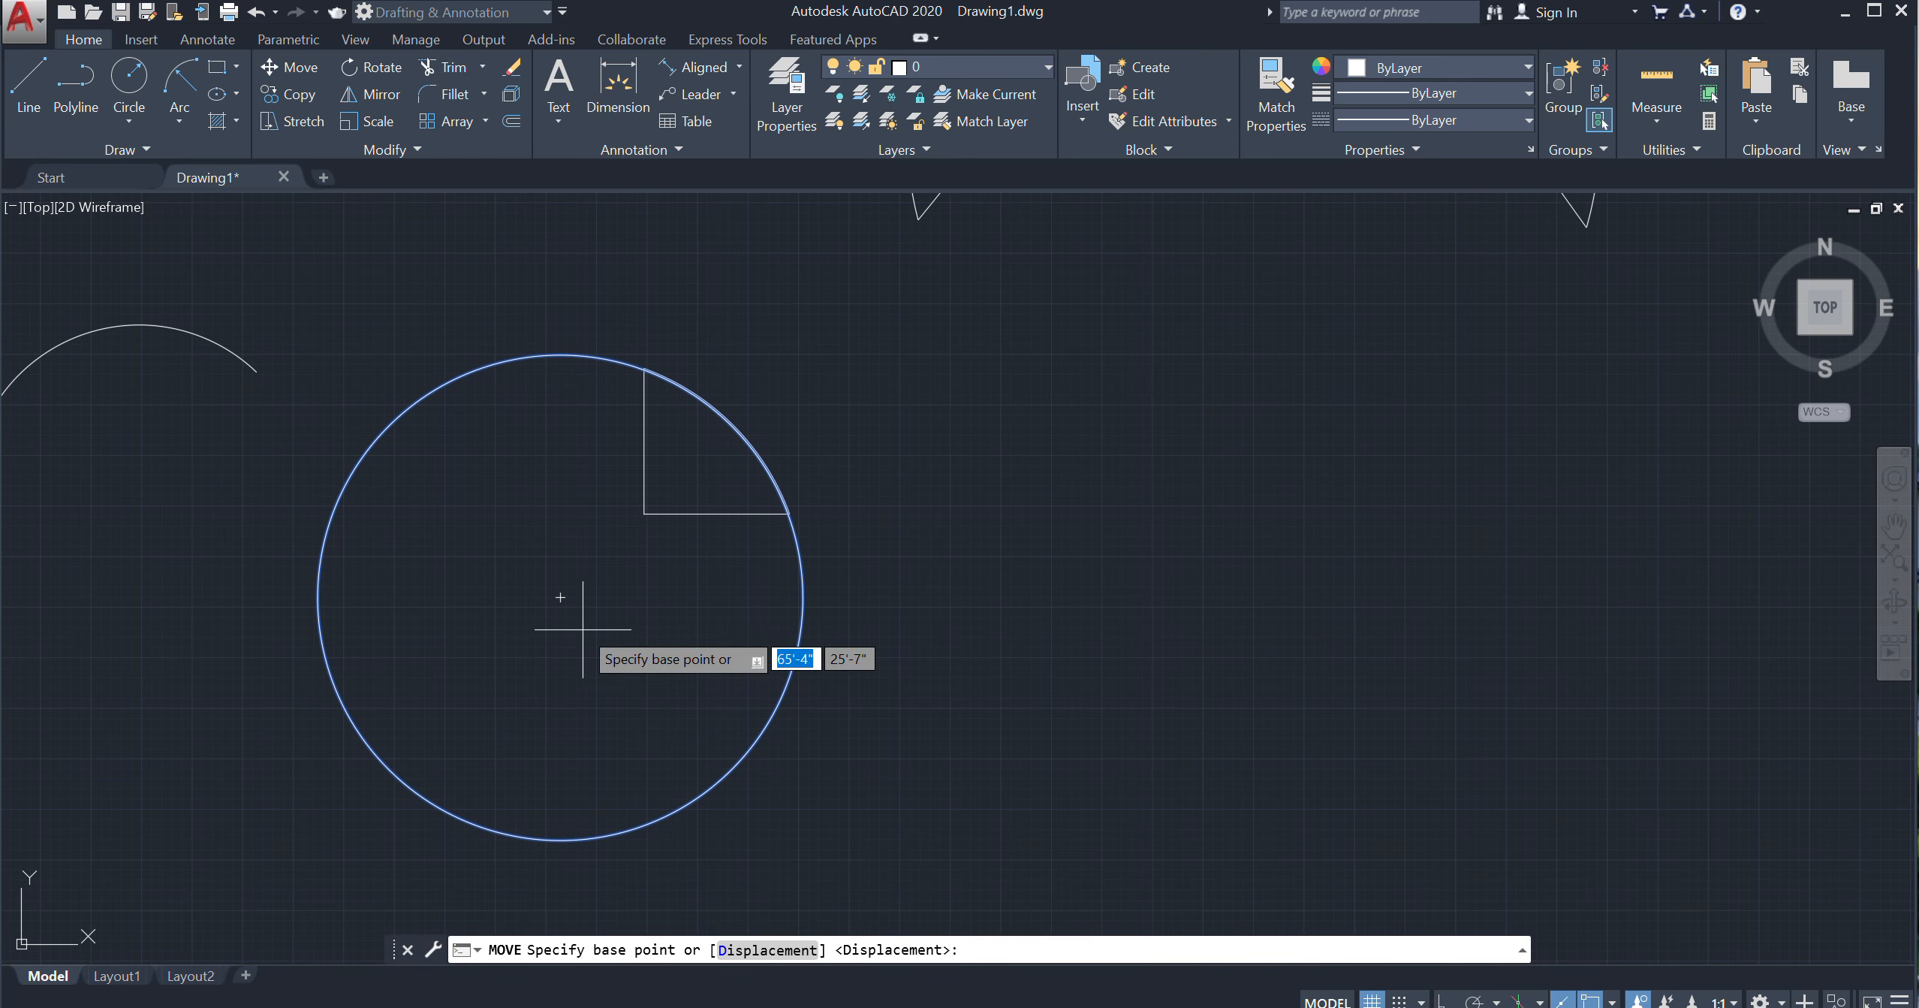
{"action": "left_click", "coordinate": [560, 597]}
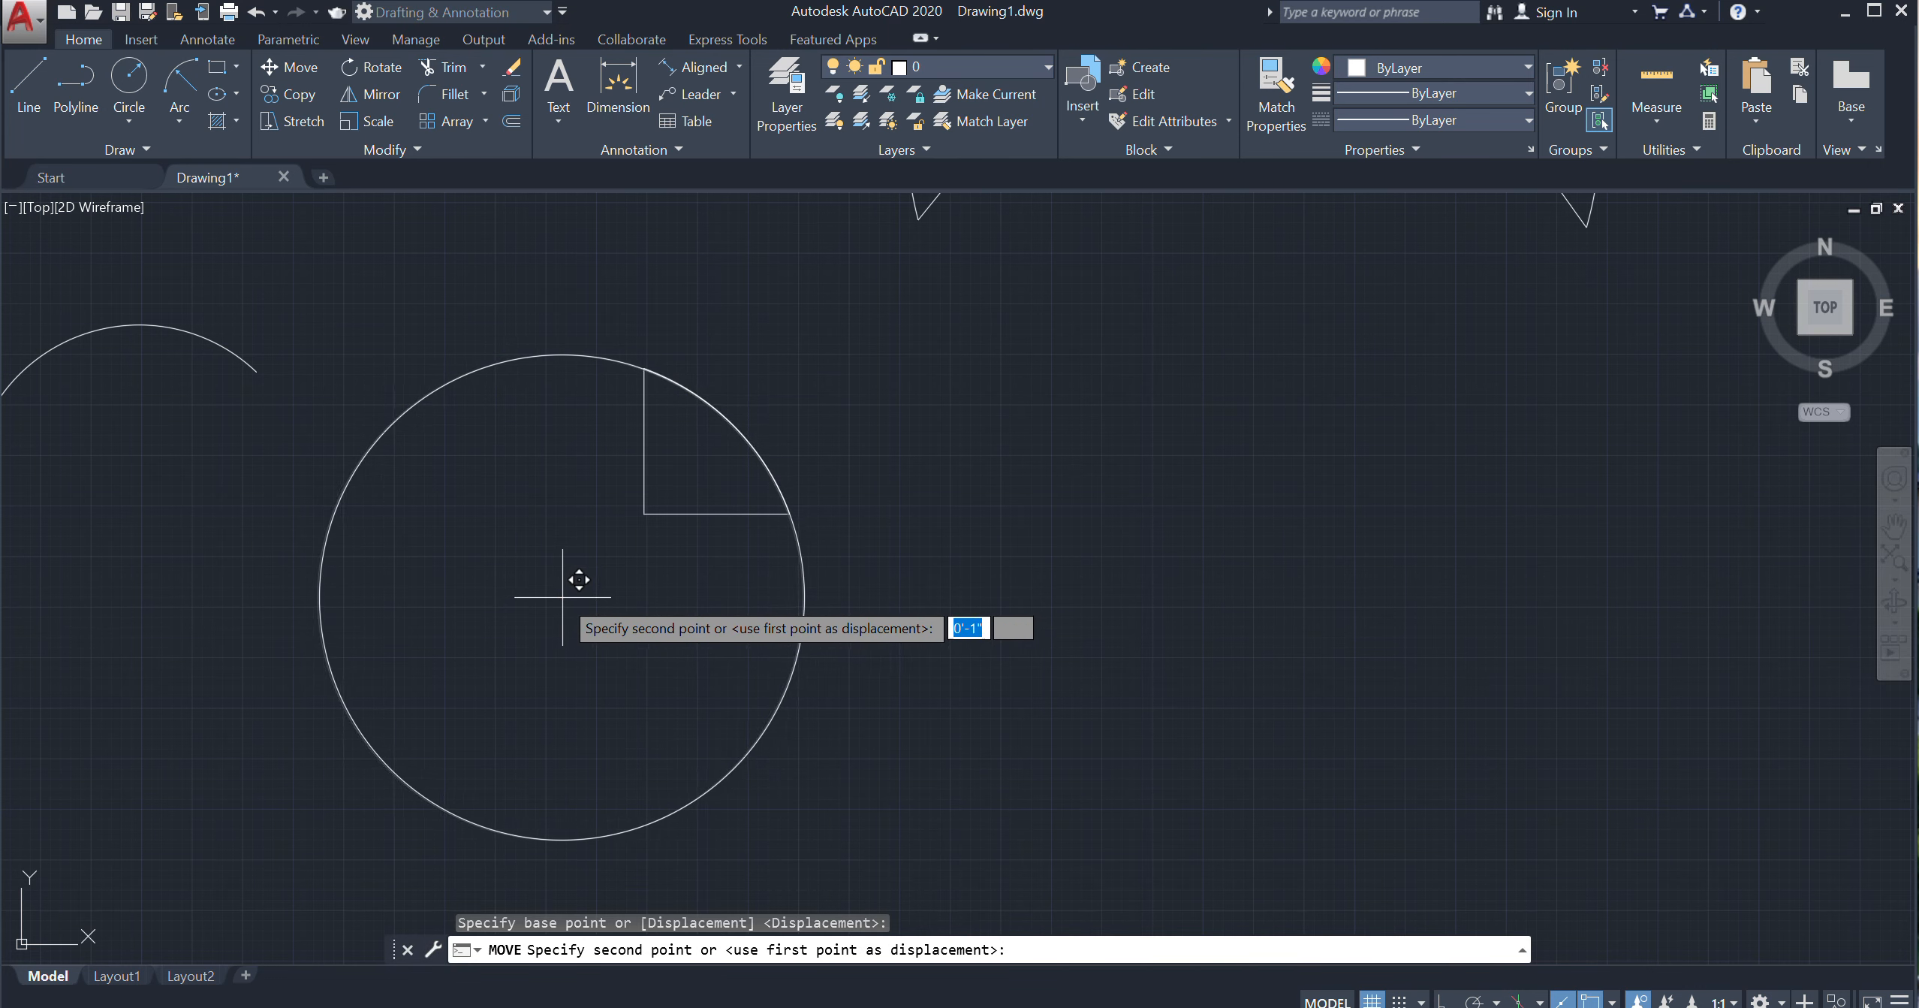
{"action": "left_click", "coordinate": [560, 593]}
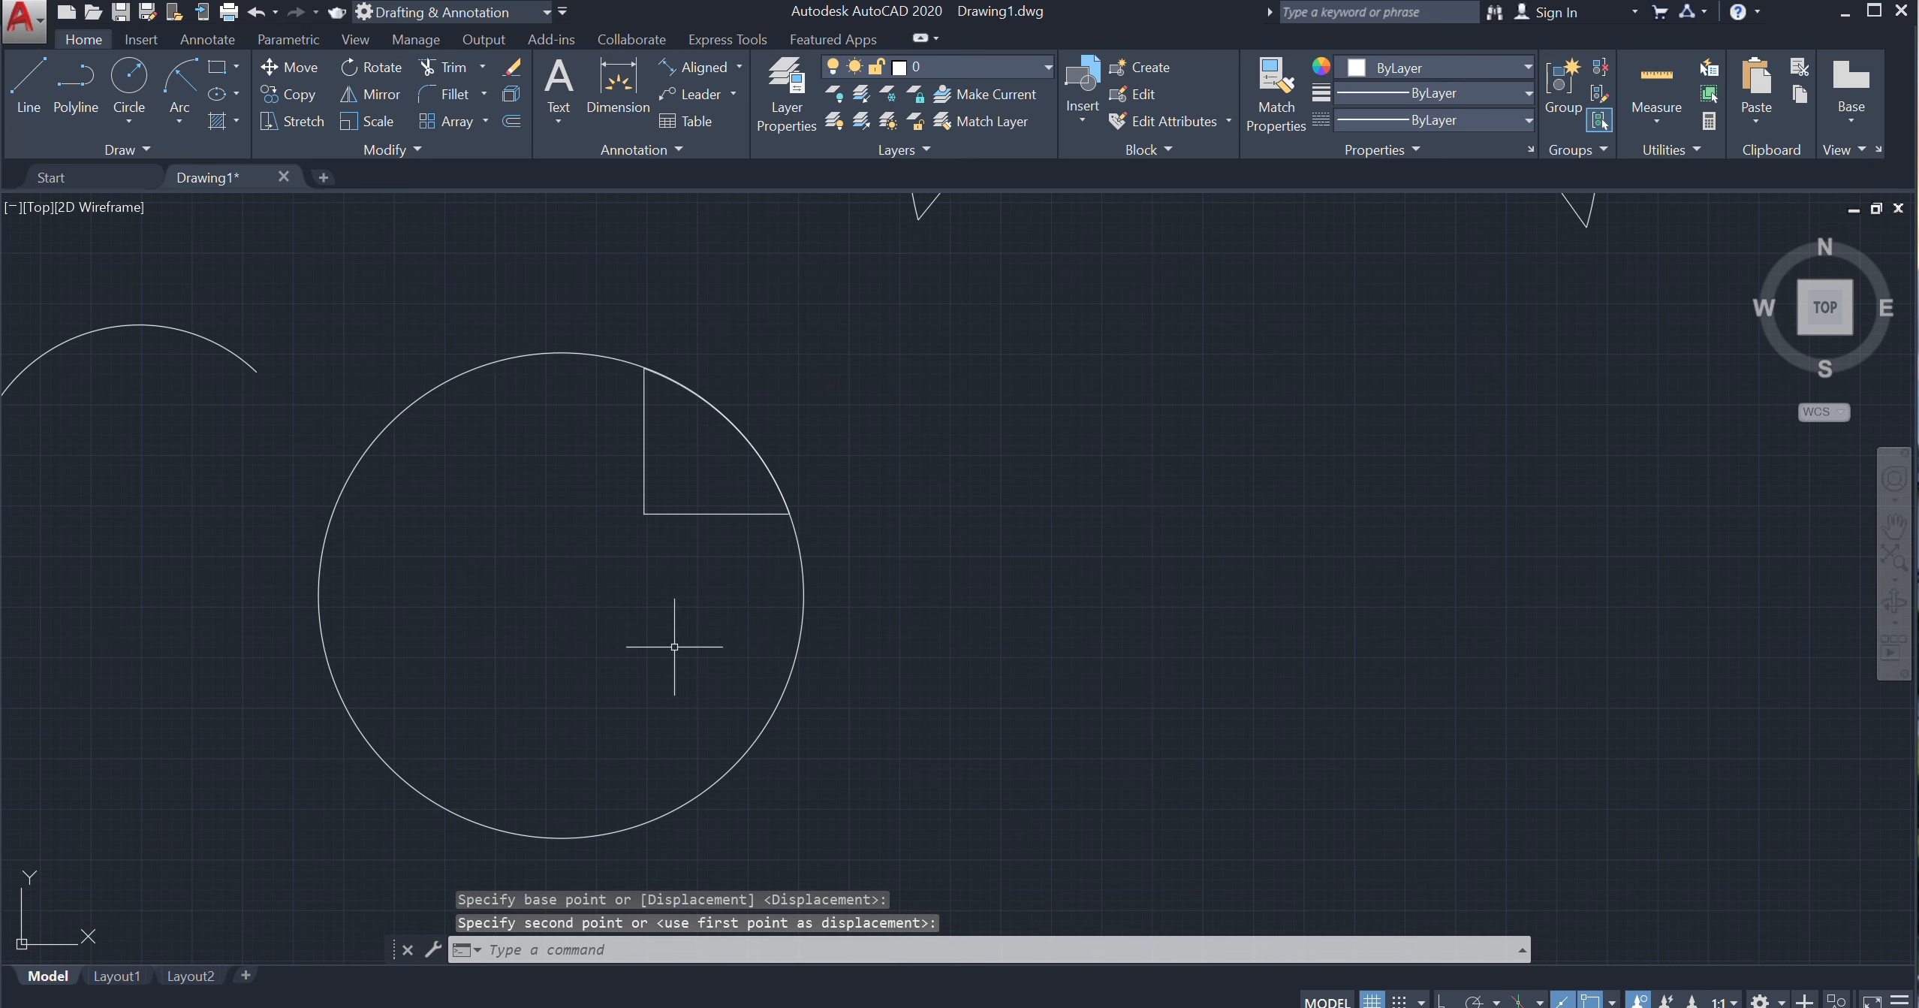
Delete the 5' comparison circle, keeping the arc and the guide lines
{"action": "left_click", "coordinate": [500, 301]}
{"action": "left_click", "coordinate": [443, 509]}
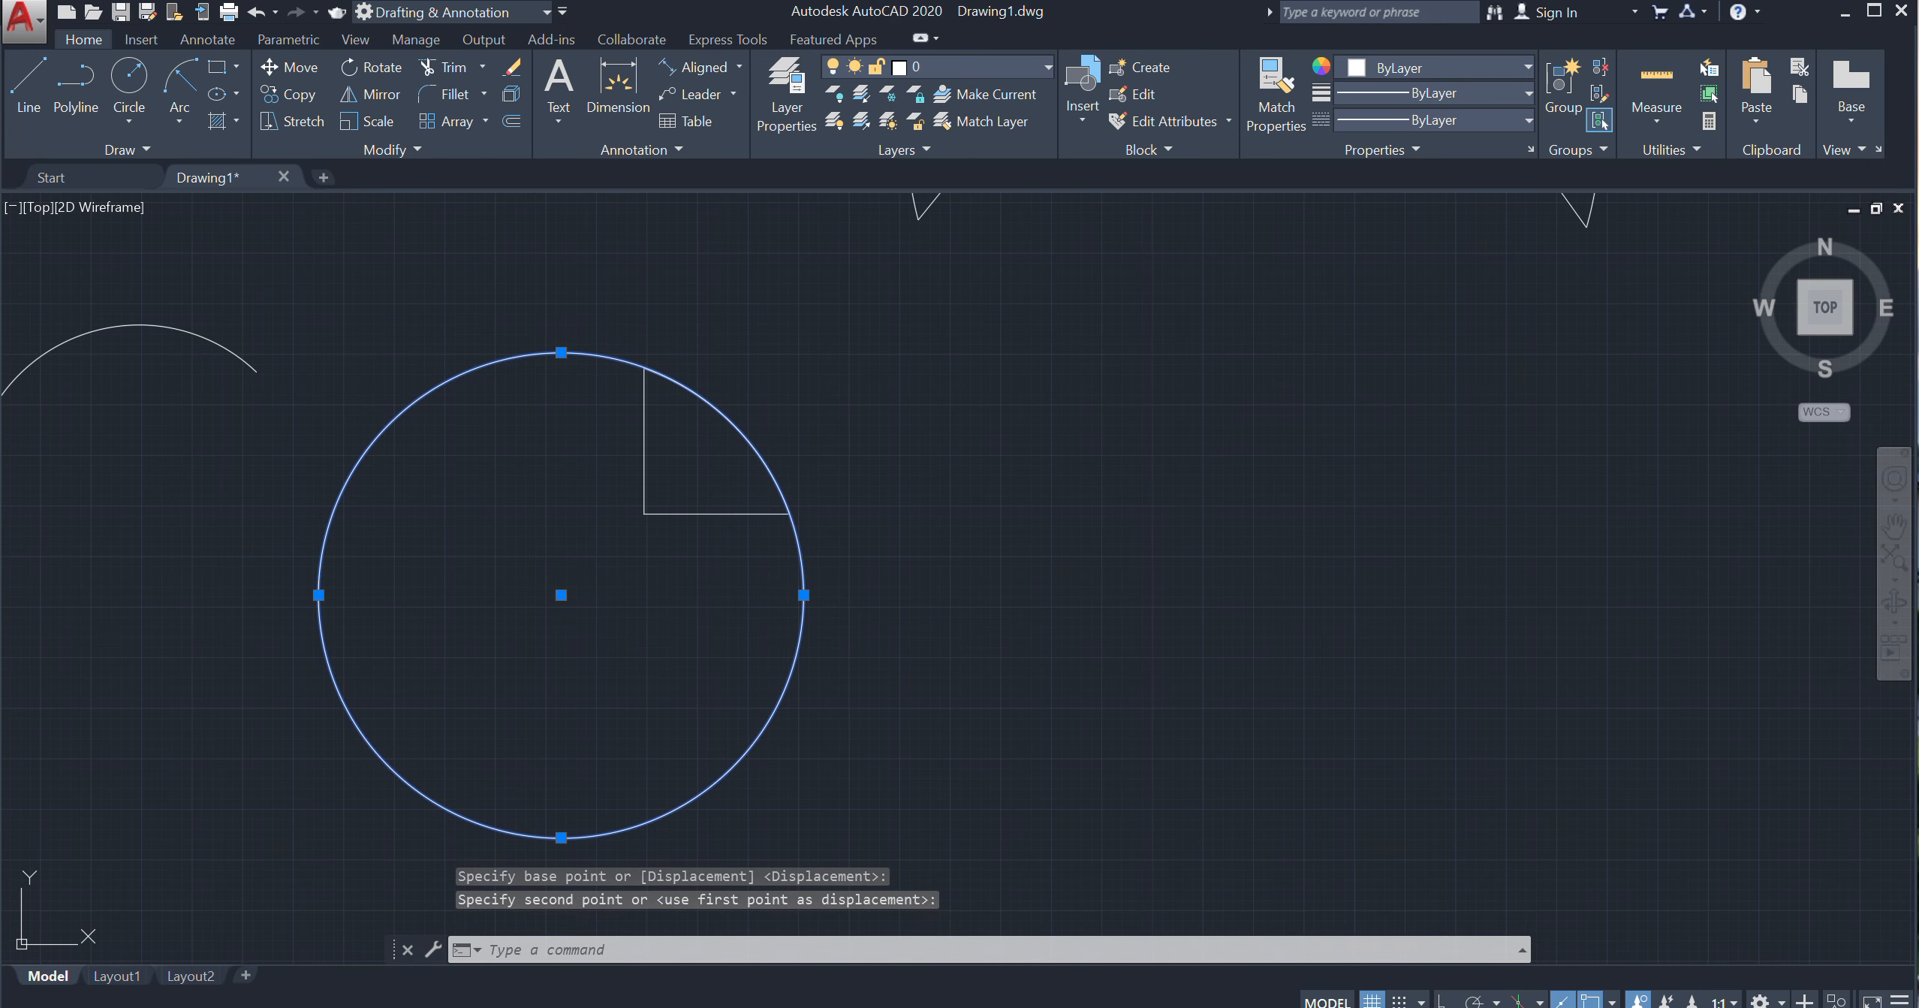
{"action": "key", "text": "Delete"}
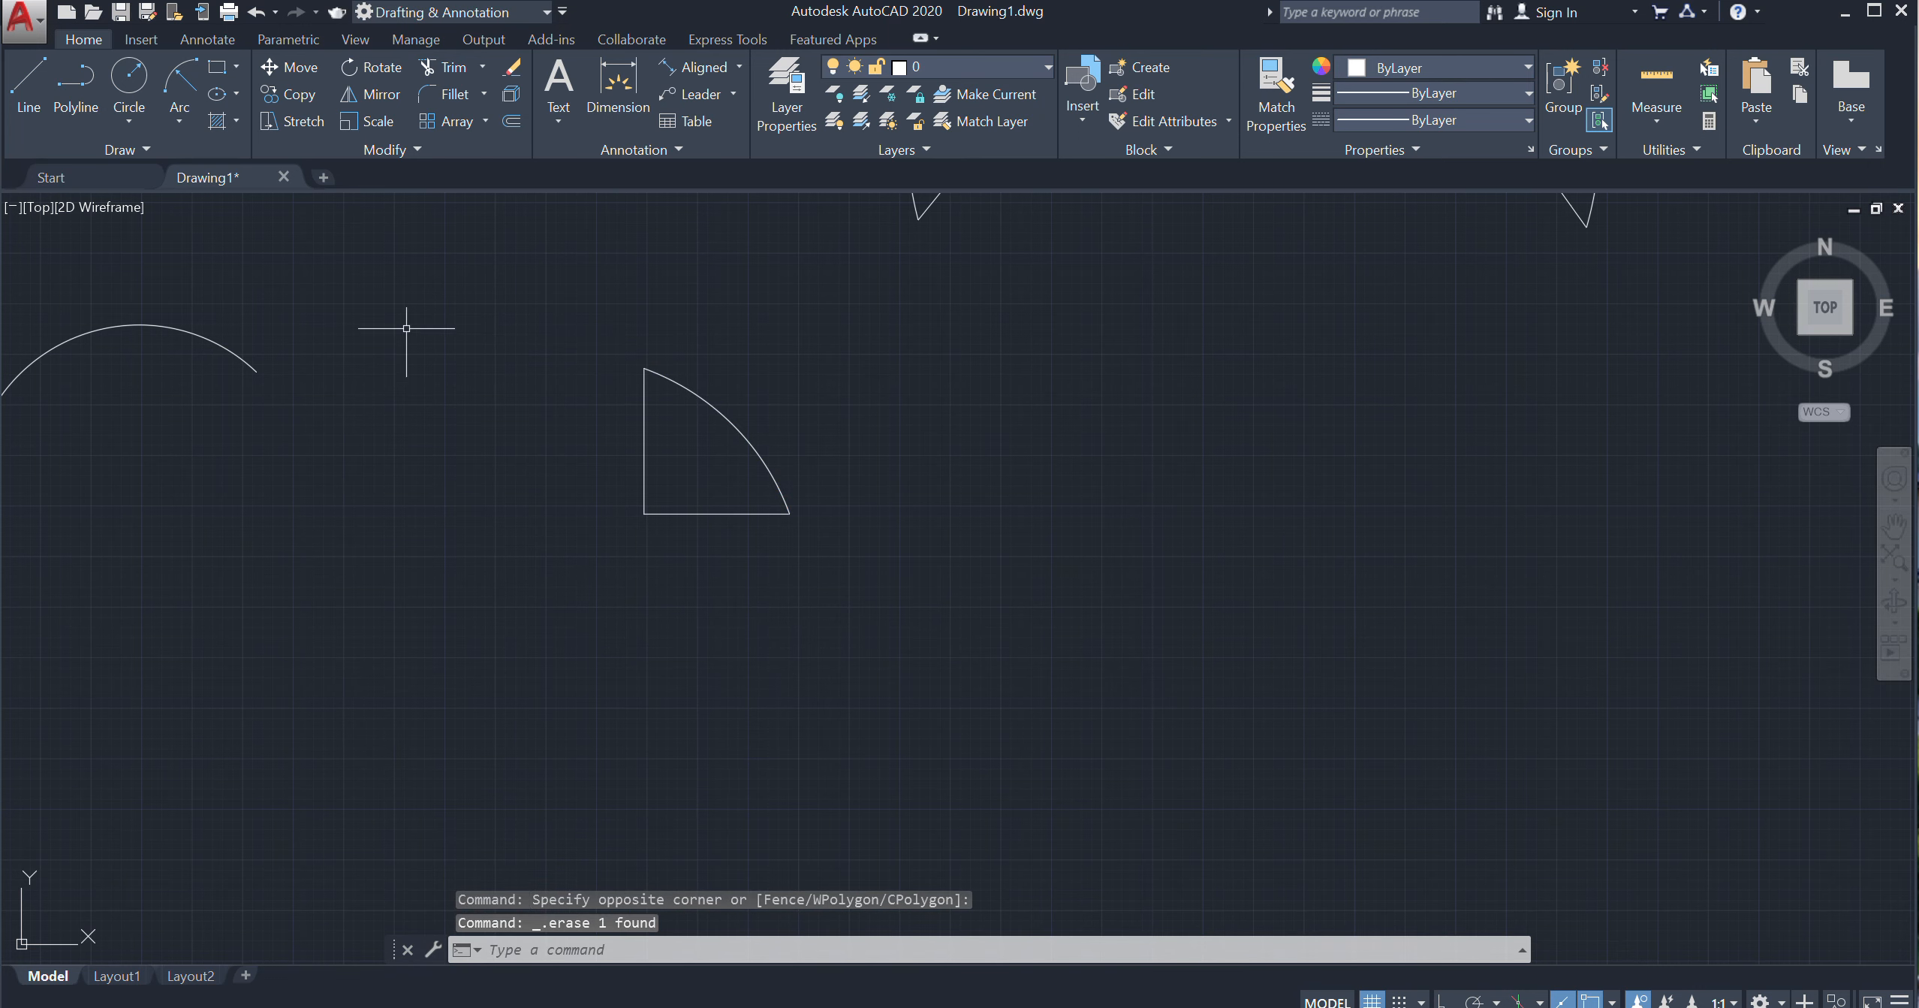
Delete the 5' radius arc between the L's endpoints, keeping the two guide lines
{"action": "left_click", "coordinate": [193, 110]}
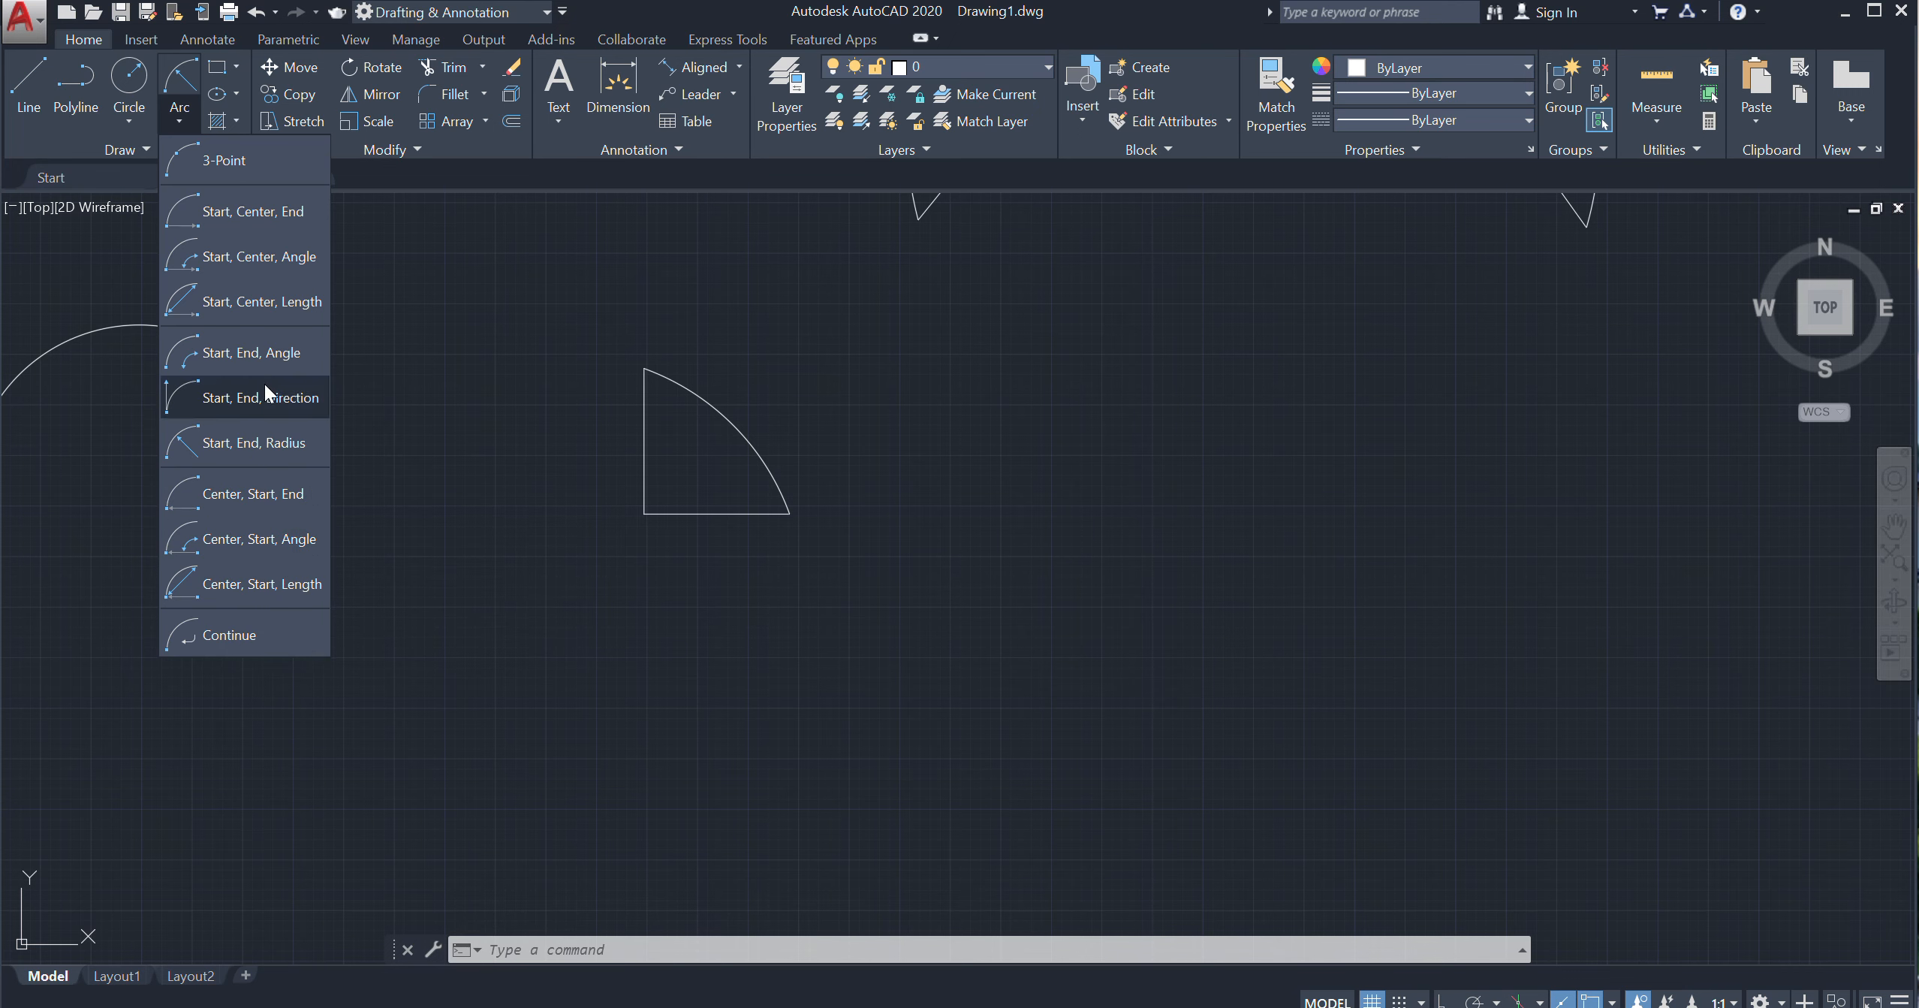
{"action": "left_click", "coordinate": [797, 319]}
{"action": "left_click", "coordinate": [697, 439]}
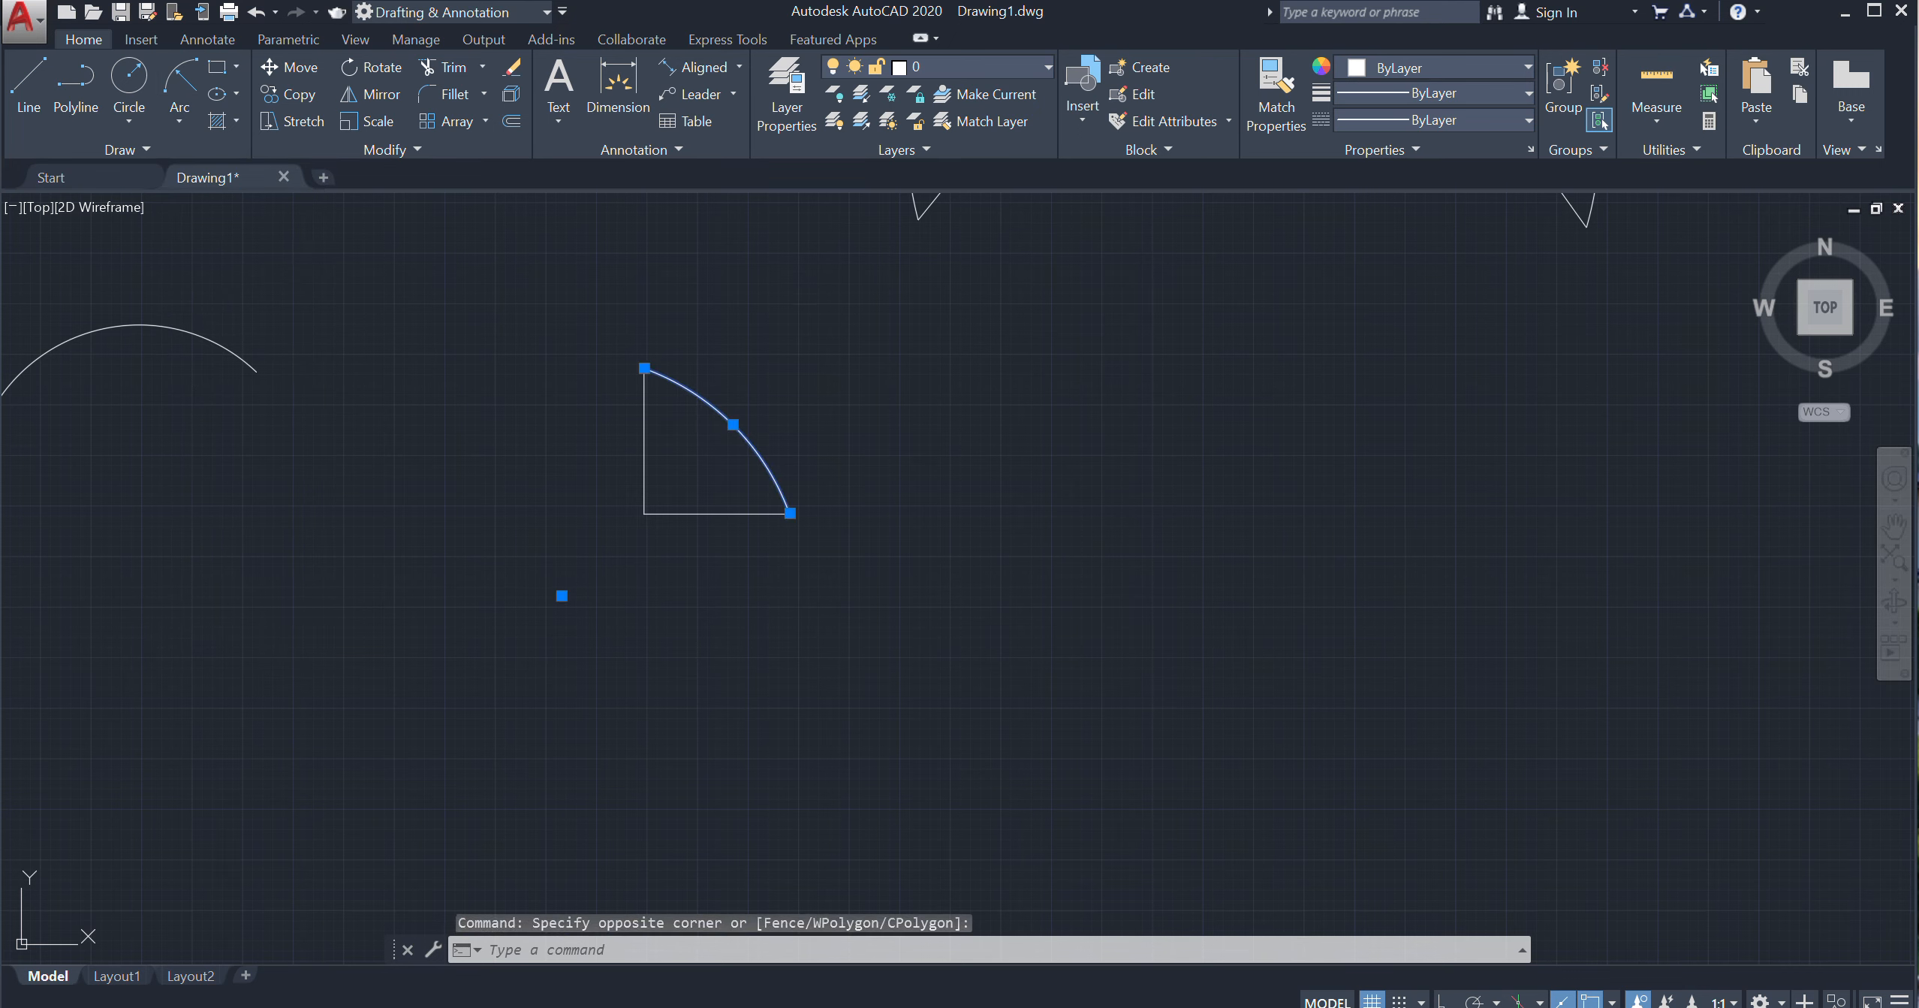
{"action": "key", "text": "Delete"}
Draw a Center, Start, End arc centered on the L's corner, from its right end to its upper end
{"action": "left_click", "coordinate": [178, 120]}
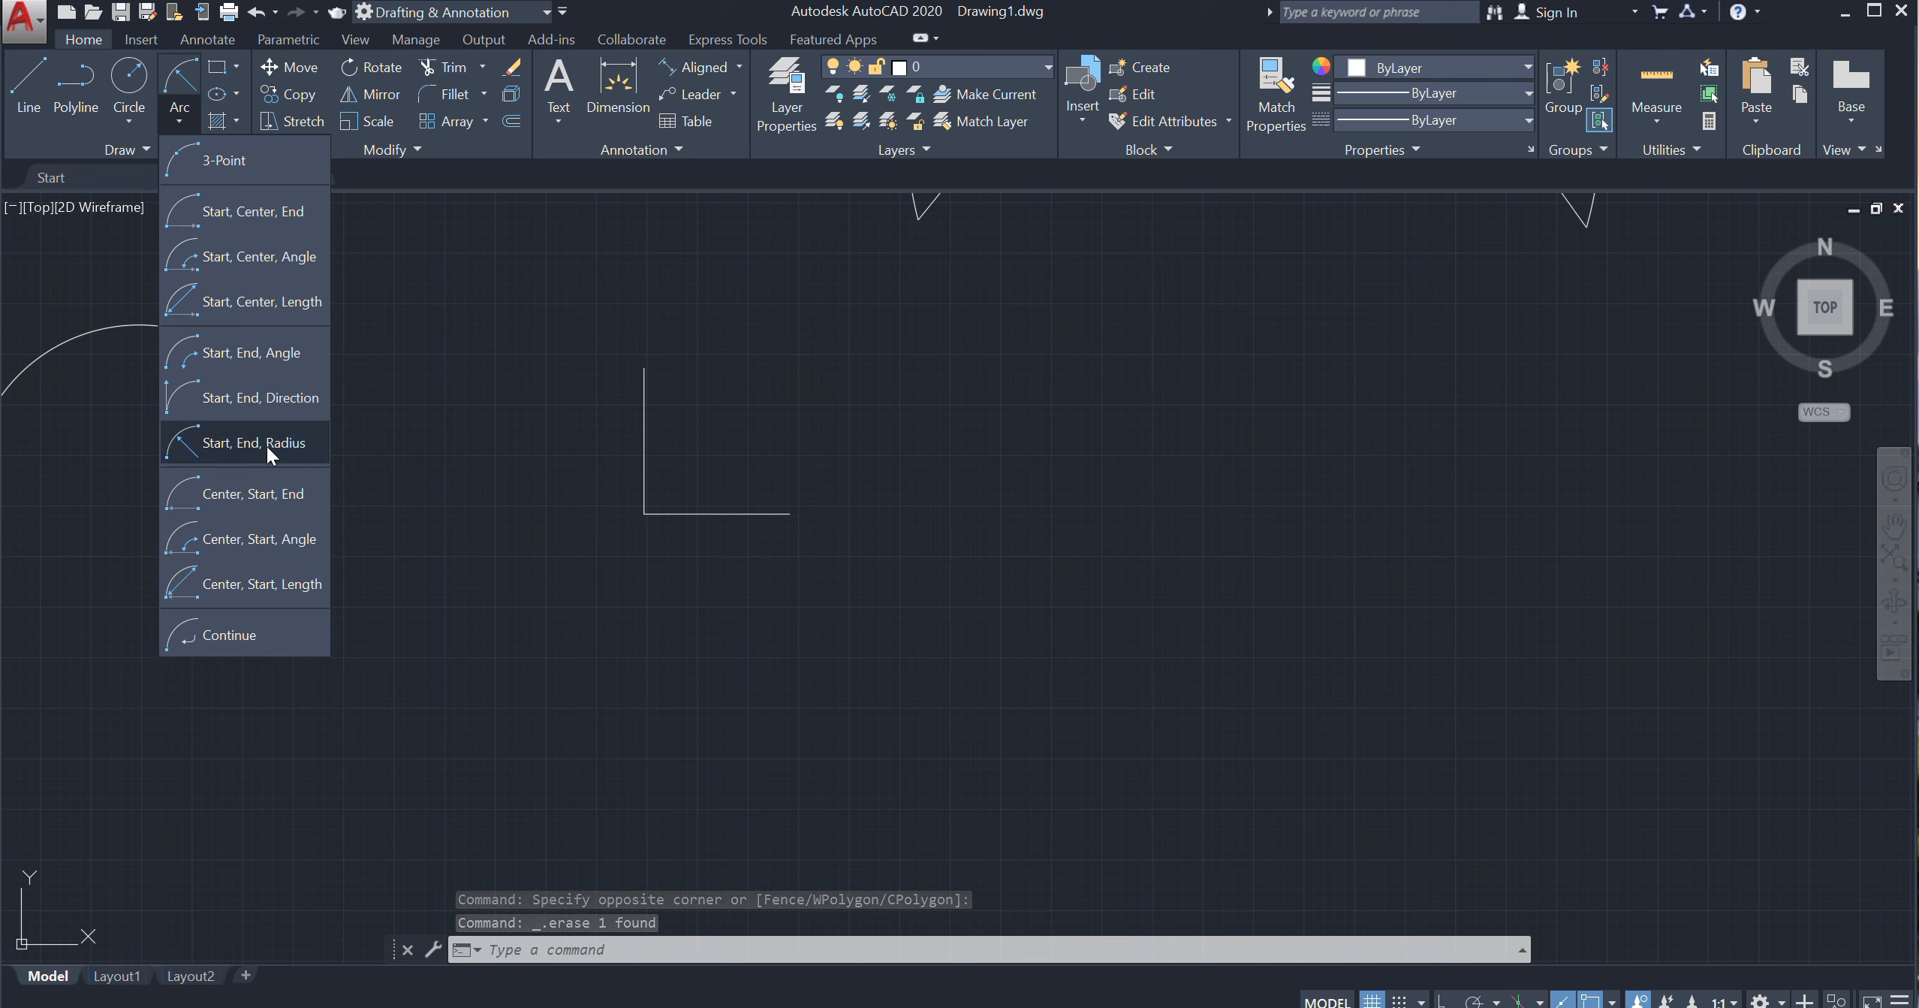
{"action": "left_click", "coordinate": [248, 492]}
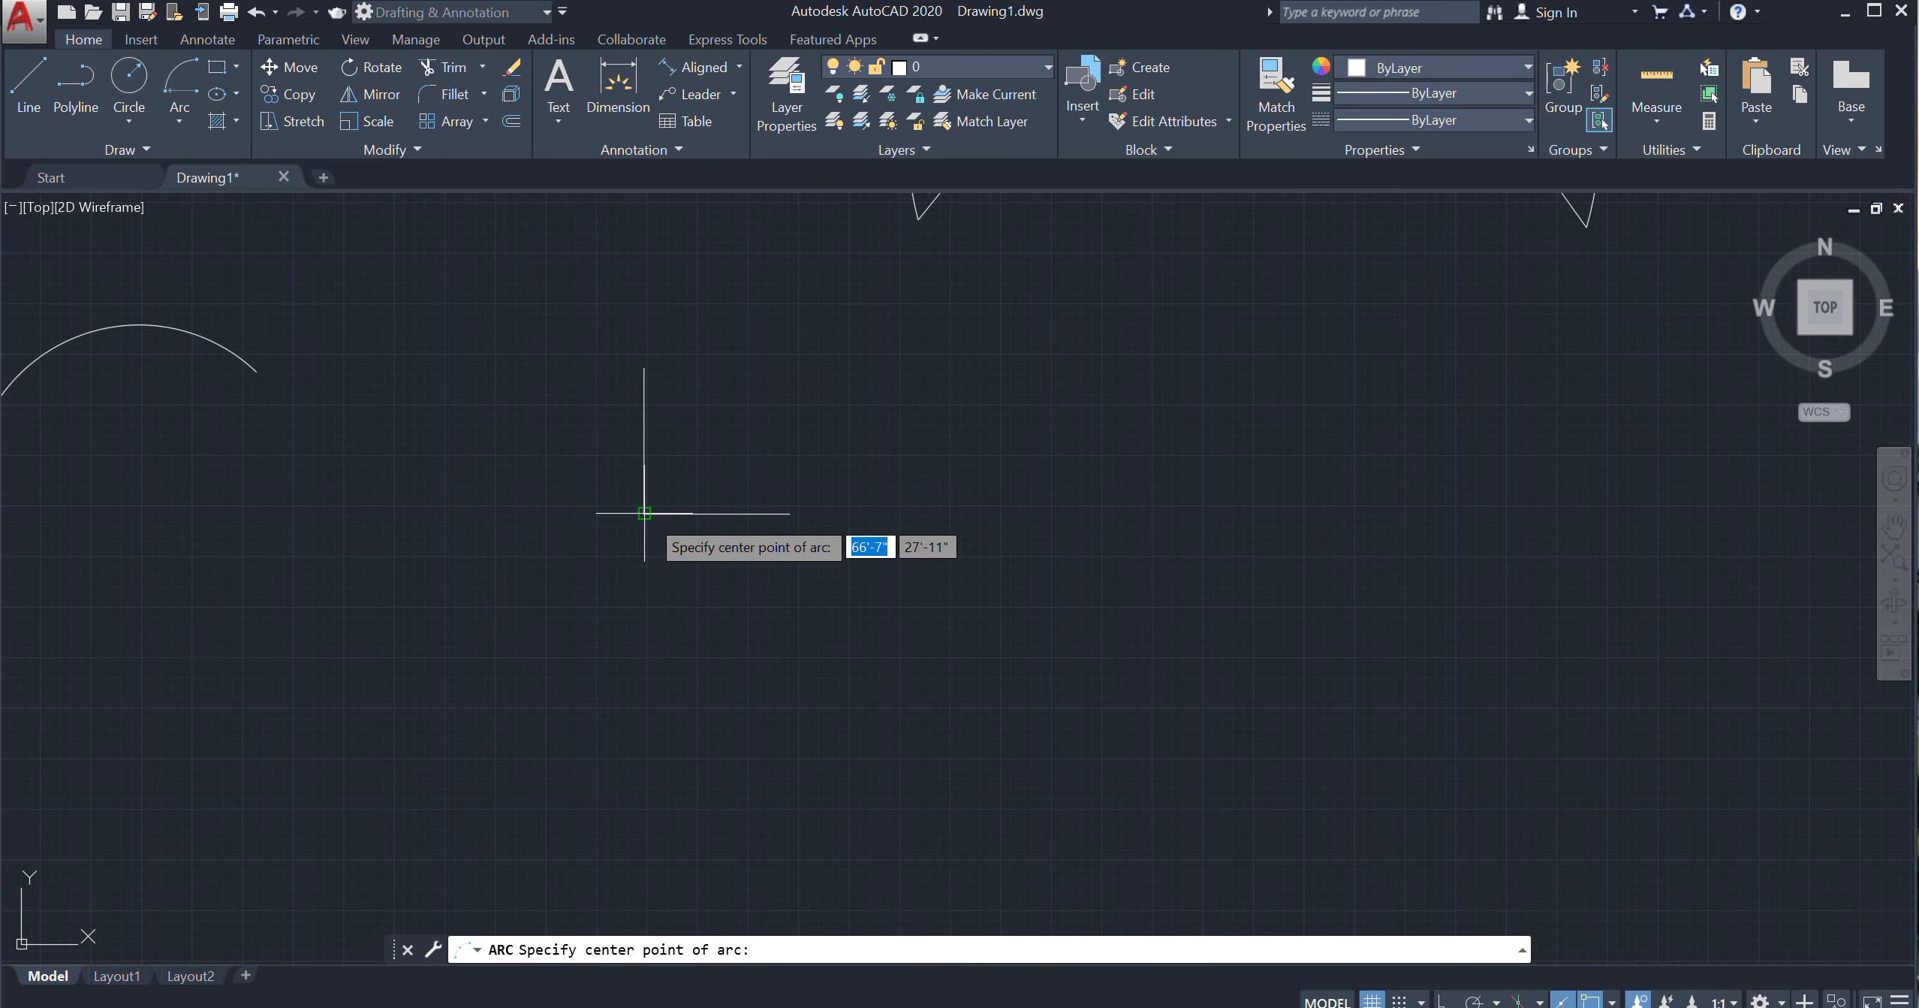
{"action": "left_click", "coordinate": [644, 512]}
{"action": "left_click", "coordinate": [790, 513]}
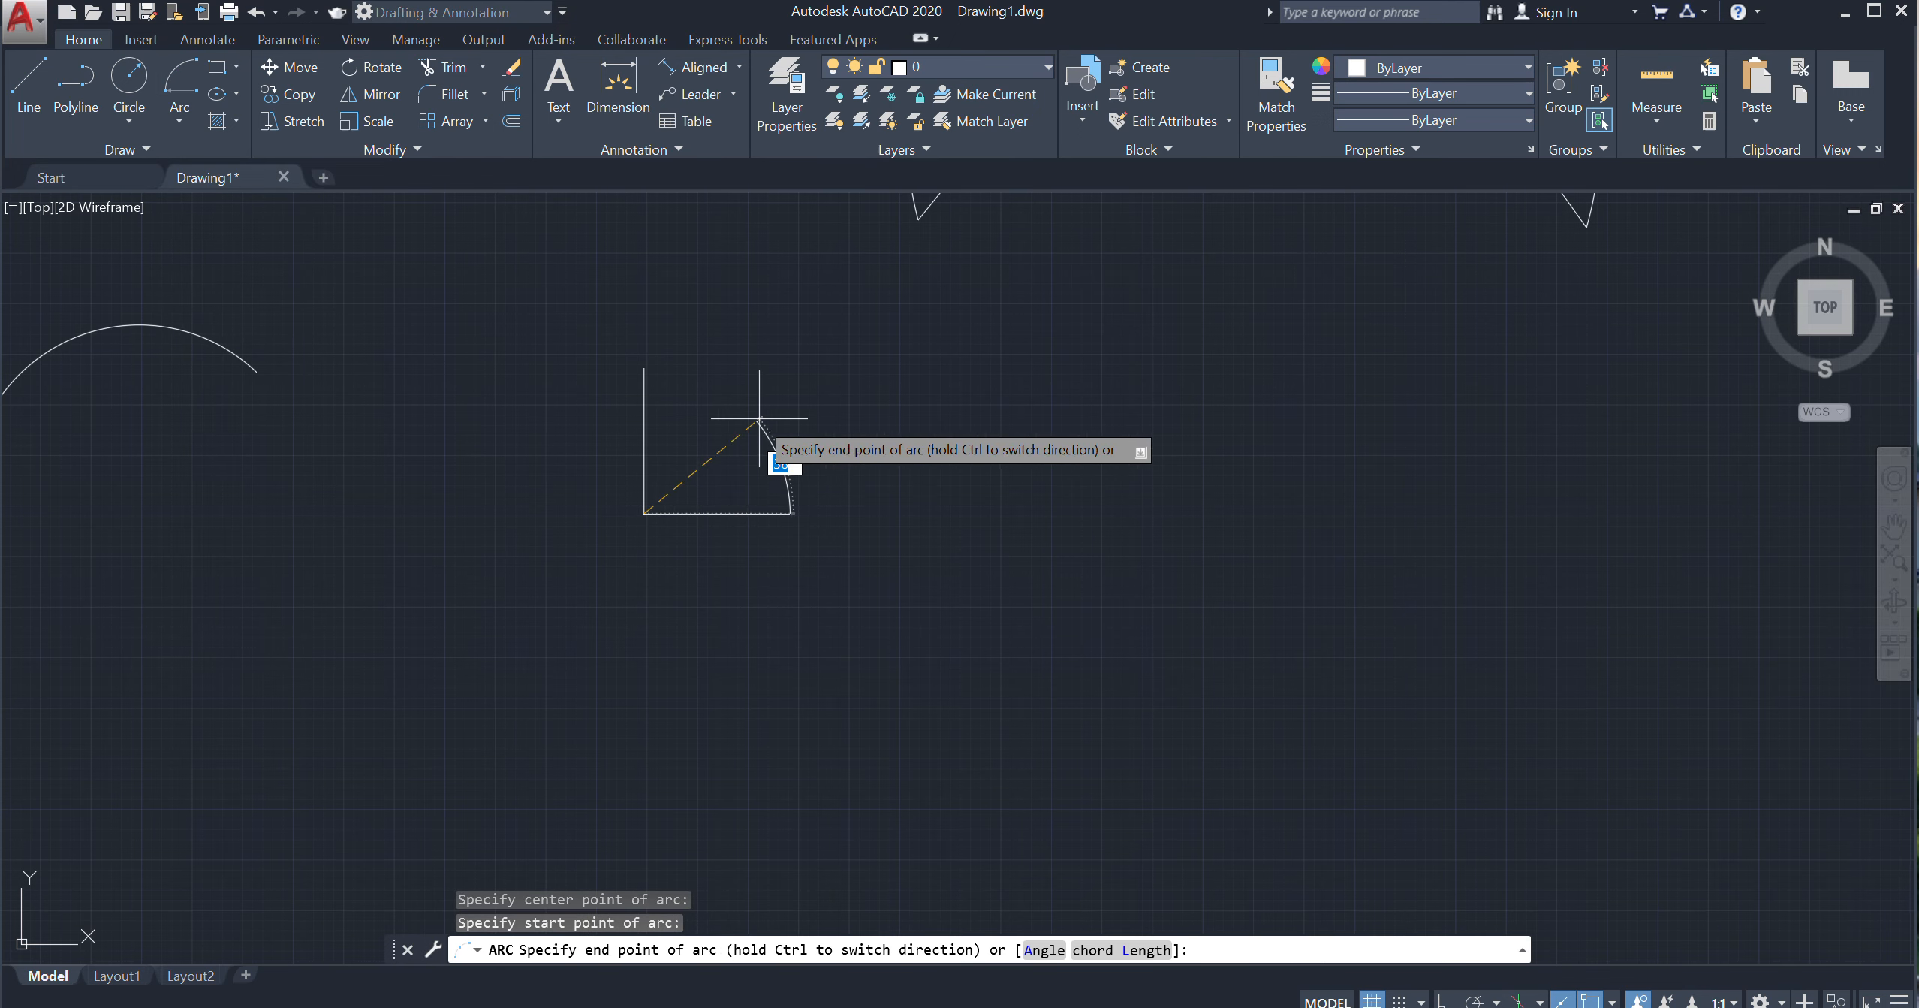
{"action": "left_click", "coordinate": [644, 368]}
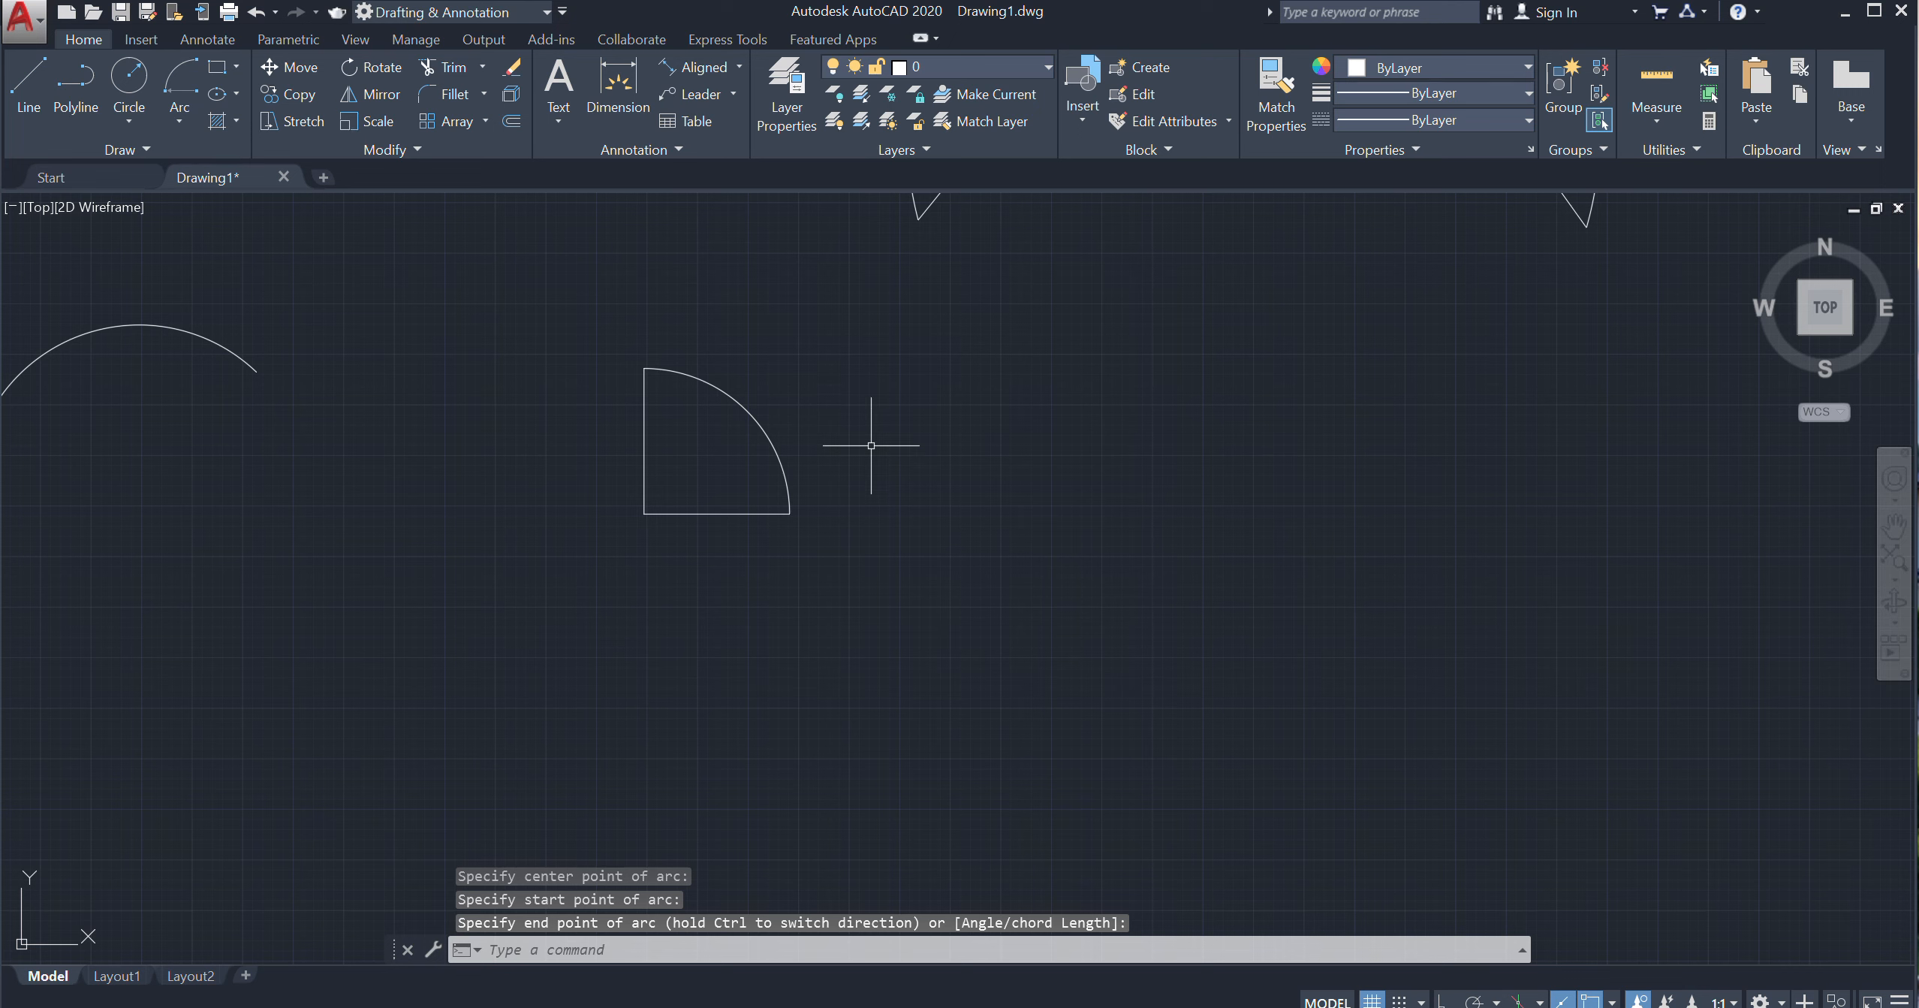
Delete the Center, Start, End arc between the L's endpoints, keeping the two guide lines
{"action": "left_click", "coordinate": [806, 394]}
{"action": "left_click", "coordinate": [784, 518]}
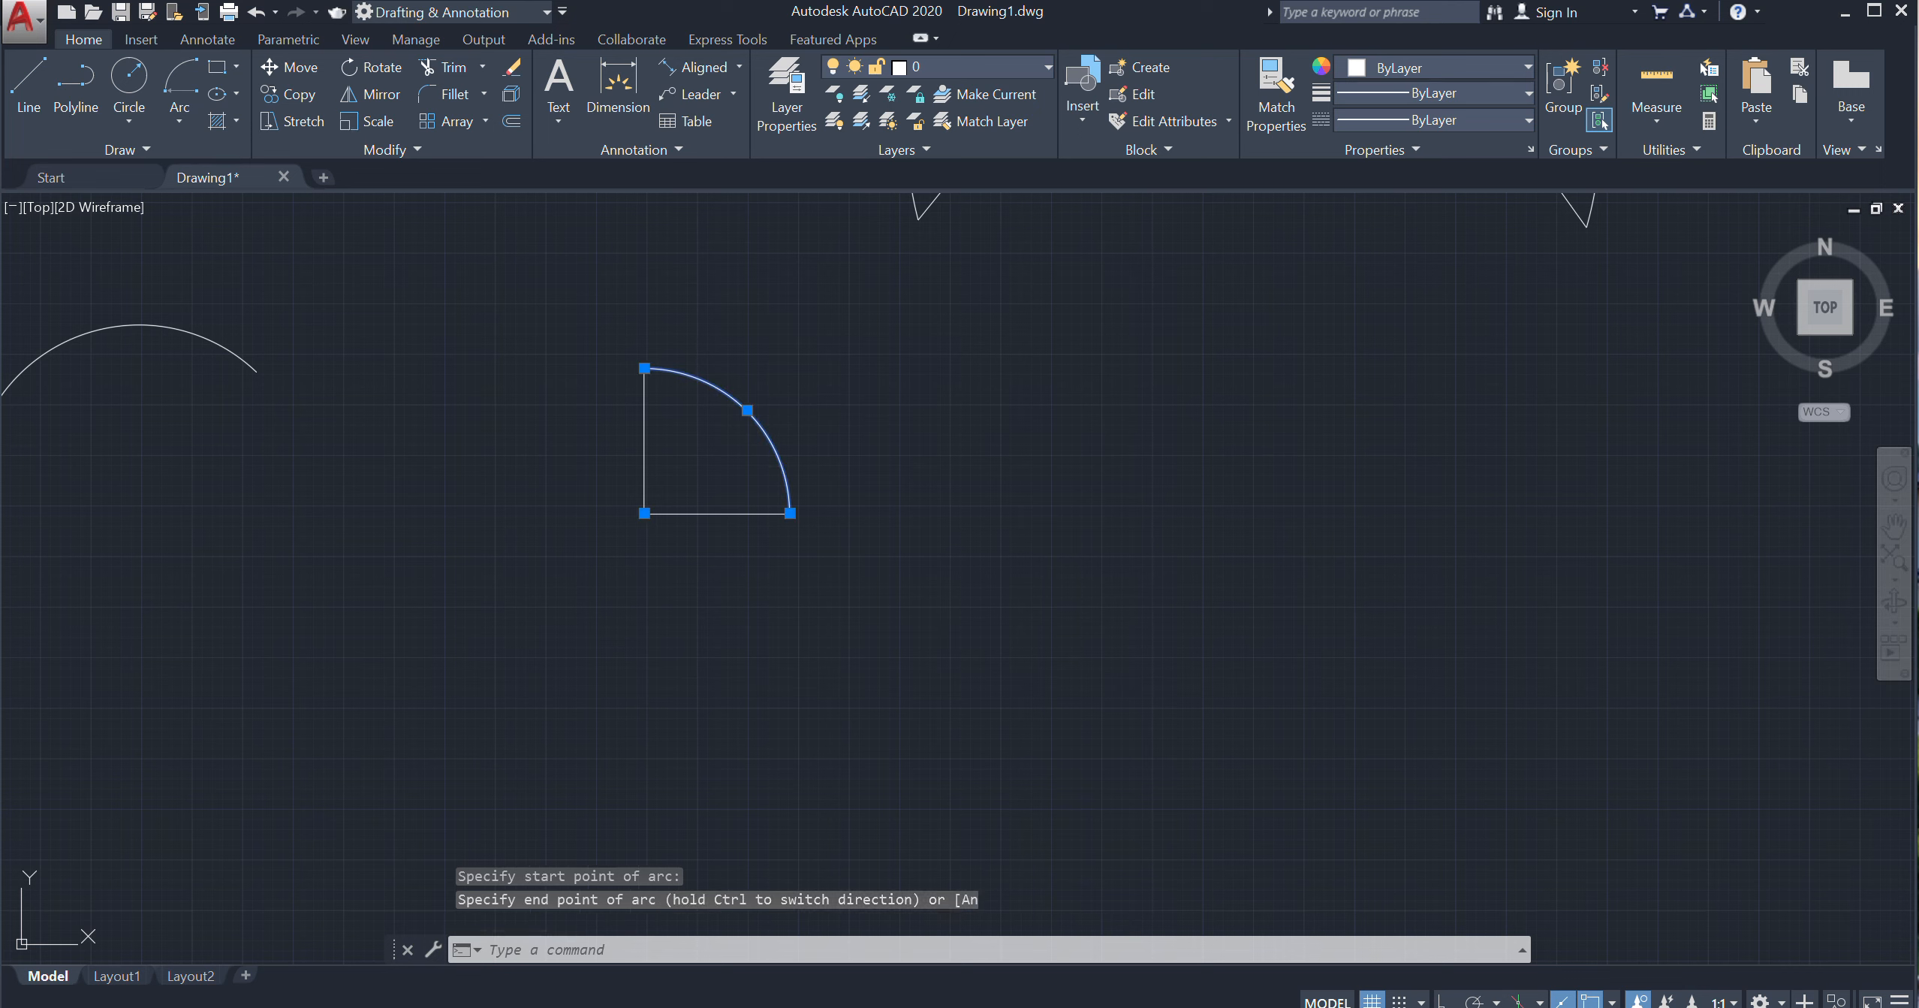
{"action": "key", "text": "Delete"}
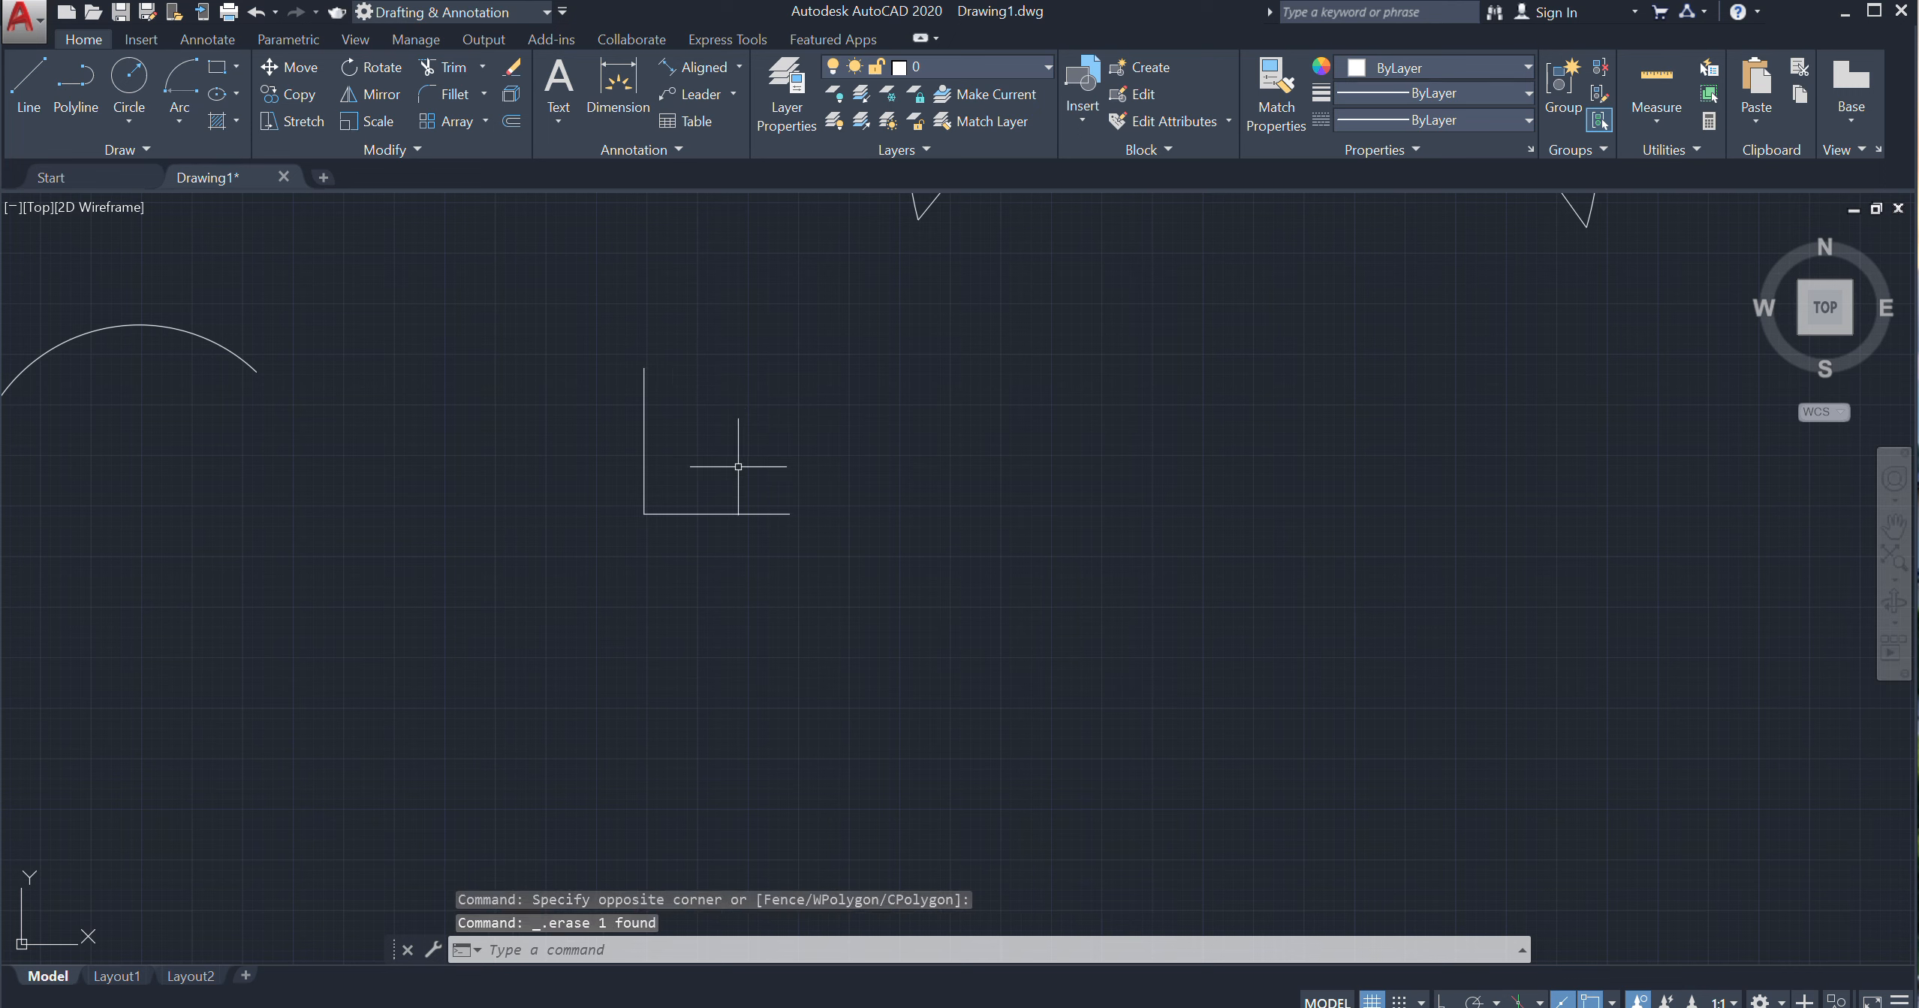
Draw a Center, Start, Angle arc centered on the L's corner, starting at its right end, with a 90° included angle
{"action": "left_click", "coordinate": [181, 114]}
{"action": "left_click", "coordinate": [293, 547]}
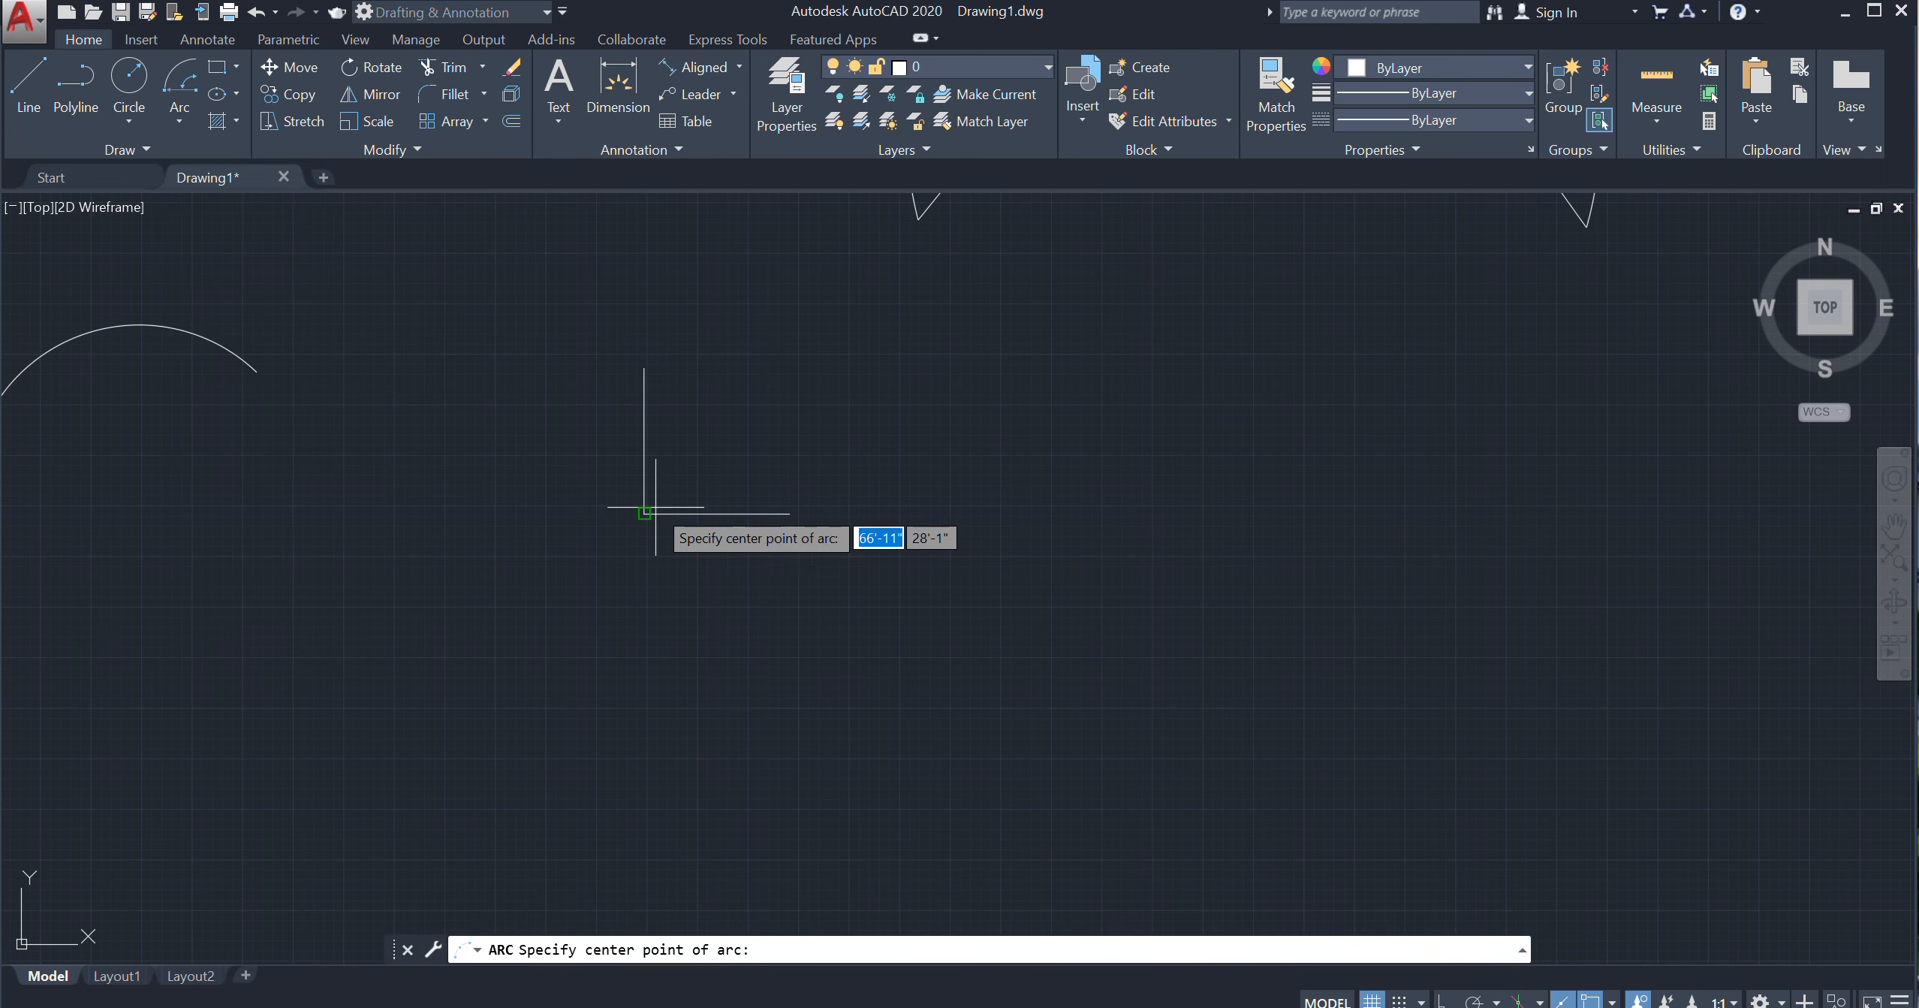
{"action": "left_click", "coordinate": [644, 513]}
{"action": "left_click", "coordinate": [780, 517]}
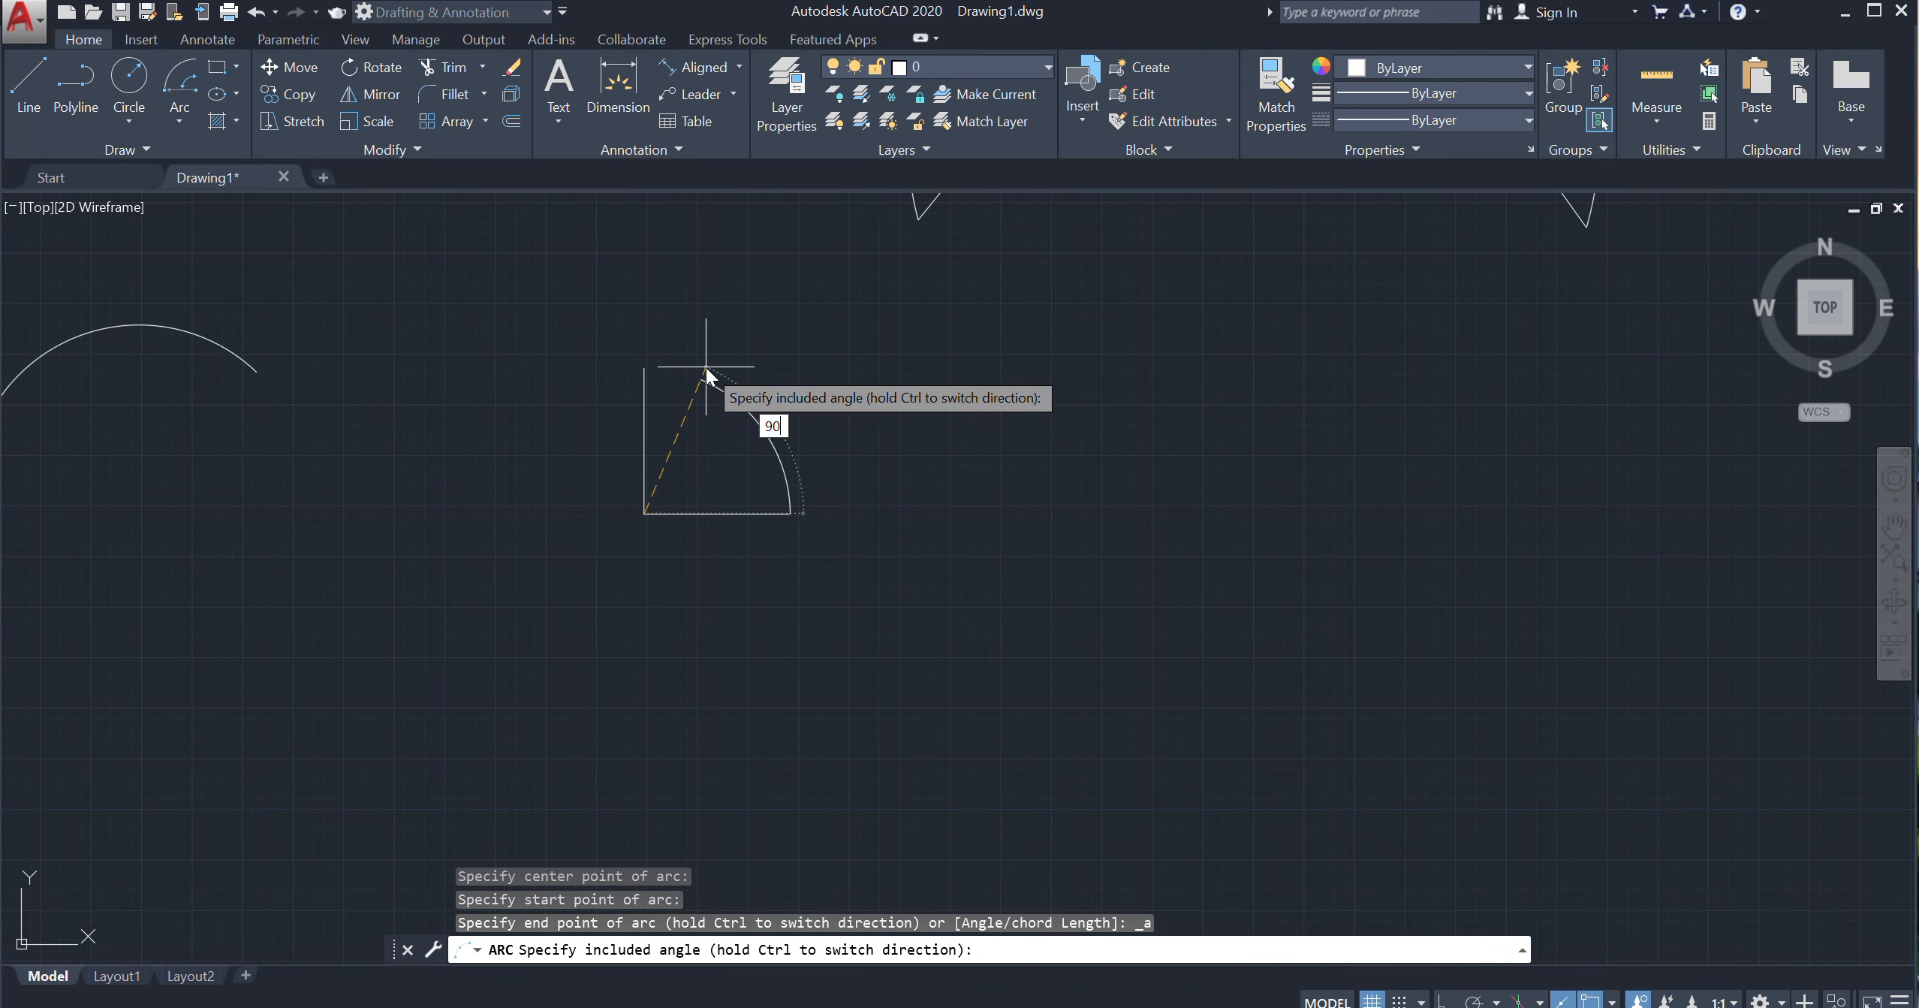
{"action": "type", "text": "90"}
{"action": "key", "text": "Return"}
Delete the 90° arc and keep the L-shaped guide lines
{"action": "left_click", "coordinate": [827, 377]}
{"action": "left_click", "coordinate": [736, 463]}
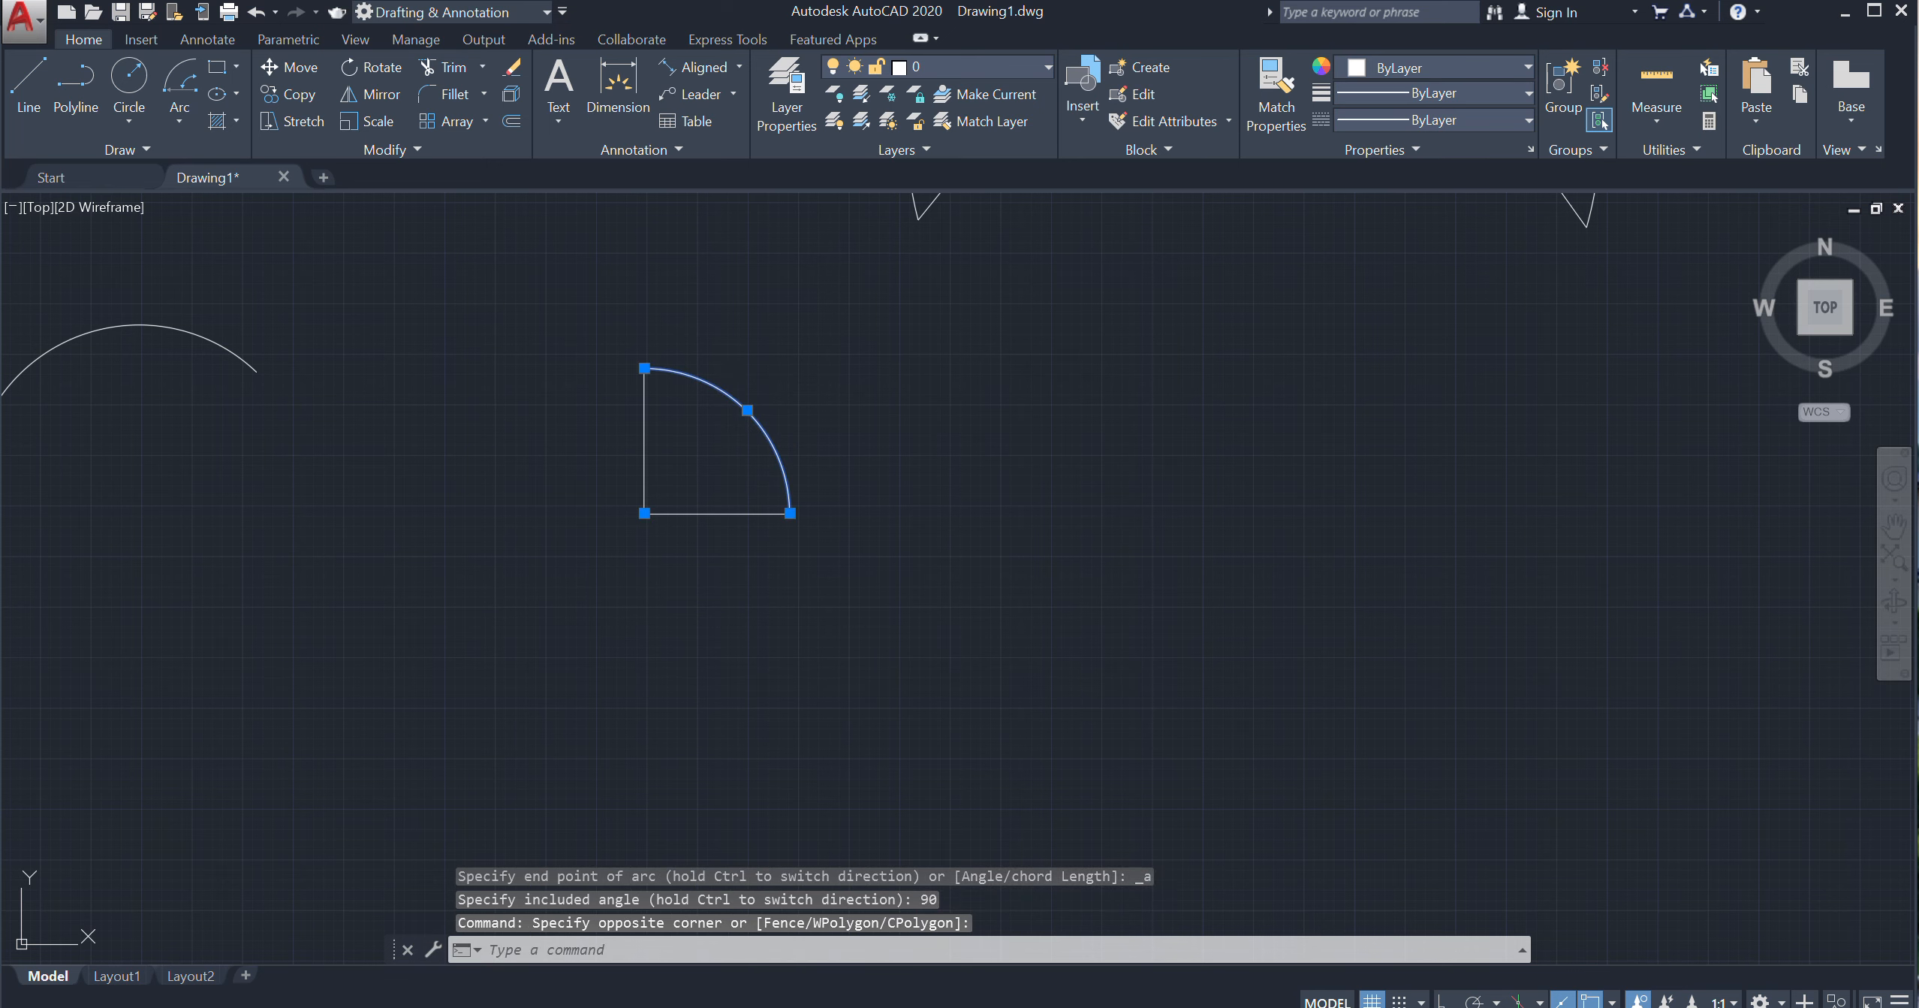
{"action": "key", "text": "Delete"}
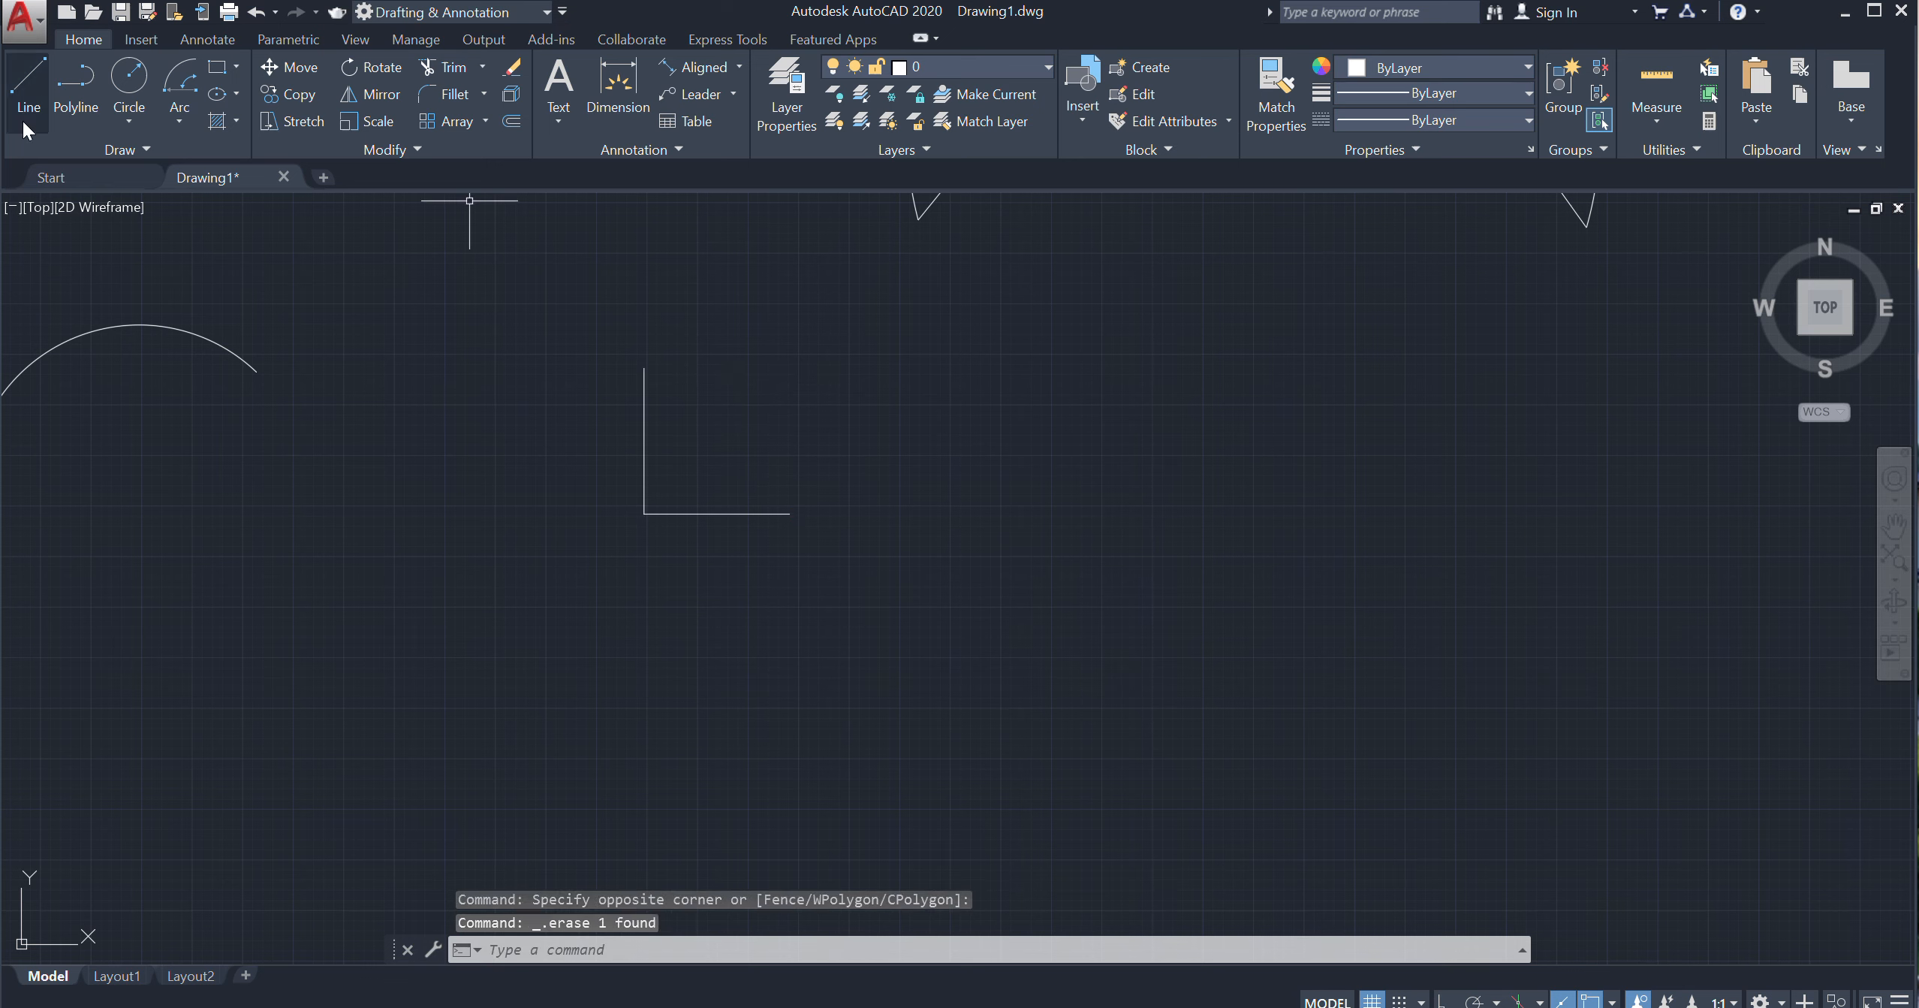
Draw a Center, Start, Length arc centered on the L's corner from its right end, with a chord length of 4'3"
{"action": "left_click", "coordinate": [192, 123]}
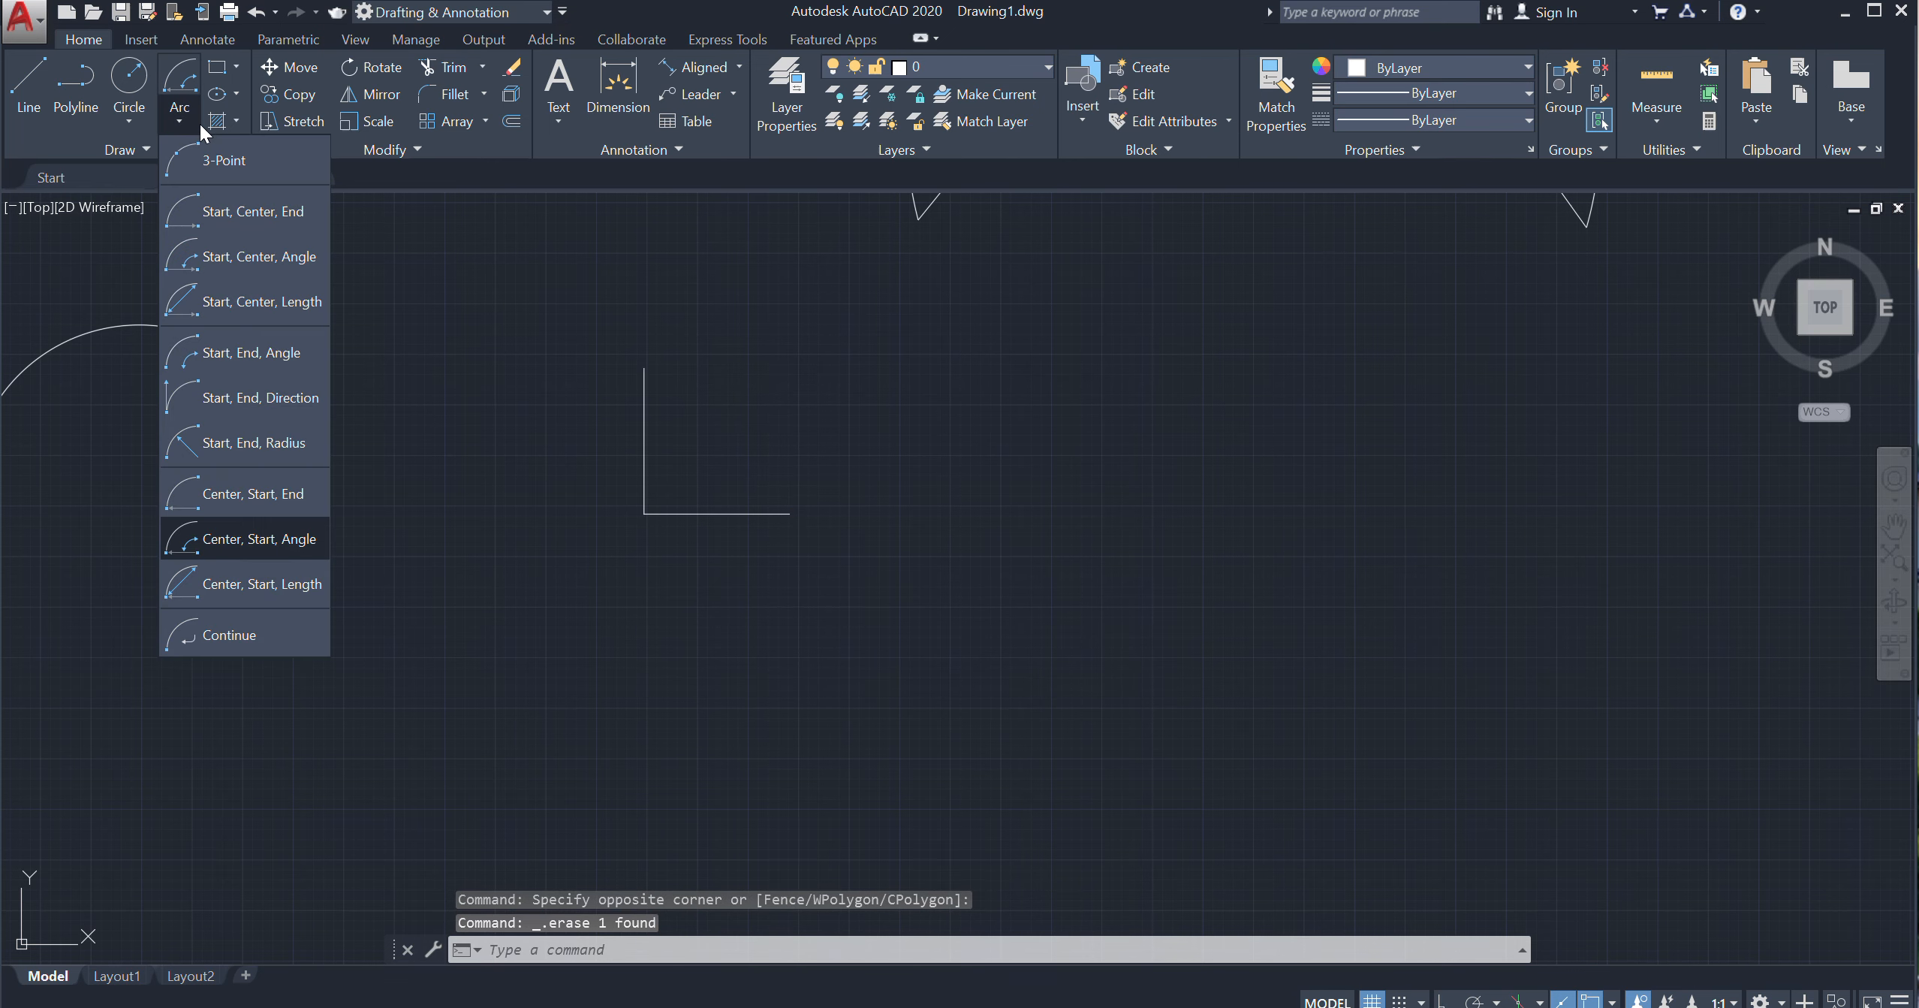
{"action": "left_click", "coordinate": [279, 586]}
{"action": "left_click", "coordinate": [643, 512]}
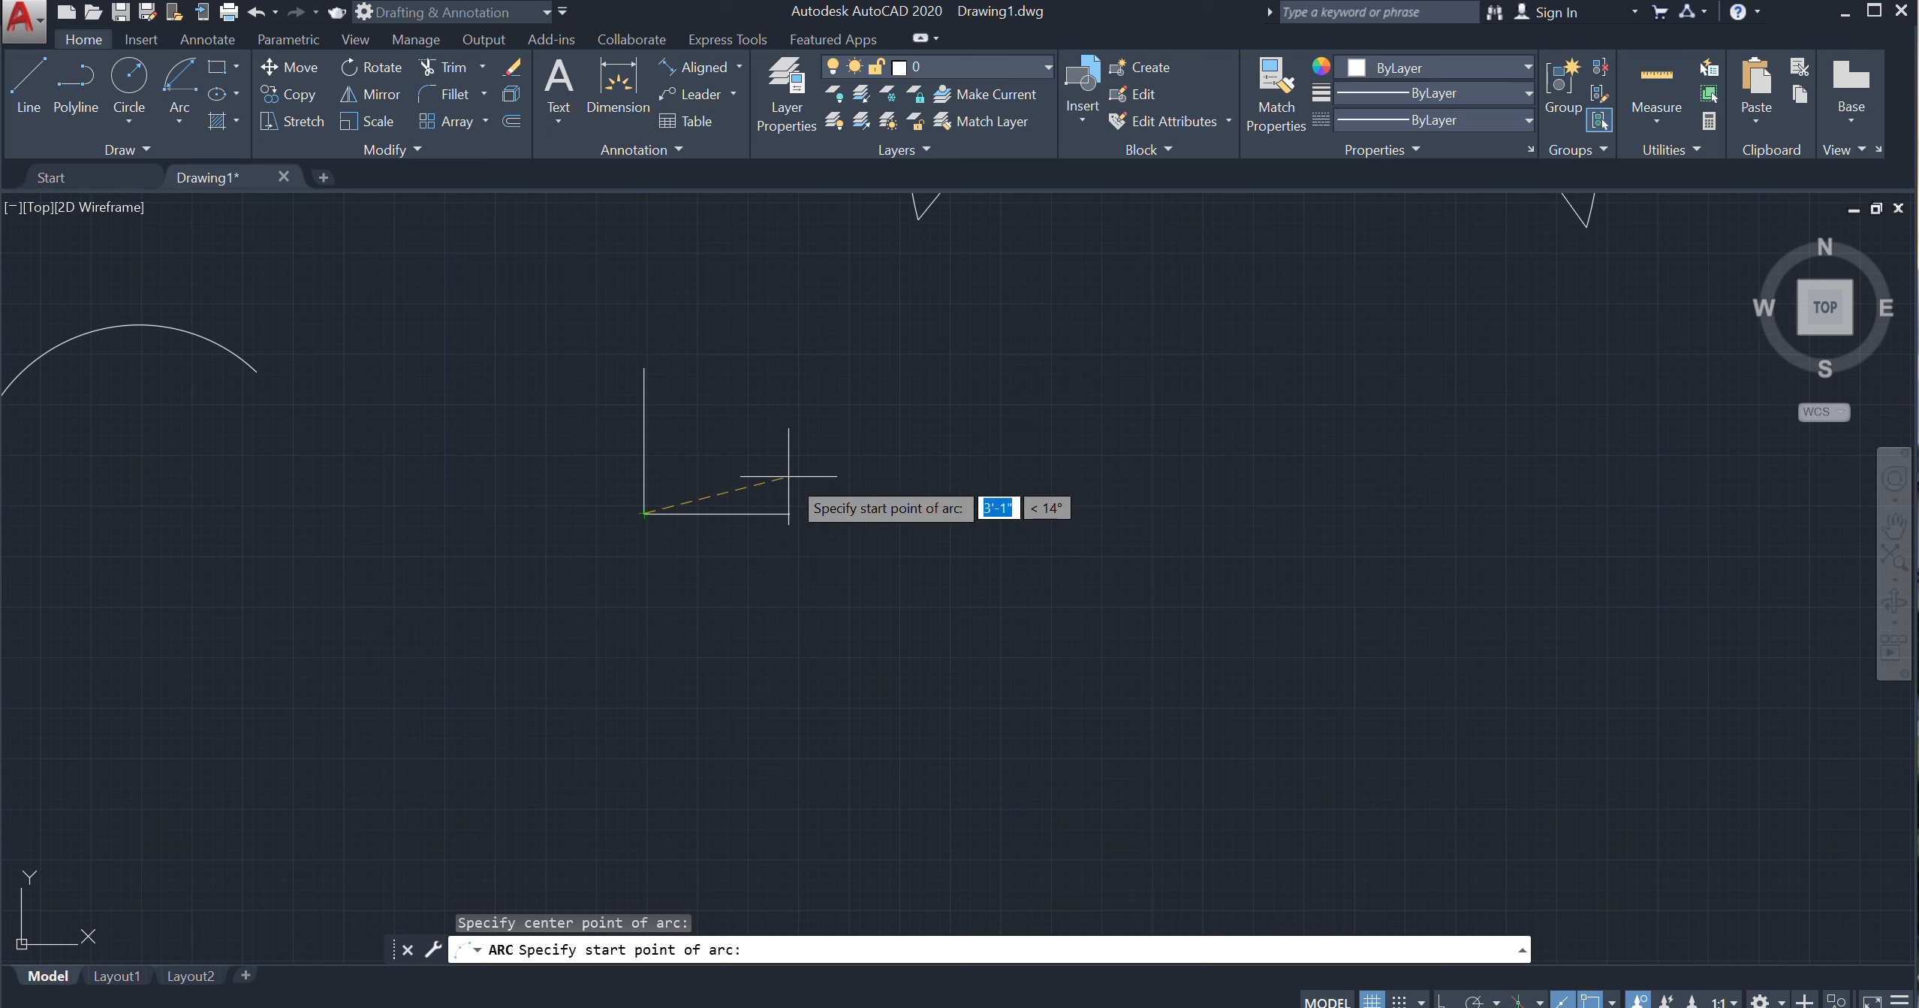
{"action": "left_click", "coordinate": [790, 513]}
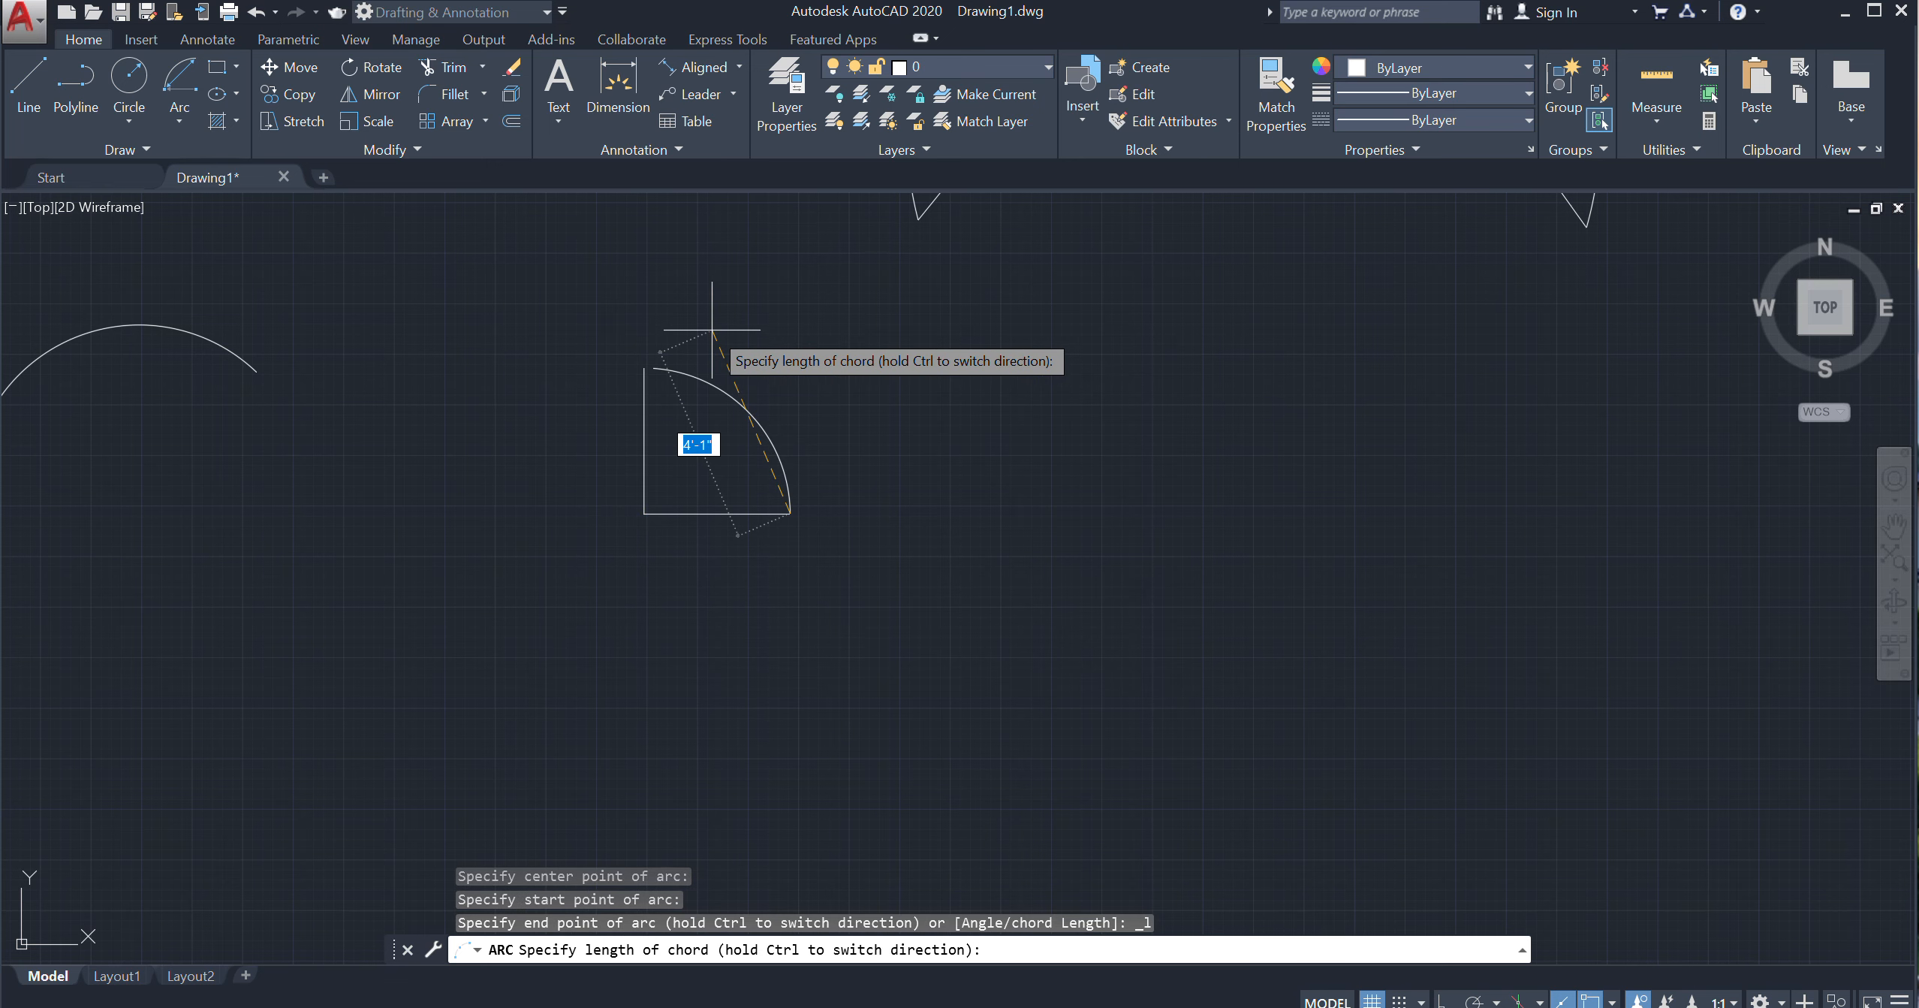
{"action": "type", "text": "4'3"}
{"action": "key", "text": "Return"}
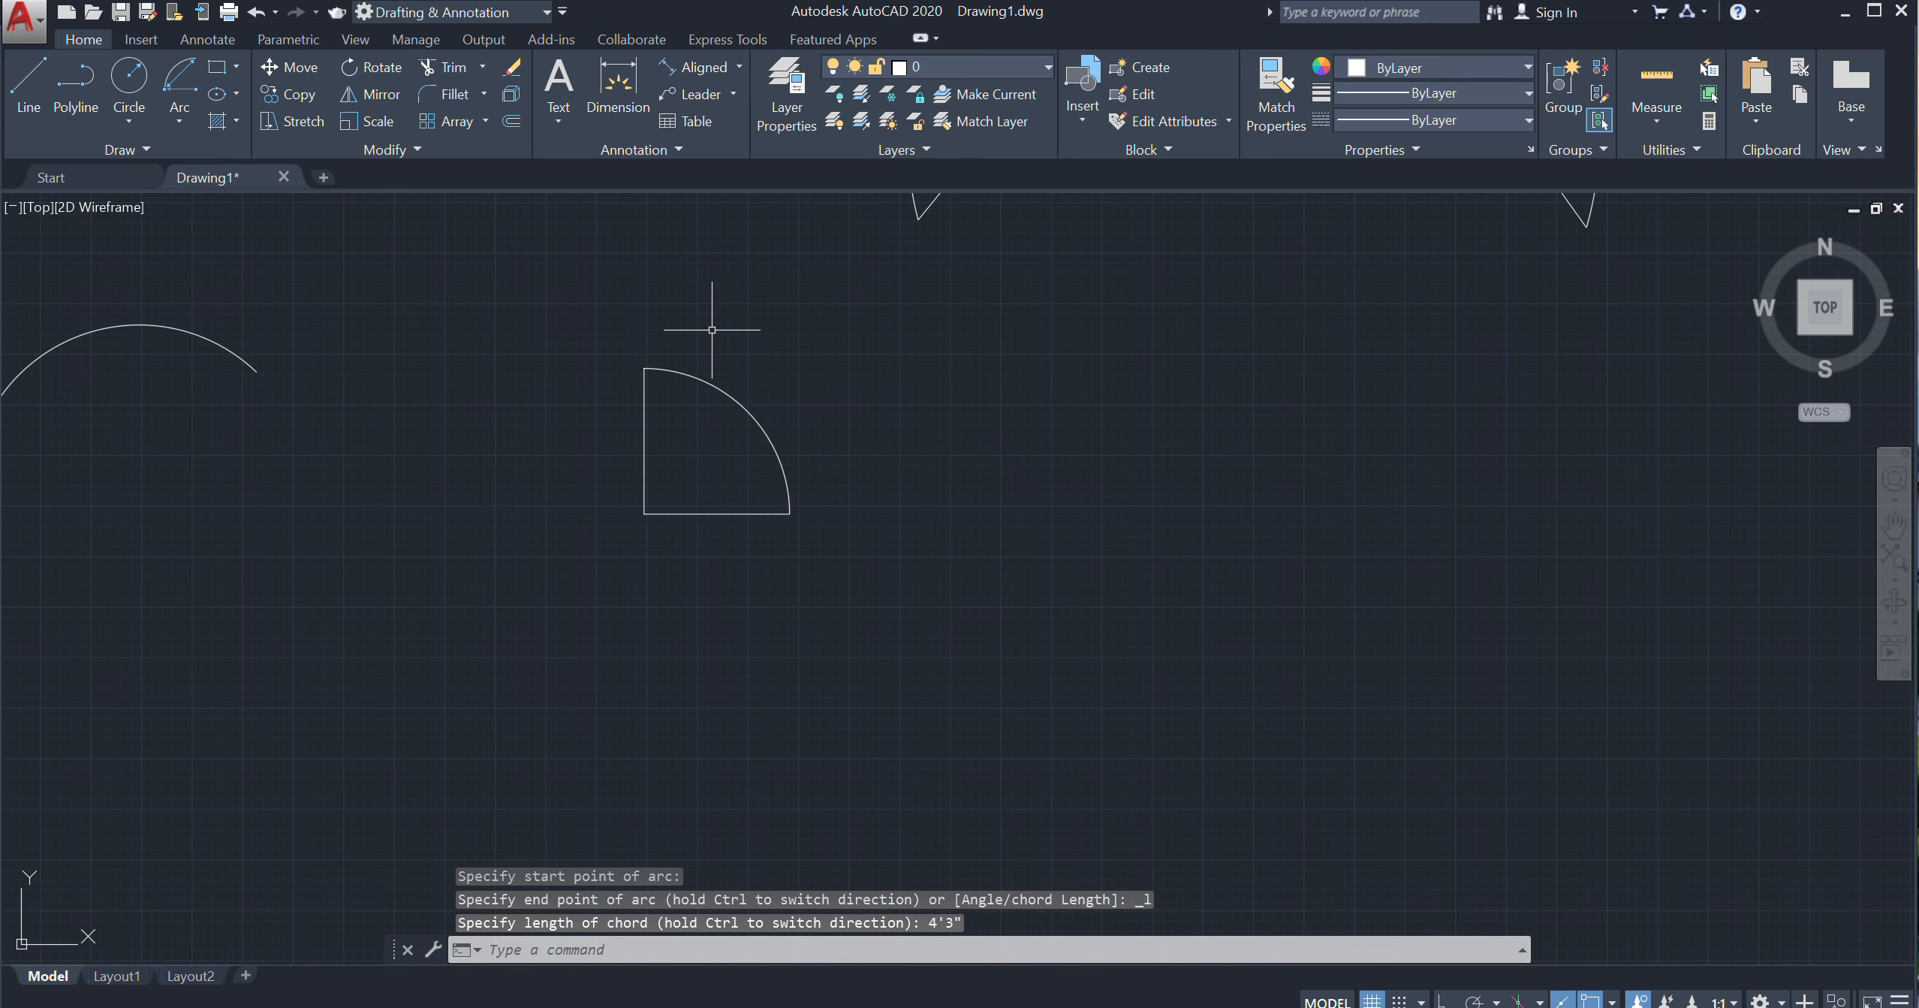
Delete the 4'3" chord arc, leaving only the L's two guide lines
{"action": "left_click", "coordinate": [784, 322]}
{"action": "left_click", "coordinate": [726, 439]}
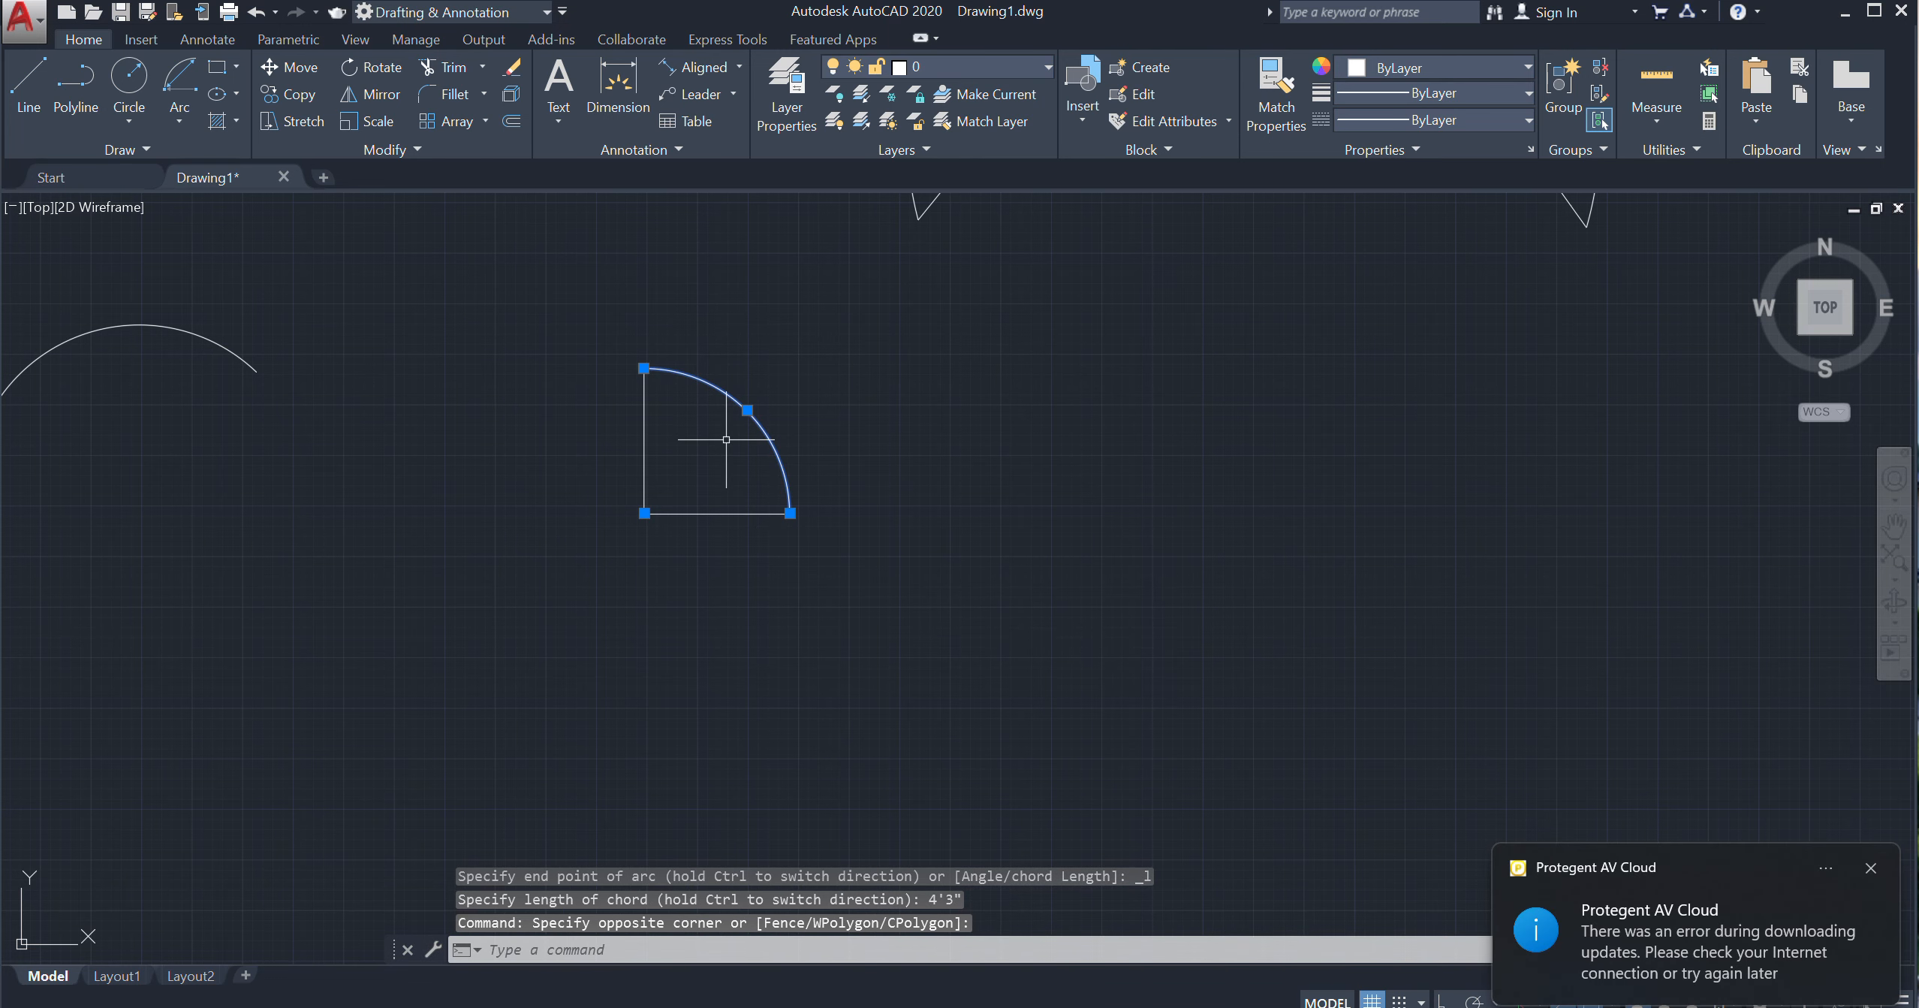
{"action": "key", "text": "Delete"}
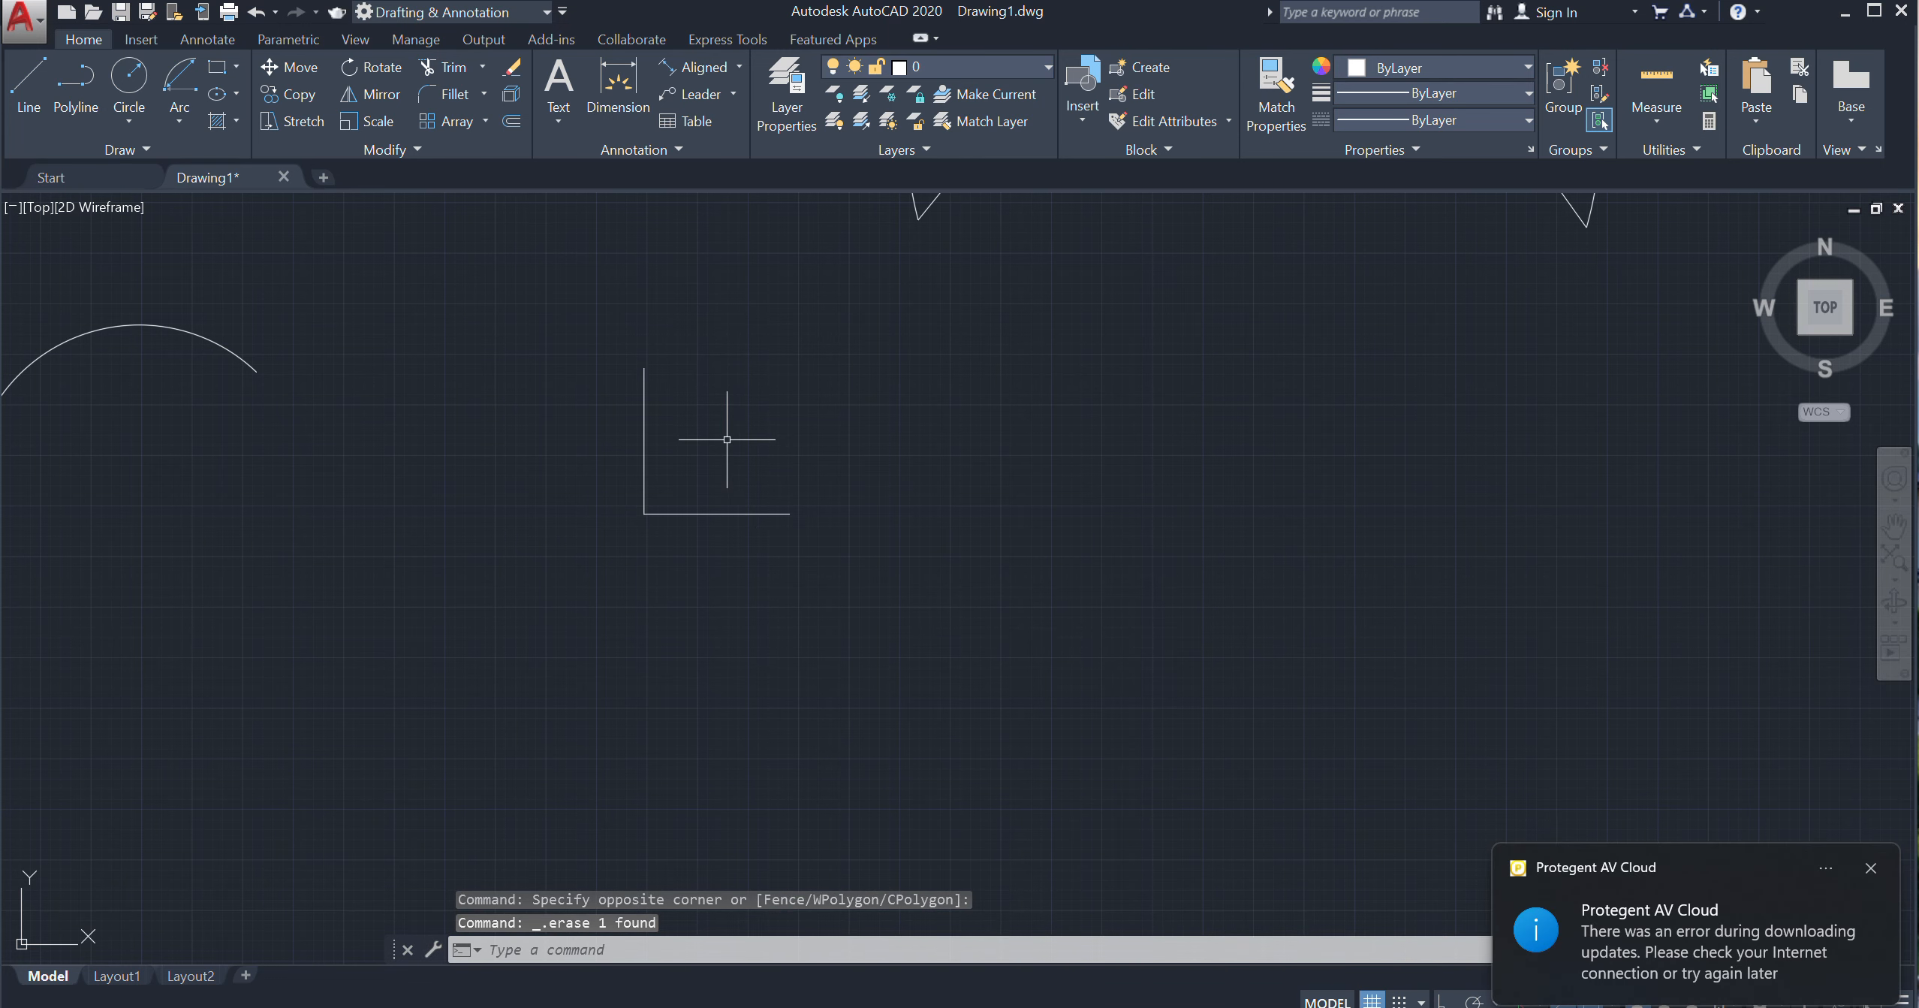
Draw a Continue arc from the upper end of the L's vertical line, ending 2' straight above it
{"action": "left_click", "coordinate": [185, 129]}
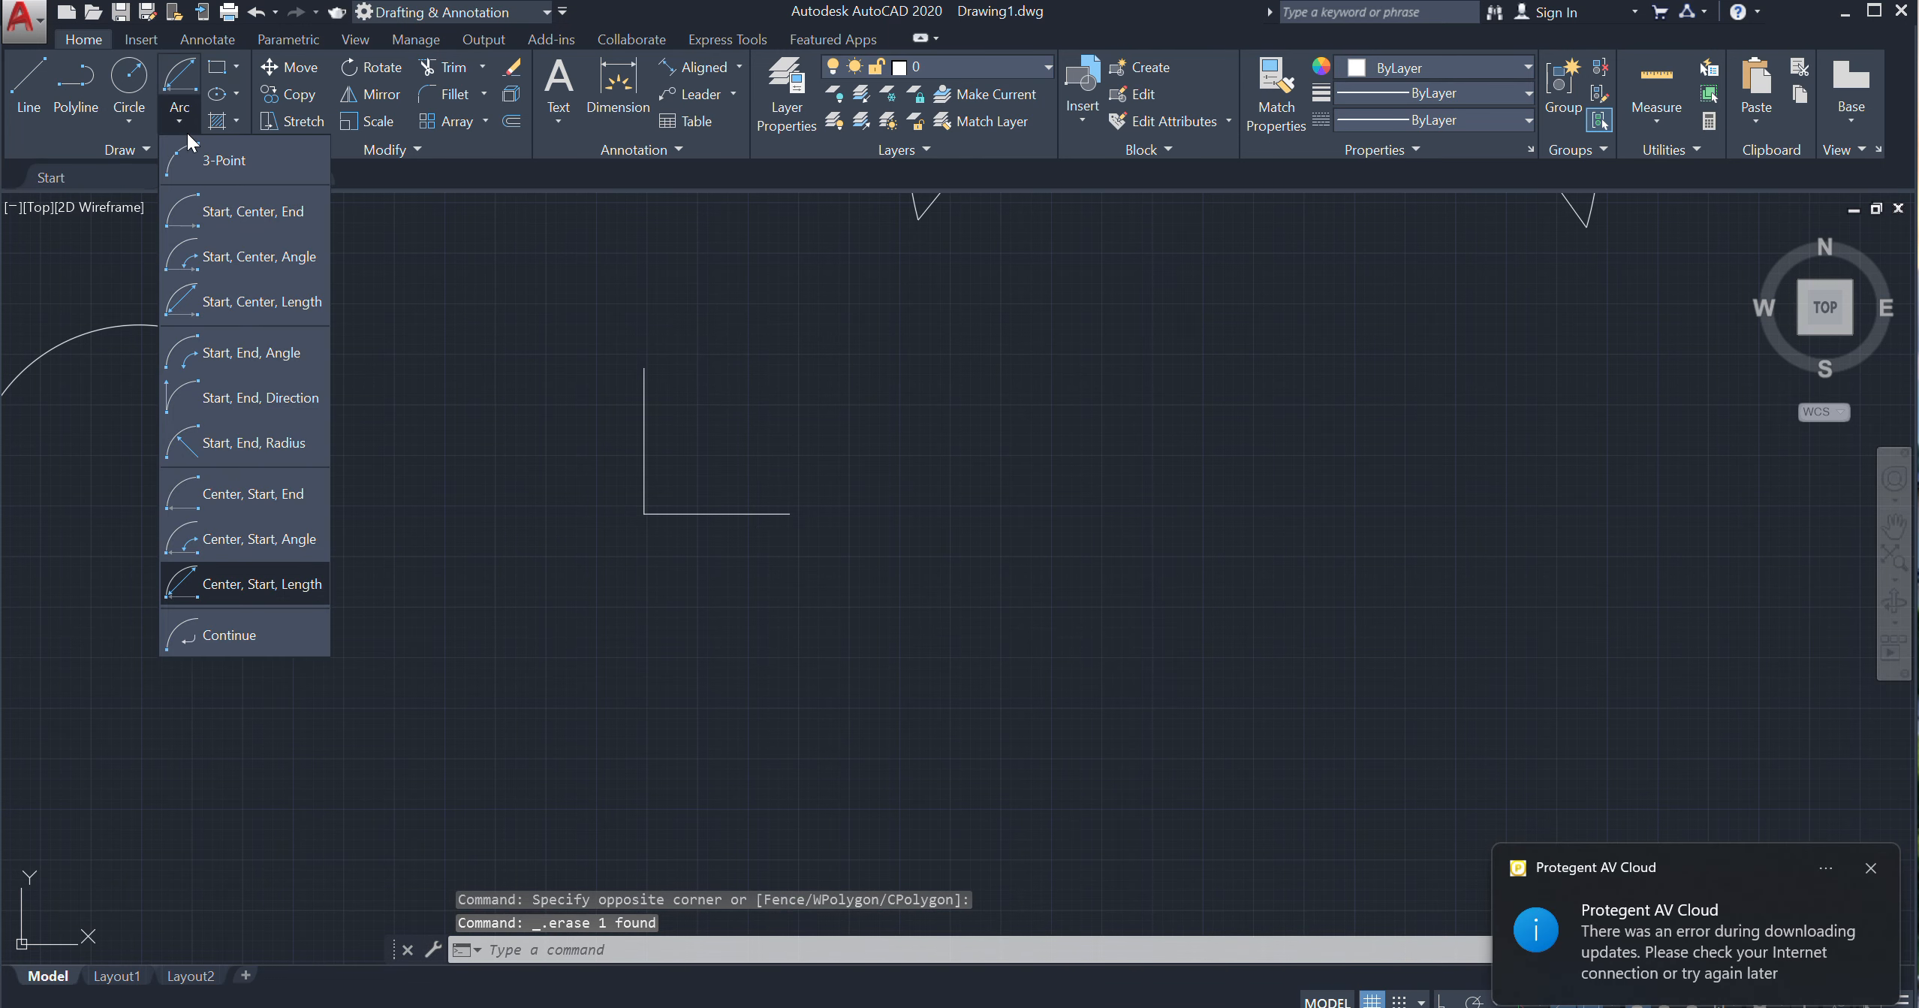
{"action": "left_click", "coordinate": [222, 635]}
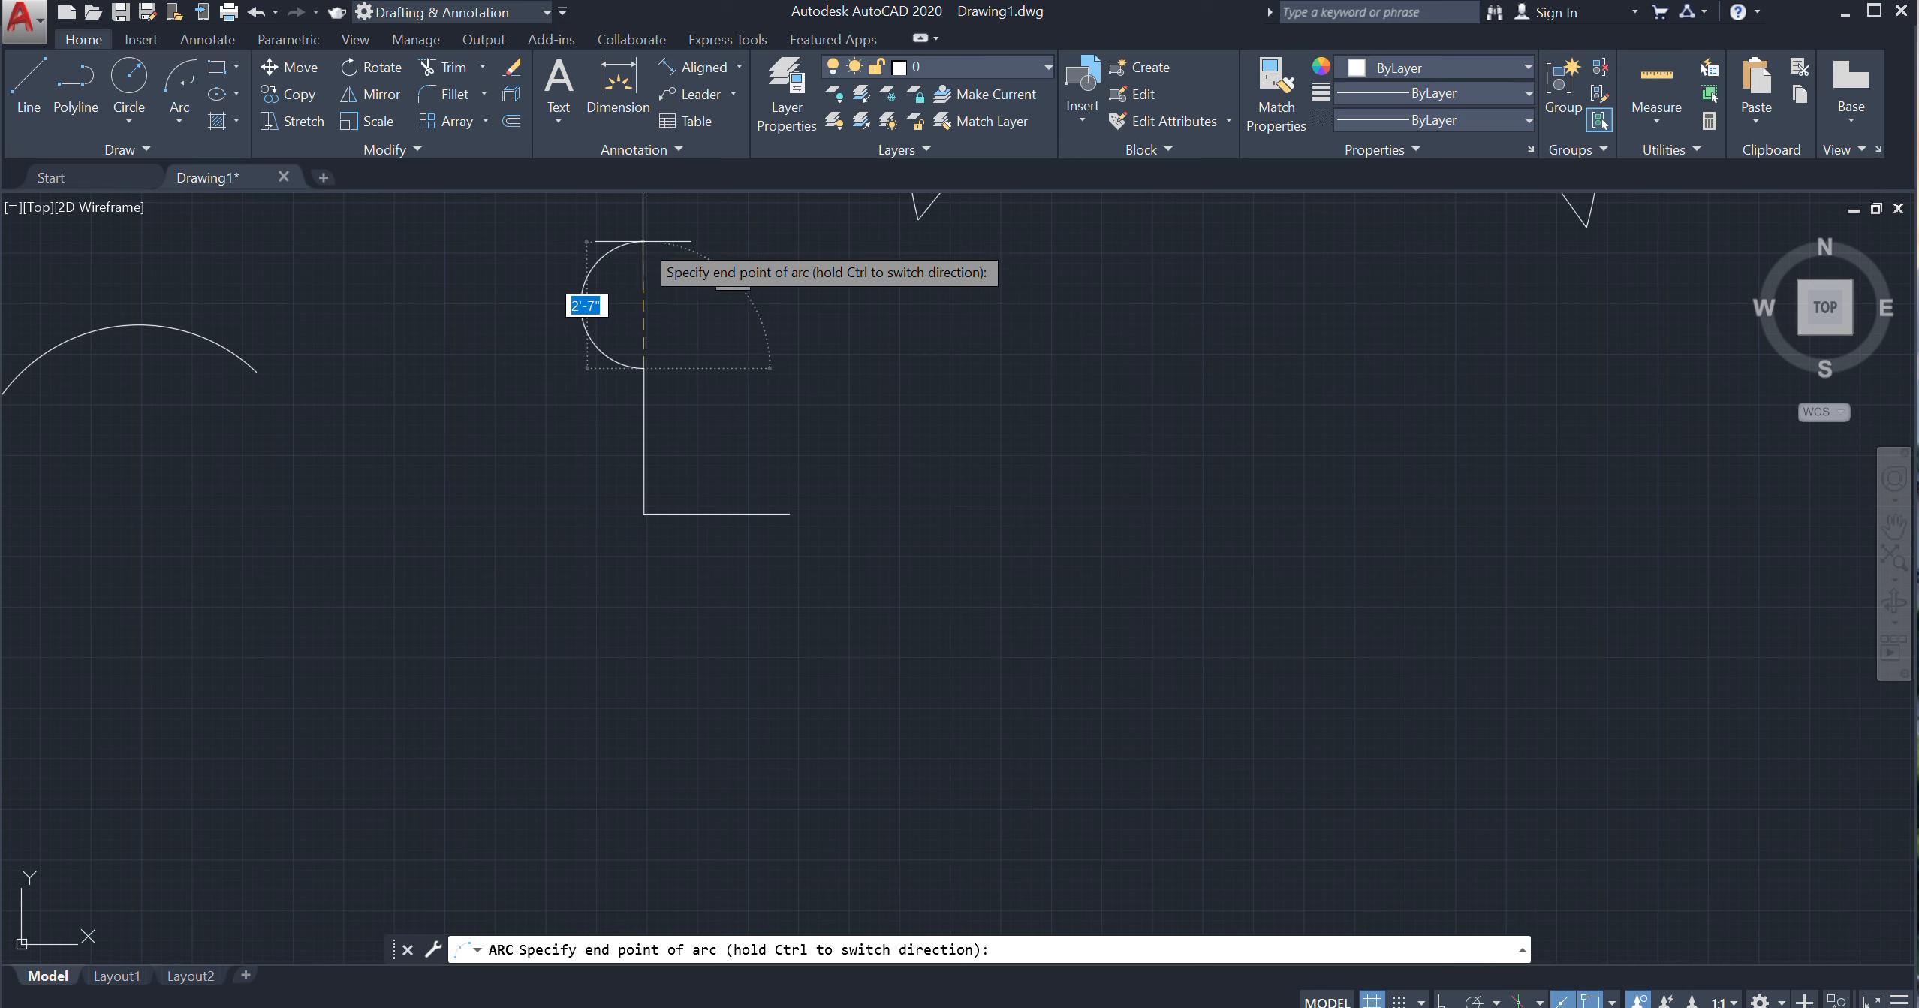
{"action": "type", "text": "2'"}
{"action": "key", "text": "Return"}
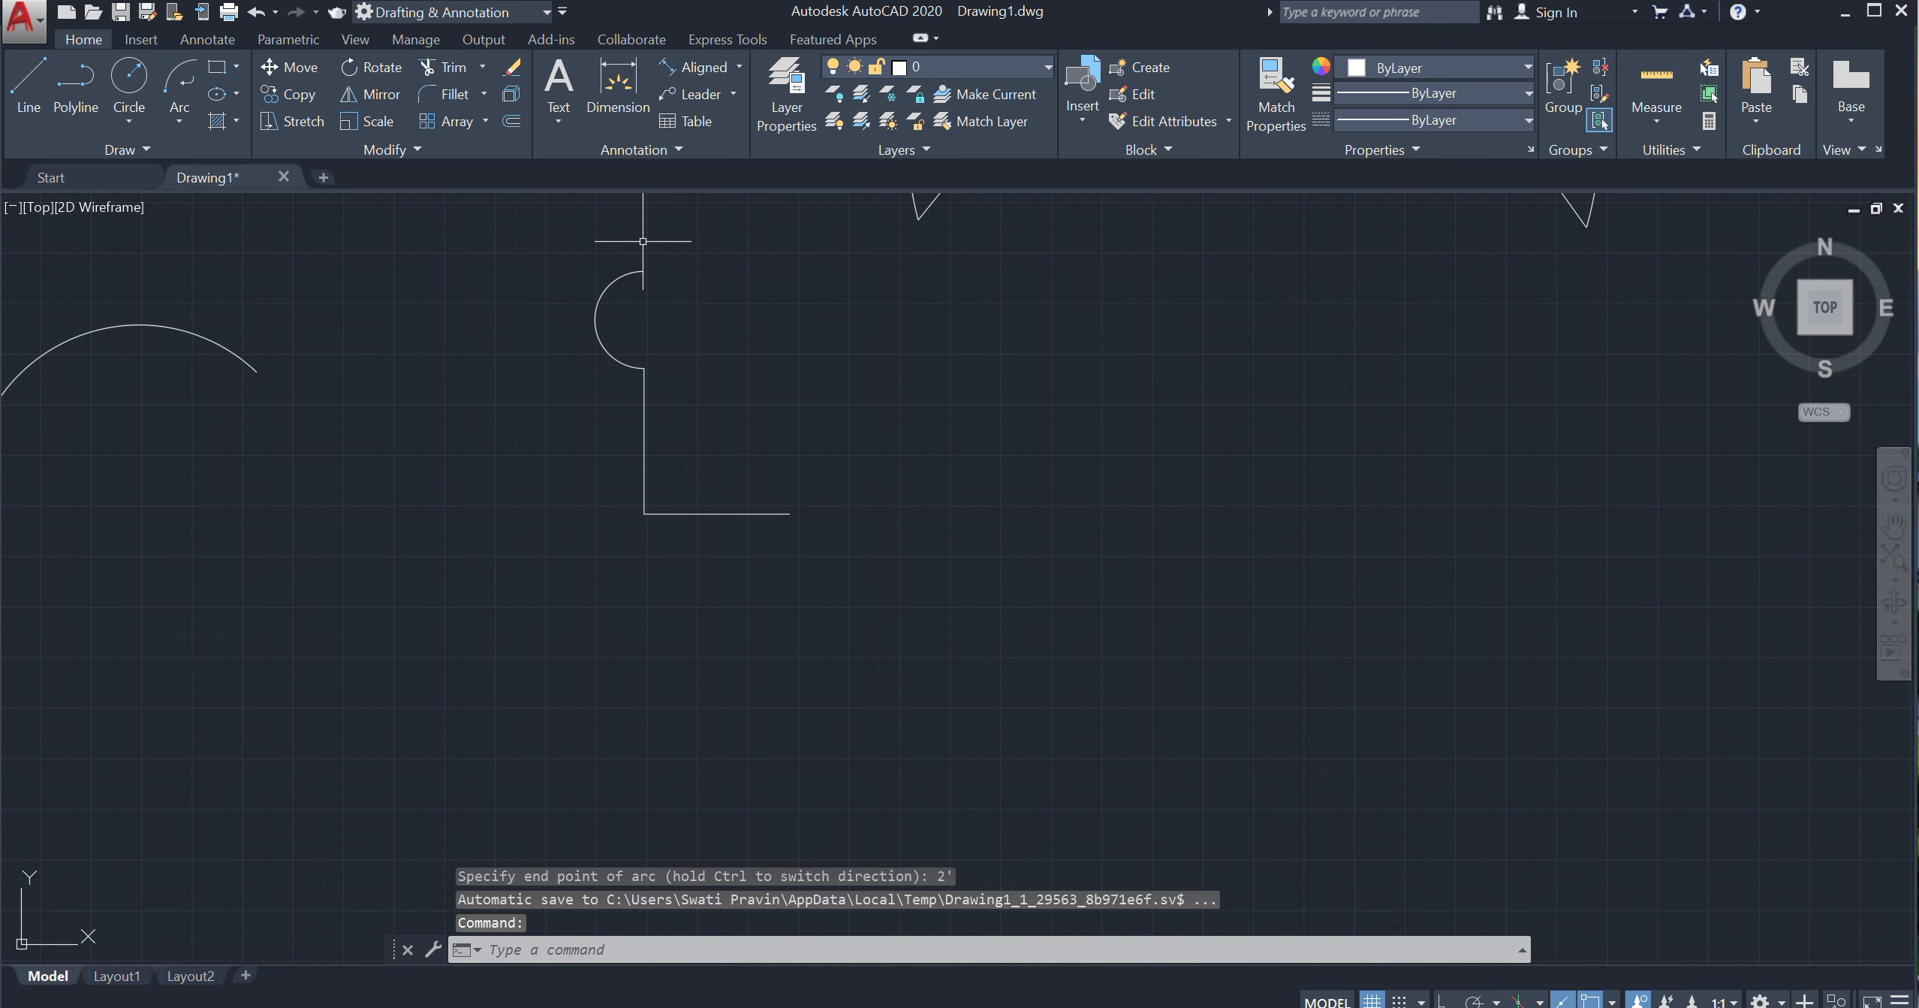
Add a second Continue arc from the first one's upper end, ending 2' straight up with Ortho on
{"action": "left_click", "coordinate": [178, 116]}
{"action": "left_click", "coordinate": [241, 622]}
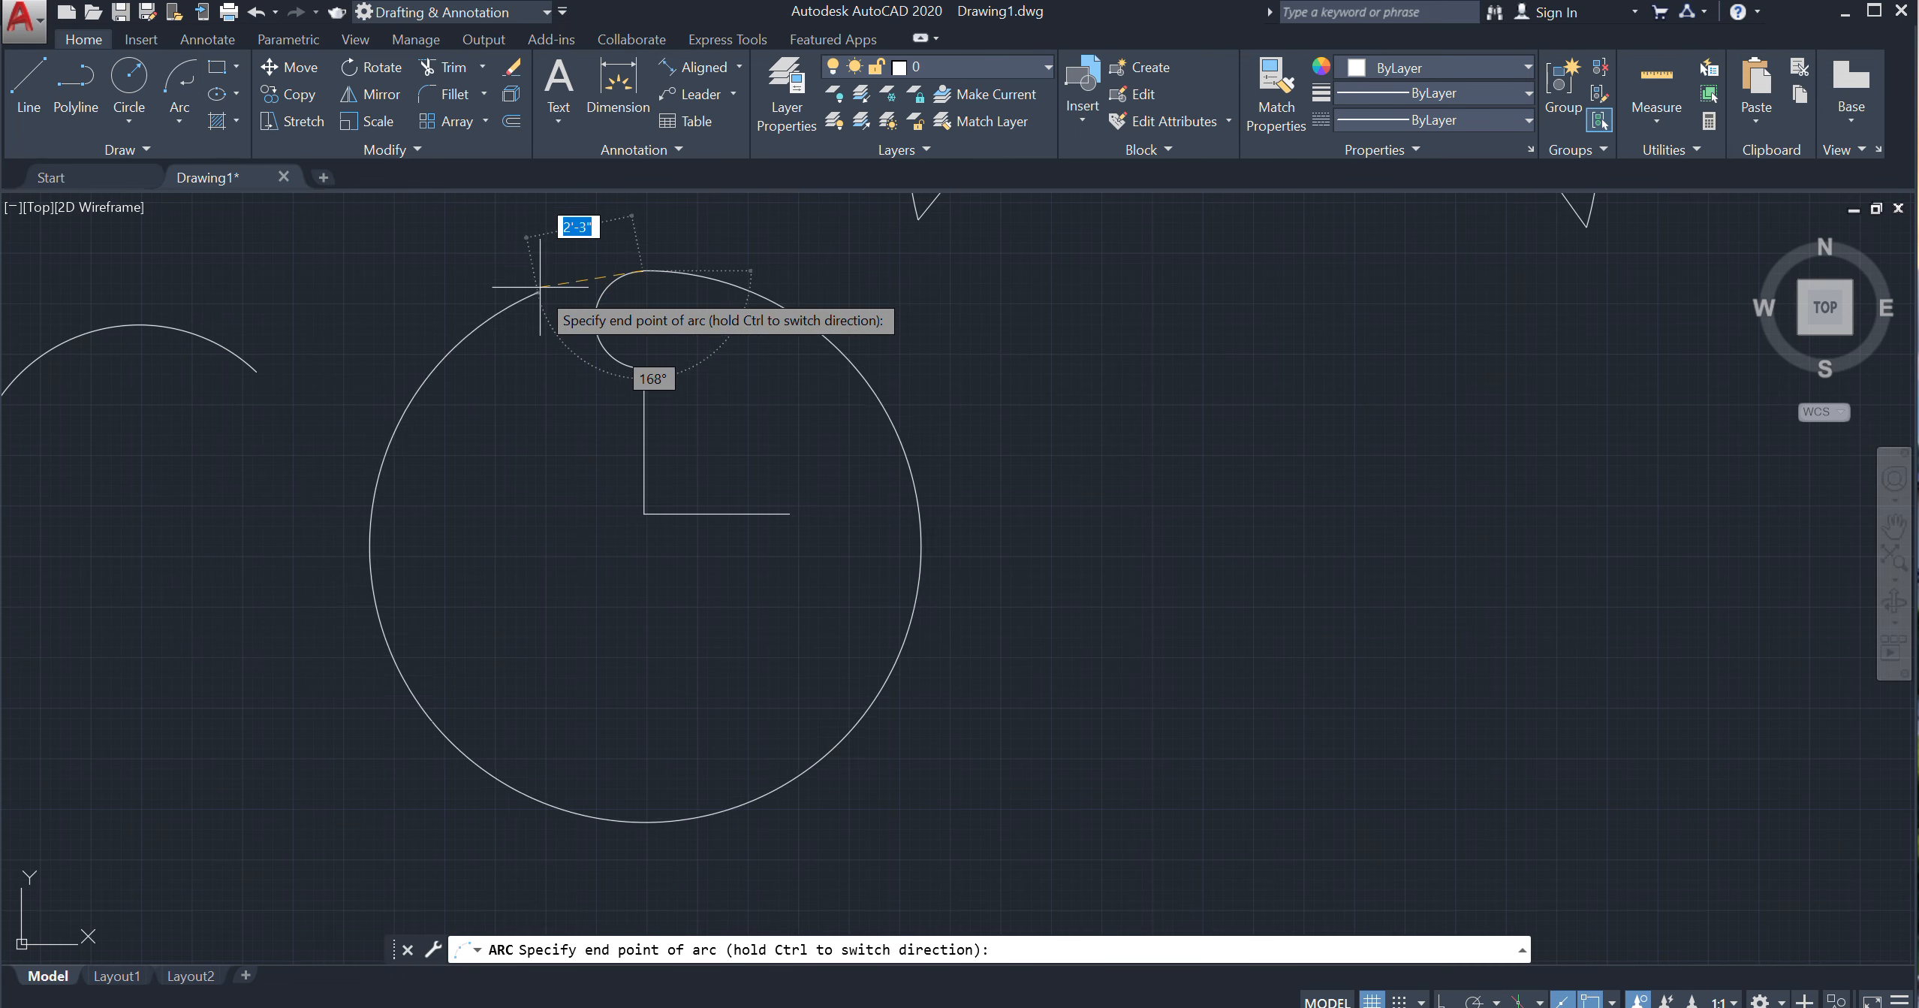
{"action": "middle_click_drag", "start_coordinate": [617, 531], "coordinate": [544, 865]}
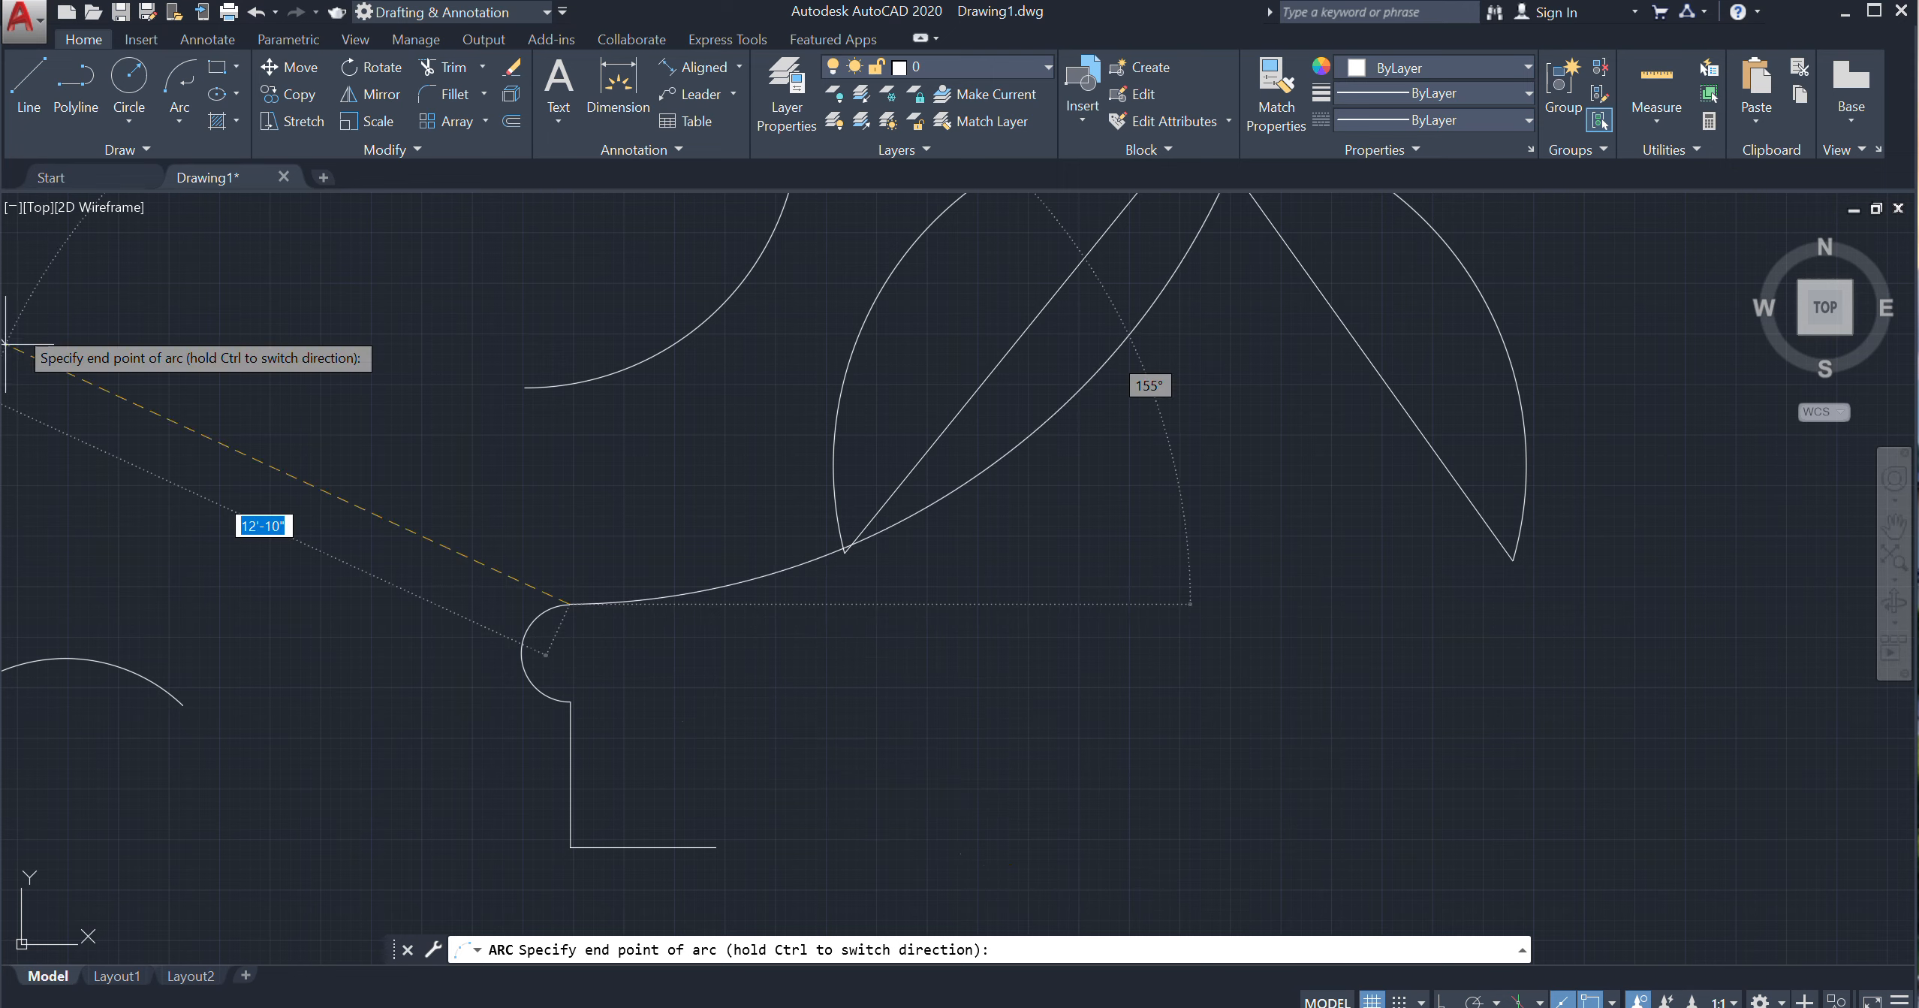
{"action": "key", "text": "F8"}
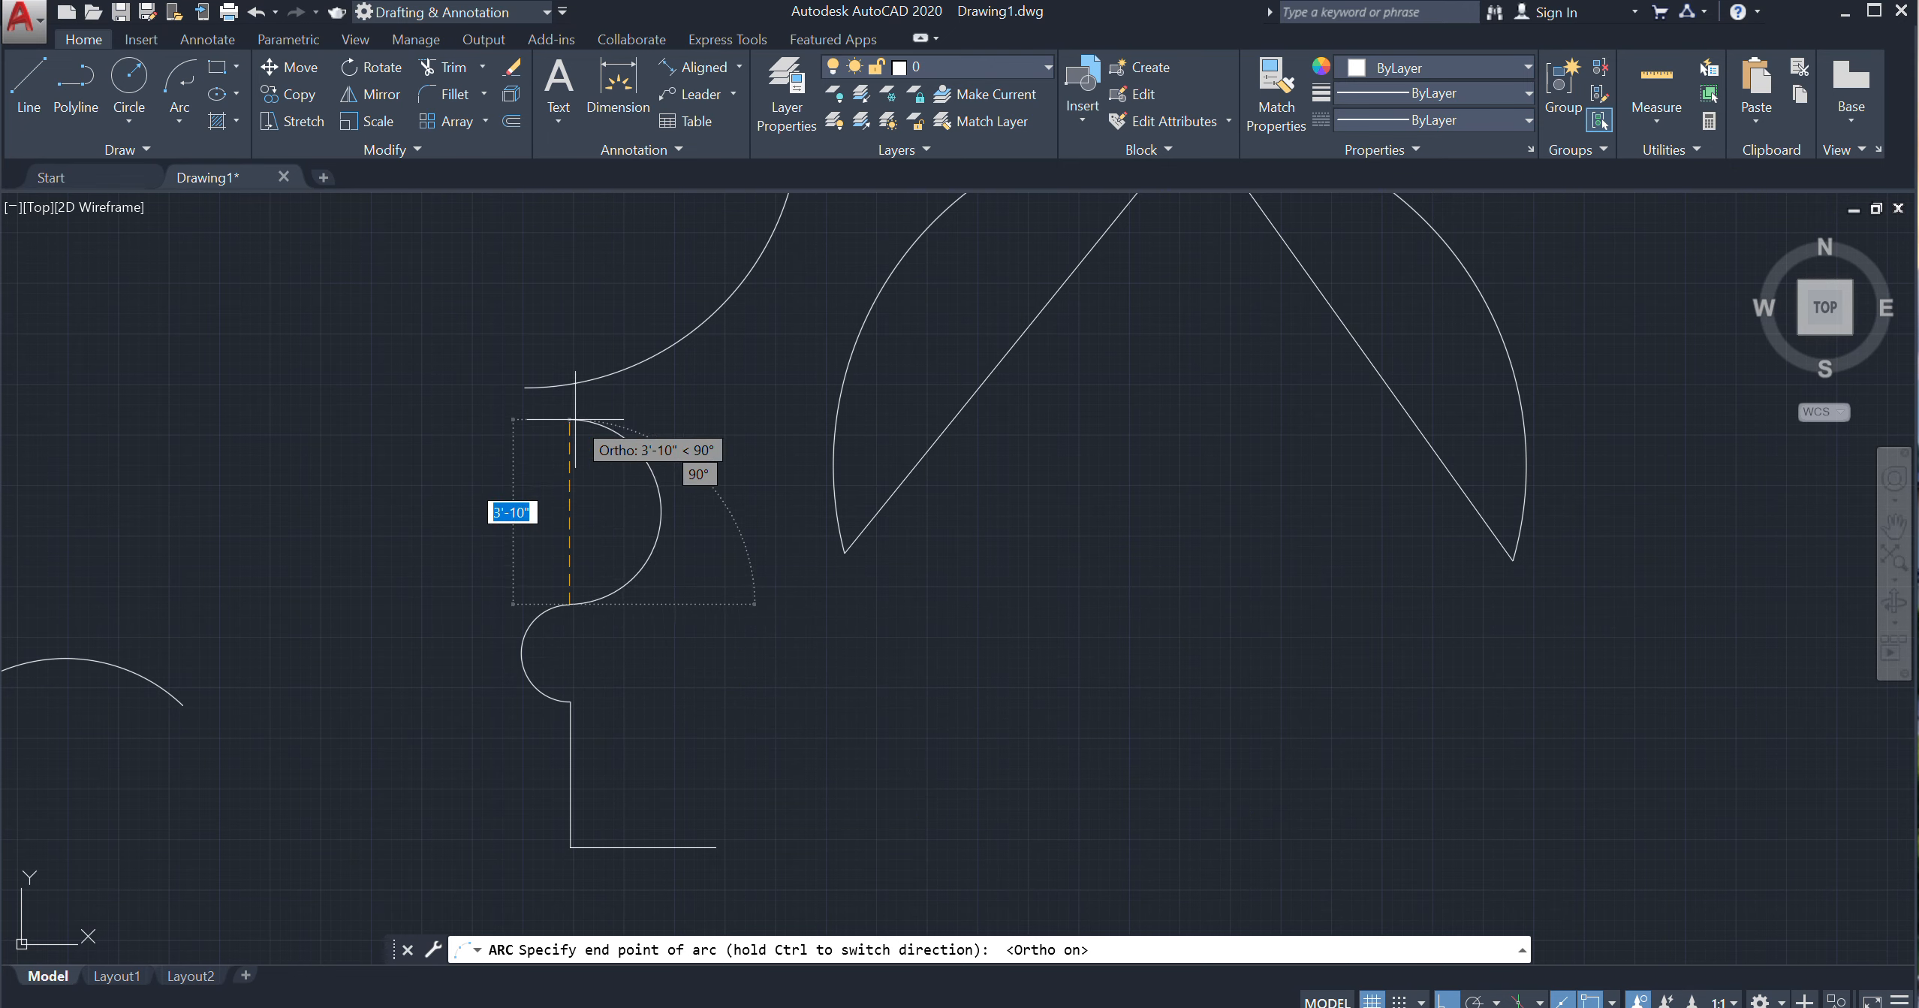
{"action": "type", "text": "2'"}
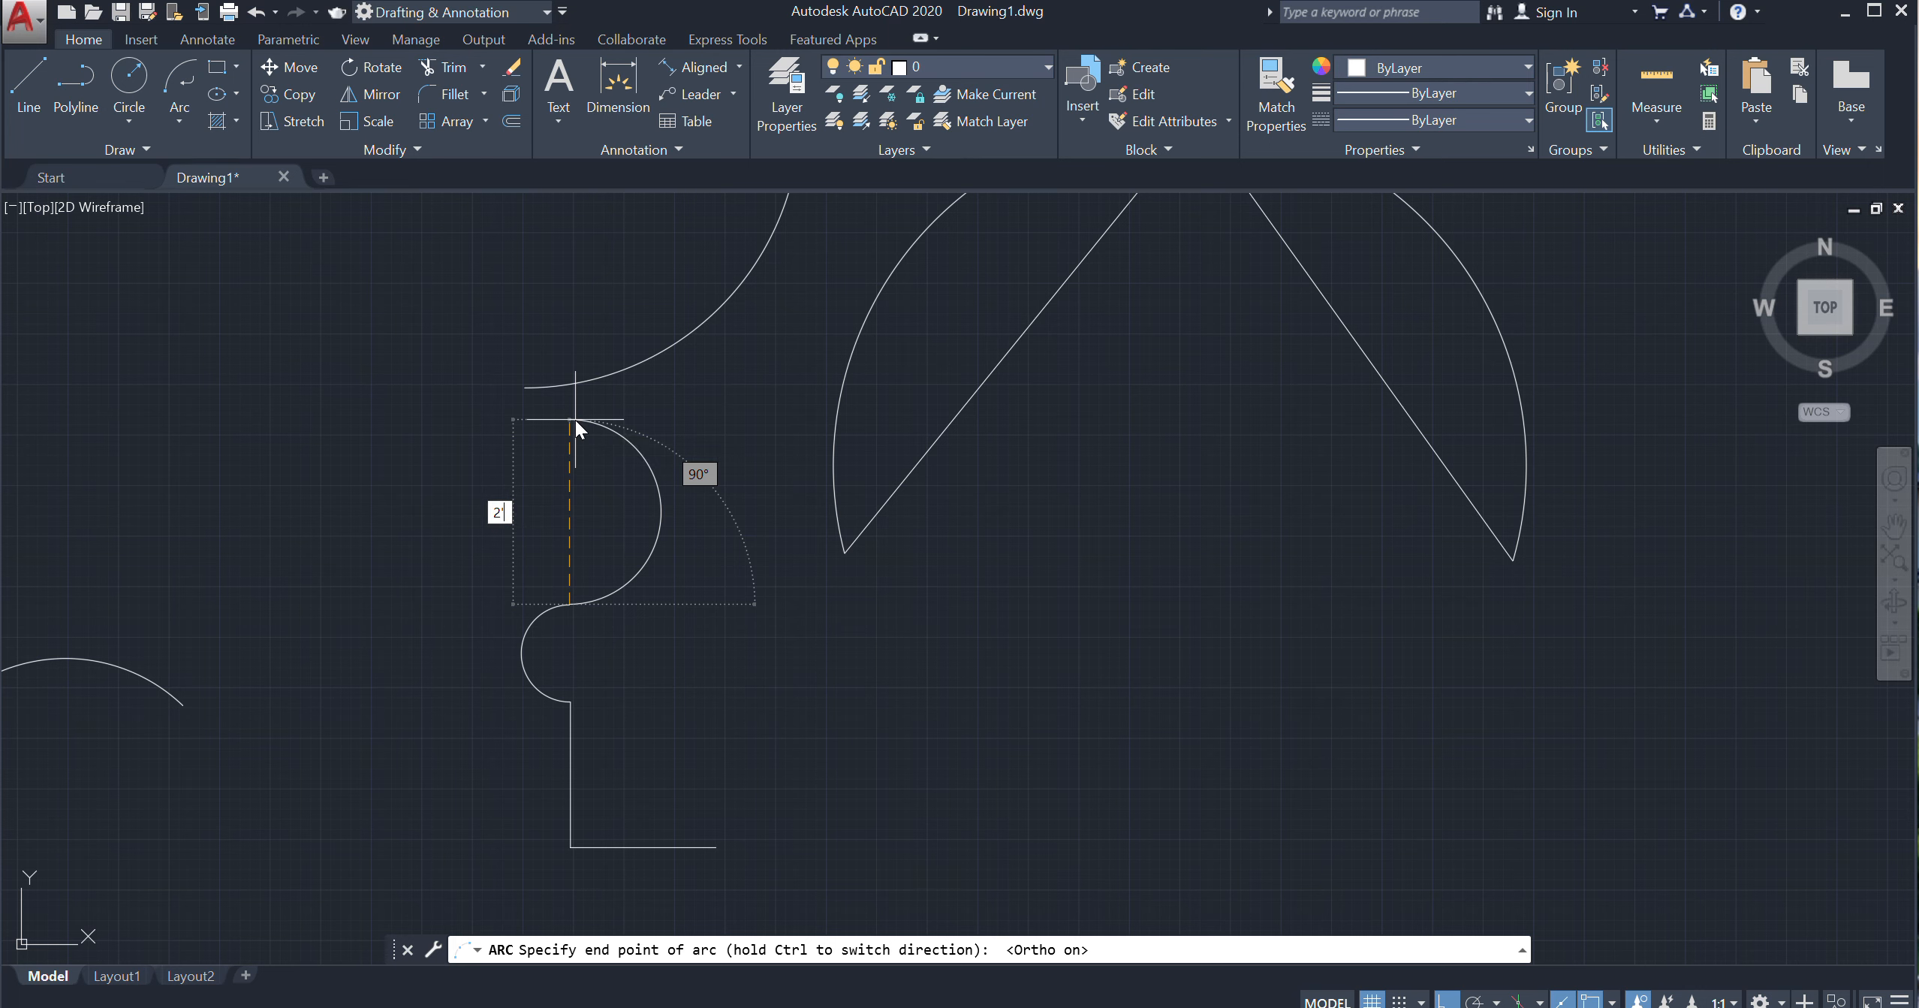
{"action": "key", "text": "Return"}
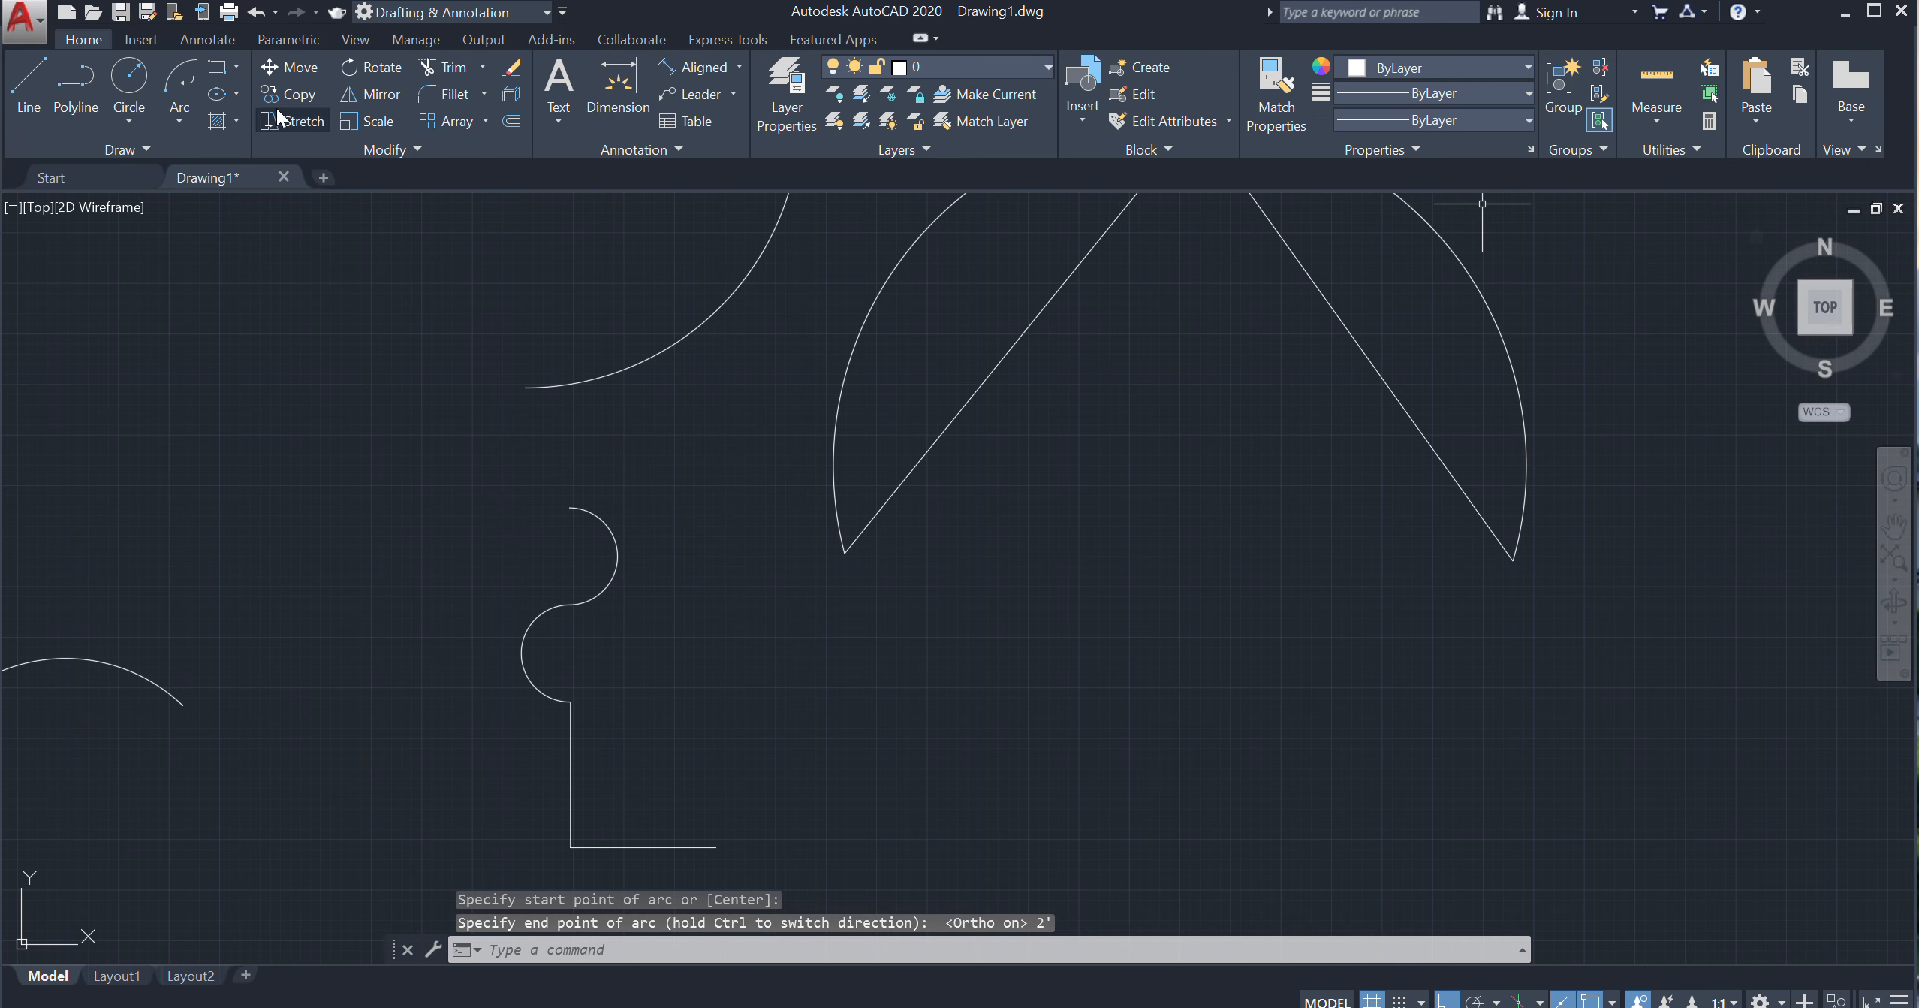
Add a third Continue arc from the top of the arc chain, ending 4' straight up
{"action": "left_click", "coordinate": [128, 120]}
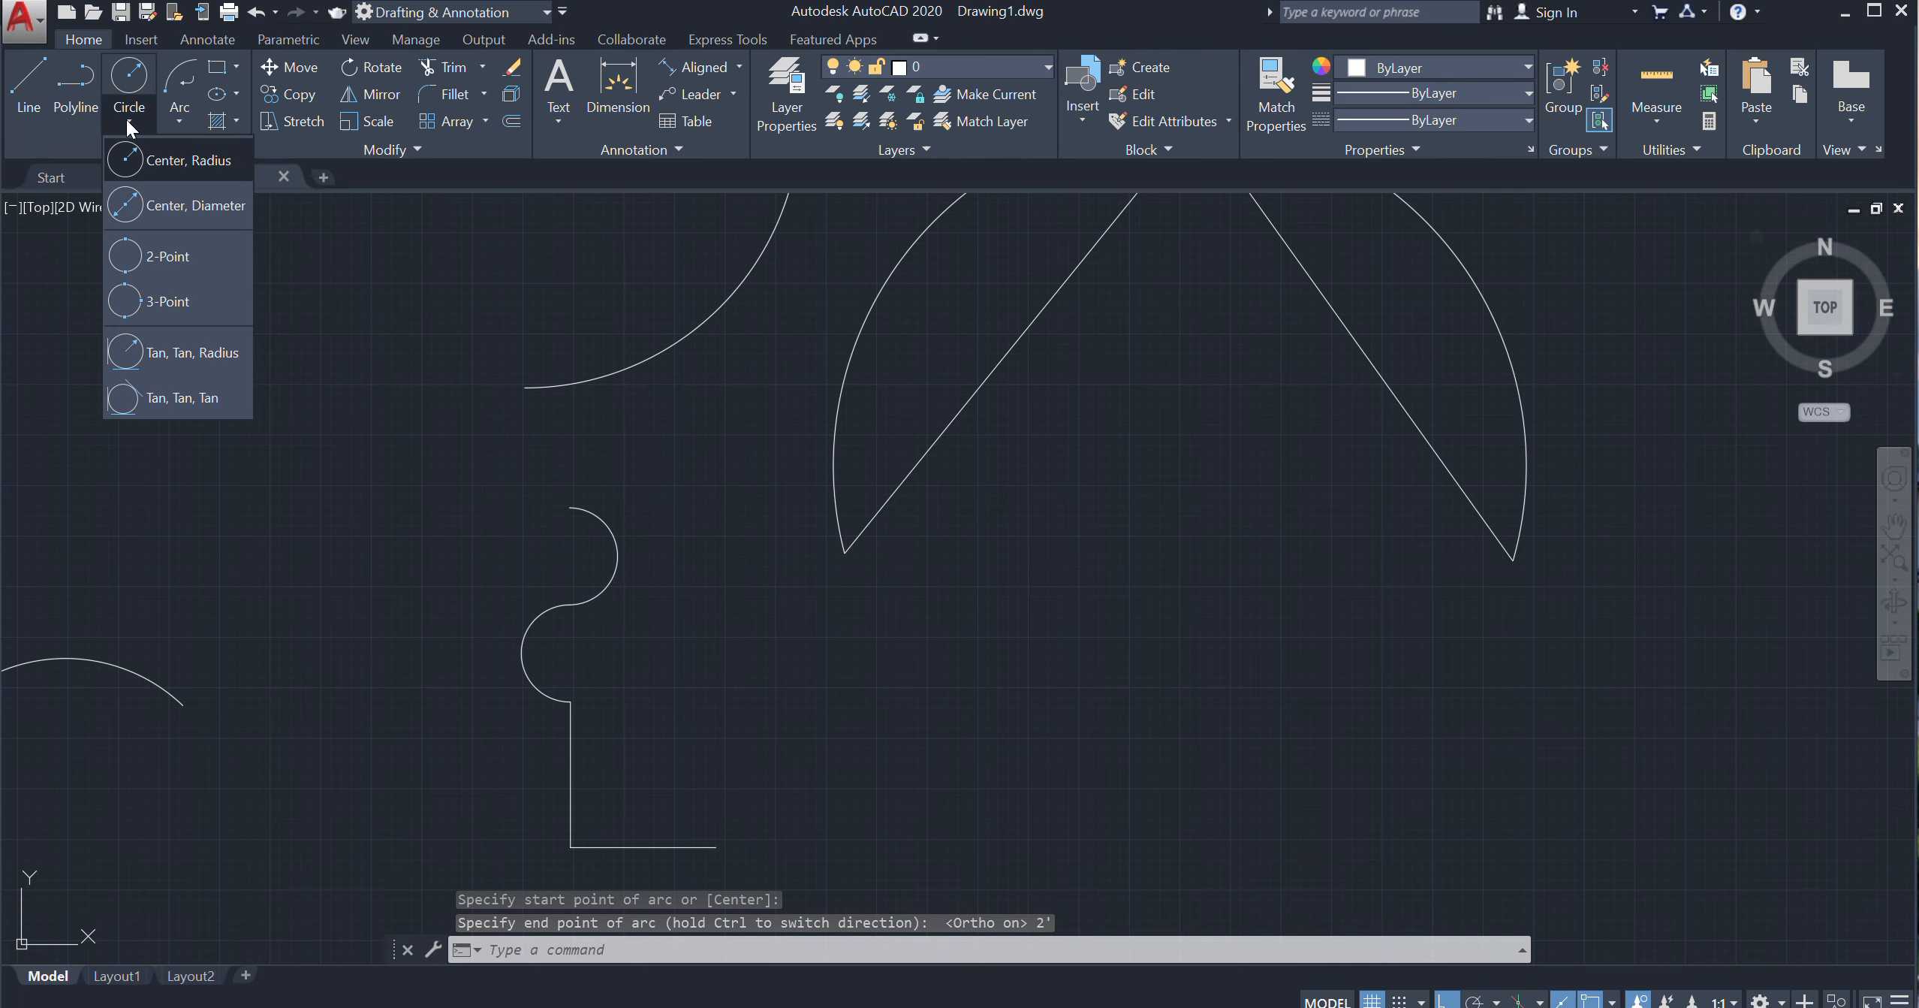
{"action": "left_click", "coordinate": [179, 120]}
{"action": "left_click", "coordinate": [219, 635]}
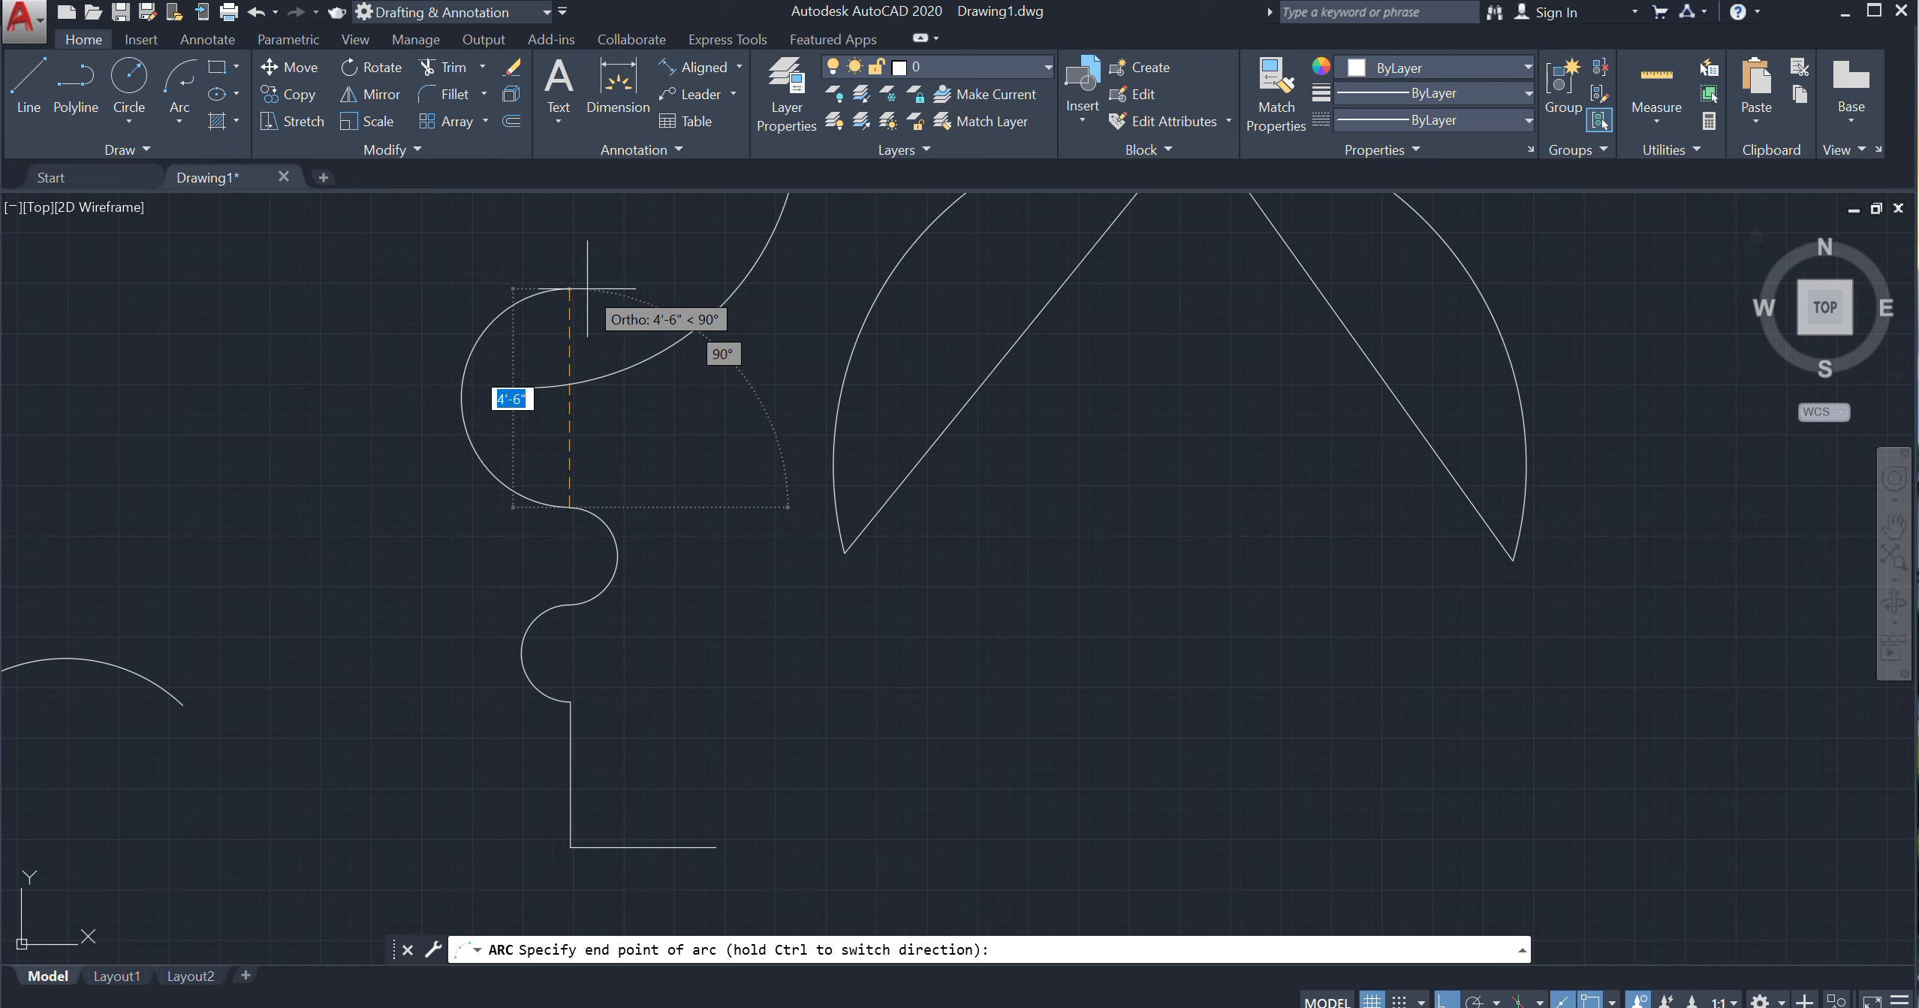
{"action": "type", "text": "4'"}
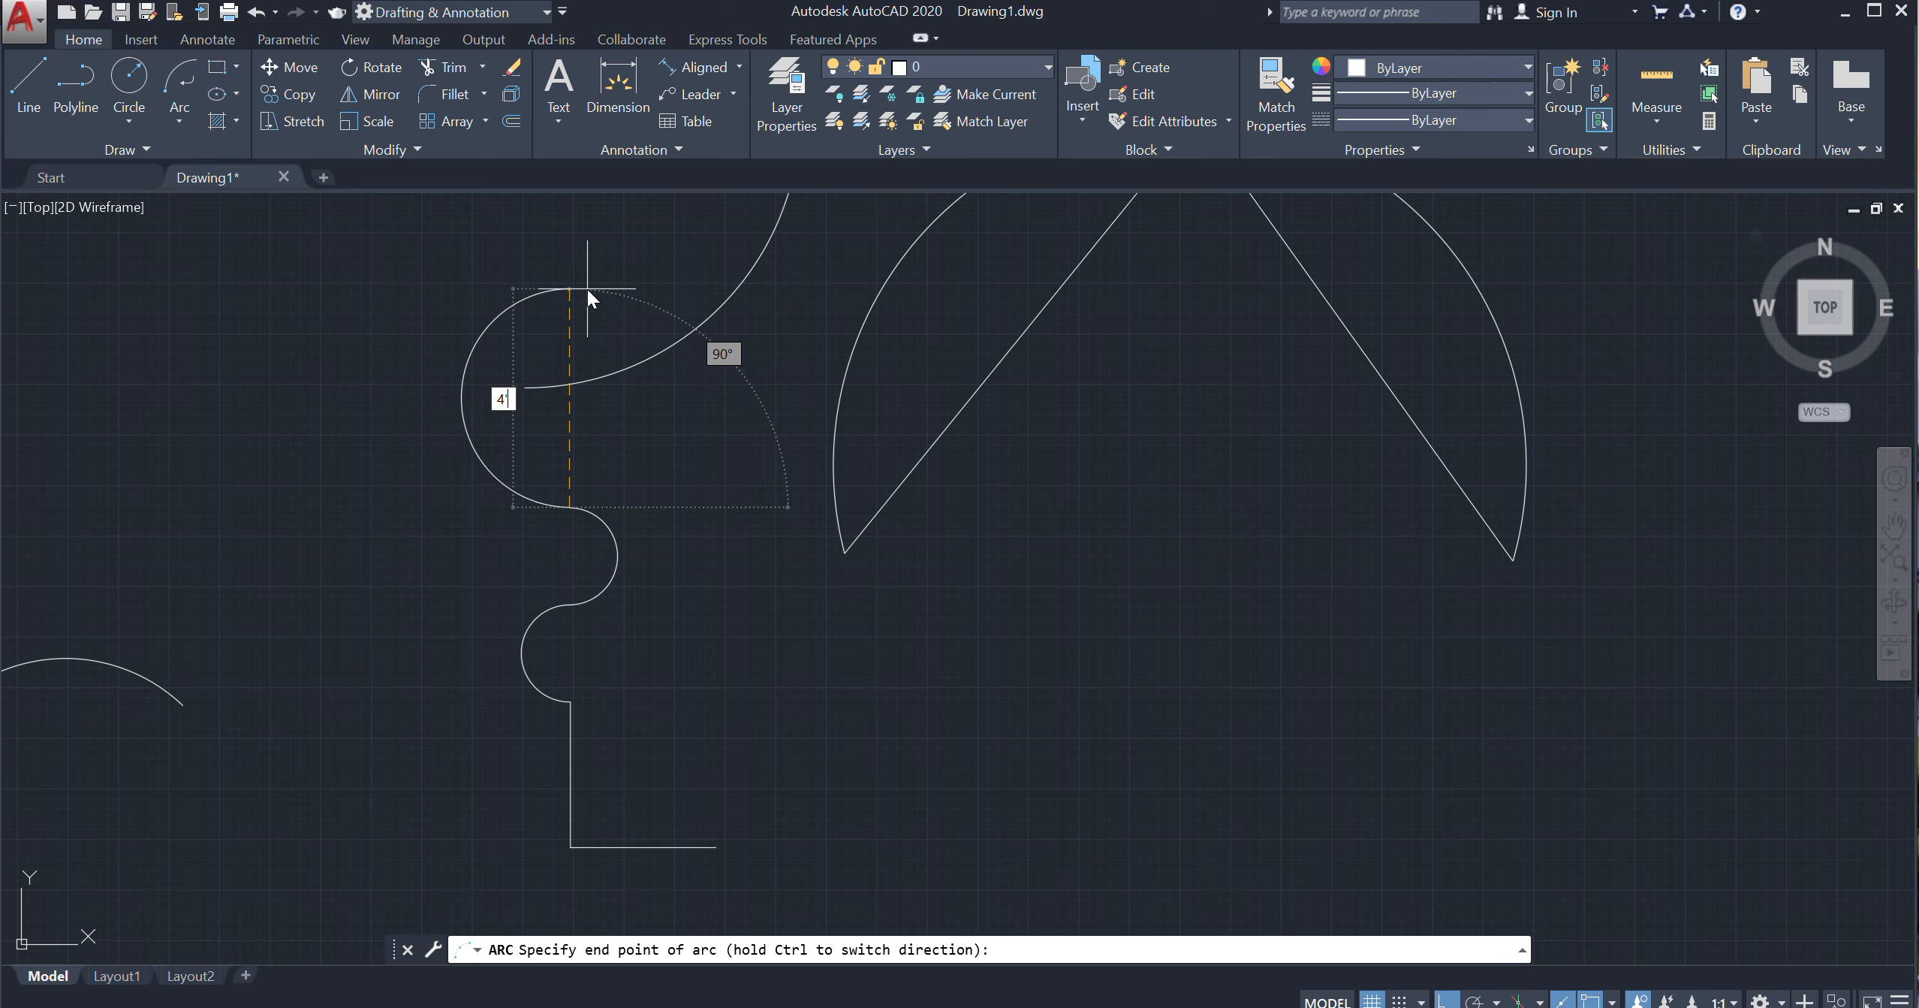
{"action": "key", "text": "Return"}
Dimension the distance between the third arc's two endpoints, placing the dimension to the right of the arc
{"action": "left_click", "coordinate": [612, 84]}
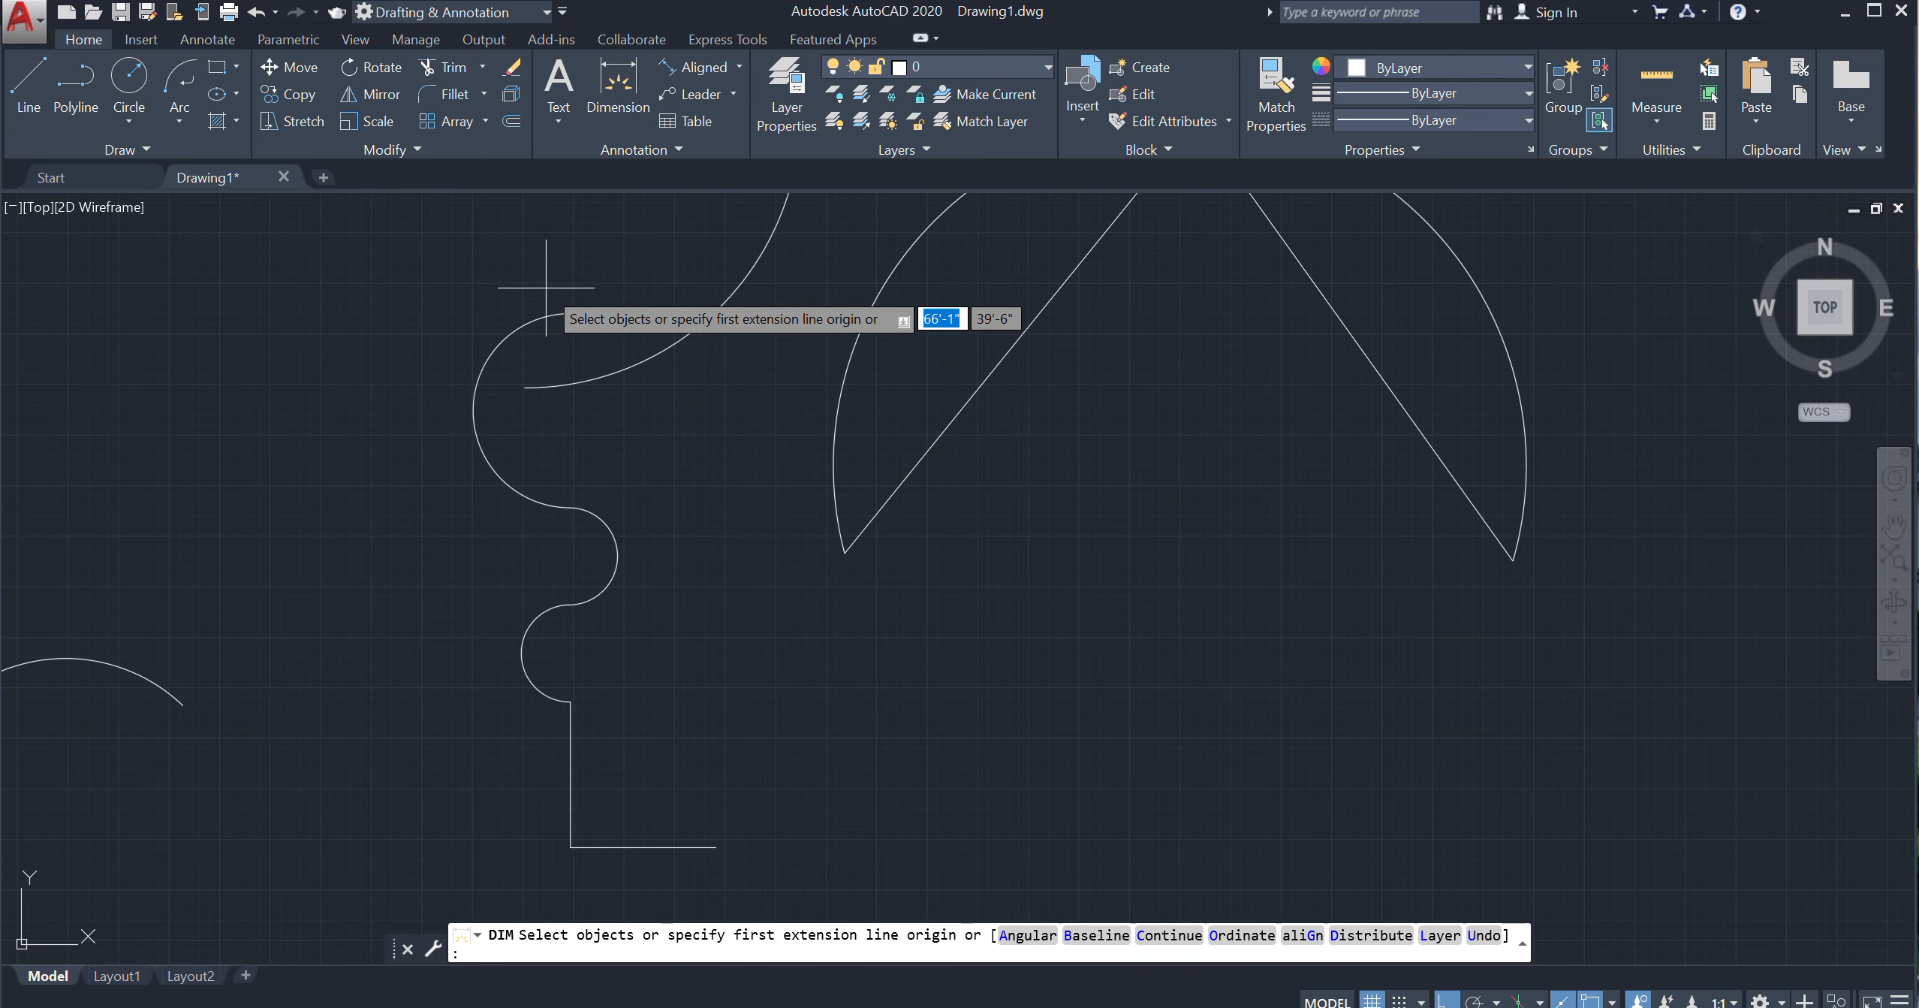
{"action": "left_click", "coordinate": [570, 313]}
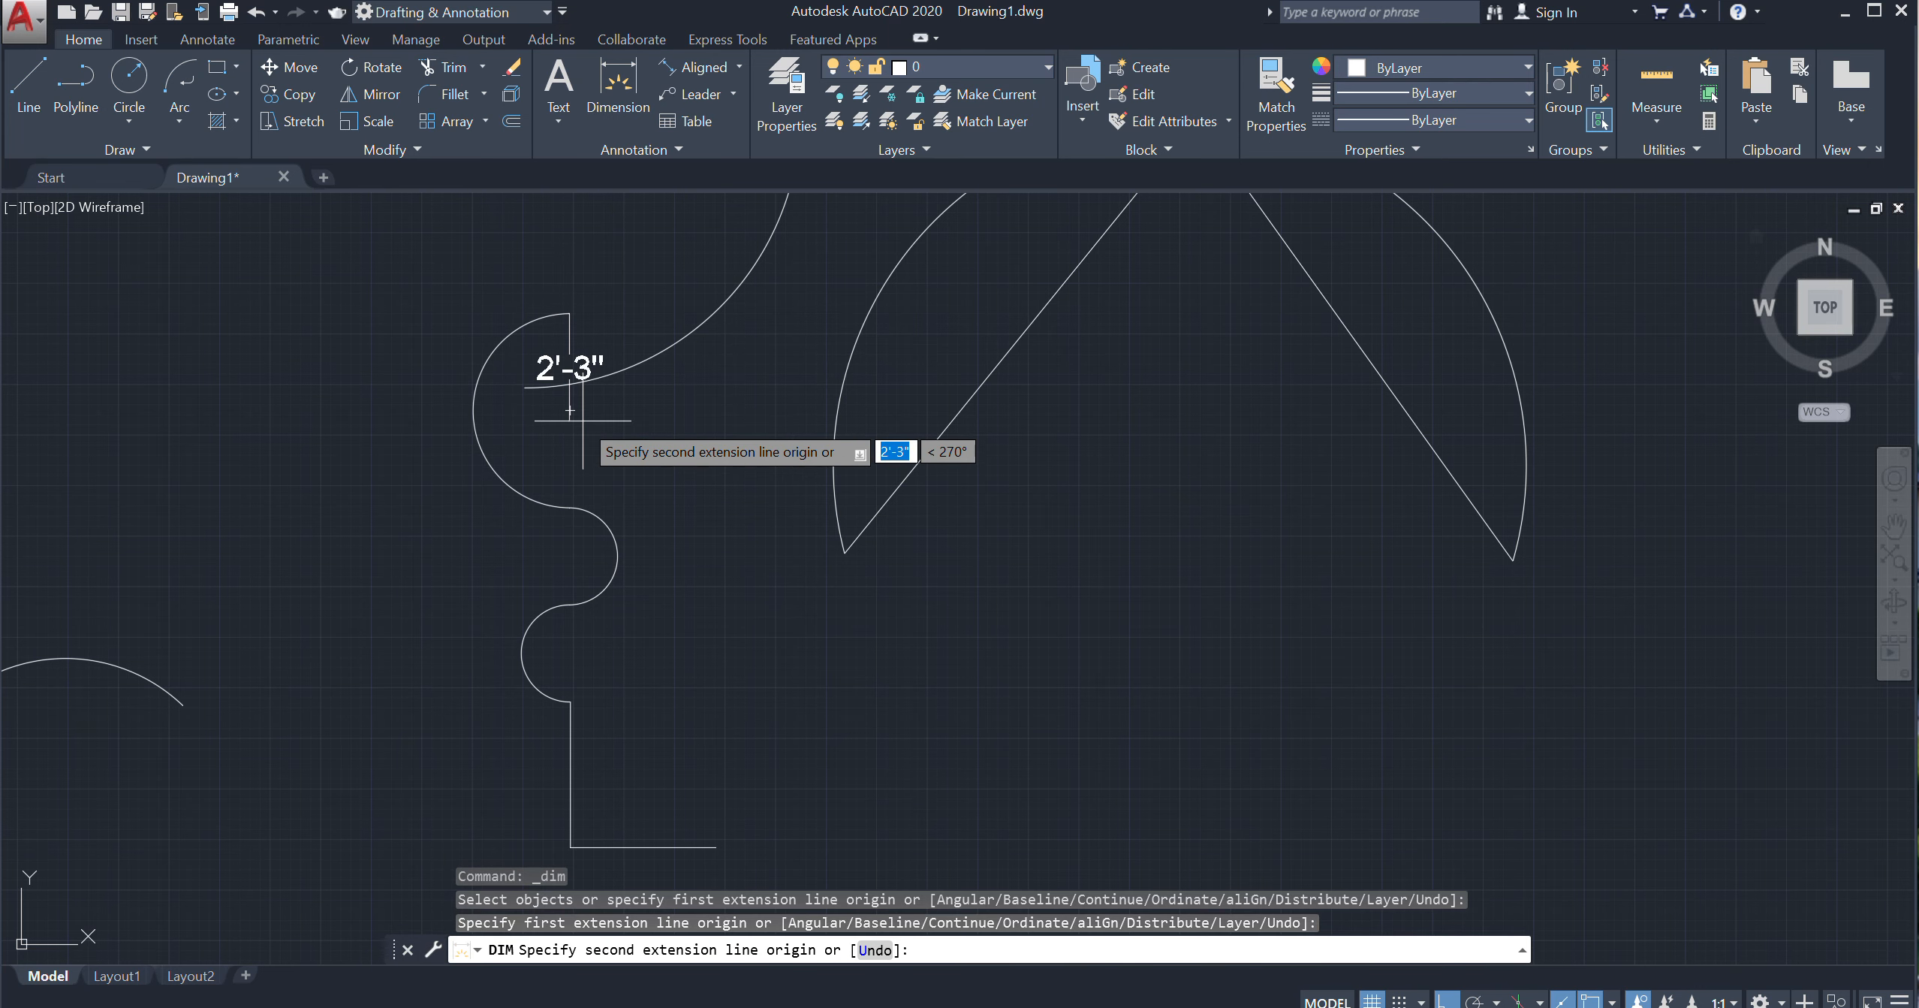
{"action": "left_click", "coordinate": [570, 507]}
{"action": "left_click", "coordinate": [646, 486]}
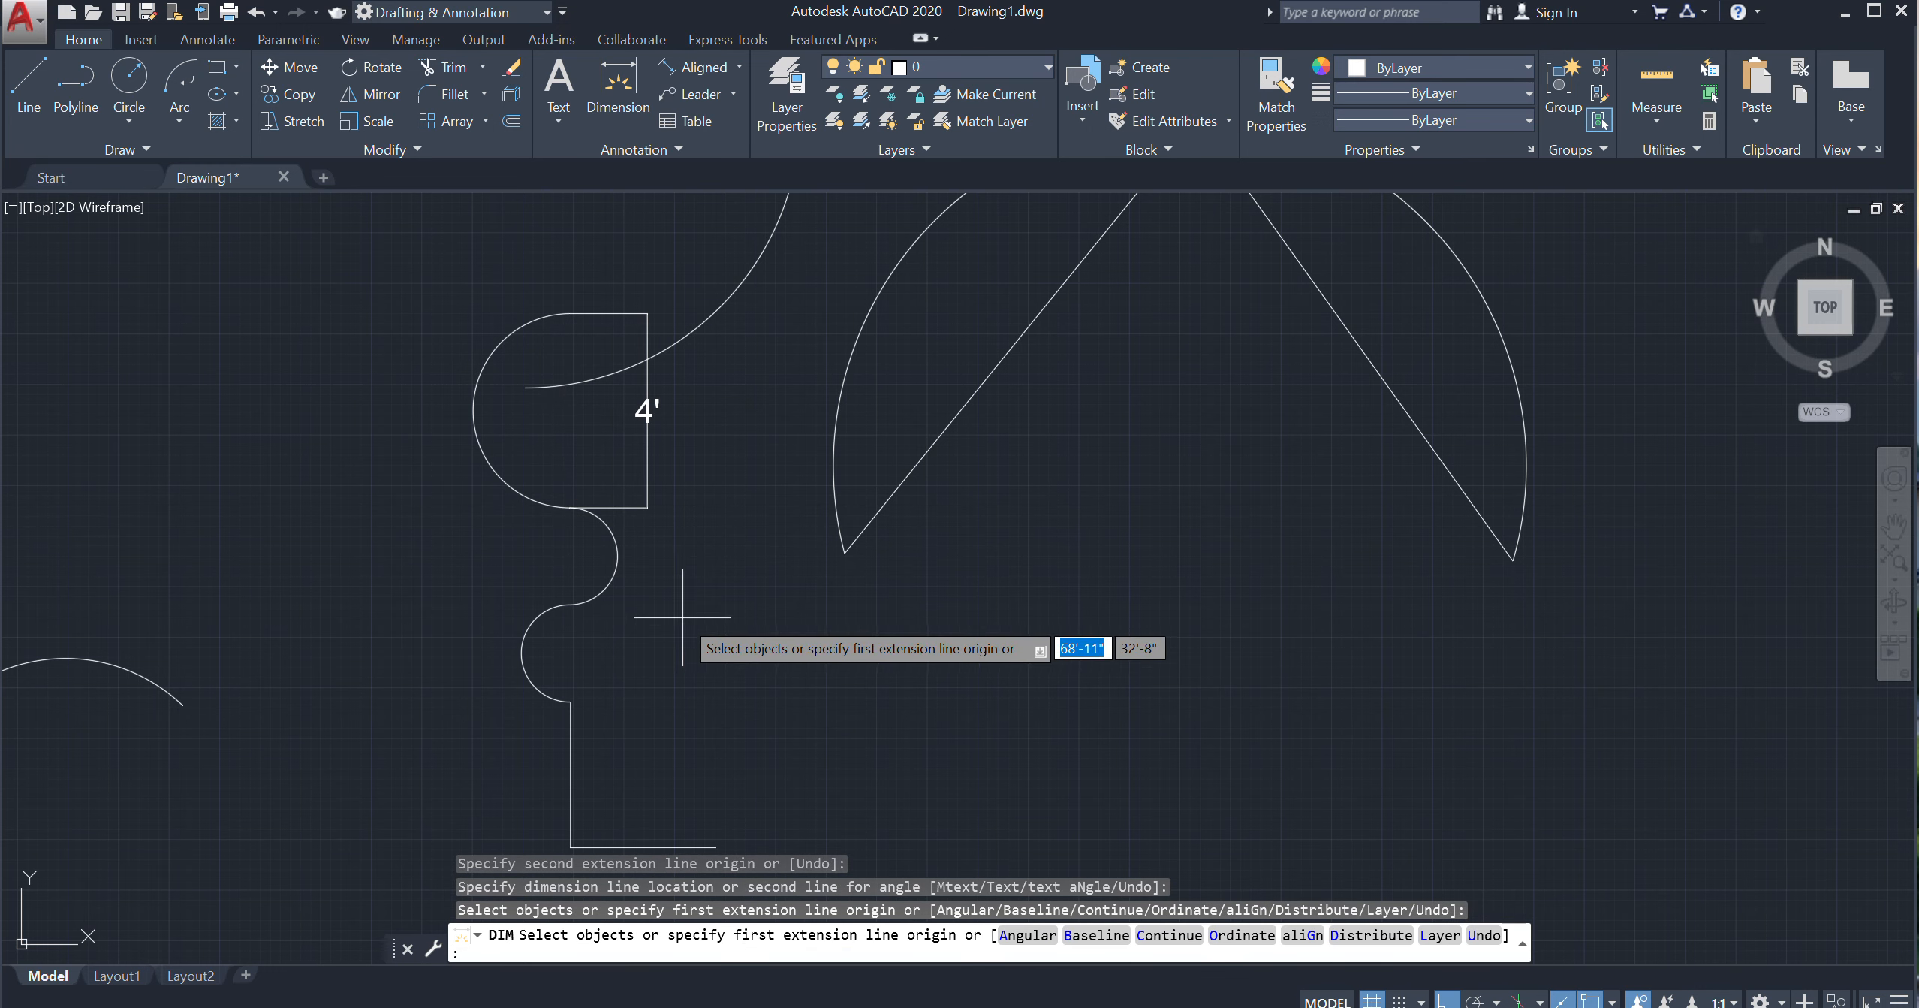
{"action": "mouse_move", "coordinate": [632, 721]}
{"action": "middle_mouse_down"}
{"action": "mouse_move", "coordinate": [644, 604]}
{"action": "mouse_move", "coordinate": [638, 671]}
{"action": "middle_mouse_up"}
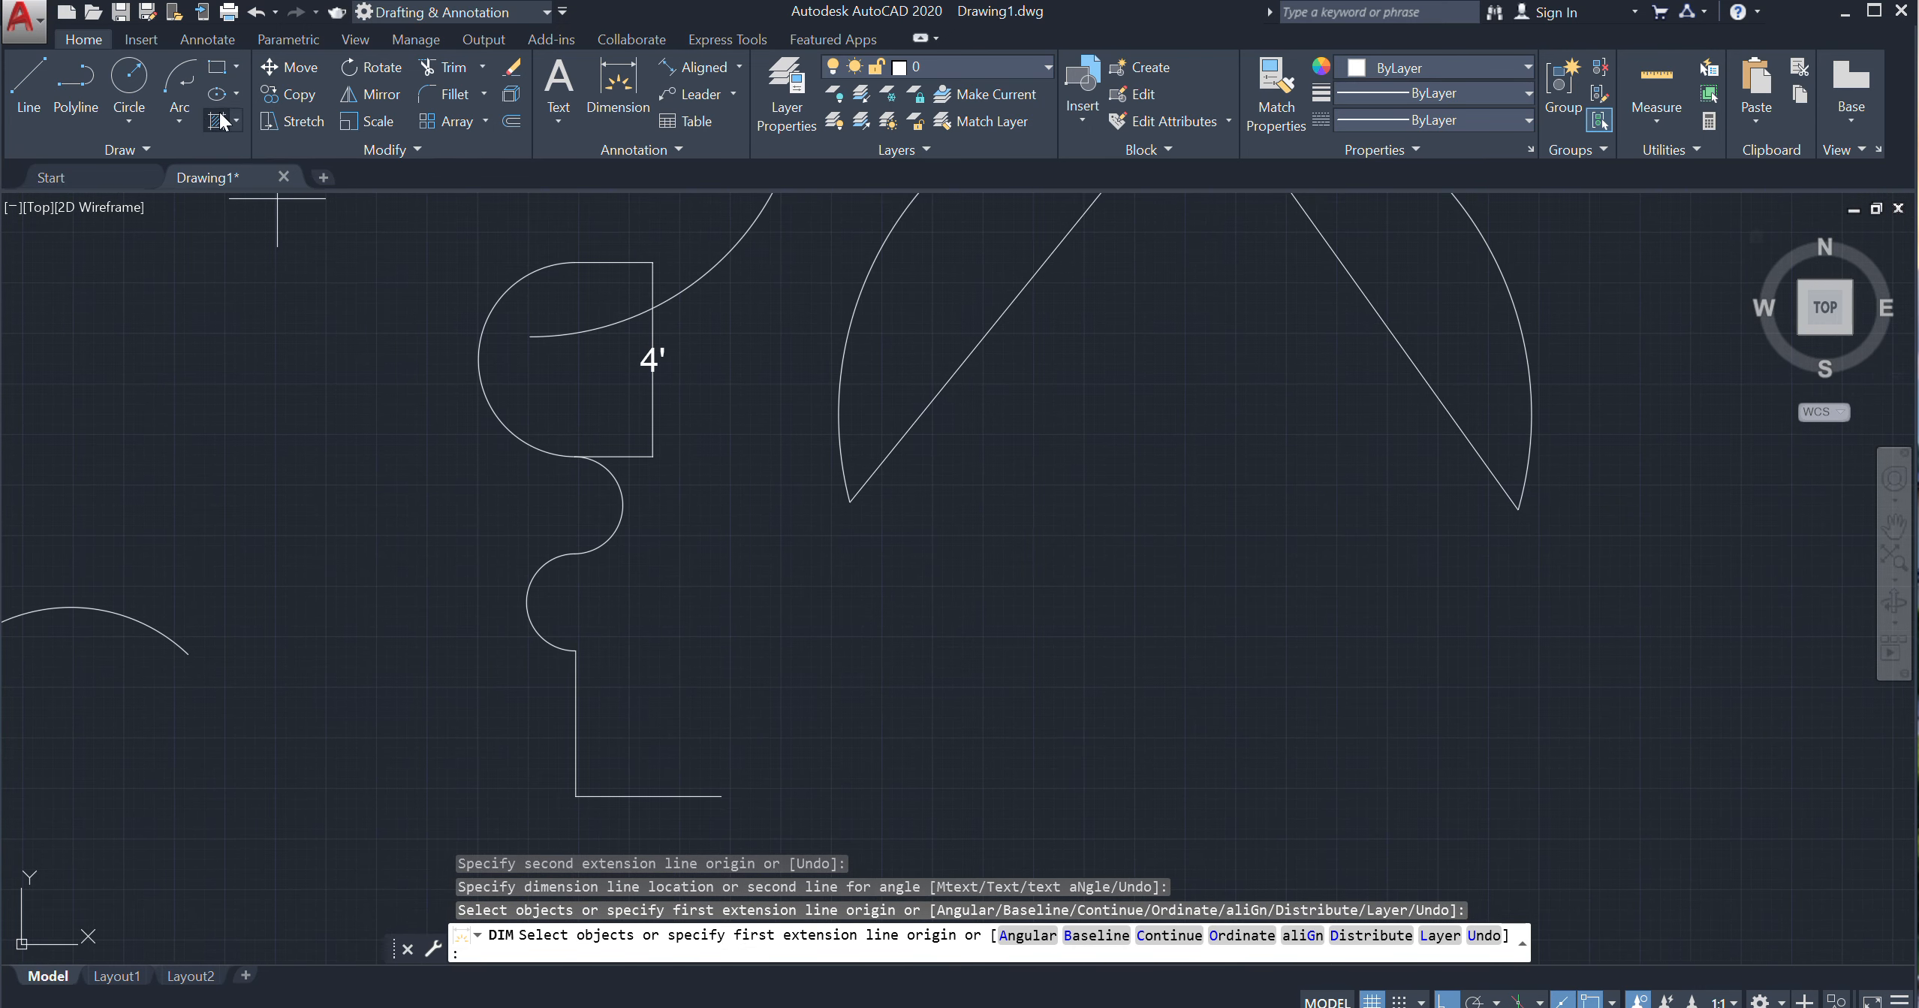
{"action": "scroll", "coordinate": [533, 532], "scroll_direction": "down", "scroll_amount": 3}
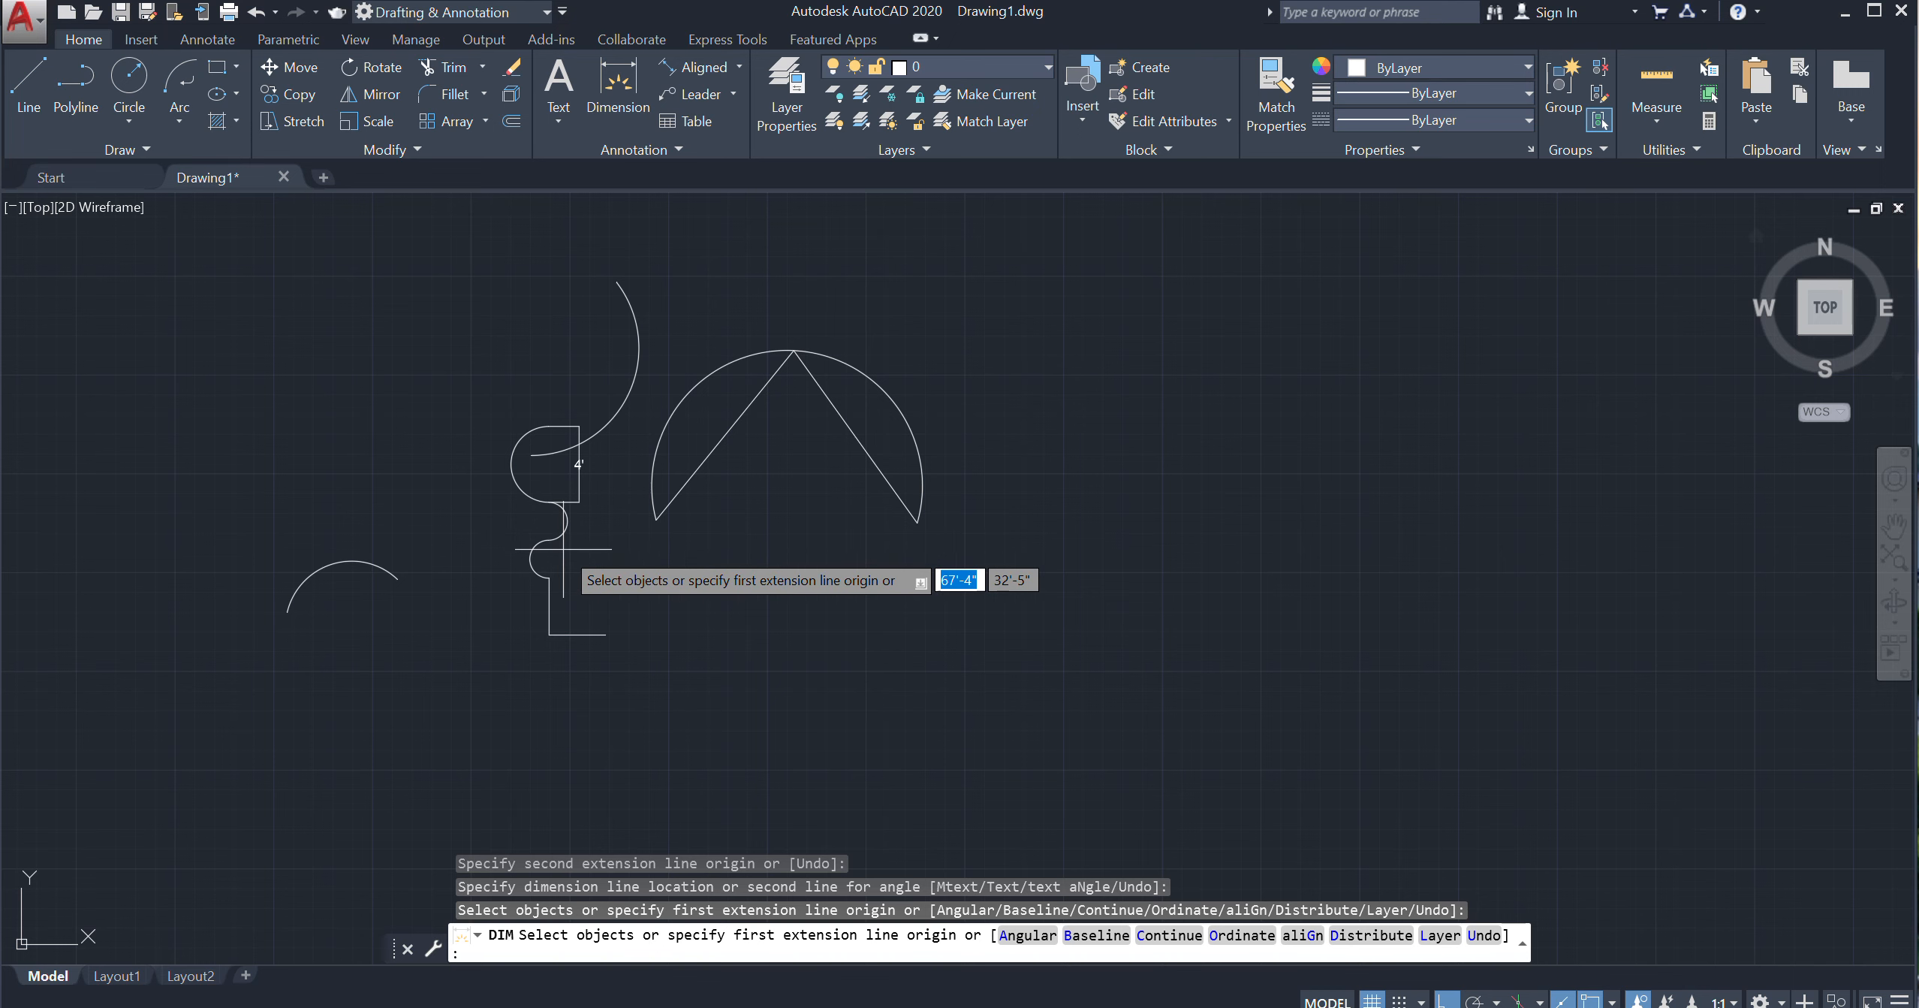
{"action": "key", "text": "Return"}
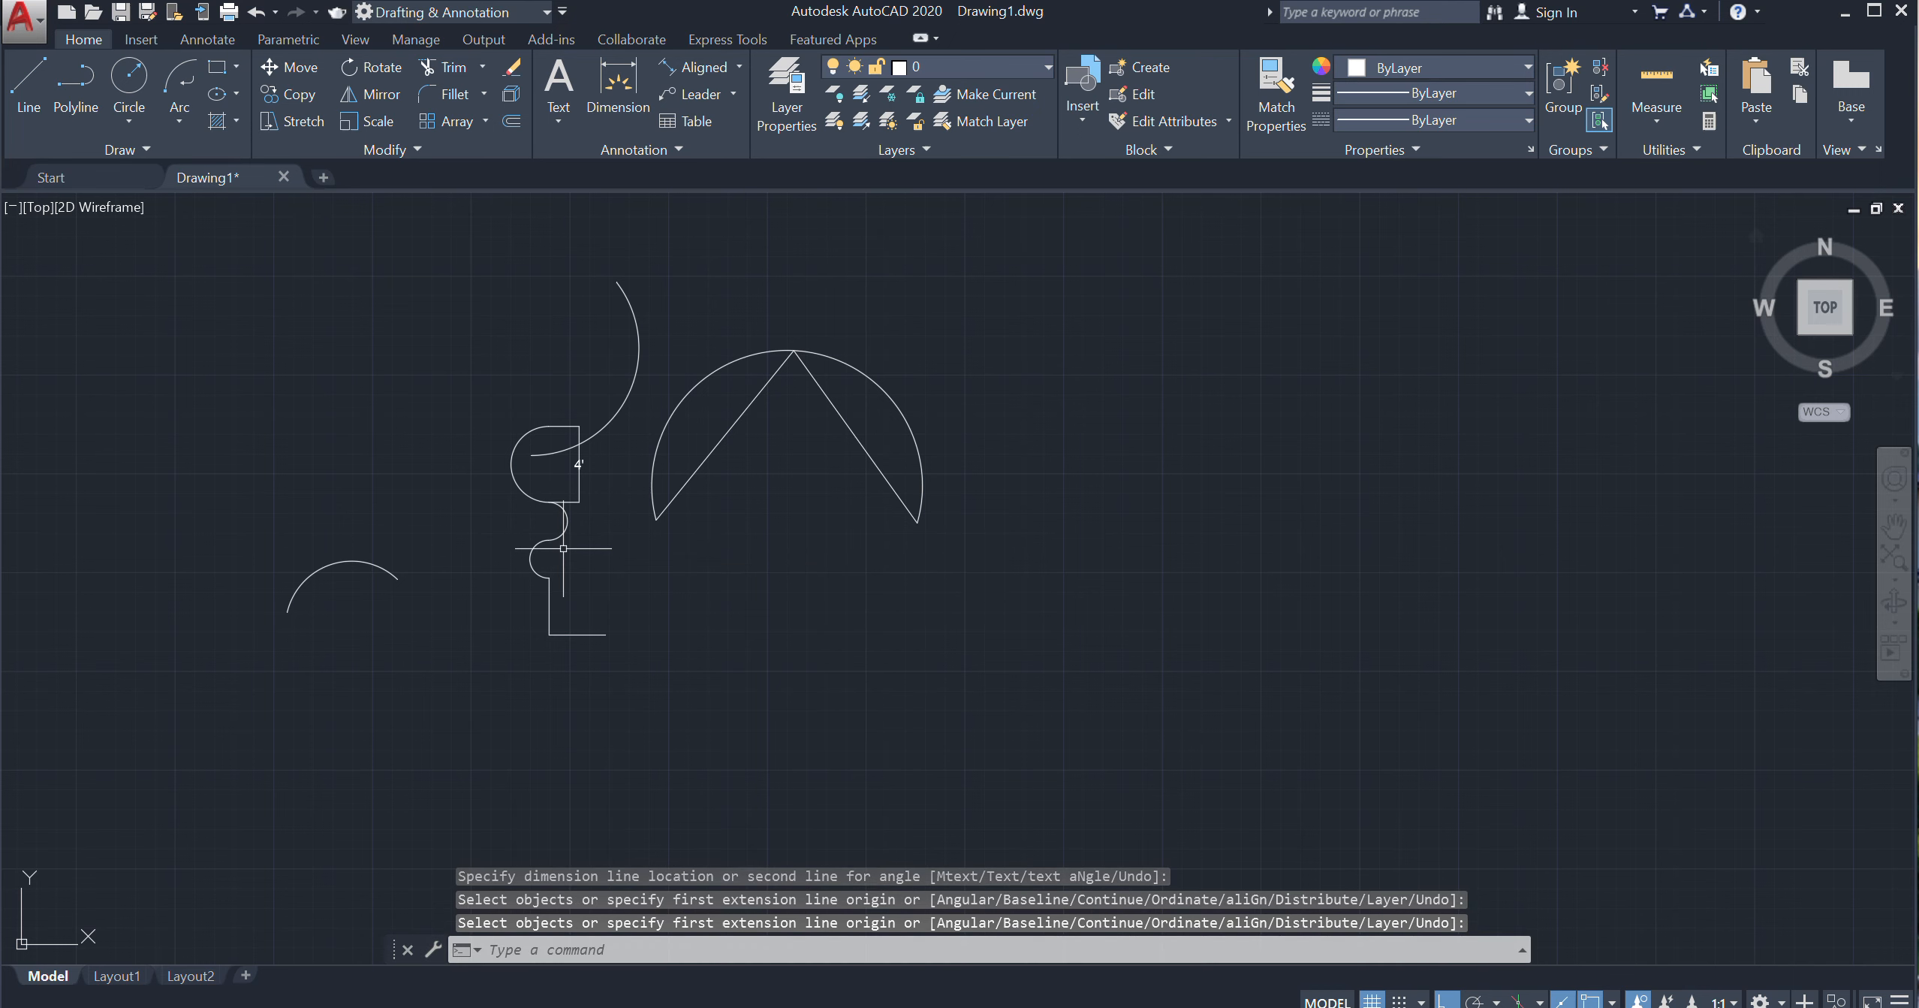
Erase all the arcs, guide lines and the dimension from the drawing
{"action": "left_click", "coordinate": [1030, 242]}
{"action": "left_click", "coordinate": [229, 683]}
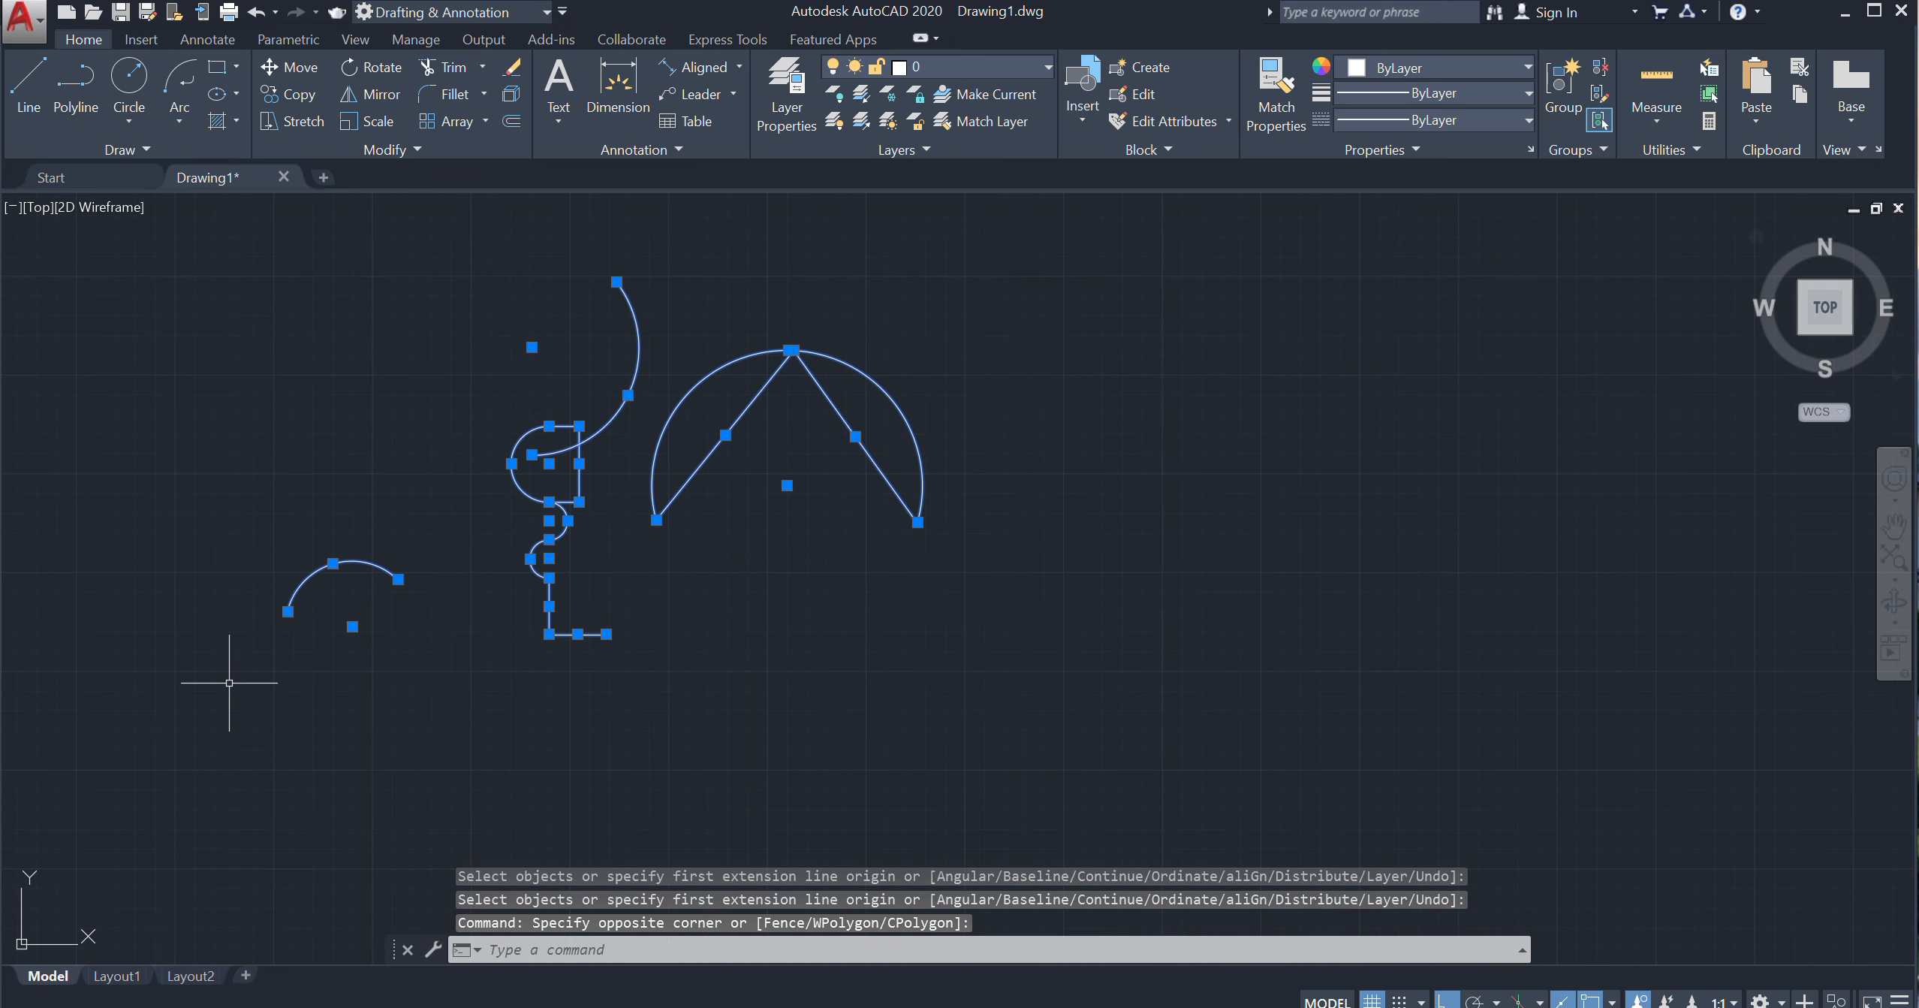
{"action": "key", "text": "Delete"}
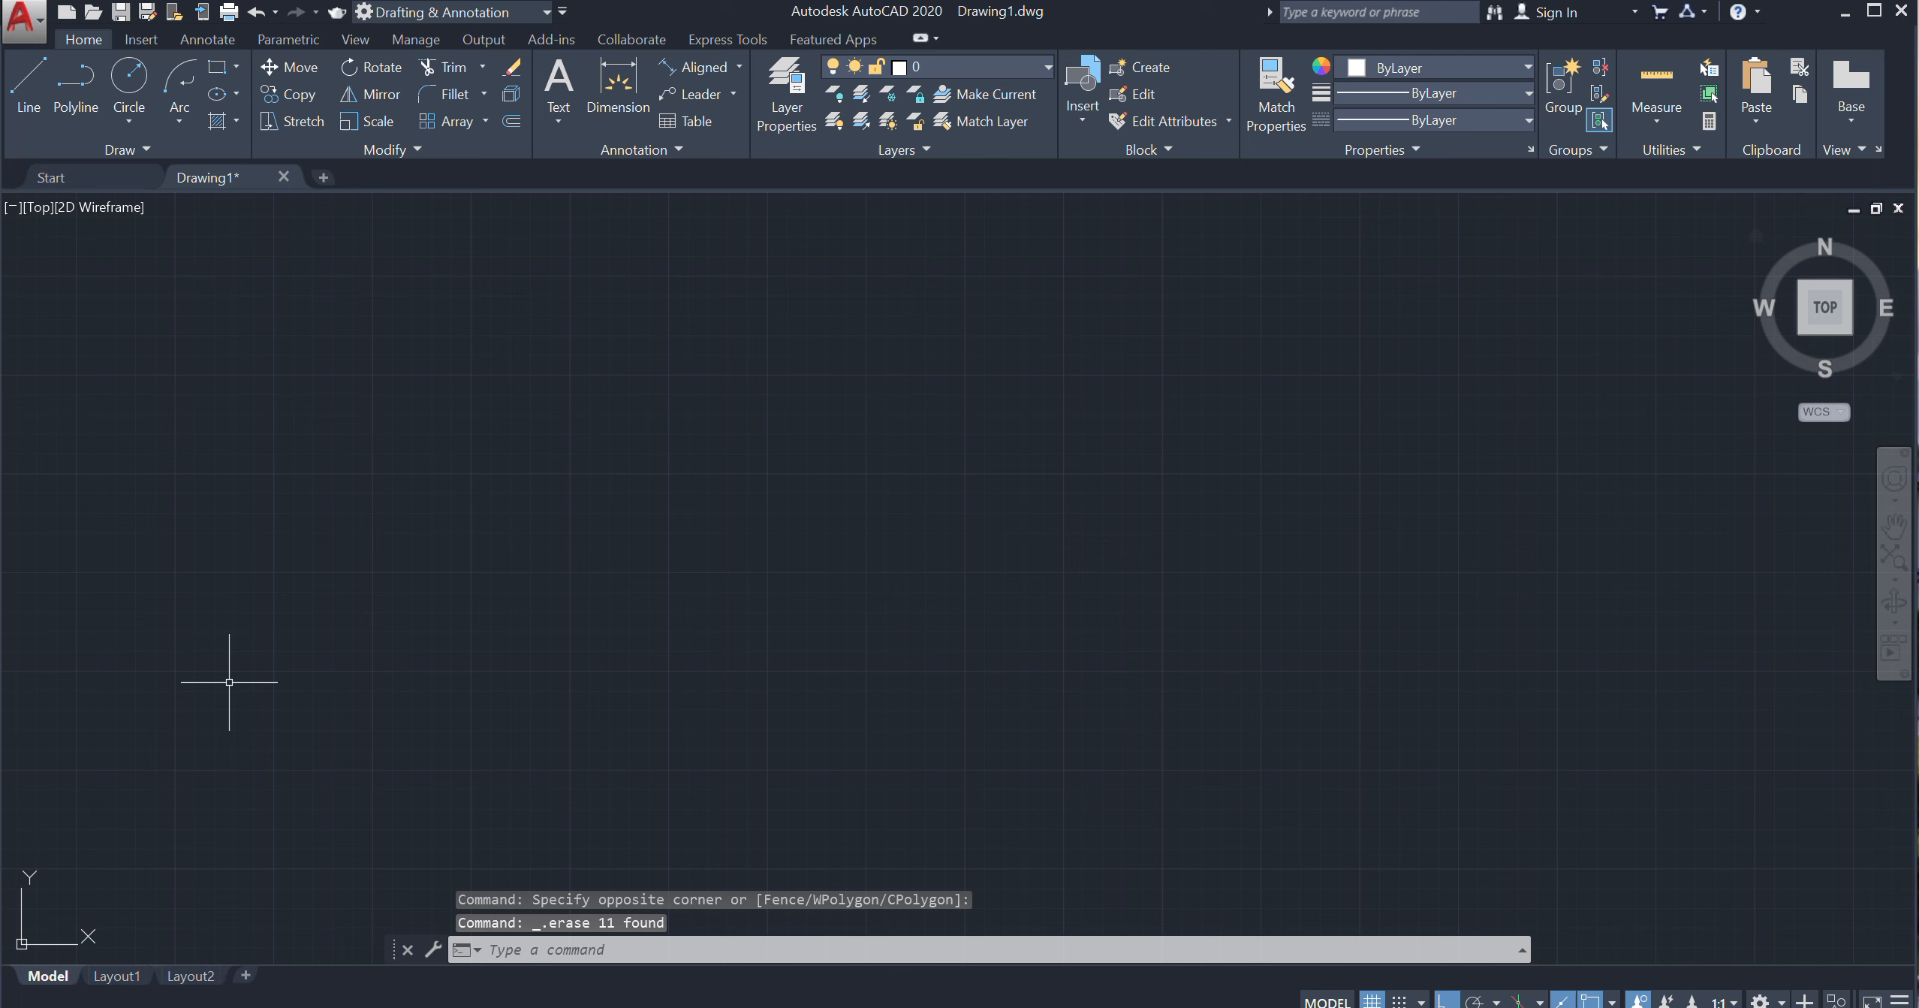
Draw a rectangle 5' long and 2' wide in the empty drawing using the Dimensions option
{"action": "left_click", "coordinate": [235, 66]}
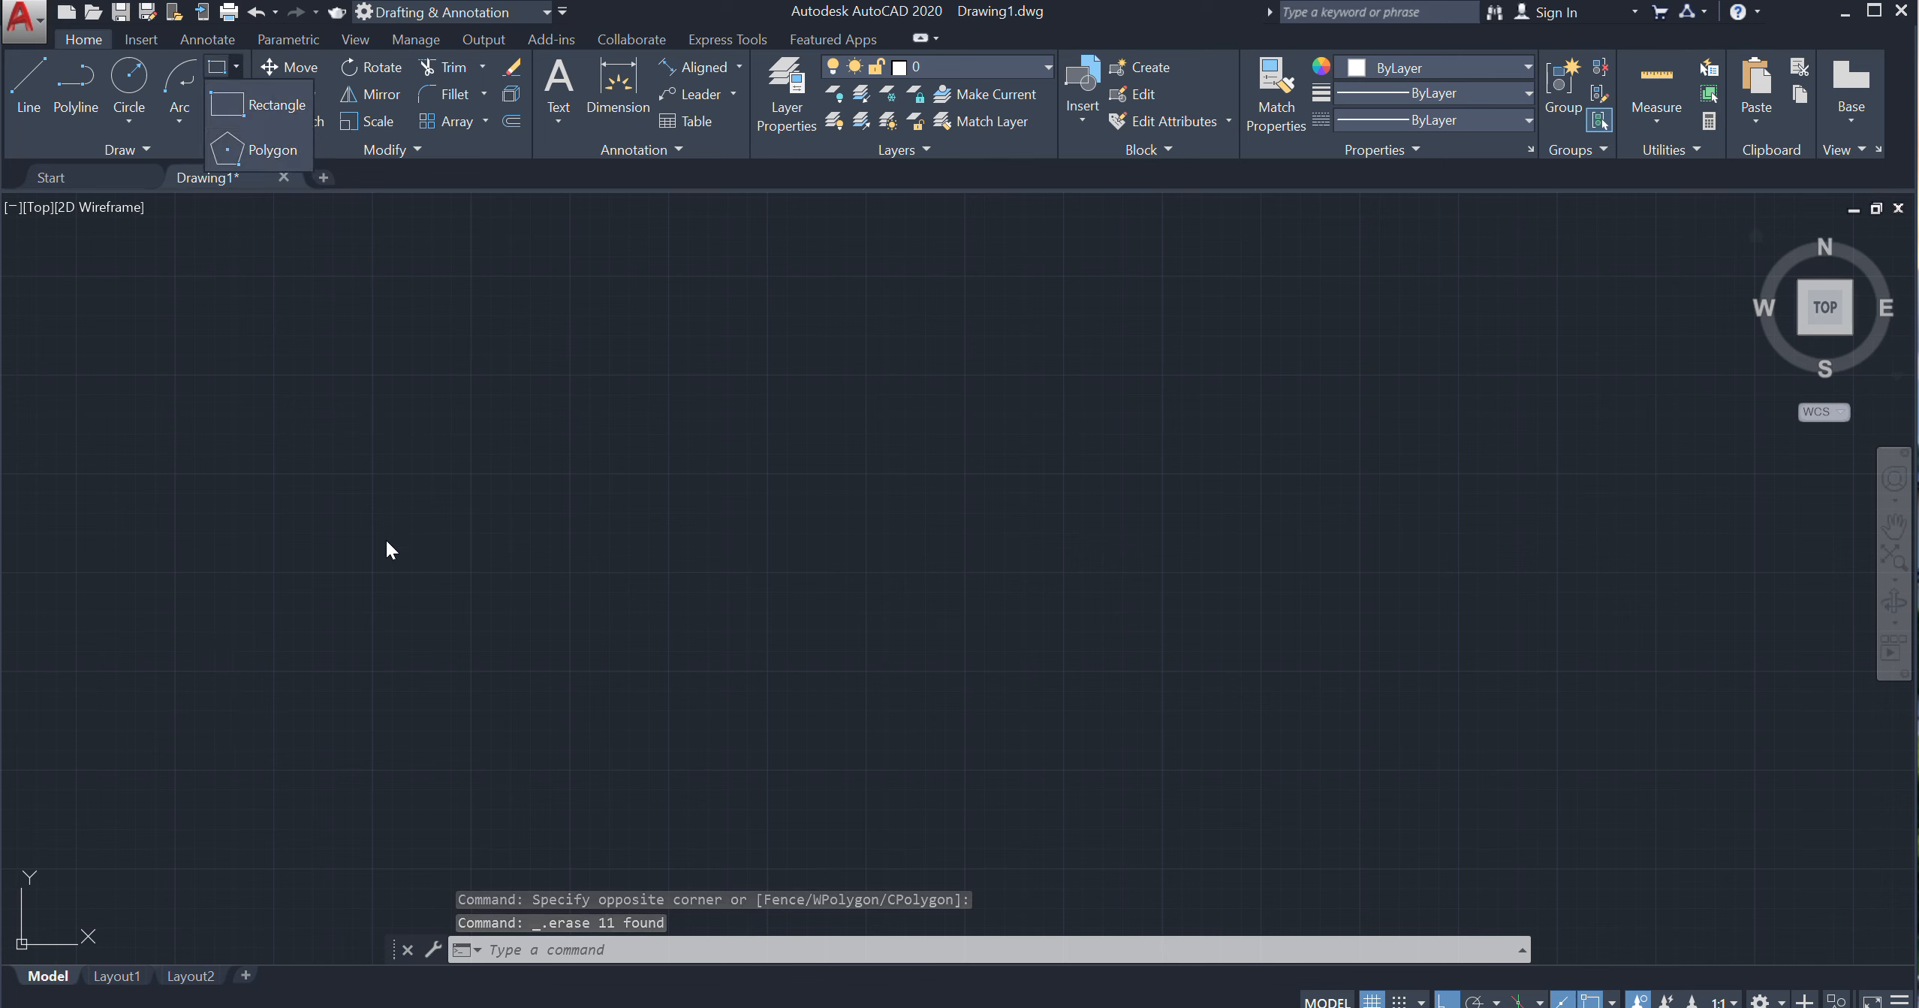
{"action": "type", "text": "re"}
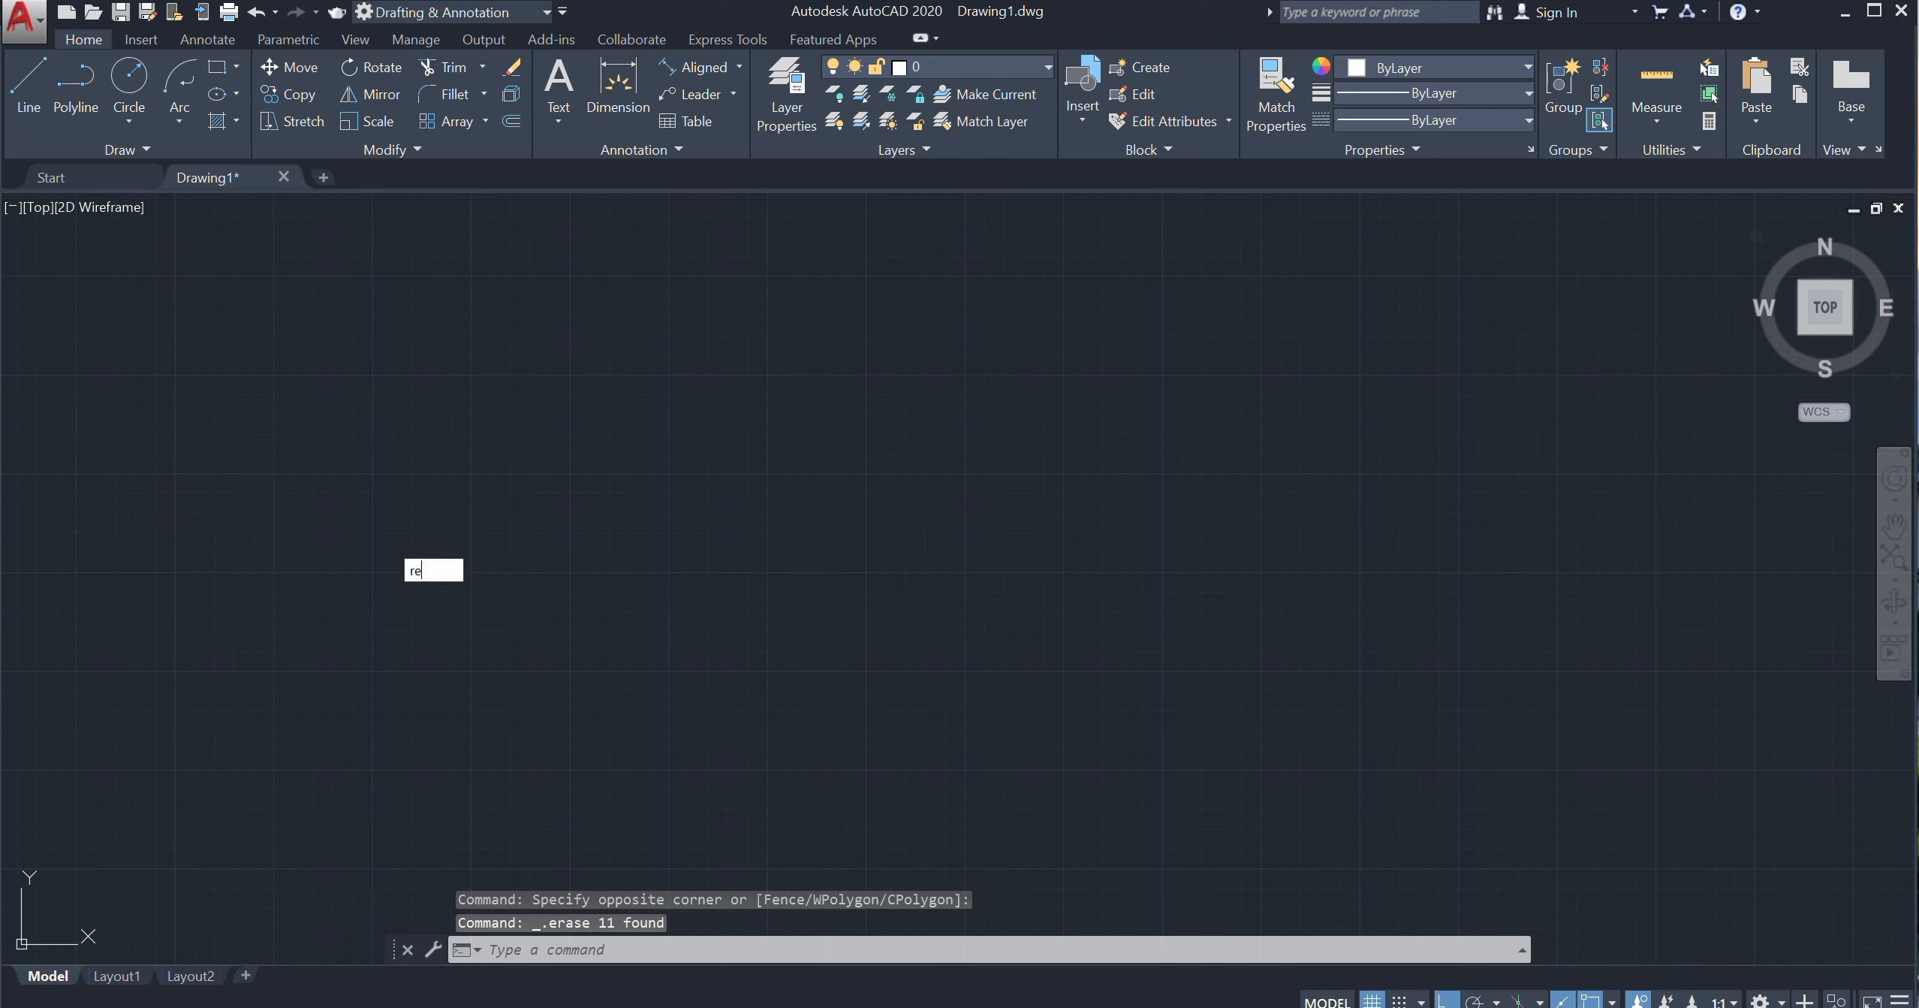
{"action": "type", "text": "c"}
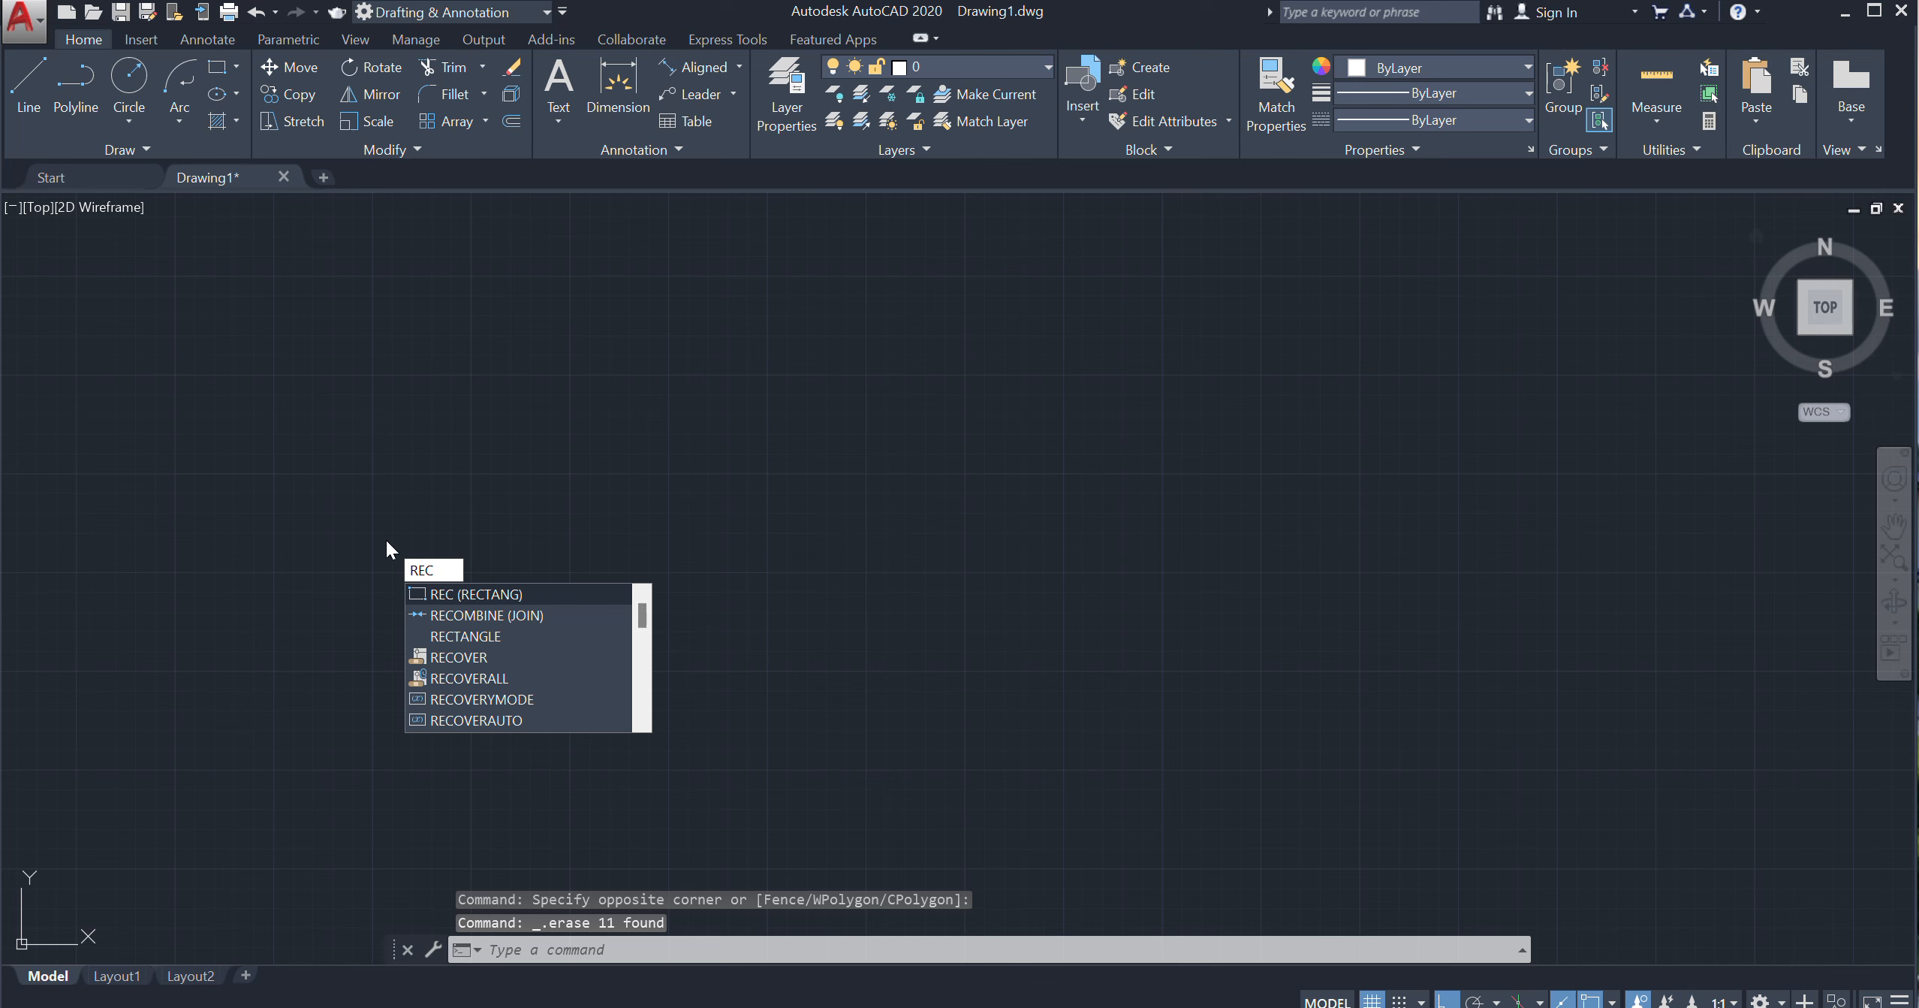
{"action": "key", "text": "Return"}
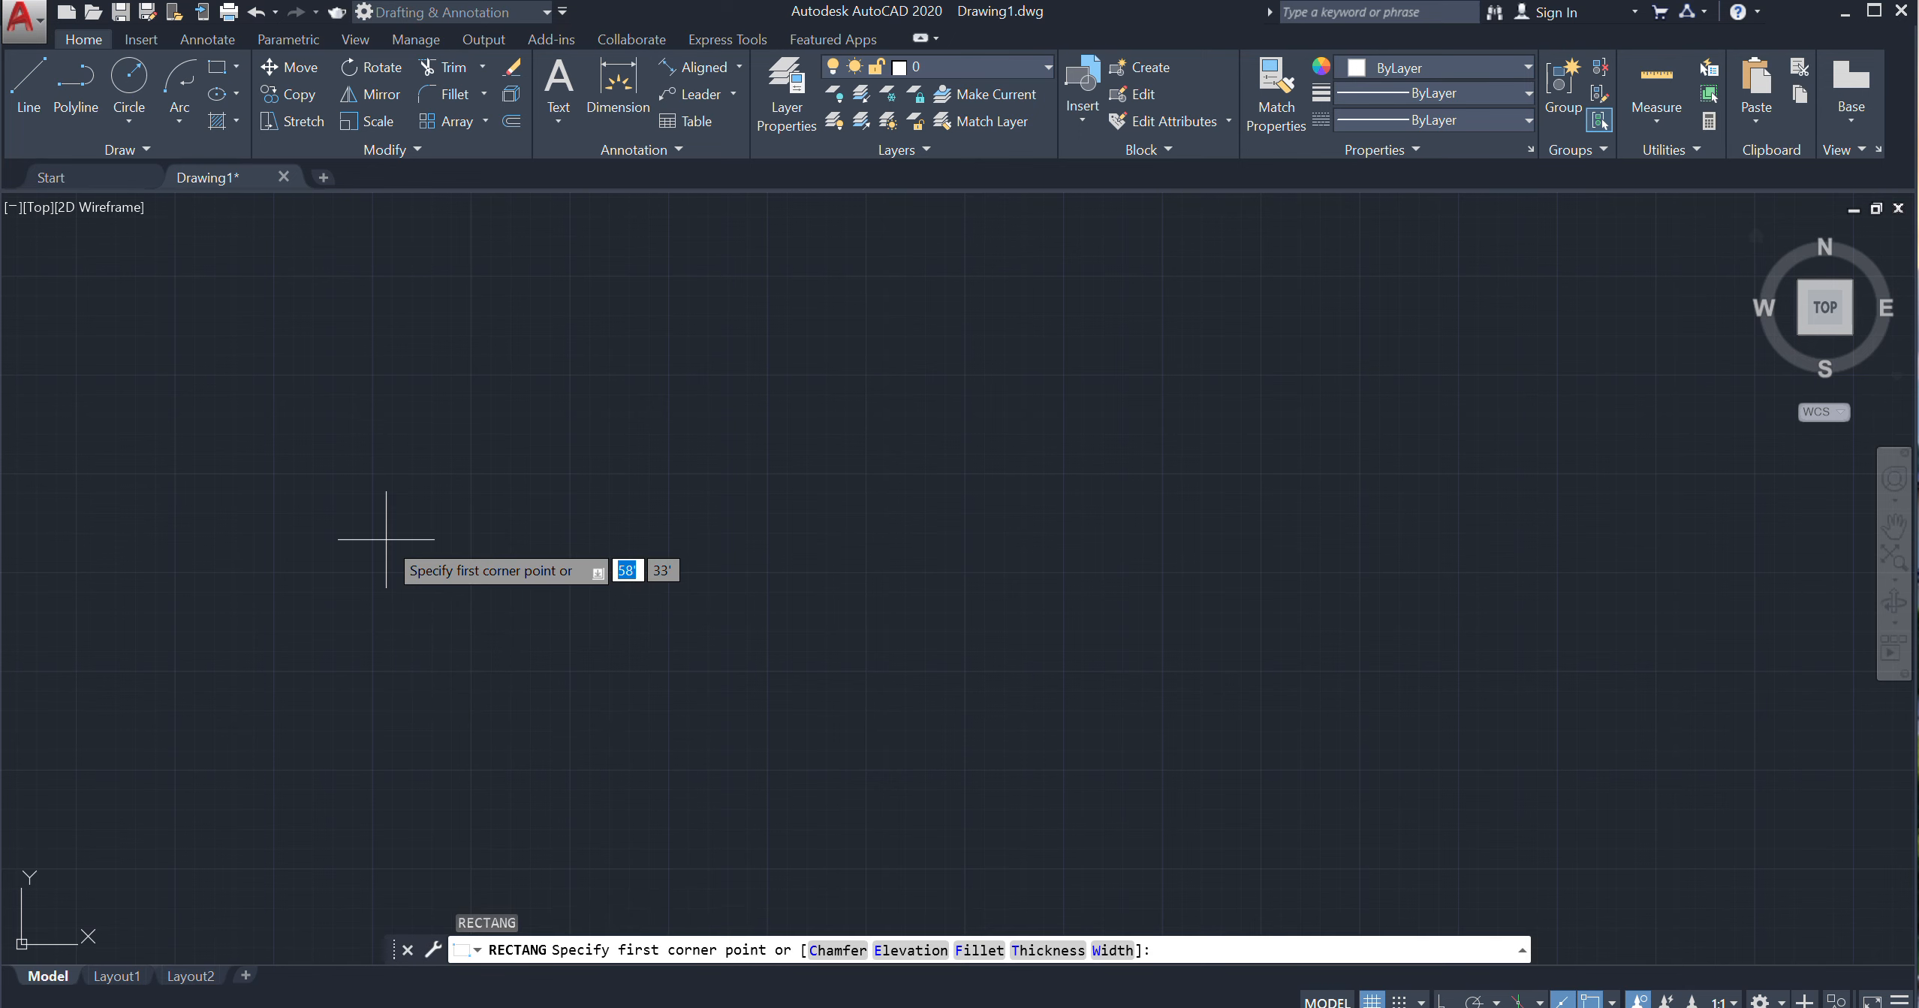
{"action": "left_click", "coordinate": [398, 470]}
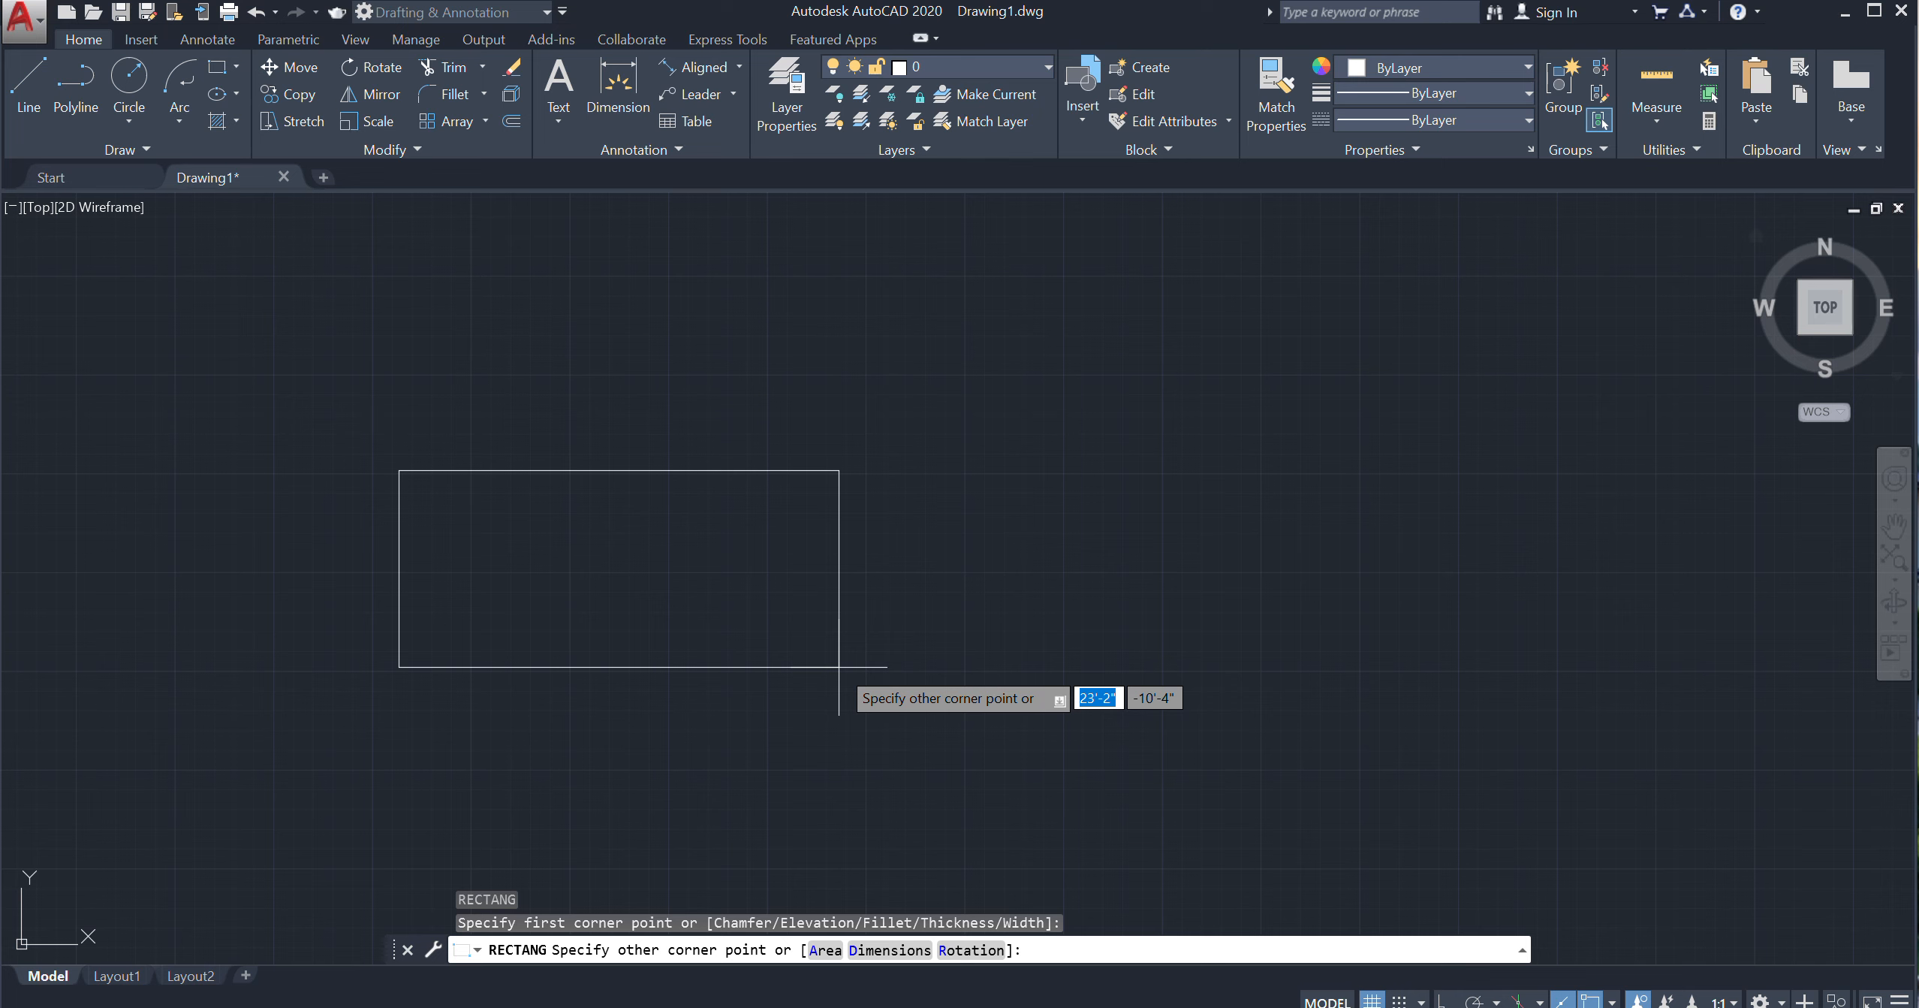
{"action": "type", "text": "d"}
{"action": "key", "text": "Return"}
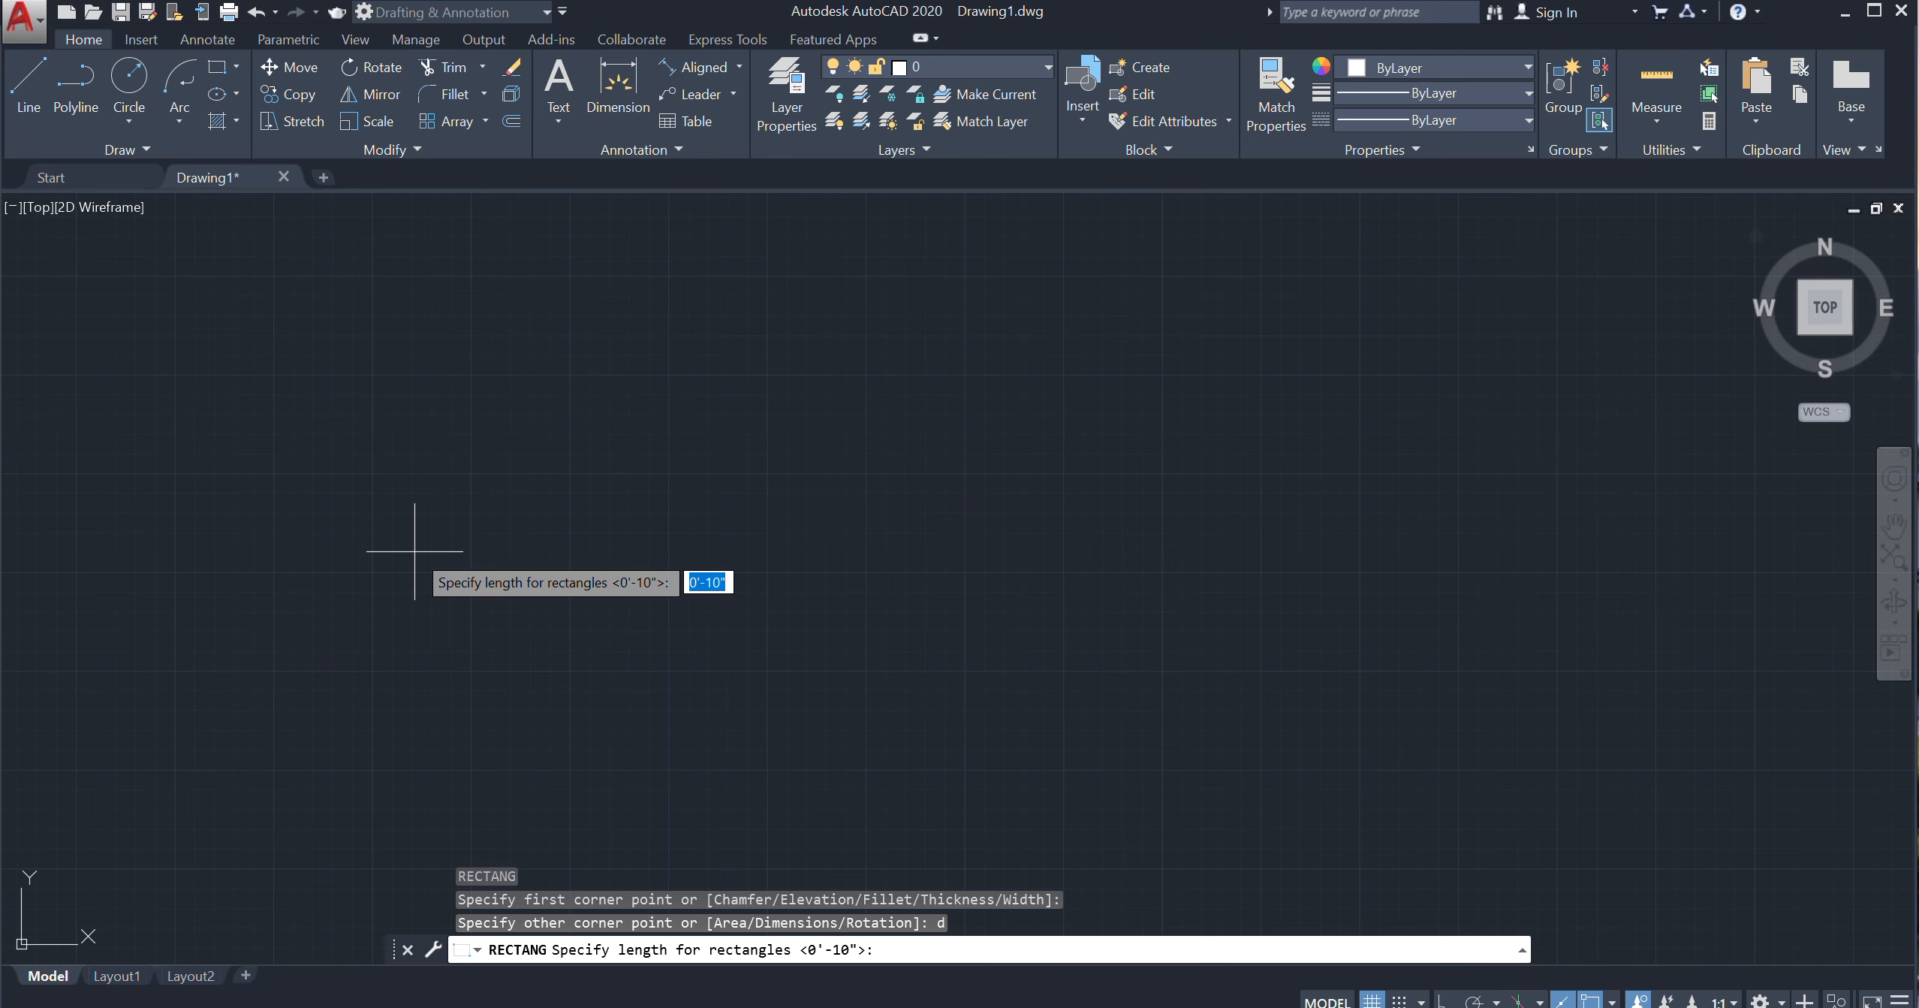
{"action": "type", "text": "5'"}
{"action": "key", "text": "Return"}
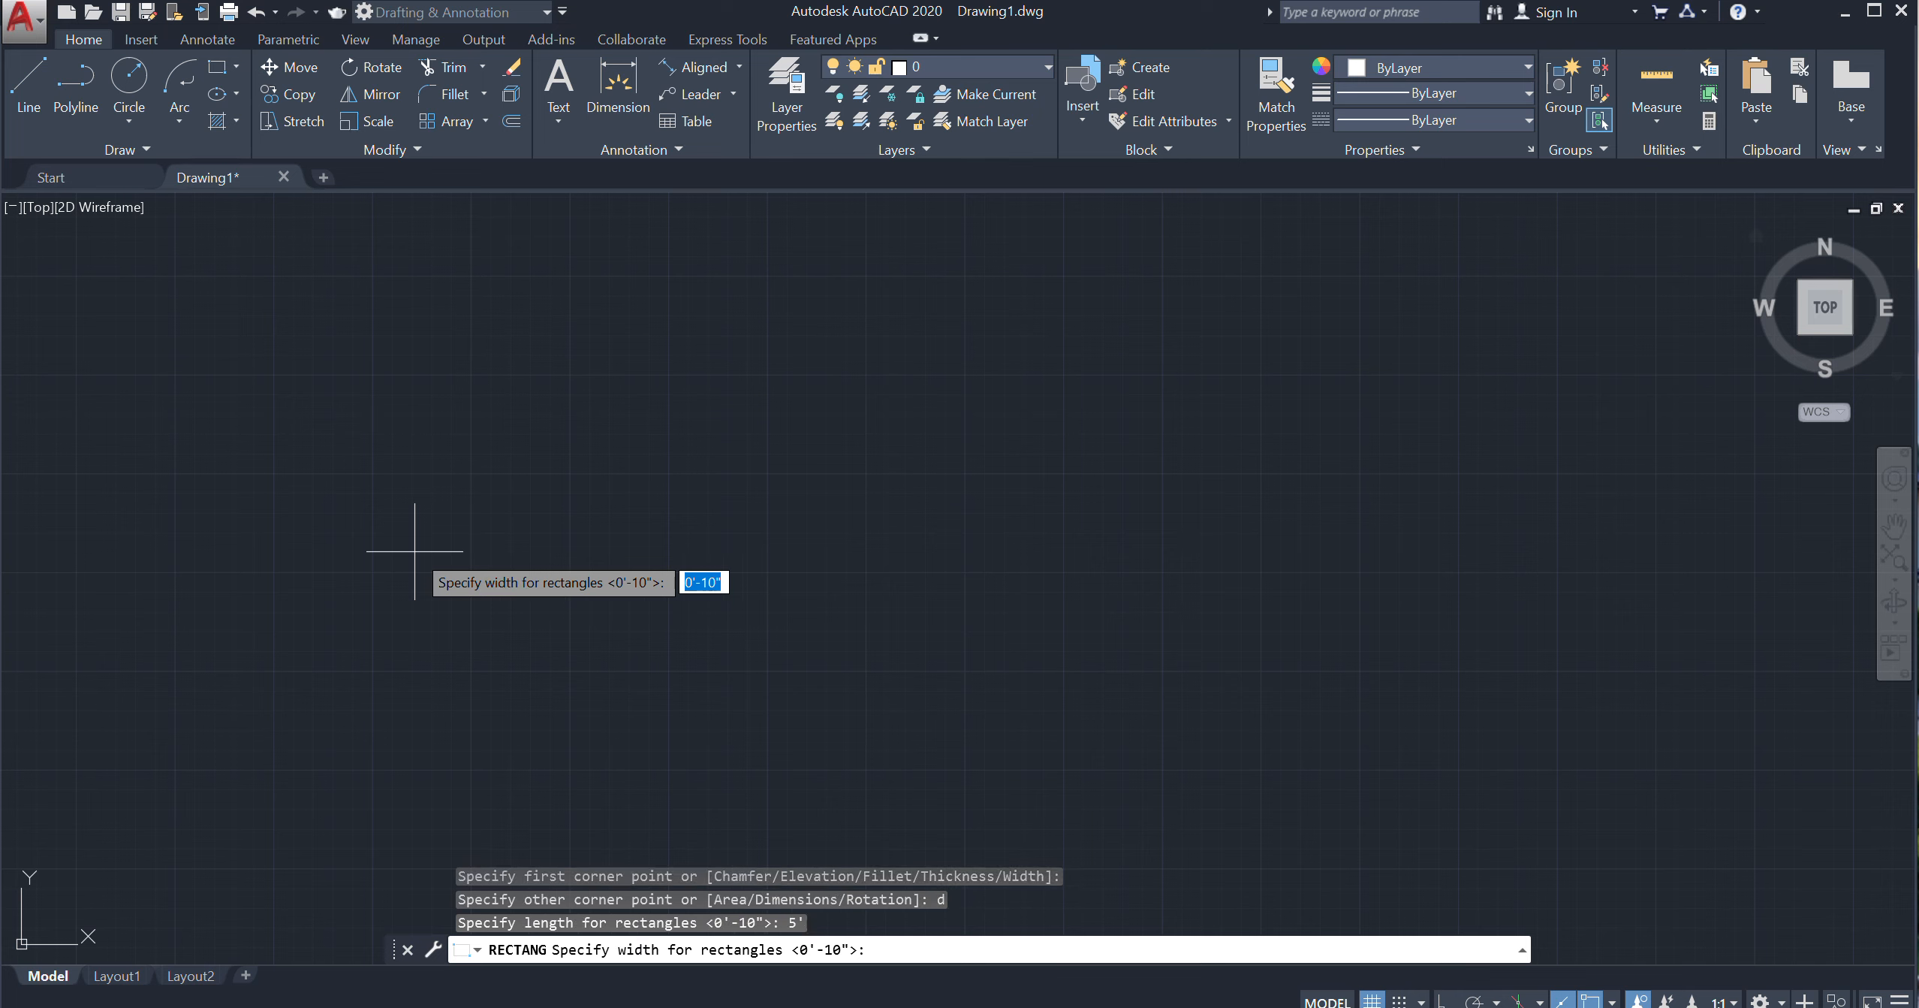
{"action": "type", "text": "2'"}
{"action": "key", "text": "Return"}
{"action": "left_click", "coordinate": [414, 551]}
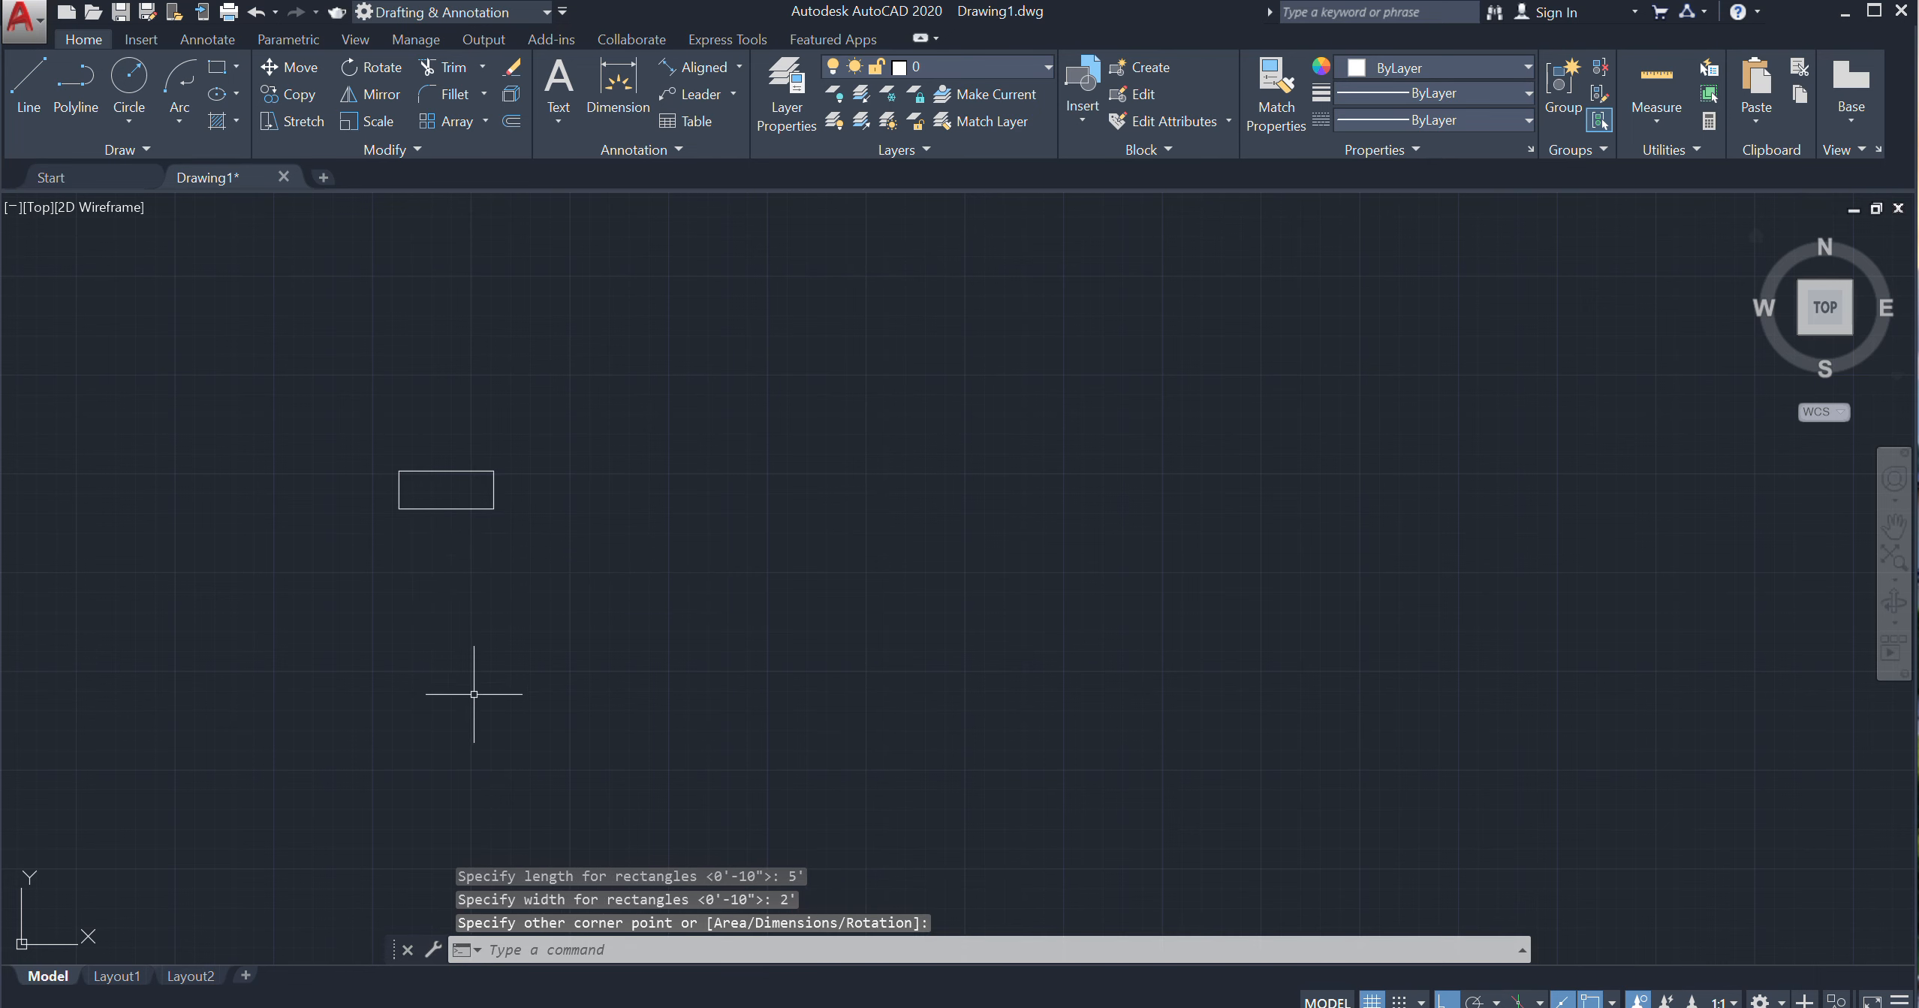
Dimension the rectangle's top and left edges, placing the dimensions above and to the left of it
{"action": "scroll", "coordinate": [406, 525], "scroll_direction": "up", "scroll_amount": 4}
{"action": "left_click", "coordinate": [630, 90]}
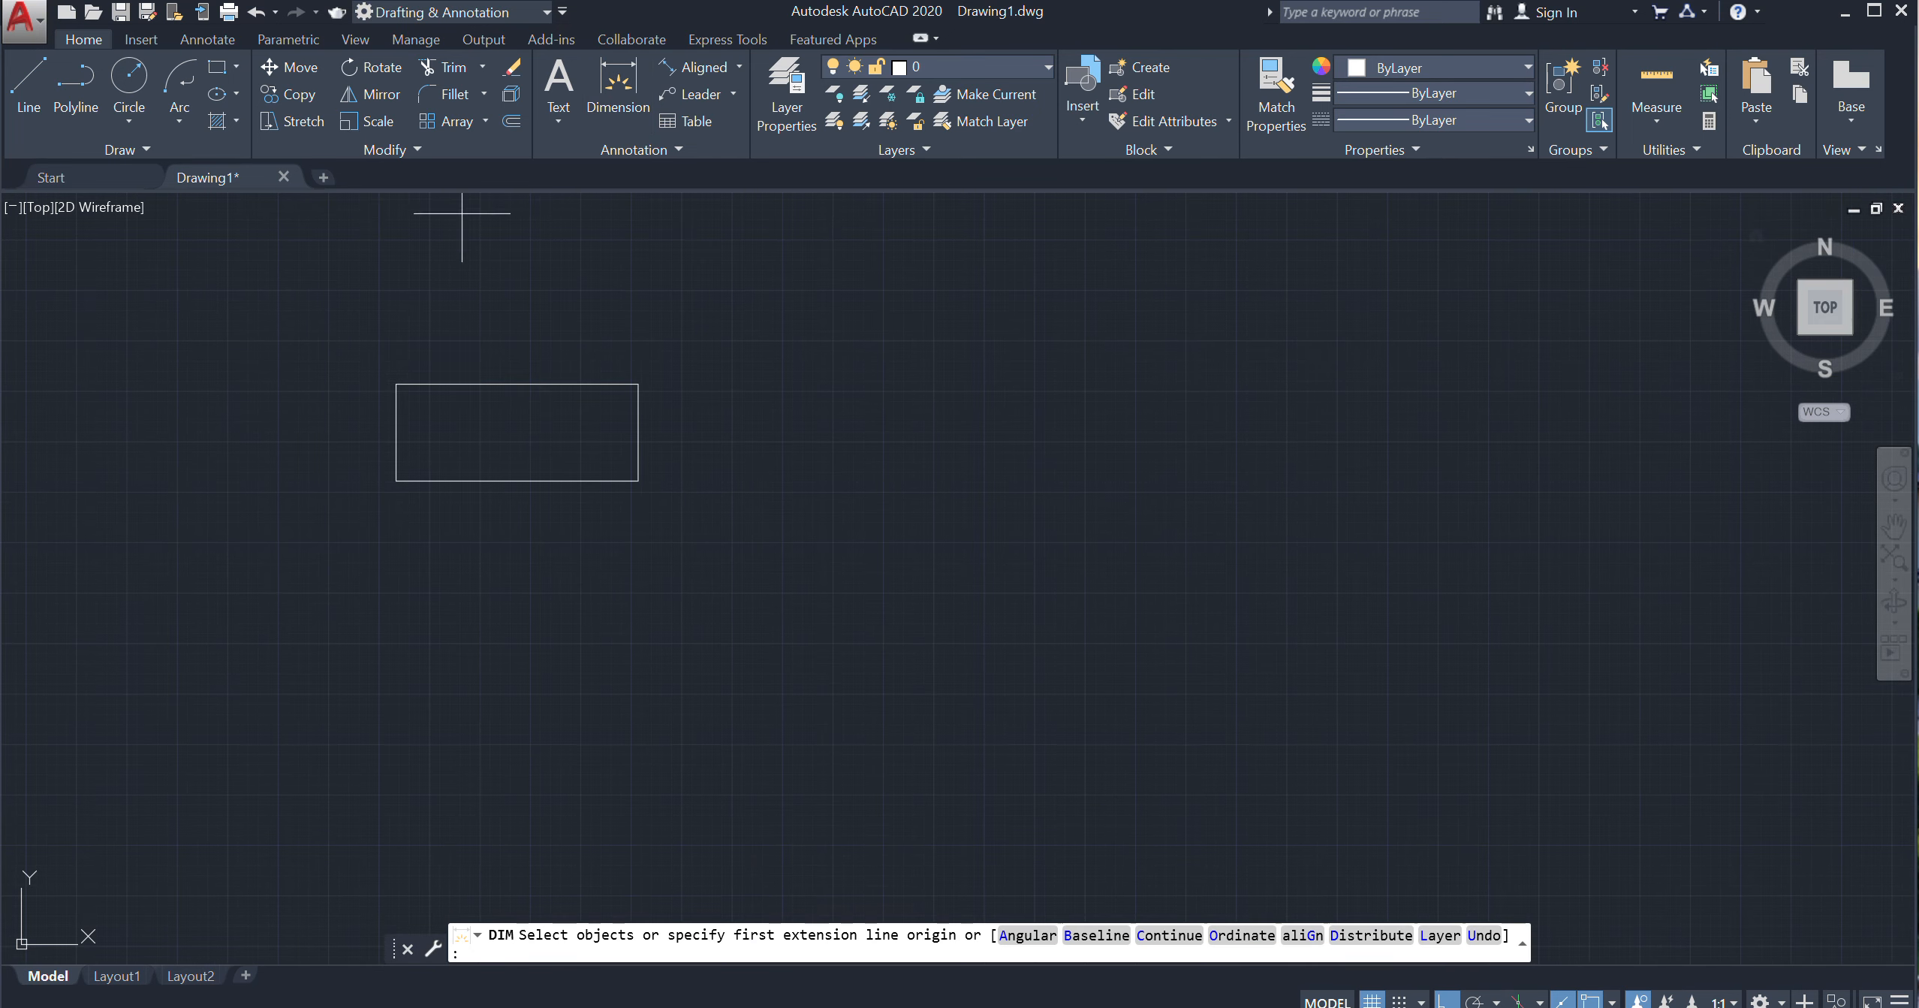
{"action": "left_click", "coordinate": [396, 385]}
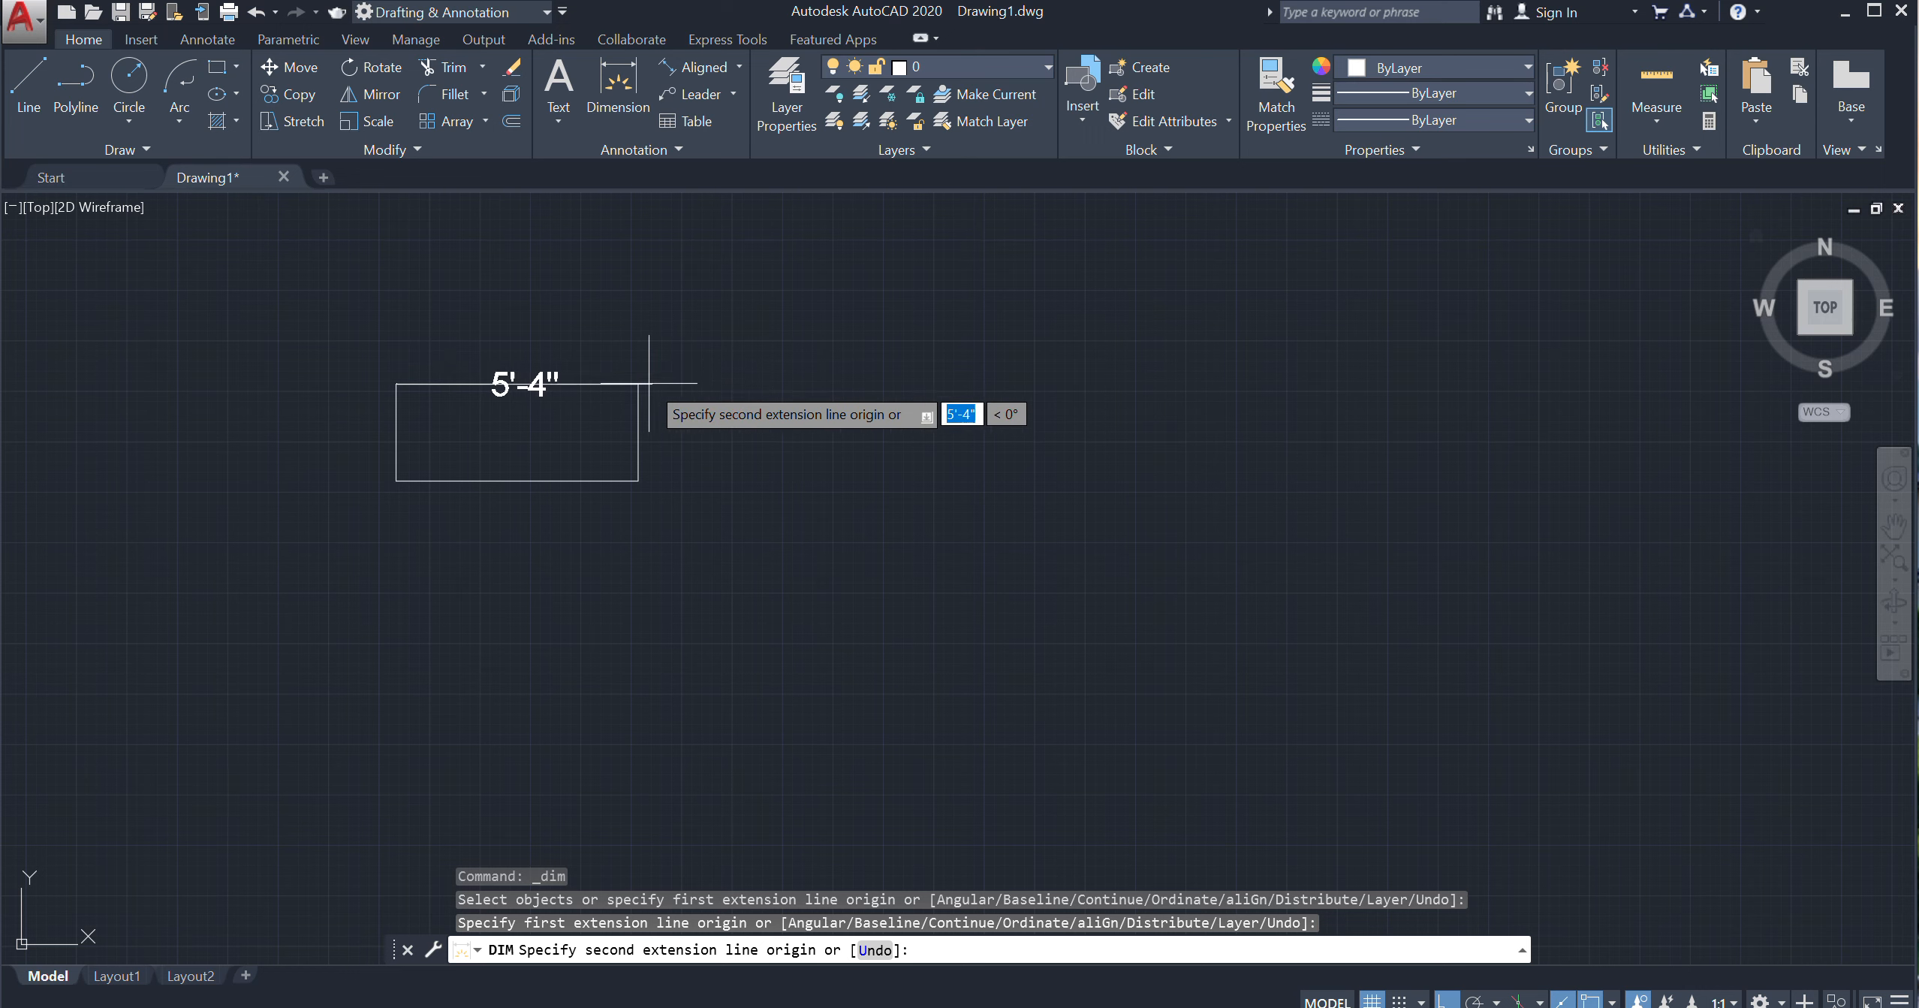
{"action": "left_click", "coordinate": [638, 384]}
{"action": "left_click", "coordinate": [639, 344]}
{"action": "left_click", "coordinate": [396, 384]}
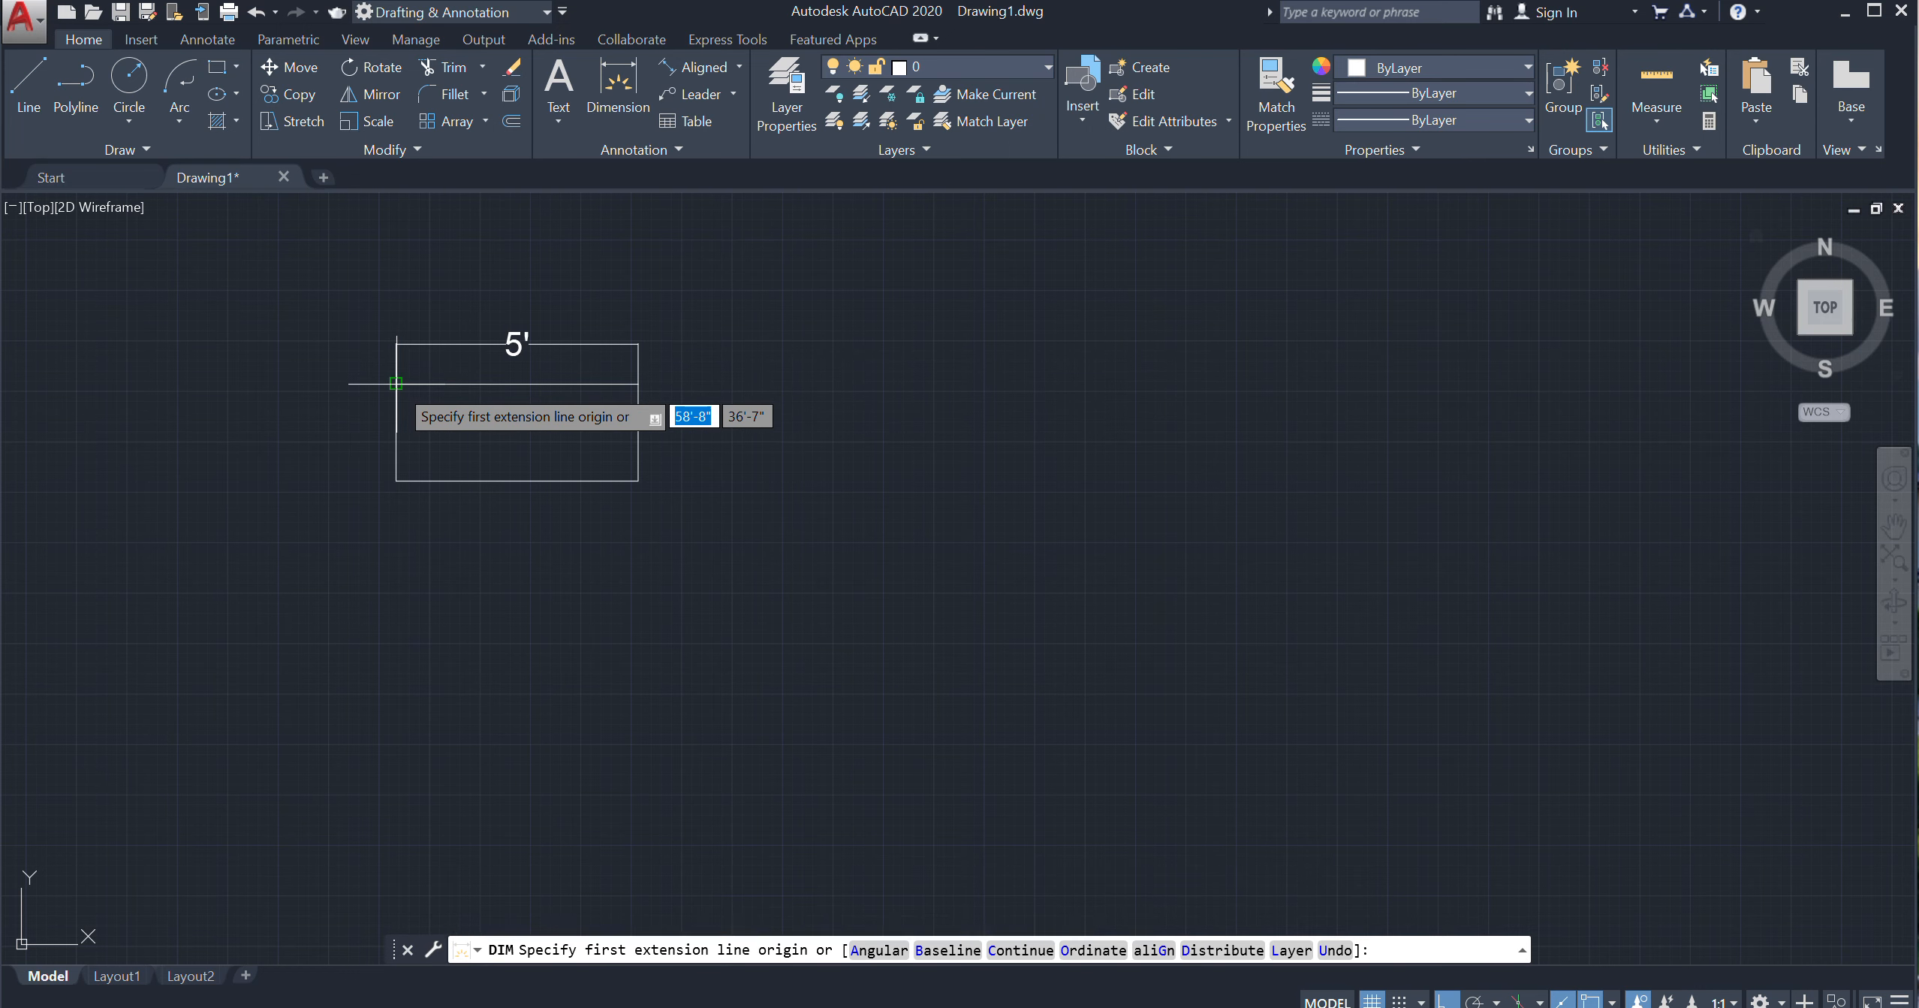
{"action": "left_click", "coordinate": [396, 481]}
{"action": "left_click", "coordinate": [326, 483]}
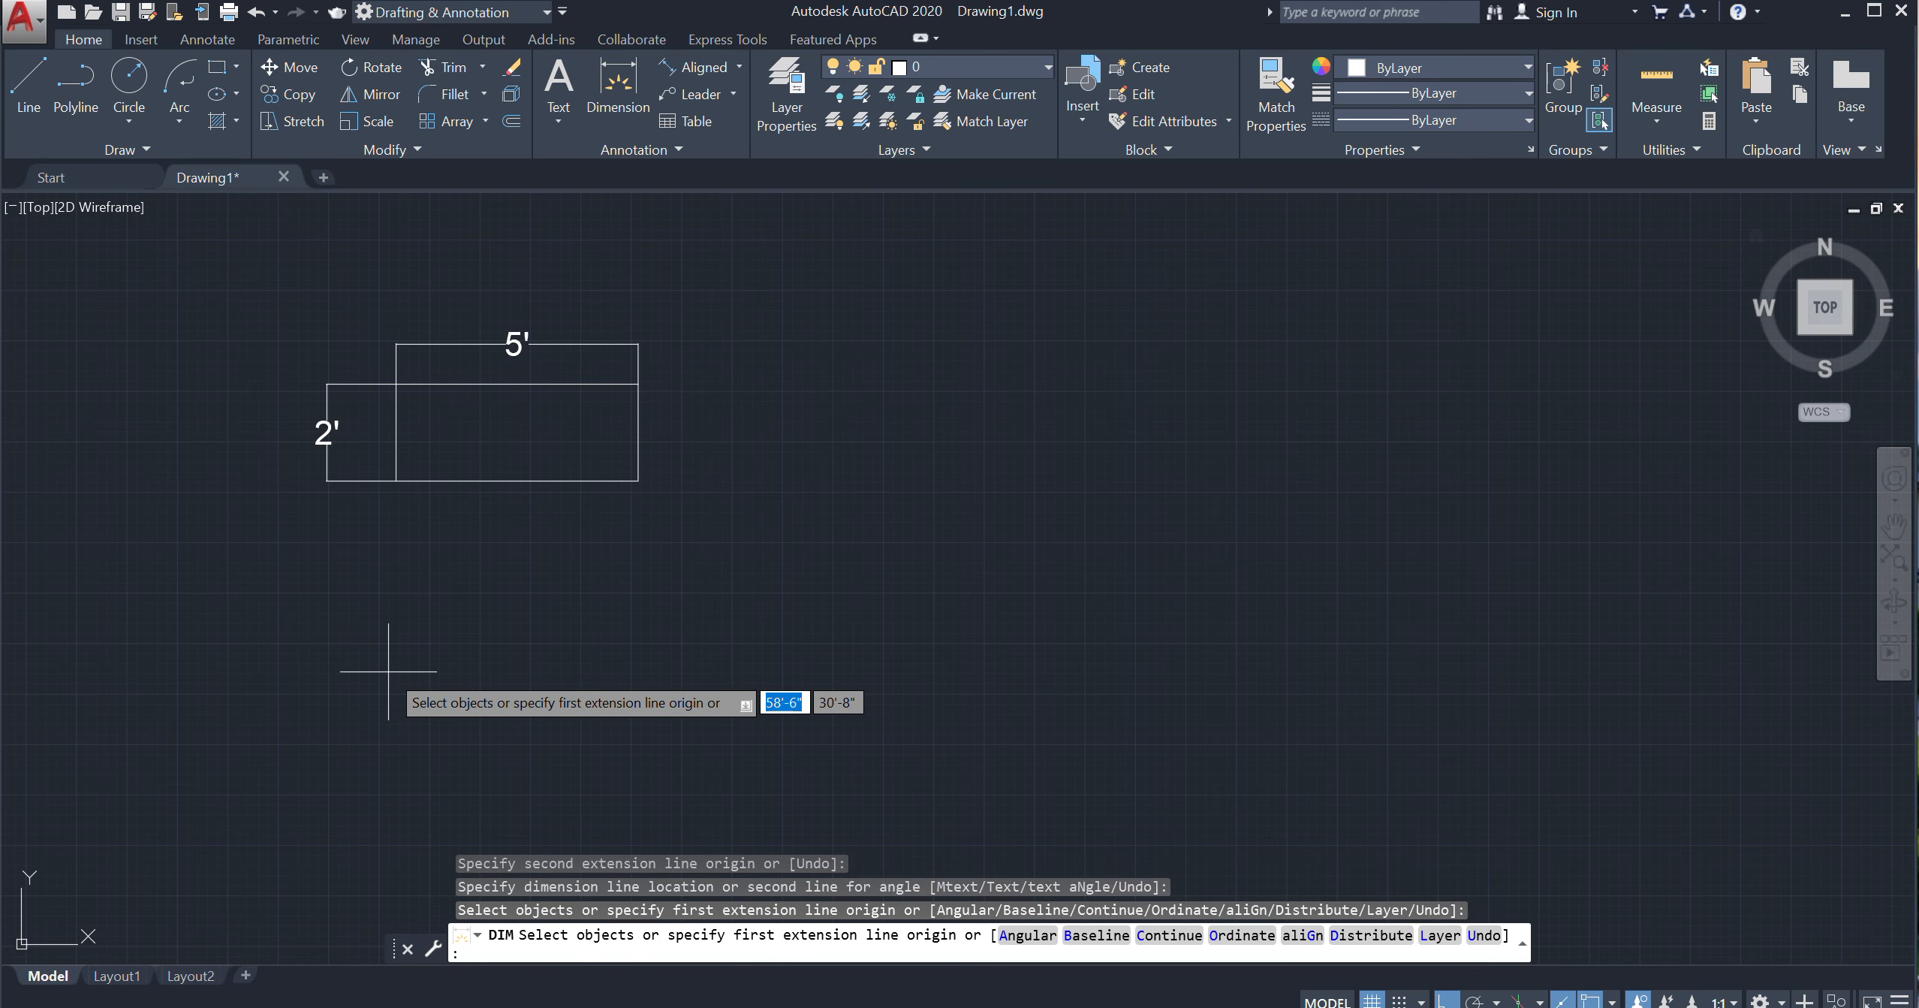
Draw a second rectangle 4' long and 1' wide below and to the right of the first using the Dimensions option
{"action": "scroll", "coordinate": [449, 650], "scroll_direction": "down", "scroll_amount": 3}
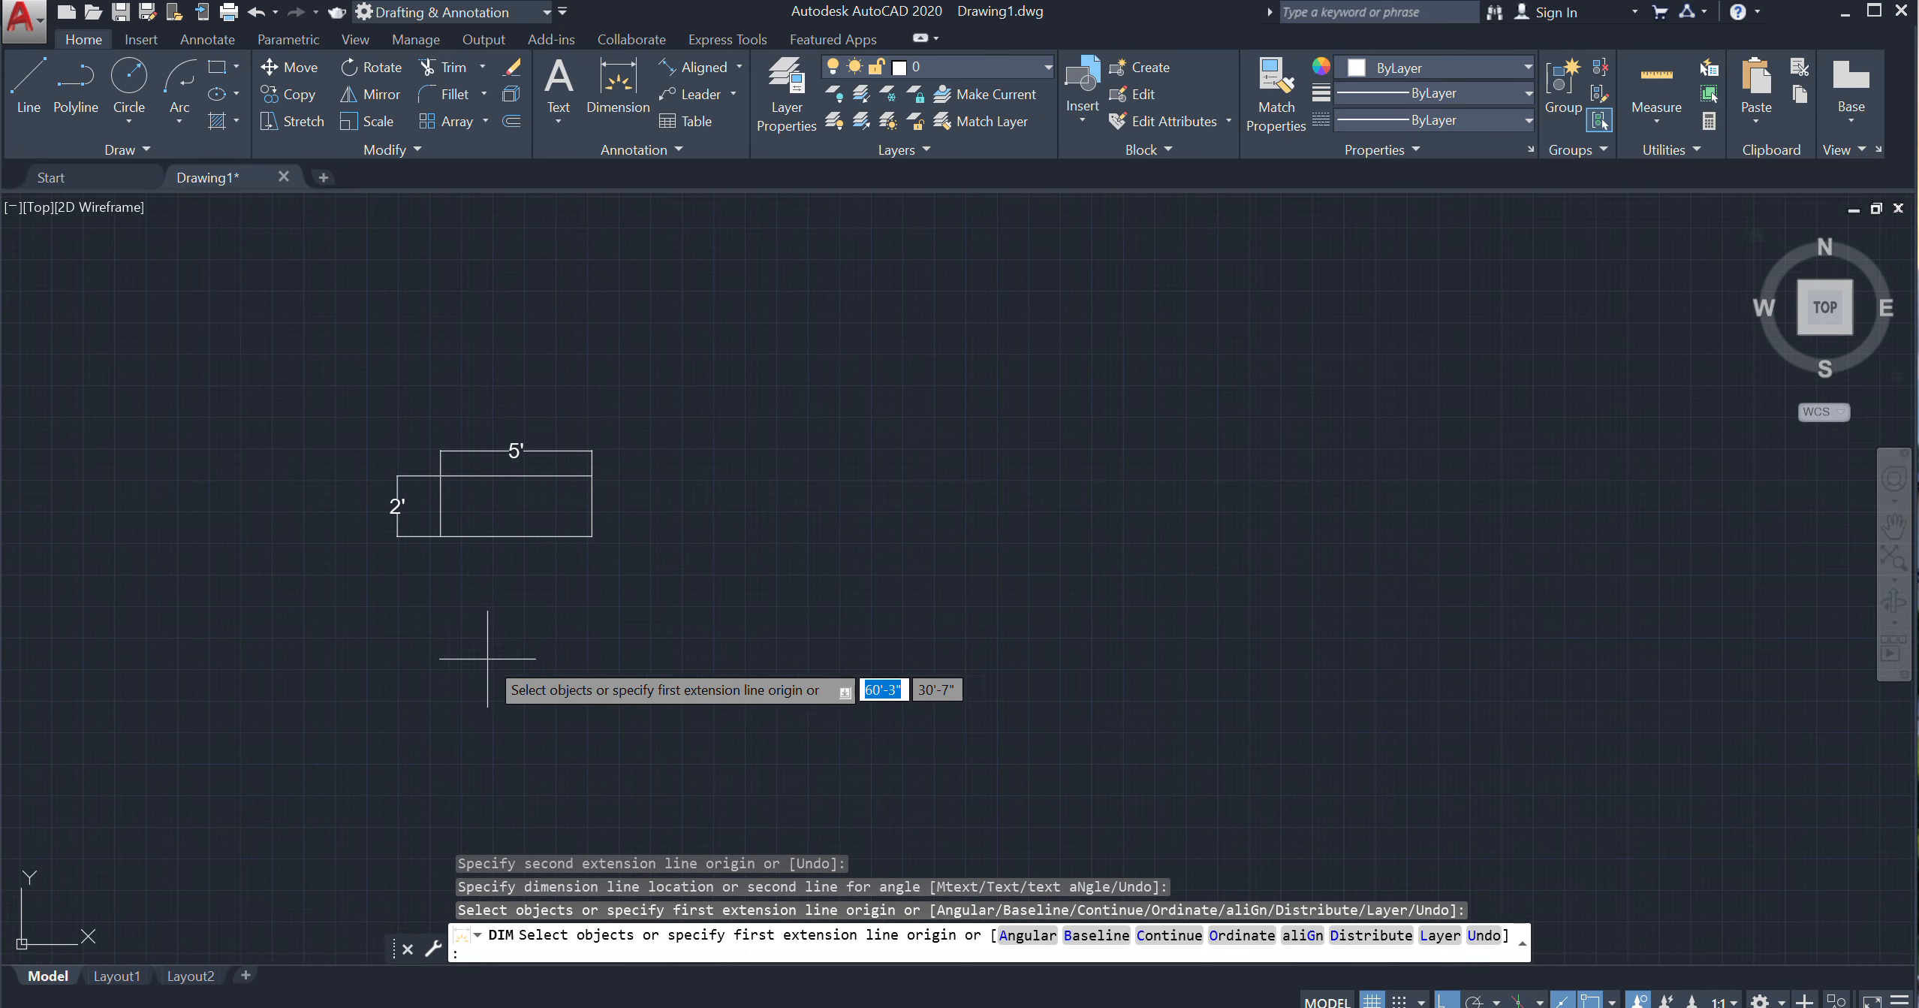
{"action": "left_click", "coordinate": [238, 67]}
{"action": "left_click", "coordinate": [264, 108]}
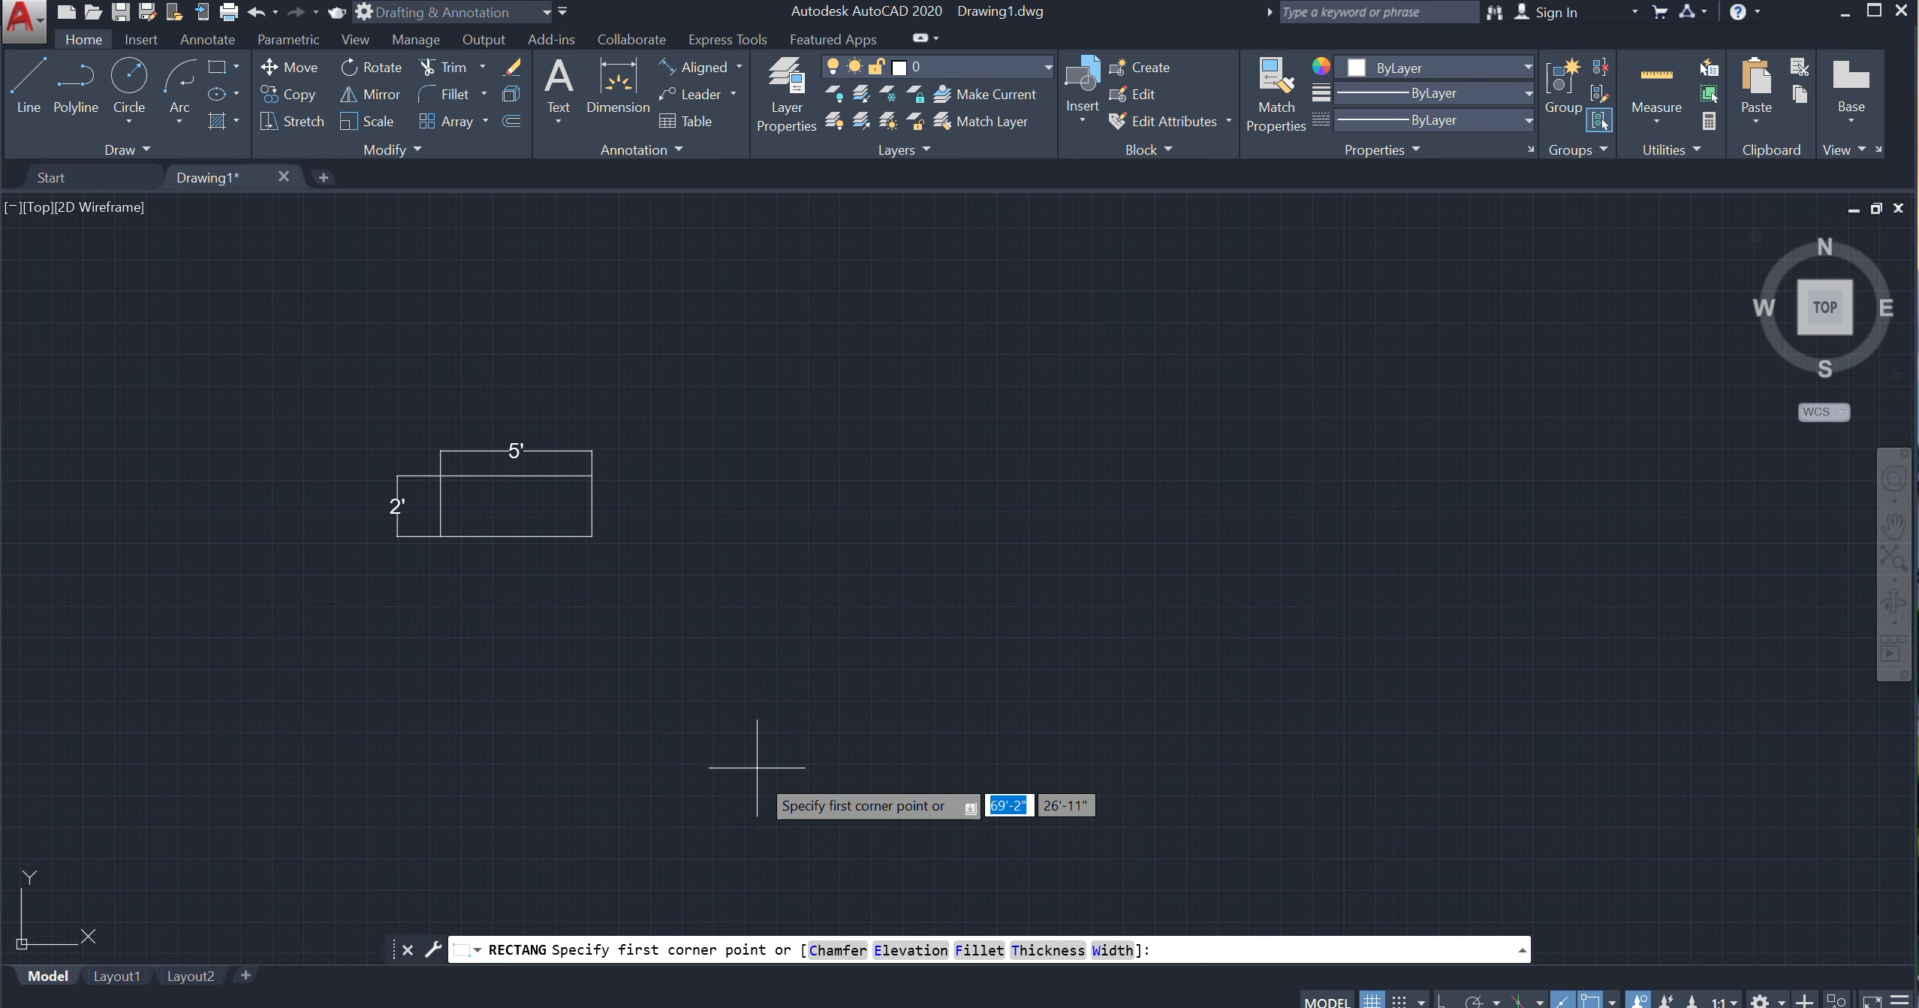
{"action": "left_click", "coordinate": [628, 600]}
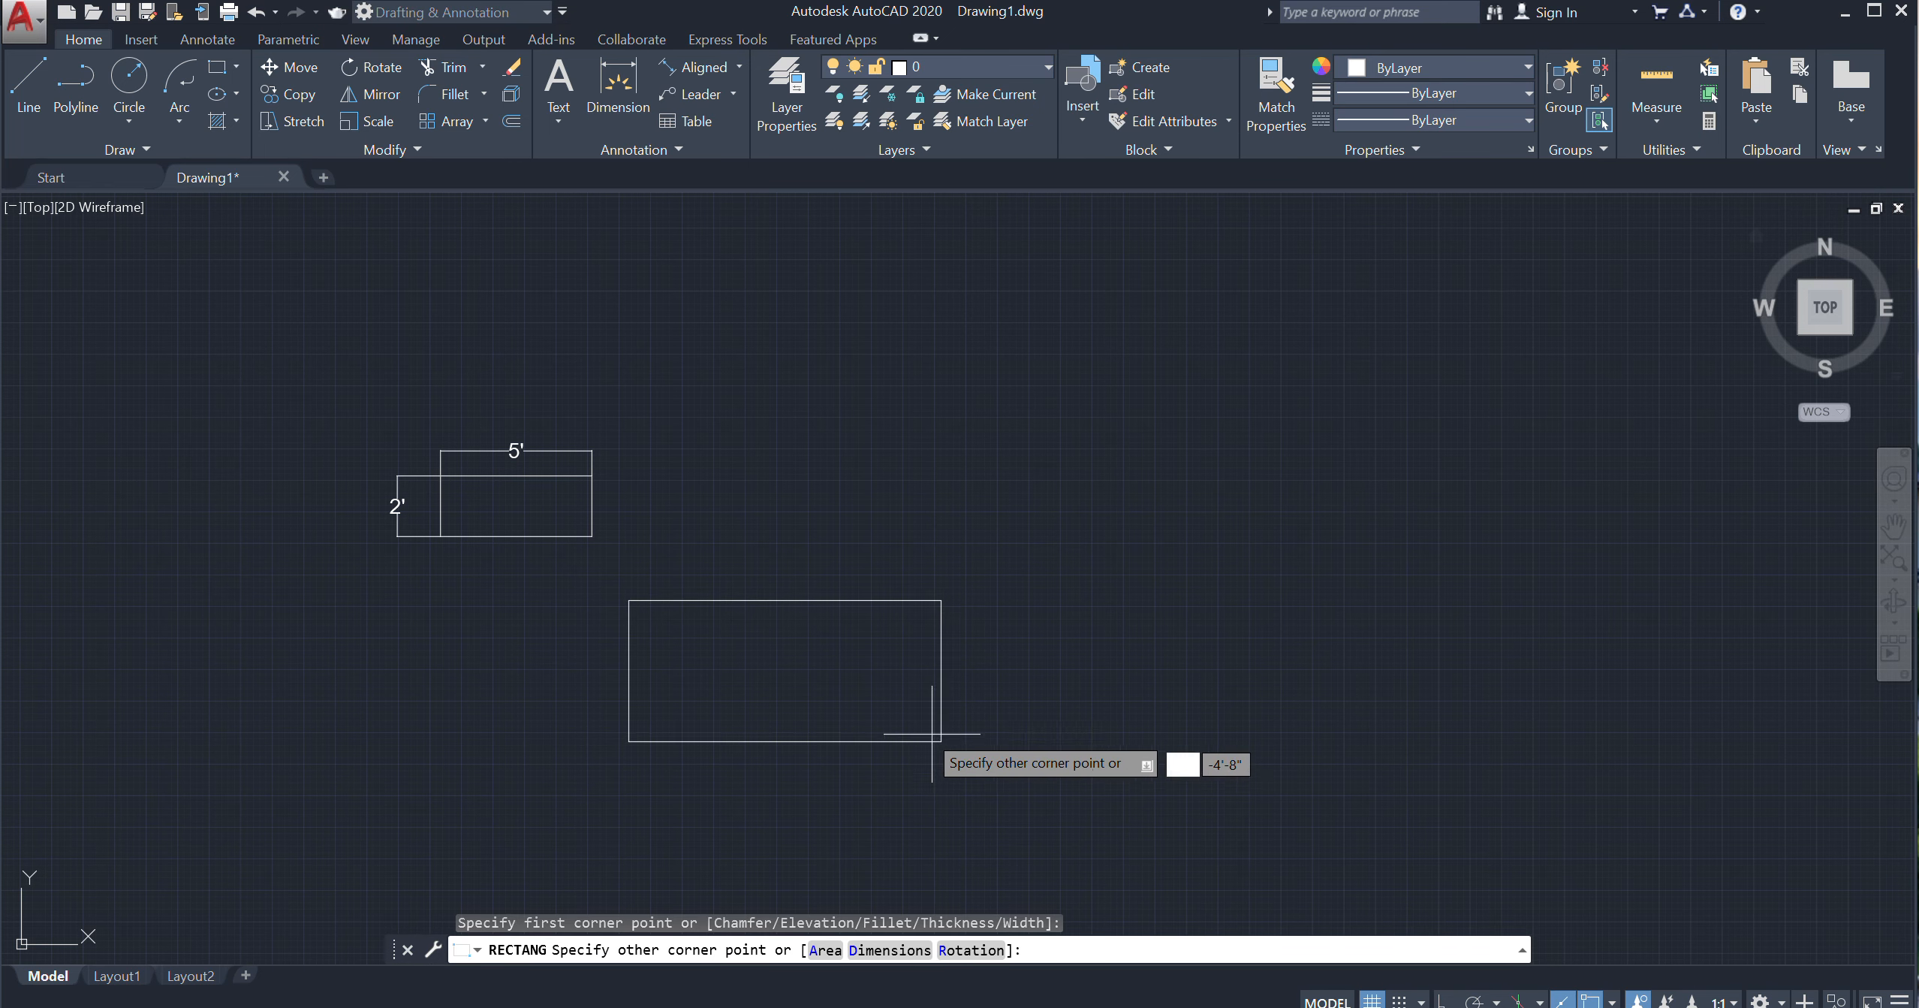
{"action": "middle_click_drag", "start_coordinate": [688, 658], "coordinate": [636, 563]}
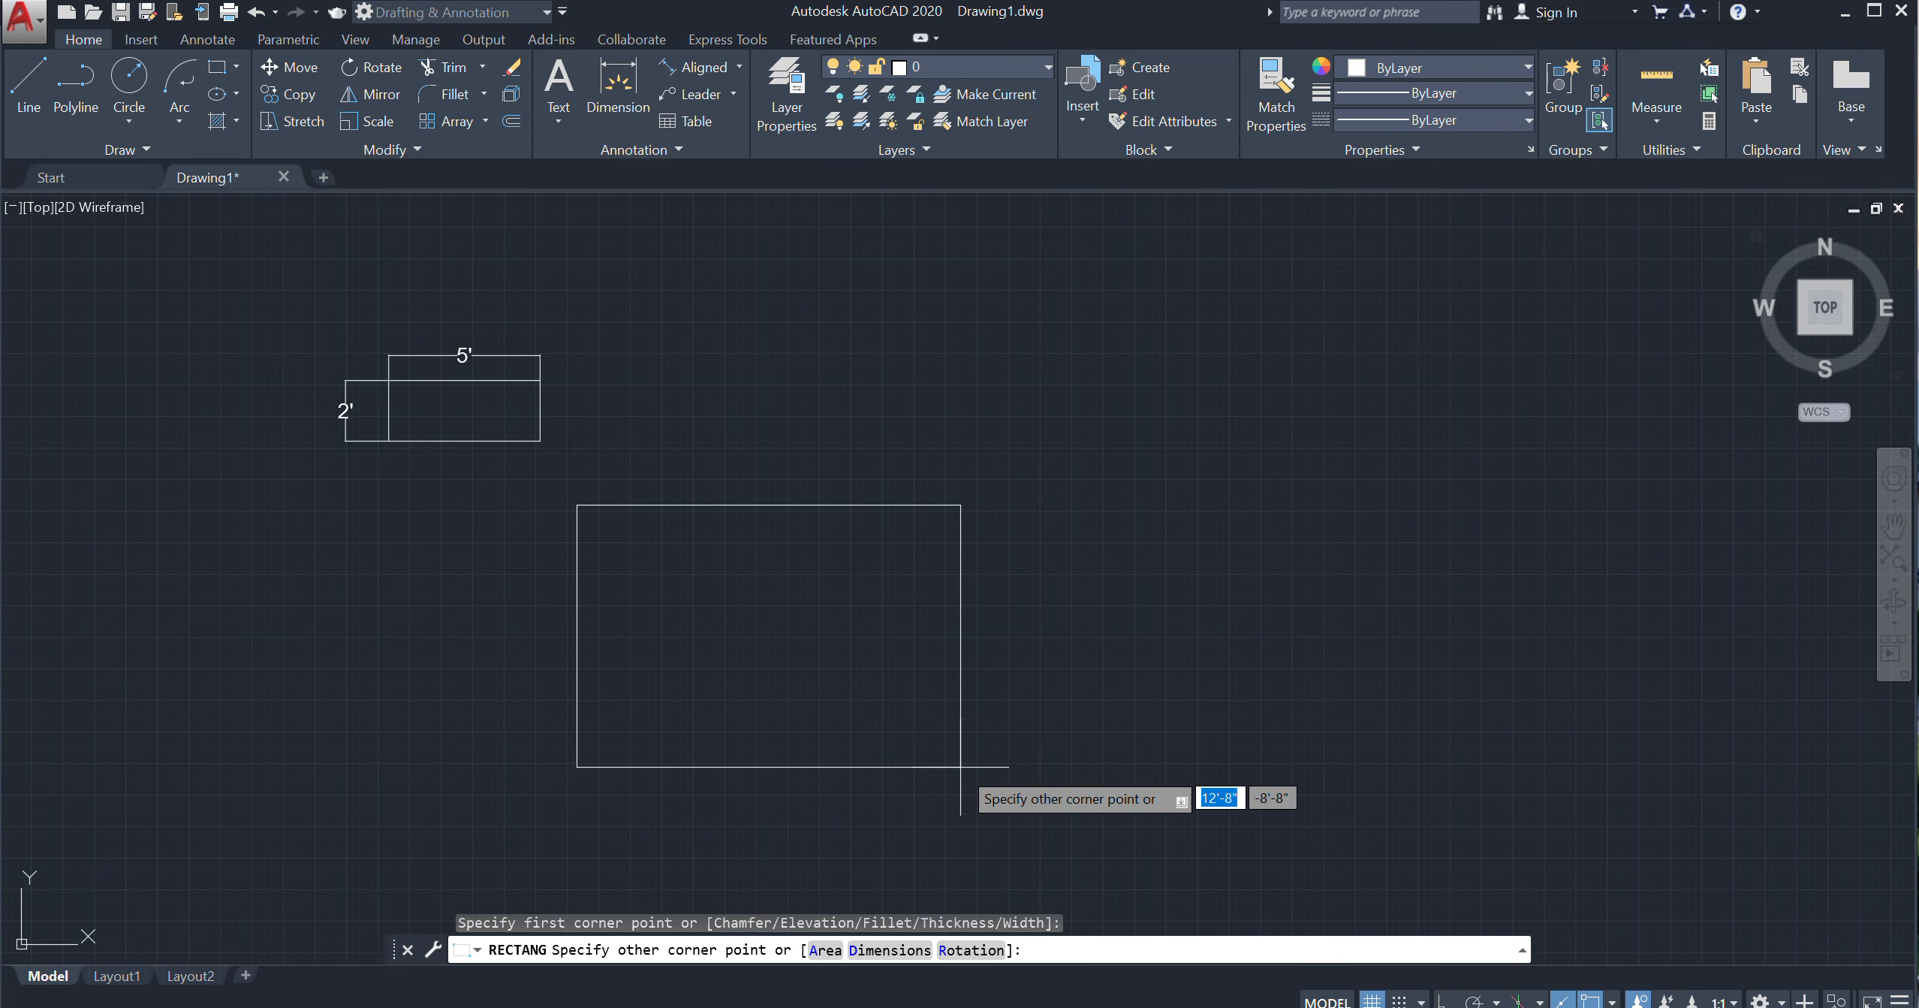
{"action": "type", "text": "D"}
{"action": "key", "text": "Return"}
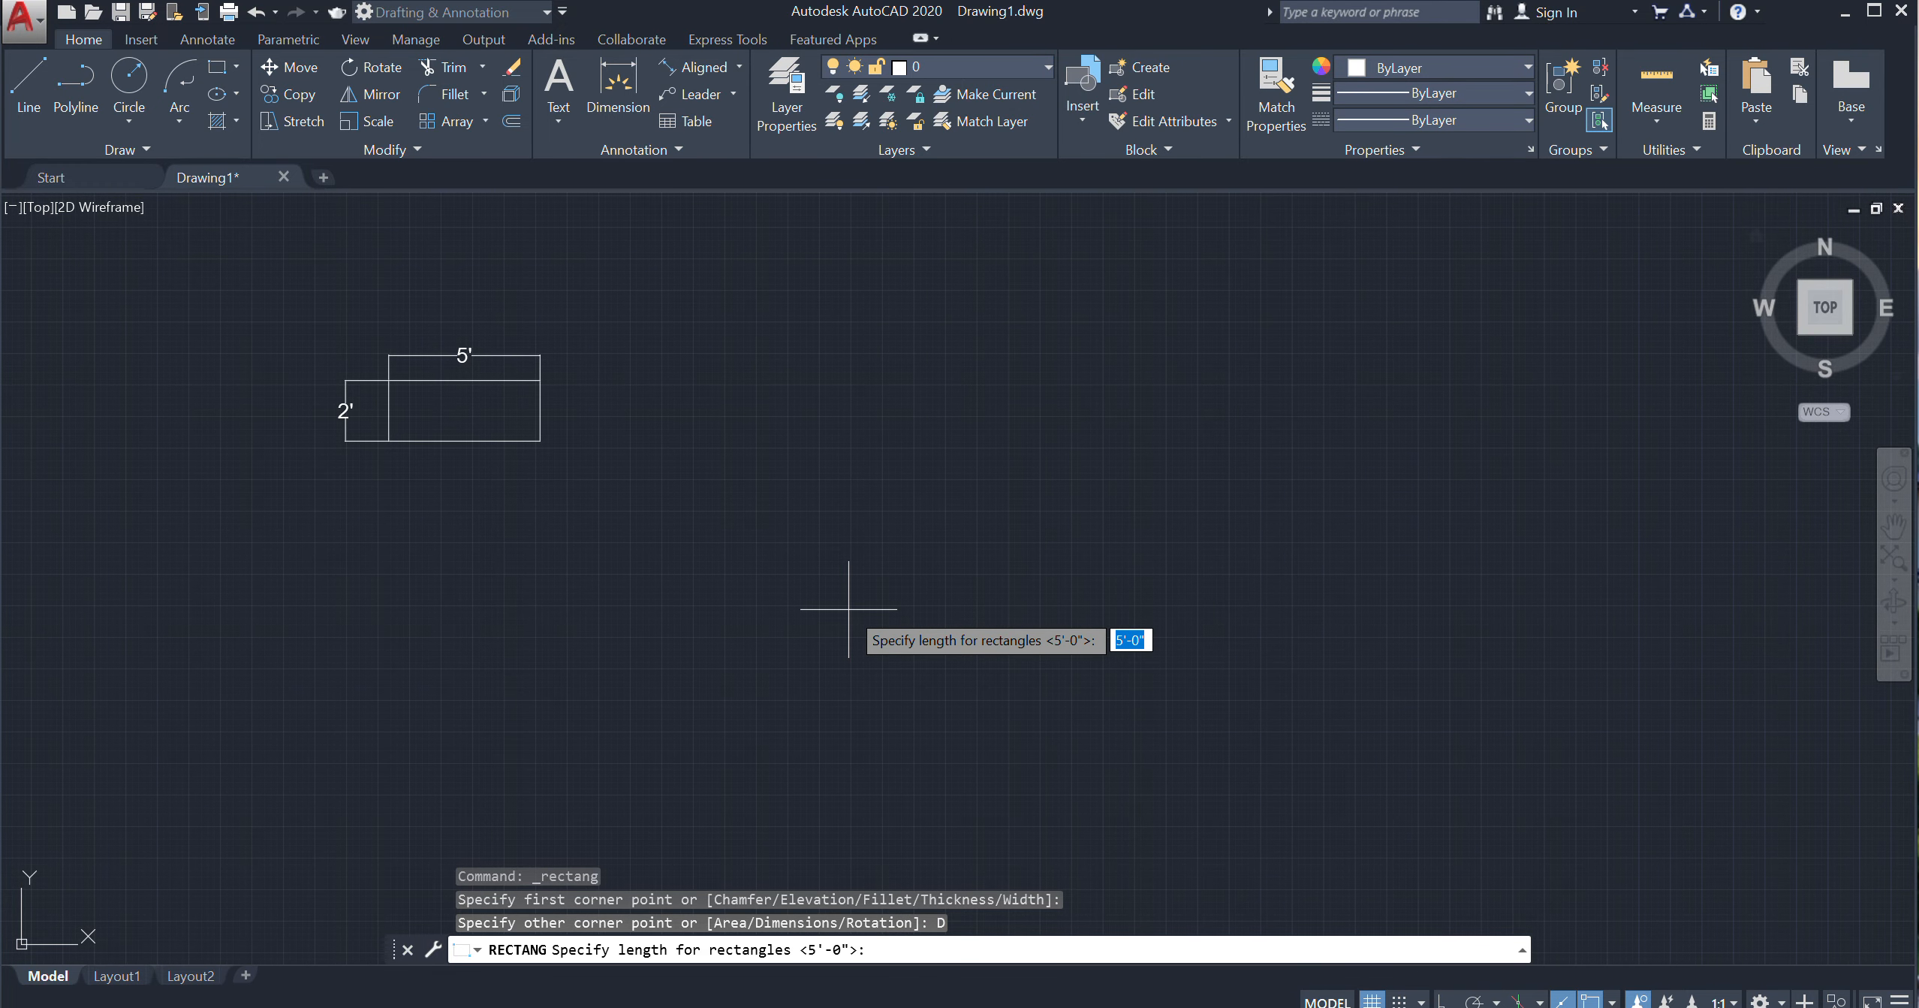
{"action": "type", "text": "4'"}
{"action": "key", "text": "Return"}
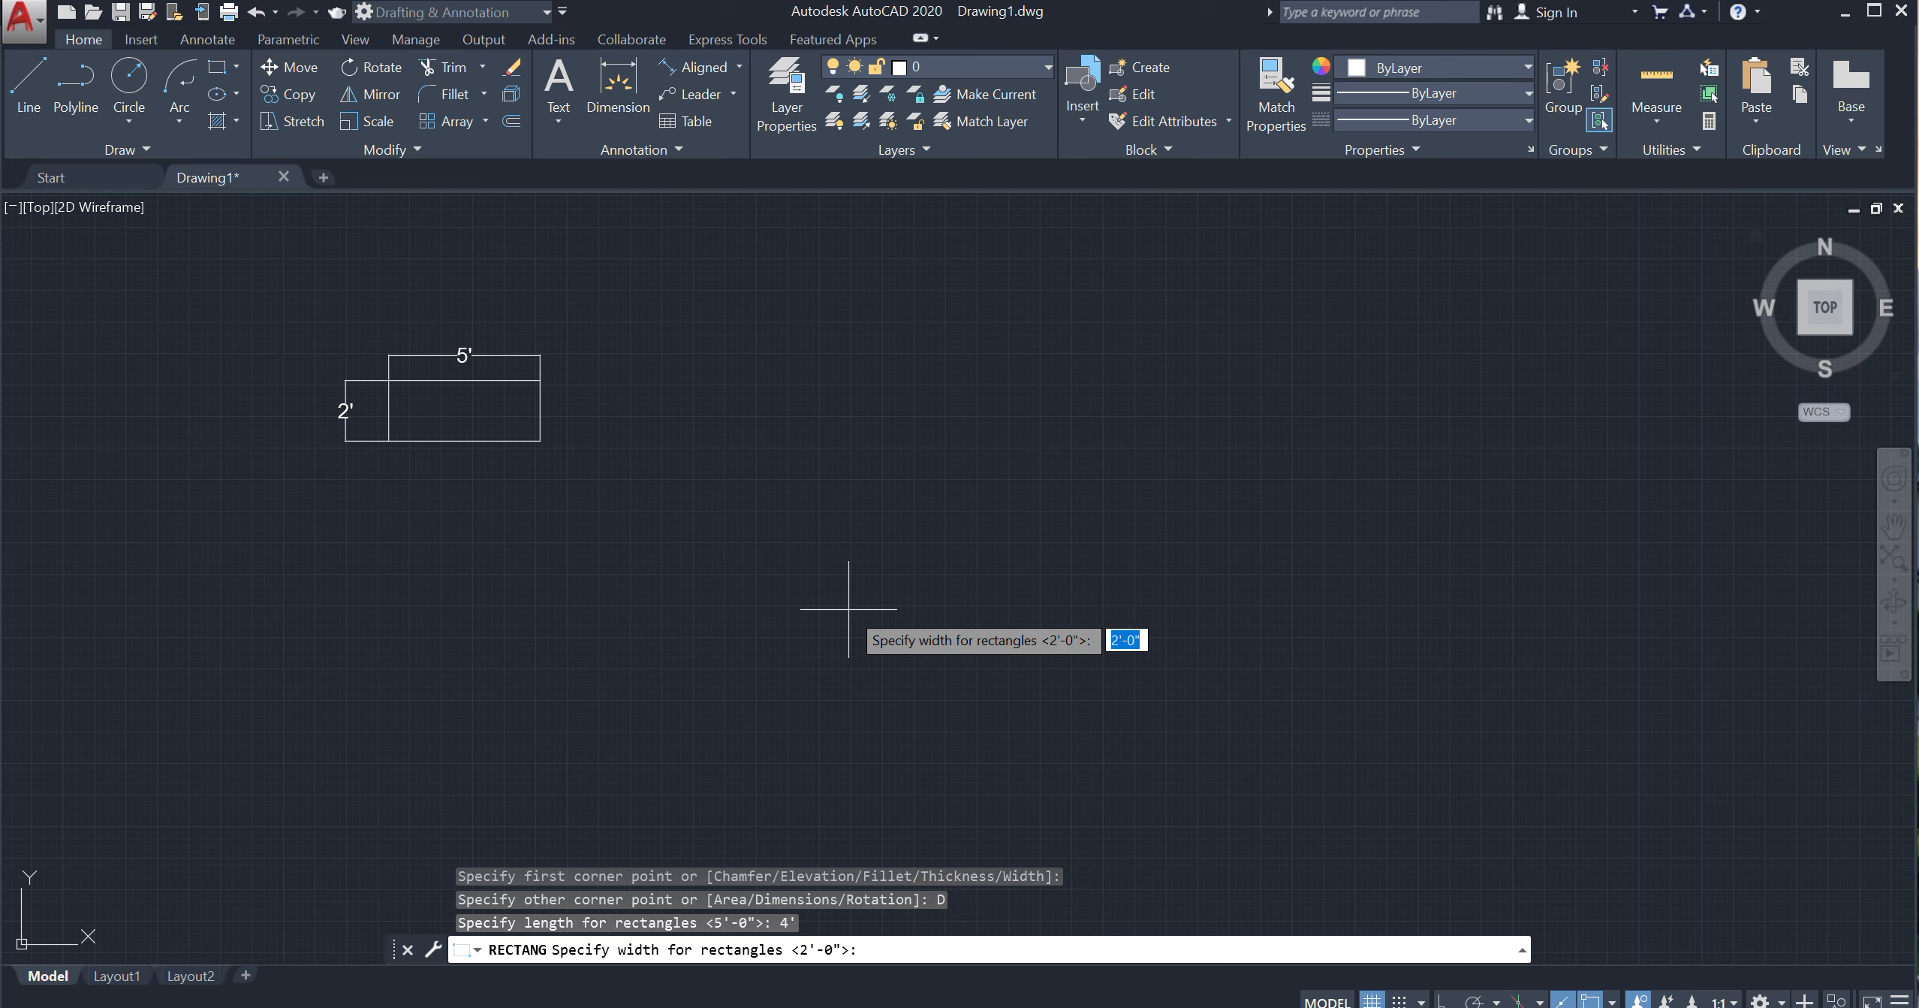
{"action": "type", "text": "1'"}
{"action": "key", "text": "Return"}
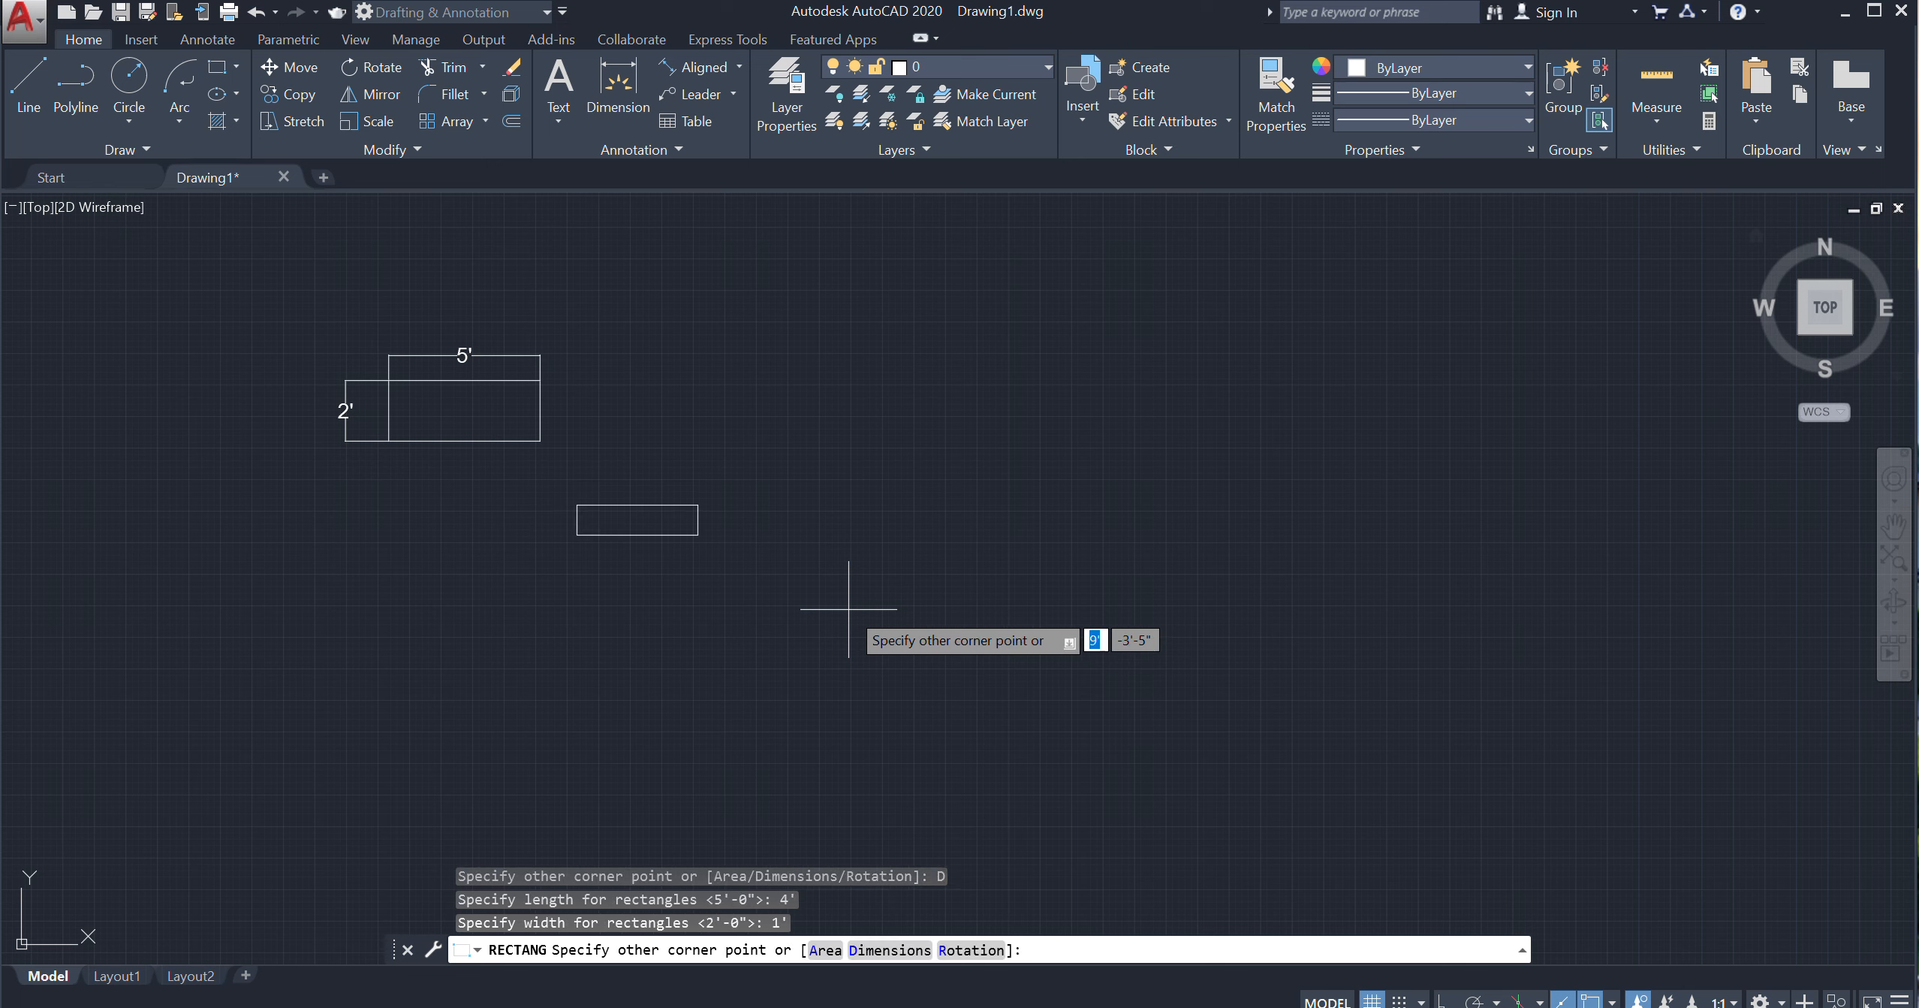
{"action": "left_click", "coordinate": [852, 611]}
Dimension the second rectangle's left and top edges, placing the dimensions outside it, and end the dimension command
{"action": "left_click", "coordinate": [618, 87]}
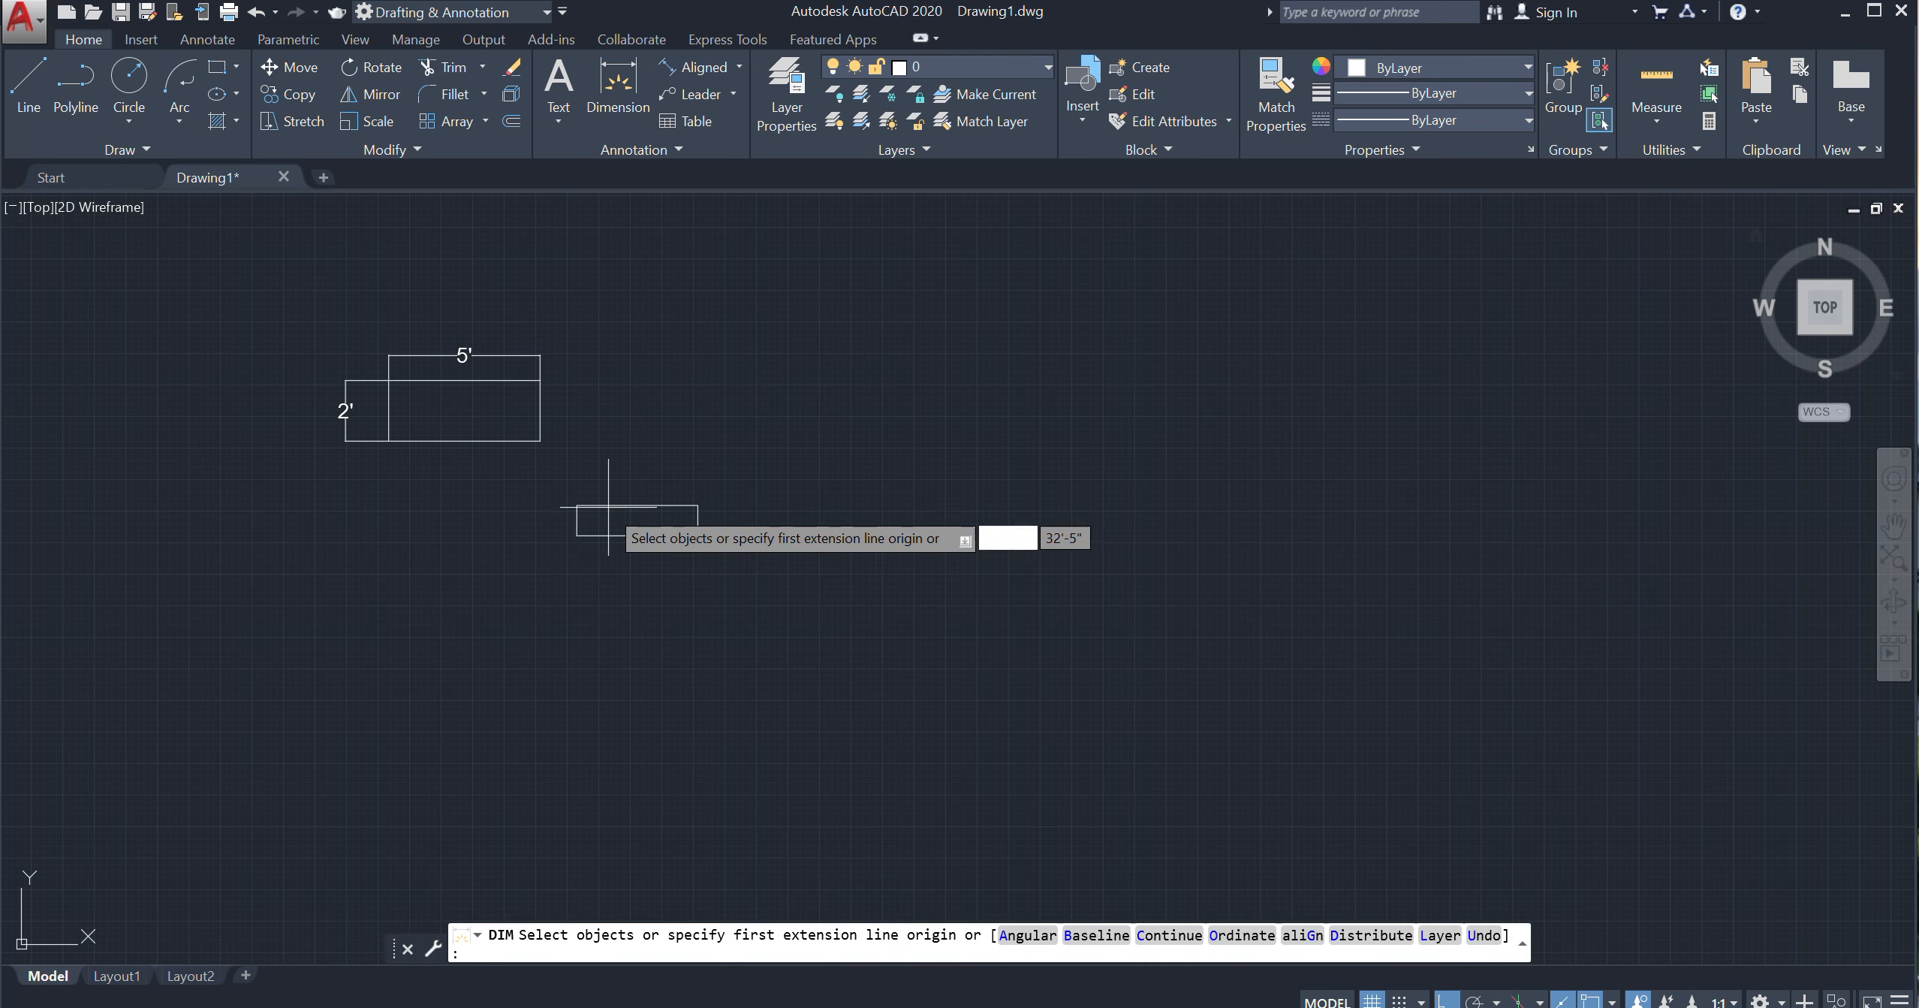
{"action": "left_click", "coordinate": [577, 505]}
{"action": "left_click", "coordinate": [577, 535]}
{"action": "left_click", "coordinate": [540, 532]}
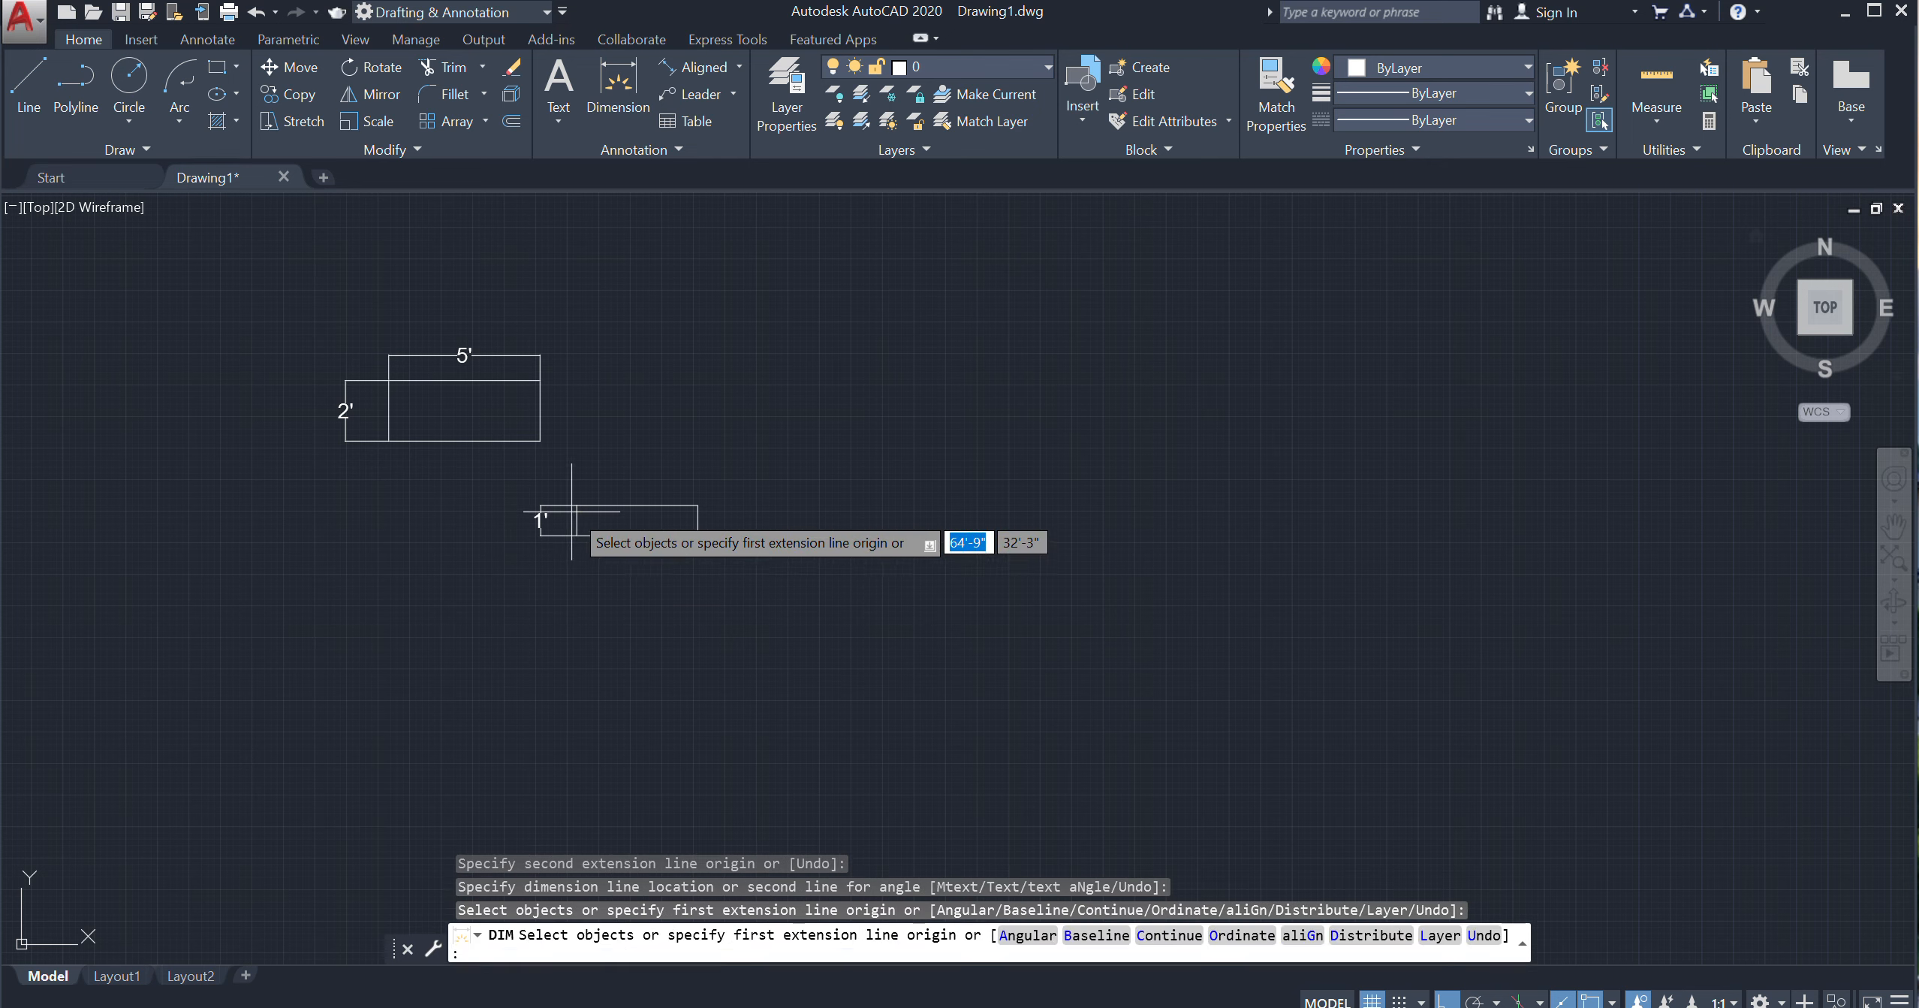
{"action": "left_click", "coordinate": [577, 506]}
{"action": "left_click", "coordinate": [698, 505]}
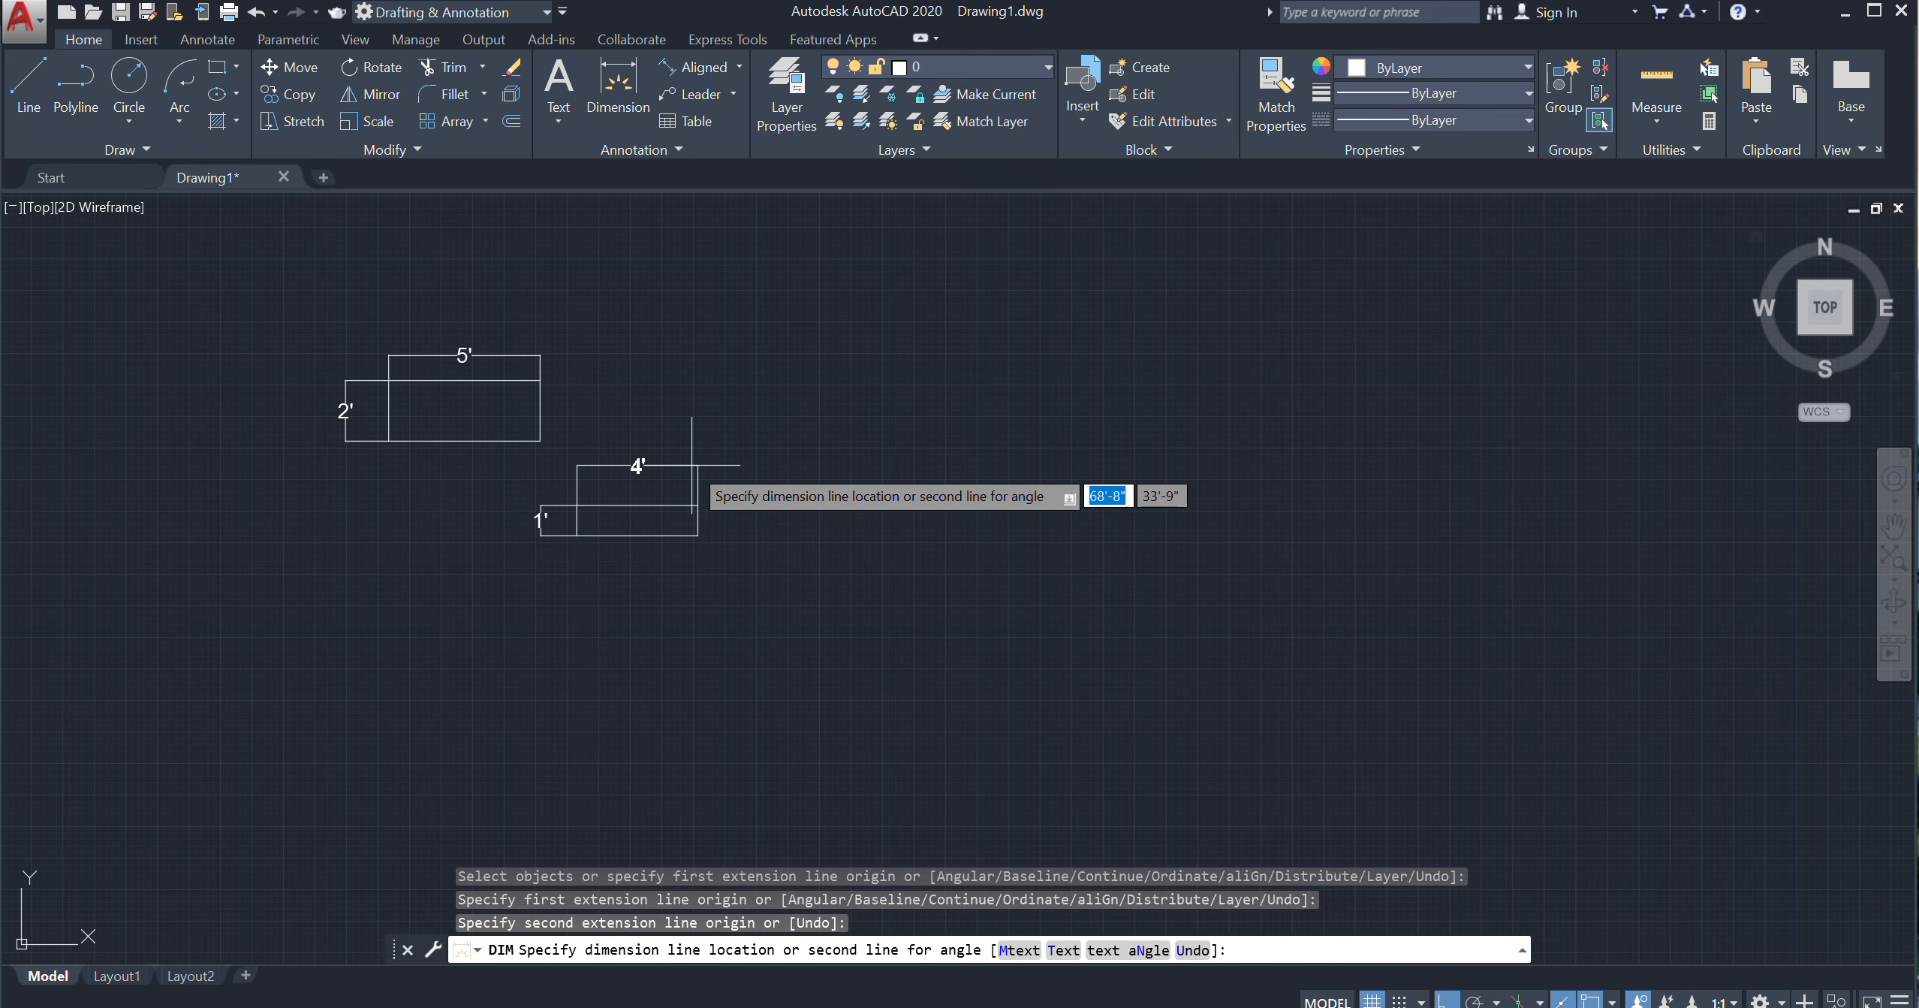
{"action": "left_click", "coordinate": [692, 465]}
{"action": "scroll", "coordinate": [634, 613], "scroll_direction": "up", "scroll_amount": 3}
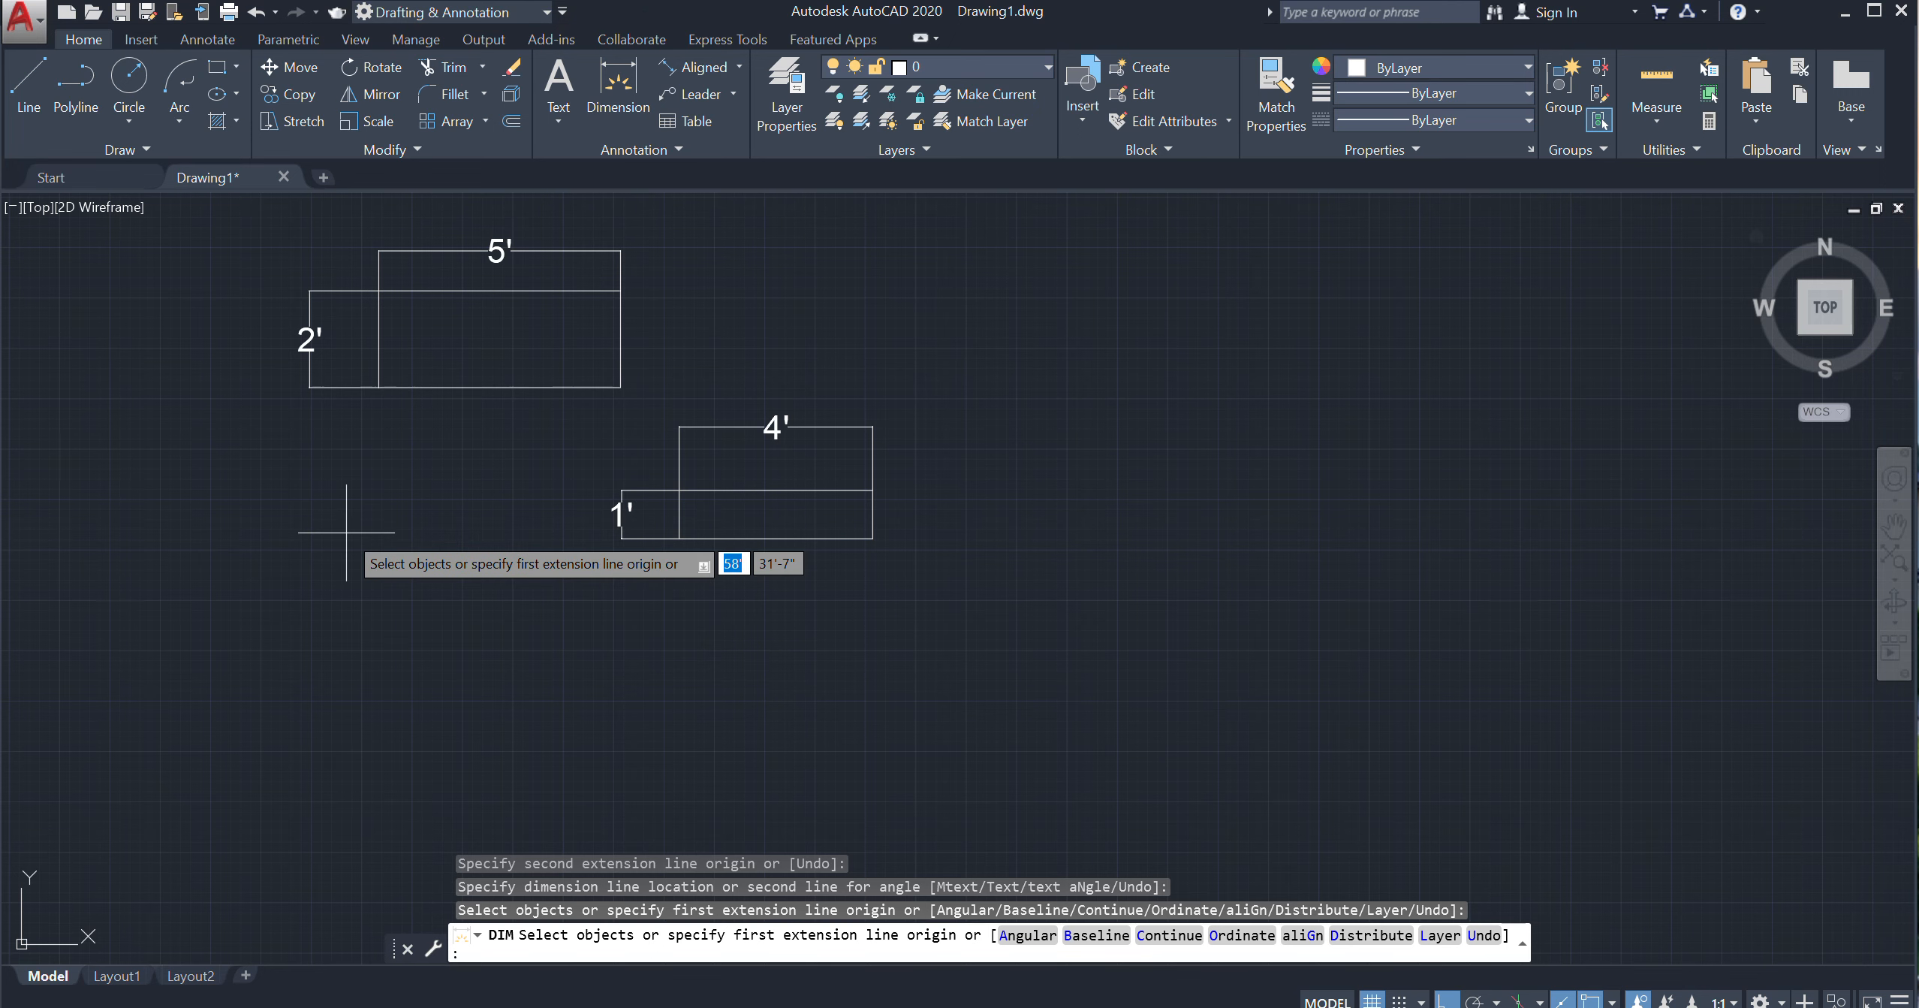
{"action": "key", "text": "Escape"}
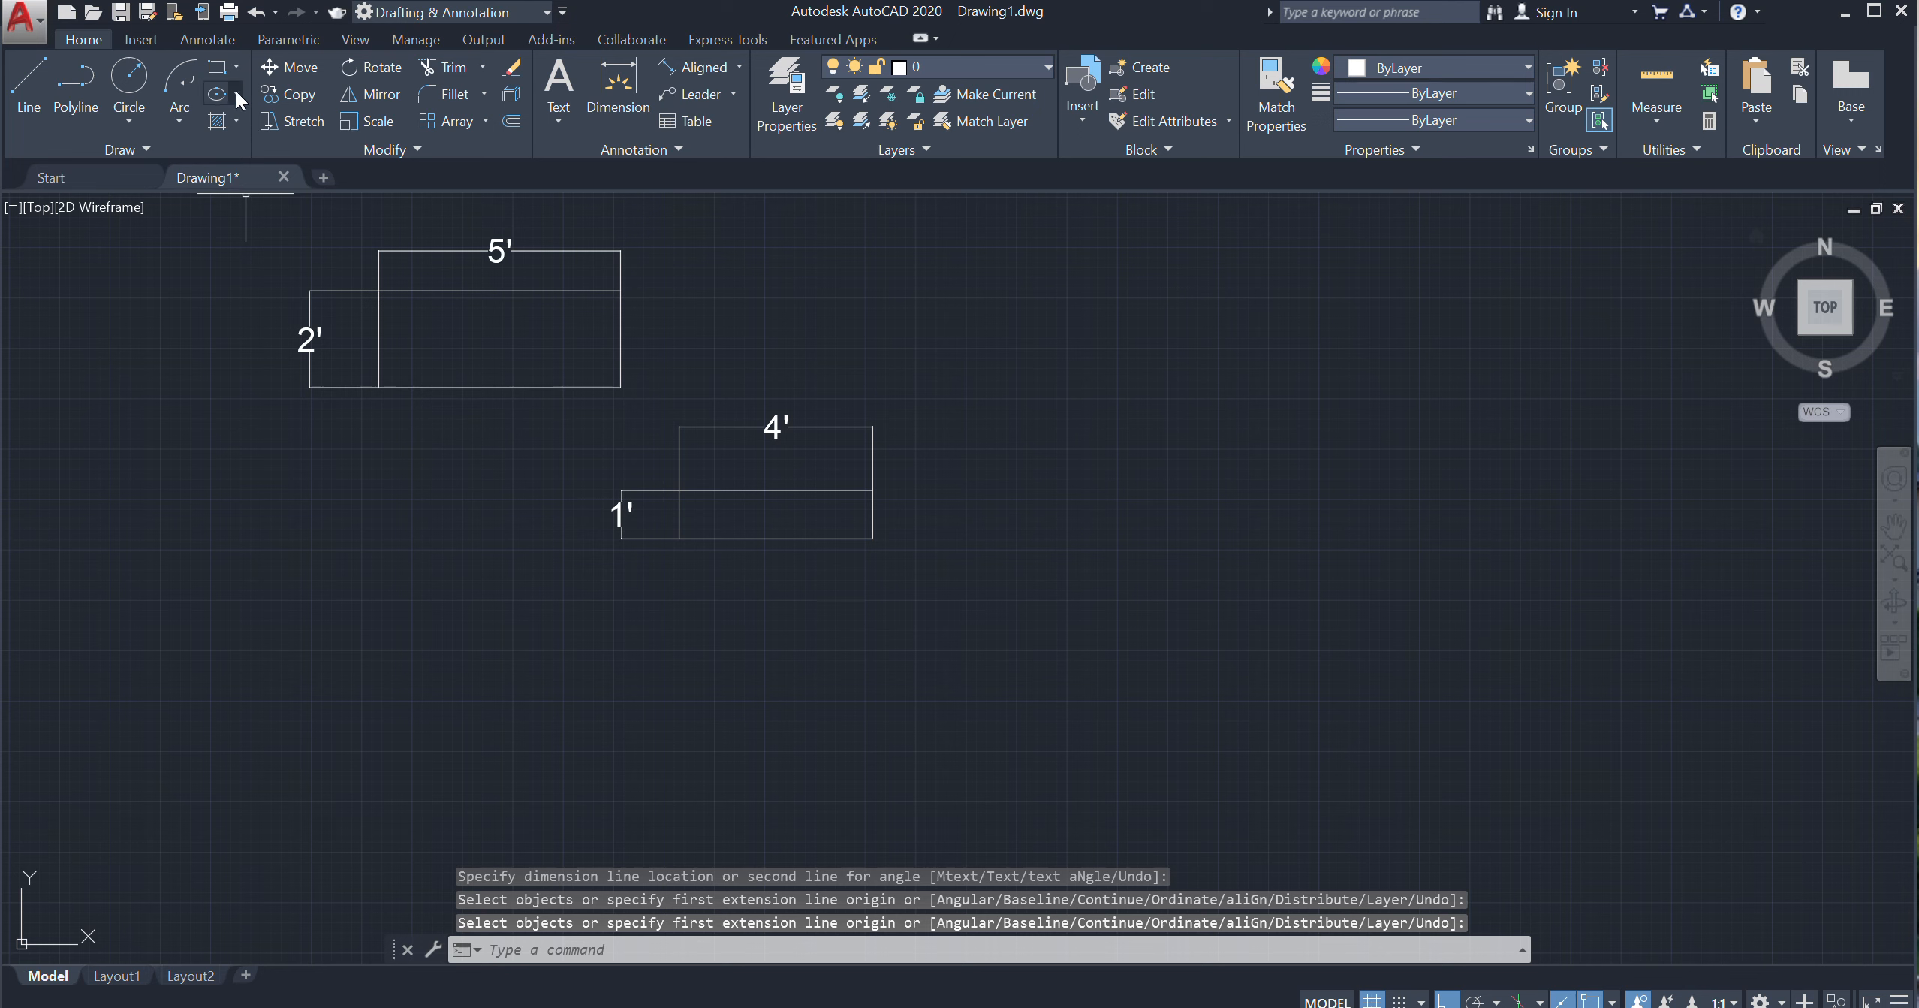
Draw a 3-sided polygon below the rectangles, inscribed in a circle of 4' radius, with one vertex pointing straight up
{"action": "left_click", "coordinate": [238, 67]}
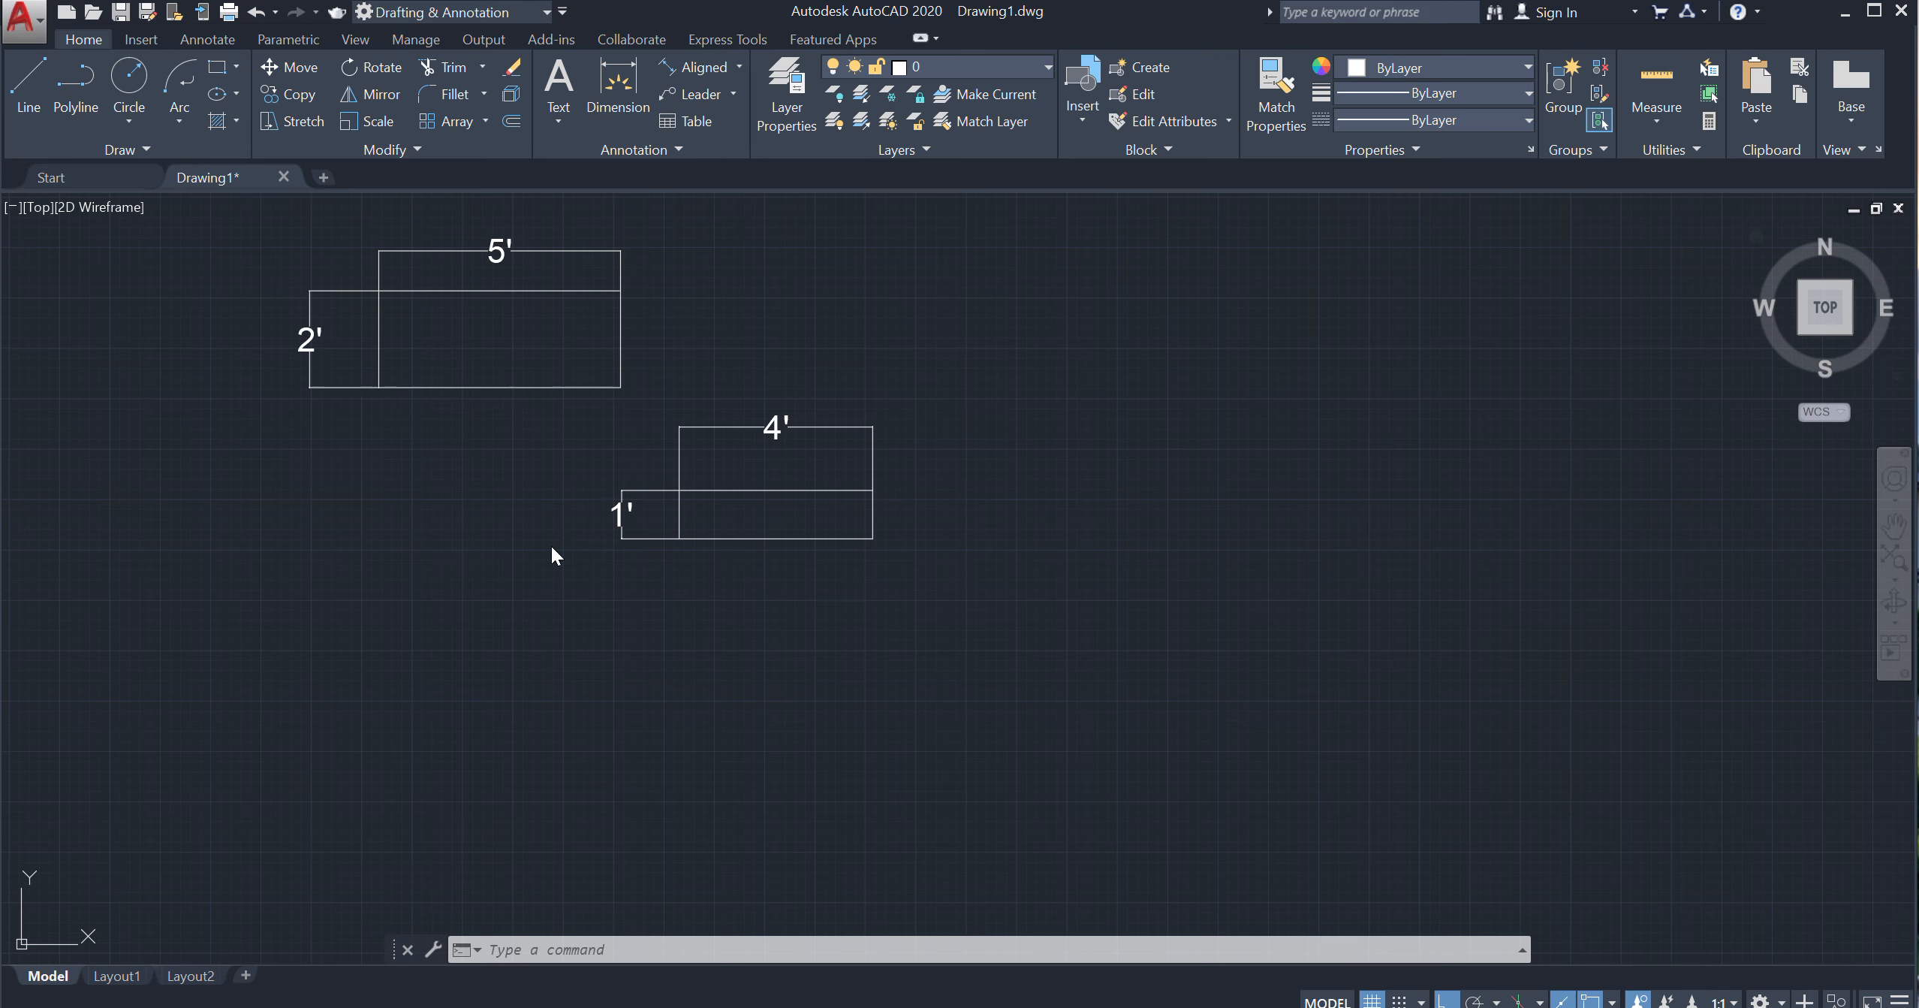
{"action": "type", "text": "POL"}
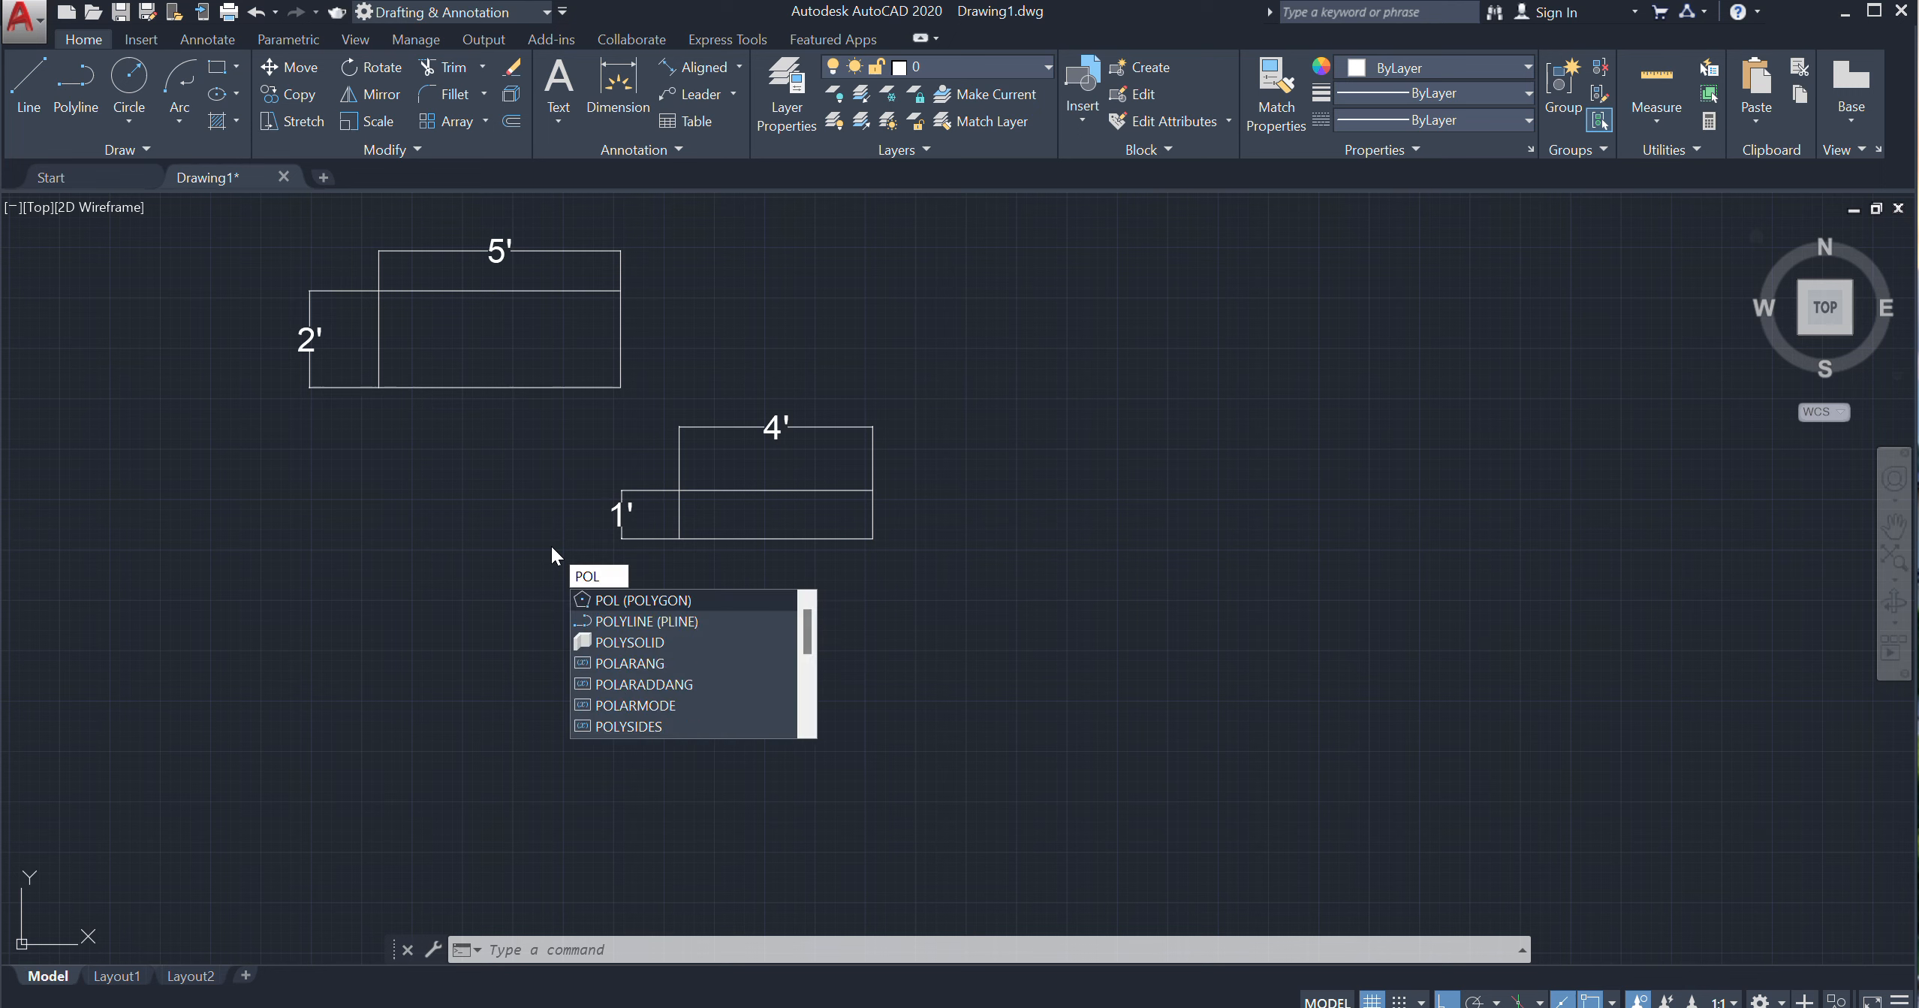
{"action": "key", "text": "Return"}
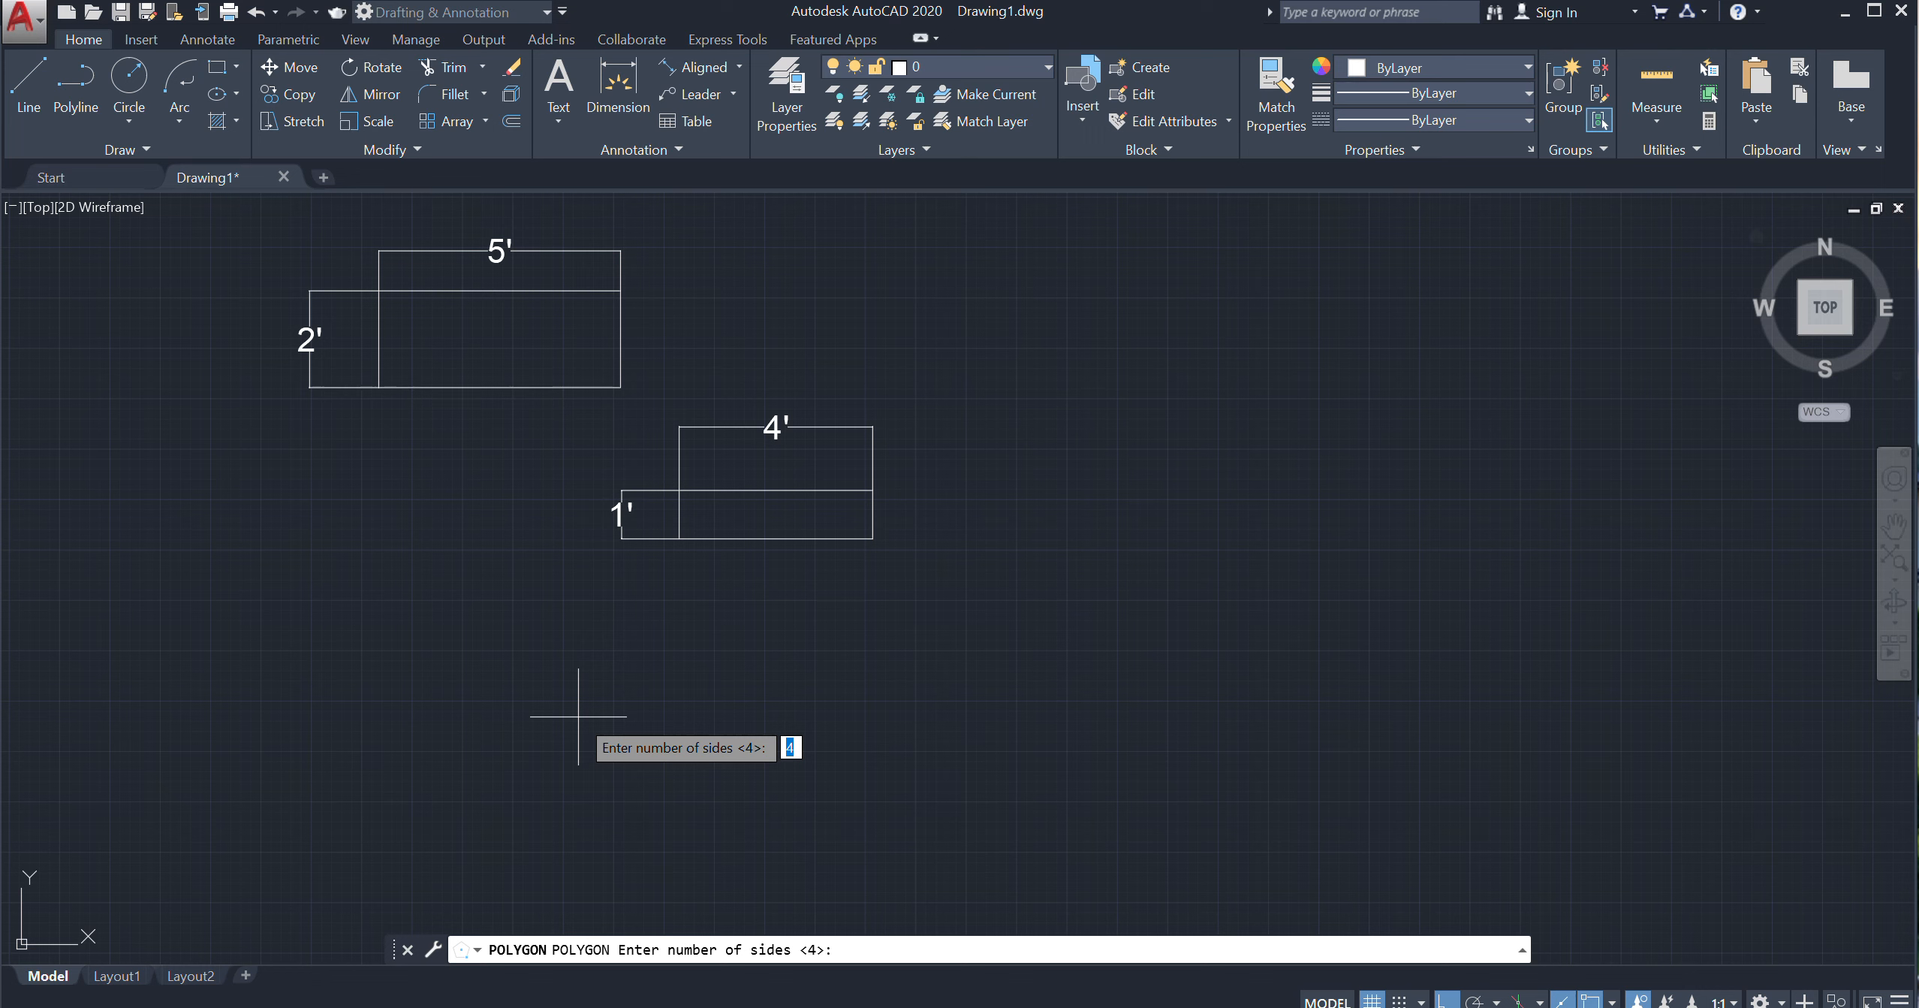
{"action": "type", "text": "3"}
{"action": "key", "text": "Return"}
{"action": "left_click", "coordinate": [575, 742]}
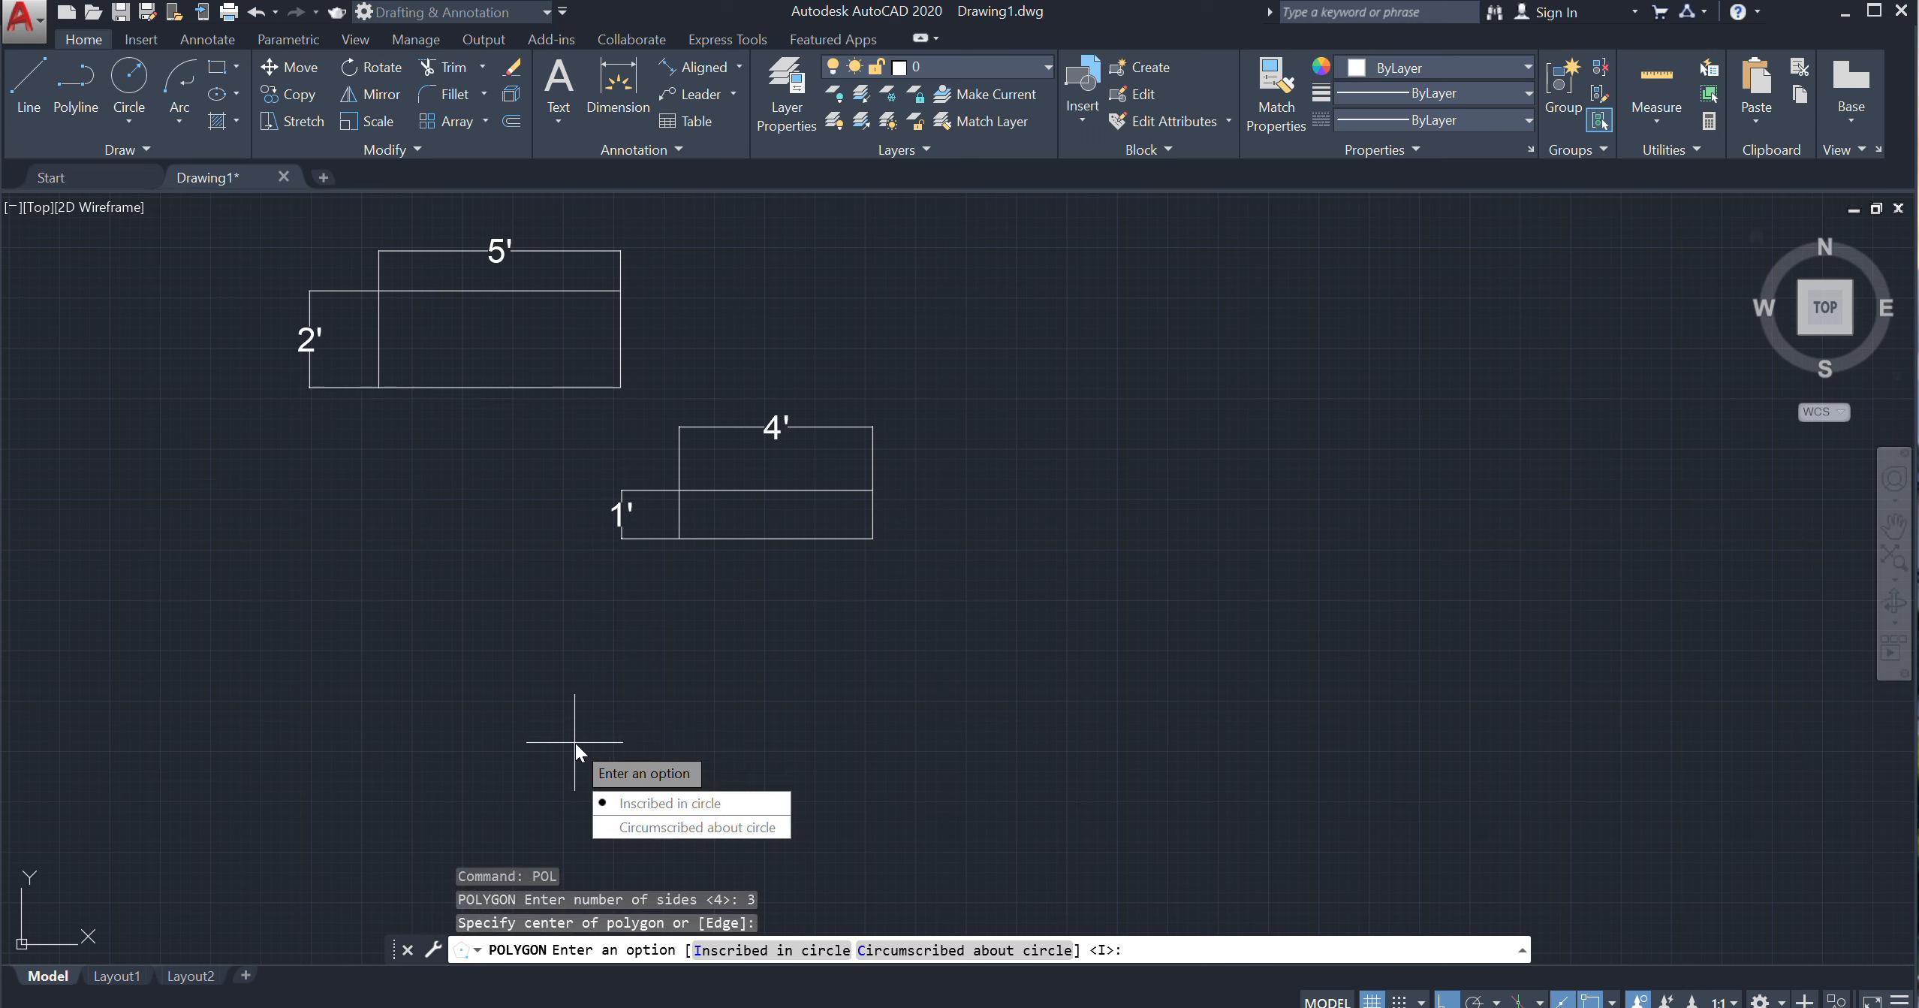
{"action": "left_click", "coordinate": [677, 802]}
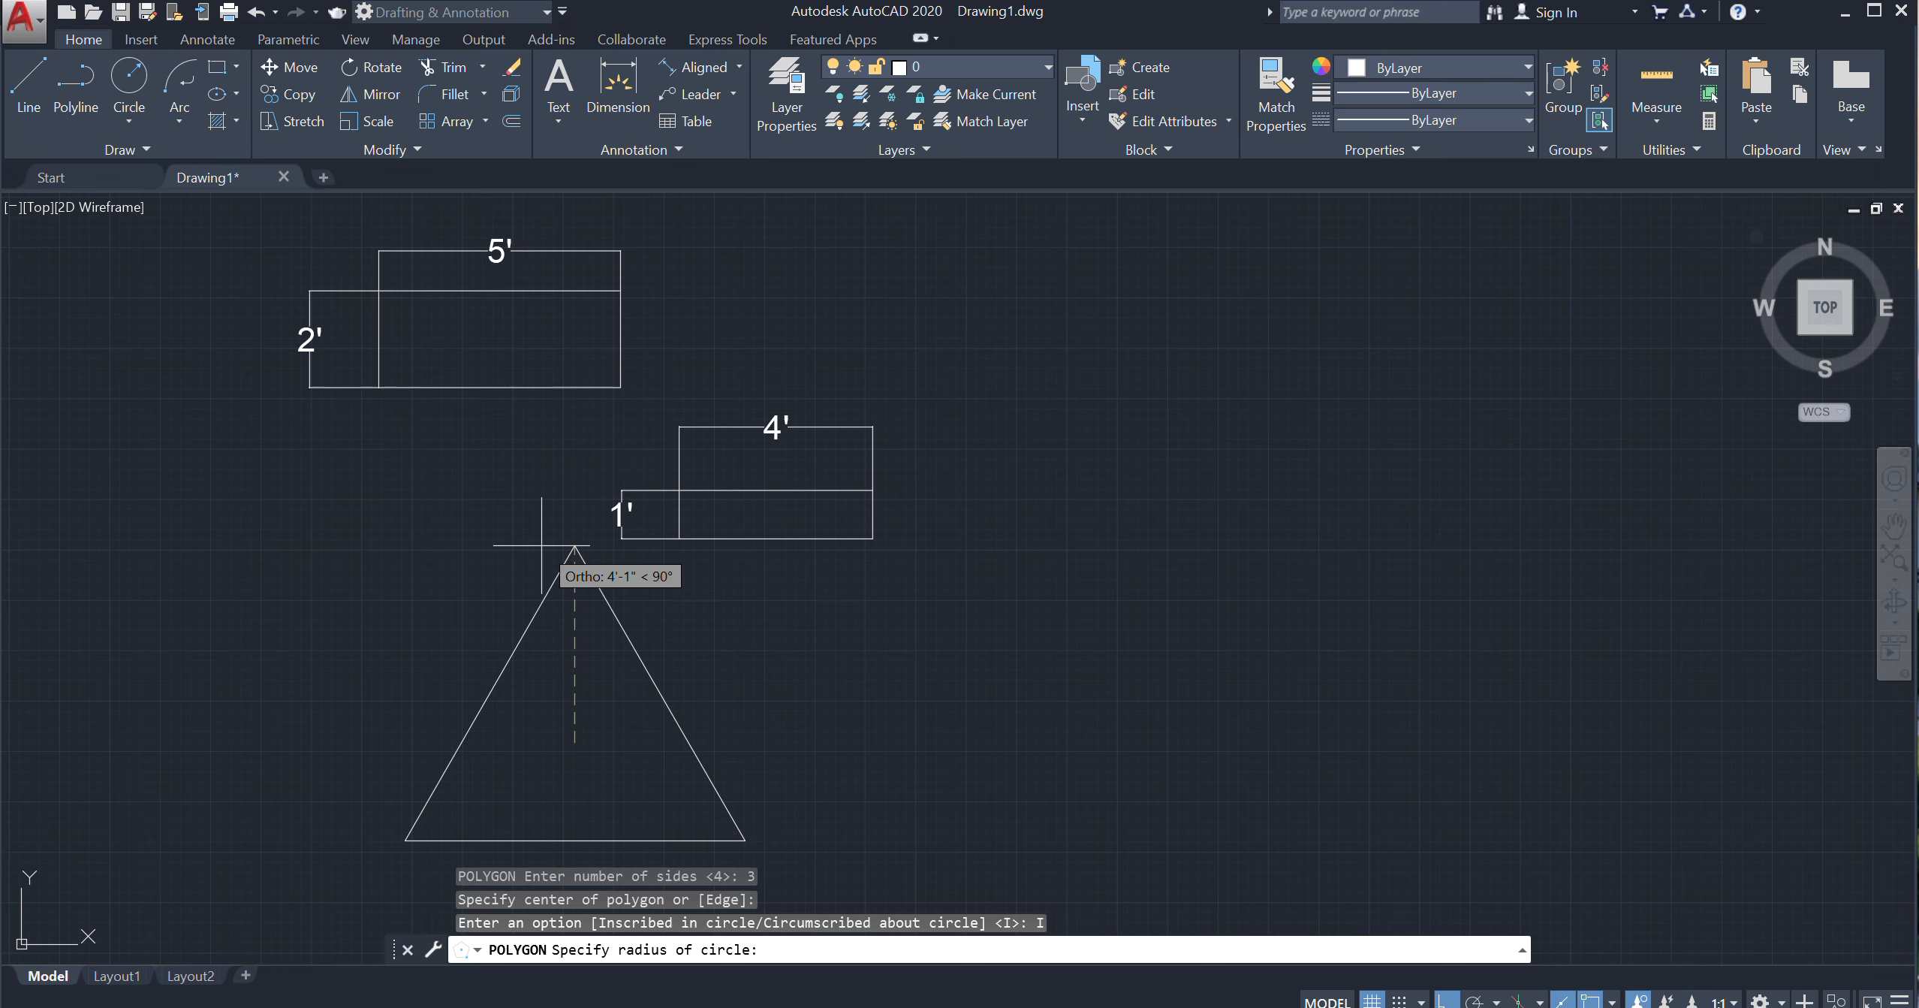
{"action": "type", "text": "4'"}
{"action": "key", "text": "Return"}
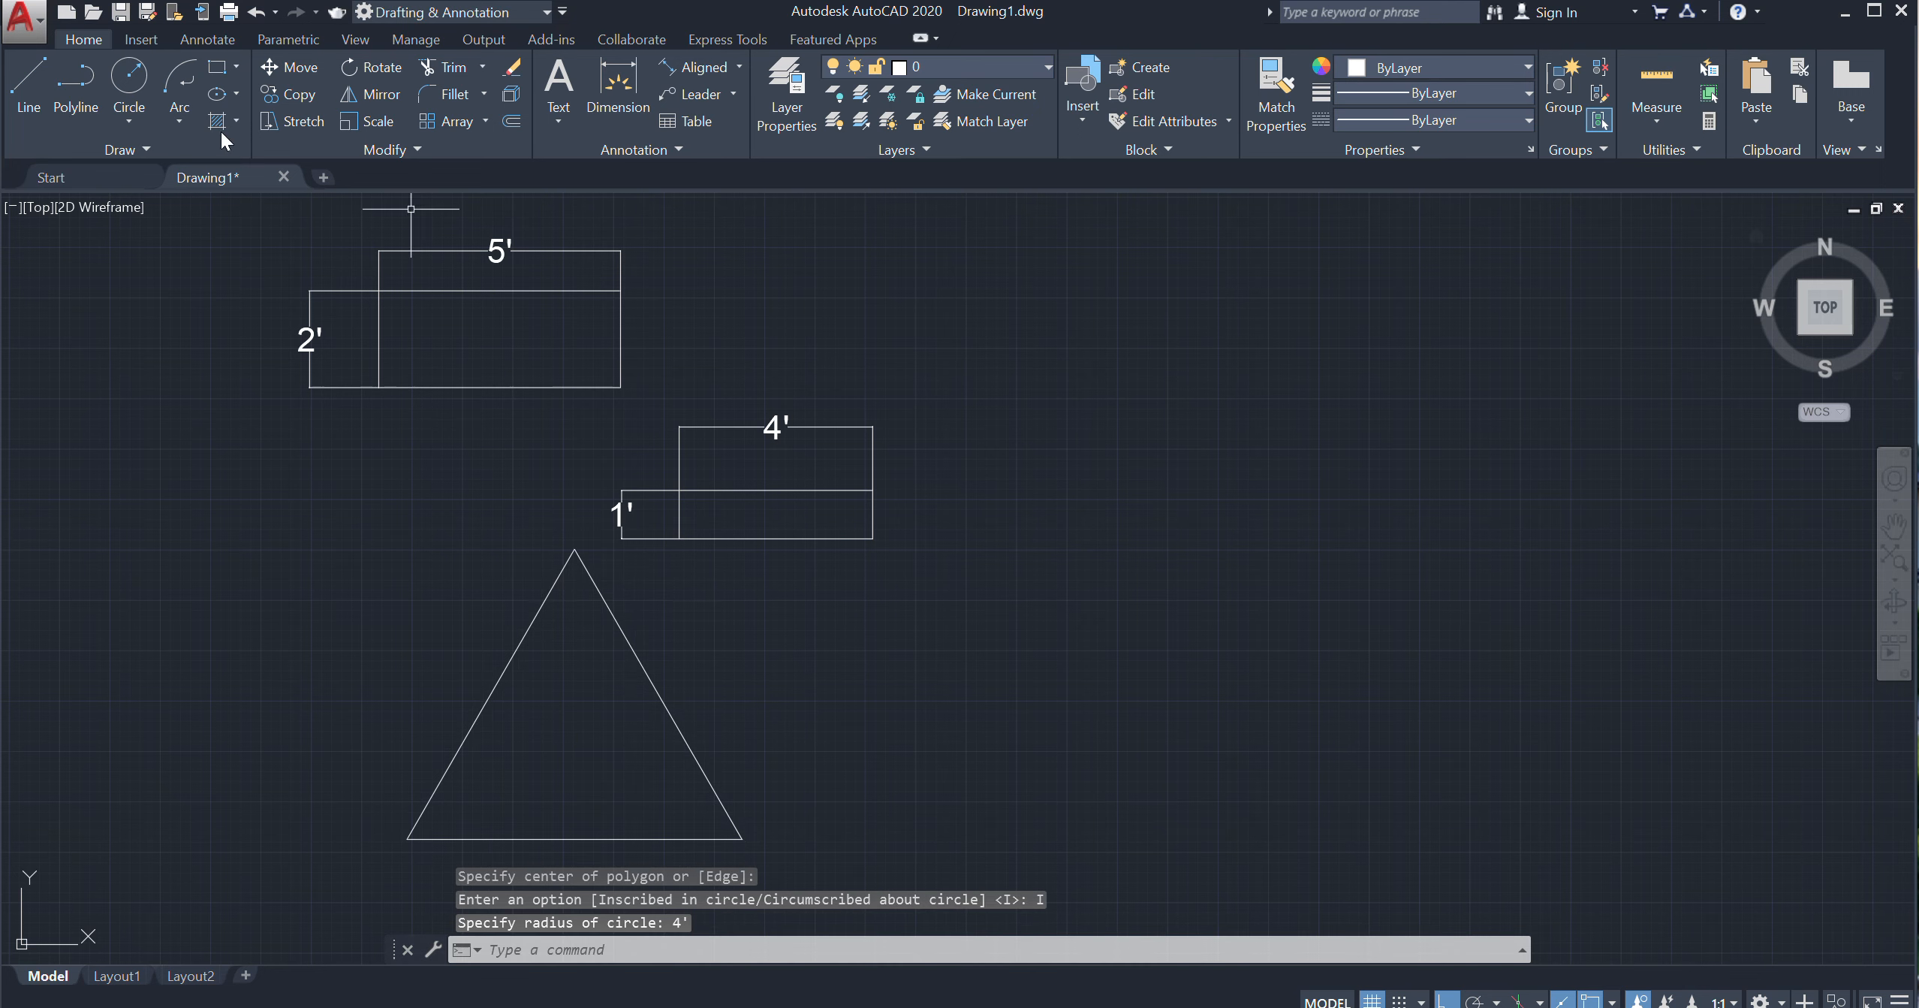
{"action": "left_click", "coordinate": [131, 121]}
{"action": "left_click", "coordinate": [154, 168]}
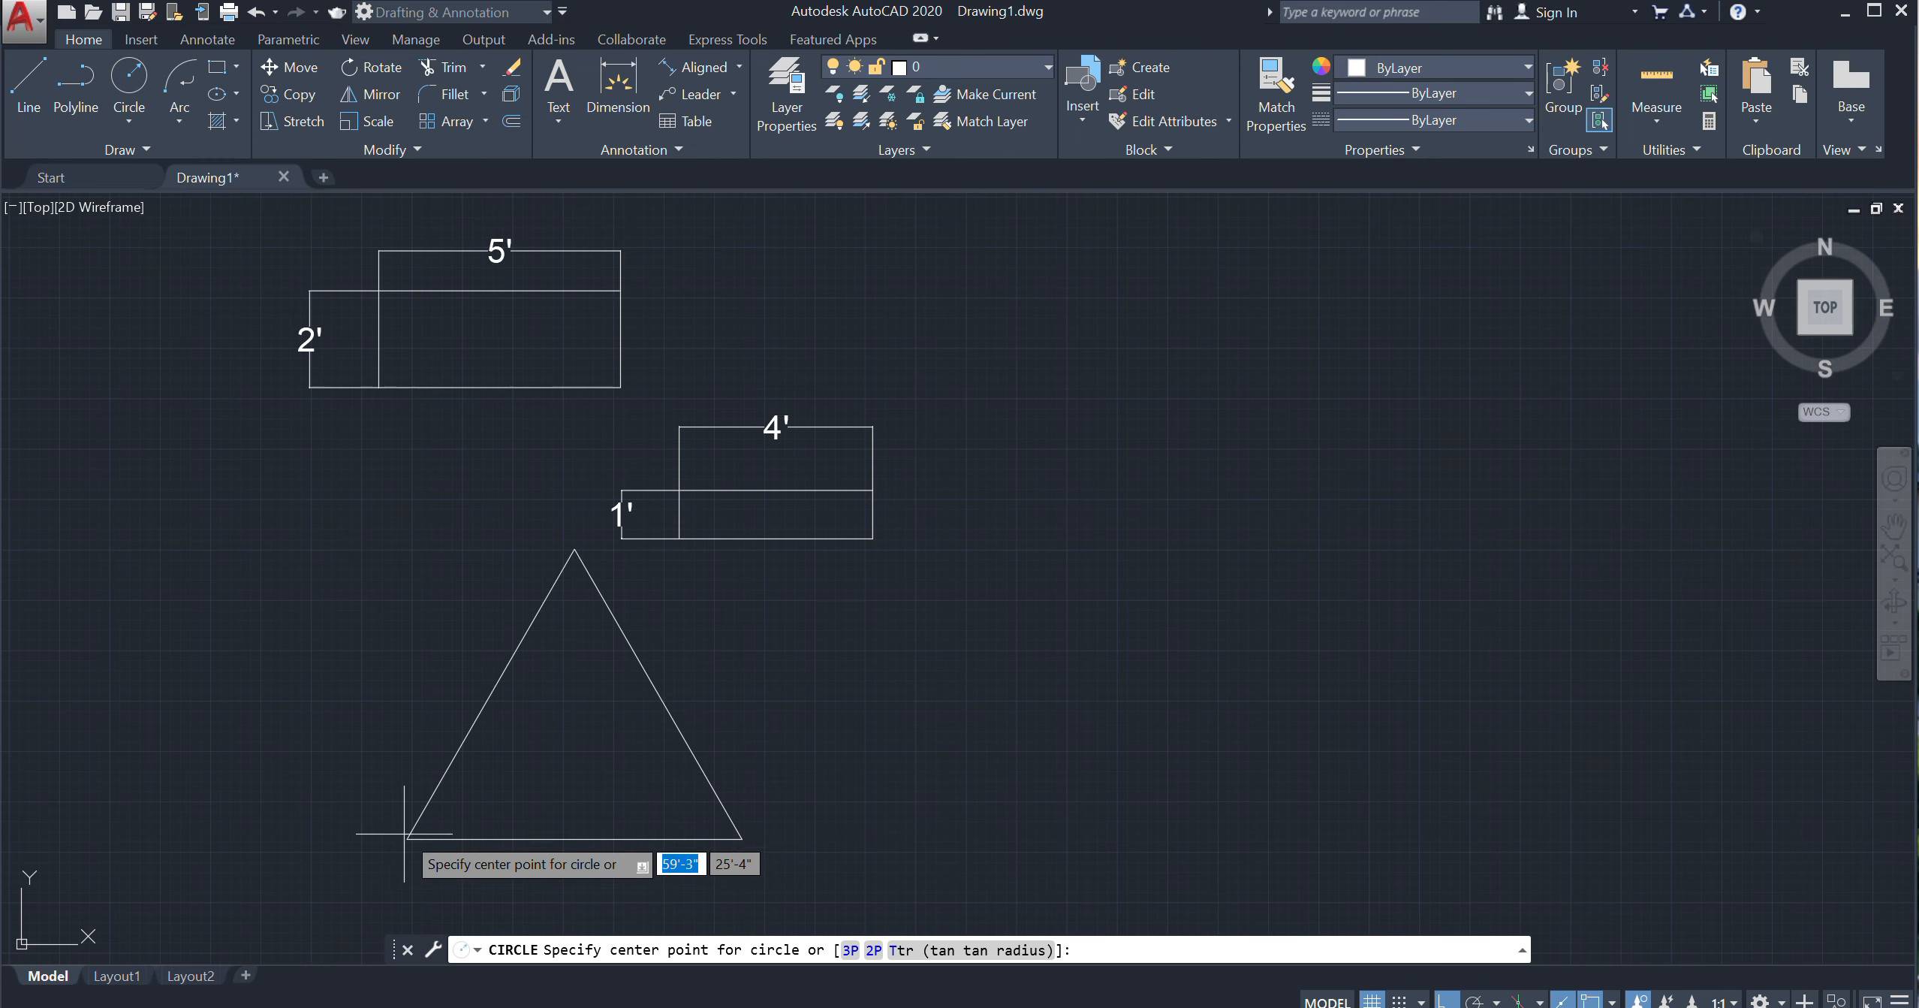
{"action": "middle_click_drag", "start_coordinate": [567, 750], "coordinate": [558, 716]}
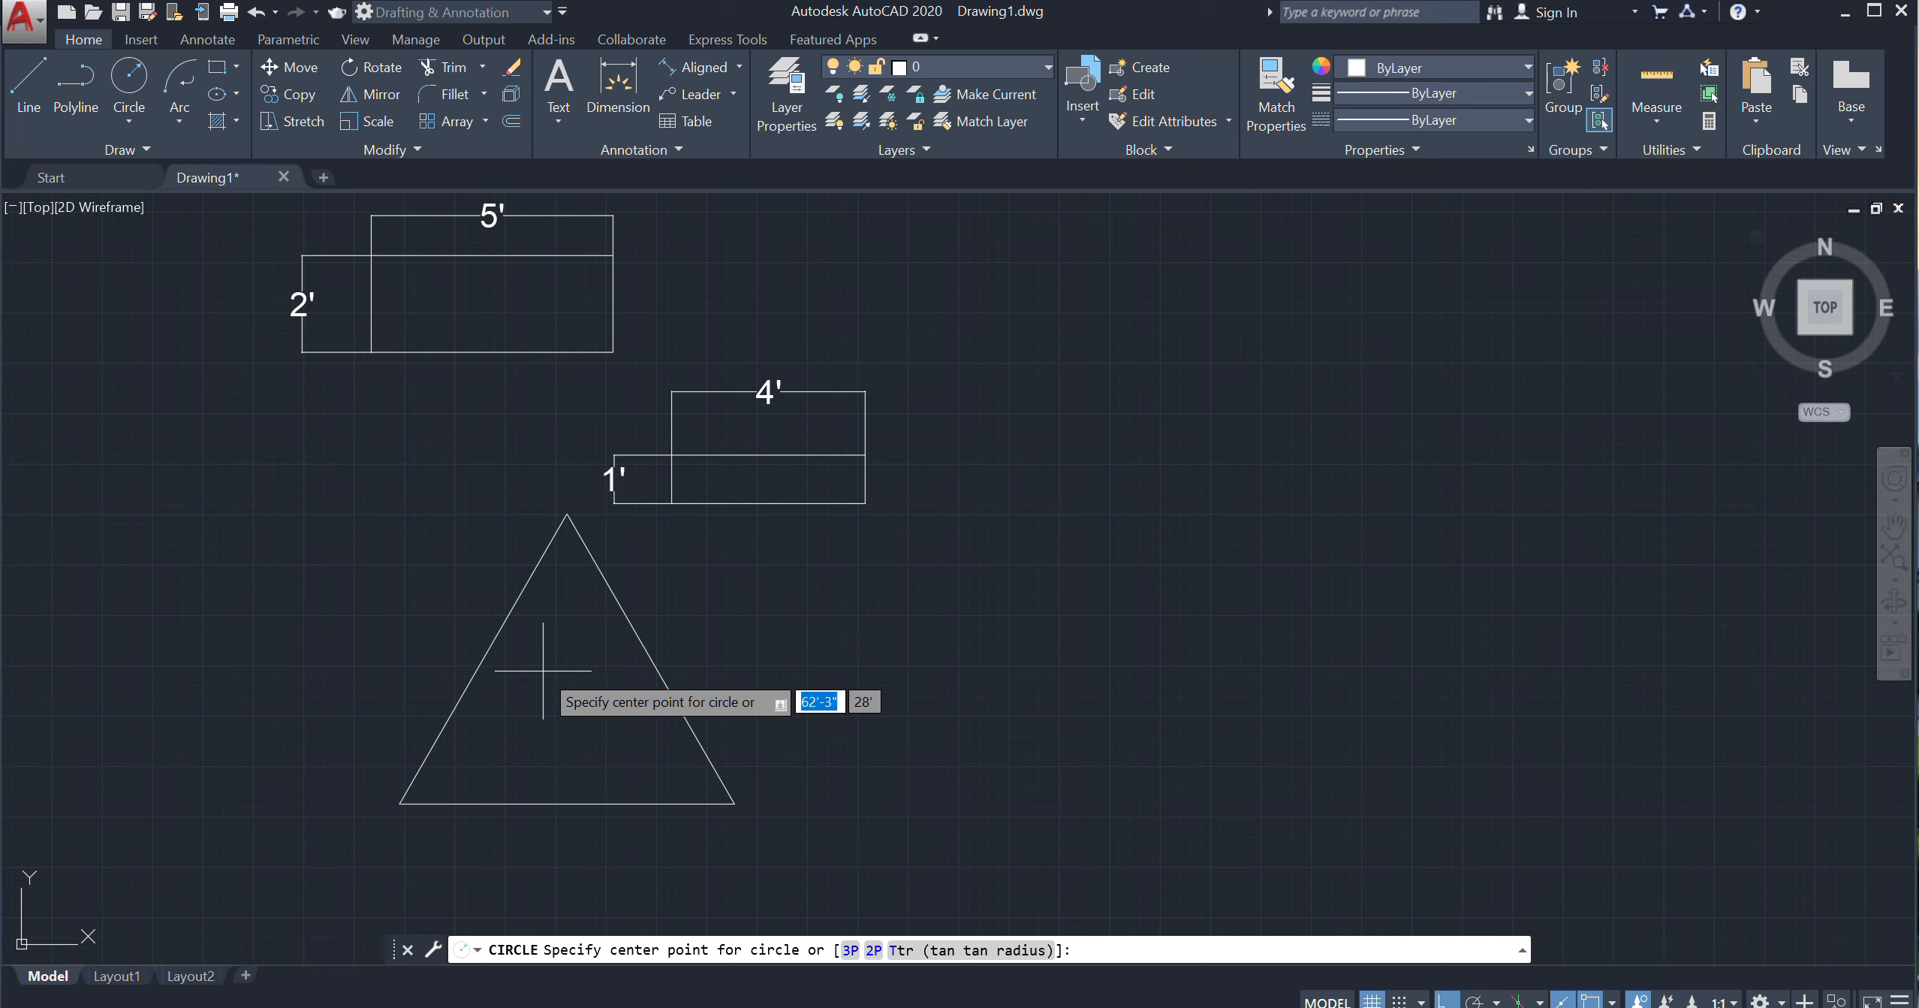
Turn on the Node, Insertion and Perpendicular object snap modes from within a Line command, and cancel the line
{"action": "left_click", "coordinate": [28, 82]}
{"action": "left_click", "coordinate": [835, 668]}
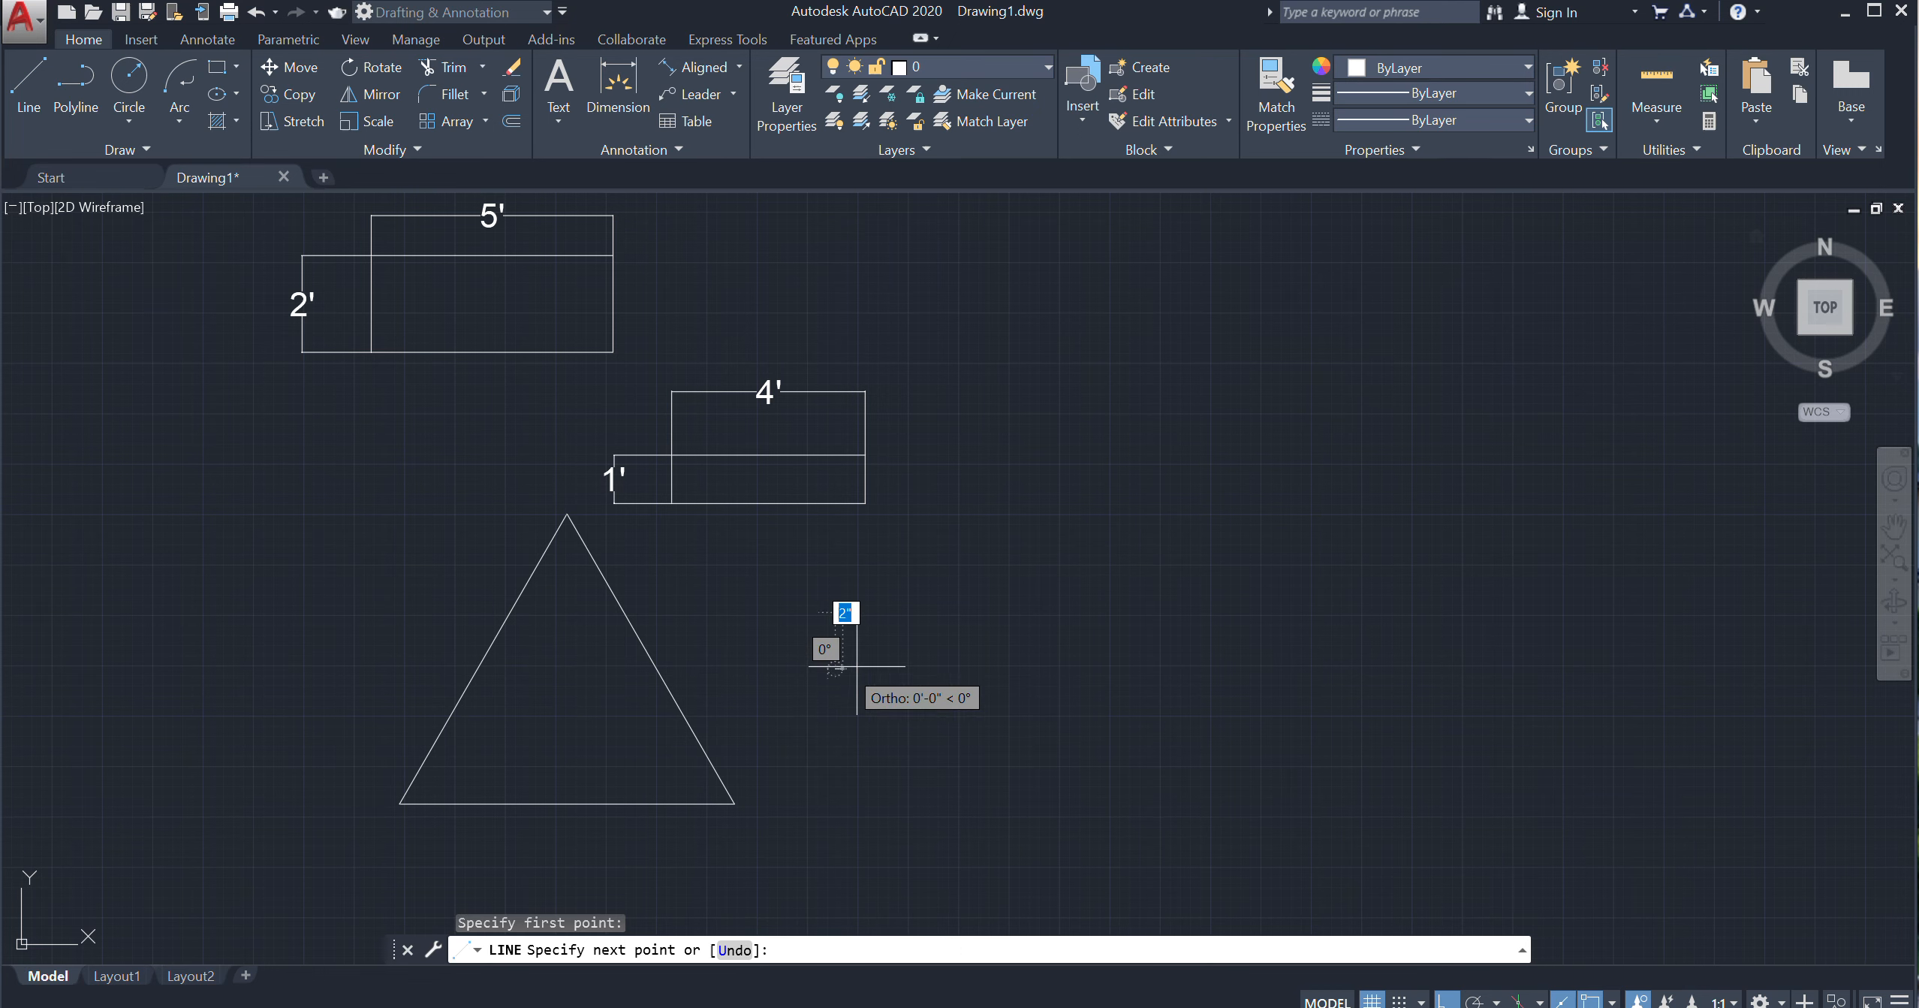
{"action": "right_click", "coordinate": [1003, 668]}
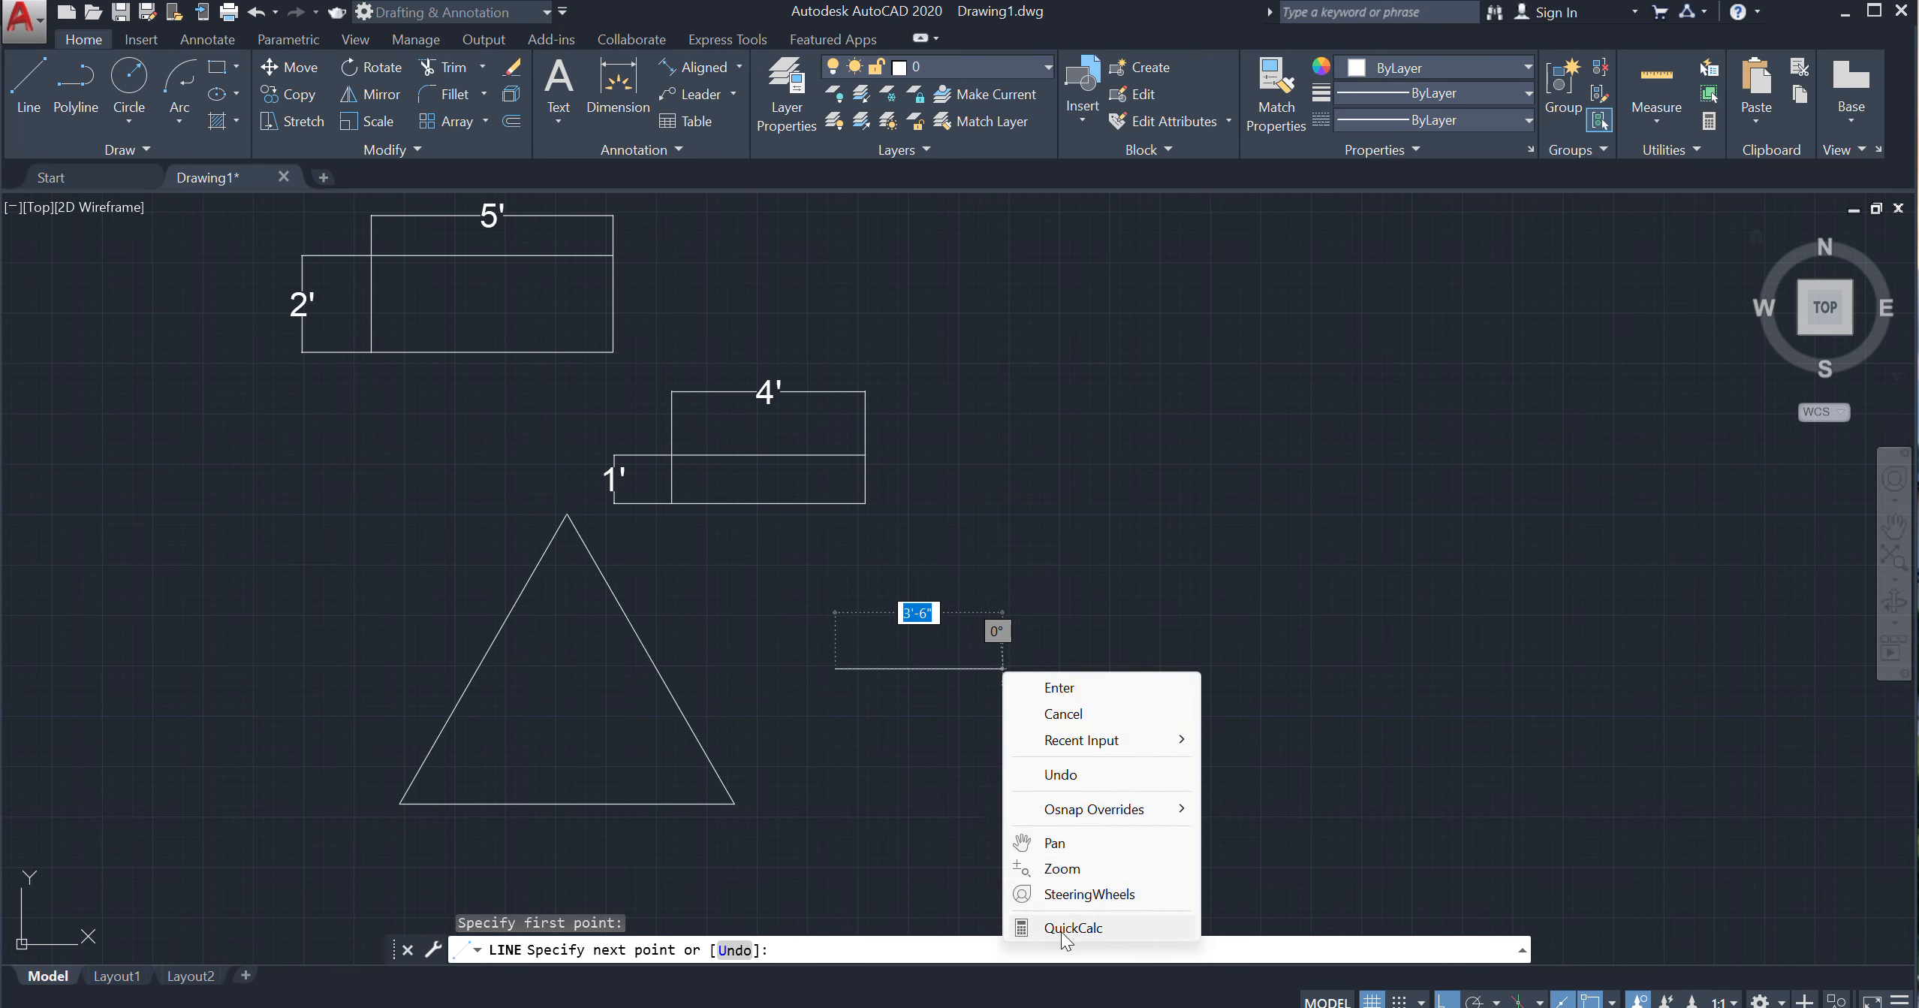
{"action": "mouse_move", "coordinate": [1104, 815]}
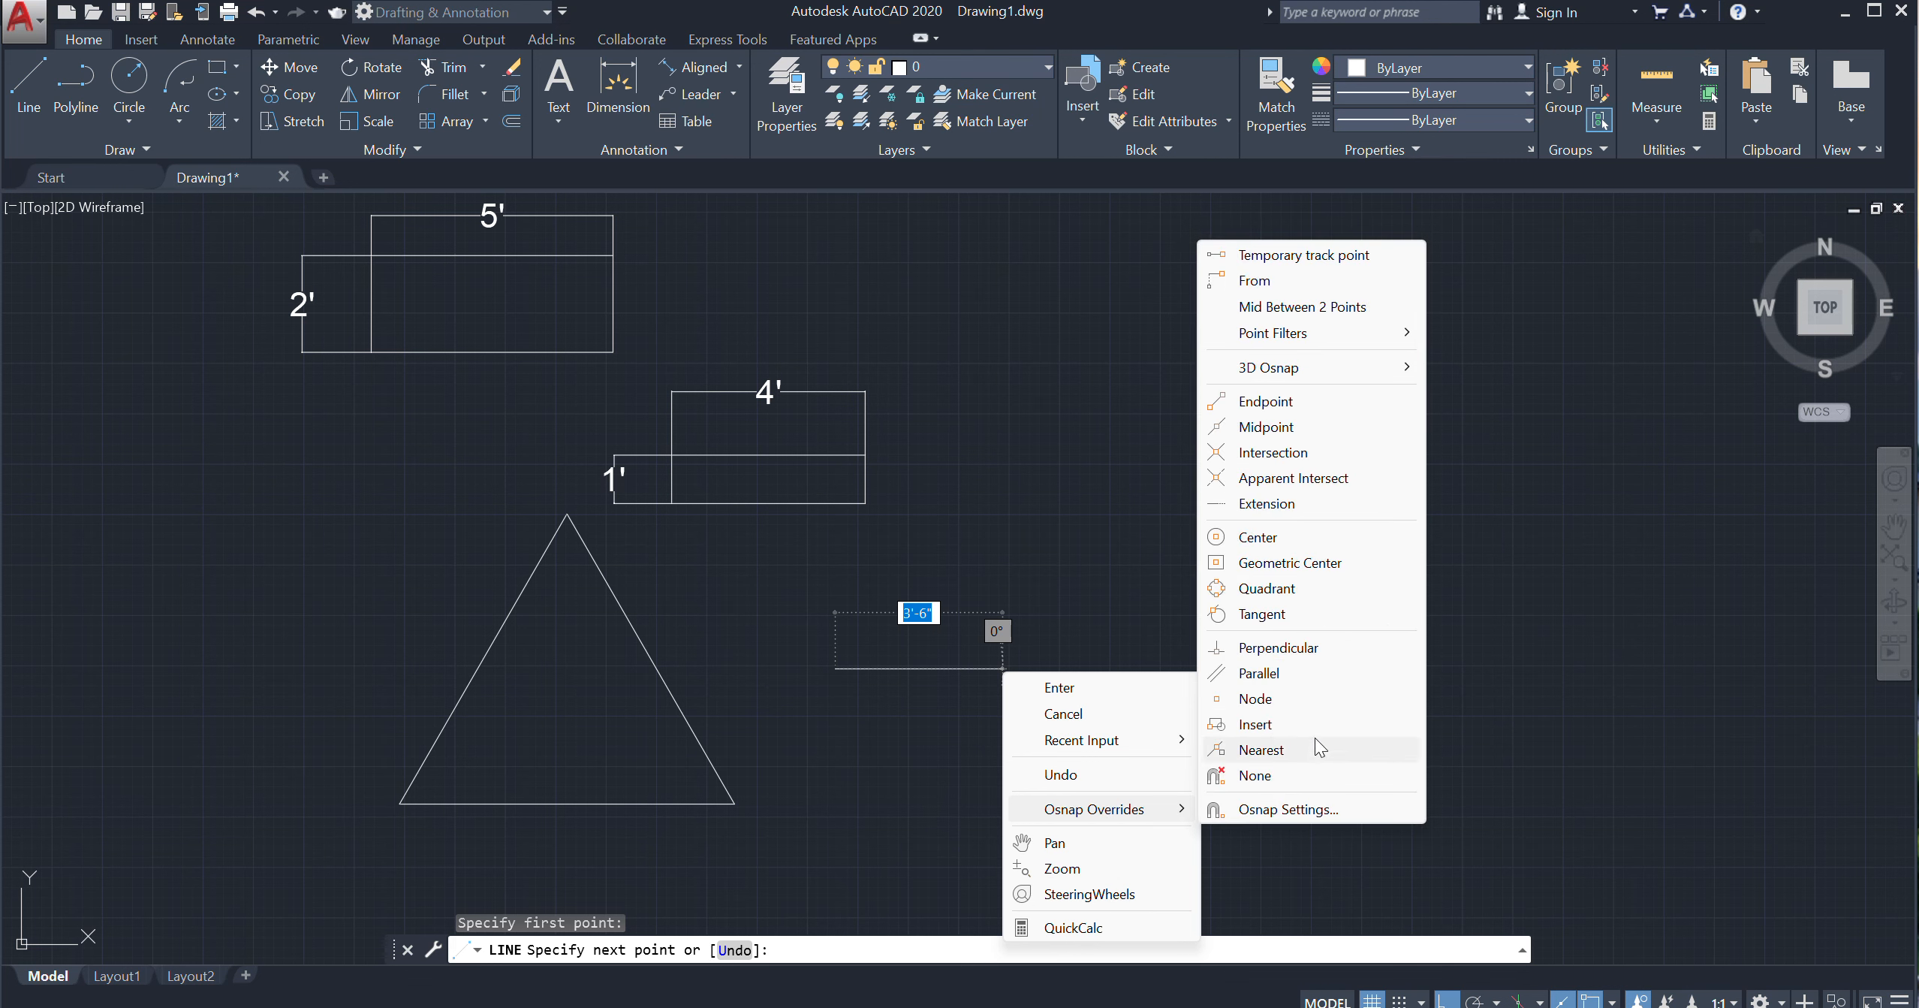
{"action": "left_click", "coordinate": [1301, 809]}
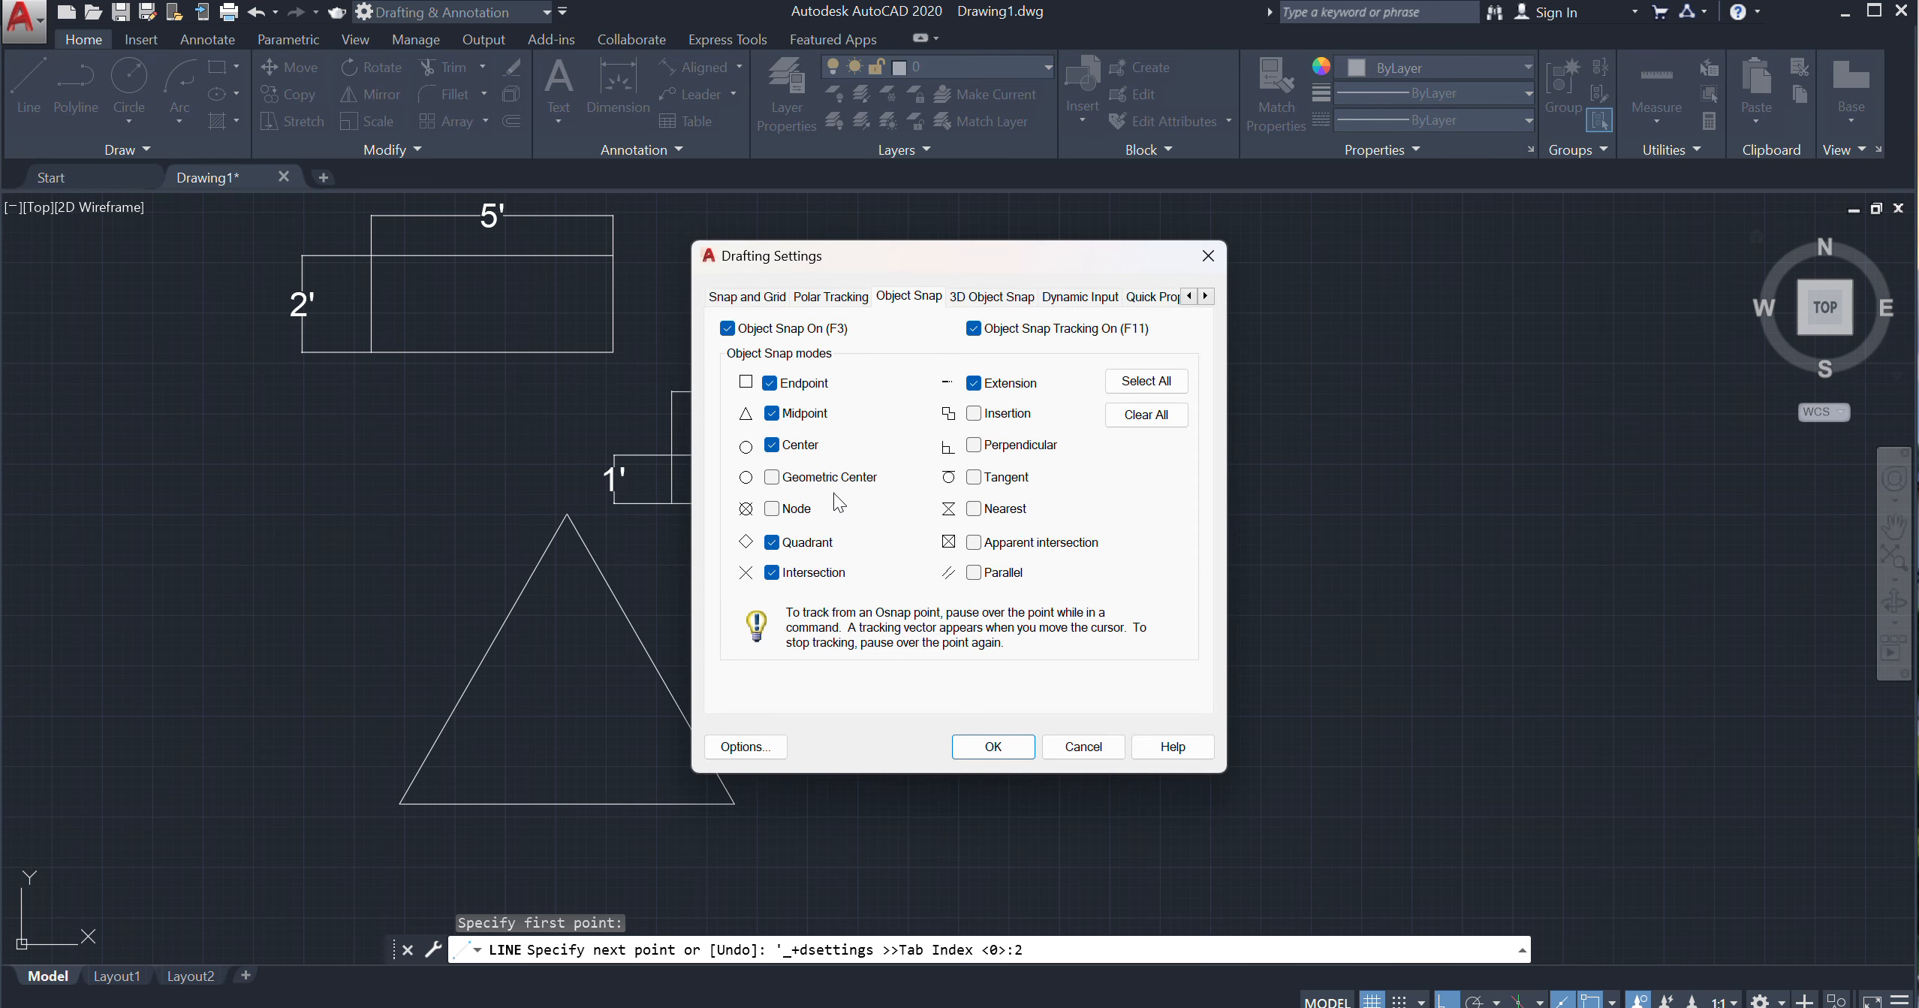
{"action": "left_click", "coordinate": [772, 508]}
{"action": "left_click", "coordinate": [974, 414]}
{"action": "left_click", "coordinate": [974, 445]}
{"action": "left_click", "coordinate": [772, 477]}
{"action": "left_click", "coordinate": [974, 478]}
{"action": "left_click", "coordinate": [771, 478]}
{"action": "left_click", "coordinate": [974, 478]}
{"action": "left_click", "coordinate": [994, 746]}
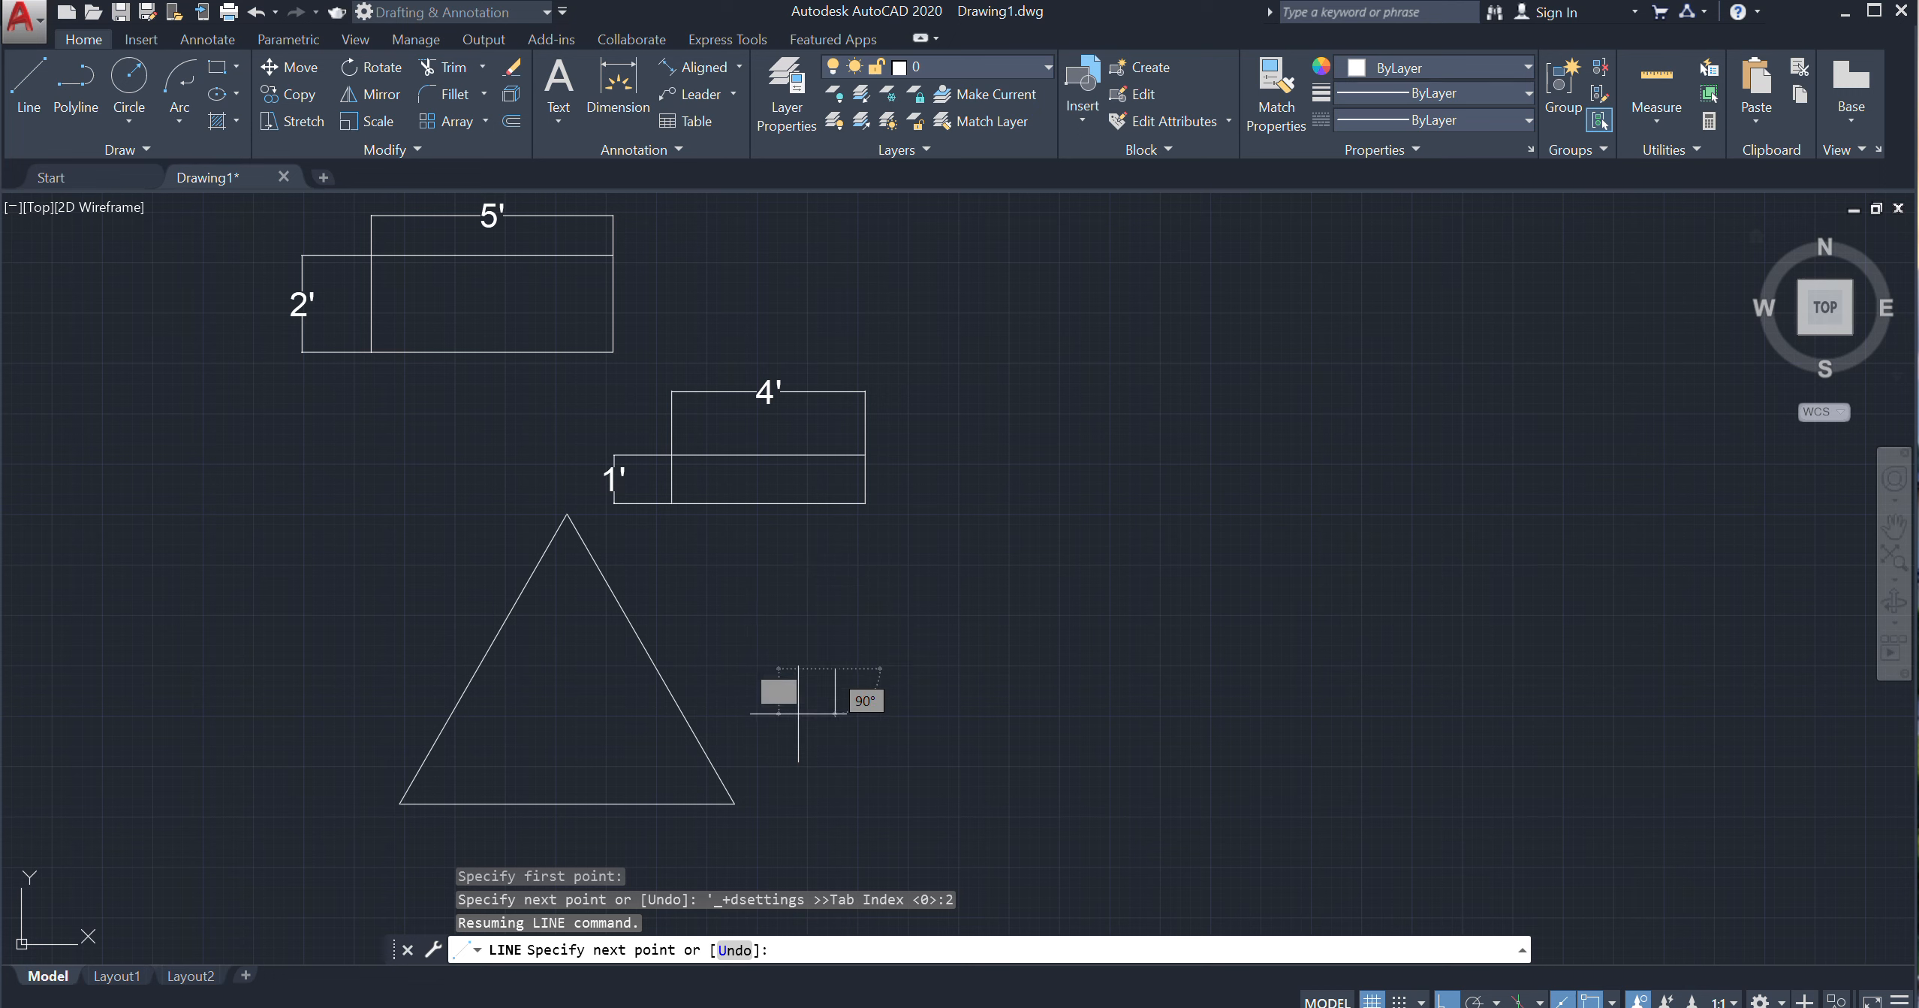
{"action": "key", "text": "Escape"}
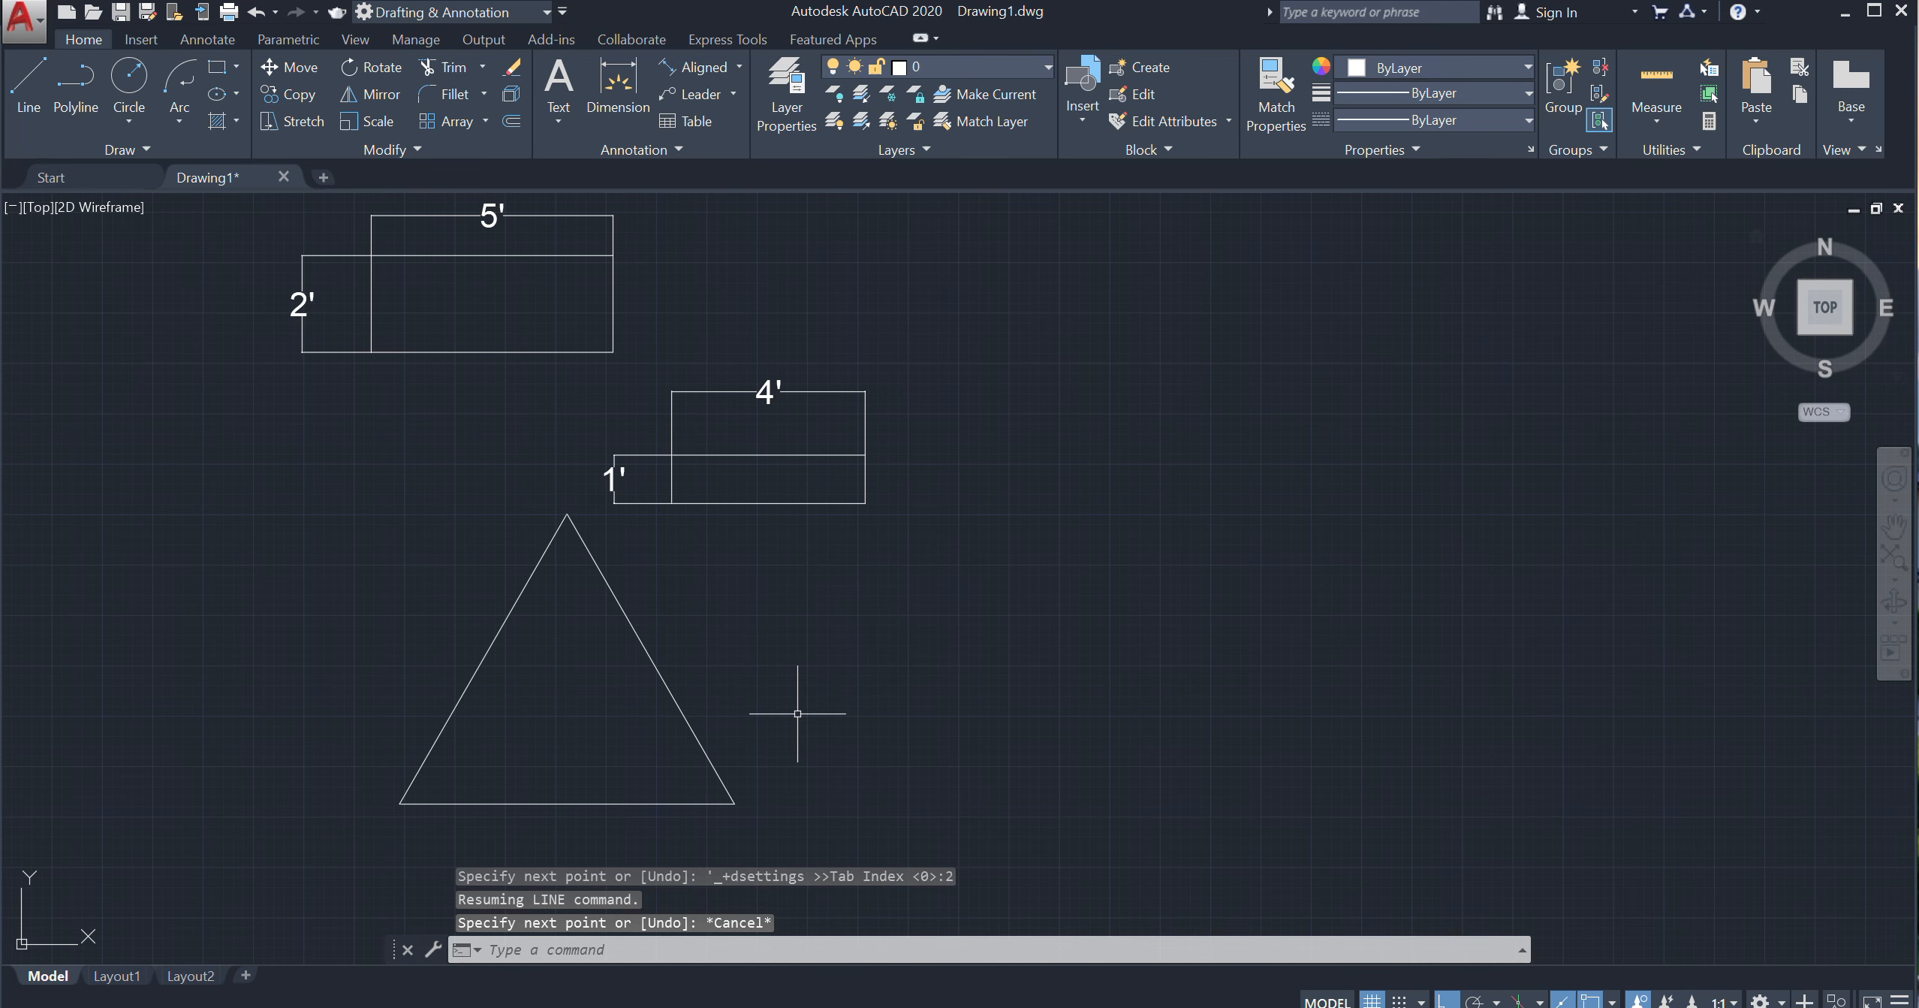
{"action": "left_click", "coordinate": [143, 127]}
{"action": "left_click", "coordinate": [152, 160]}
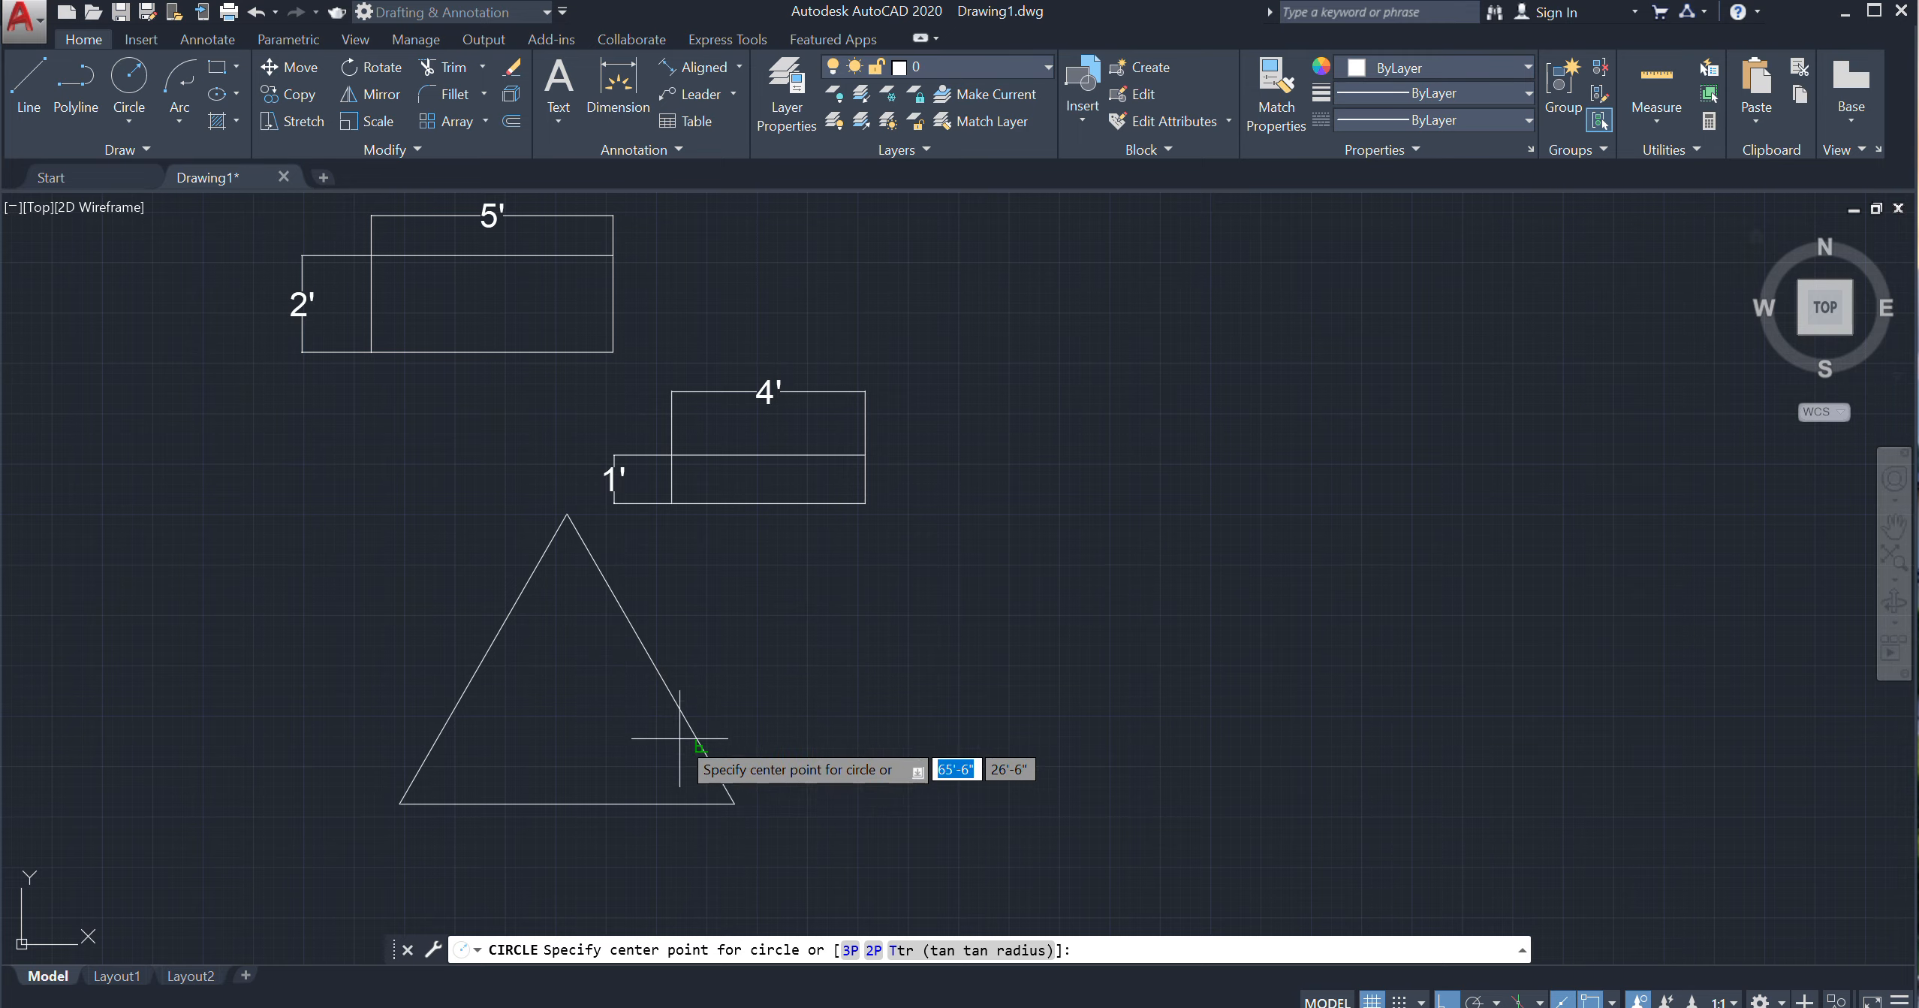
{"action": "middle_click_drag", "start_coordinate": [691, 740], "coordinate": [727, 674]}
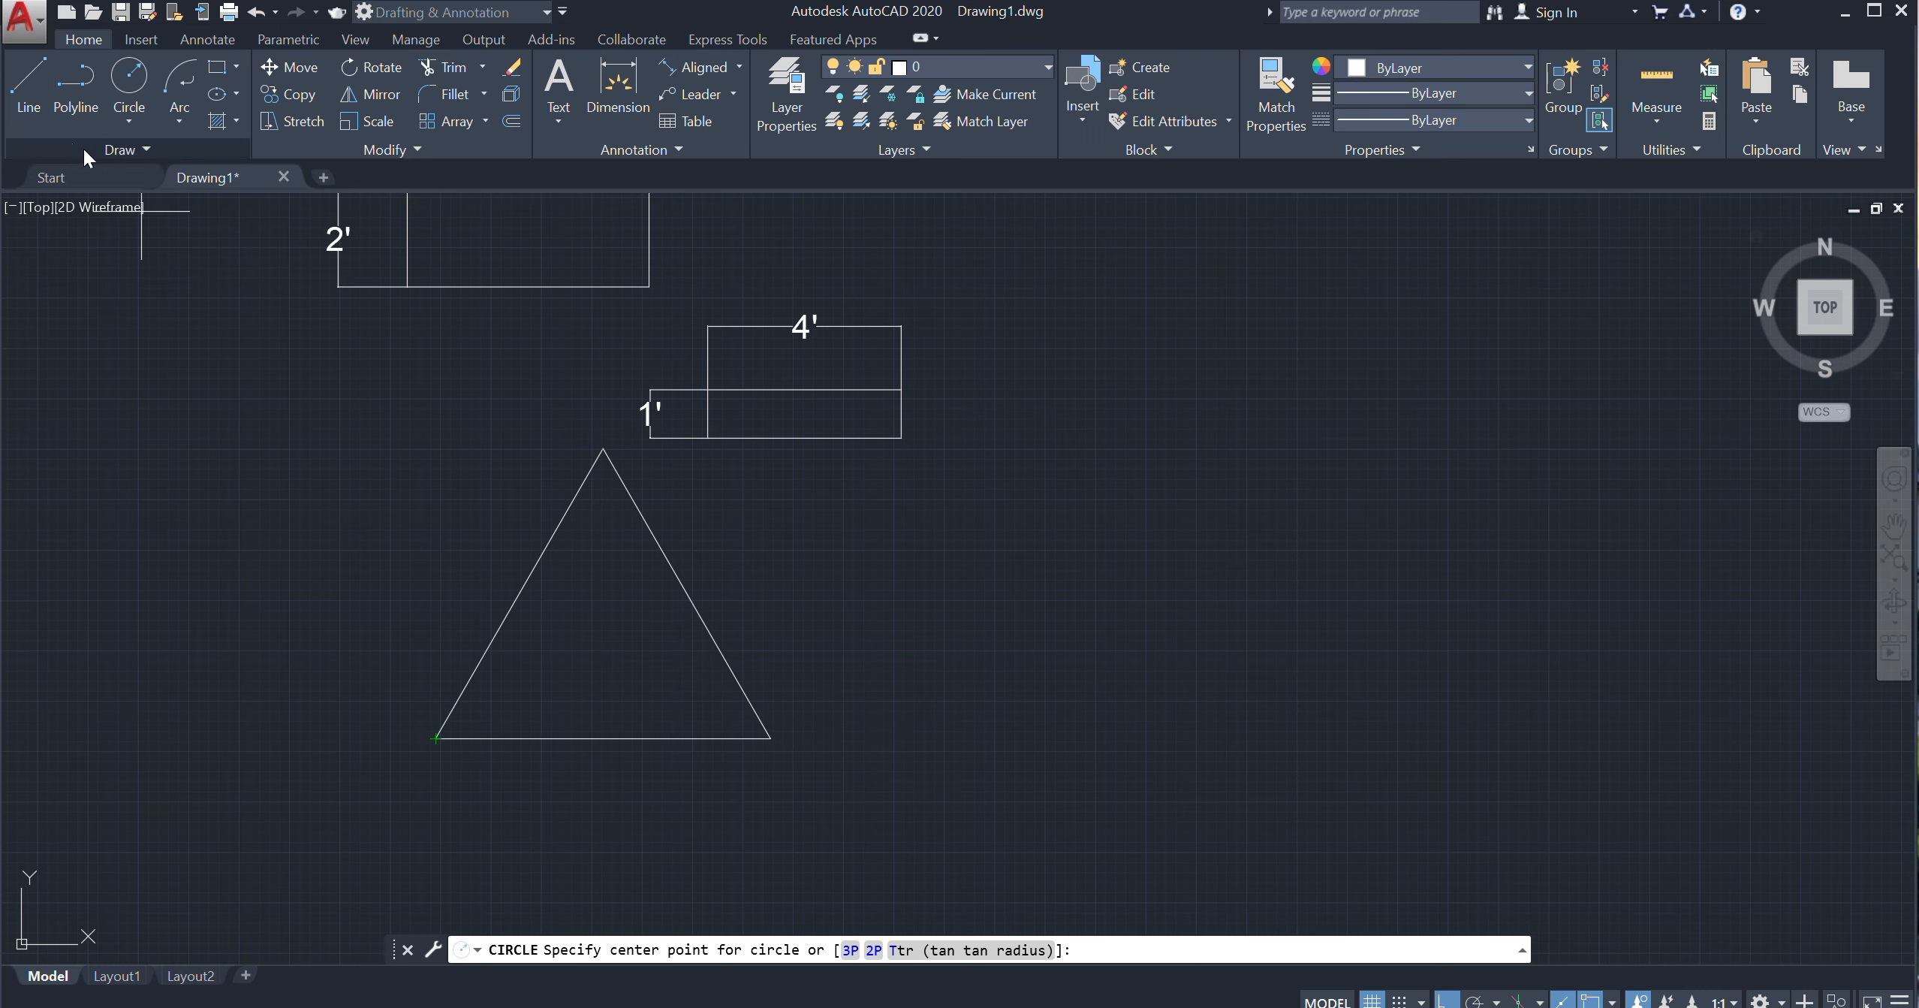
Enable all object snap modes from within a Line command, and cancel the line
{"action": "left_click", "coordinate": [25, 97]}
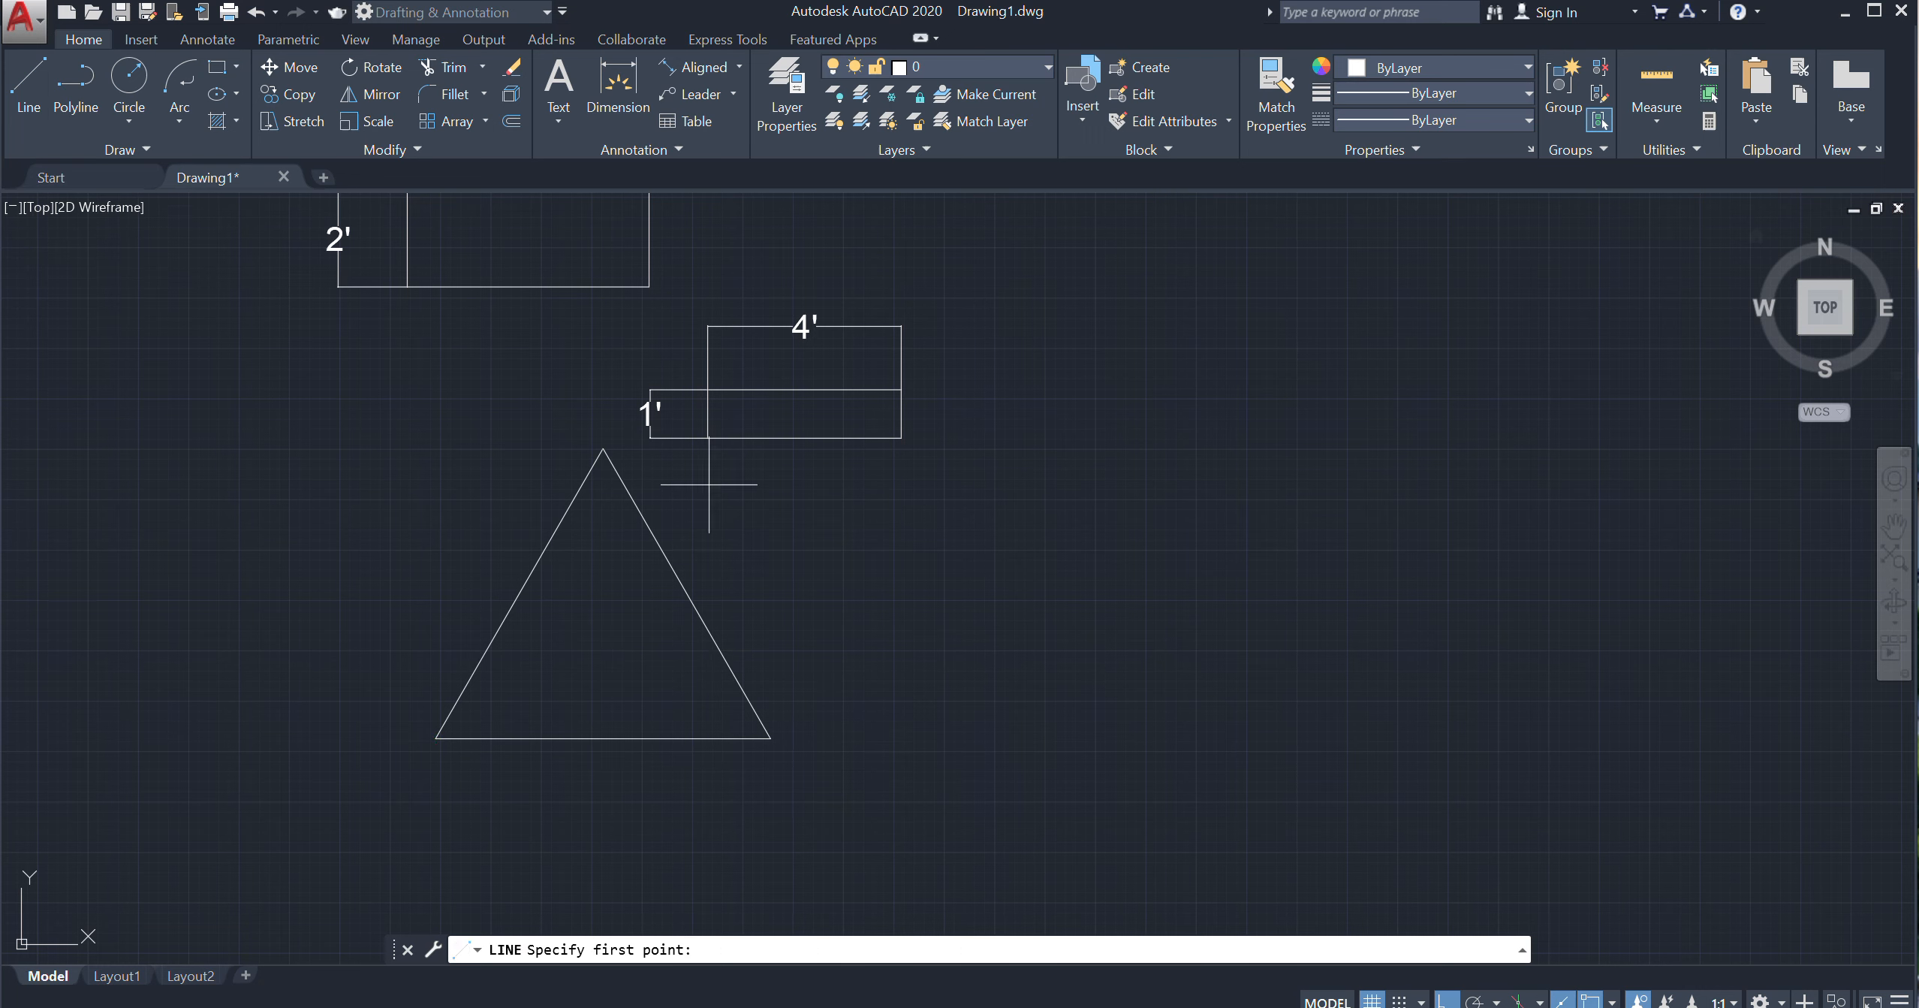
{"action": "left_click", "coordinate": [976, 681]}
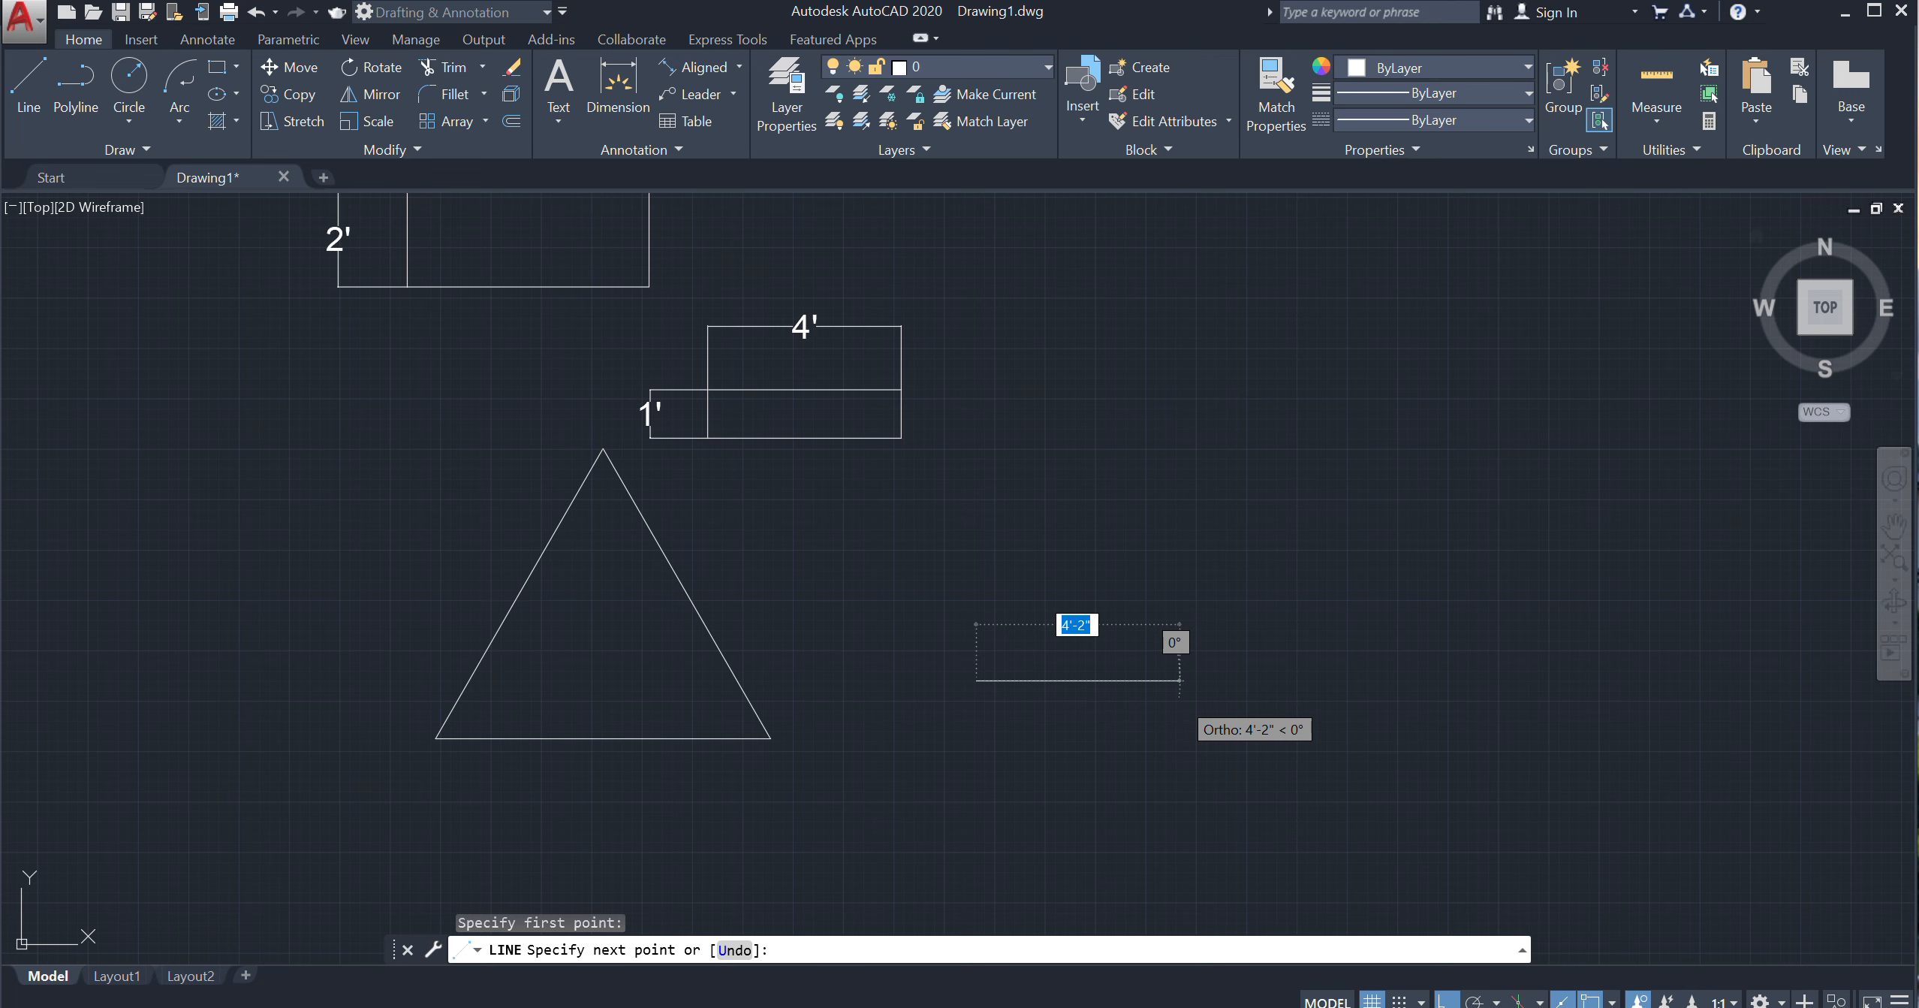
{"action": "right_click", "coordinate": [1180, 680]}
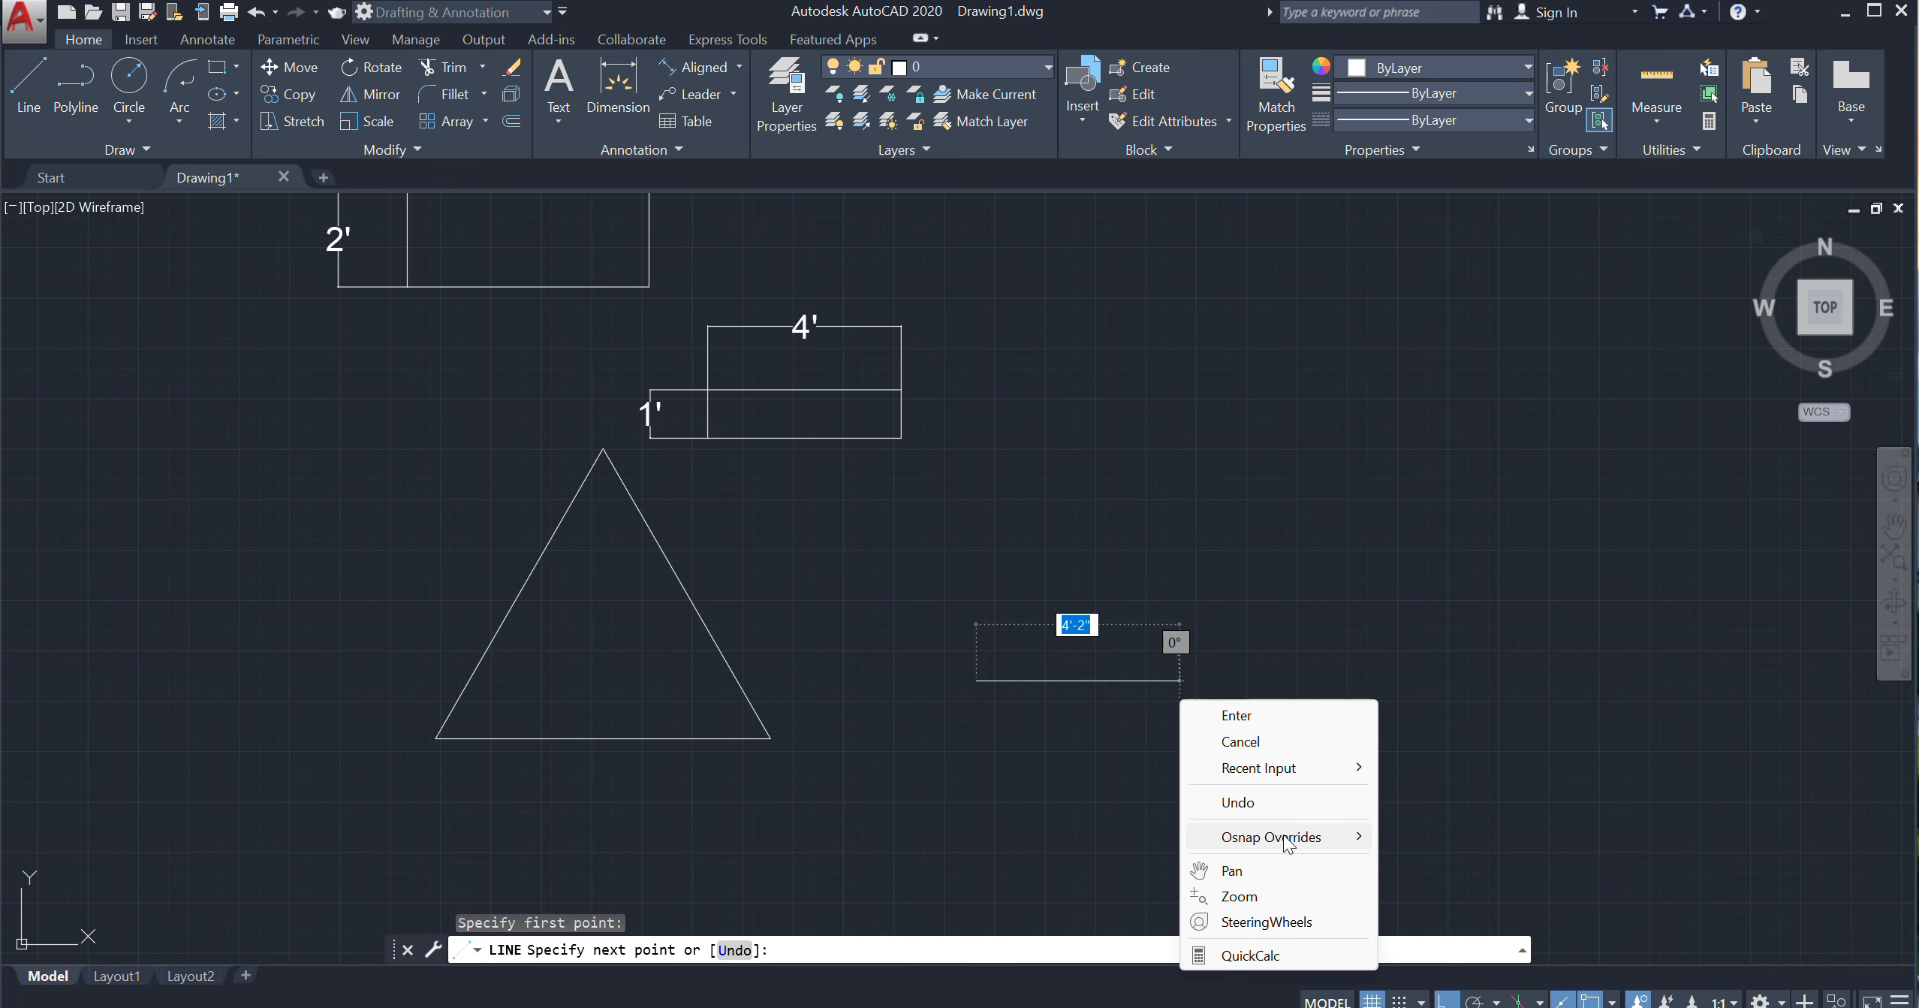
{"action": "mouse_move", "coordinate": [1306, 833]}
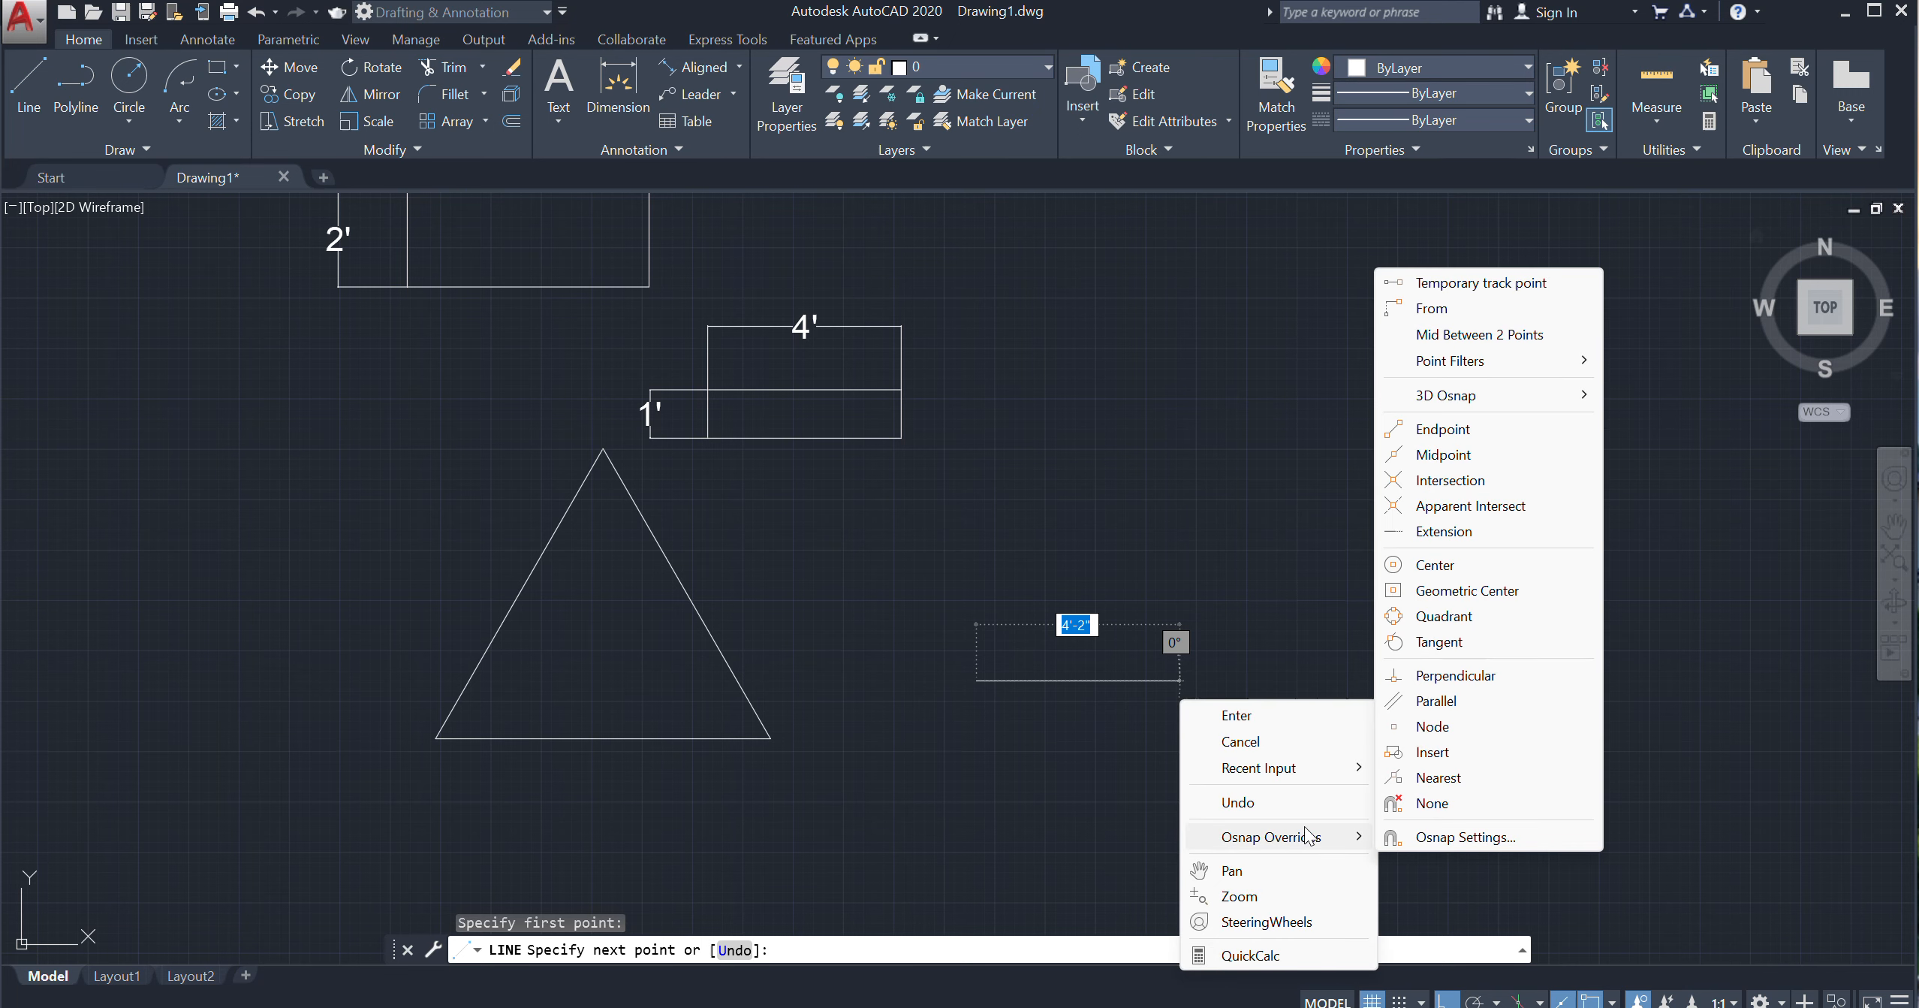
{"action": "left_click", "coordinate": [1466, 836]}
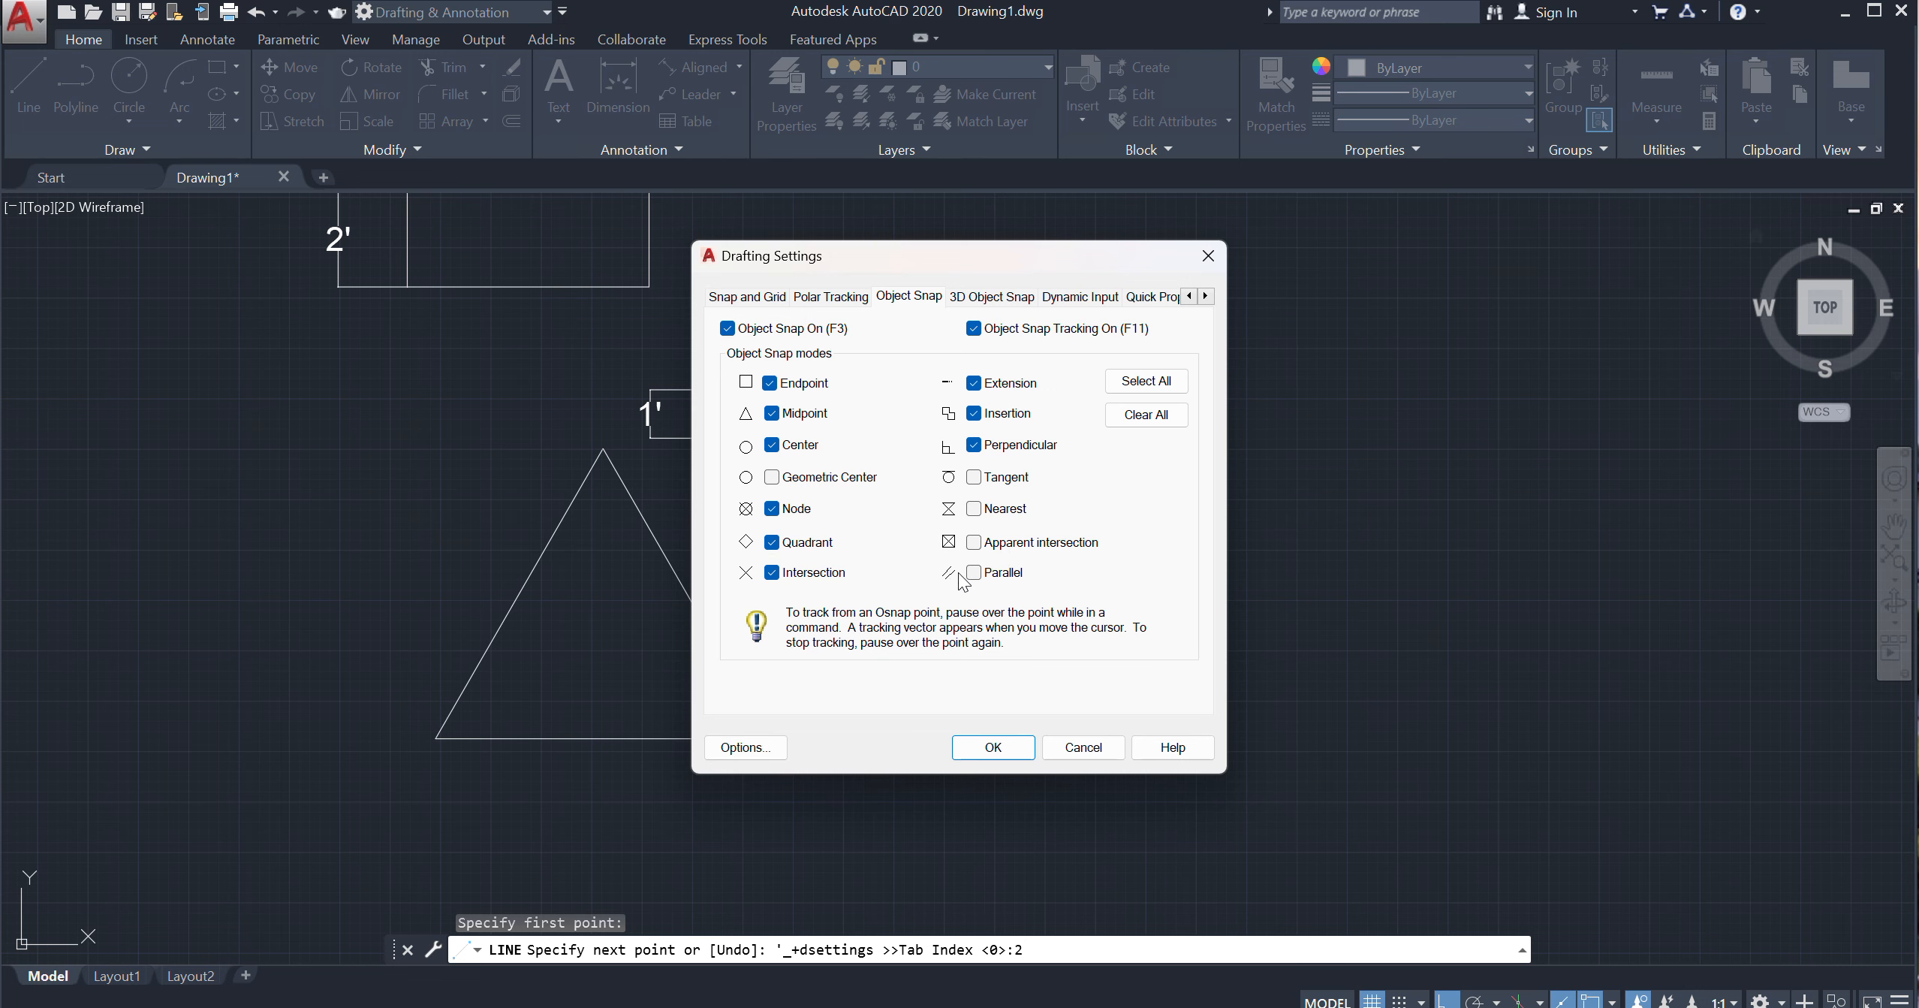
{"action": "left_click", "coordinate": [1146, 380]}
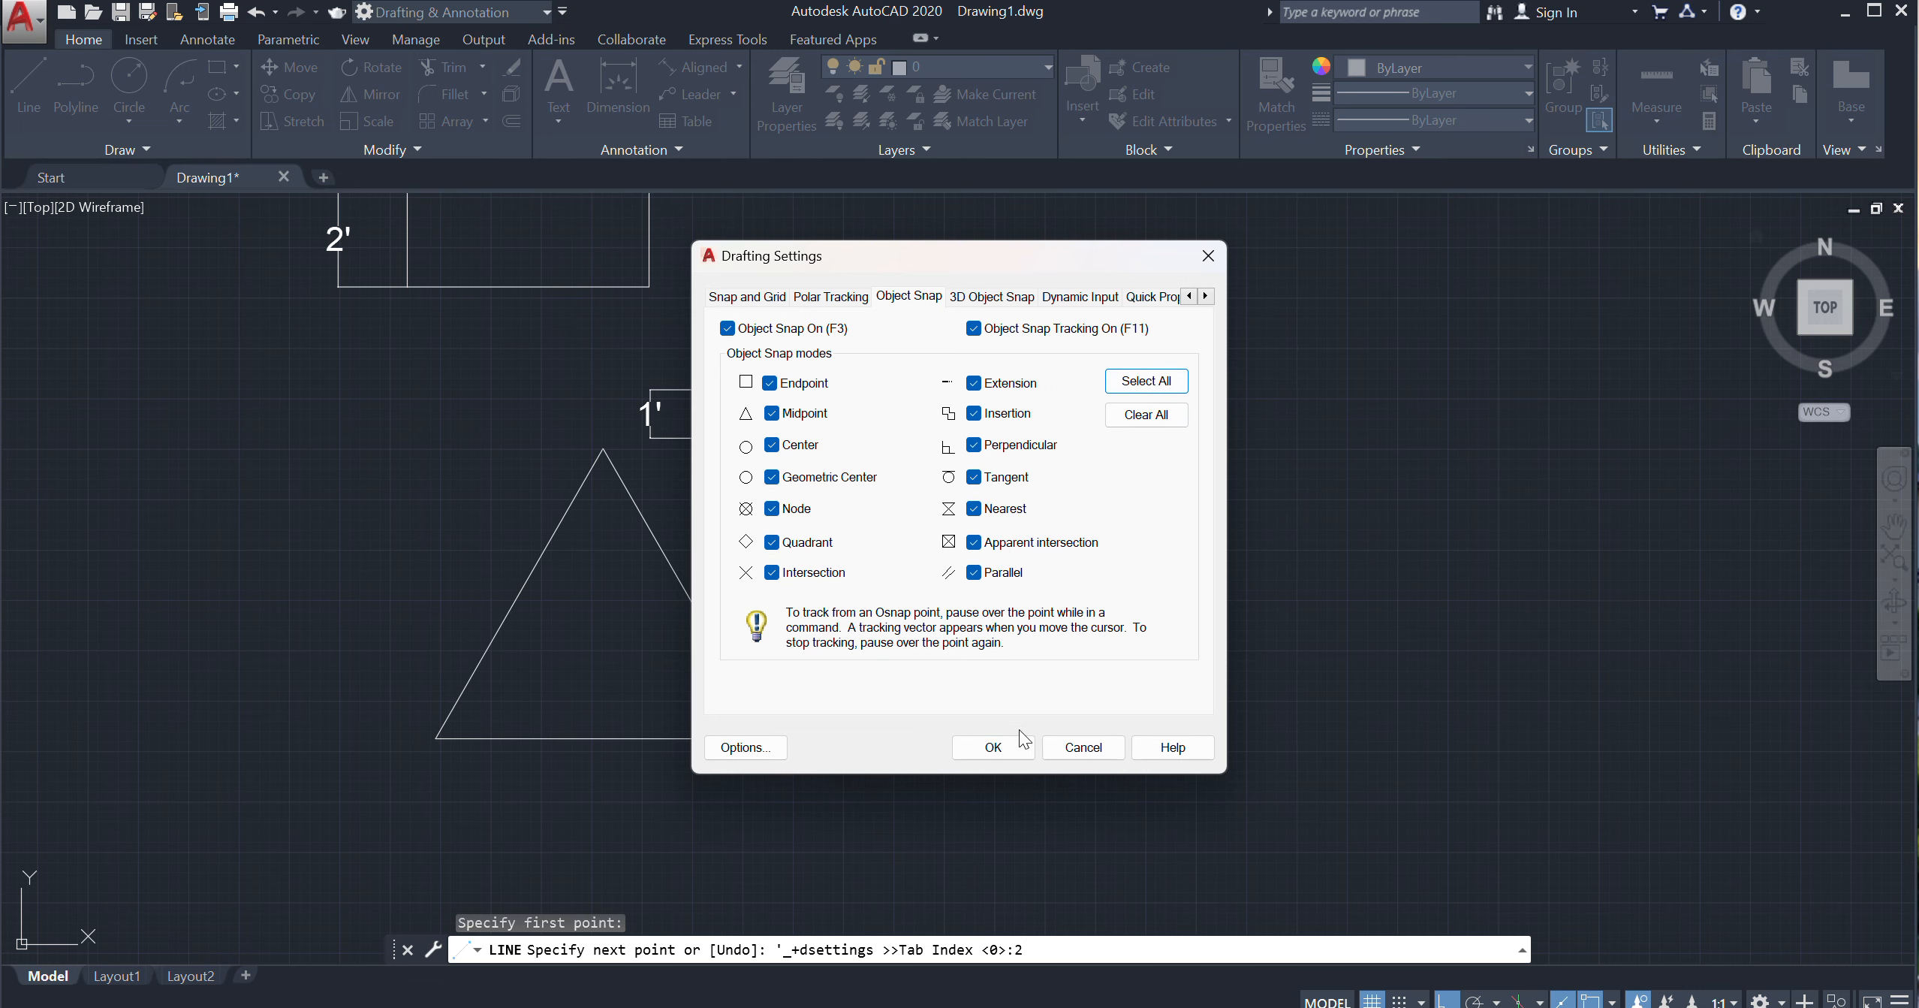
{"action": "left_click", "coordinate": [994, 747]}
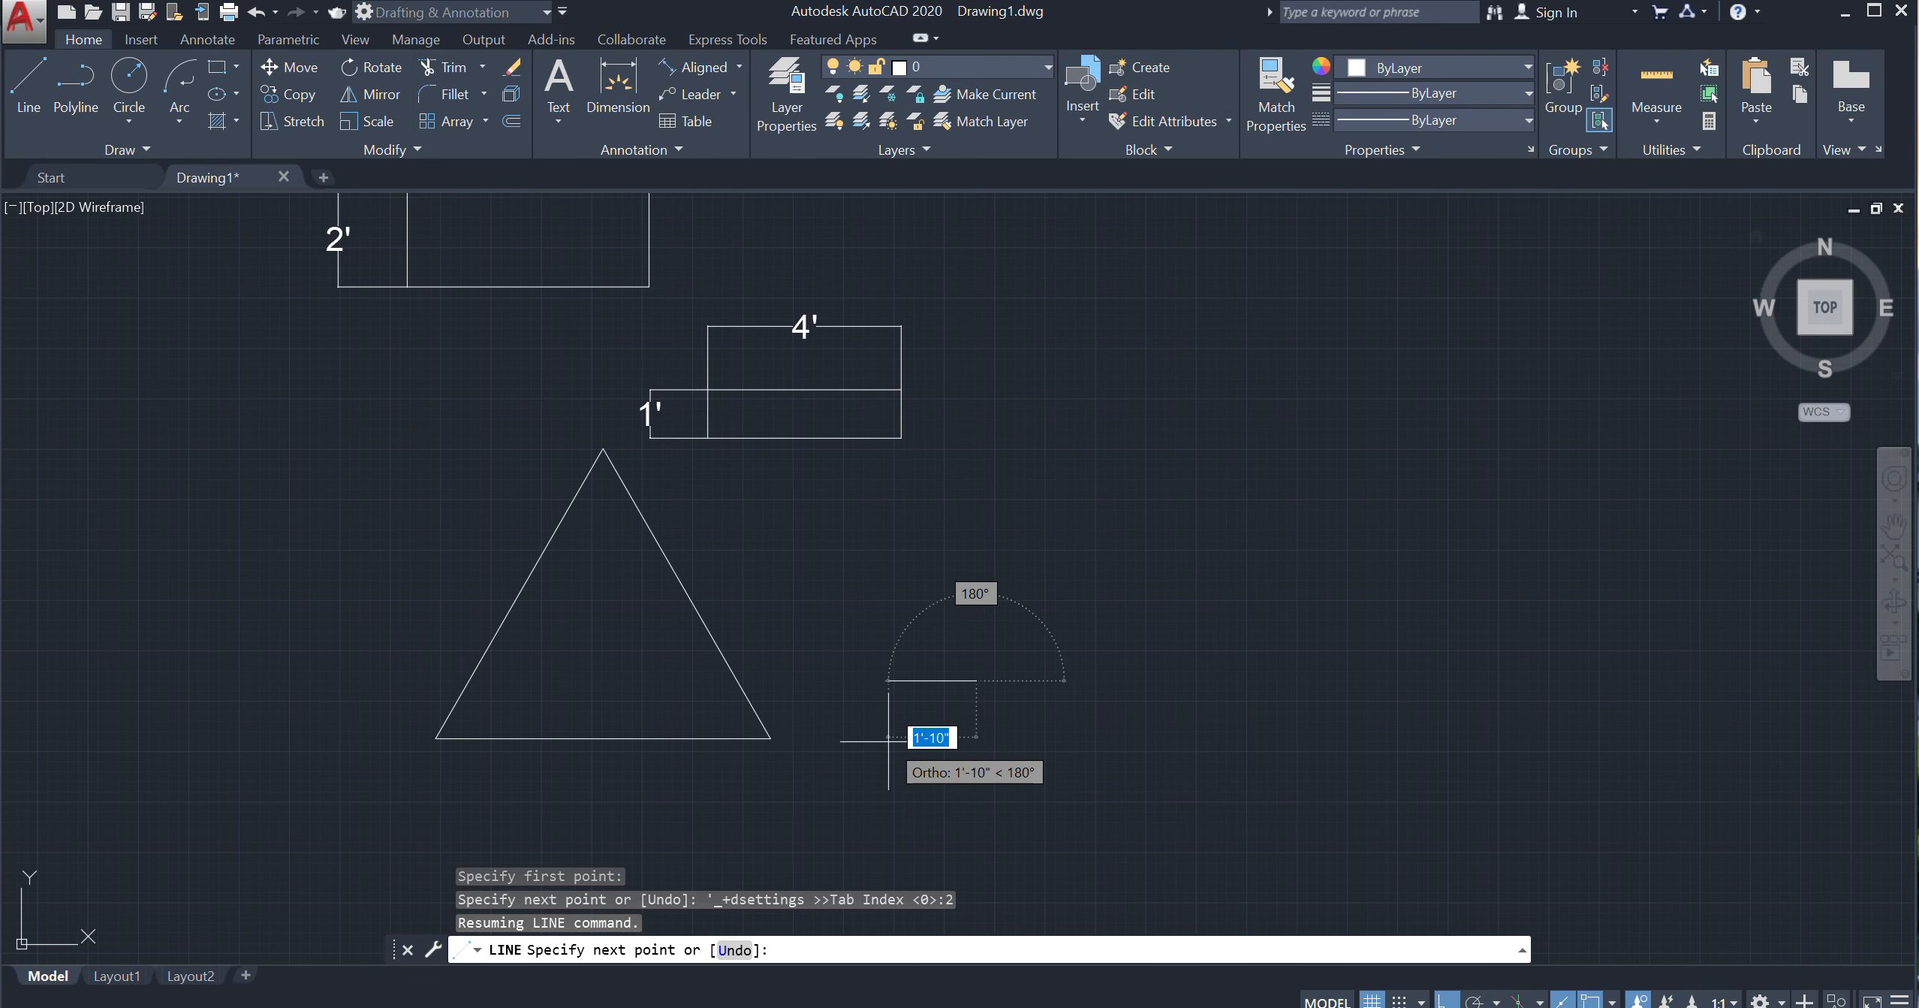
{"action": "key", "text": "Escape"}
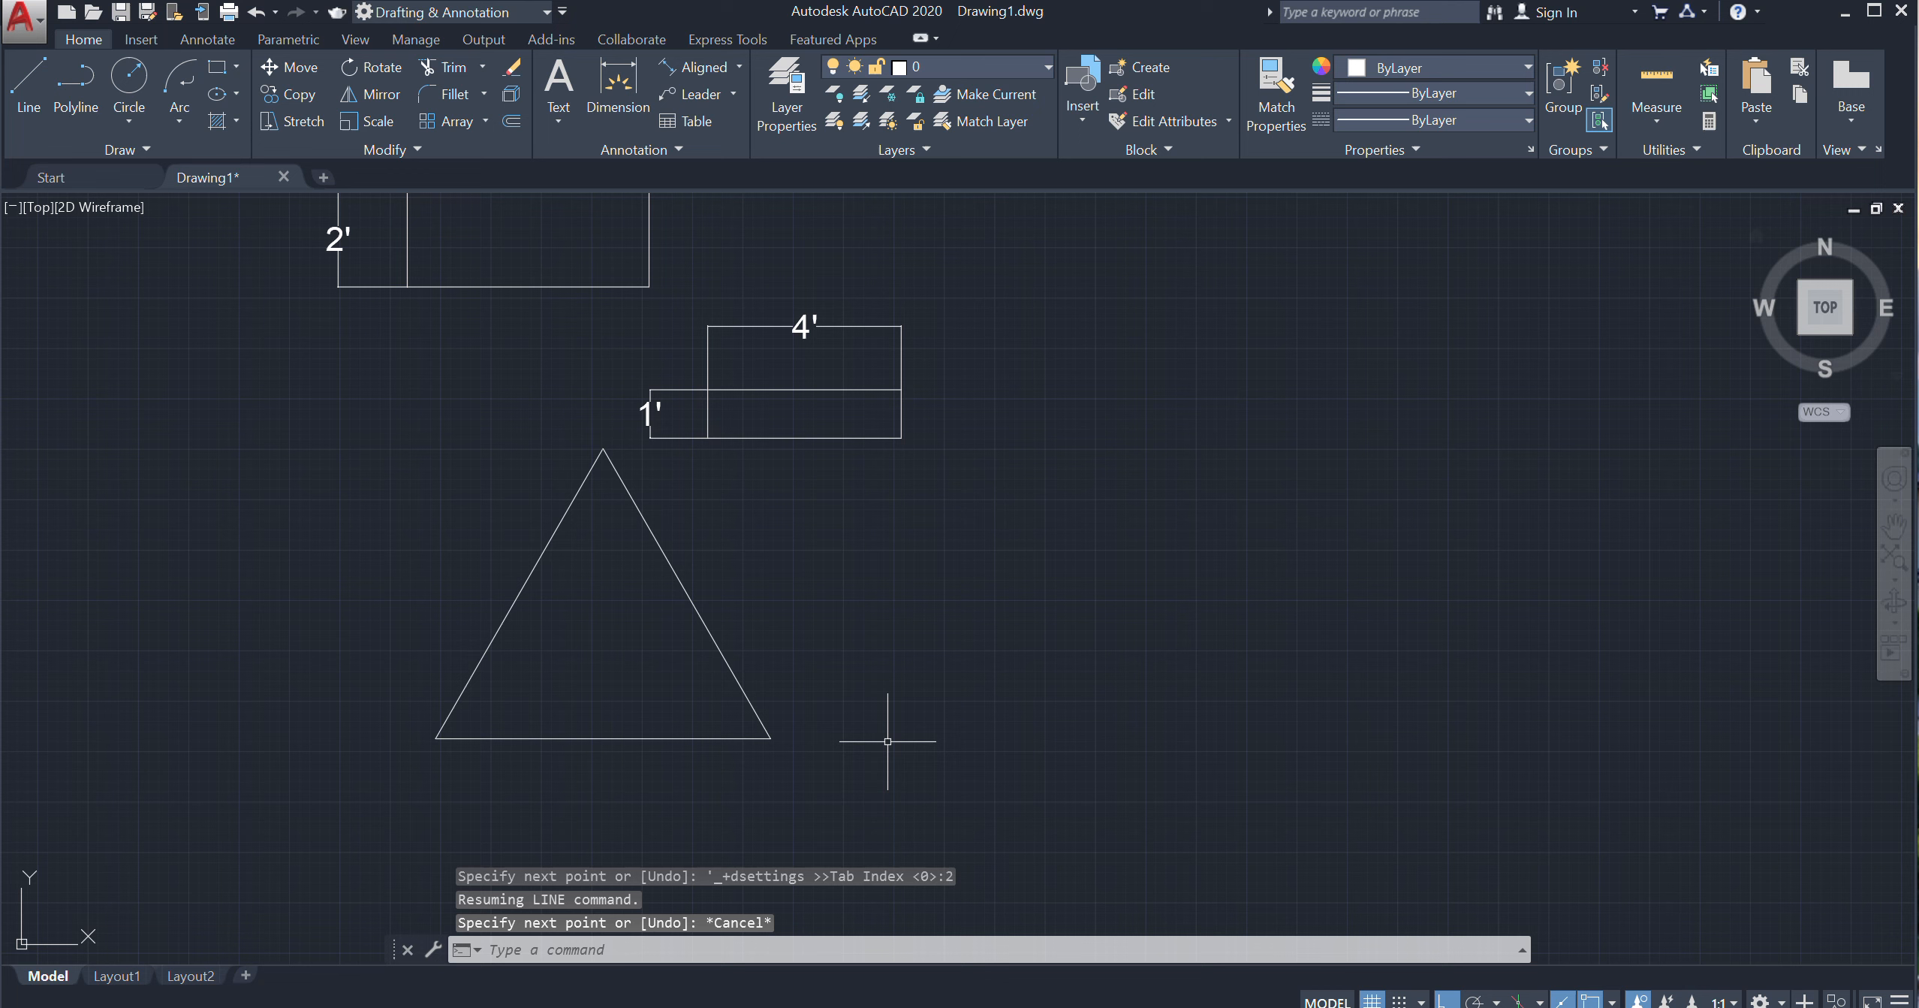
Draw a circle with a 4' radius centred on the triangle's geometric center
{"action": "left_click", "coordinate": [129, 122]}
{"action": "left_click", "coordinate": [158, 161]}
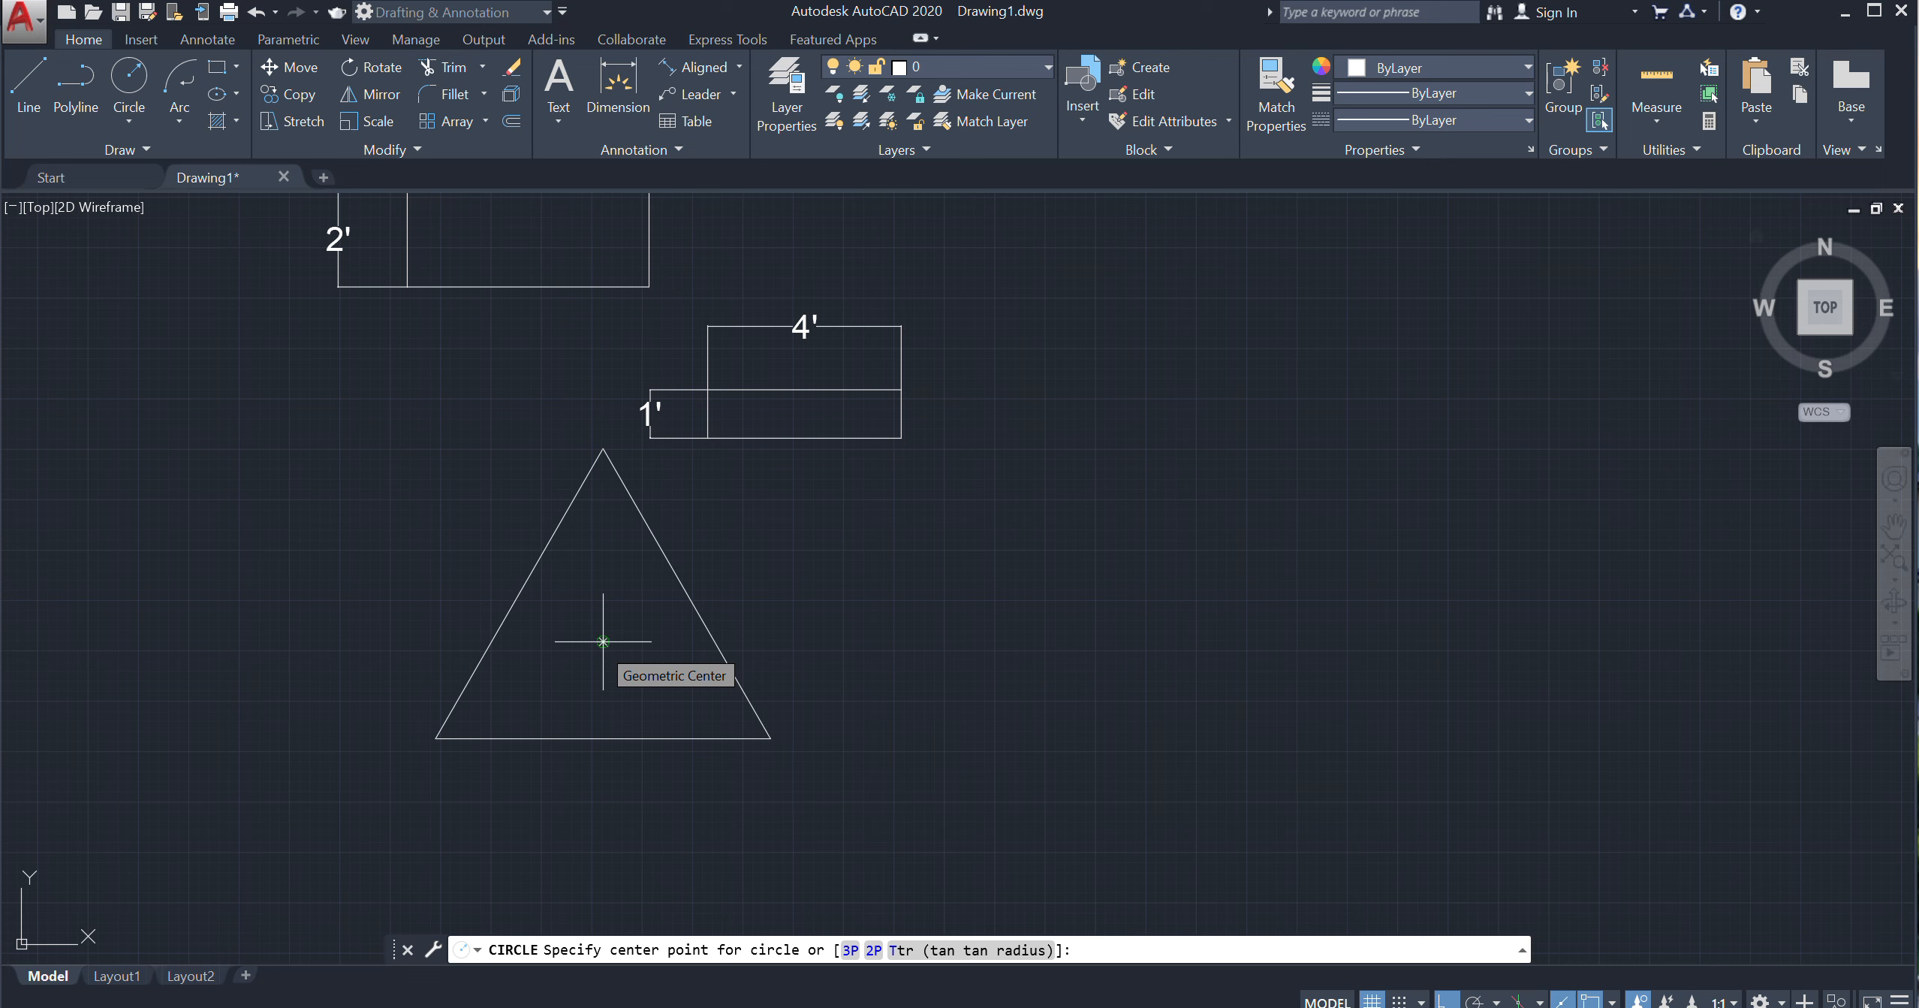
{"action": "left_click", "coordinate": [603, 641]}
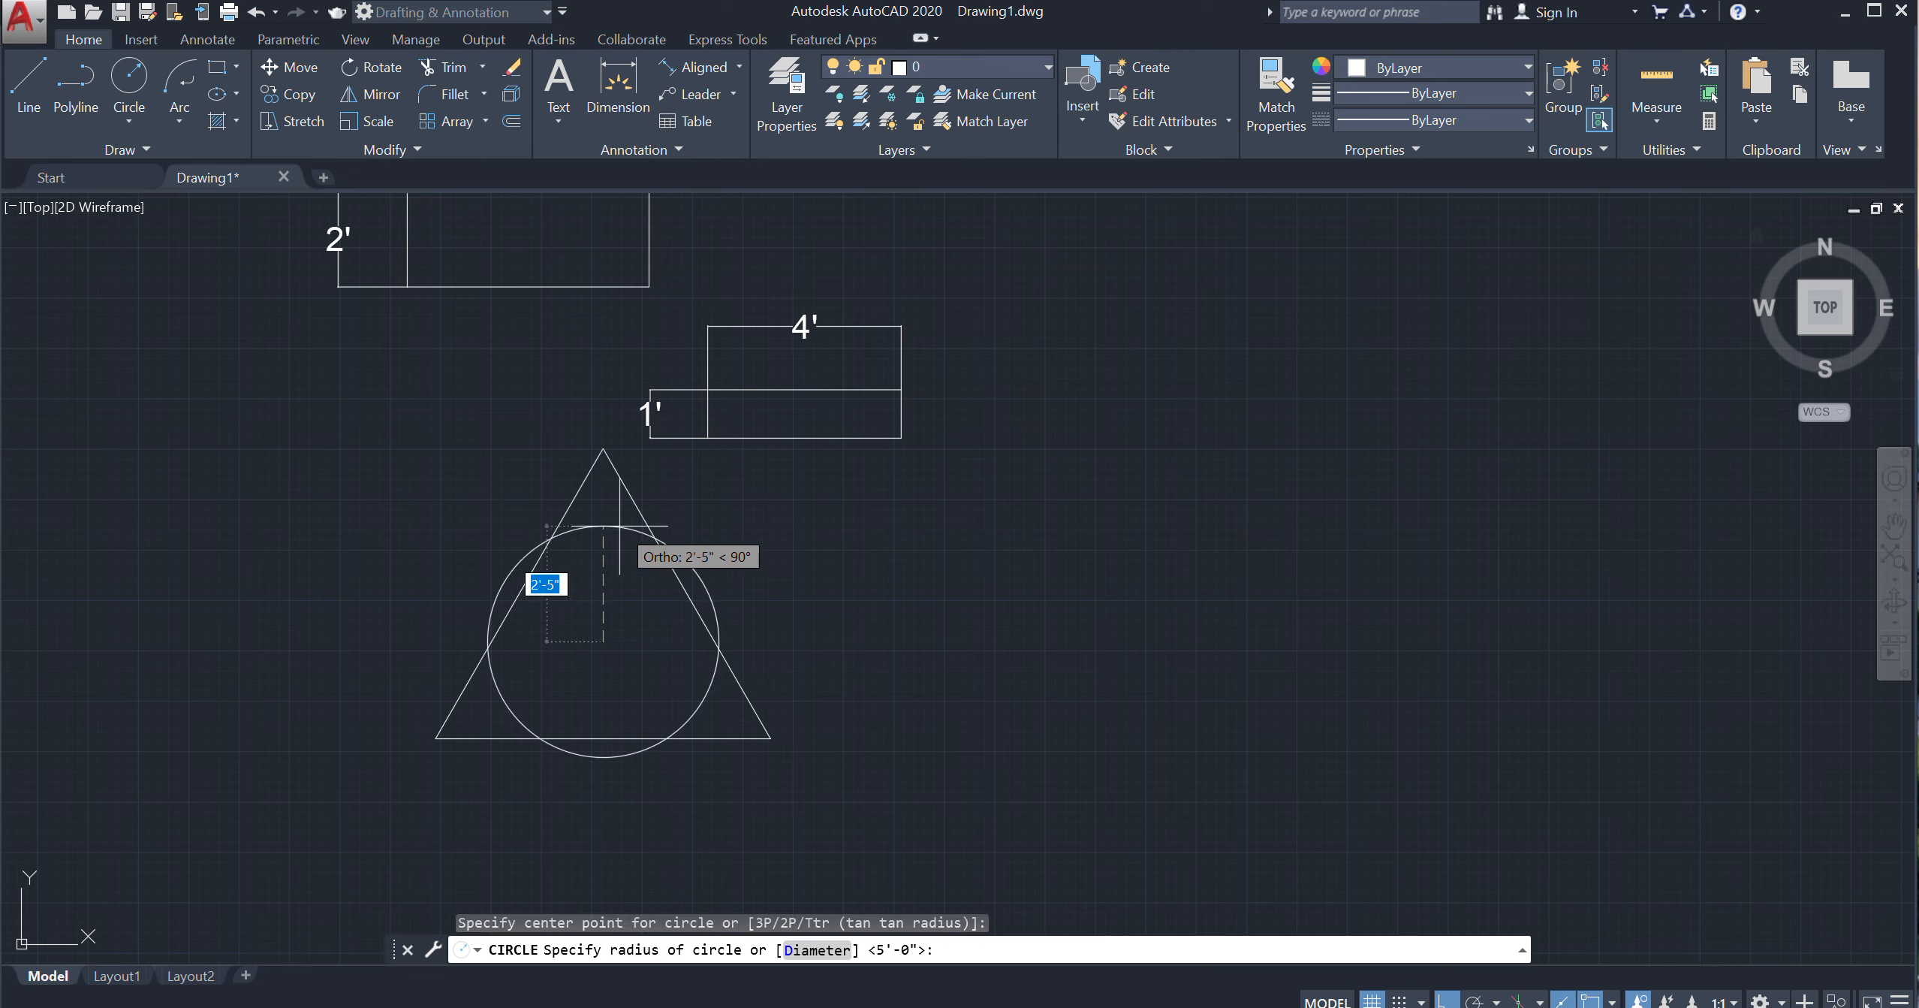
{"action": "type", "text": "4'"}
{"action": "key", "text": "Return"}
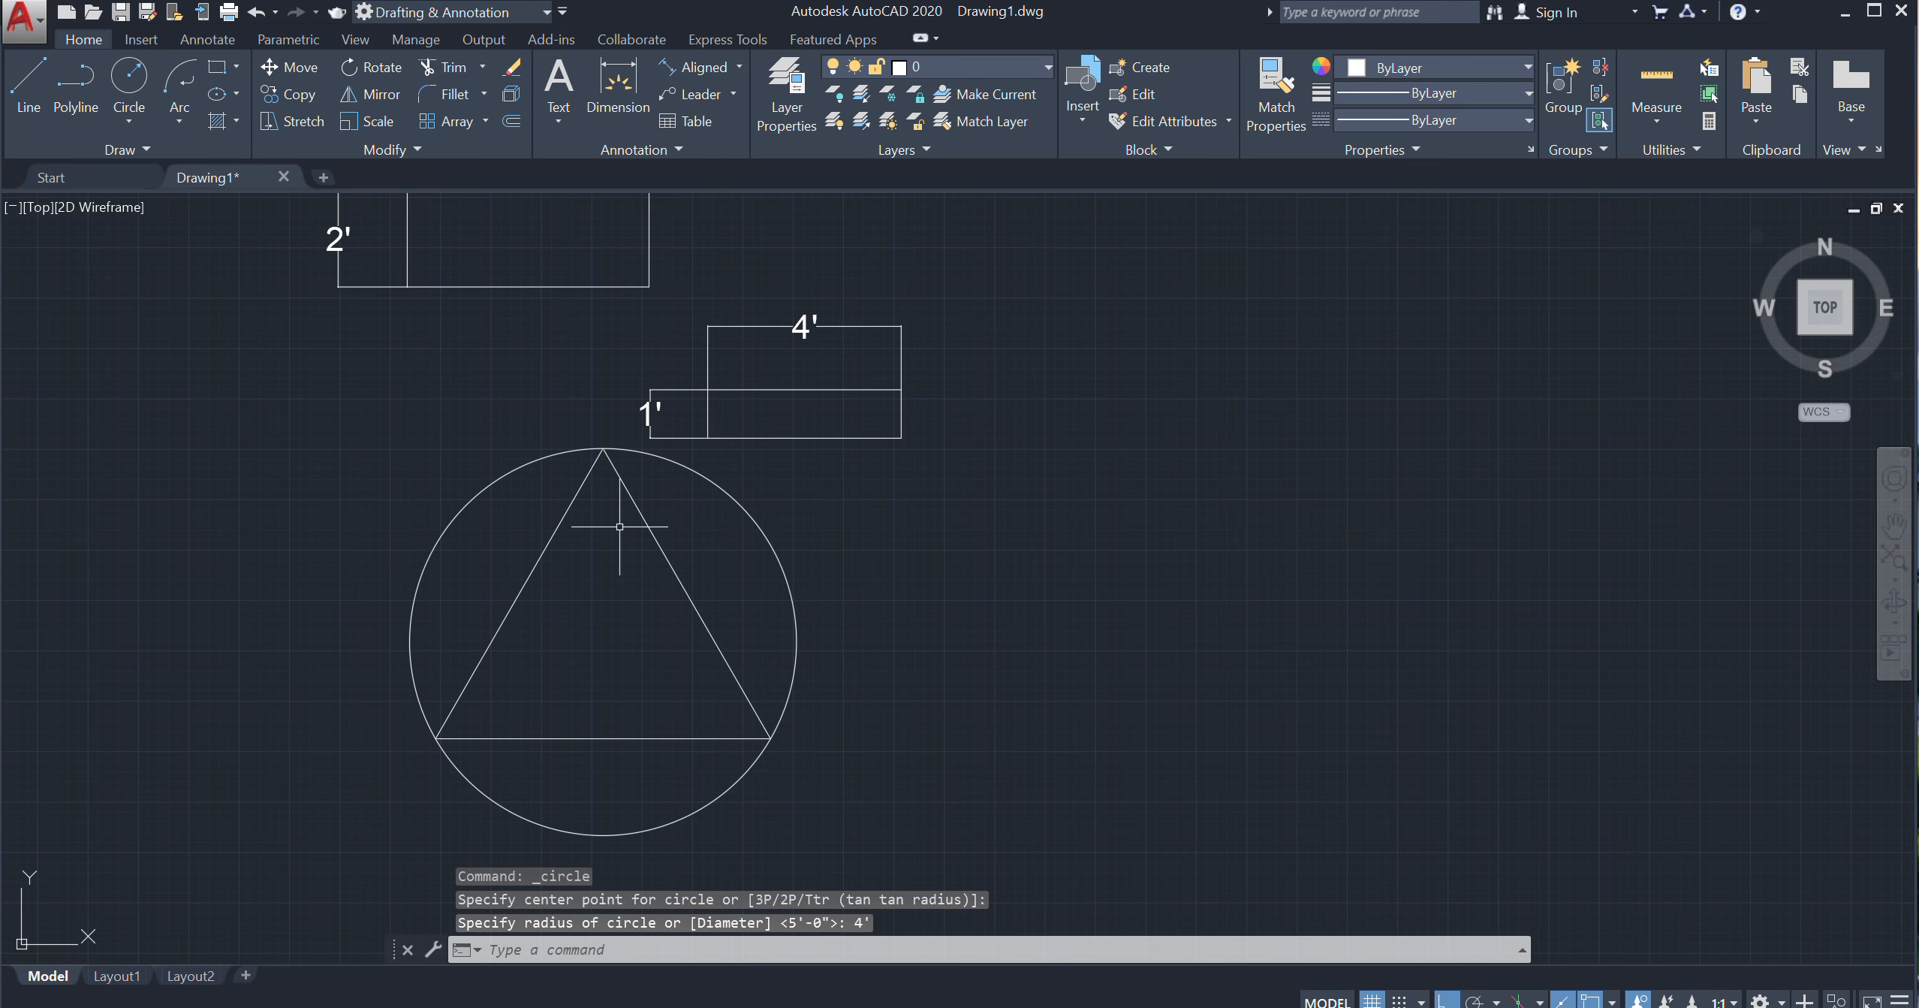
Draw a 4-sided polygon to the right of the circled triangle, circumscribed about a circle of 3' radius
{"action": "middle_click_drag", "start_coordinate": [632, 590], "coordinate": [614, 531]}
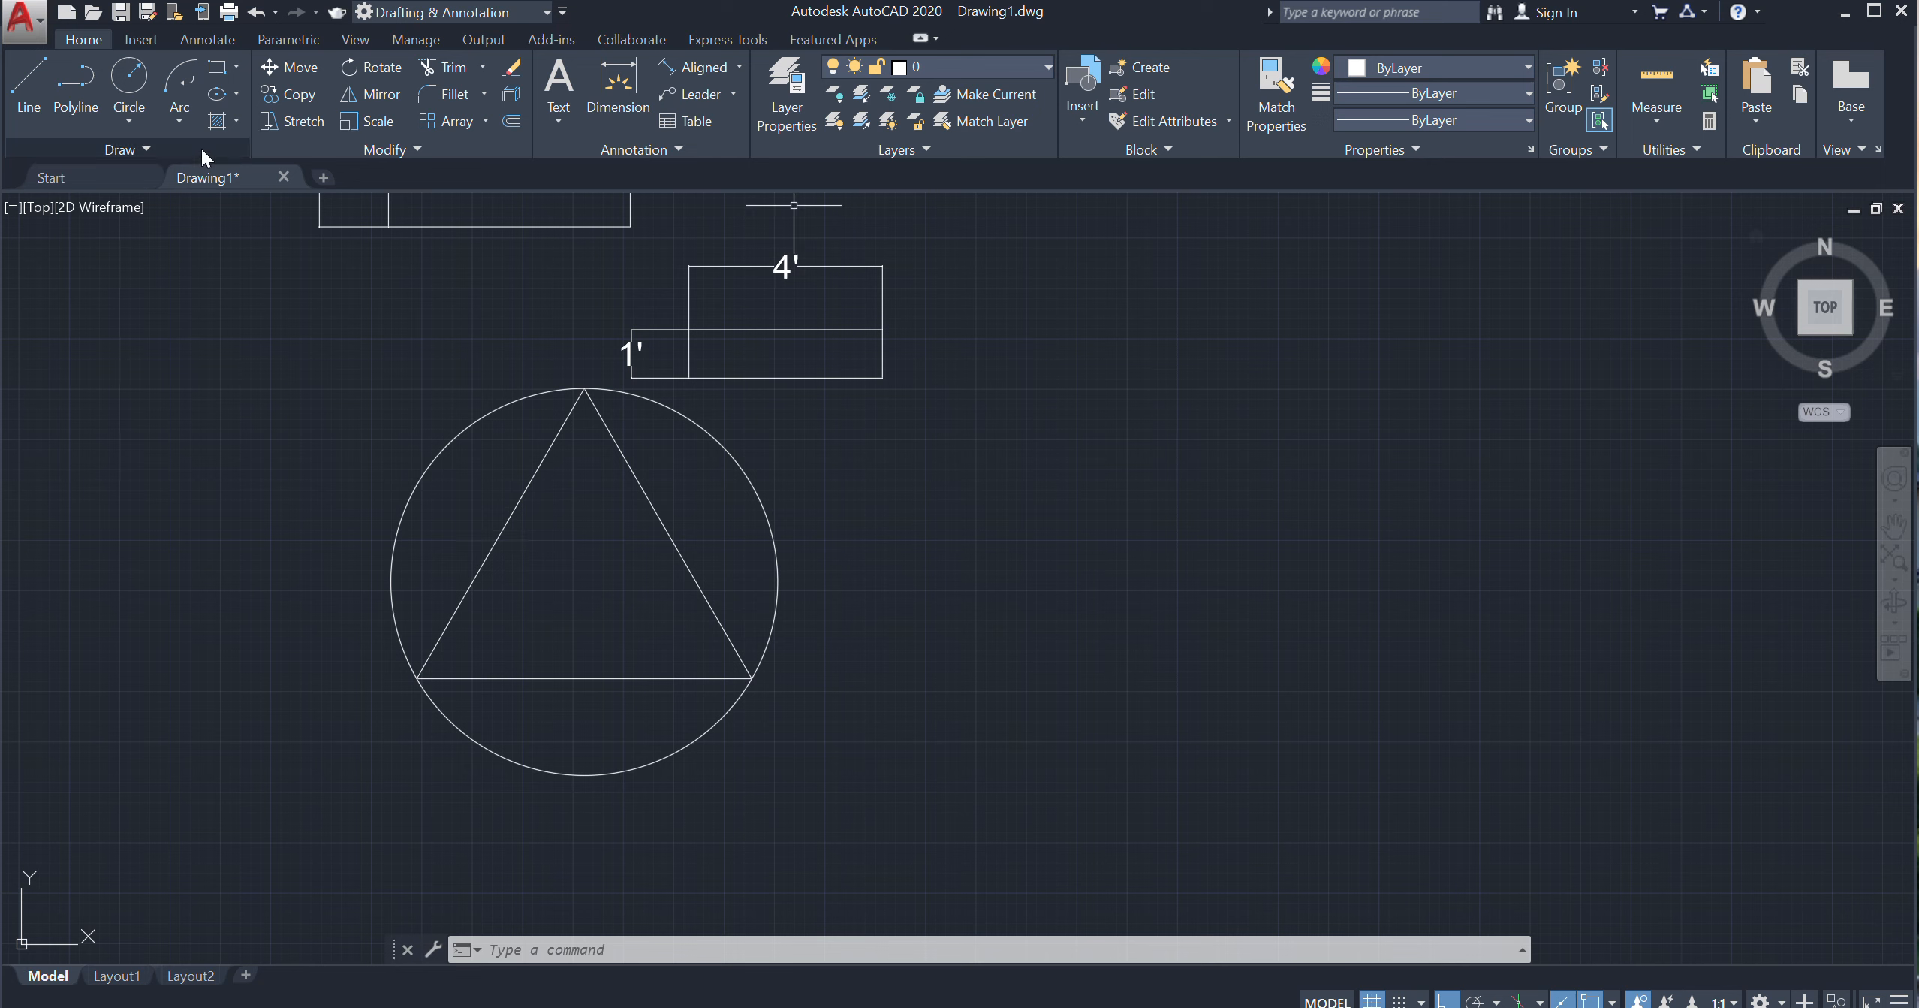
{"action": "left_click", "coordinate": [237, 66]}
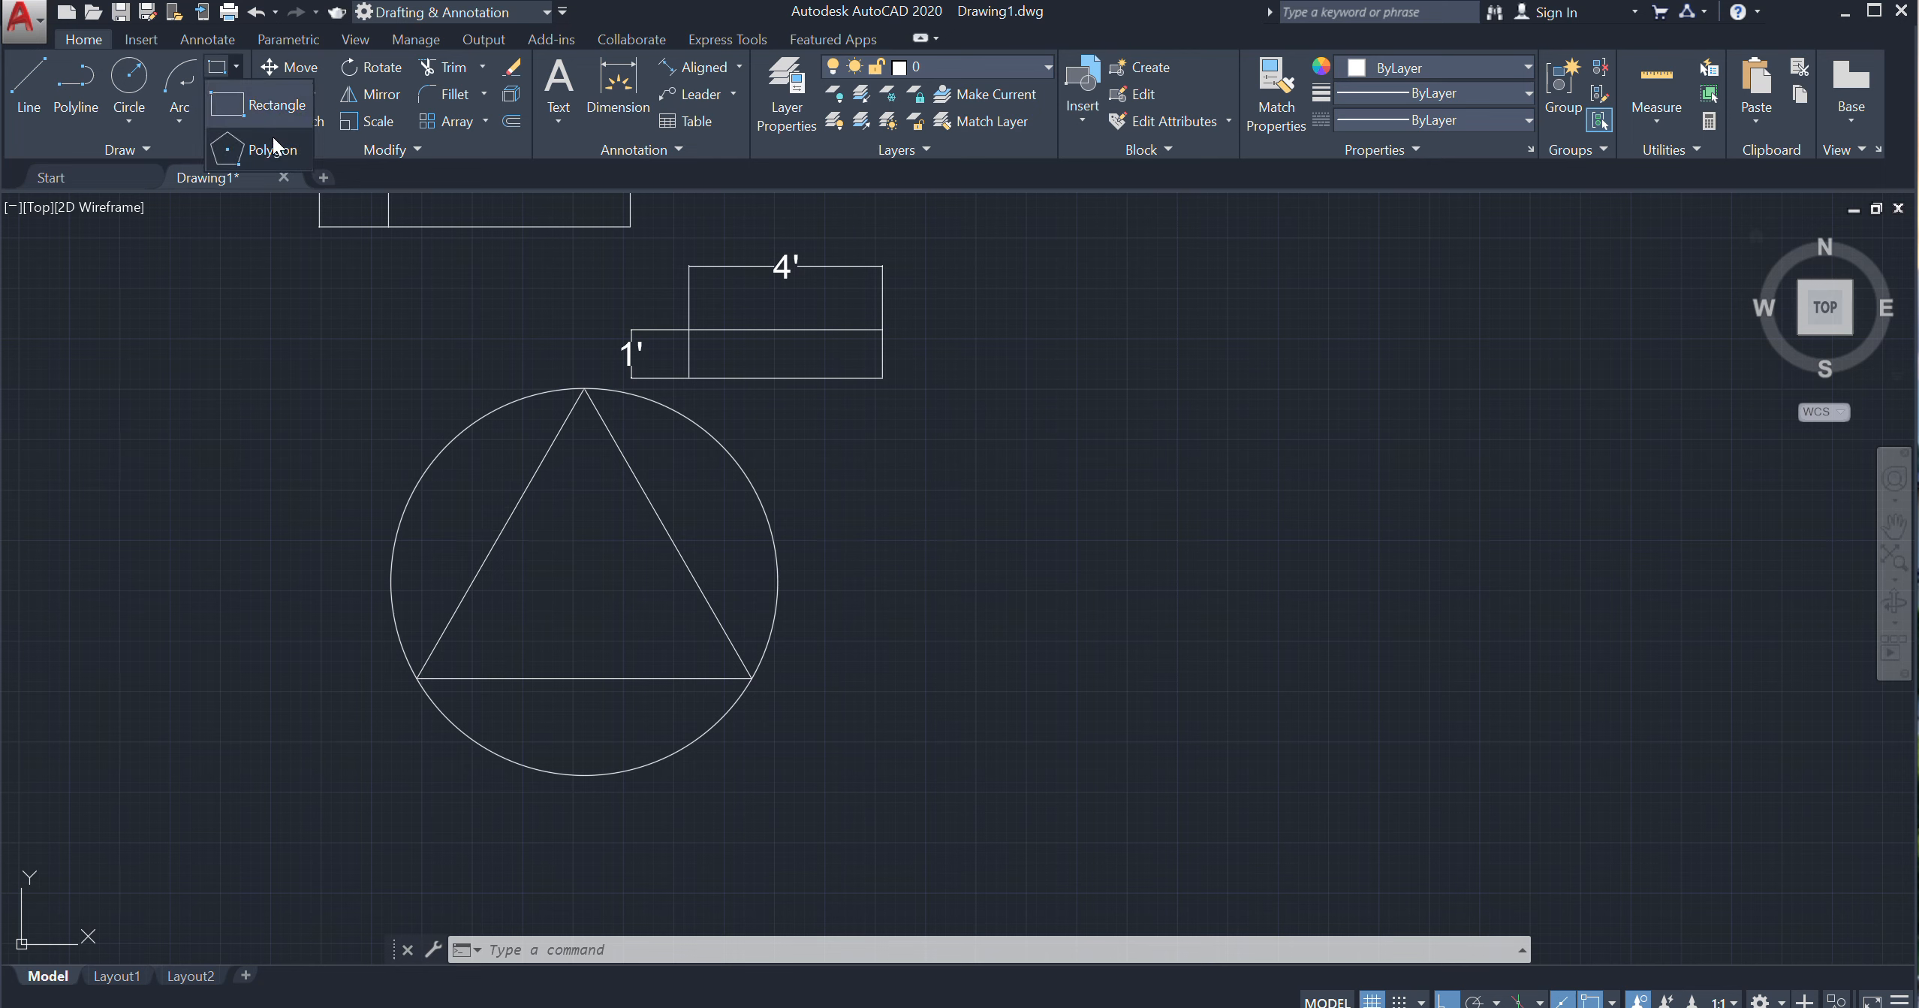
{"action": "left_click", "coordinate": [271, 144]}
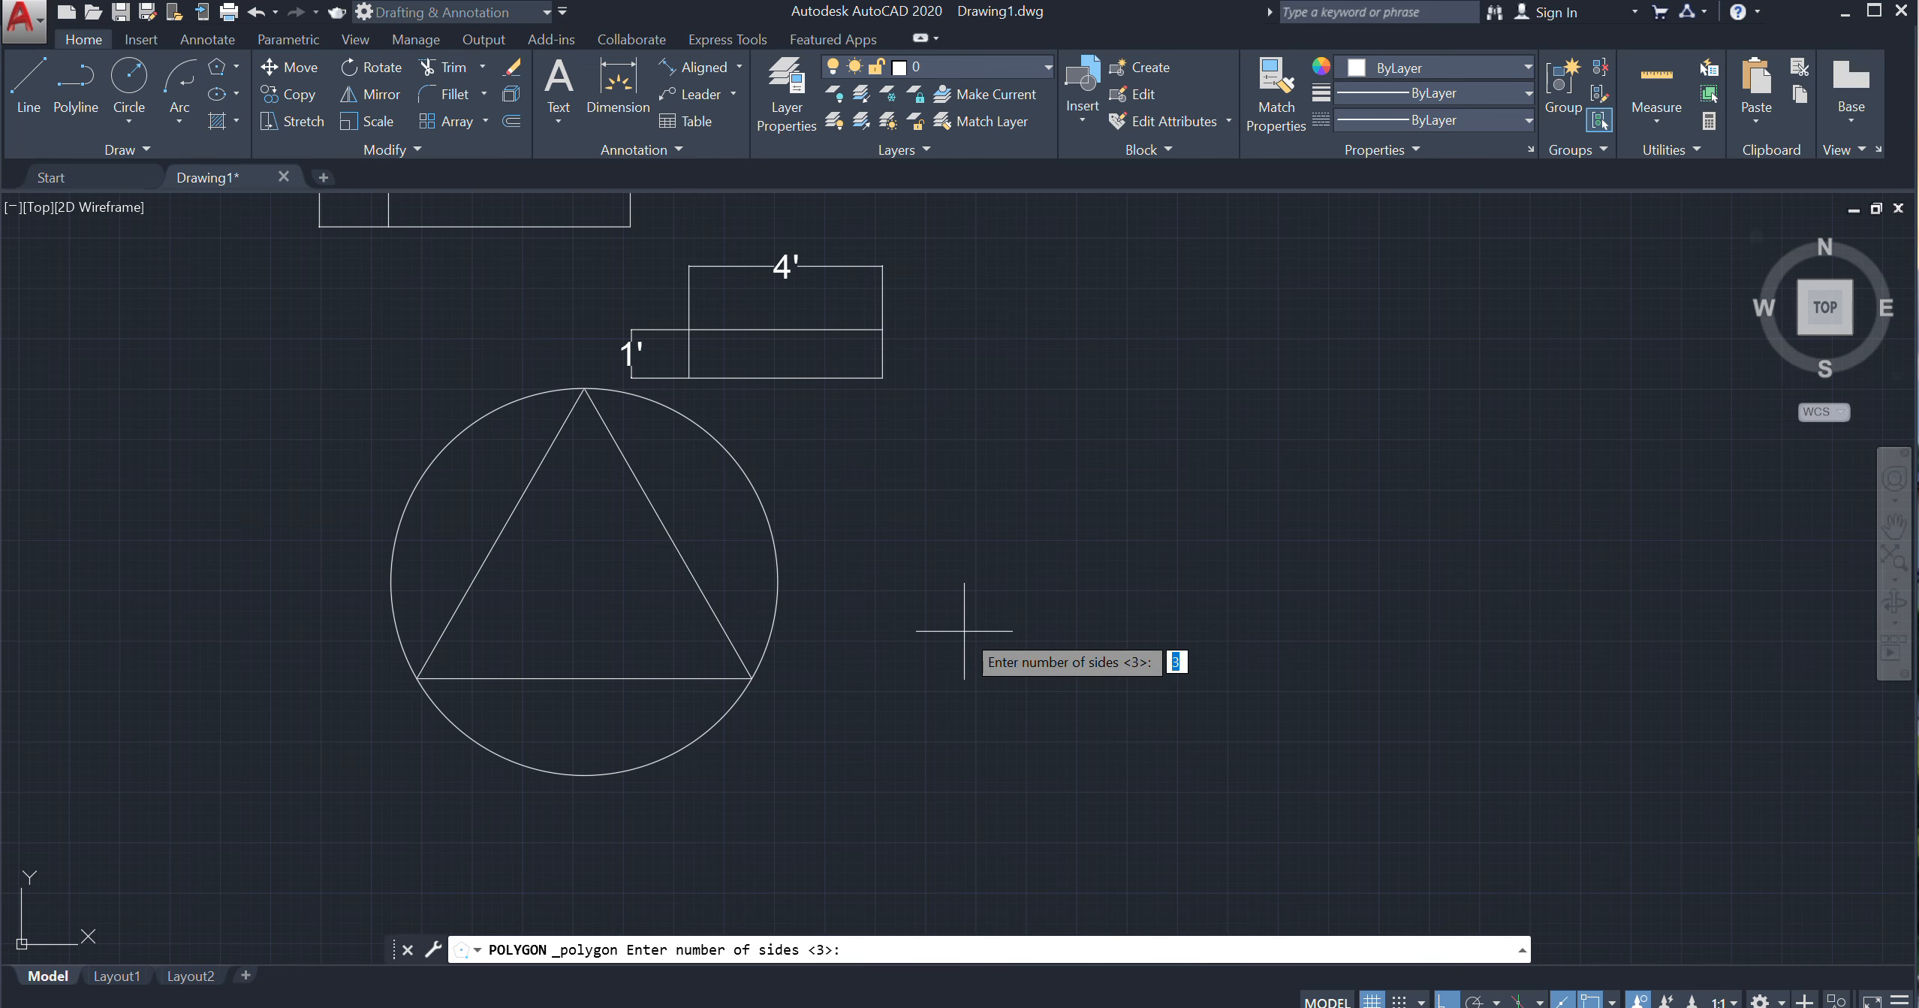
{"action": "type", "text": "4"}
{"action": "key", "text": "Return"}
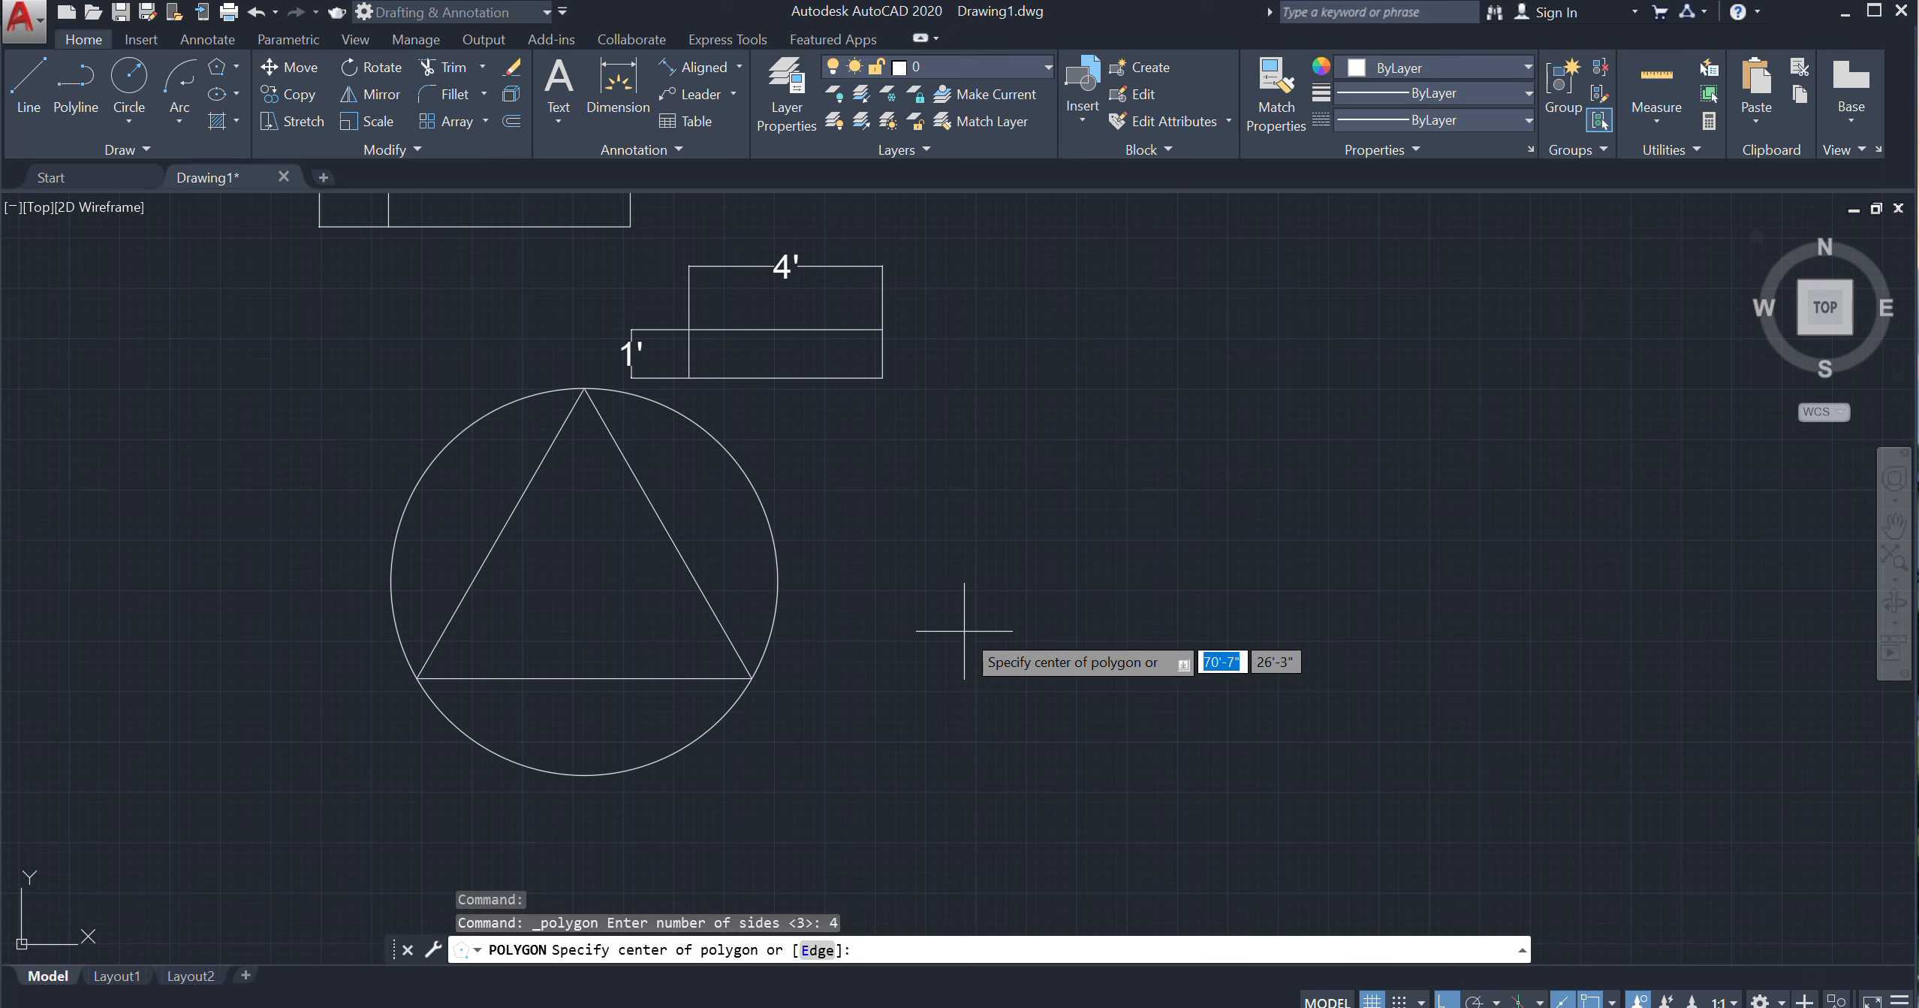
{"action": "left_click", "coordinate": [1172, 668]}
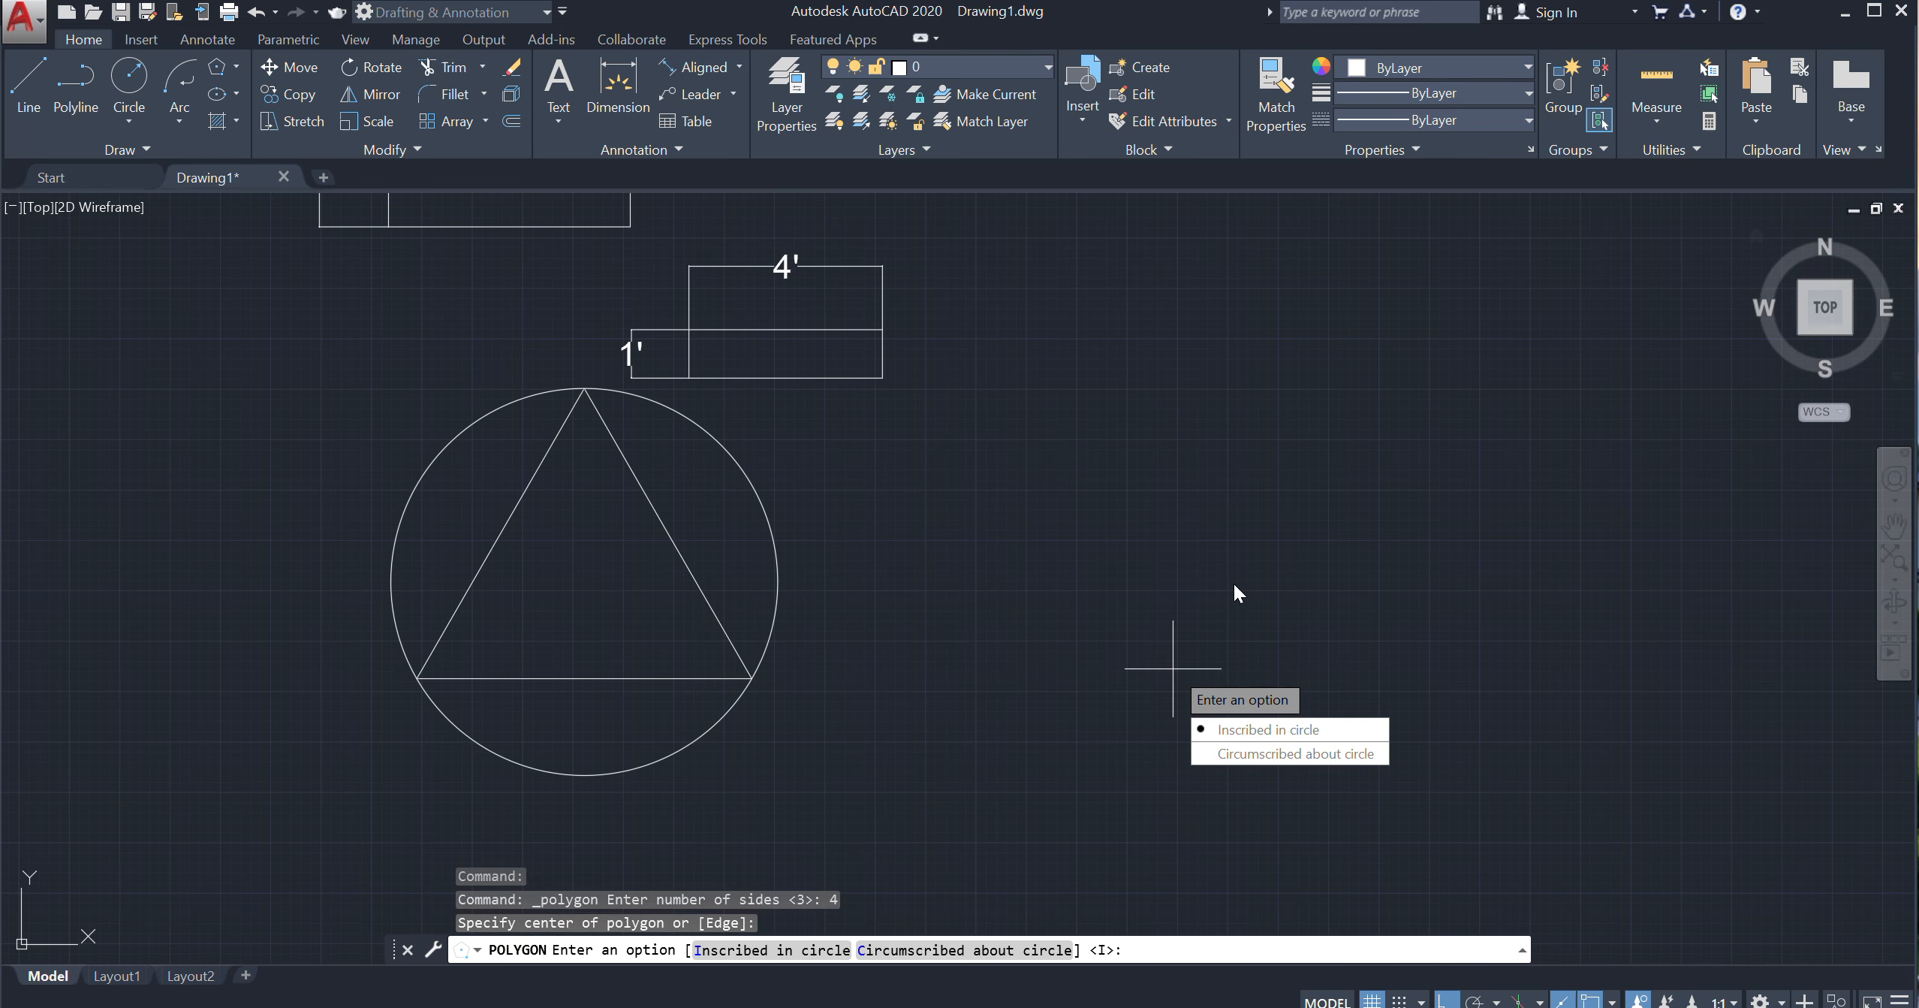
{"action": "left_click", "coordinate": [1269, 754]}
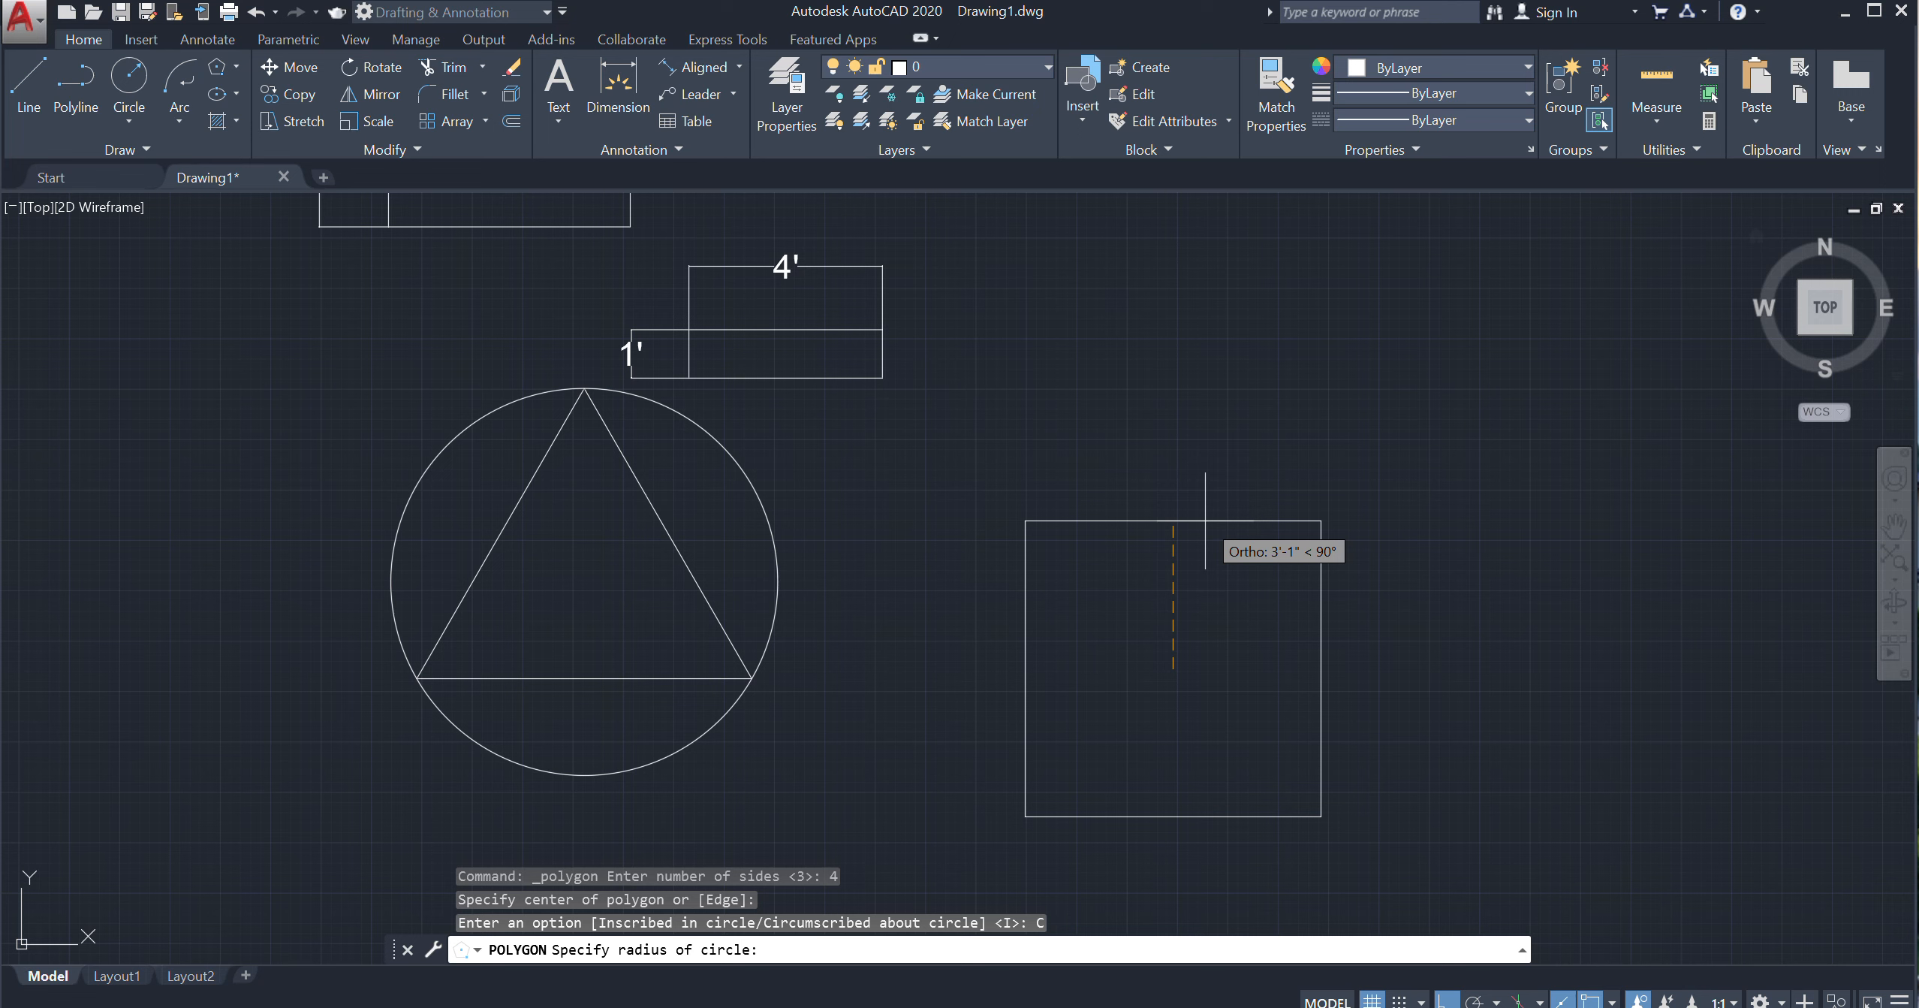
{"action": "type", "text": "3'"}
{"action": "key", "text": "Return"}
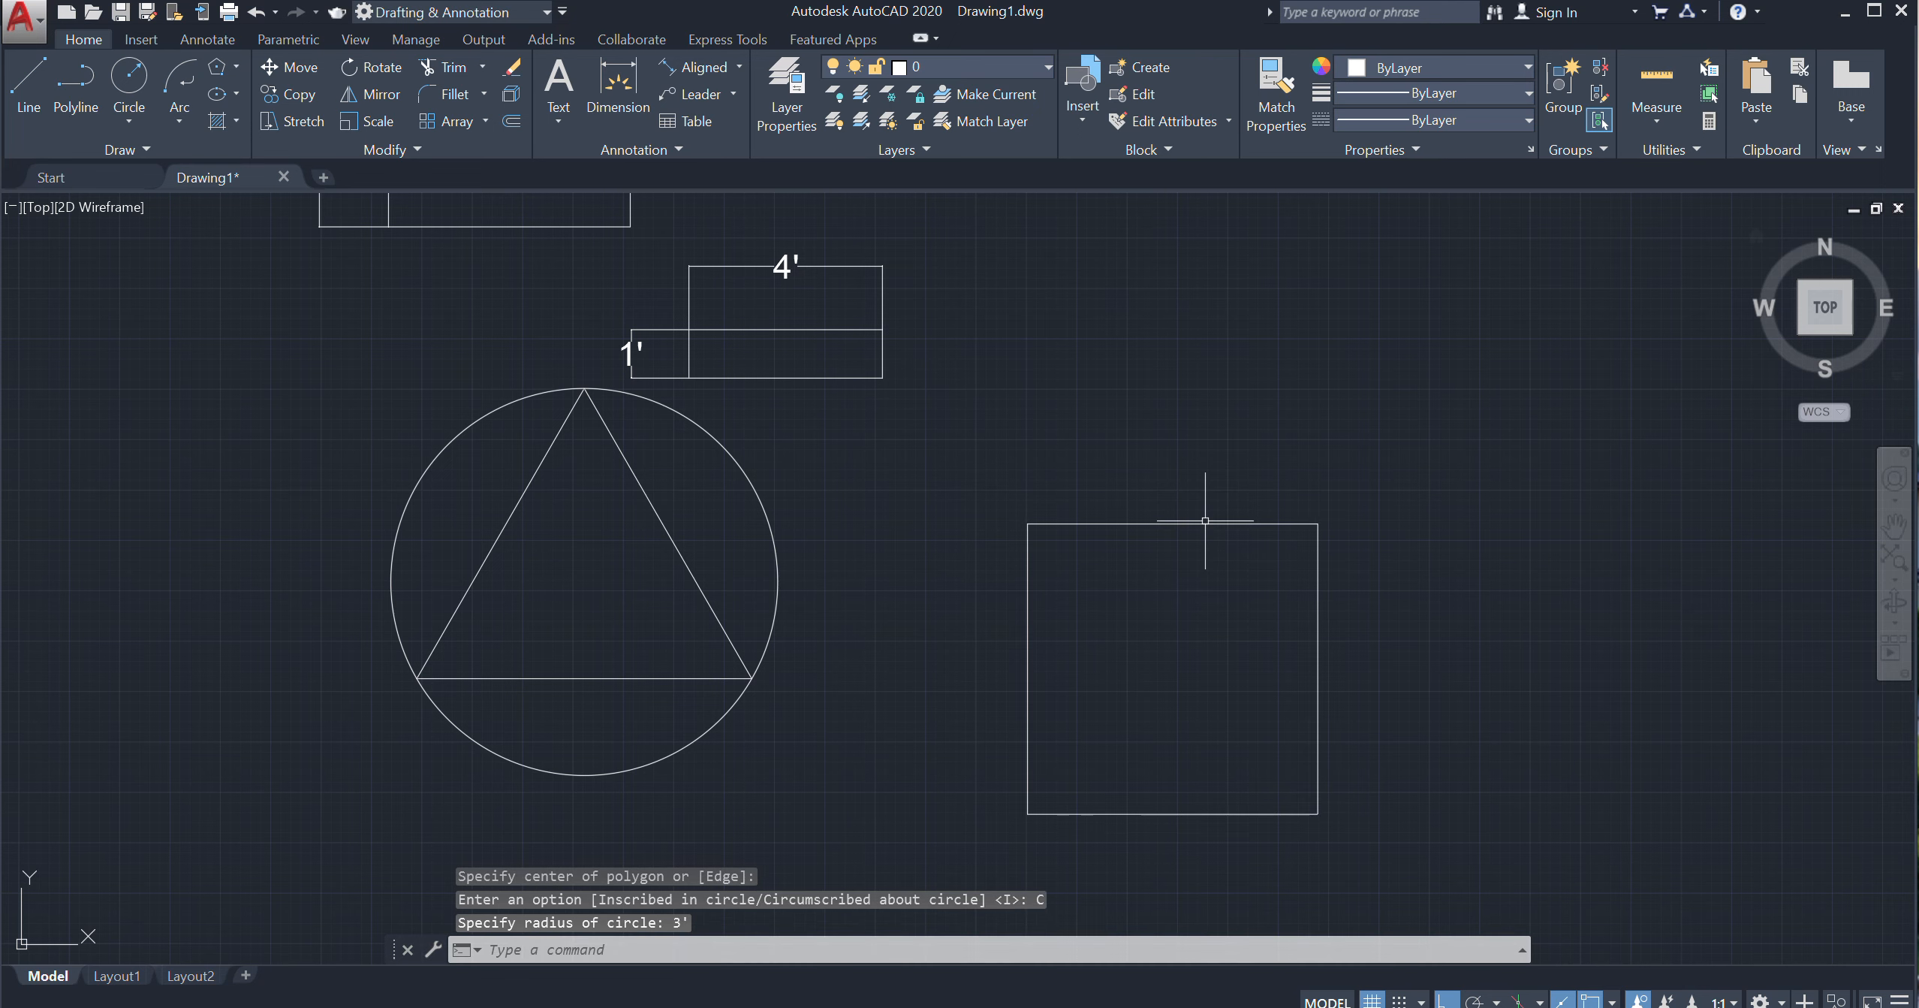
Draw a circle with a 3' radius centred on the square's geometric center
{"action": "left_click", "coordinate": [126, 78]}
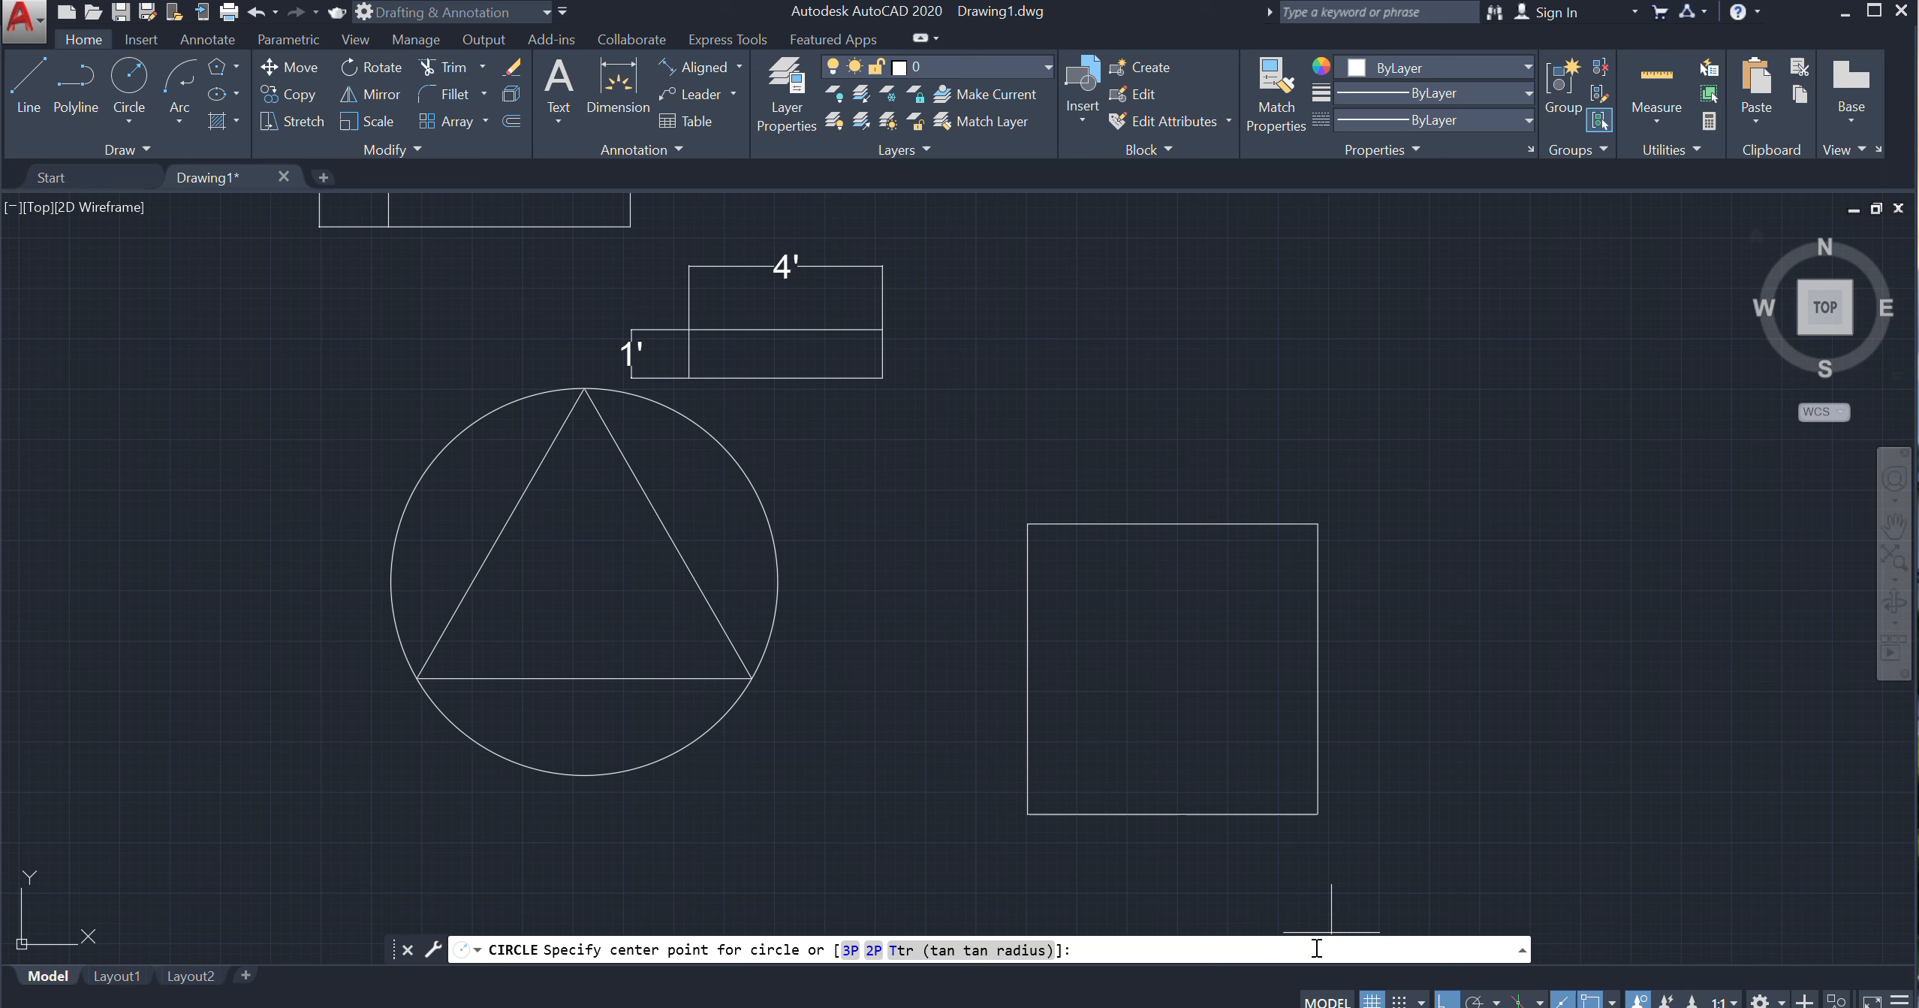
{"action": "left_click", "coordinate": [1173, 668]}
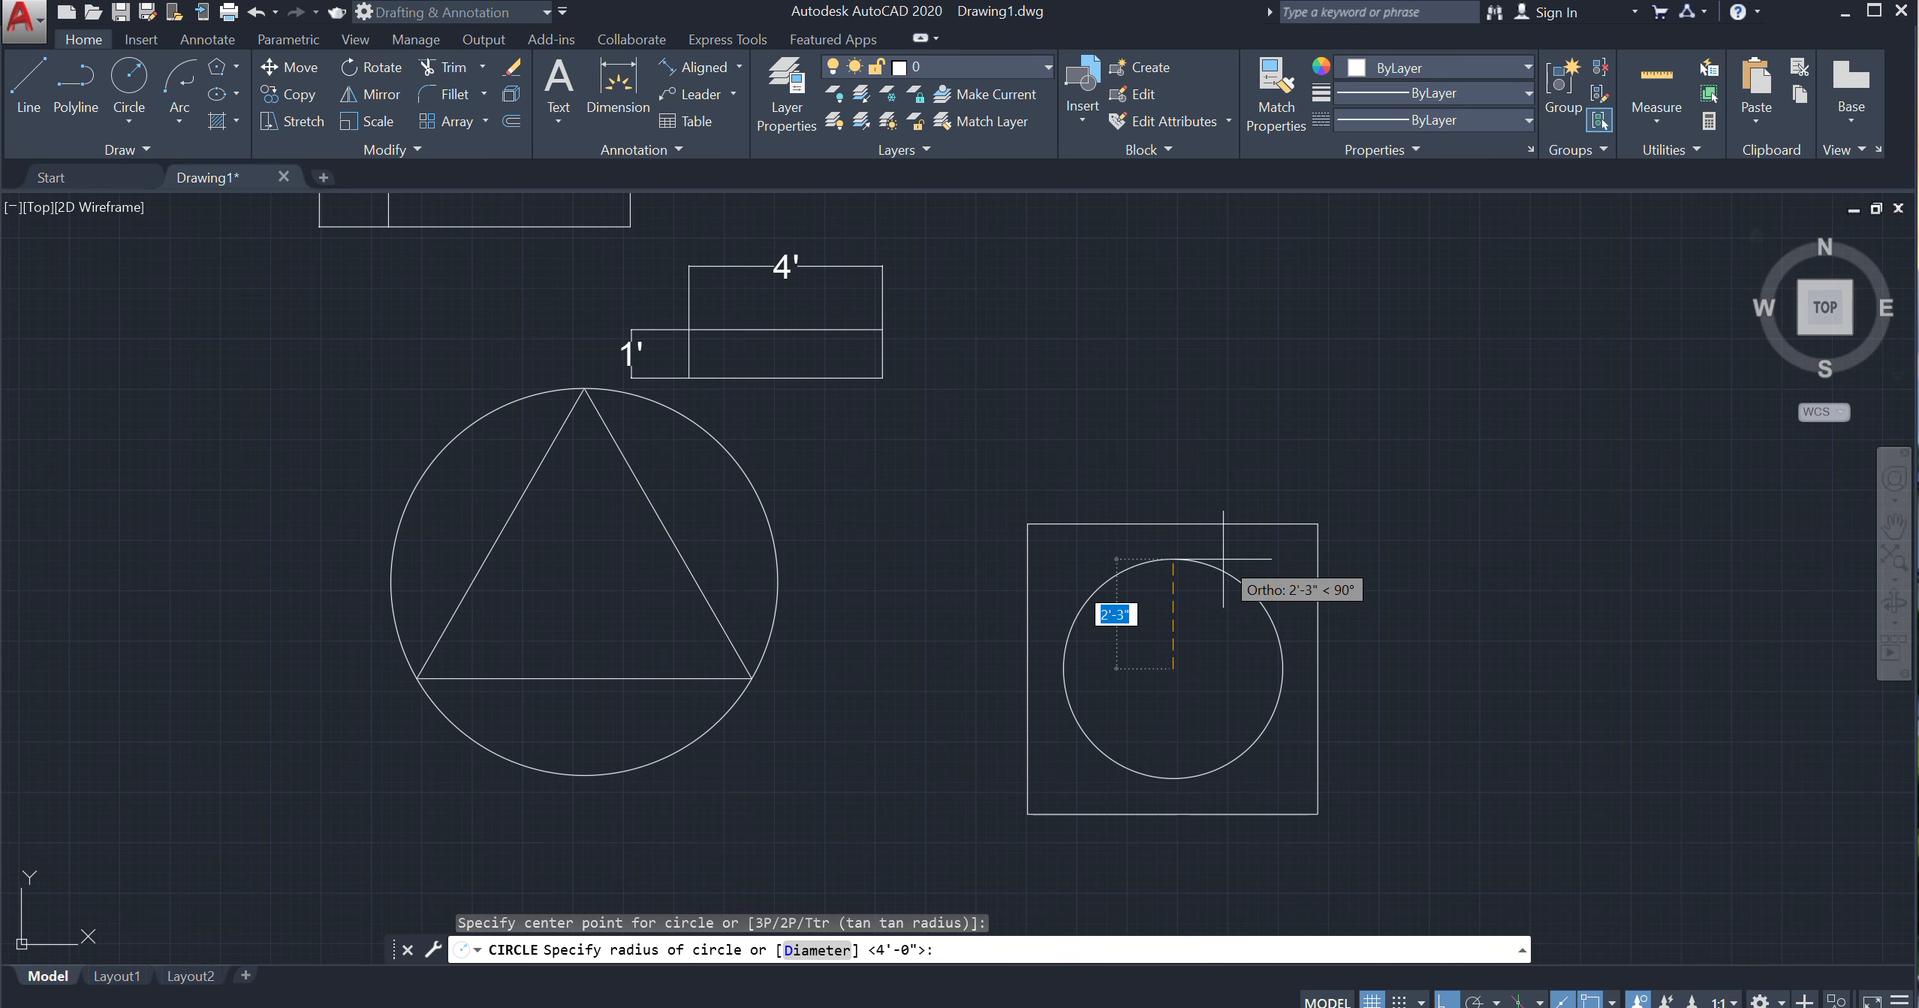
{"action": "key", "text": "BackSpace"}
{"action": "type", "text": "3'"}
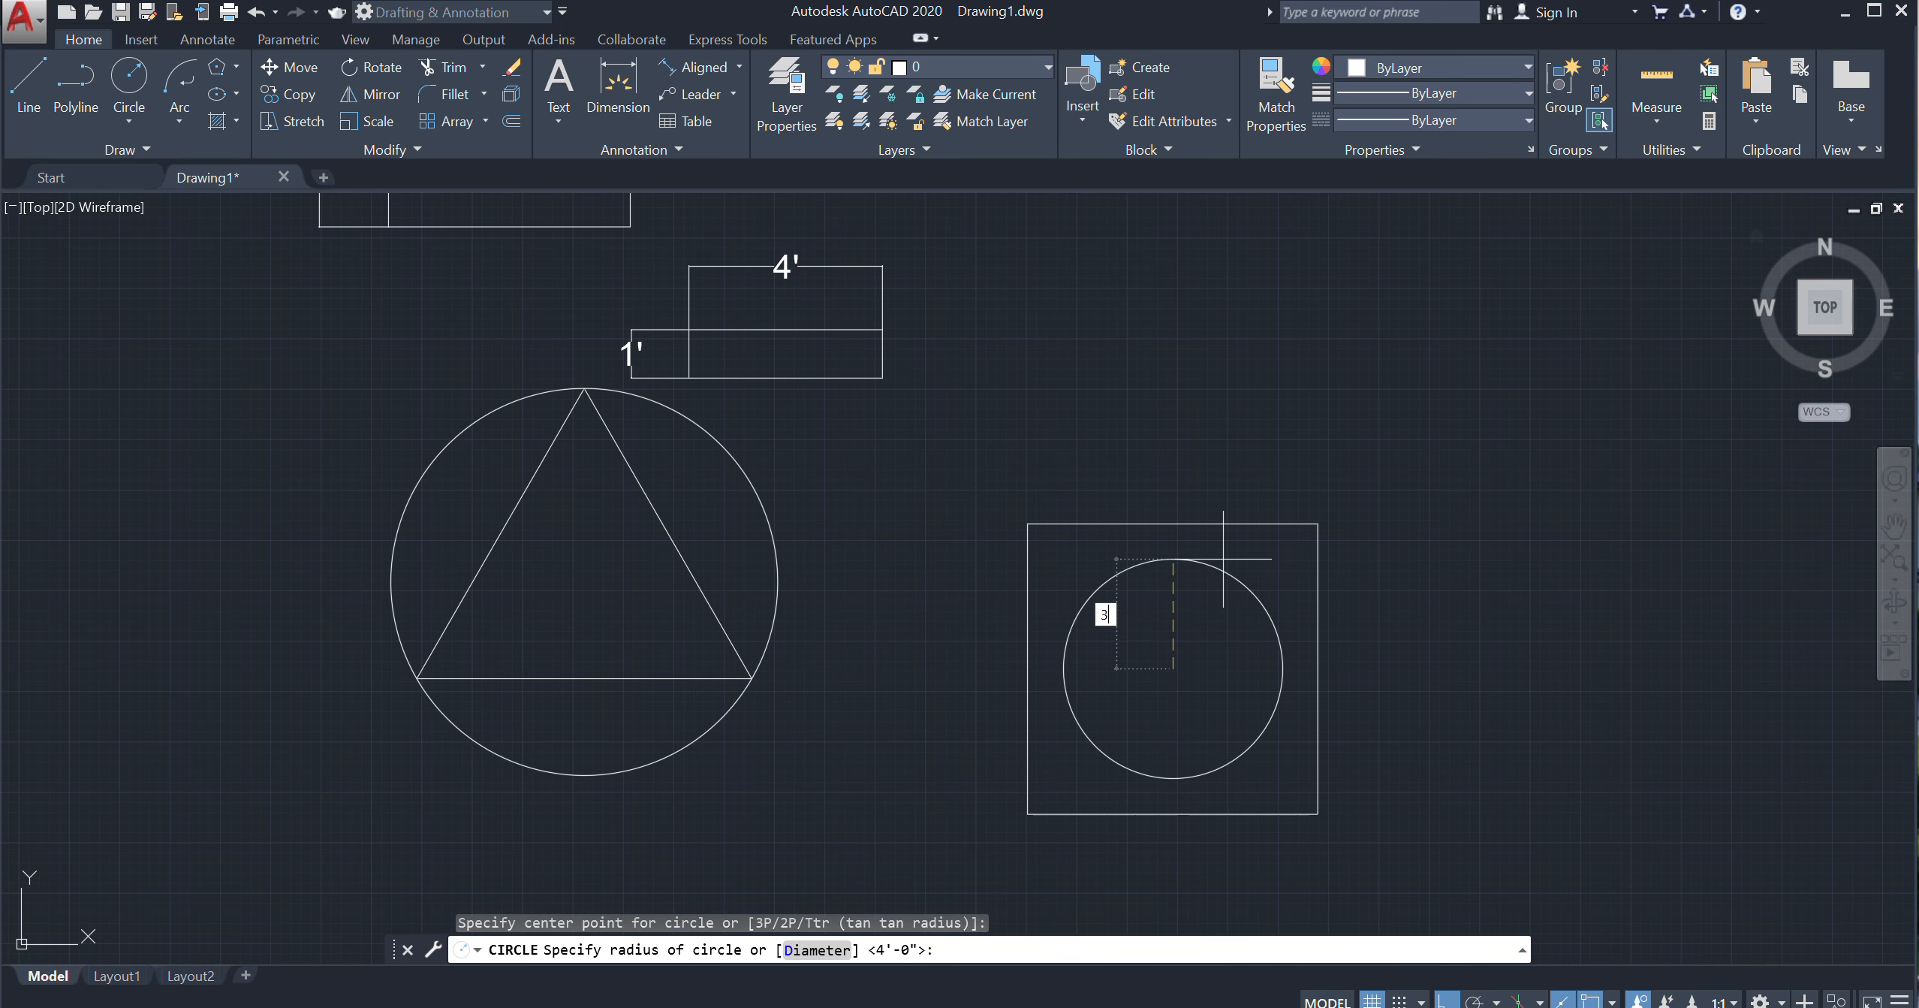
{"action": "key", "text": "Return"}
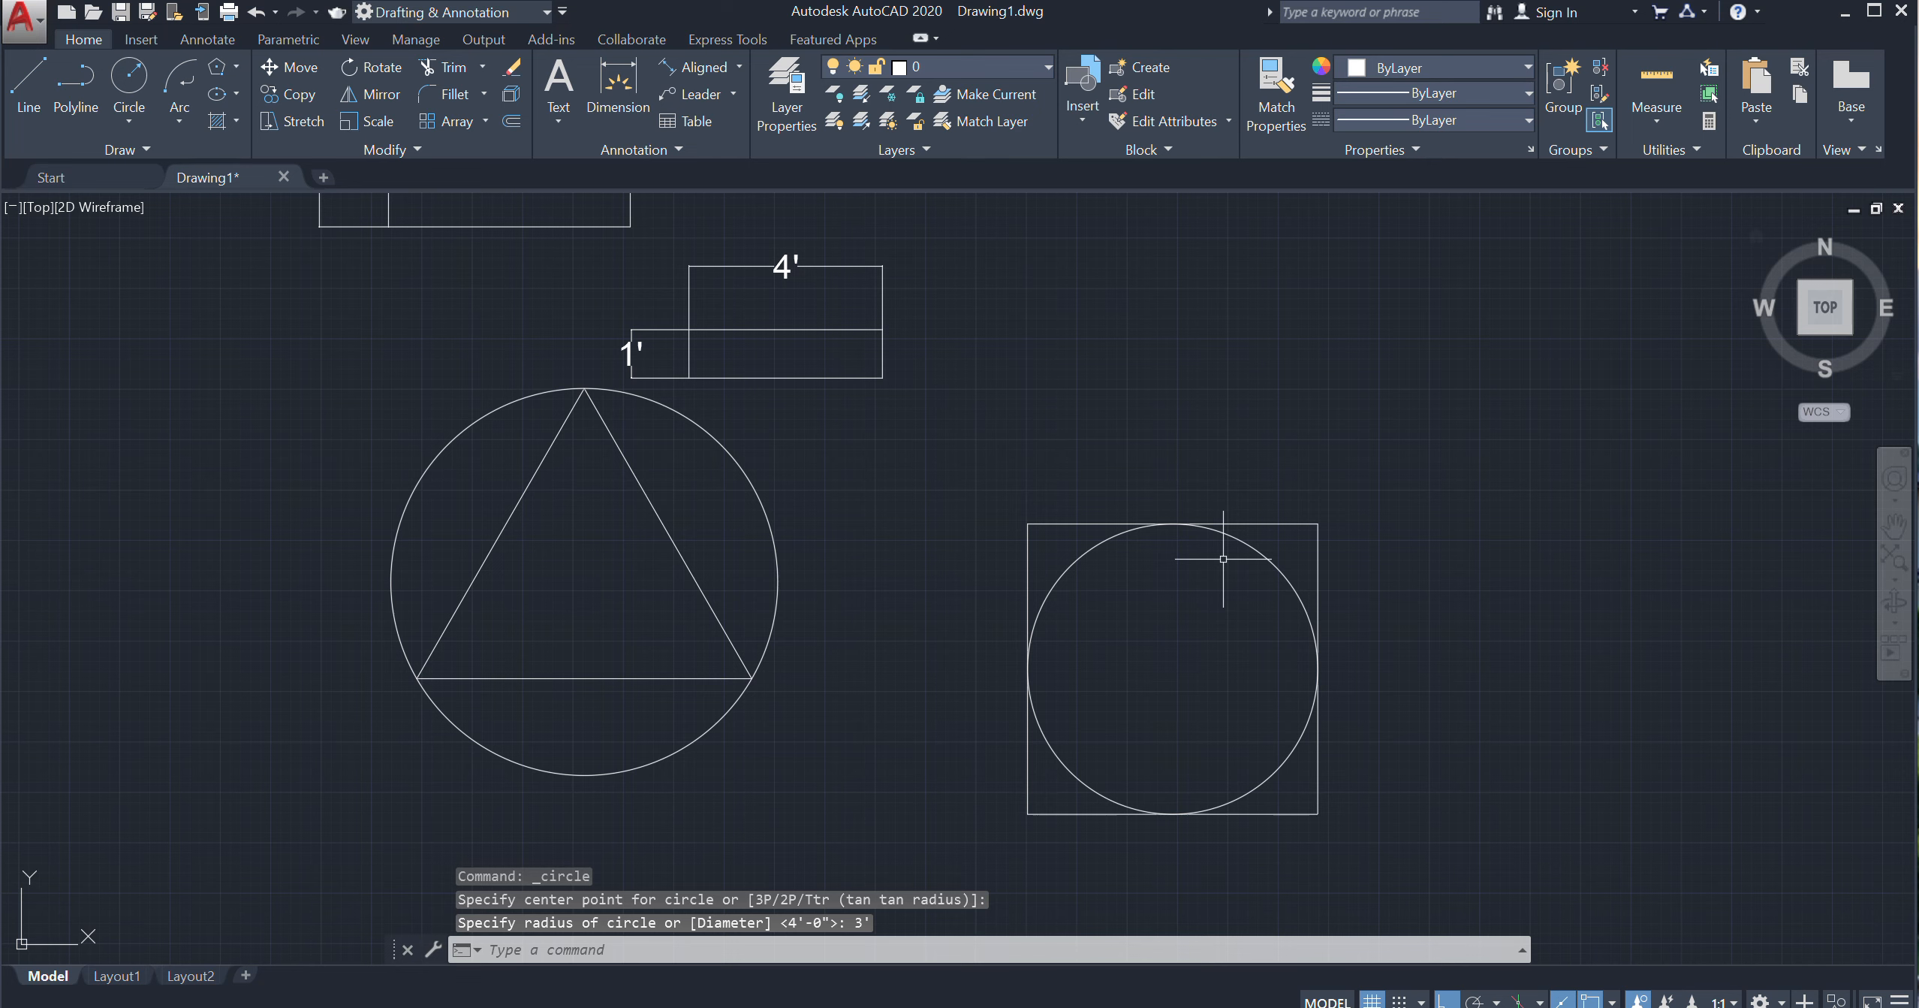
{"action": "middle_click_drag", "start_coordinate": [826, 685], "coordinate": [842, 640]}
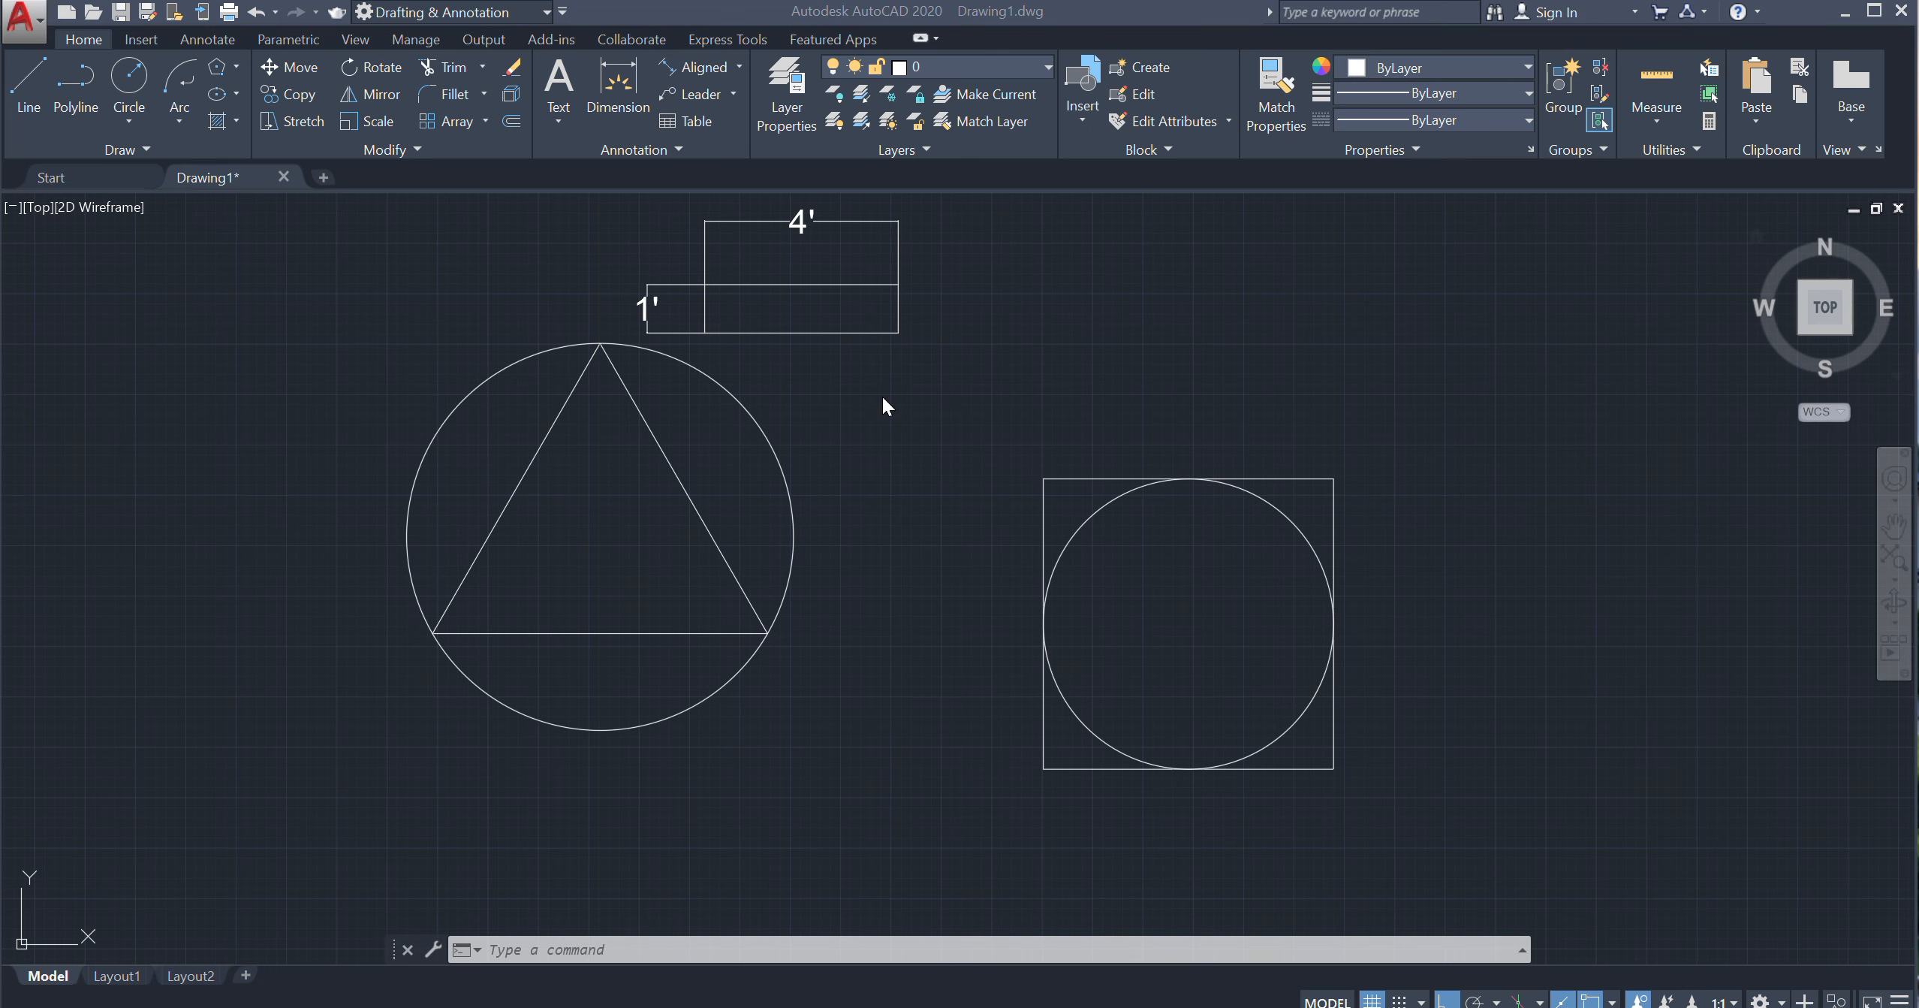
{"action": "scroll", "coordinate": [679, 681], "scroll_direction": "down", "scroll_amount": 2}
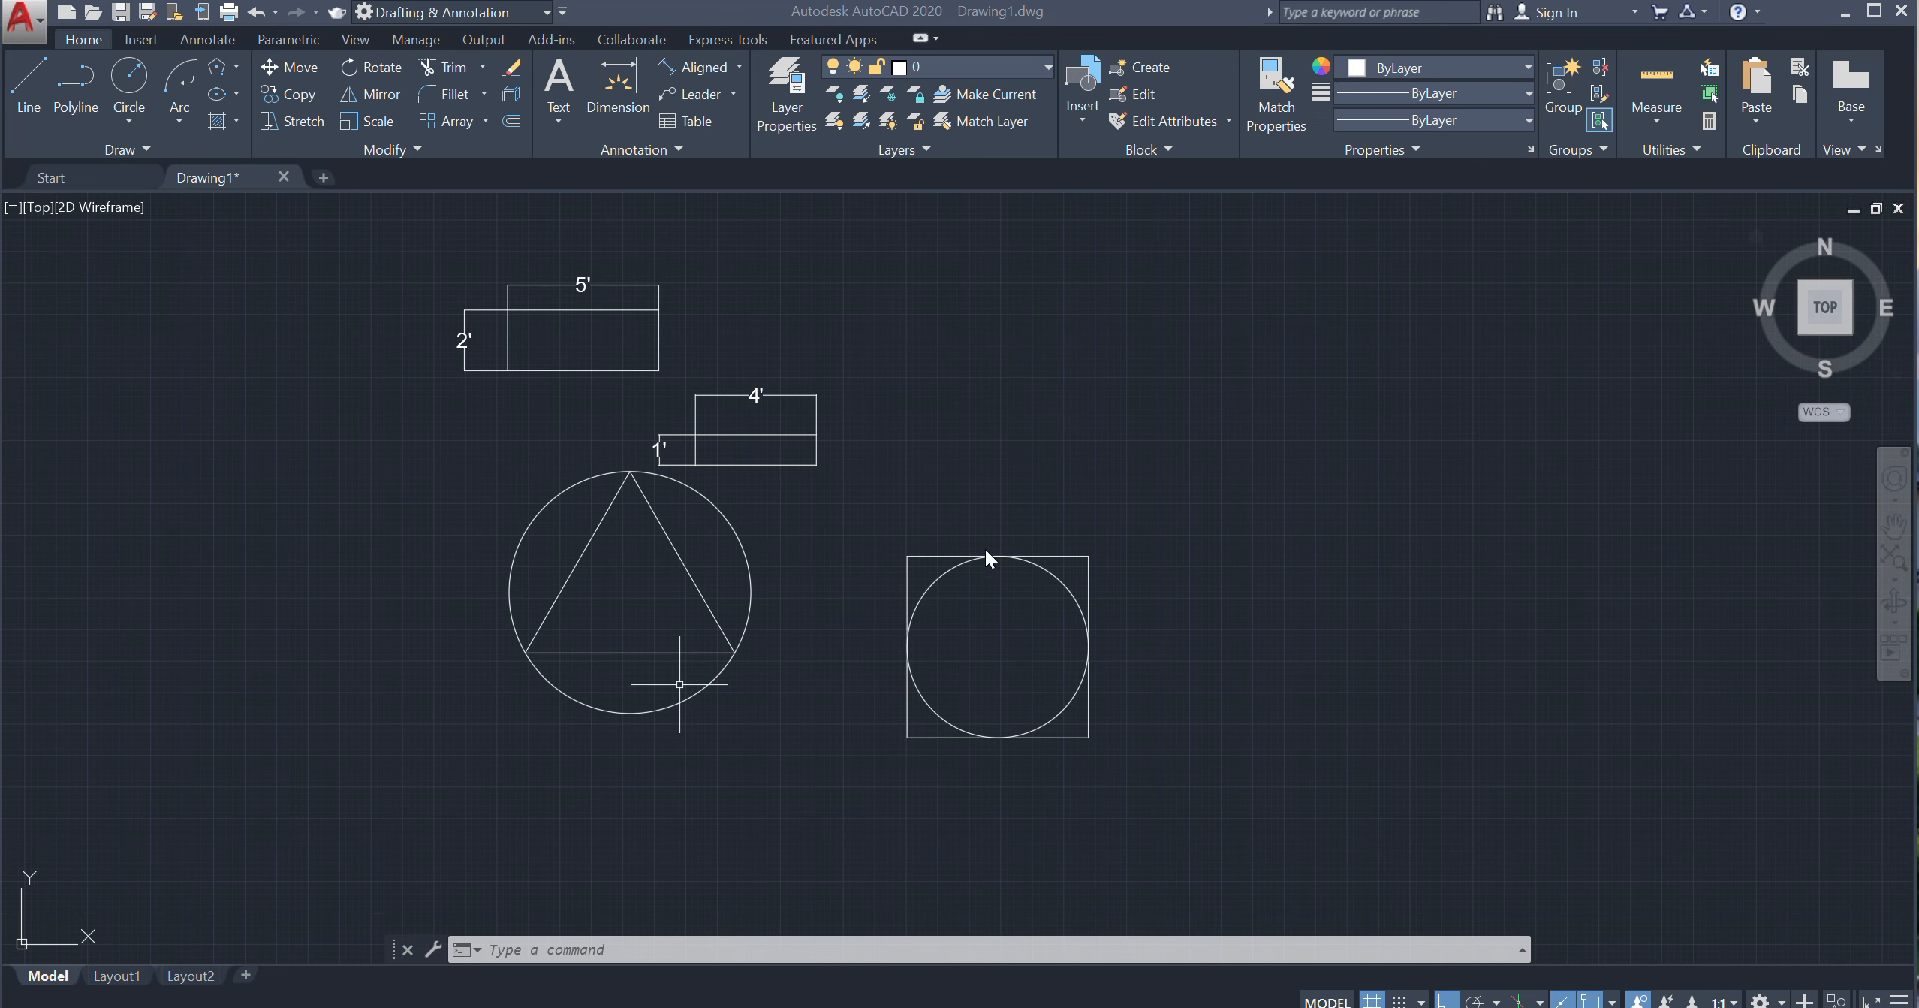
{"action": "scroll", "coordinate": [760, 677], "scroll_direction": "up", "scroll_amount": 2}
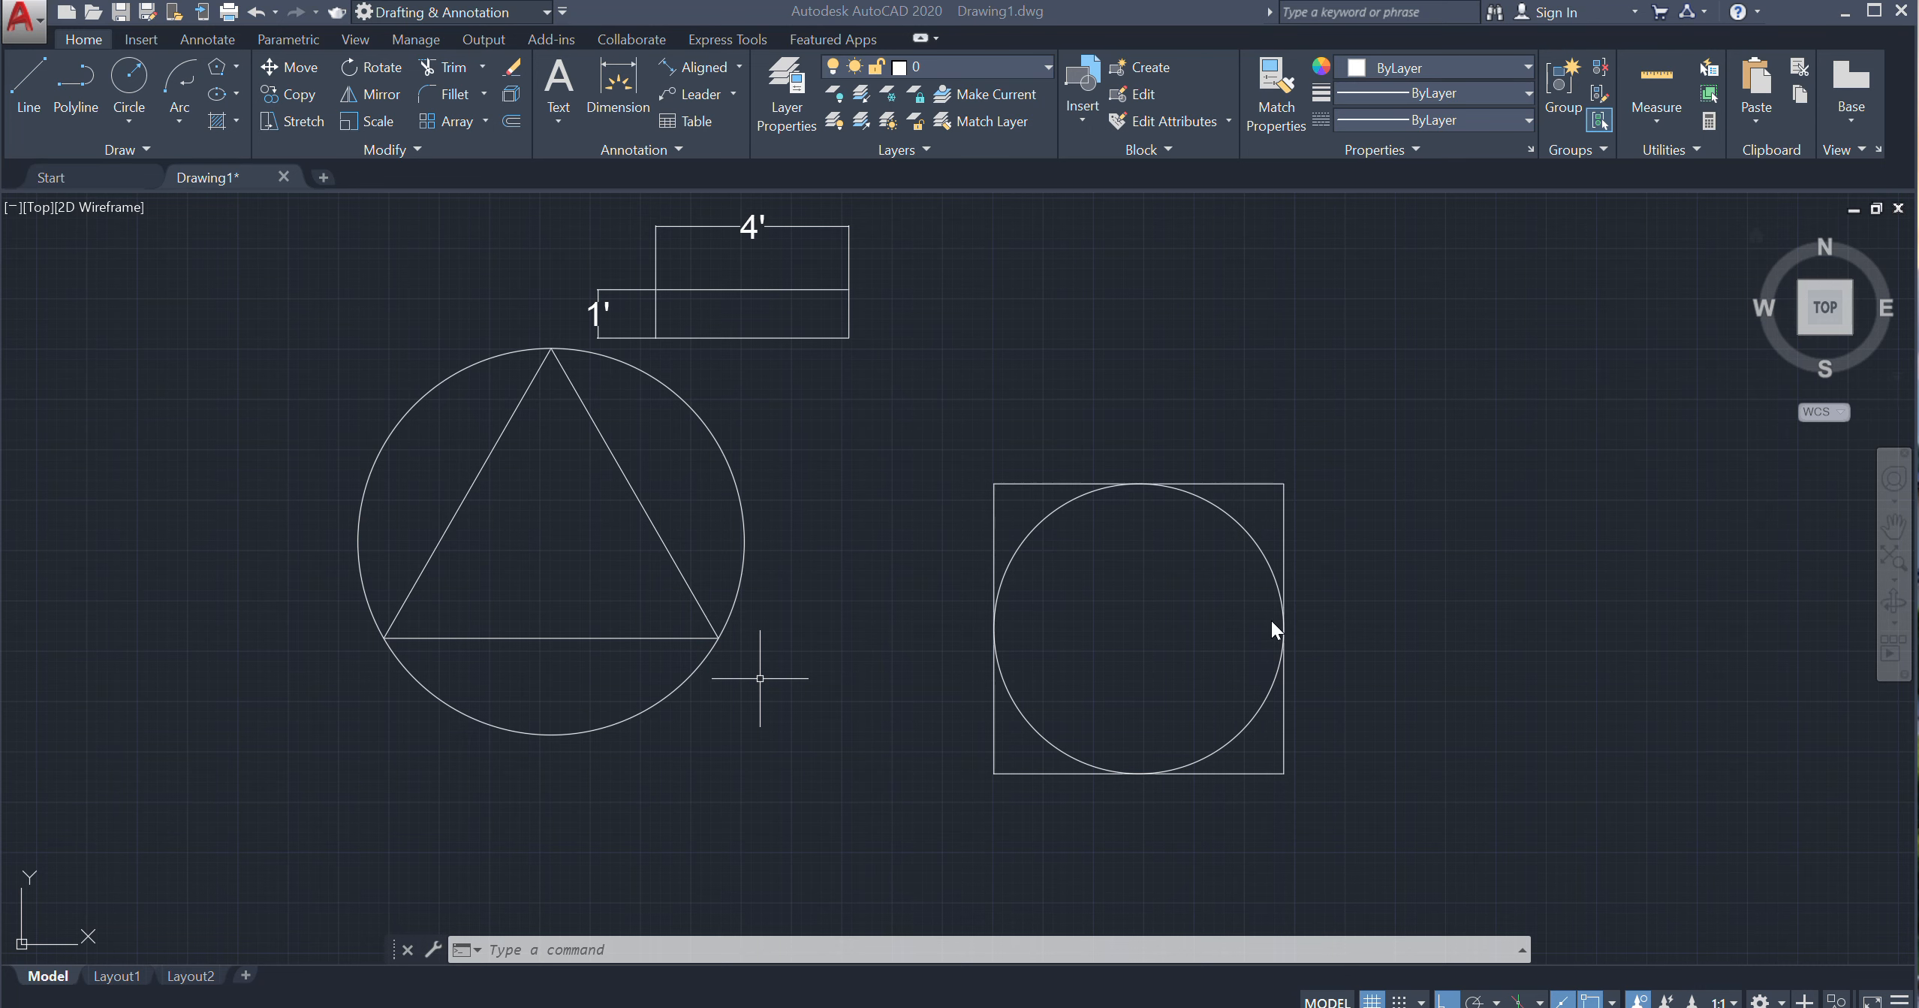
{"action": "scroll", "coordinate": [921, 685], "scroll_direction": "down", "scroll_amount": 2}
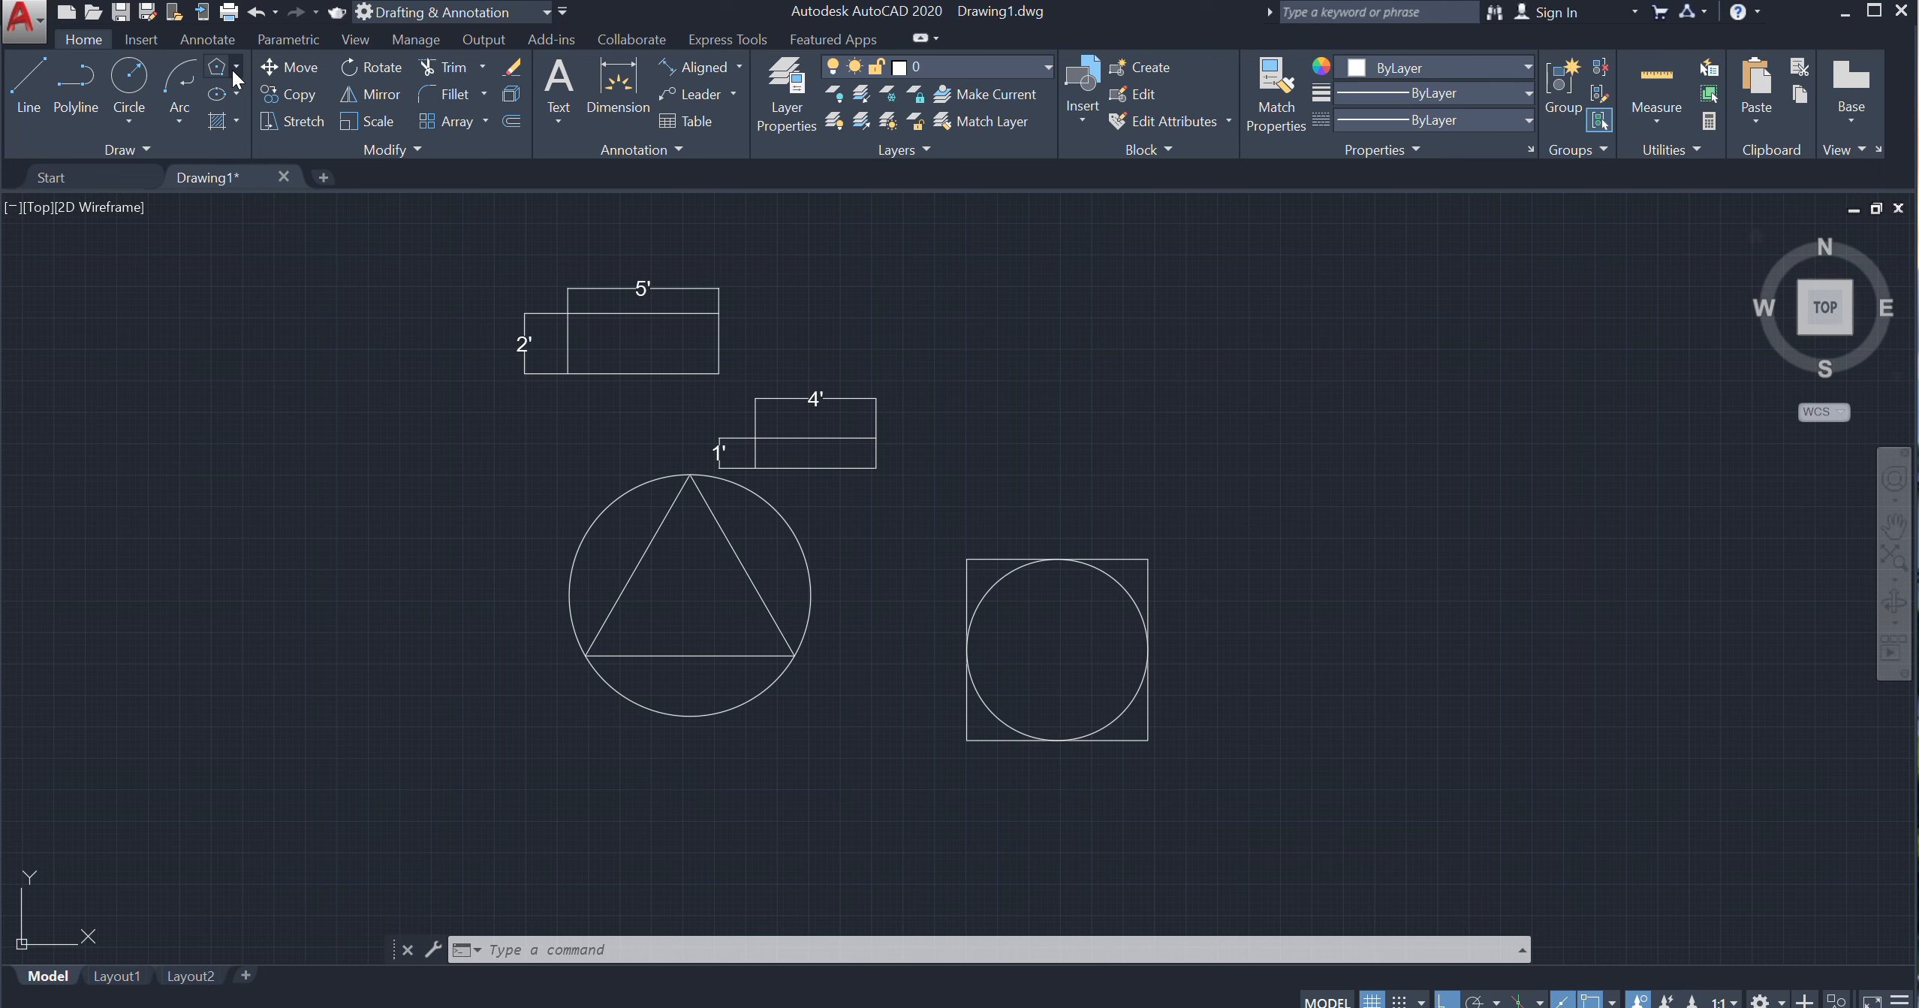
{"action": "left_click", "coordinate": [188, 118]}
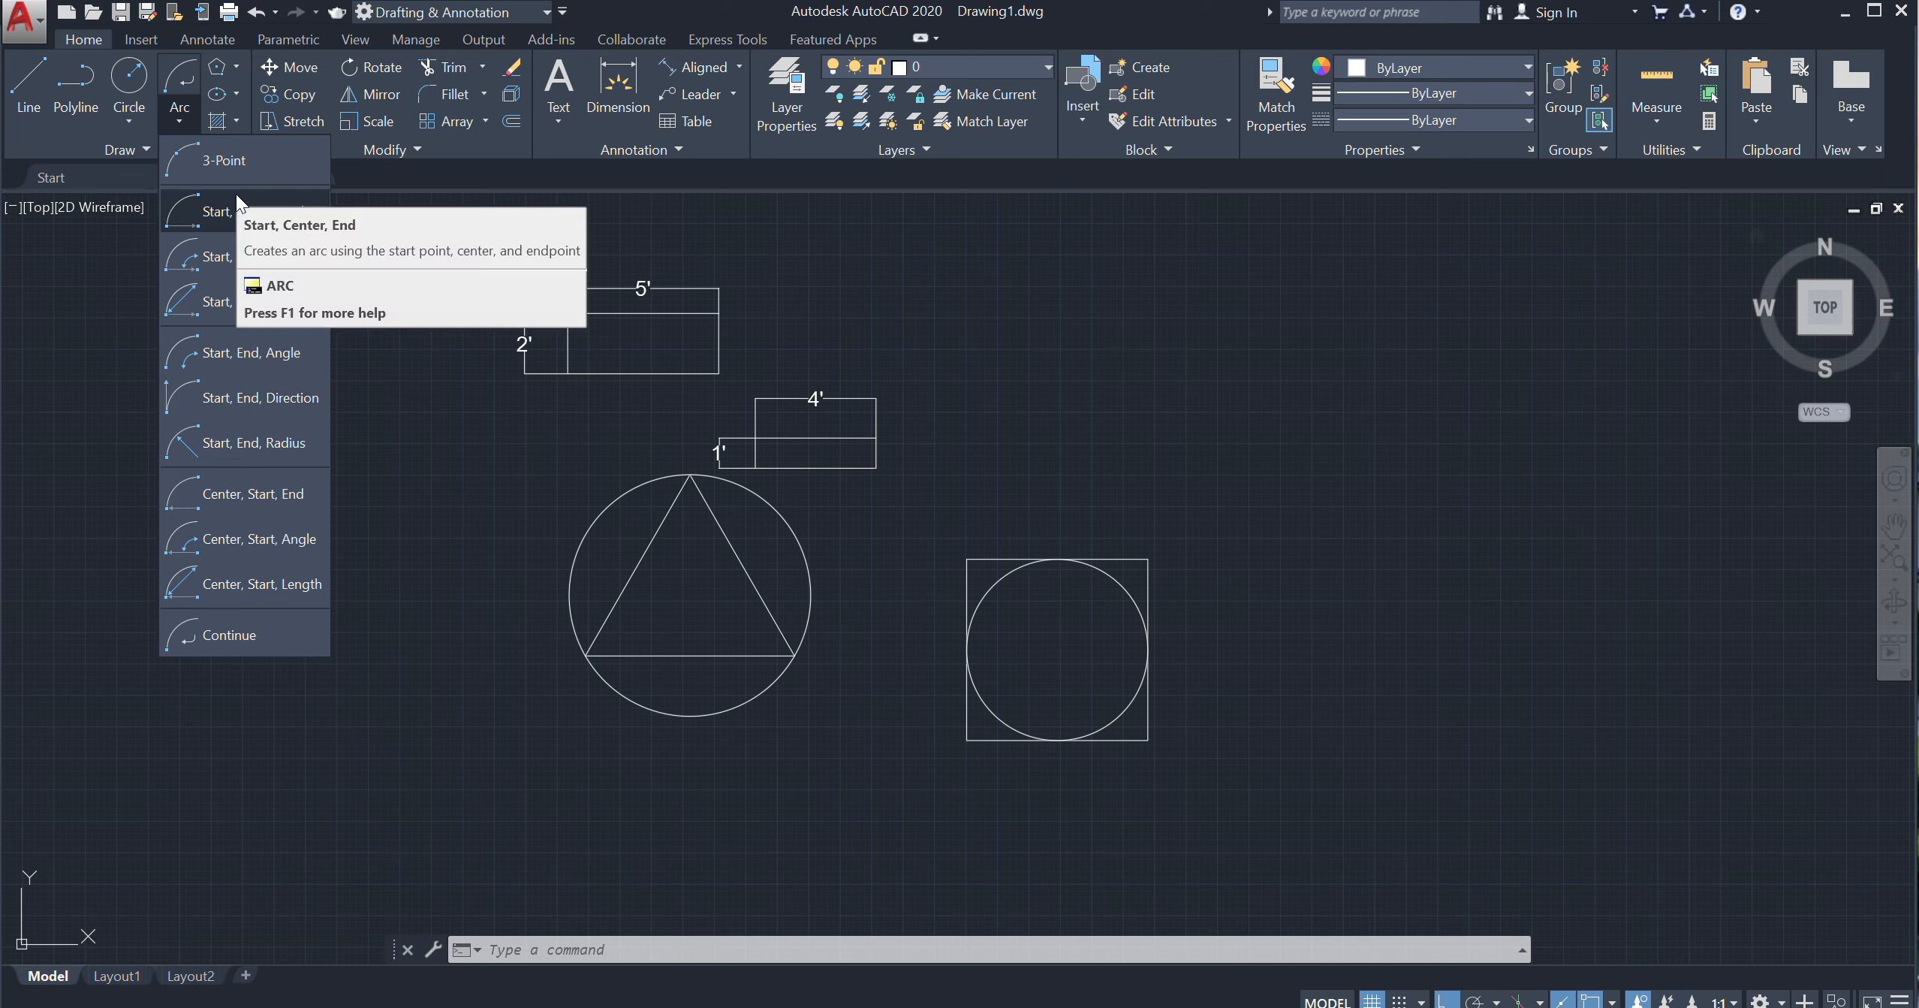
Draw a rectangle with a length of 5' and a width of 3' above the square that encloses a circle
{"action": "left_click", "coordinate": [237, 65]}
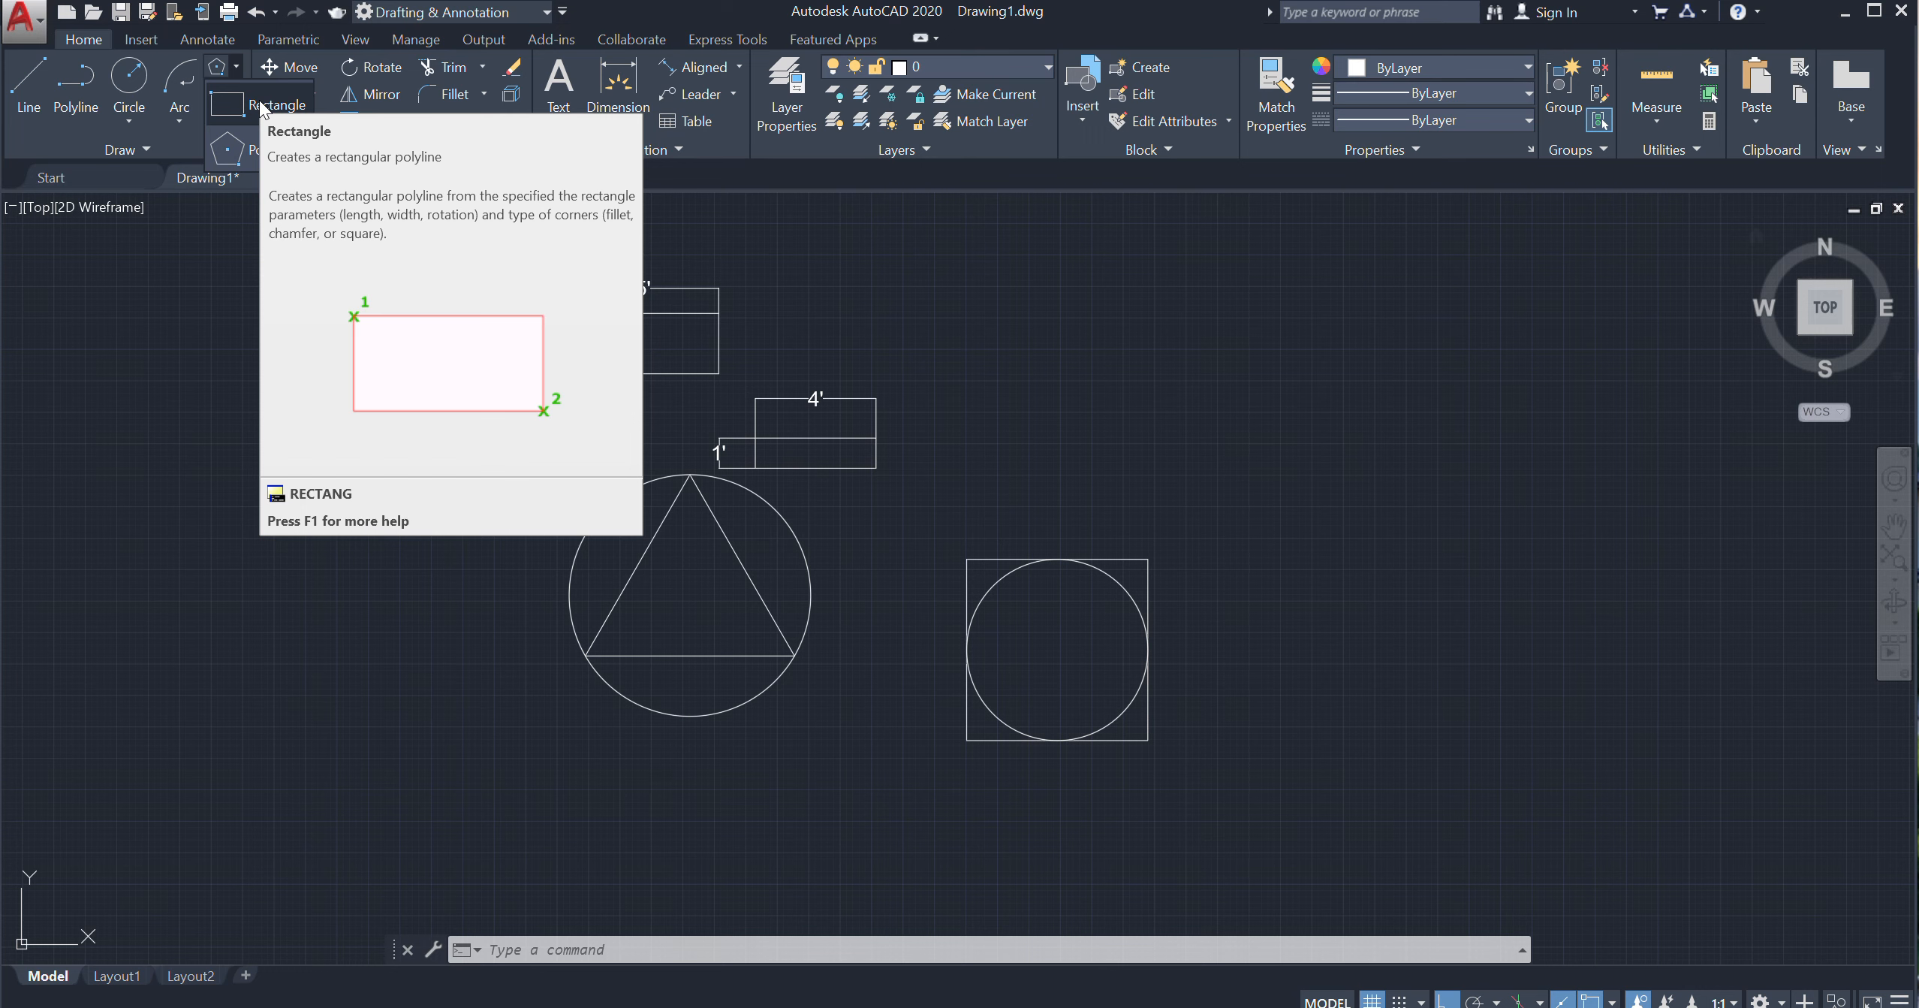
{"action": "left_click", "coordinate": [262, 107]}
{"action": "left_click", "coordinate": [1004, 314]}
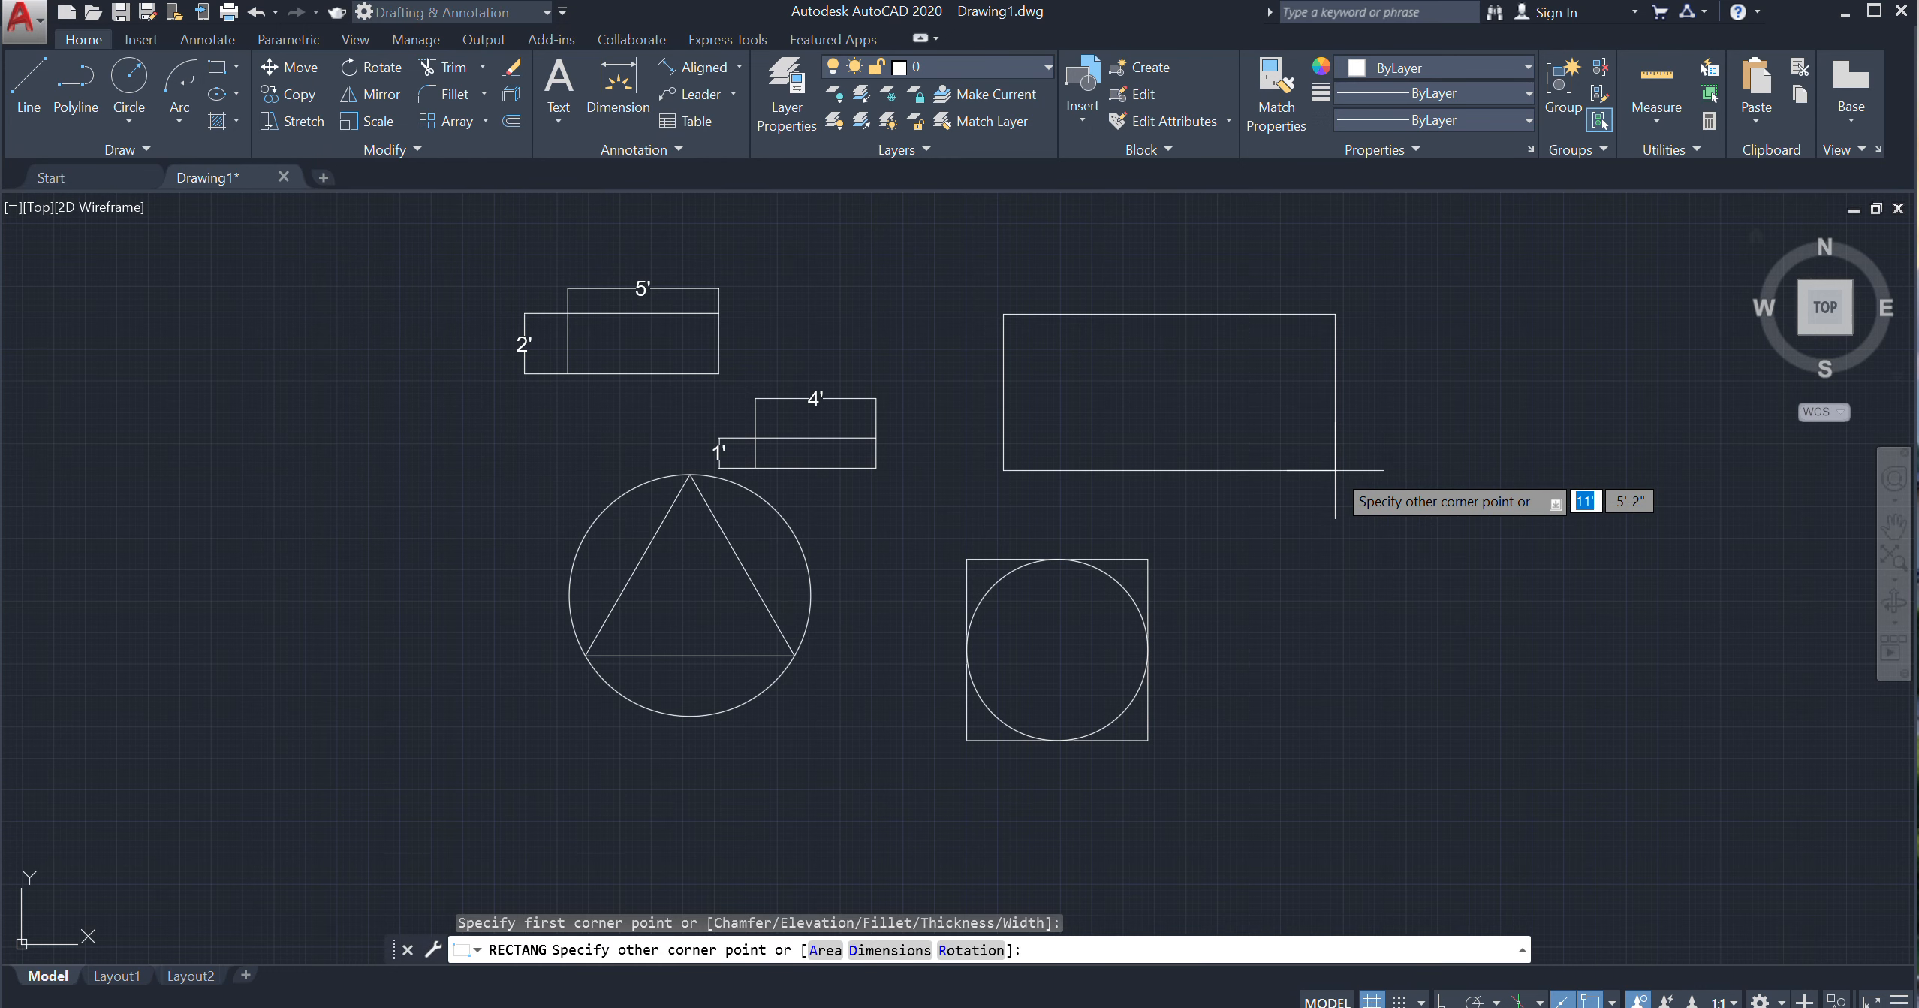
{"action": "type", "text": "d"}
{"action": "key", "text": "Return"}
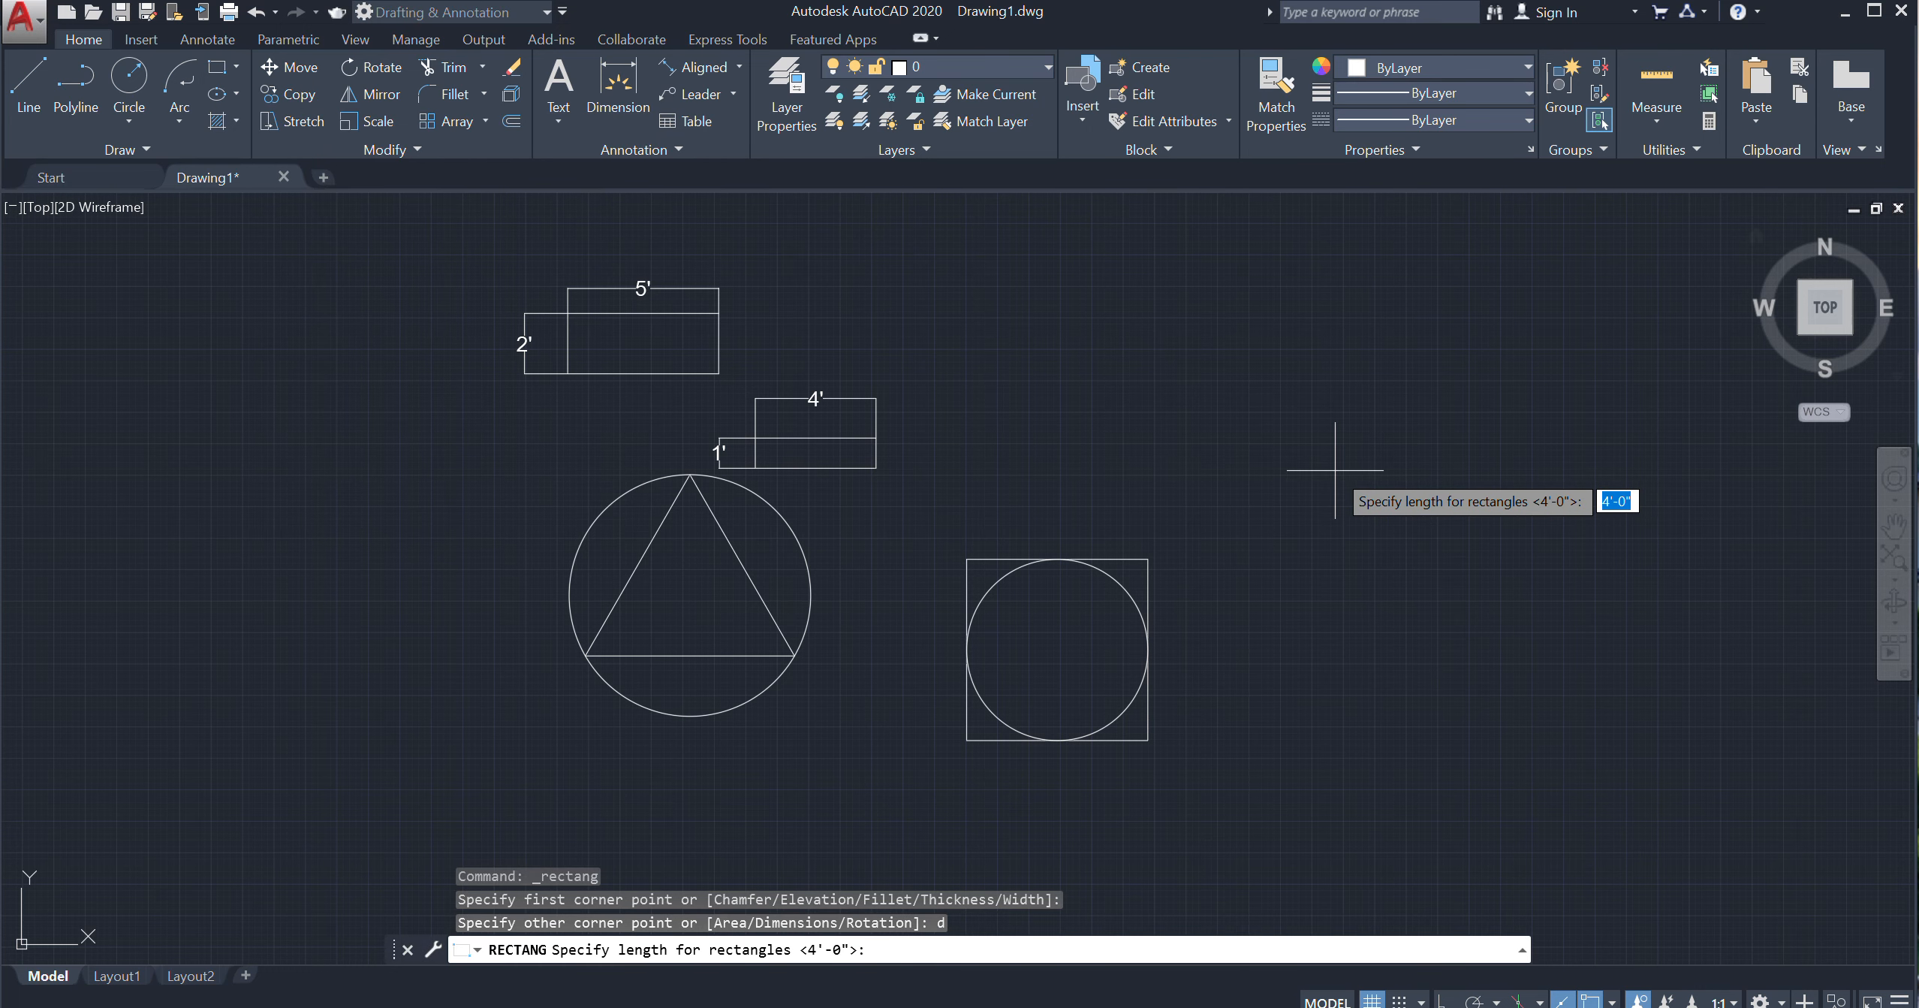
{"action": "type", "text": "5'"}
{"action": "key", "text": "Return"}
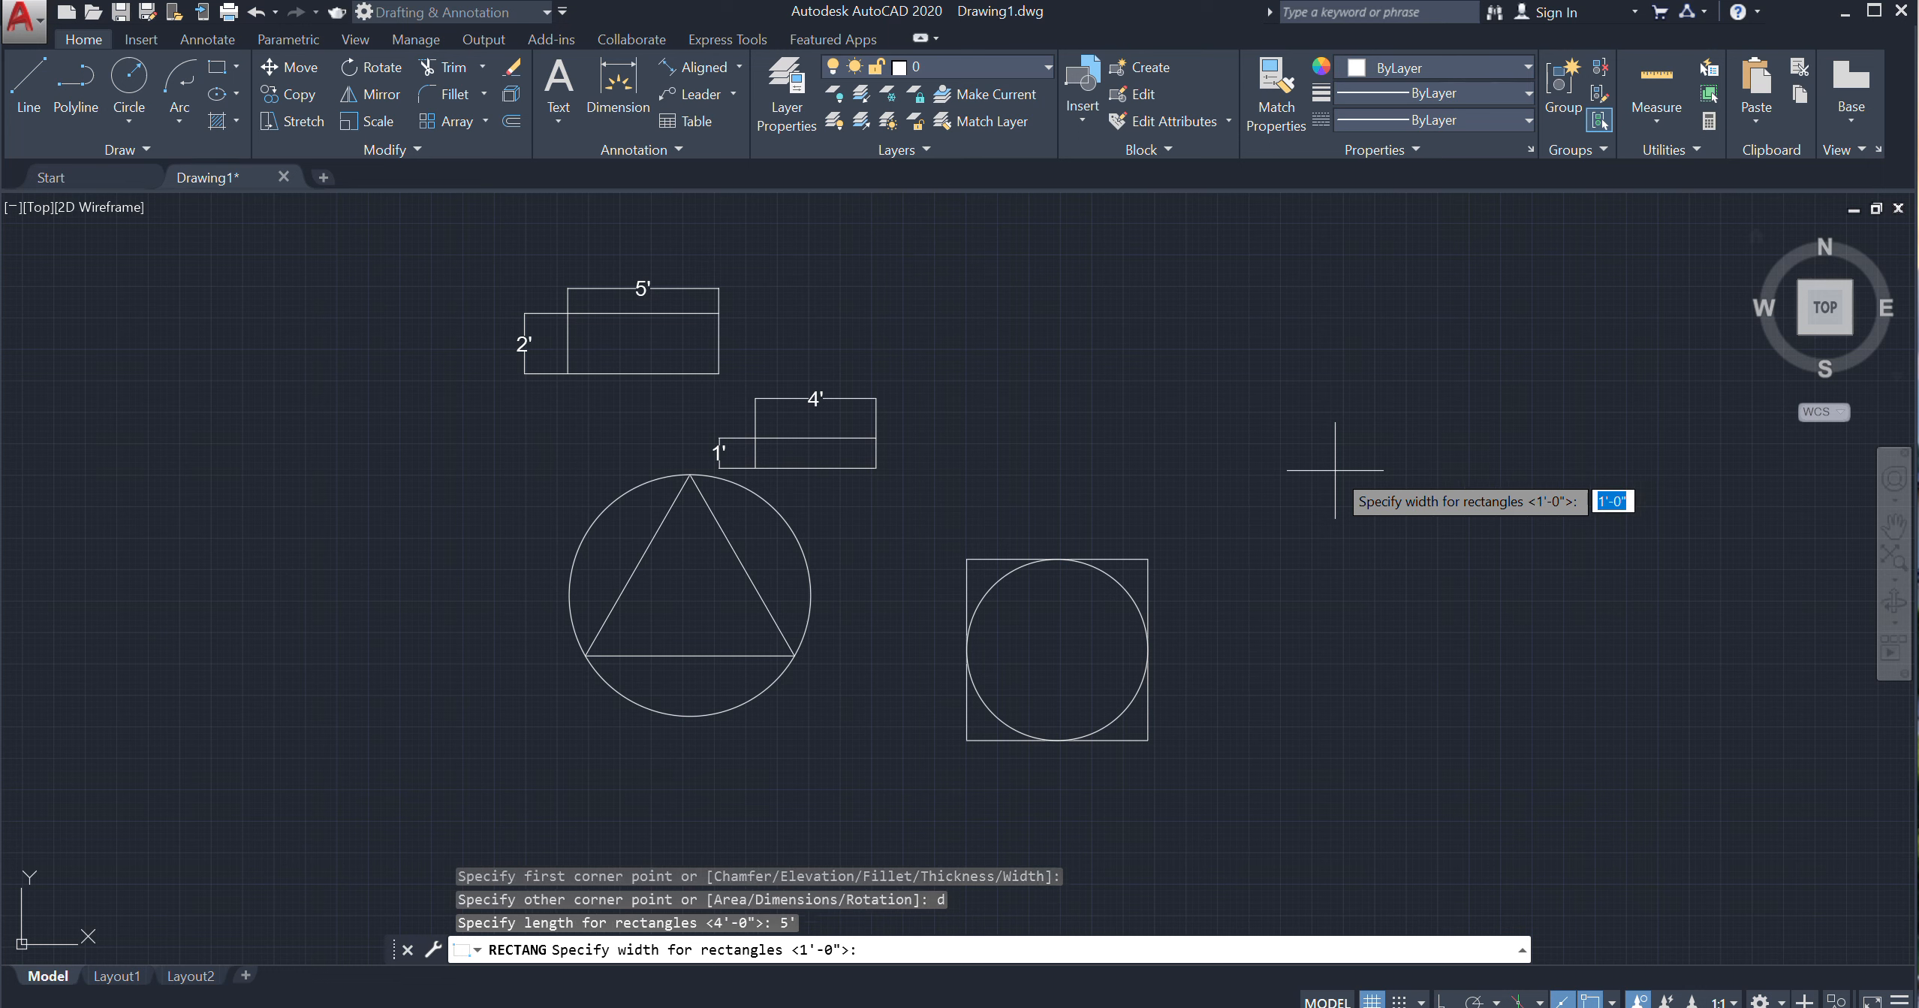
{"action": "type", "text": "3'"}
{"action": "key", "text": "Return"}
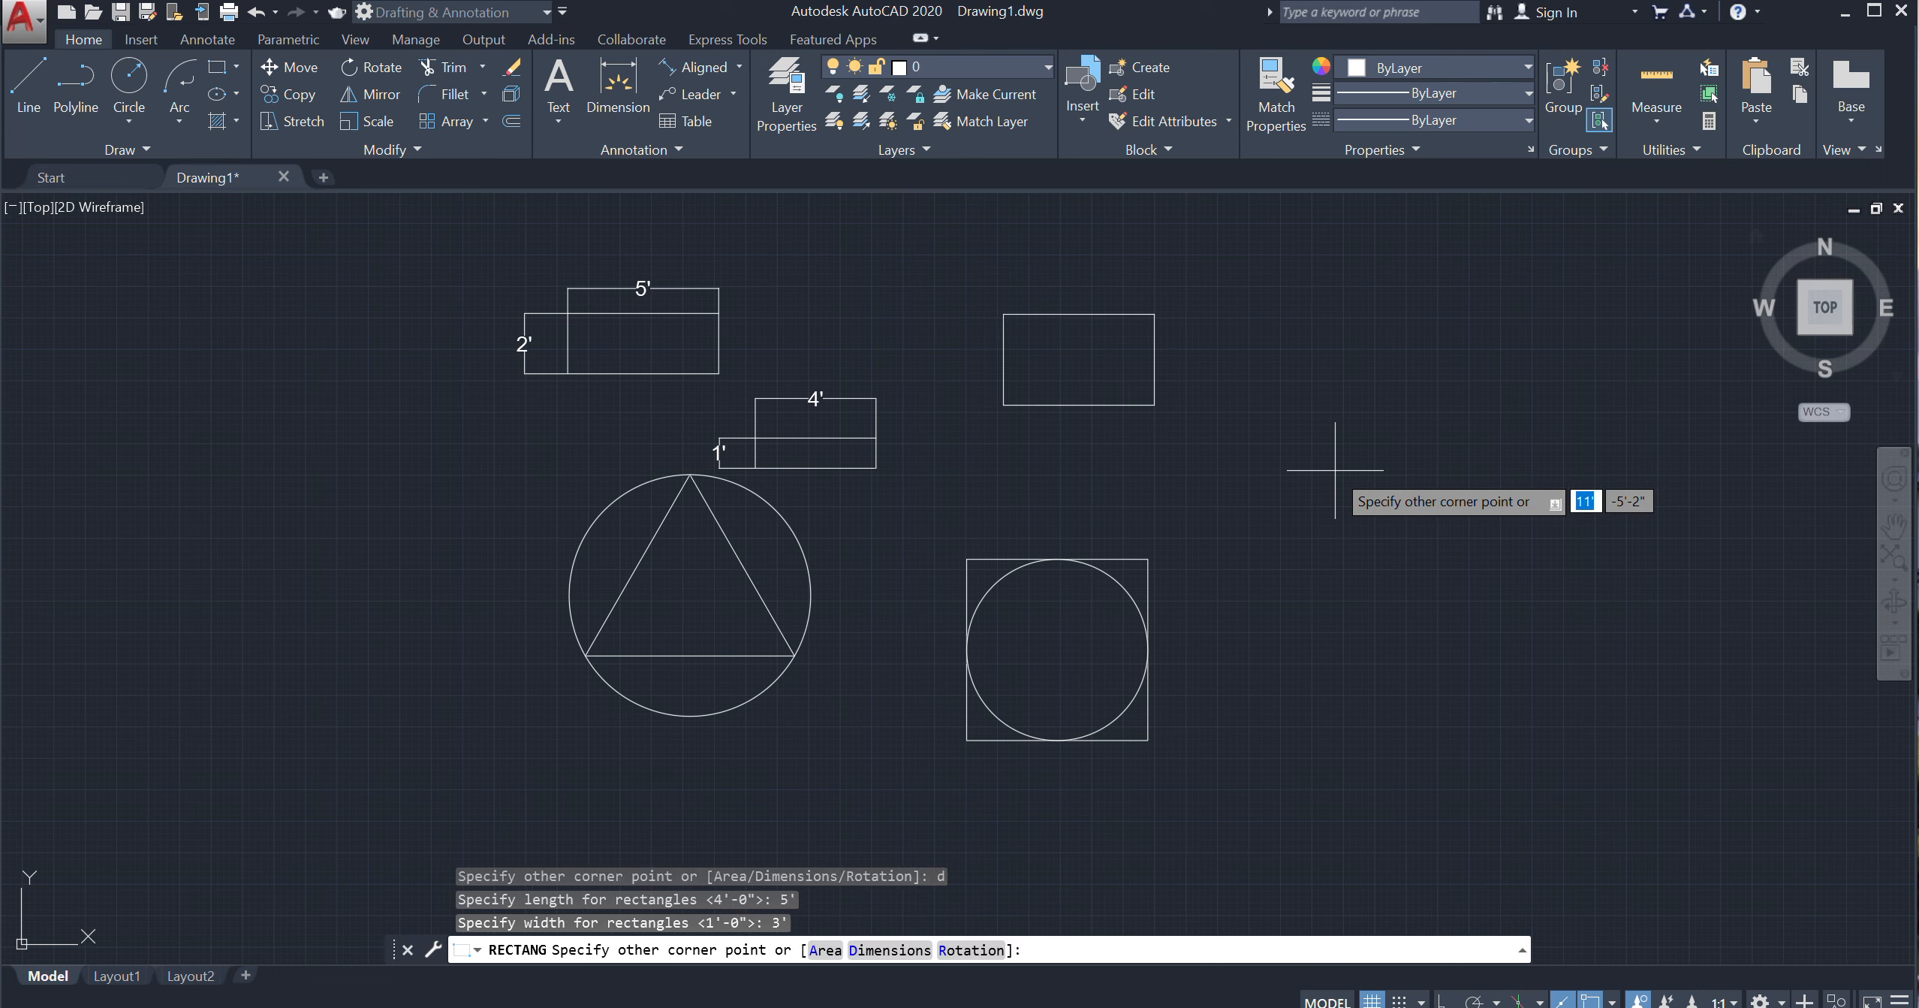
{"action": "left_click", "coordinate": [1335, 471]}
Draw a 4-sided polygon to the left of the circled triangle, inscribed in a circle of 4' radius
{"action": "left_click", "coordinate": [235, 67]}
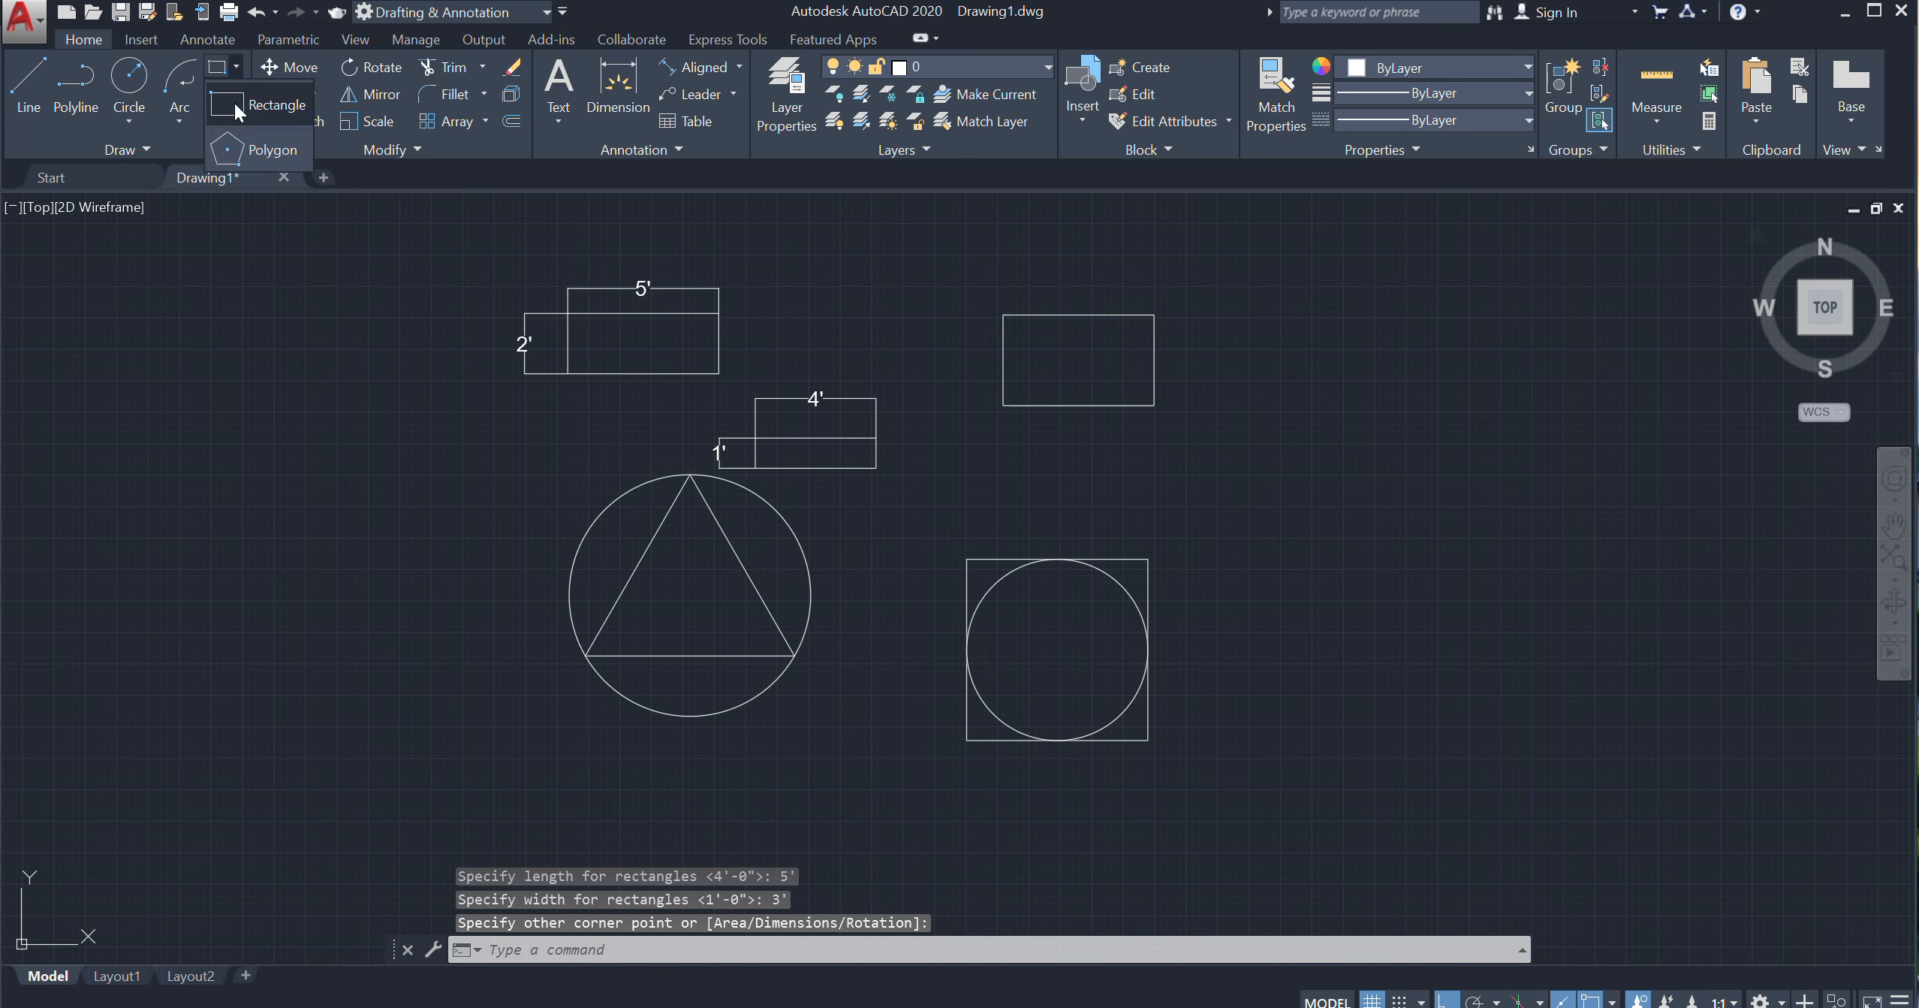
{"action": "left_click", "coordinate": [236, 144]}
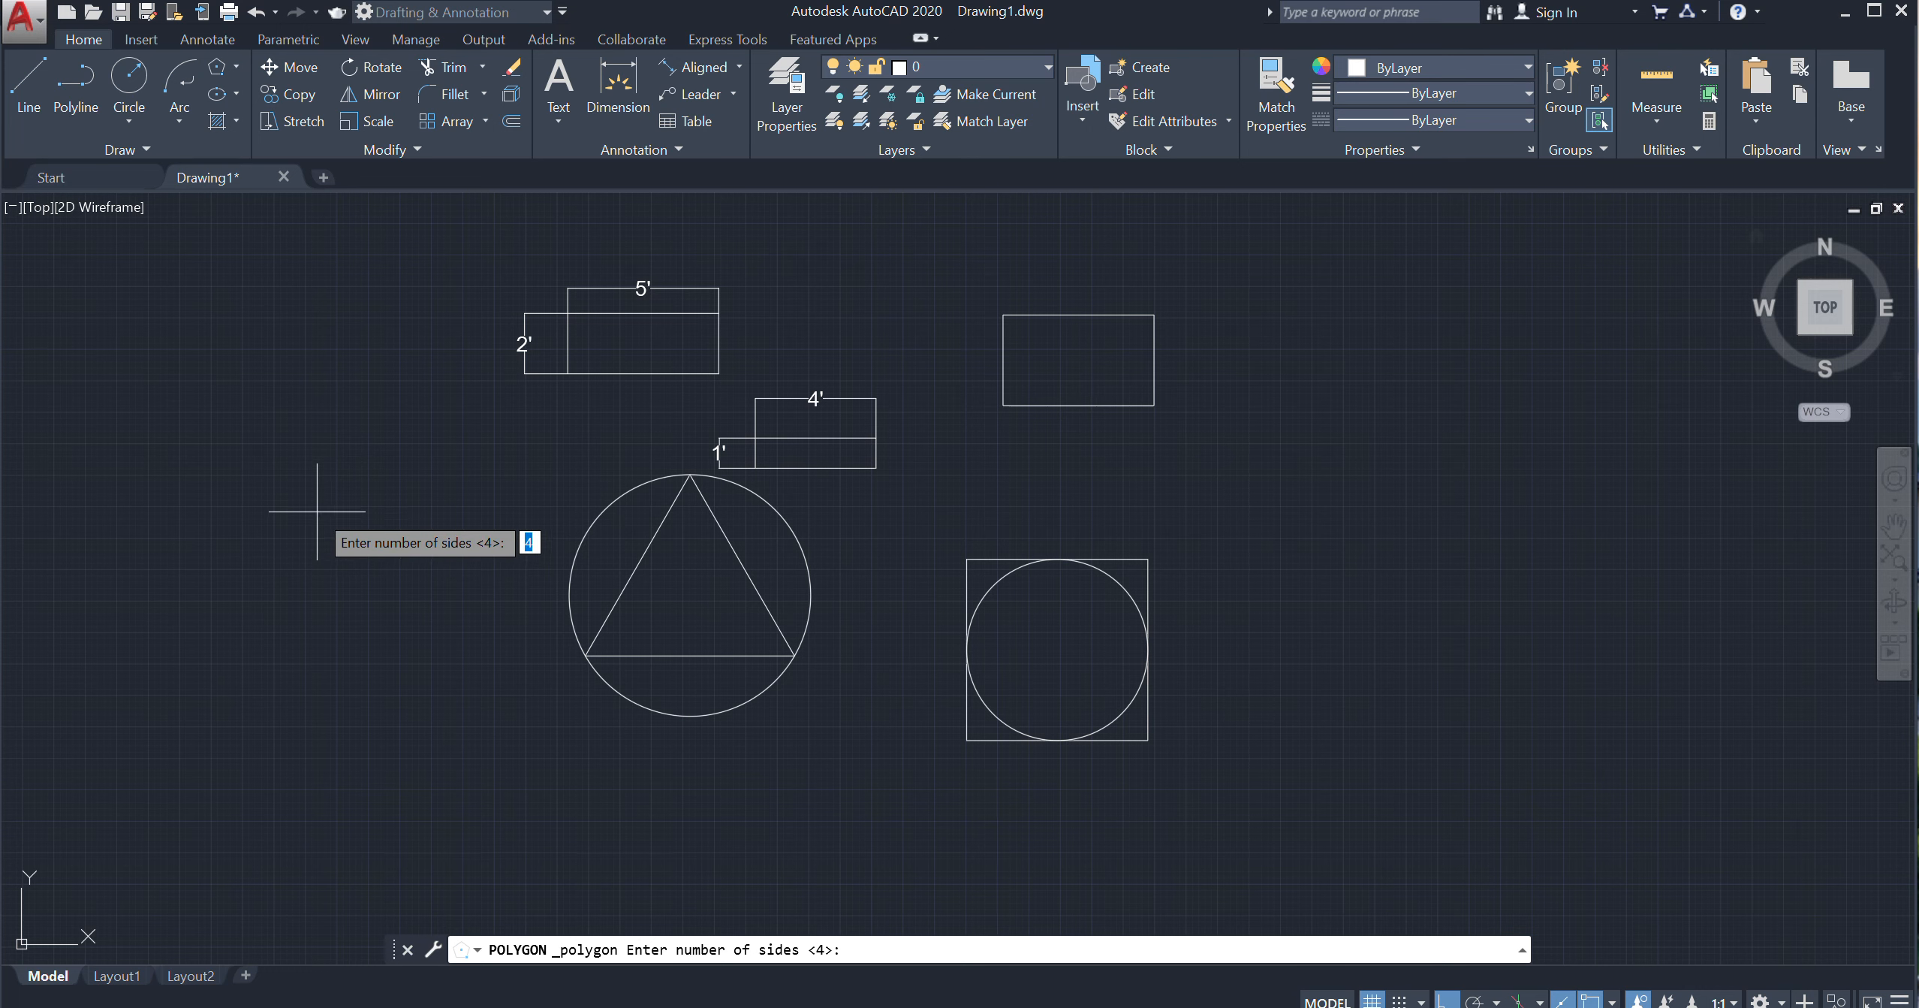
{"action": "key", "text": "Return"}
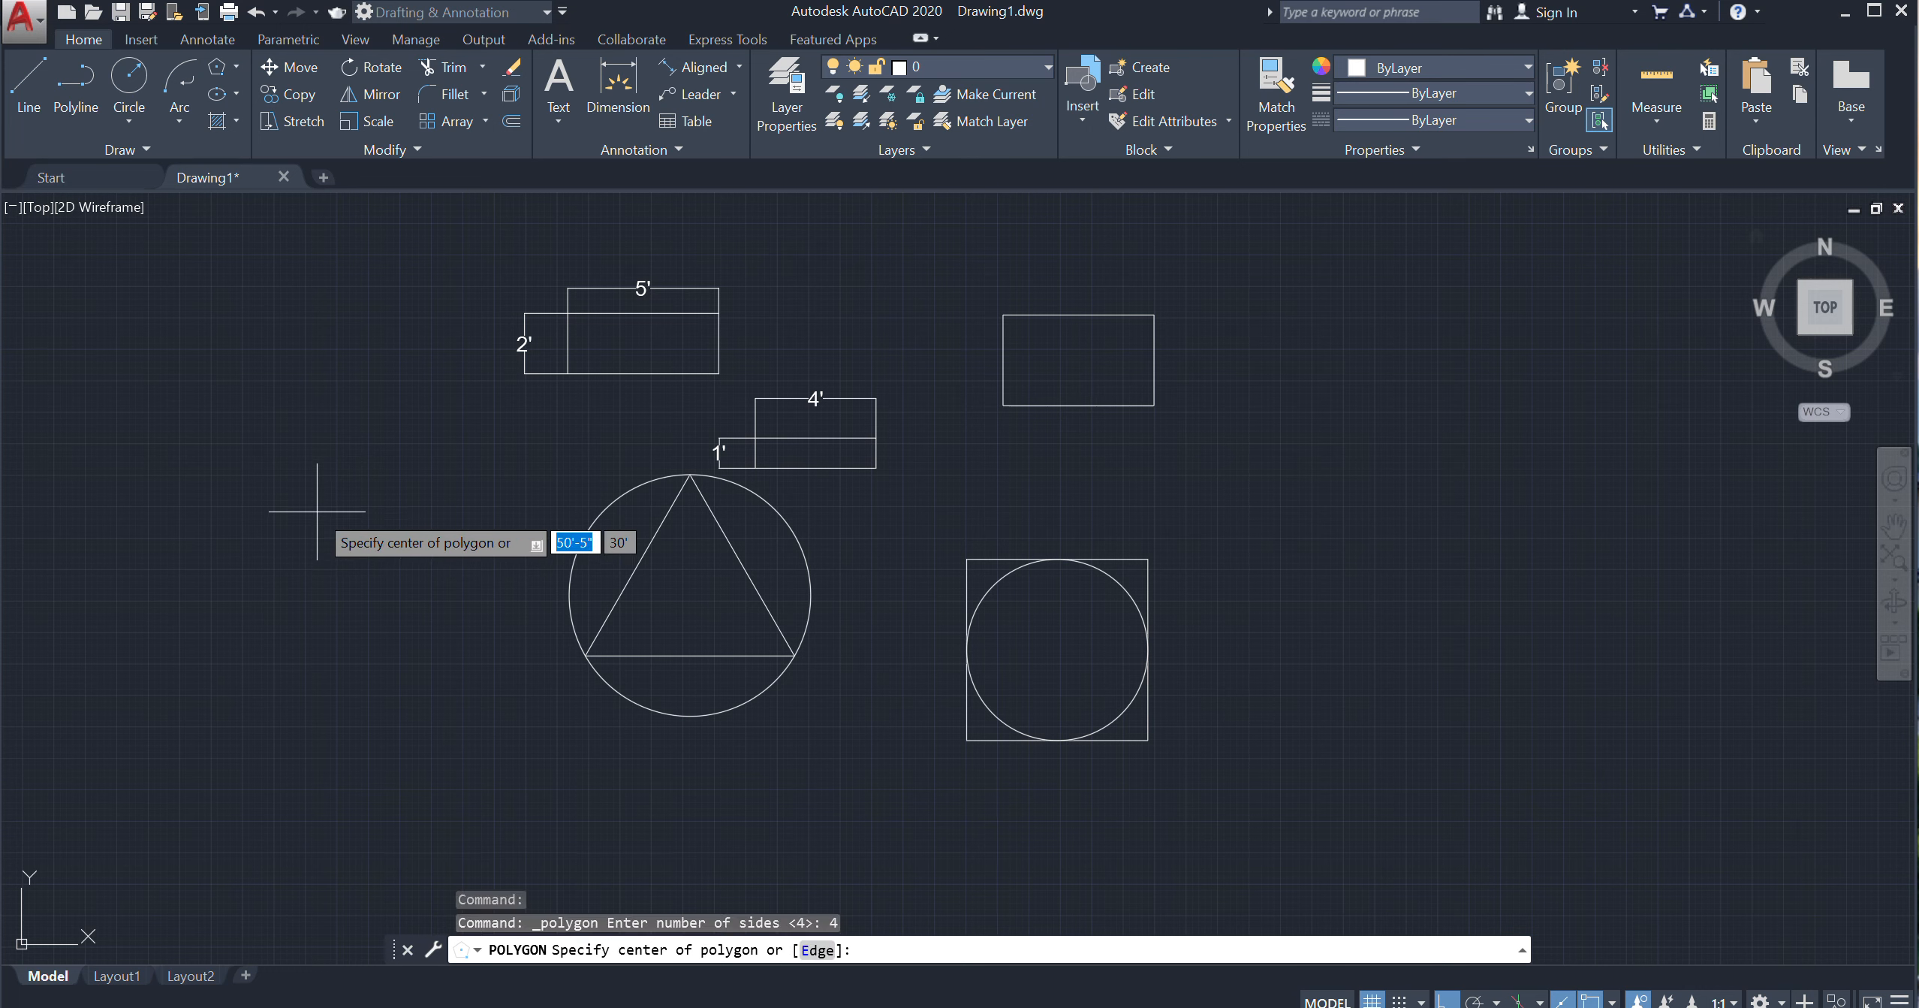
{"action": "left_click", "coordinate": [317, 511]}
{"action": "left_click", "coordinate": [376, 562]}
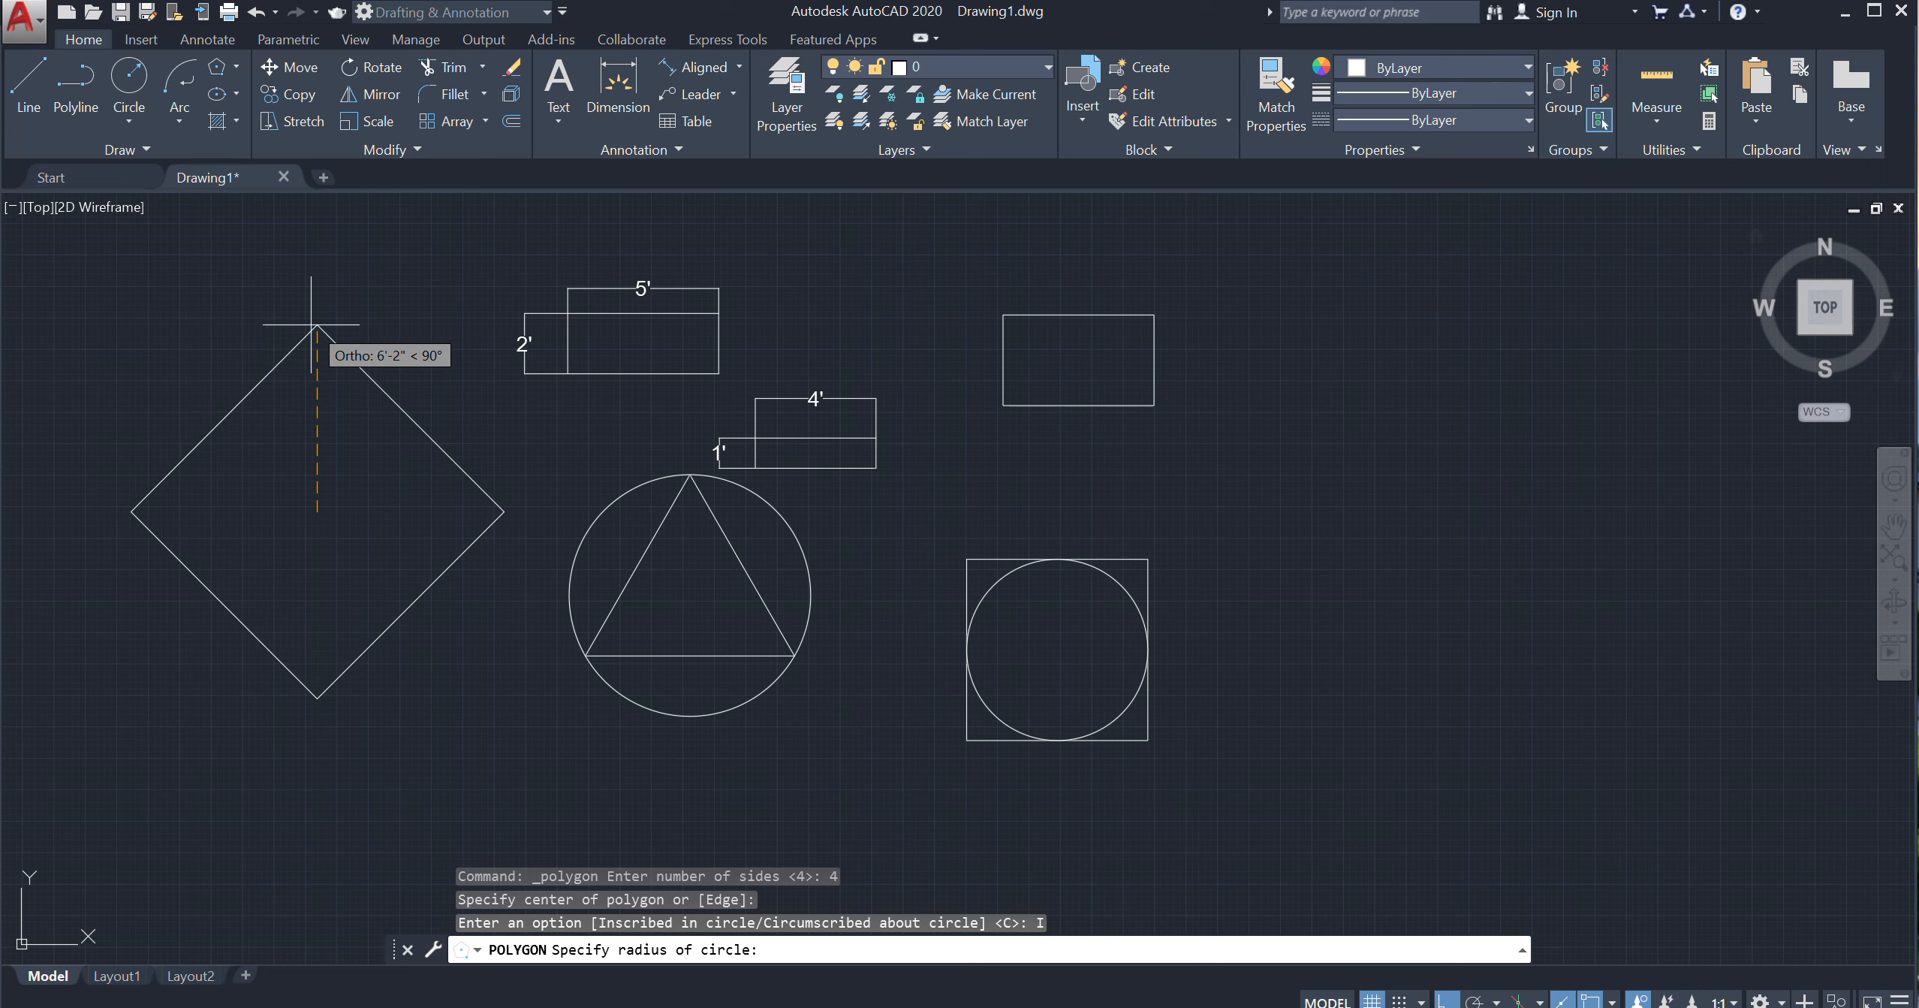
{"action": "type", "text": "4'"}
{"action": "key", "text": "Return"}
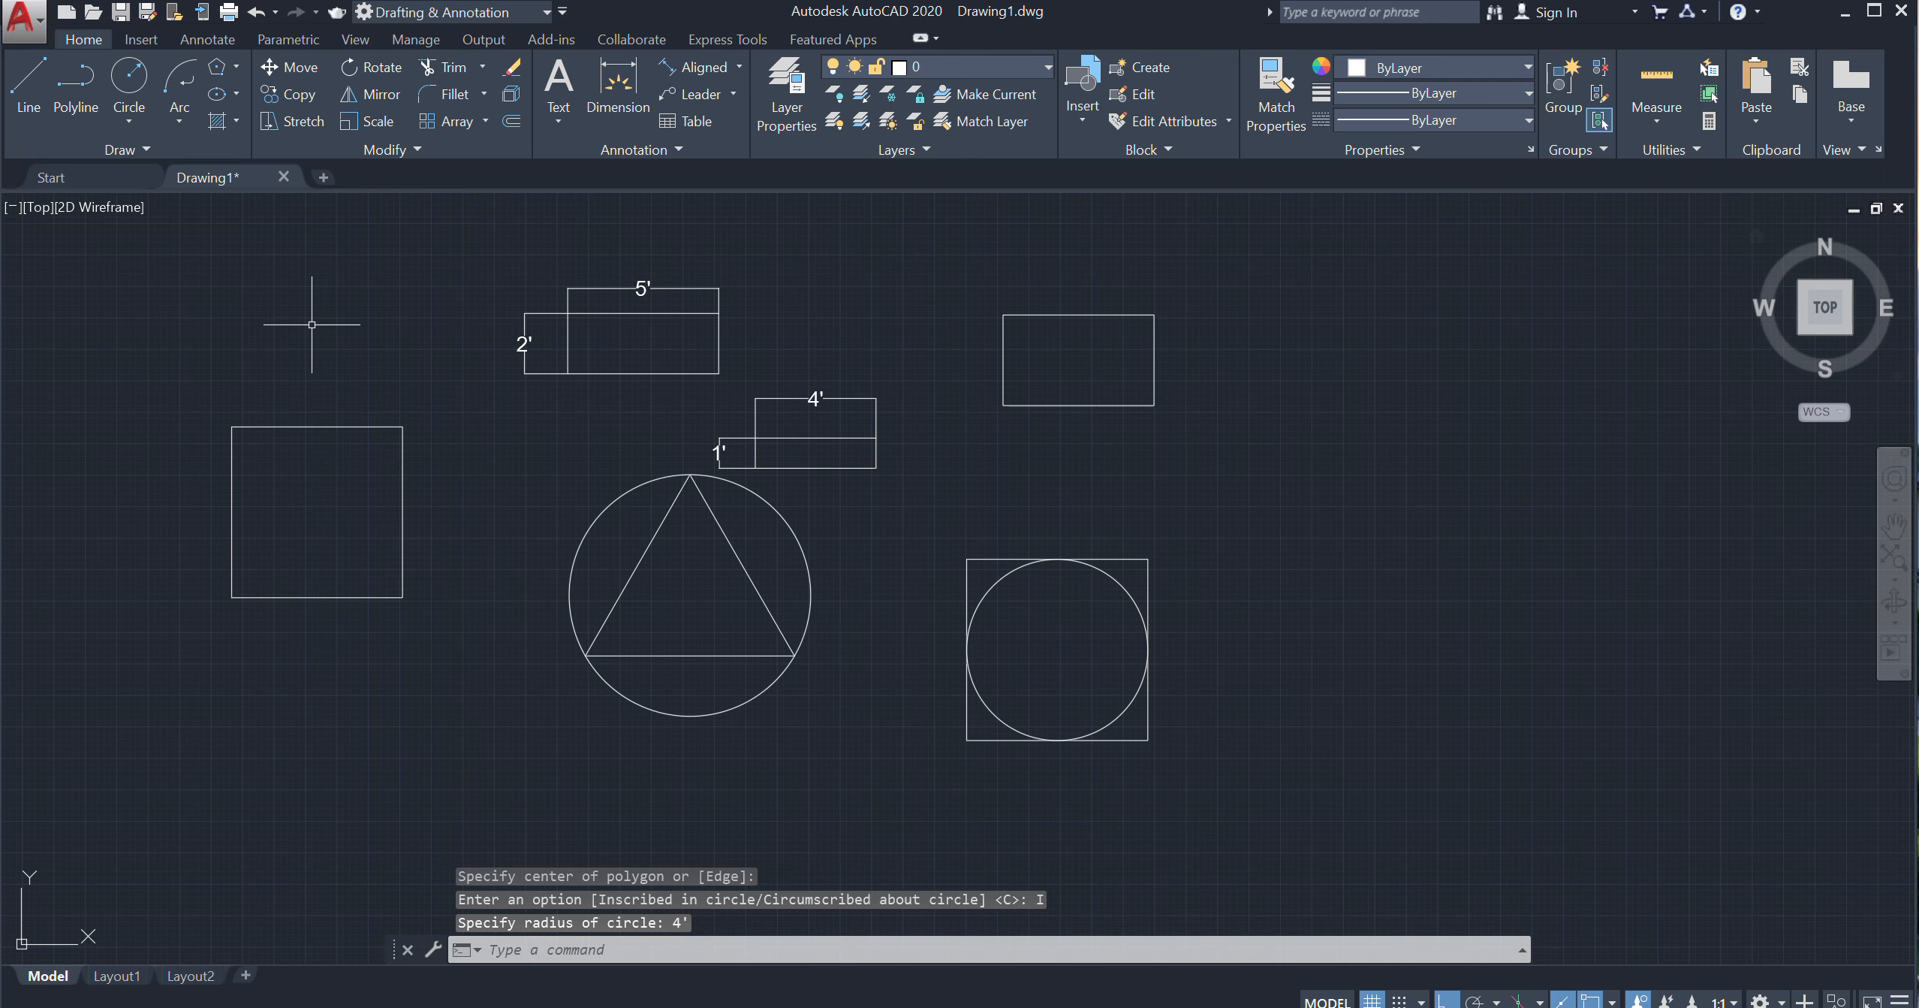
Draw a circle with a 4' radius centred on the new inscribed square's center
{"action": "left_click", "coordinate": [130, 79]}
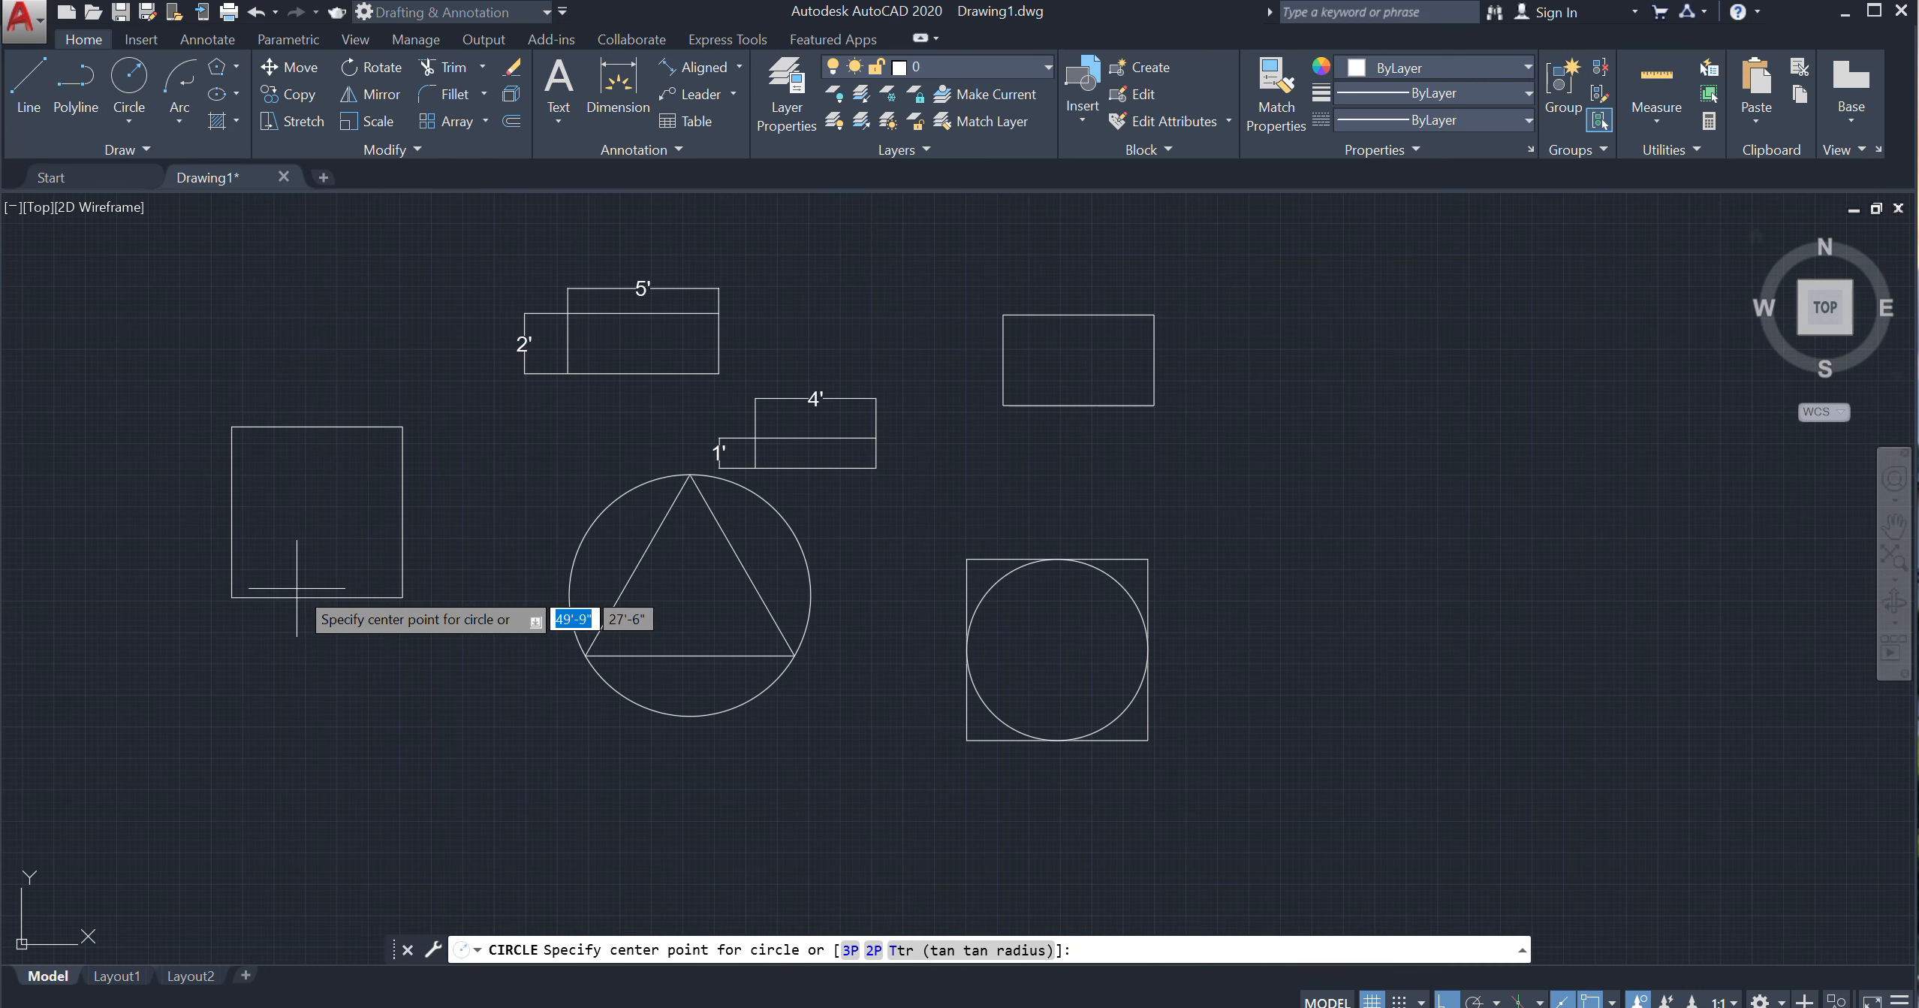
{"action": "left_click", "coordinate": [317, 512]}
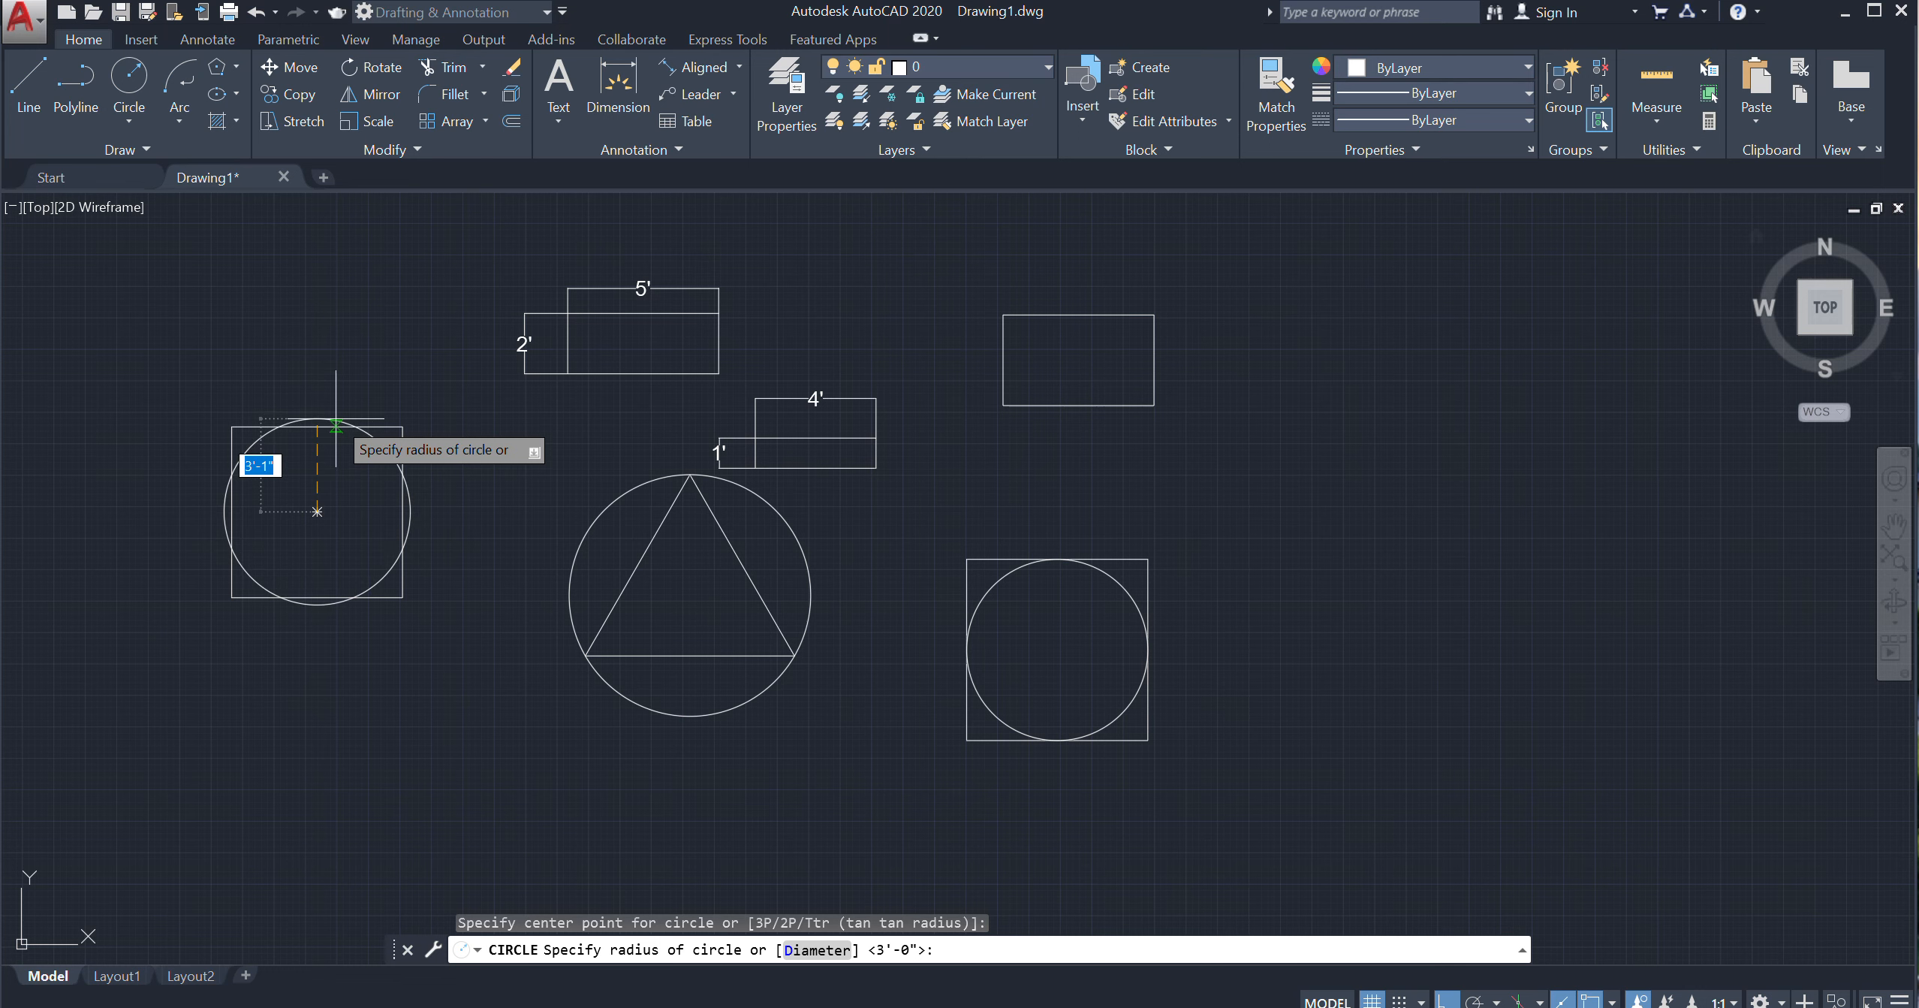
{"action": "type", "text": "4'"}
{"action": "key", "text": "Return"}
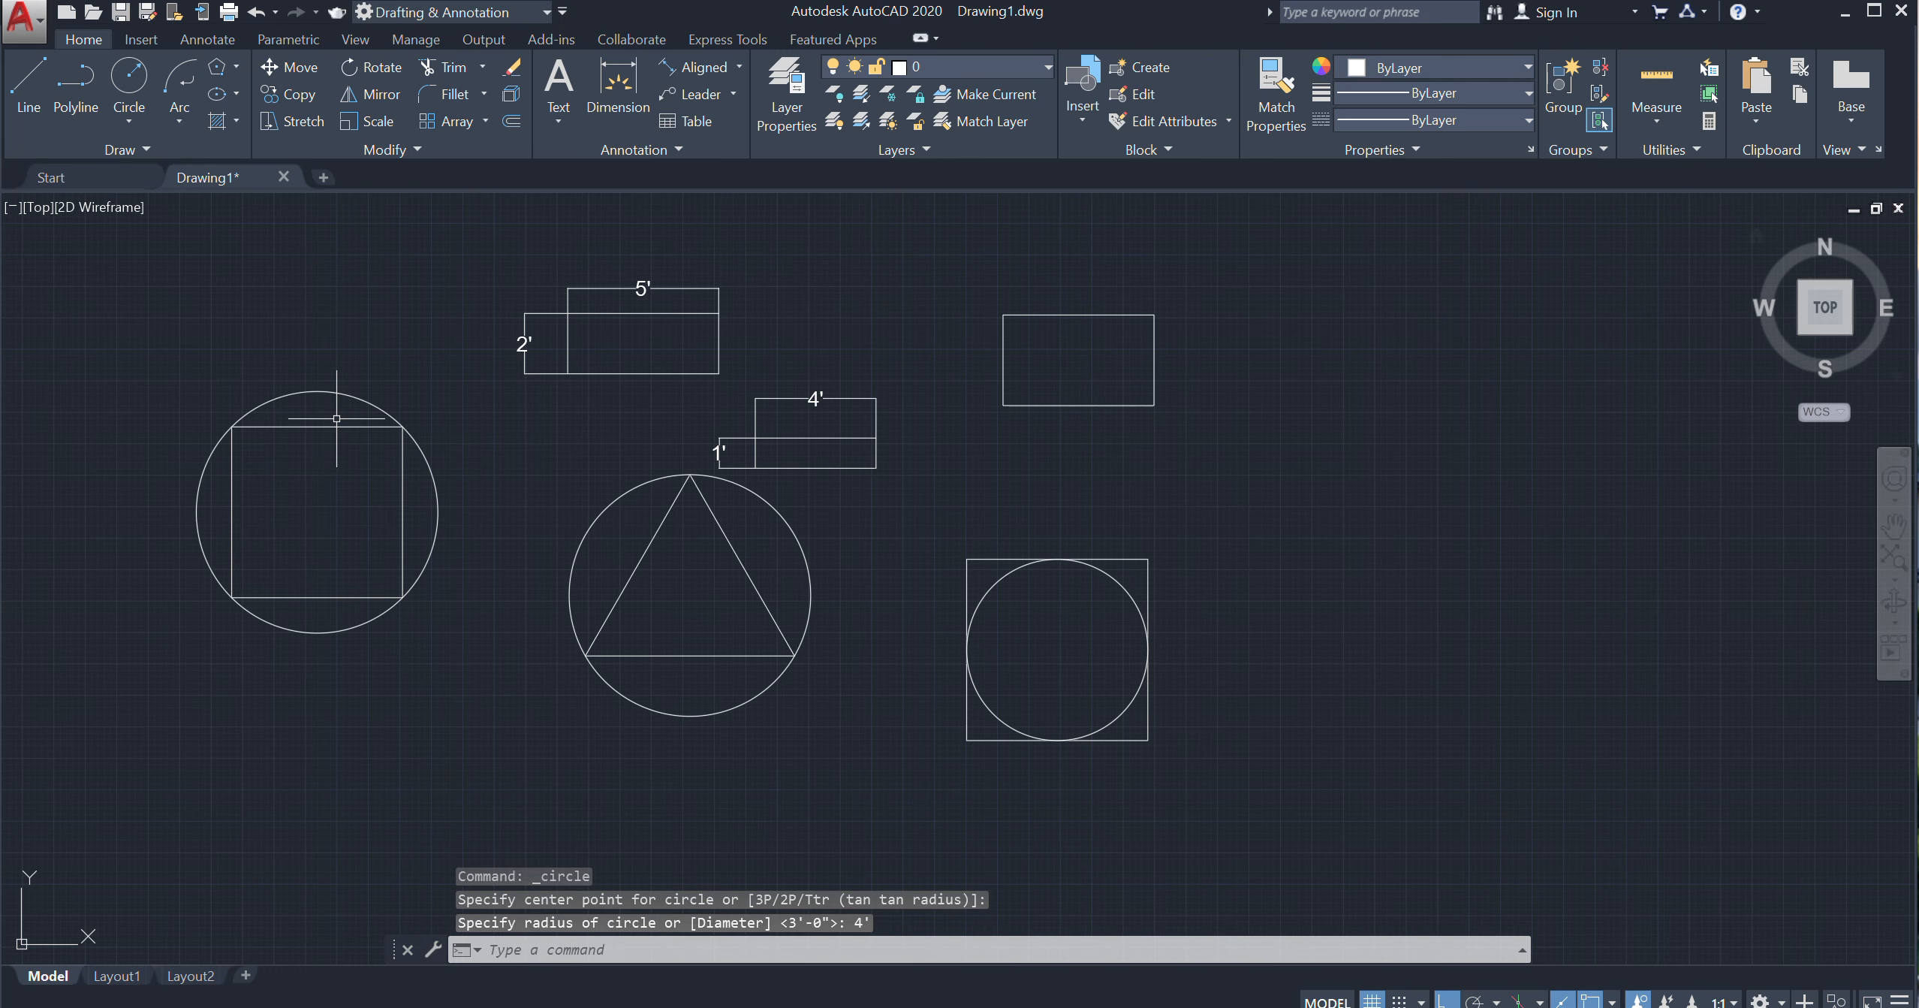
{"action": "scroll", "coordinate": [336, 418], "scroll_direction": "down", "scroll_amount": 3}
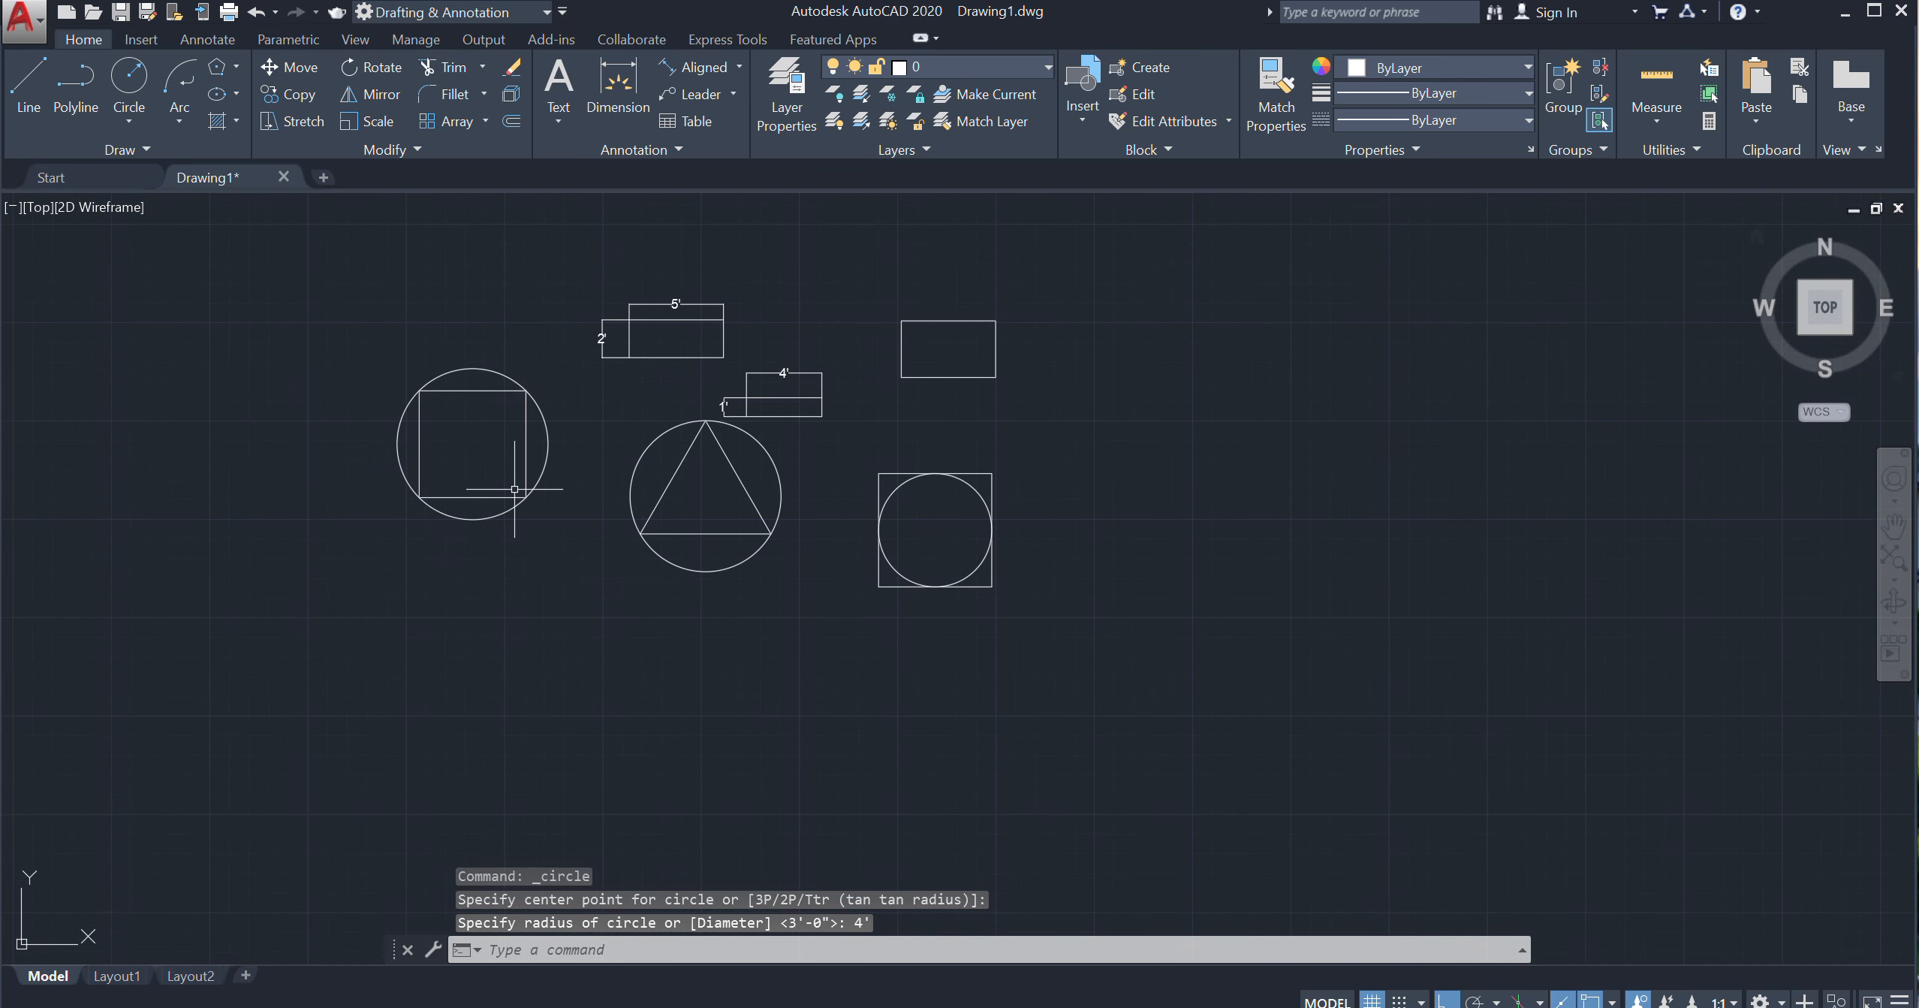
{"action": "left_click", "coordinate": [178, 121]}
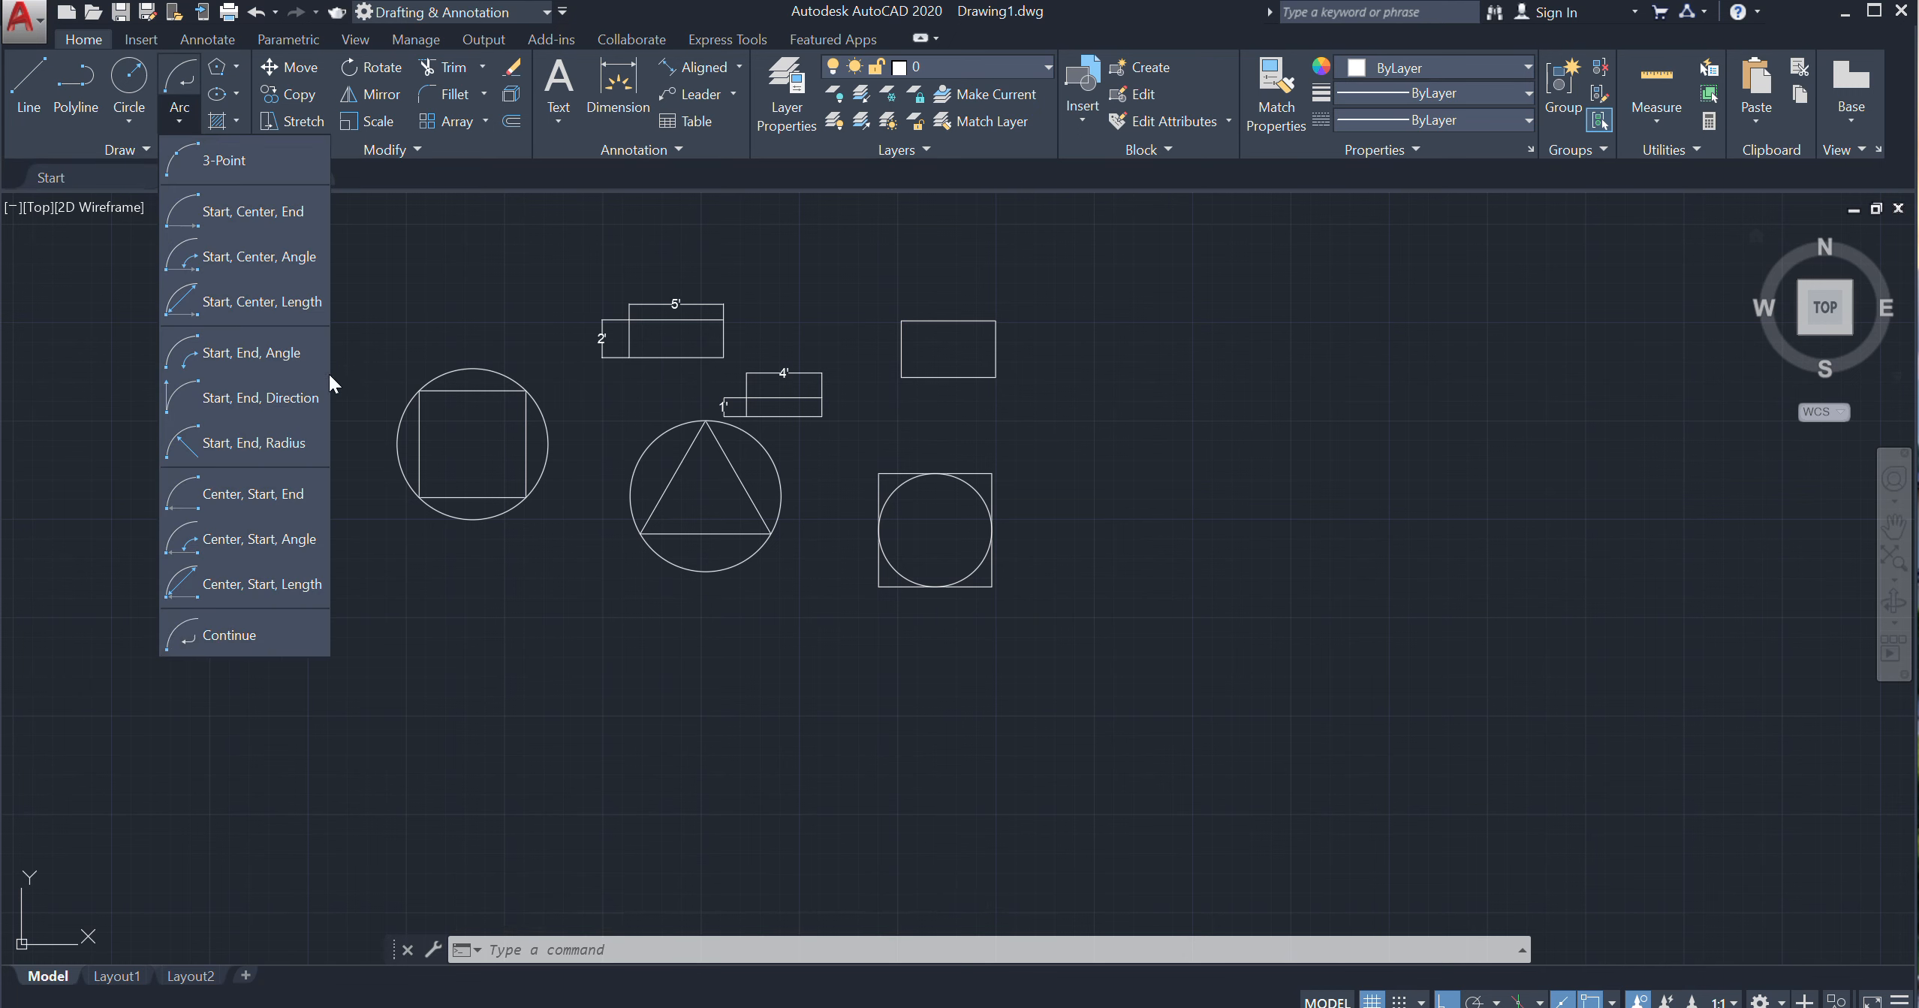
{"action": "left_click", "coordinate": [237, 91]}
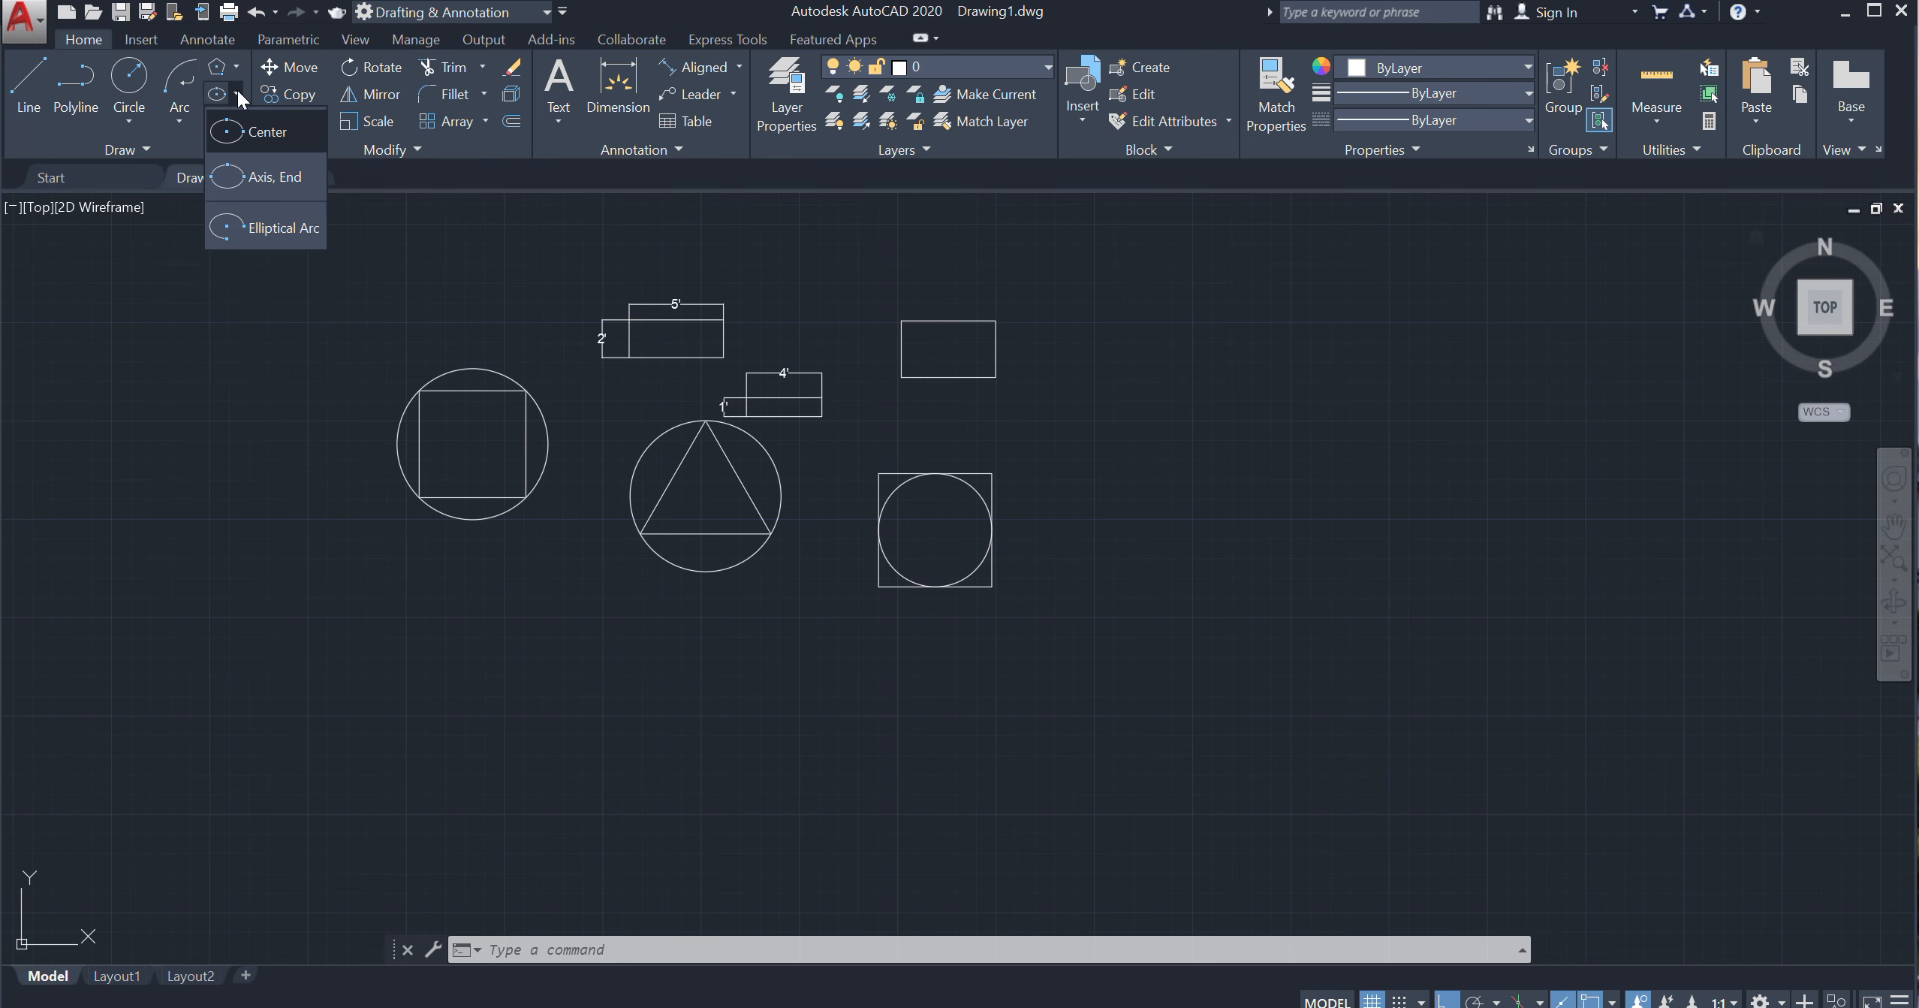
{"action": "left_click", "coordinate": [182, 135]}
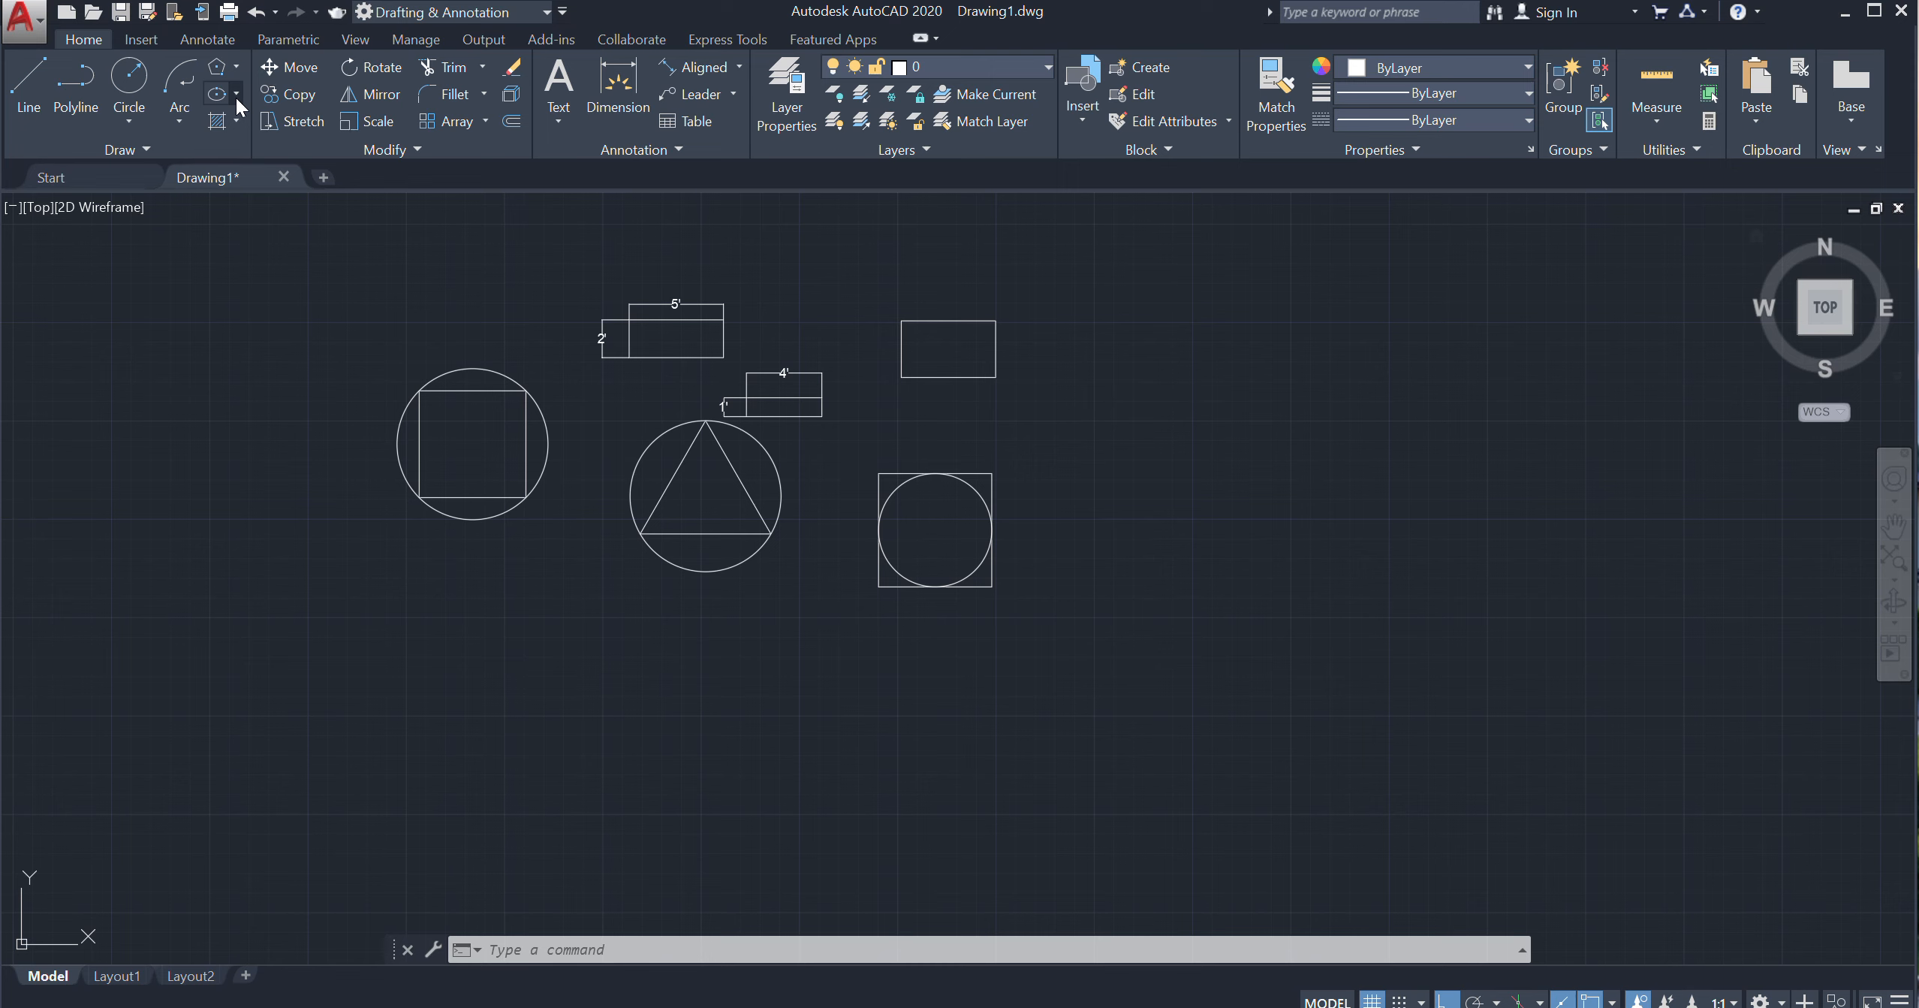
{"action": "left_click", "coordinate": [235, 96]}
{"action": "left_click", "coordinate": [184, 134]}
{"action": "left_click", "coordinate": [235, 120]}
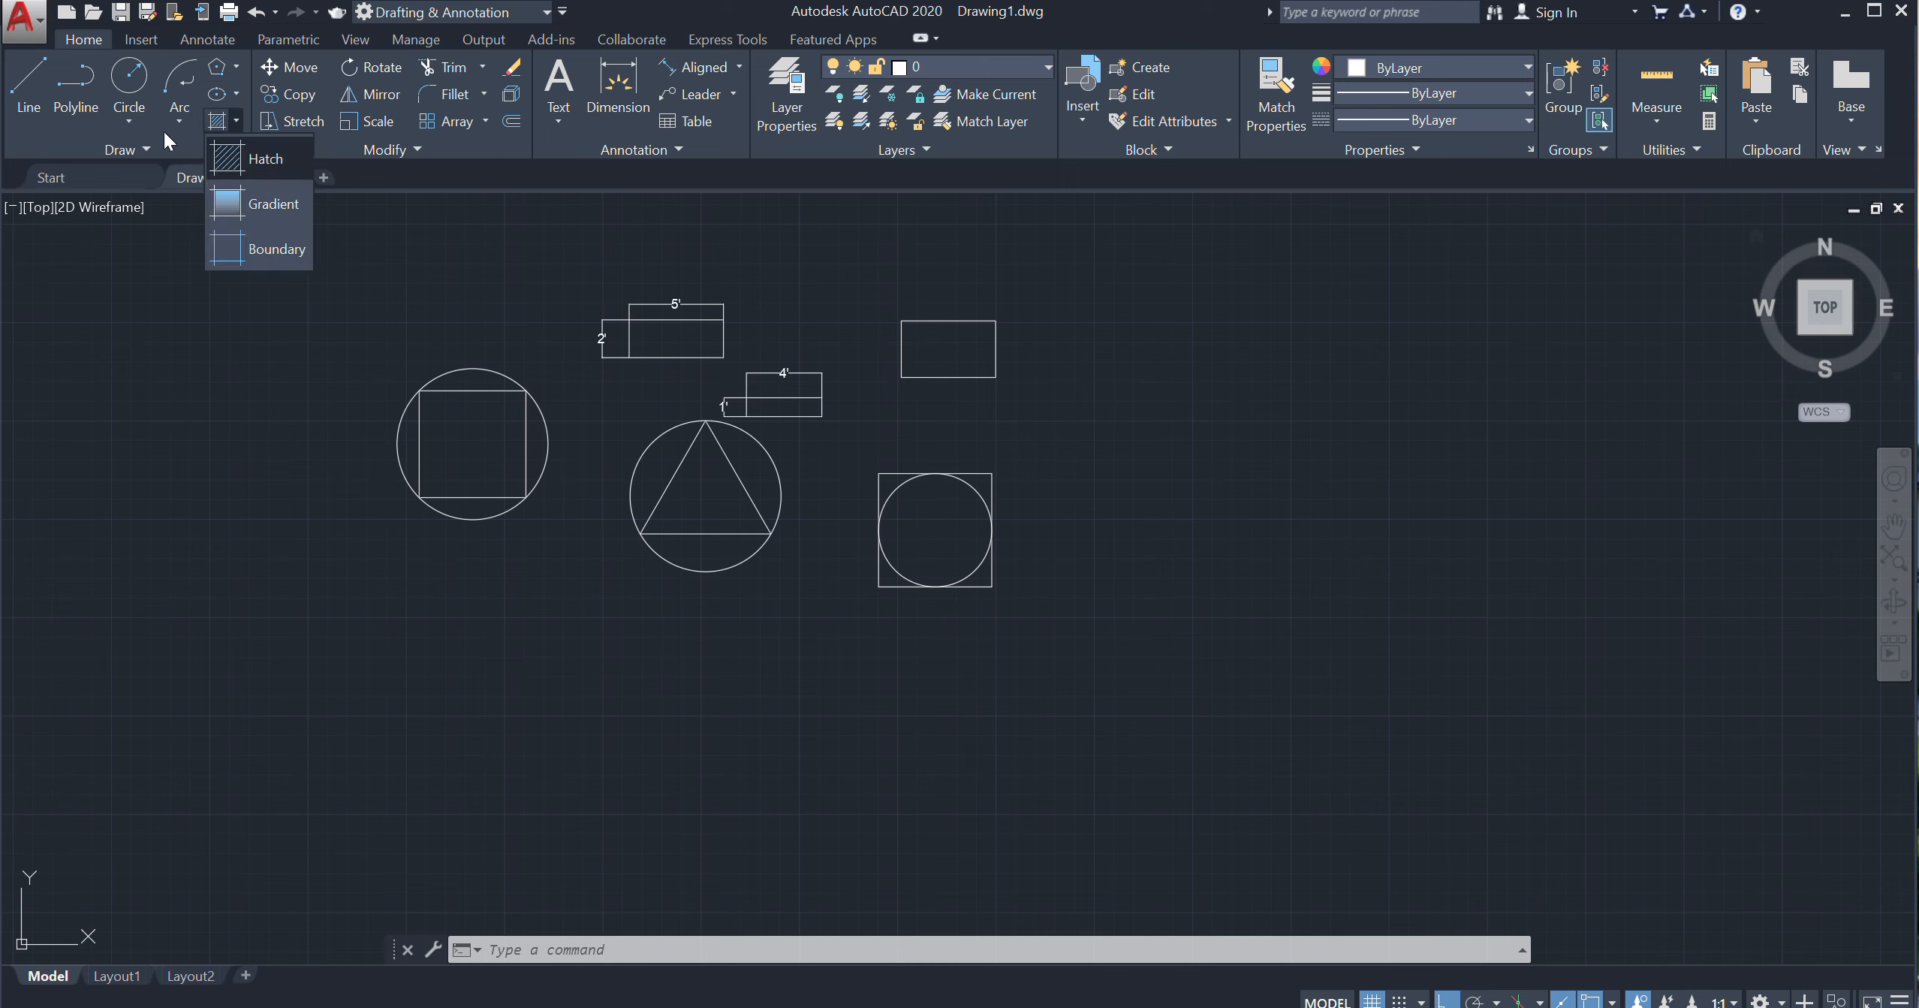
{"action": "left_click", "coordinate": [163, 129]}
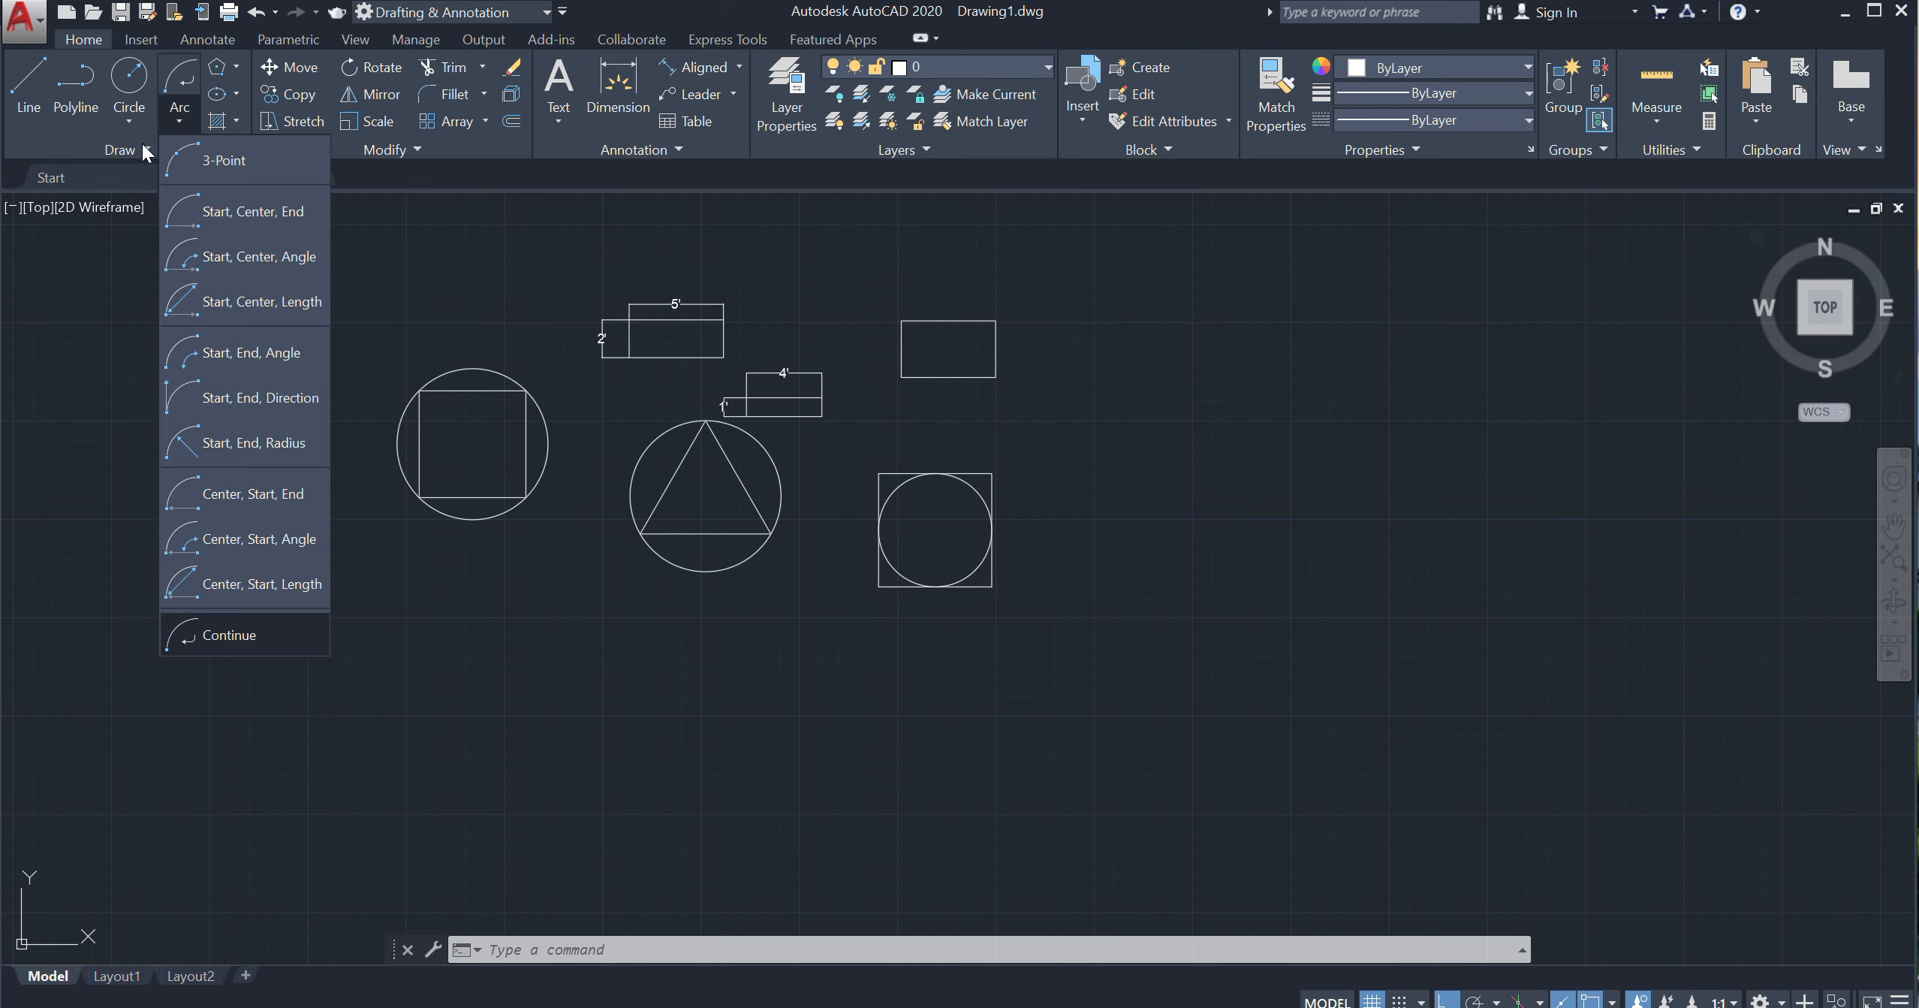
{"action": "left_click", "coordinate": [141, 143]}
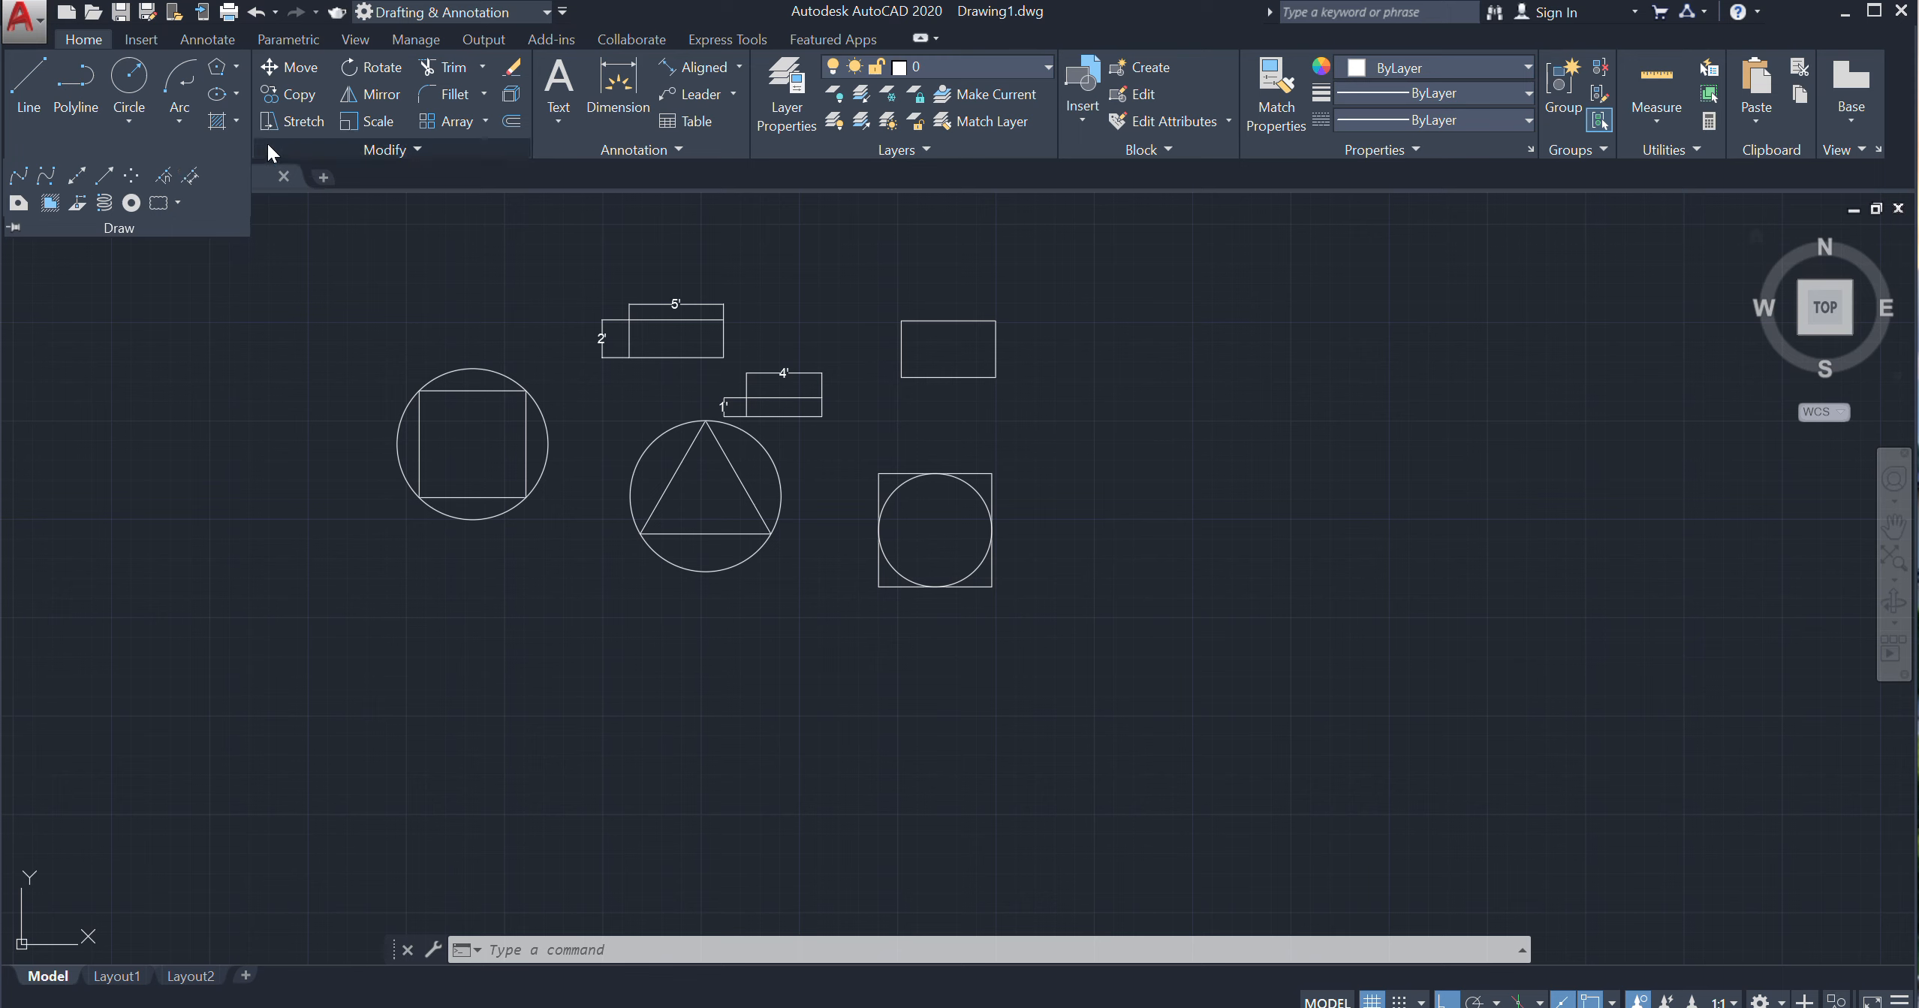